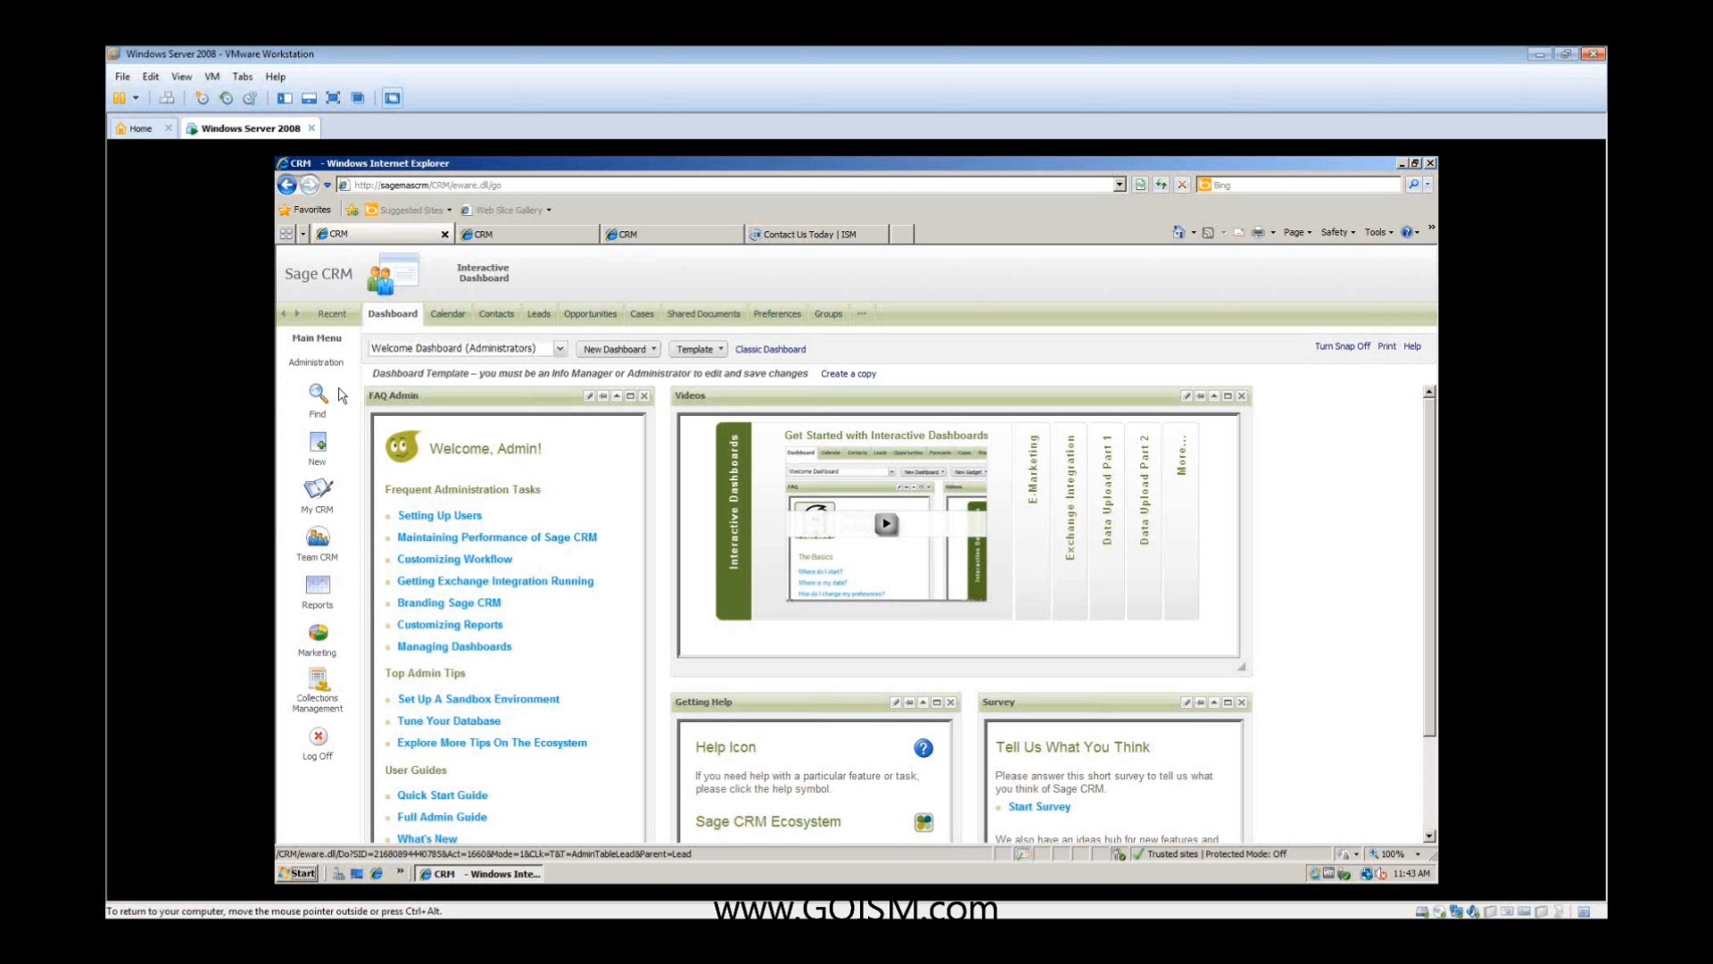
- Log off and log back on to the CRM by entering the account's user name
{"action": "right_click", "coordinate": [316, 397]}
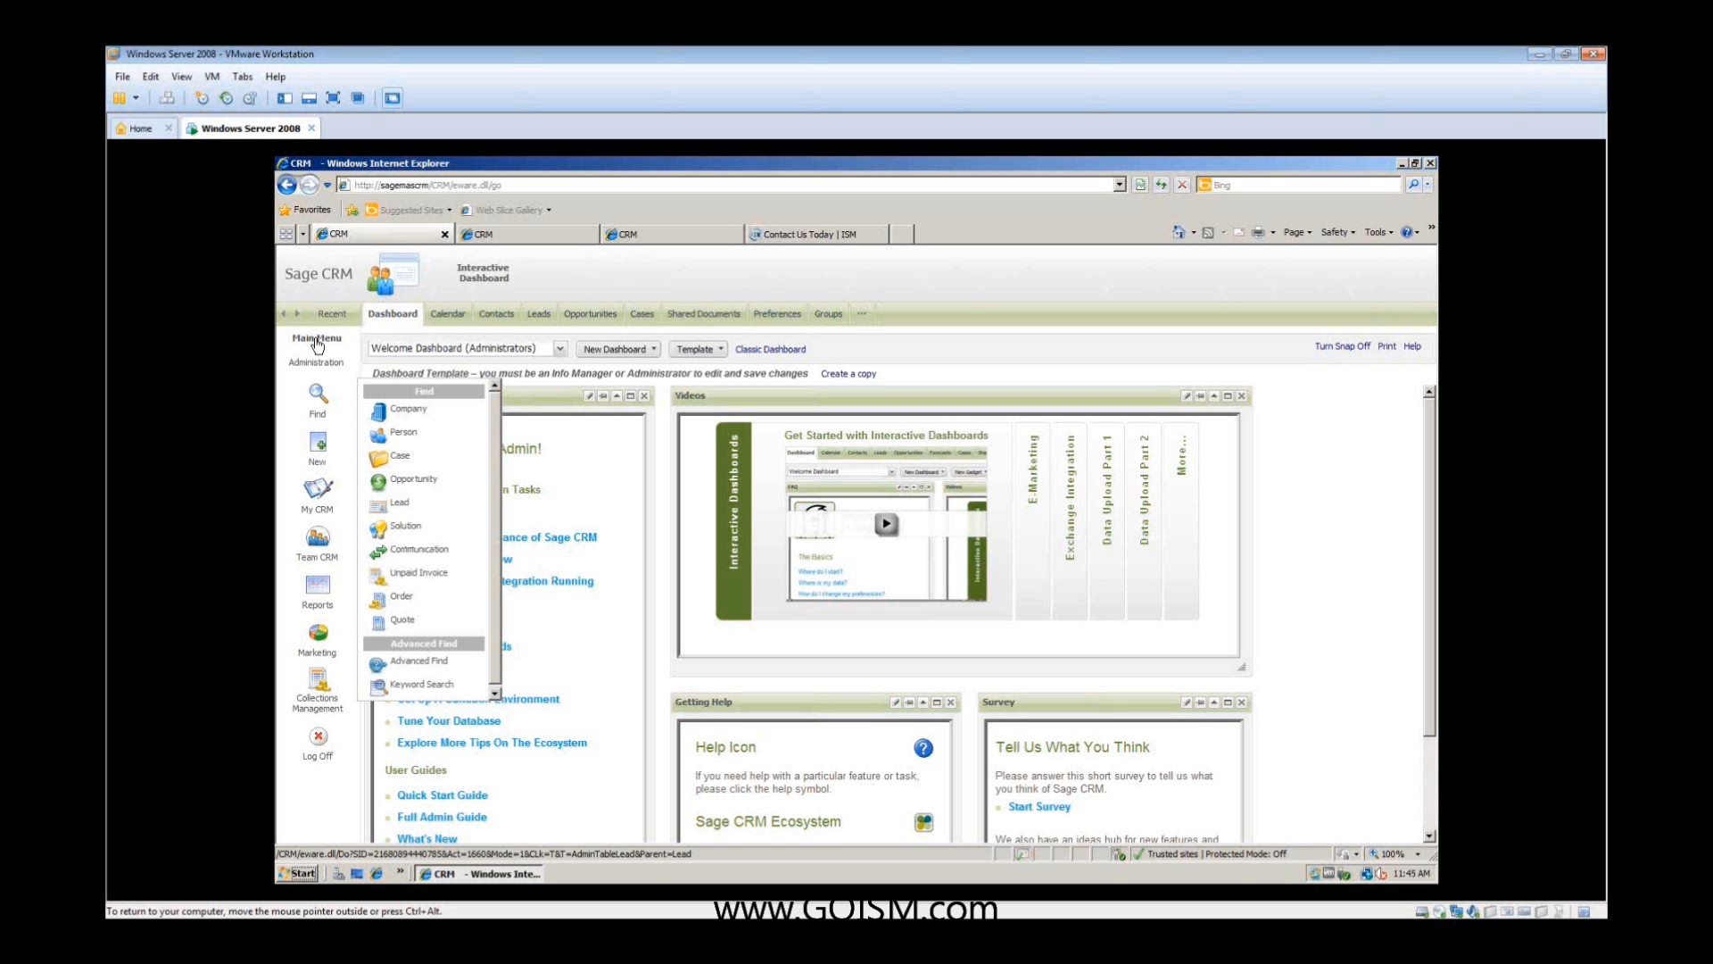
{"action": "left_click", "coordinate": [322, 360]}
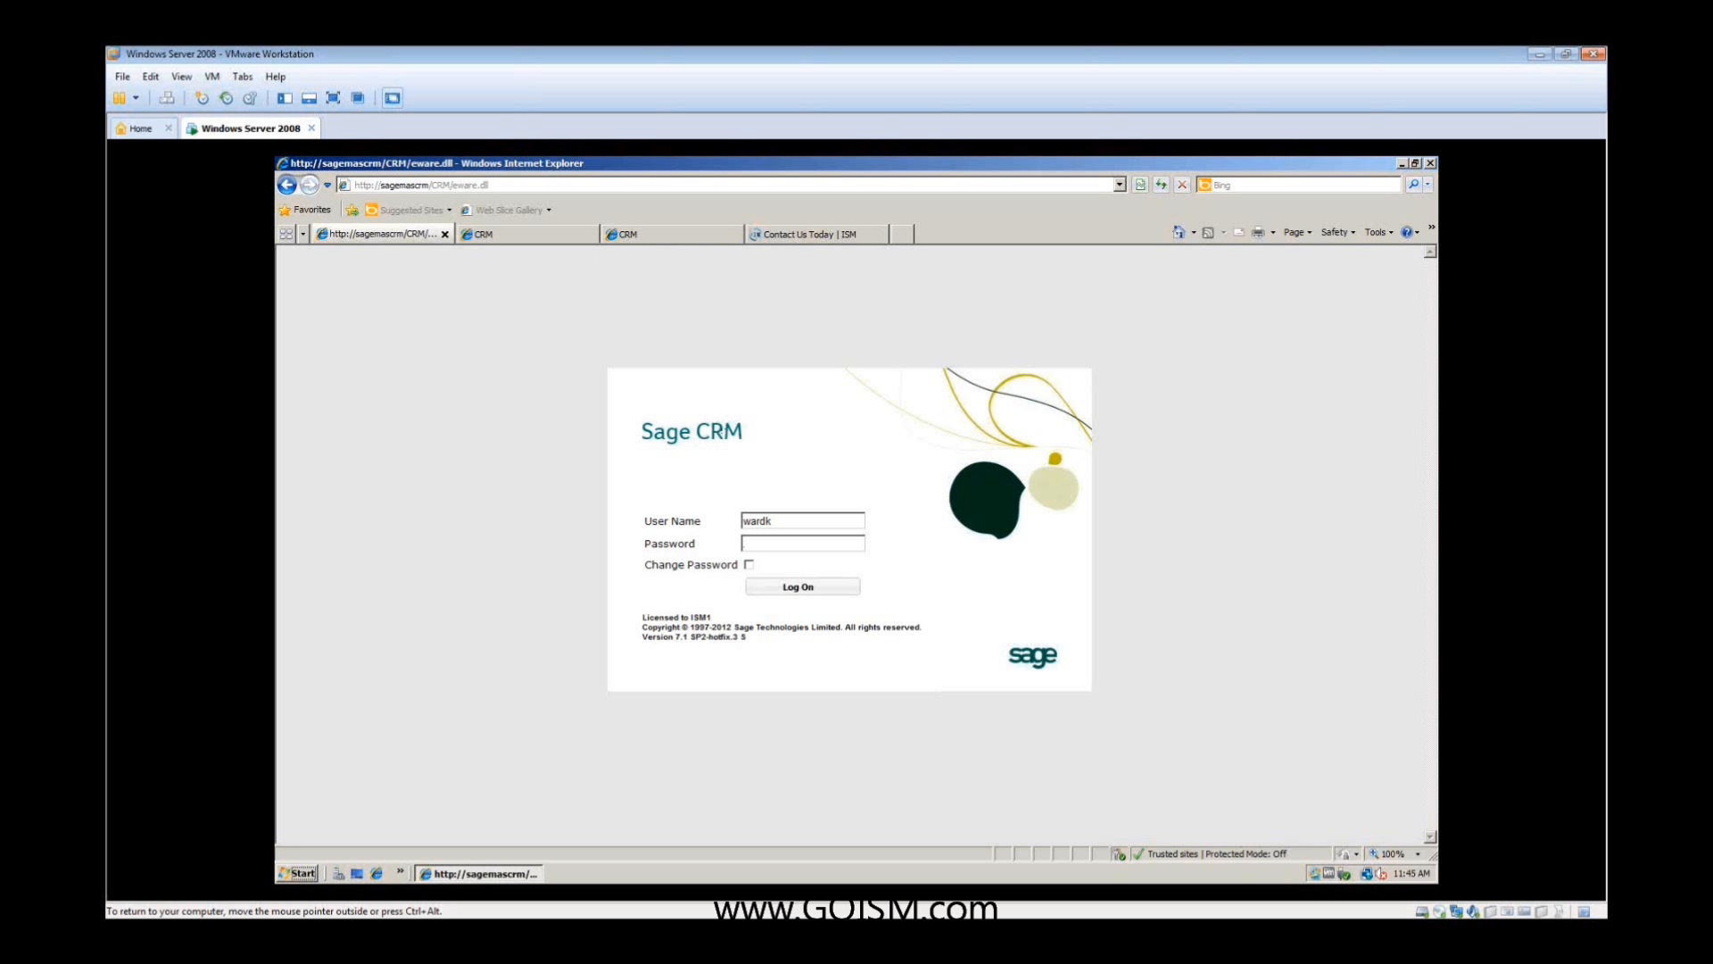
{"action": "left_click_drag", "start_coordinate": [812, 522], "coordinate": [673, 509]}
{"action": "key", "text": "Return"}
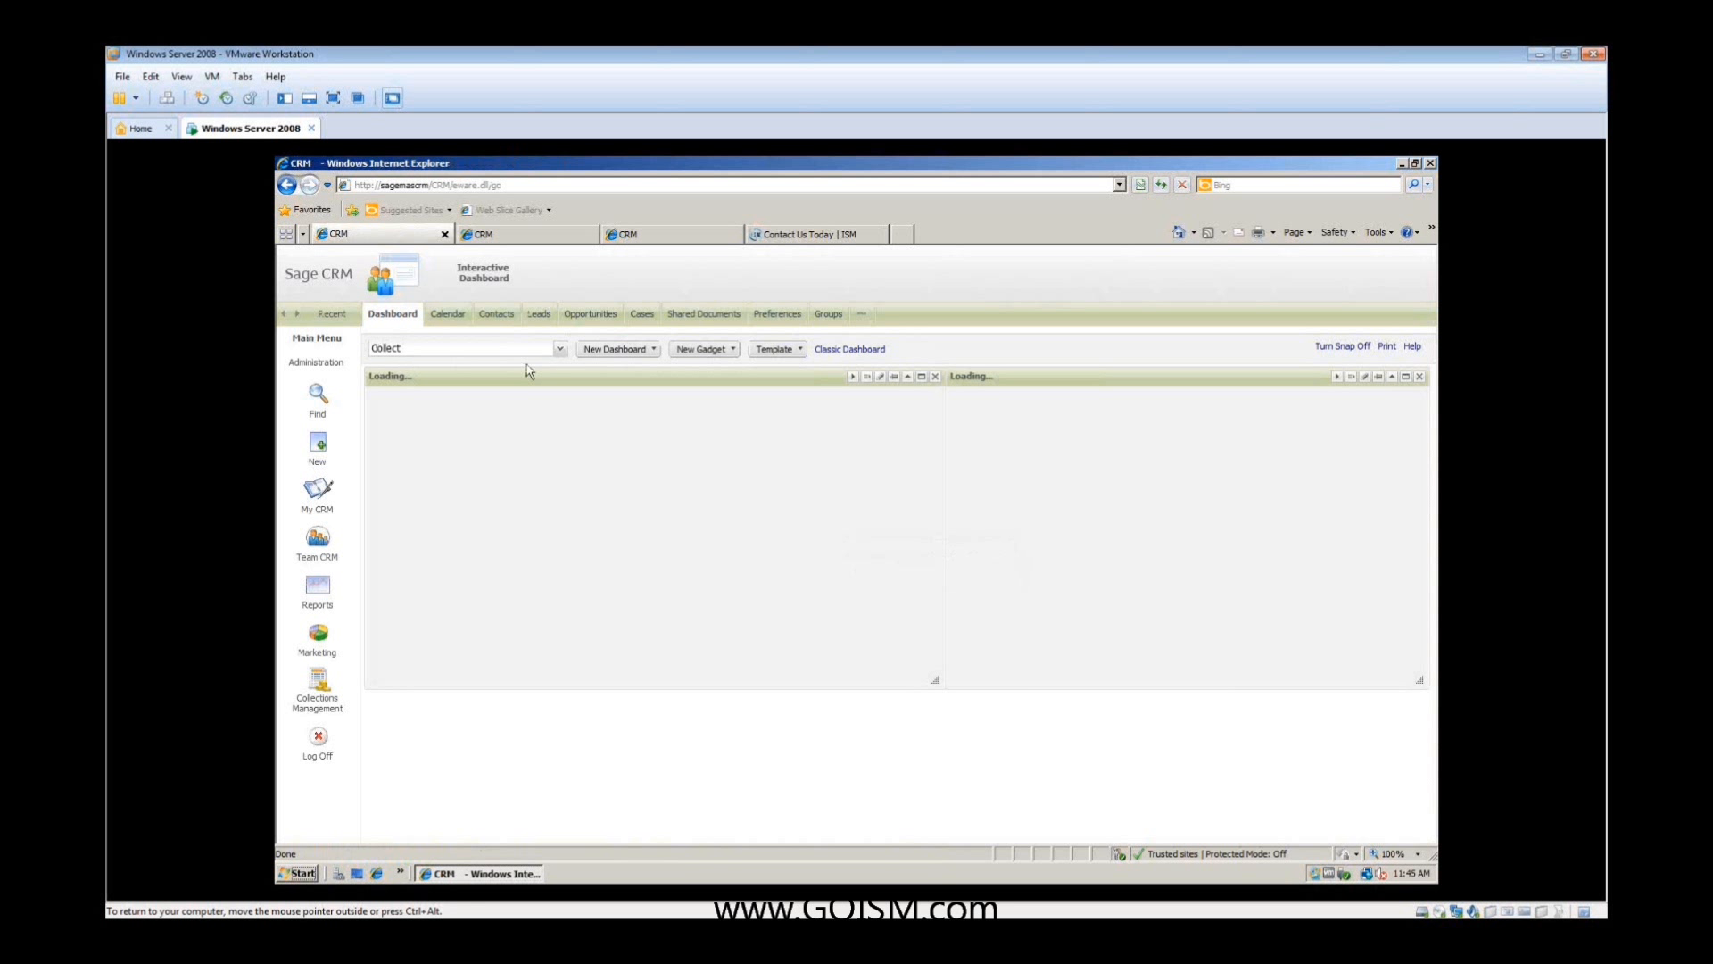
- Look at the Welcome Dashboard (Administrators) and return to the Collect dashboard
{"action": "left_click", "coordinate": [558, 349]}
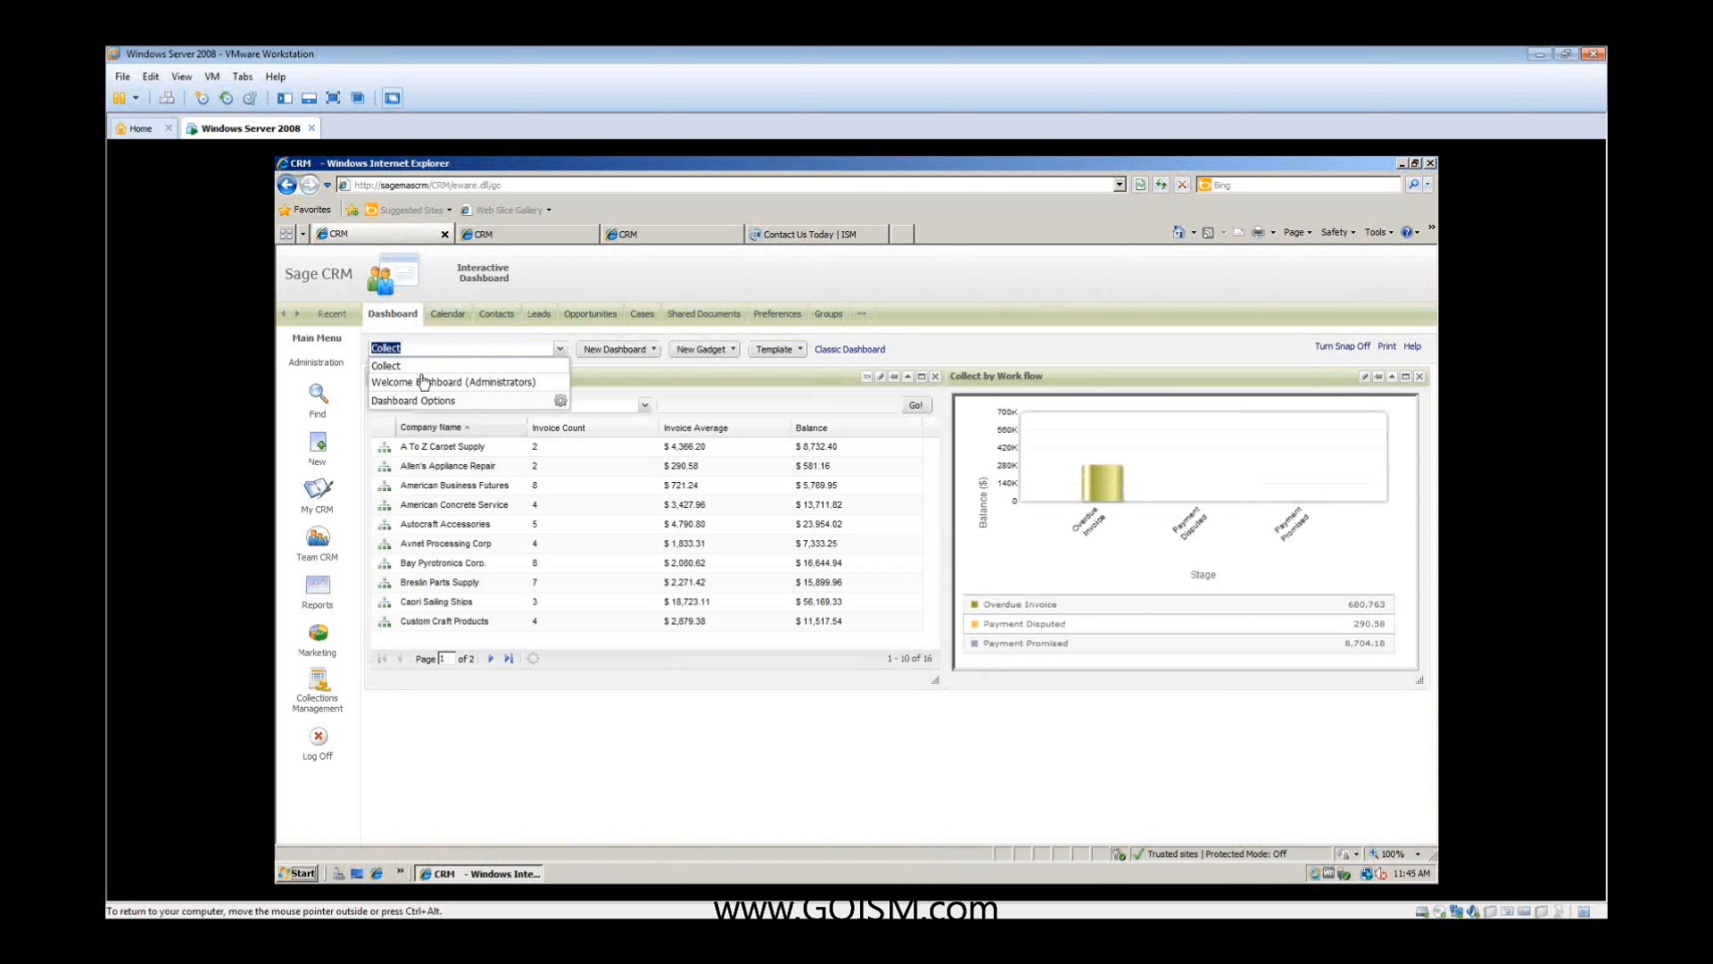
{"action": "left_click", "coordinate": [420, 382]}
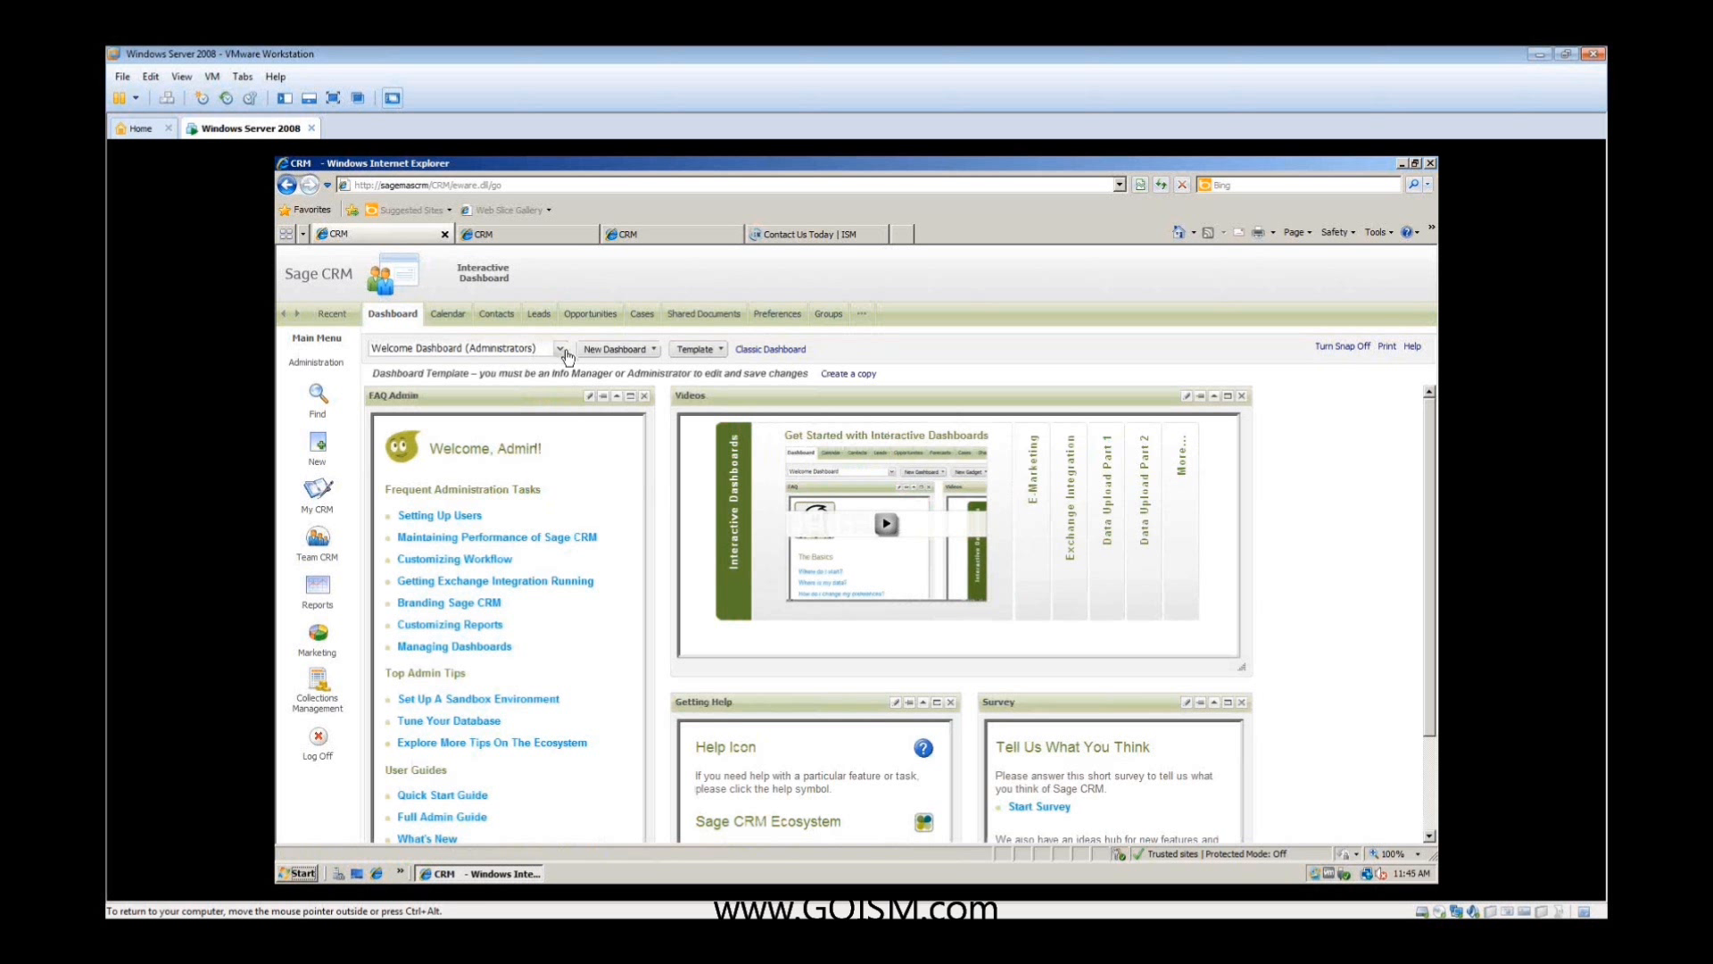
{"action": "left_click", "coordinate": [564, 353]}
{"action": "left_click", "coordinate": [388, 364]}
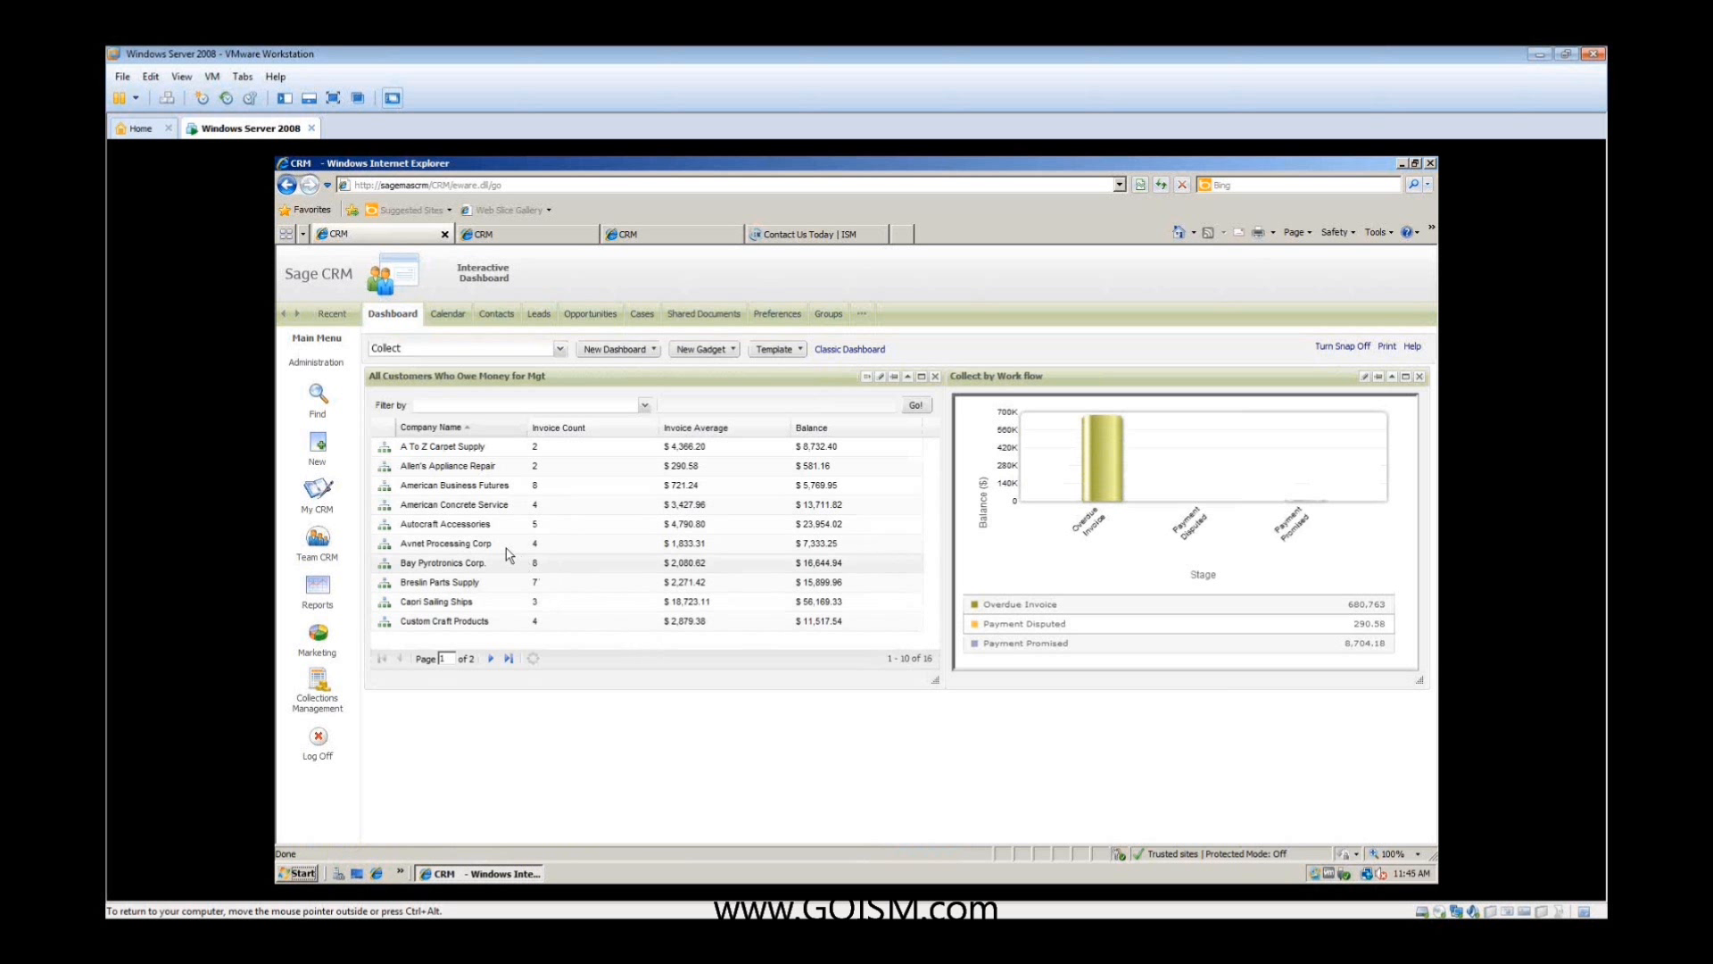
- Find the company 3G Homes and review its communications, opportunities and cases
{"action": "mouse_move", "coordinate": [322, 404]}
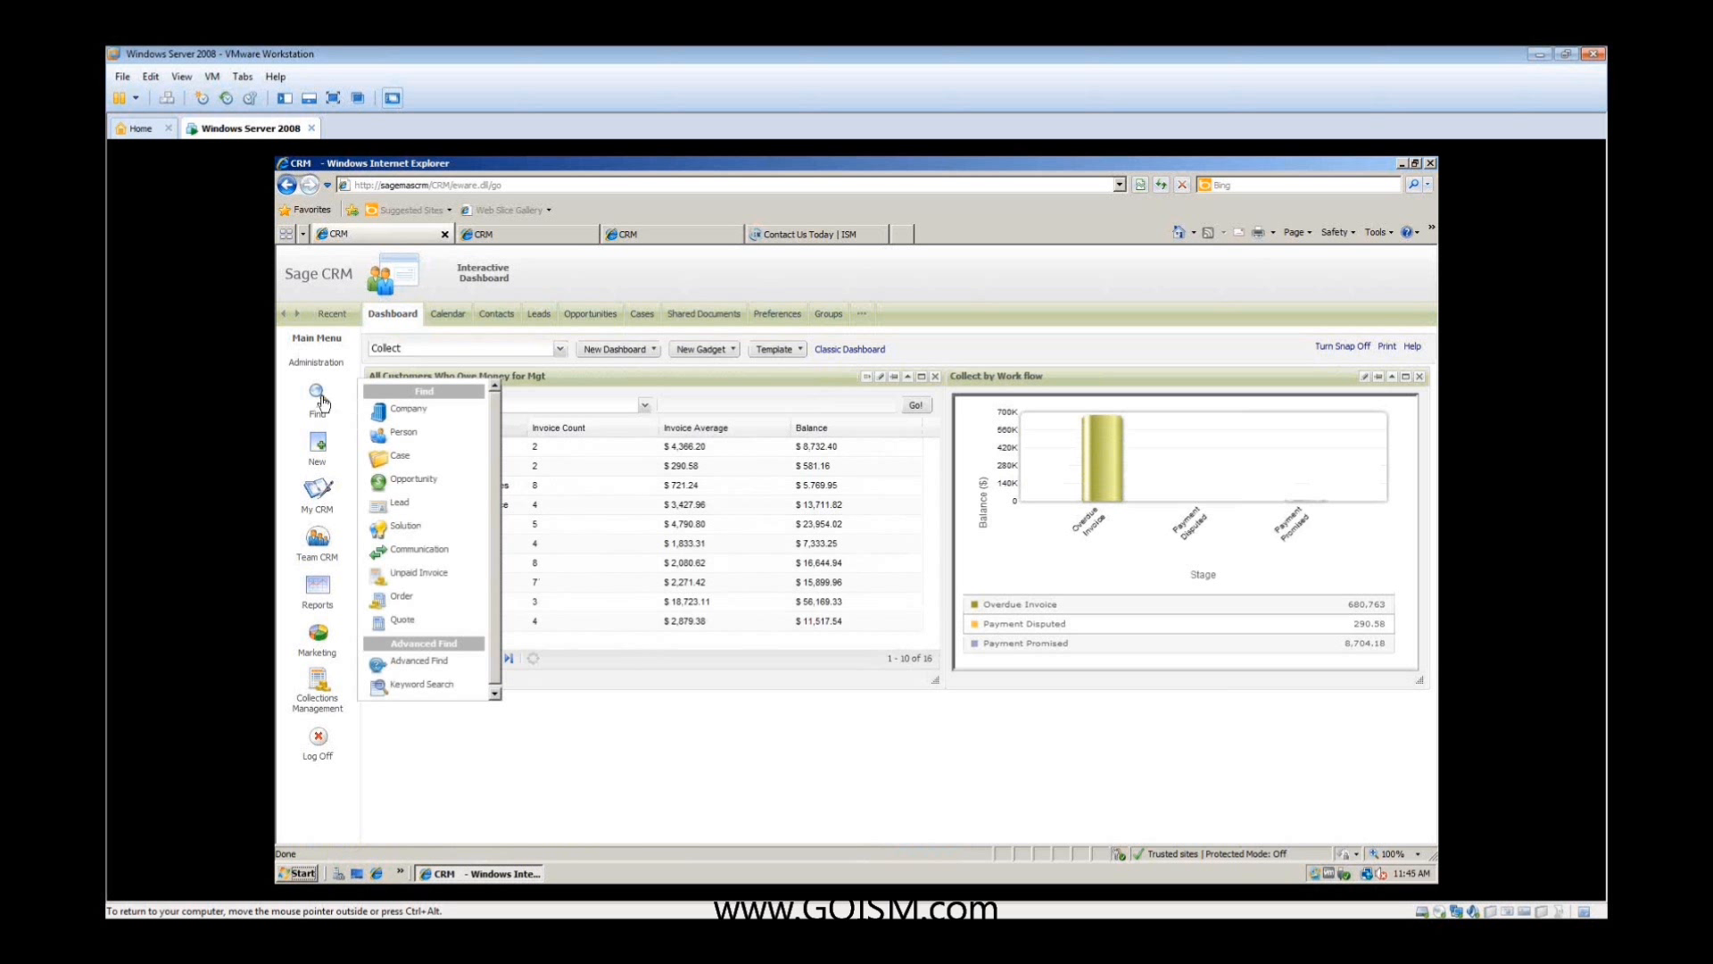
{"action": "left_click", "coordinate": [394, 414]}
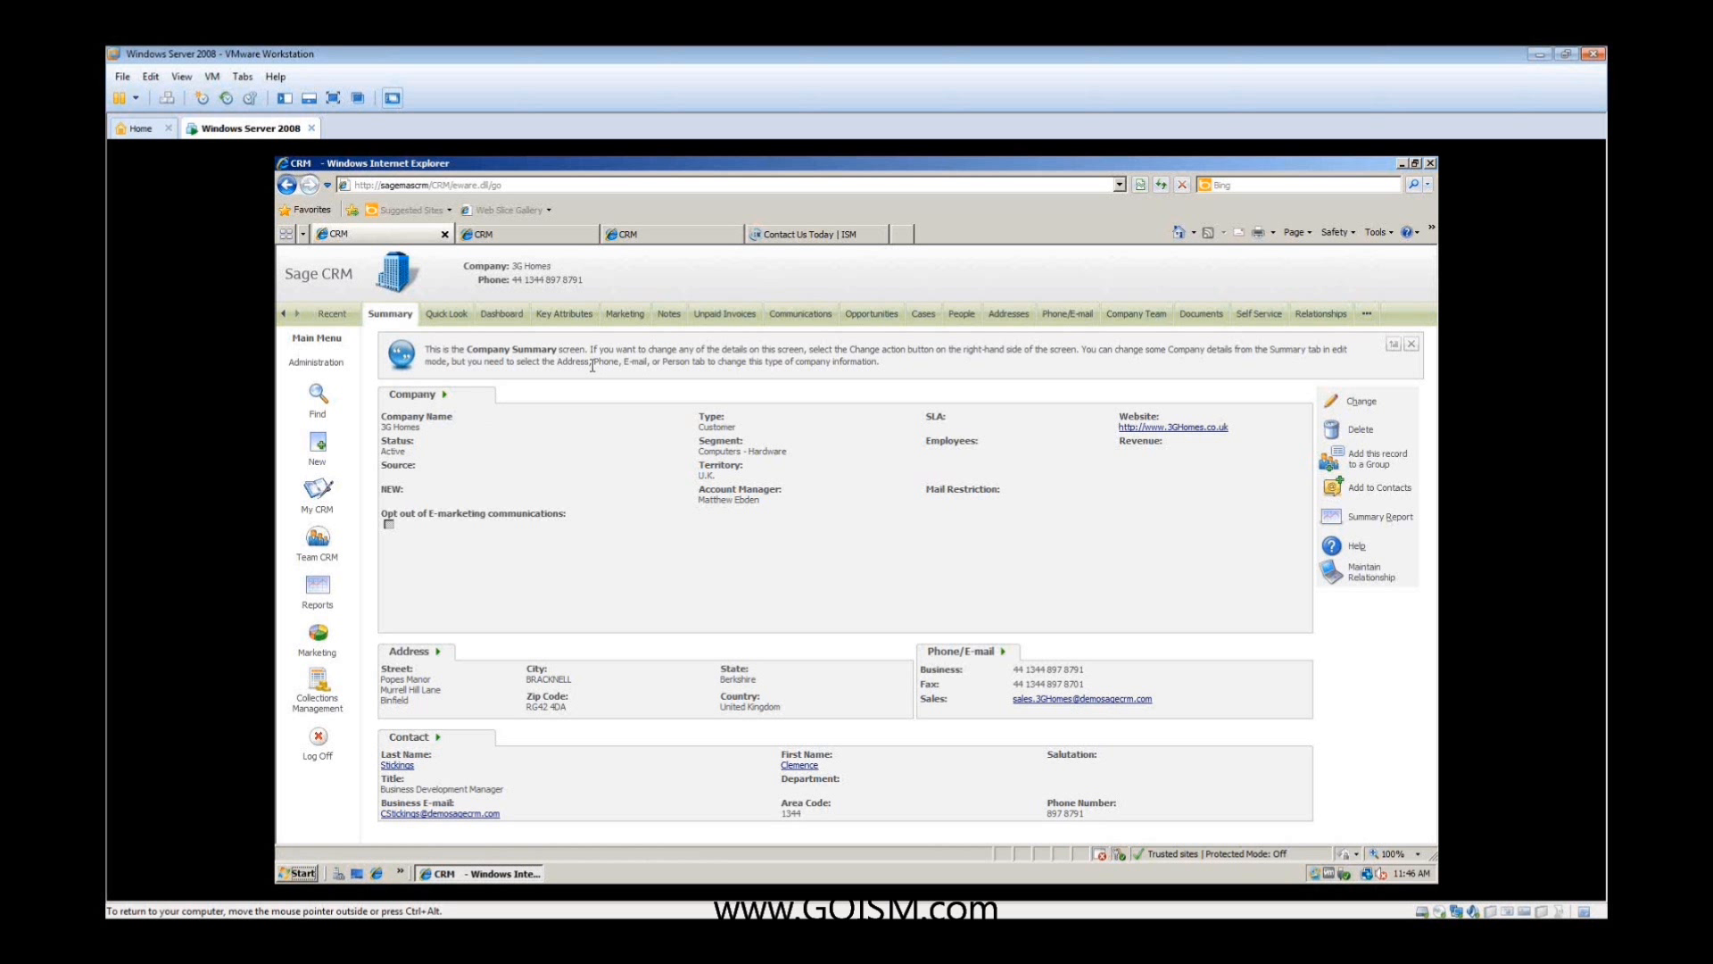
{"action": "left_click", "coordinate": [798, 325]}
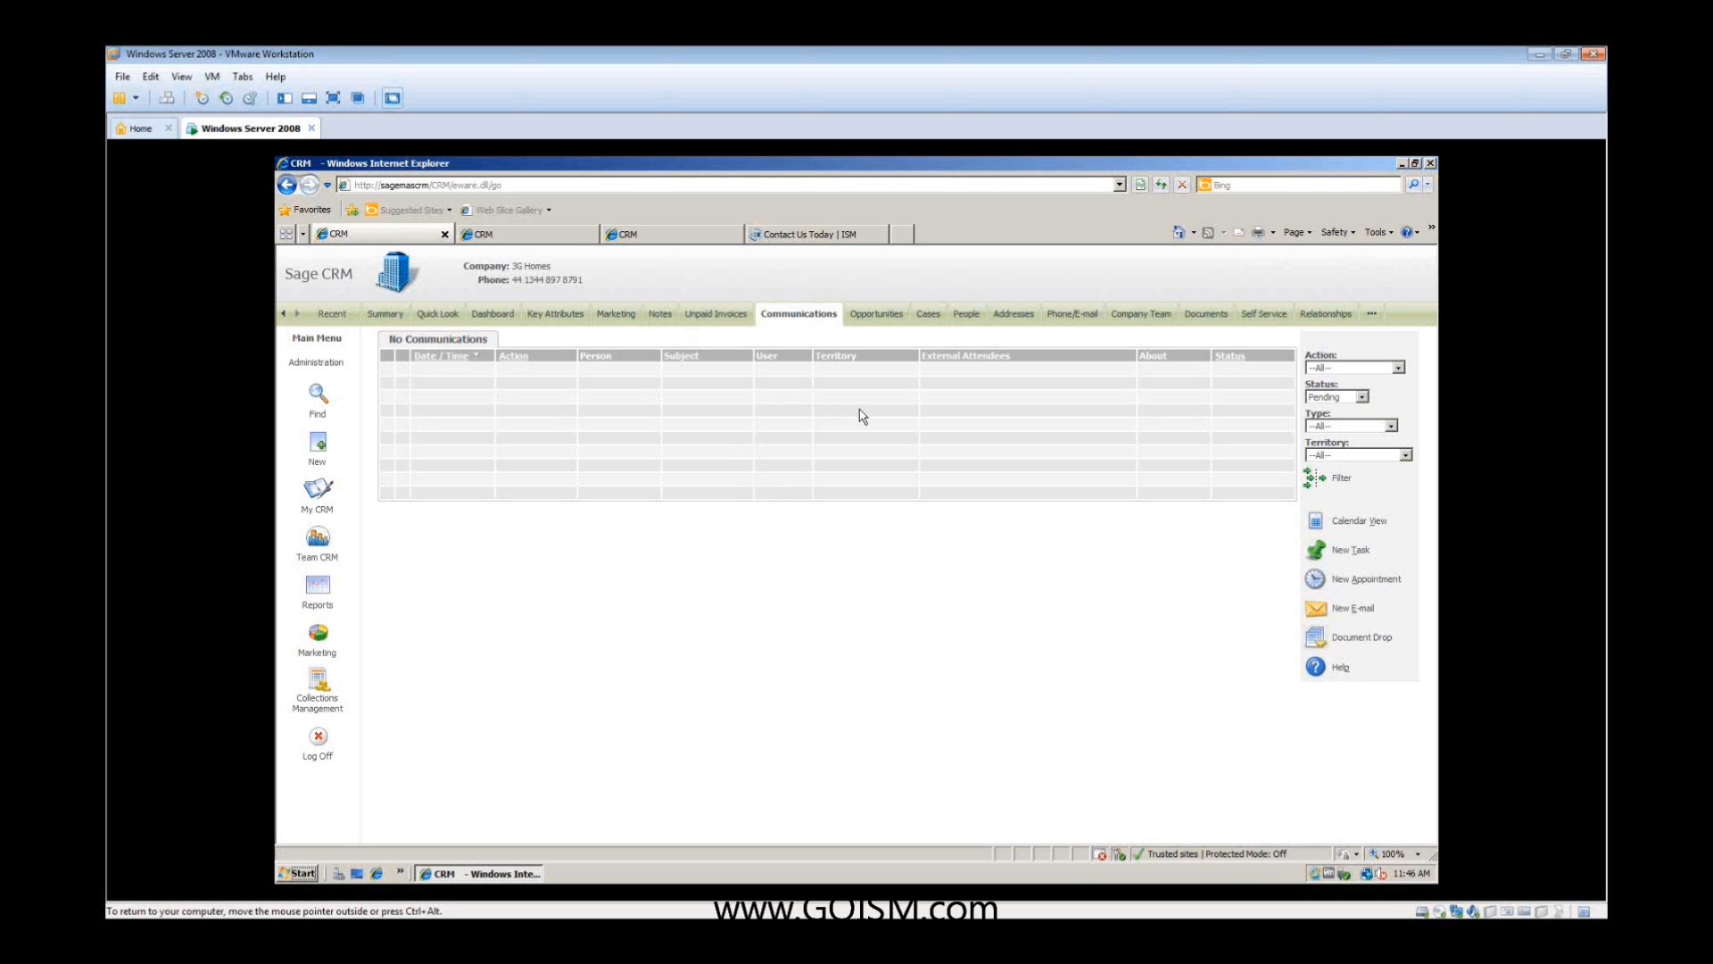
{"action": "left_click", "coordinate": [878, 320]}
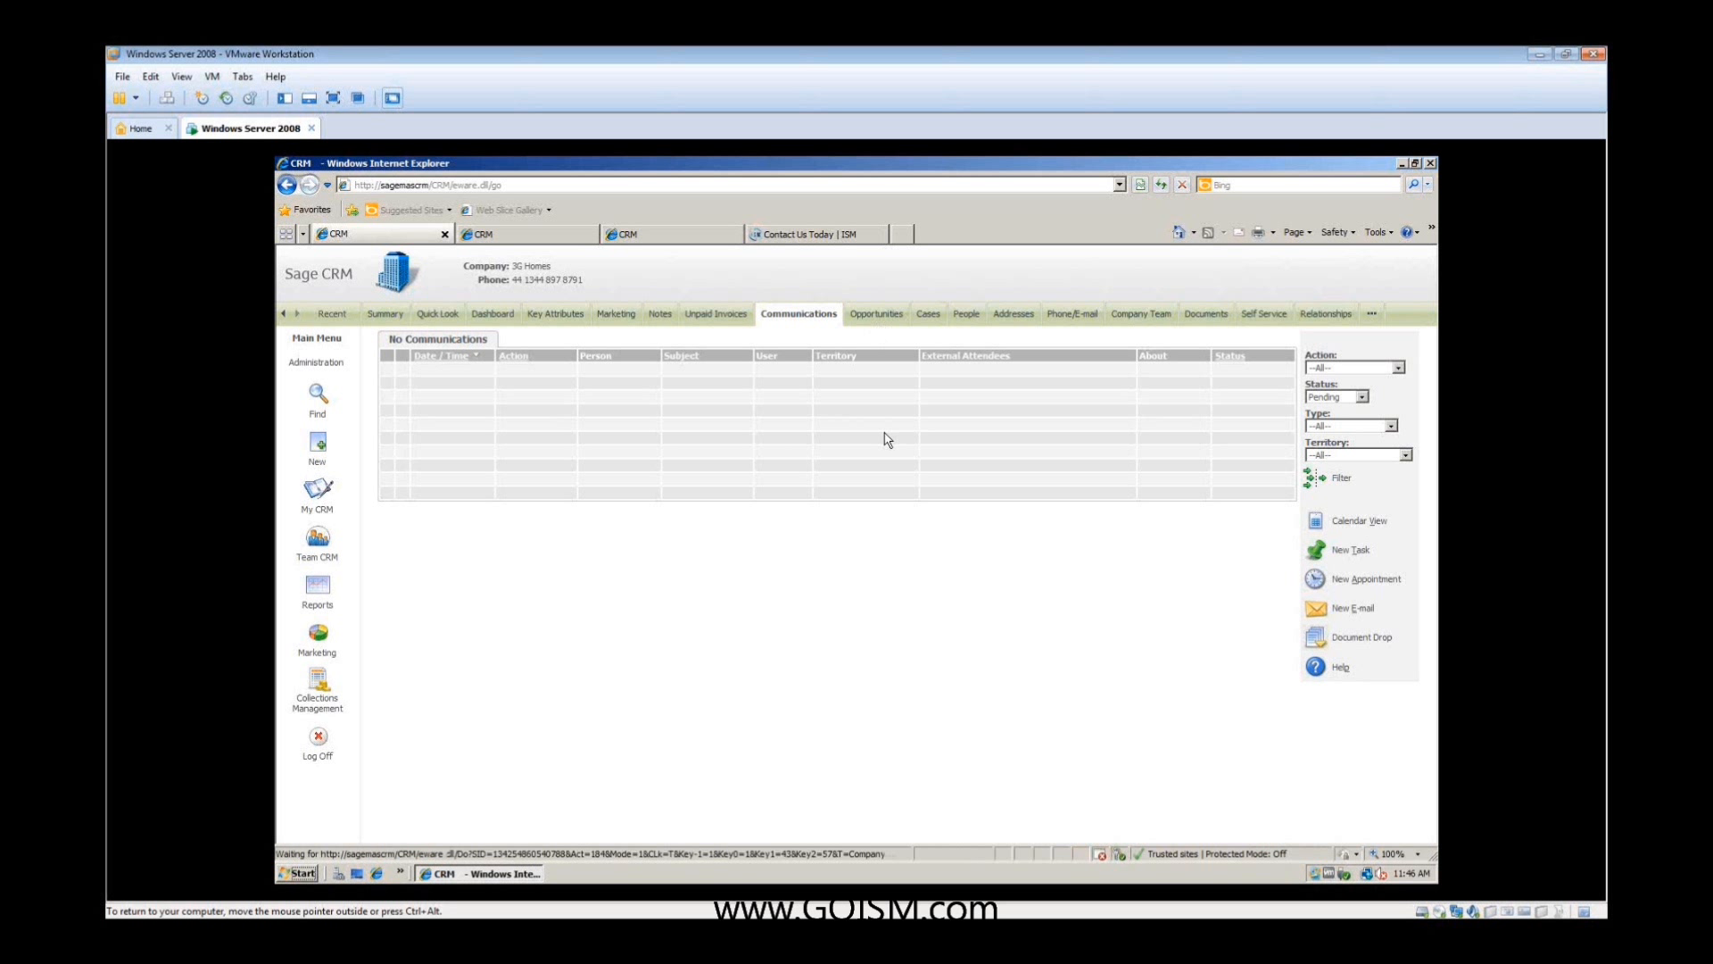
{"action": "left_click", "coordinate": [925, 315]}
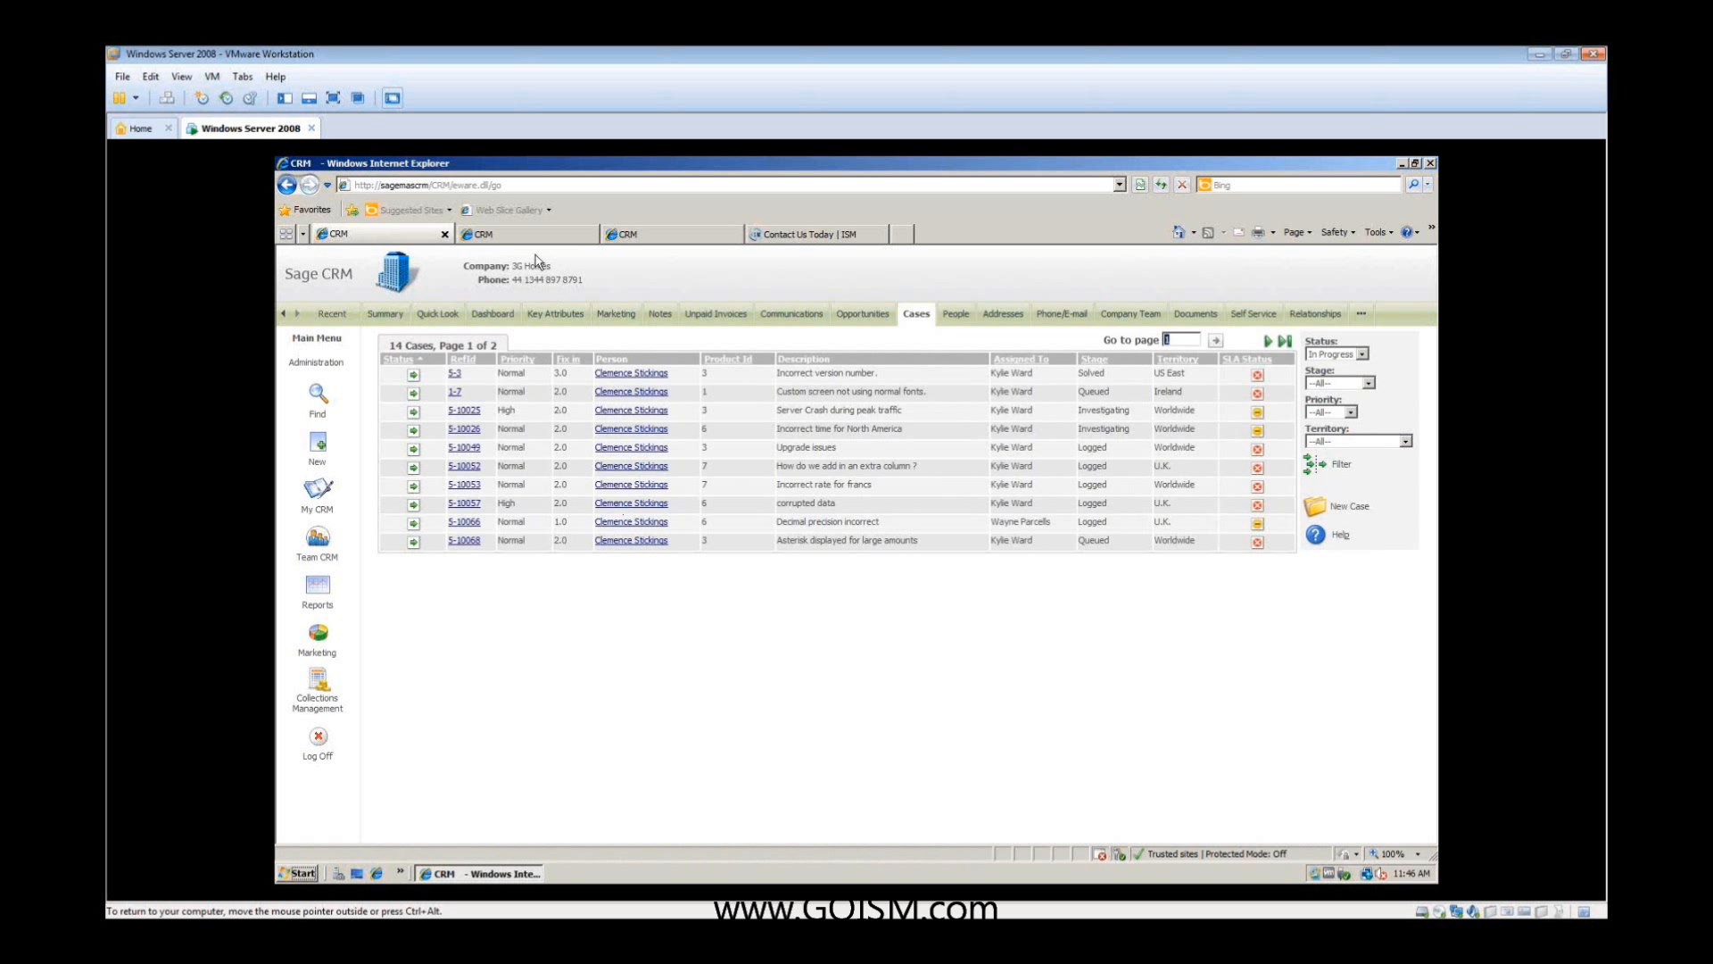
- Save the note "this is a note" on the 3G Homes contact person's record and check it in the company's notes
{"action": "left_click", "coordinate": [955, 315]}
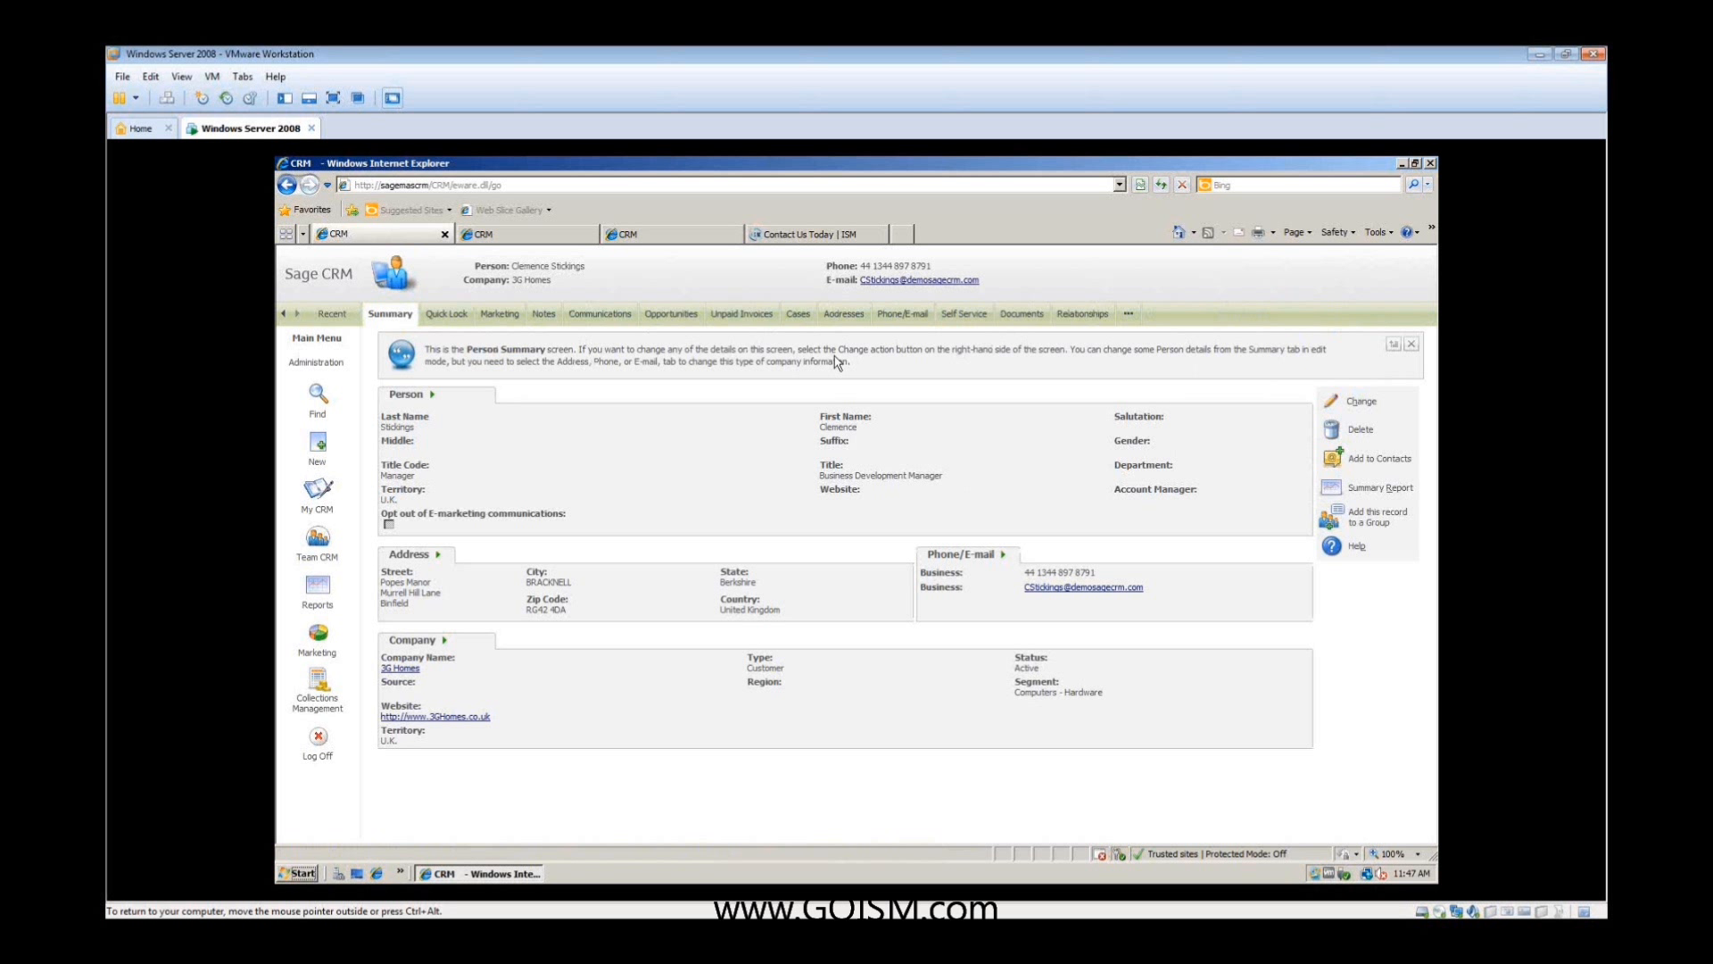
{"action": "left_click", "coordinate": [544, 314]}
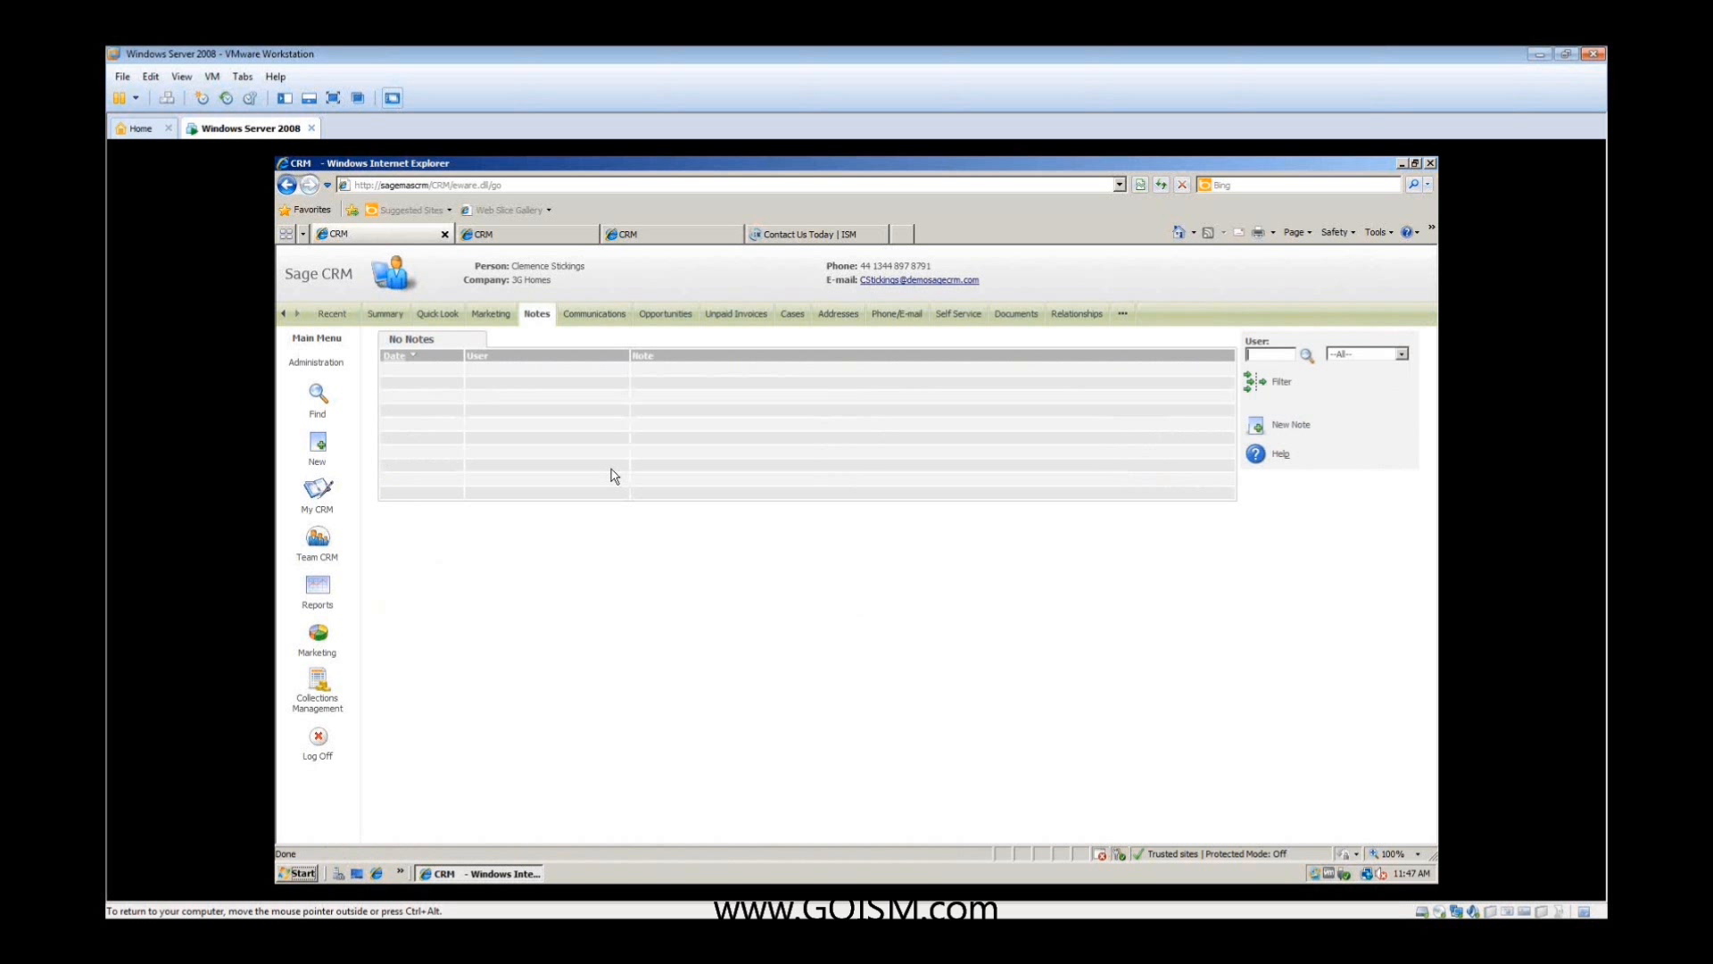
{"action": "left_click", "coordinate": [1253, 430]}
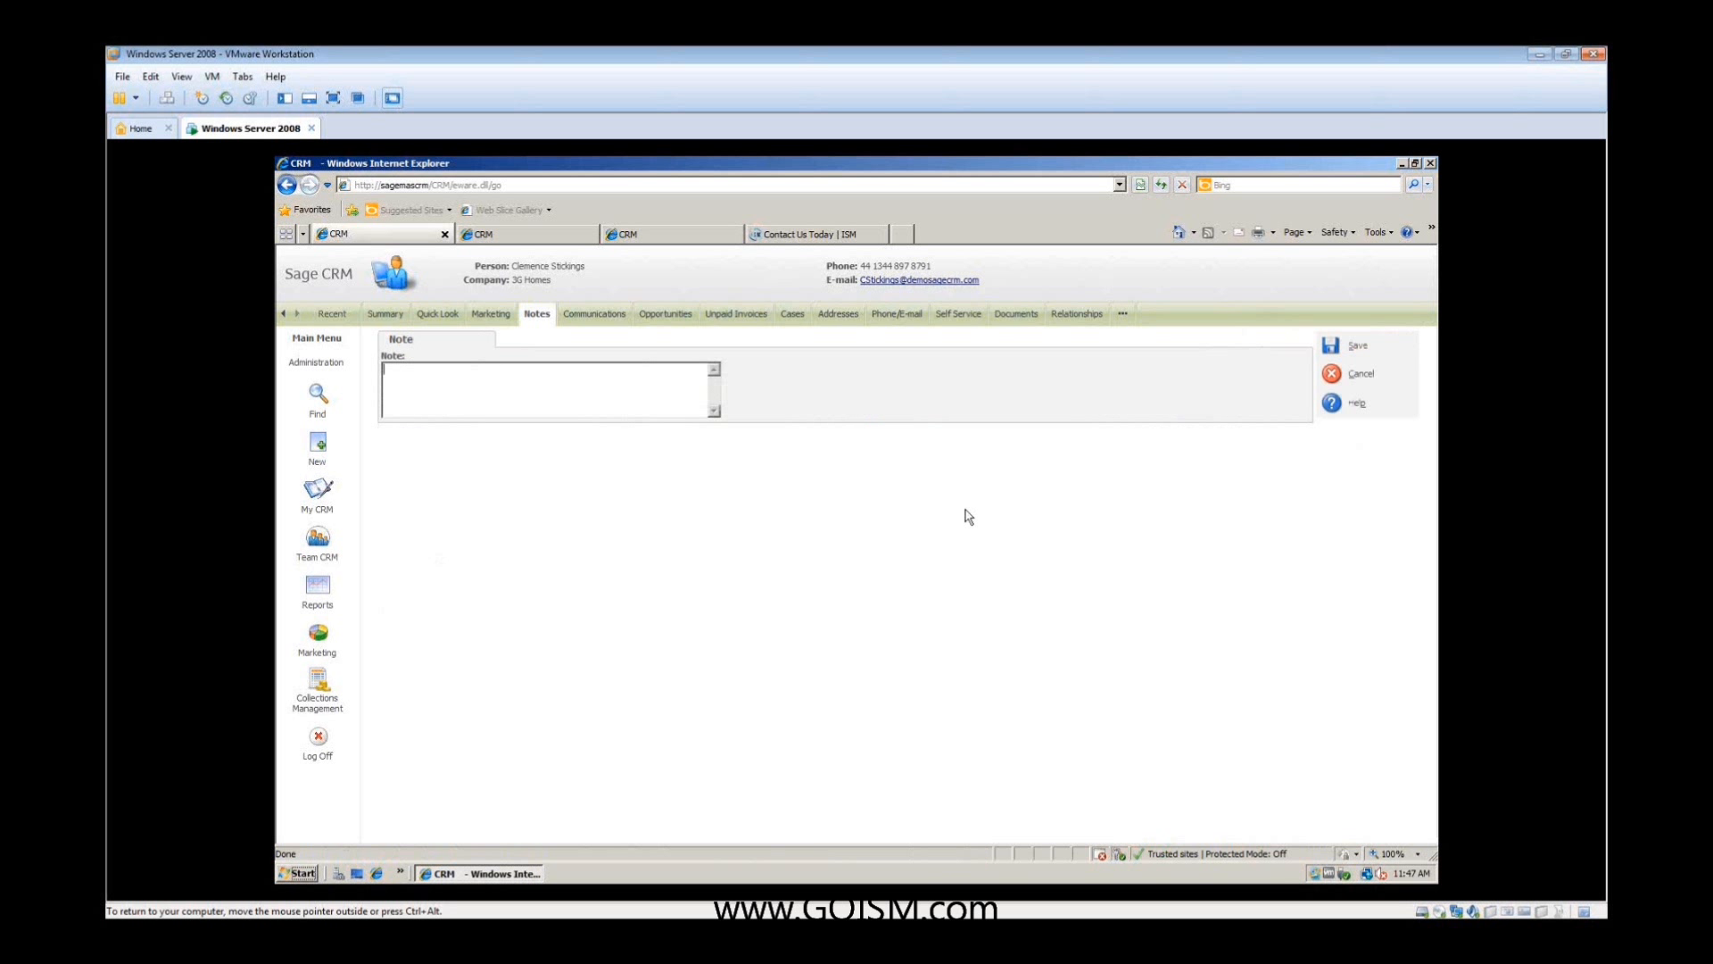
{"action": "type", "text": "this is a note"}
{"action": "key", "text": "Return"}
{"action": "left_click", "coordinate": [1334, 348]}
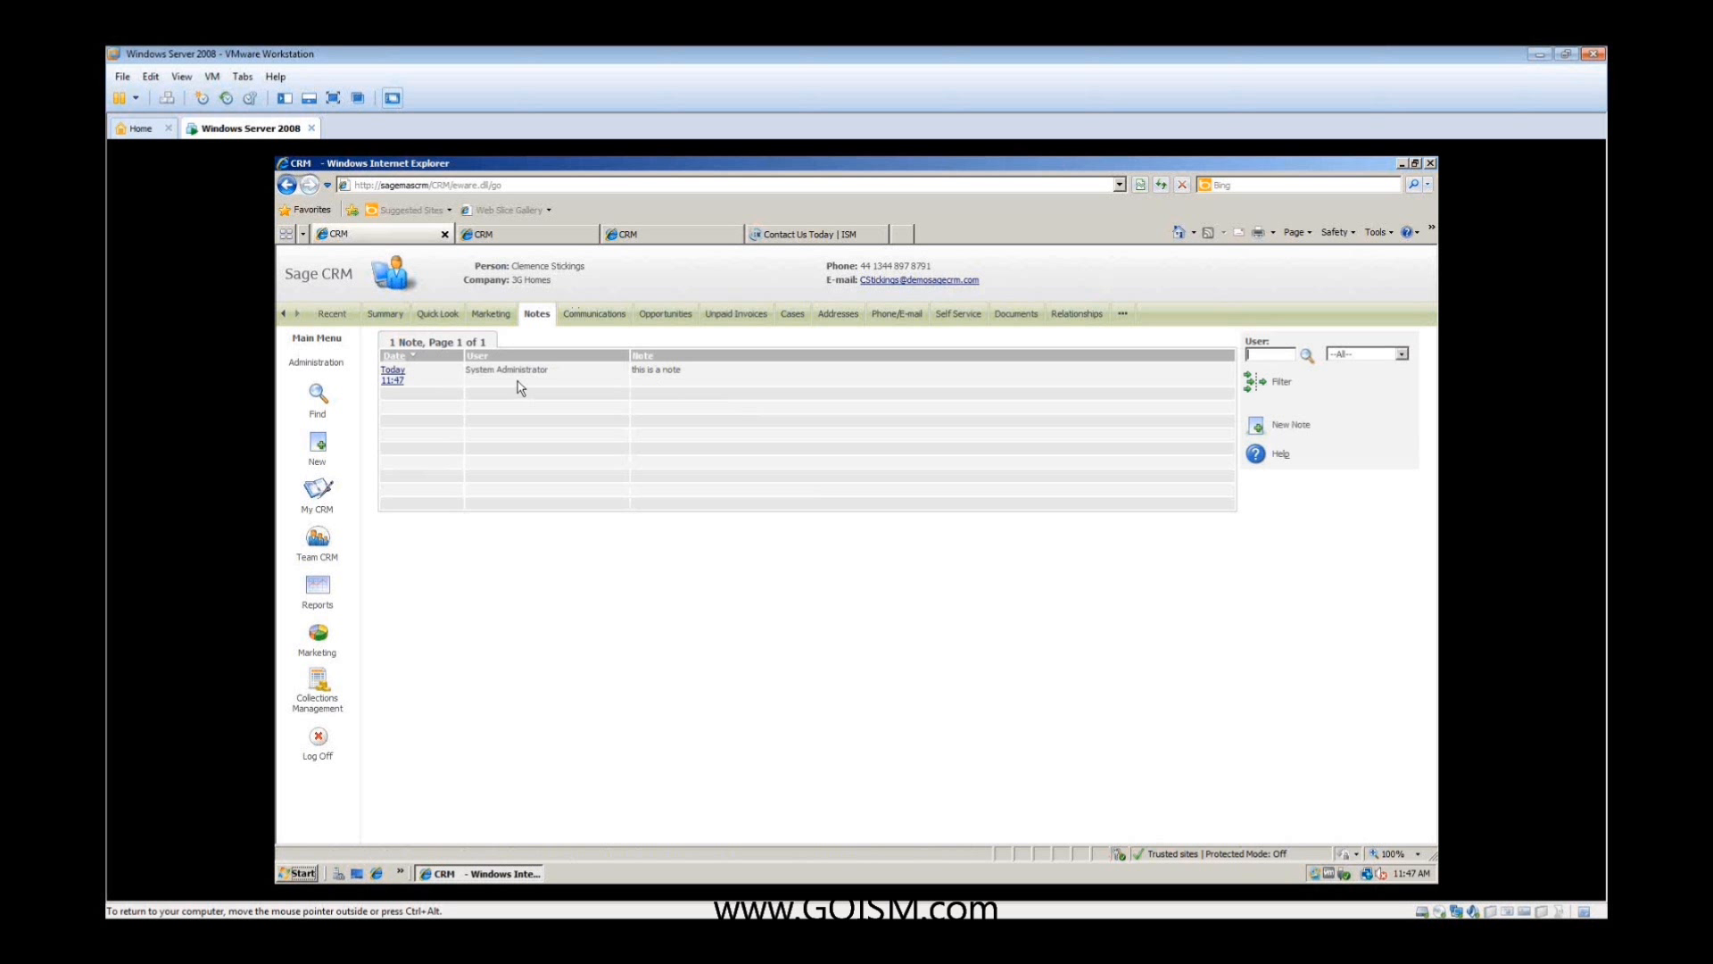
{"action": "left_click", "coordinate": [527, 282]}
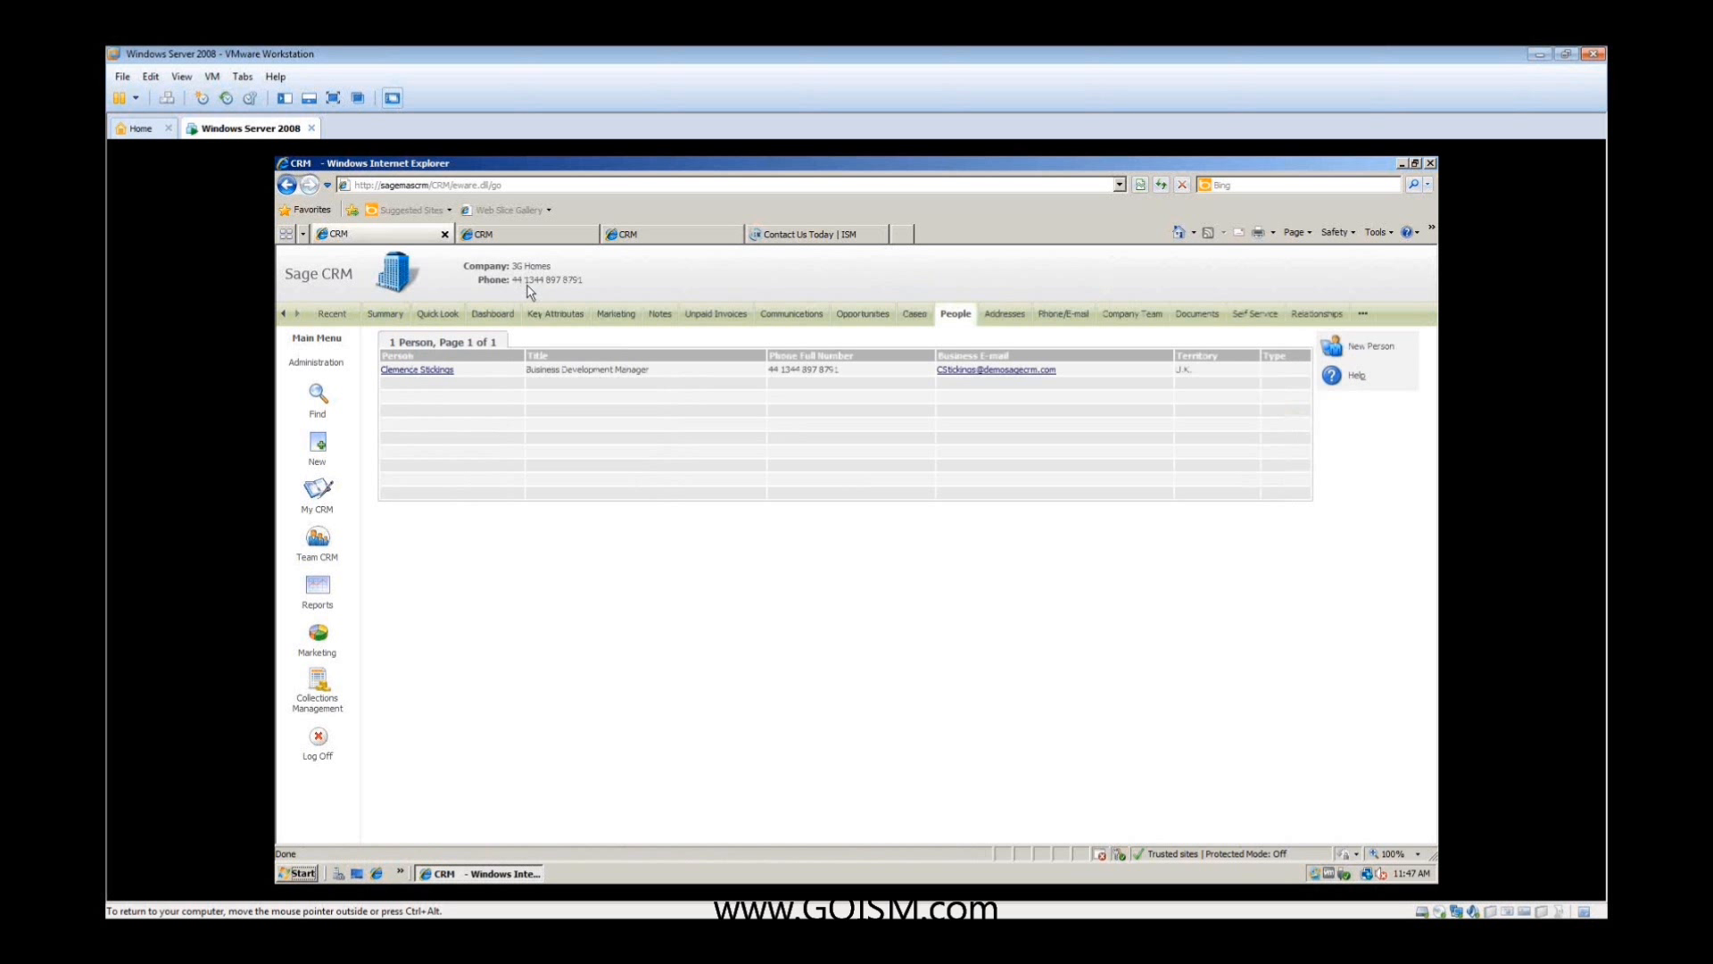
{"action": "left_click", "coordinate": [658, 316]}
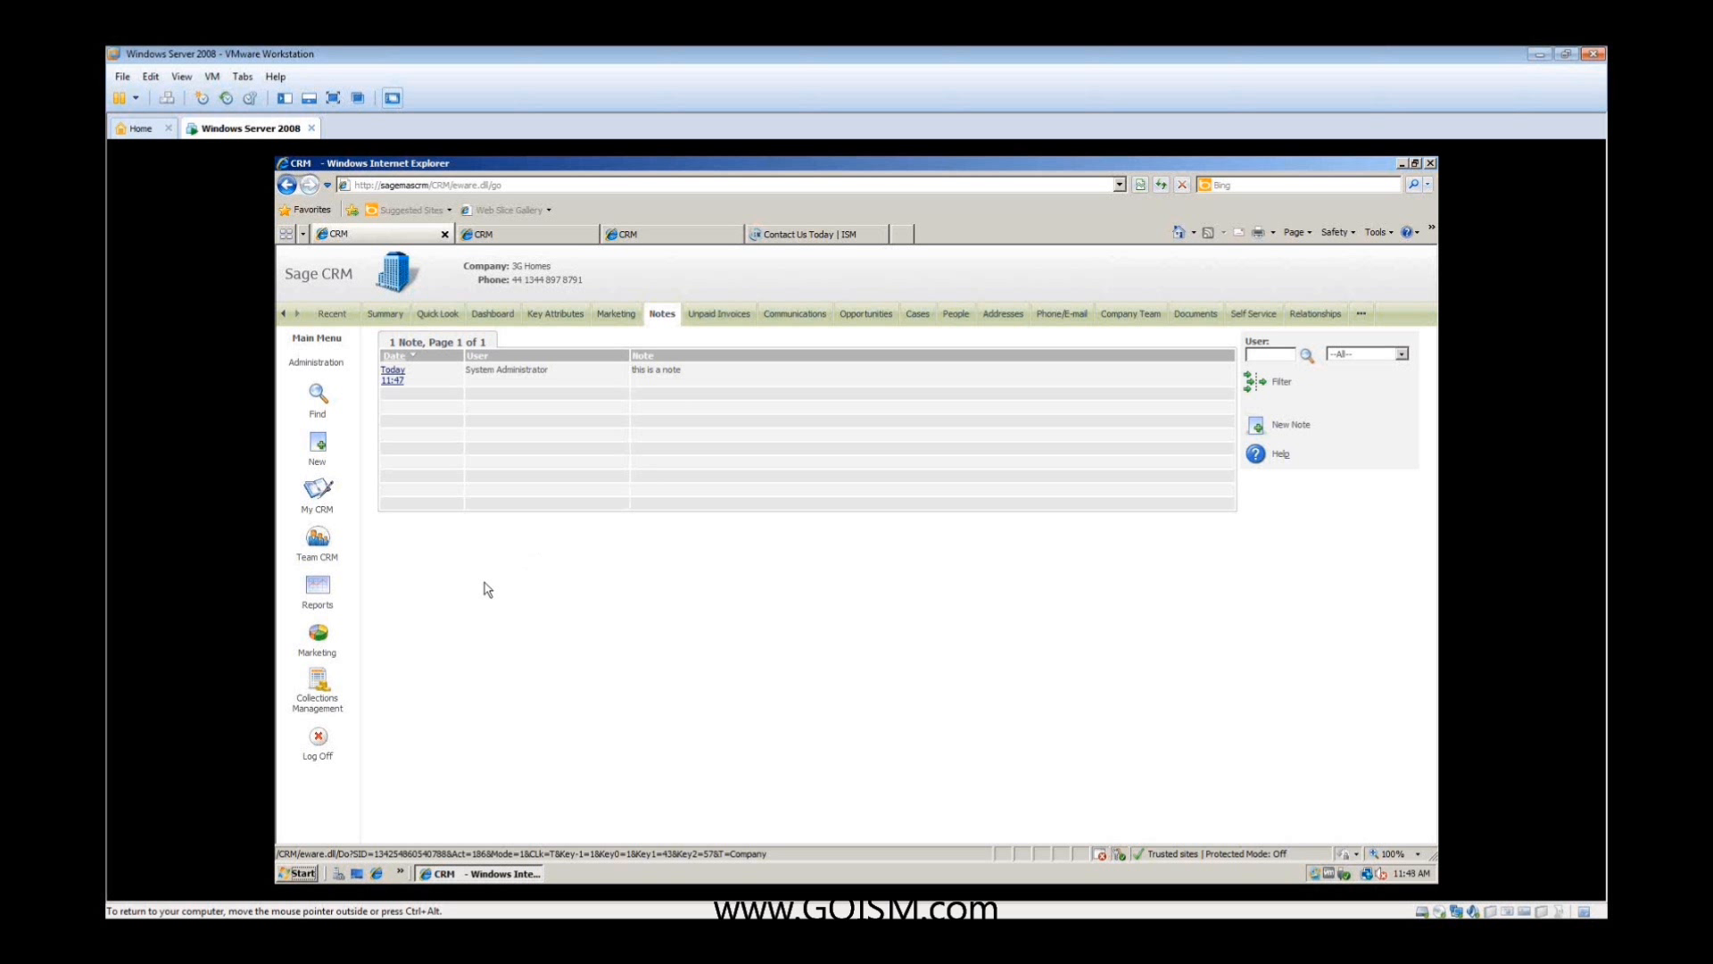
- Go to the My CRM dashboard and switch it to Welcome Dashboard (Administrators)
{"action": "left_click", "coordinate": [319, 496]}
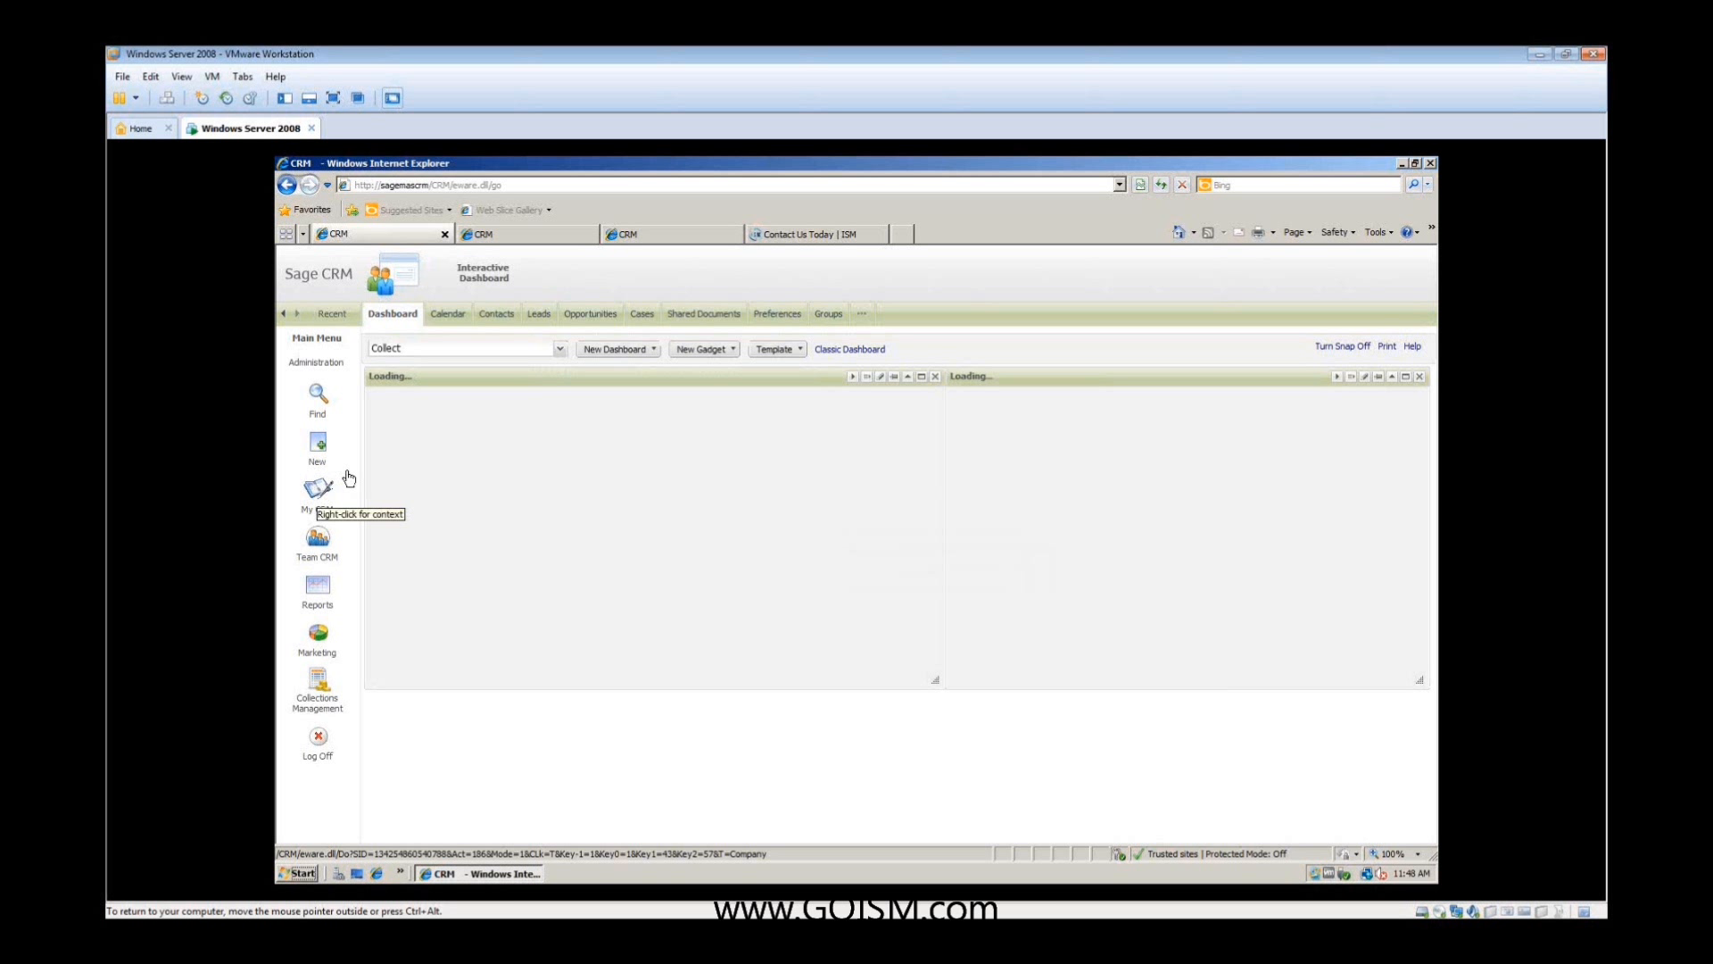
{"action": "left_click", "coordinate": [558, 350]}
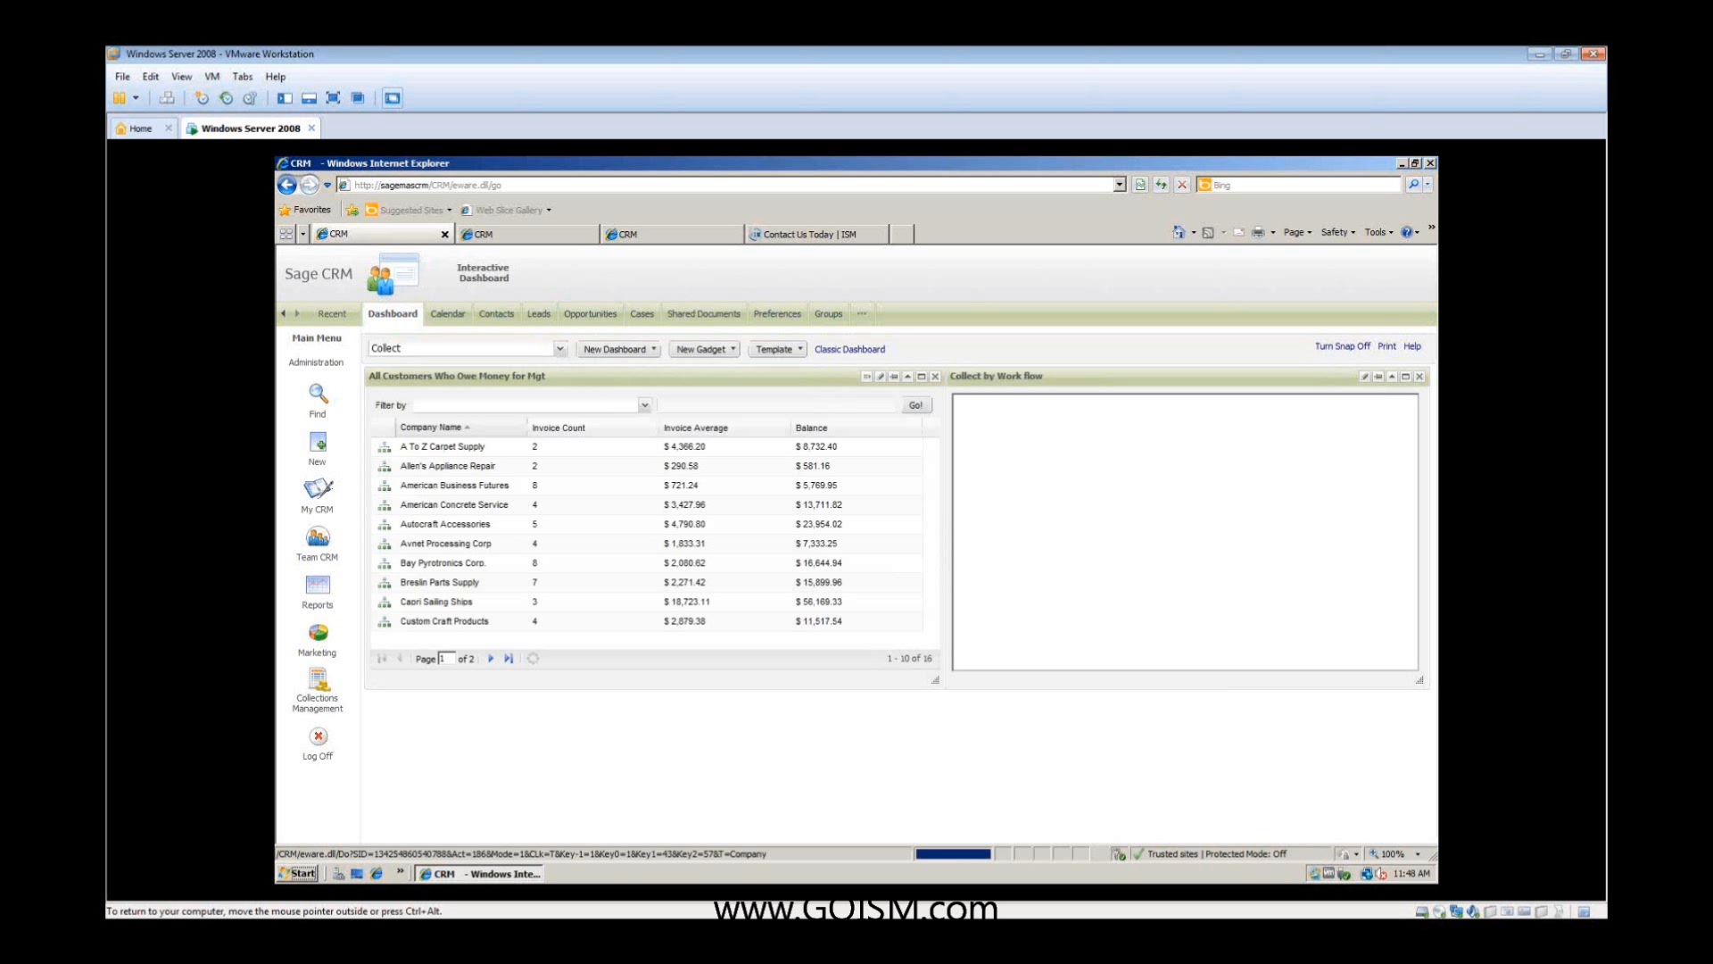
{"action": "left_click", "coordinate": [511, 384]}
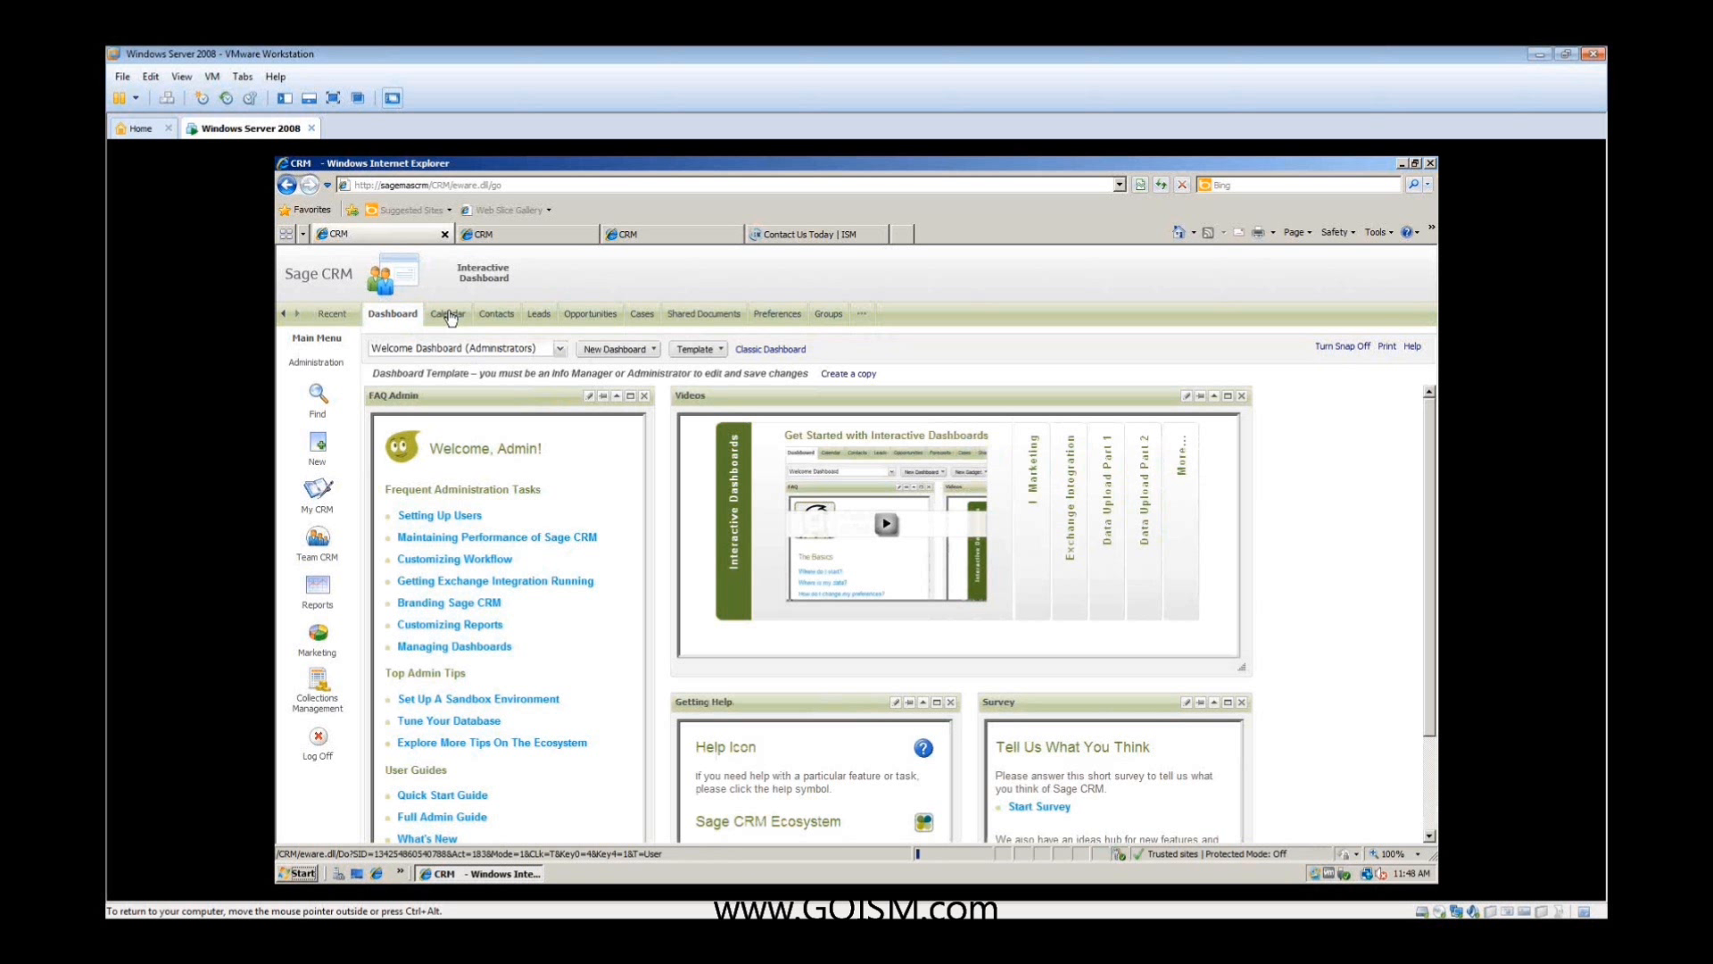
- Start a new appointment from the calendar, review the available action types, and cancel the appointment
{"action": "left_click", "coordinate": [448, 315]}
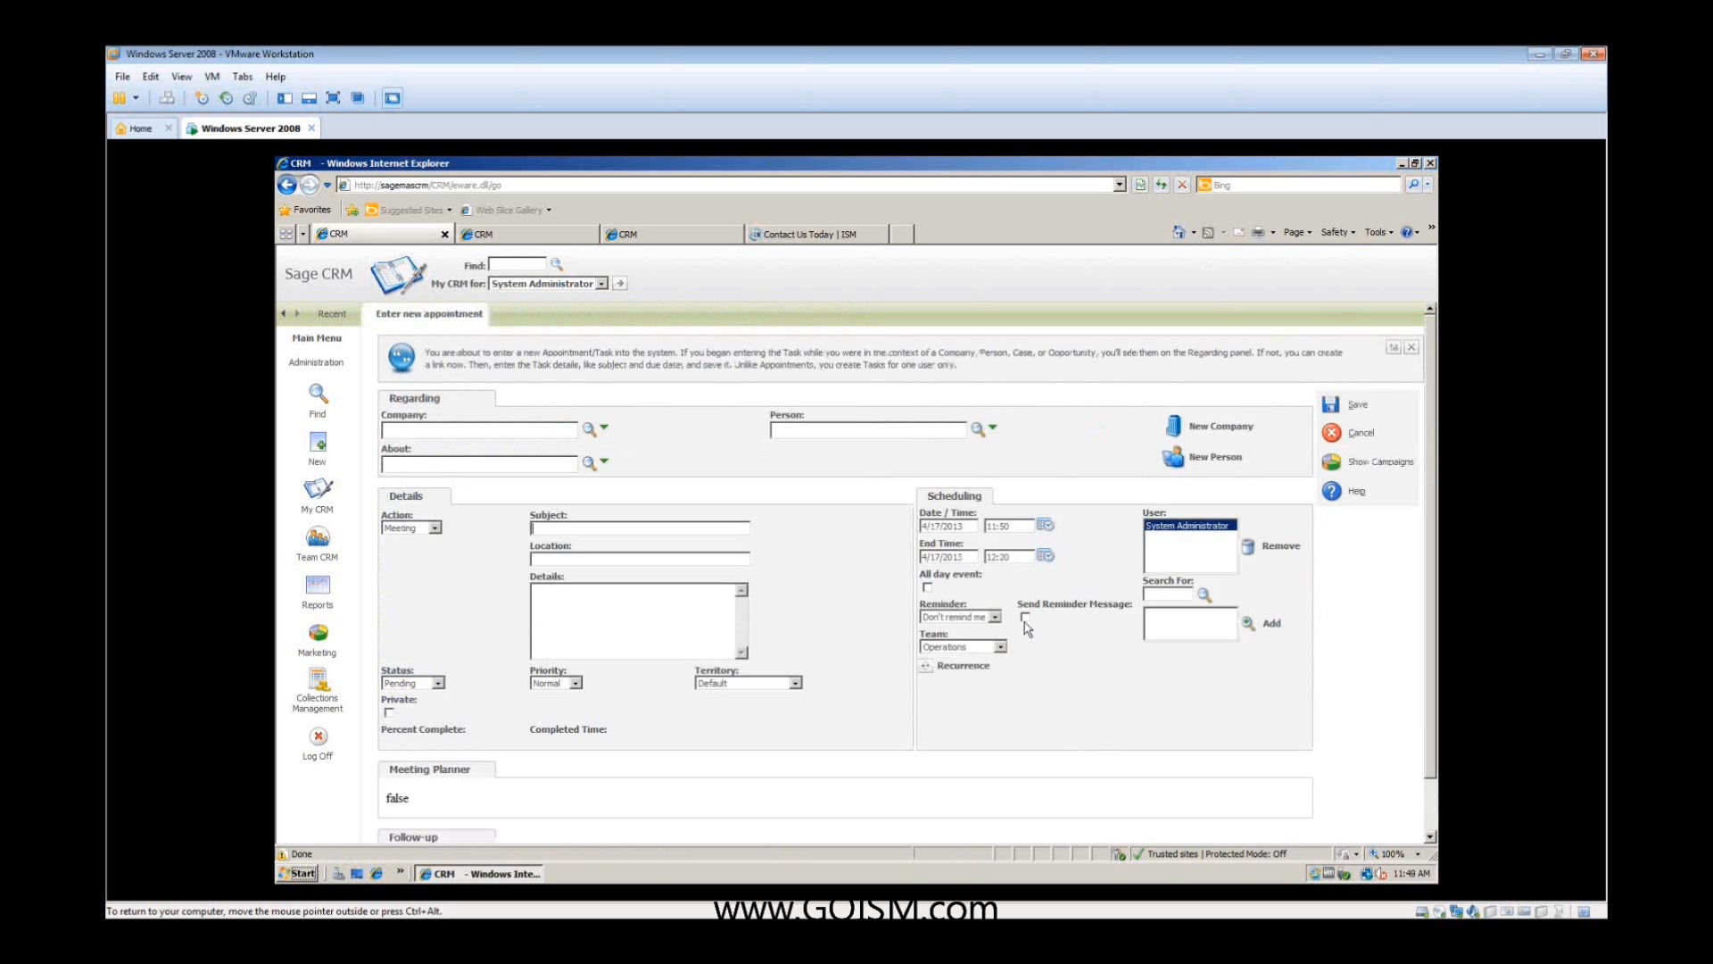
{"action": "left_click", "coordinate": [435, 529]}
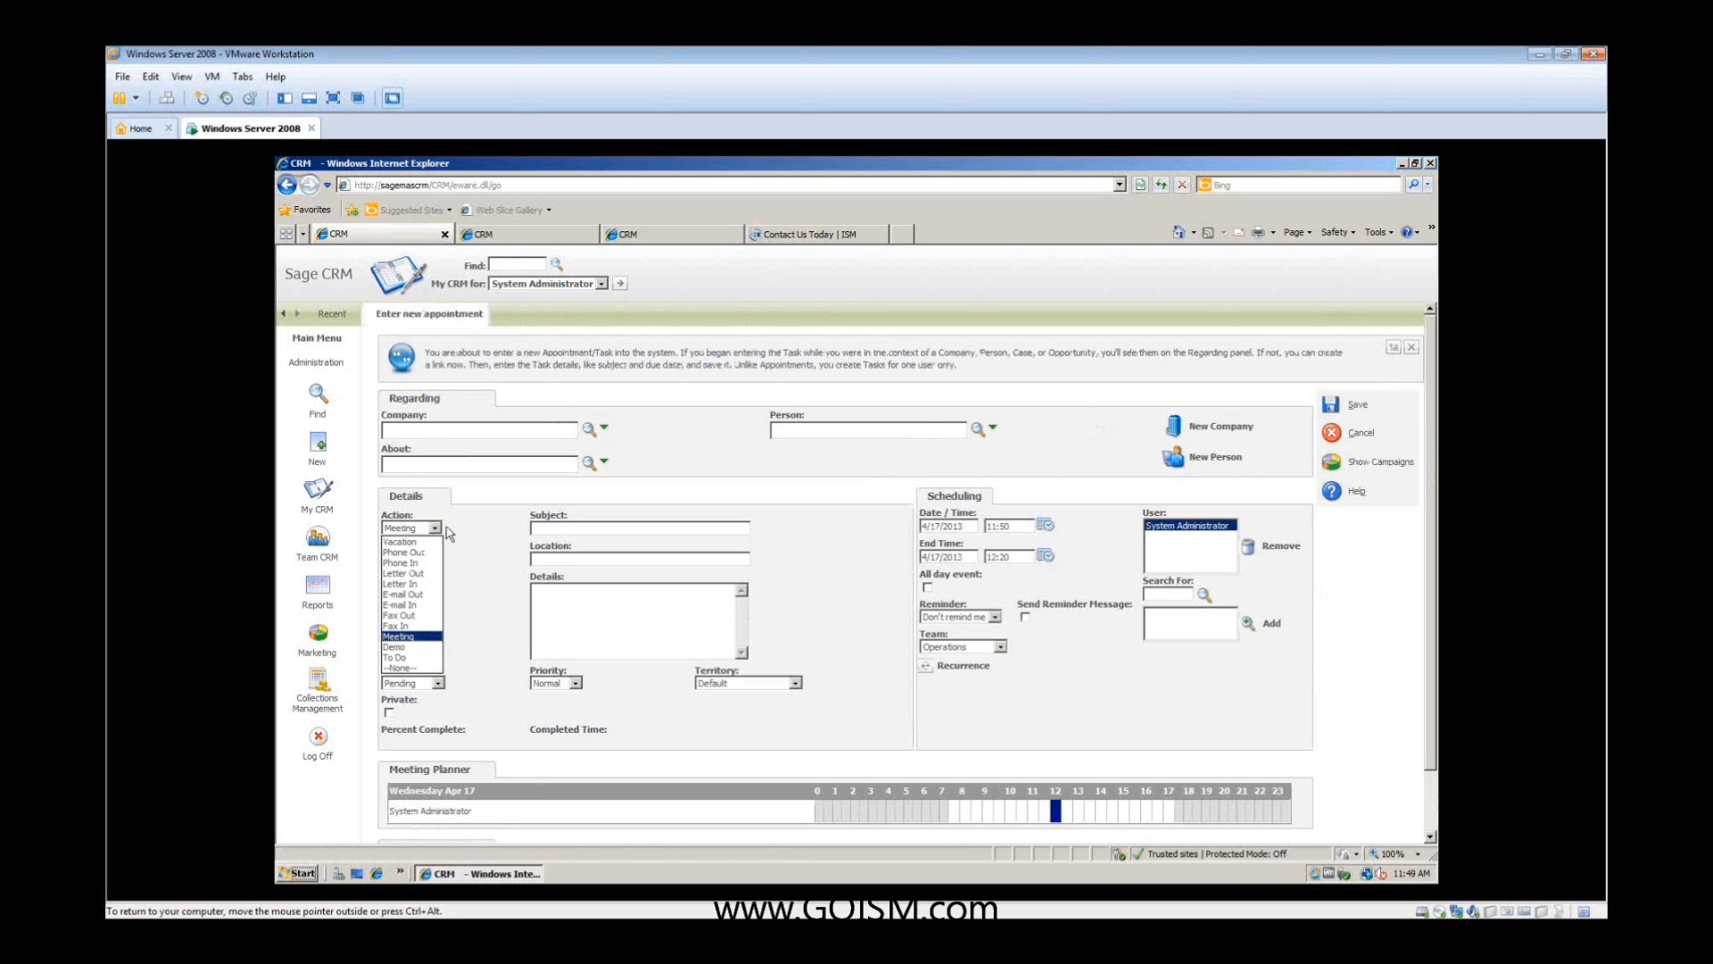
{"action": "left_click", "coordinate": [1372, 437]}
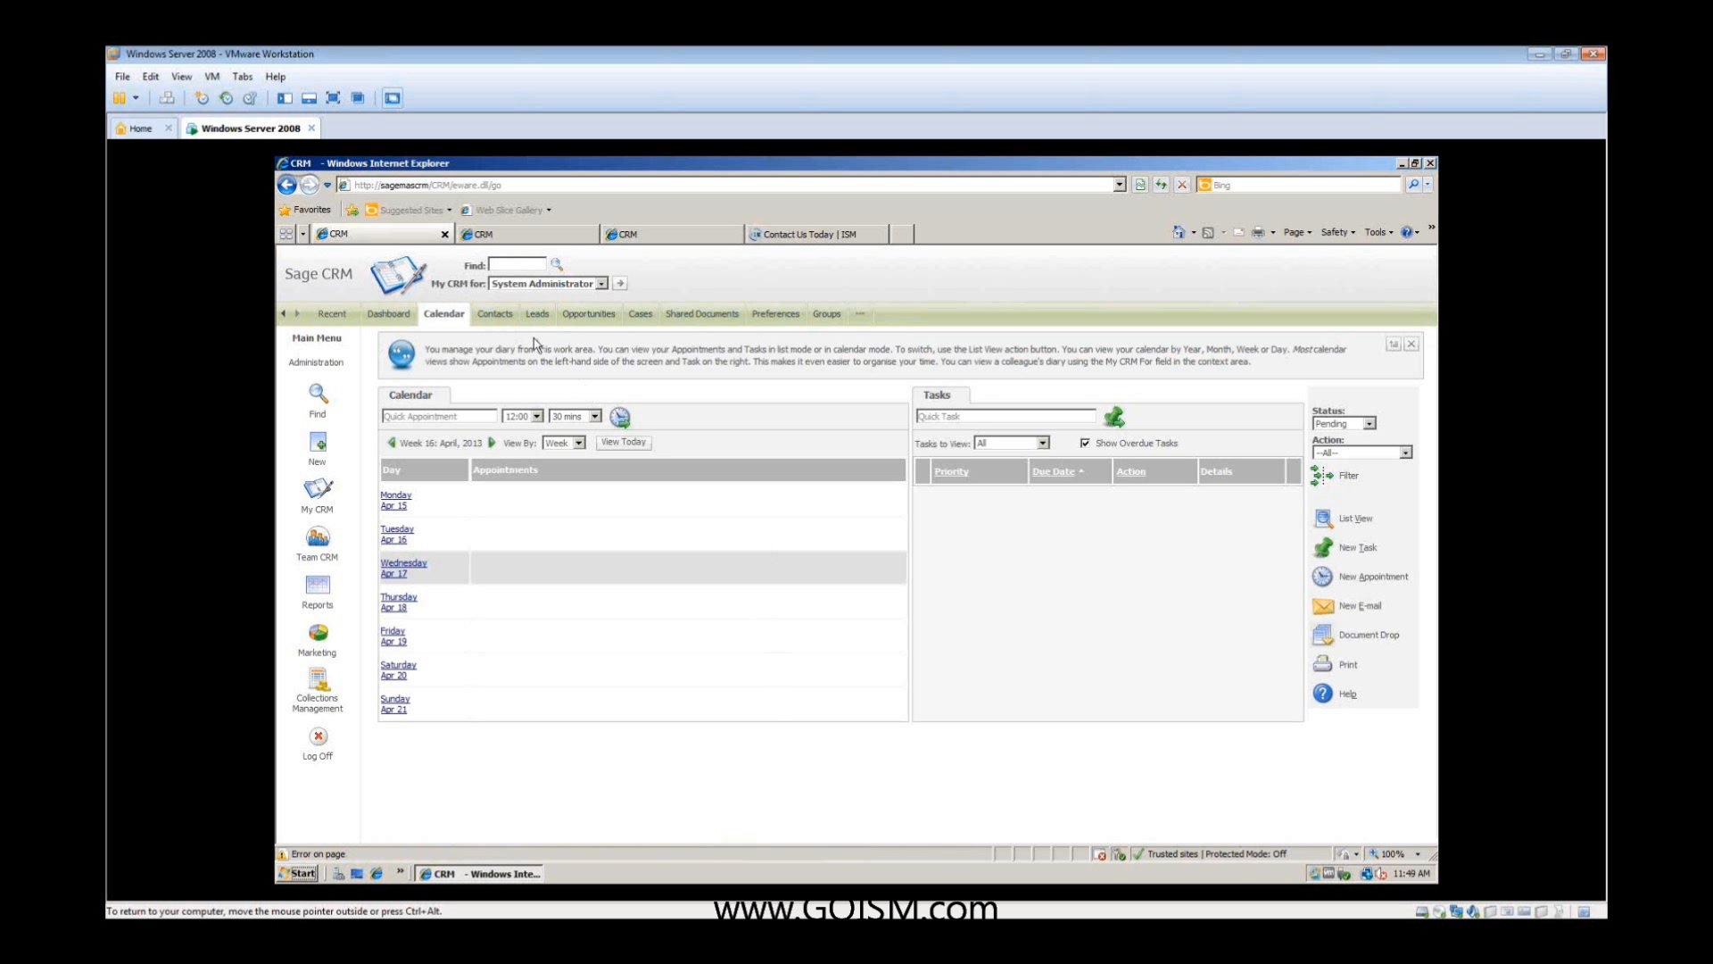
- Review the administrator's leads and opportunities, and the salesperson's opportunity pipeline in the second CRM browser session
{"action": "left_click", "coordinate": [537, 314]}
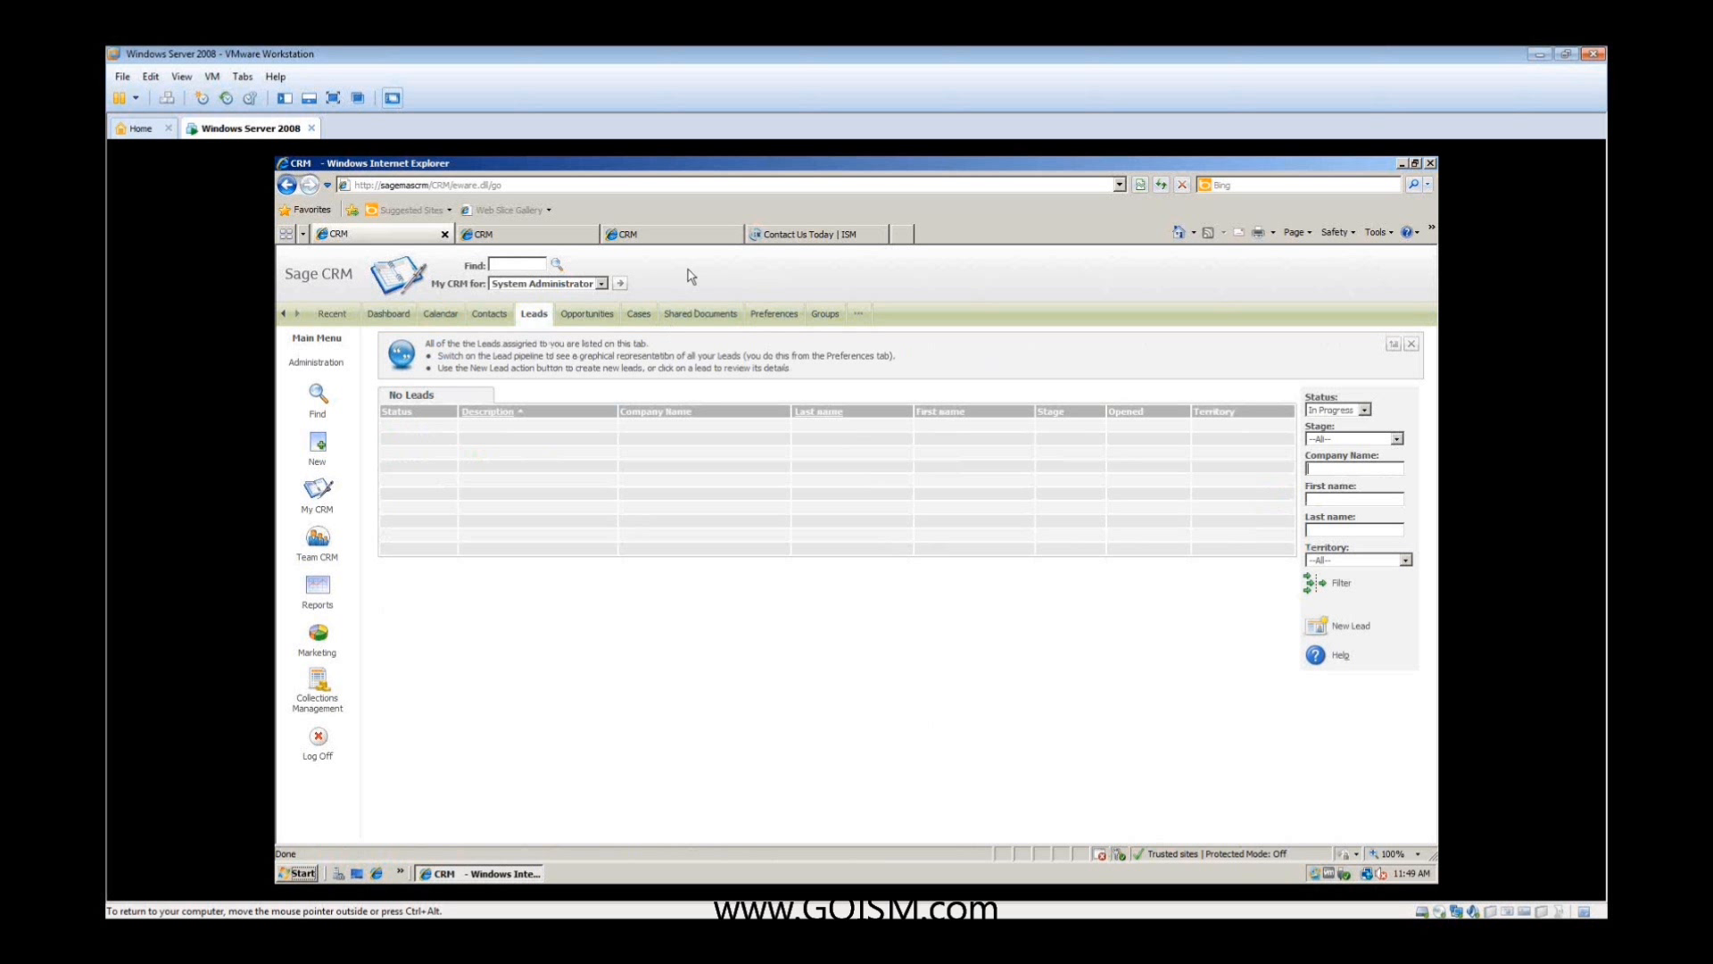
{"action": "left_click", "coordinate": [602, 321]}
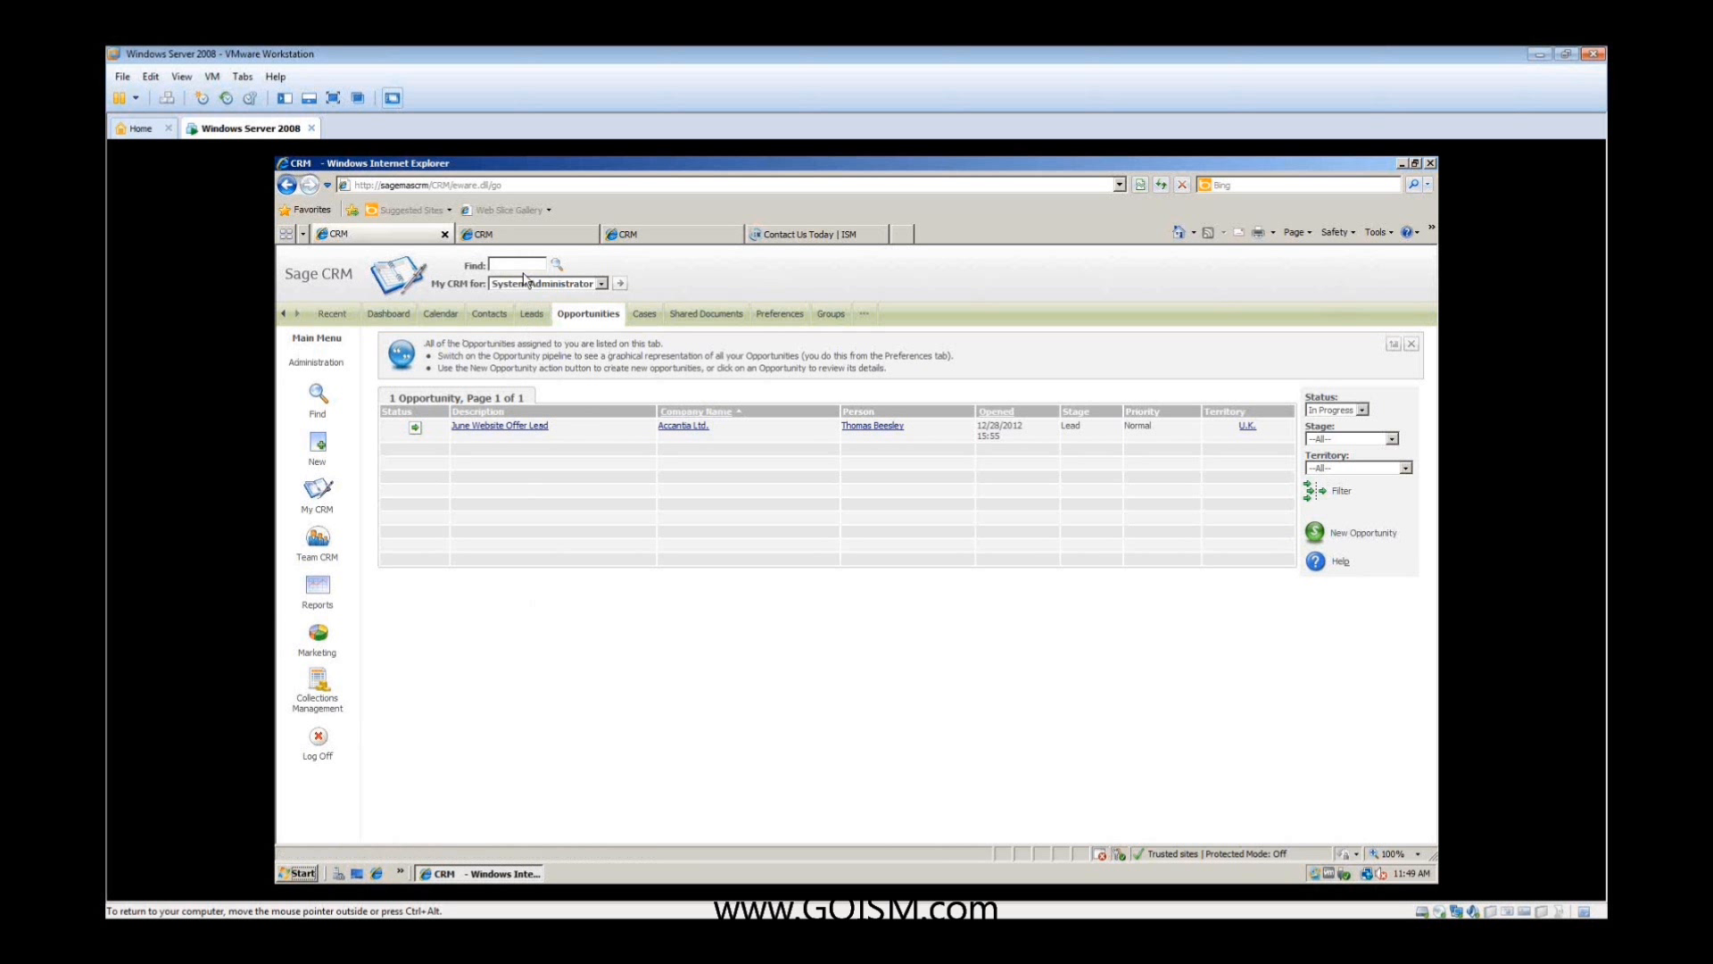
{"action": "left_click", "coordinate": [523, 239]}
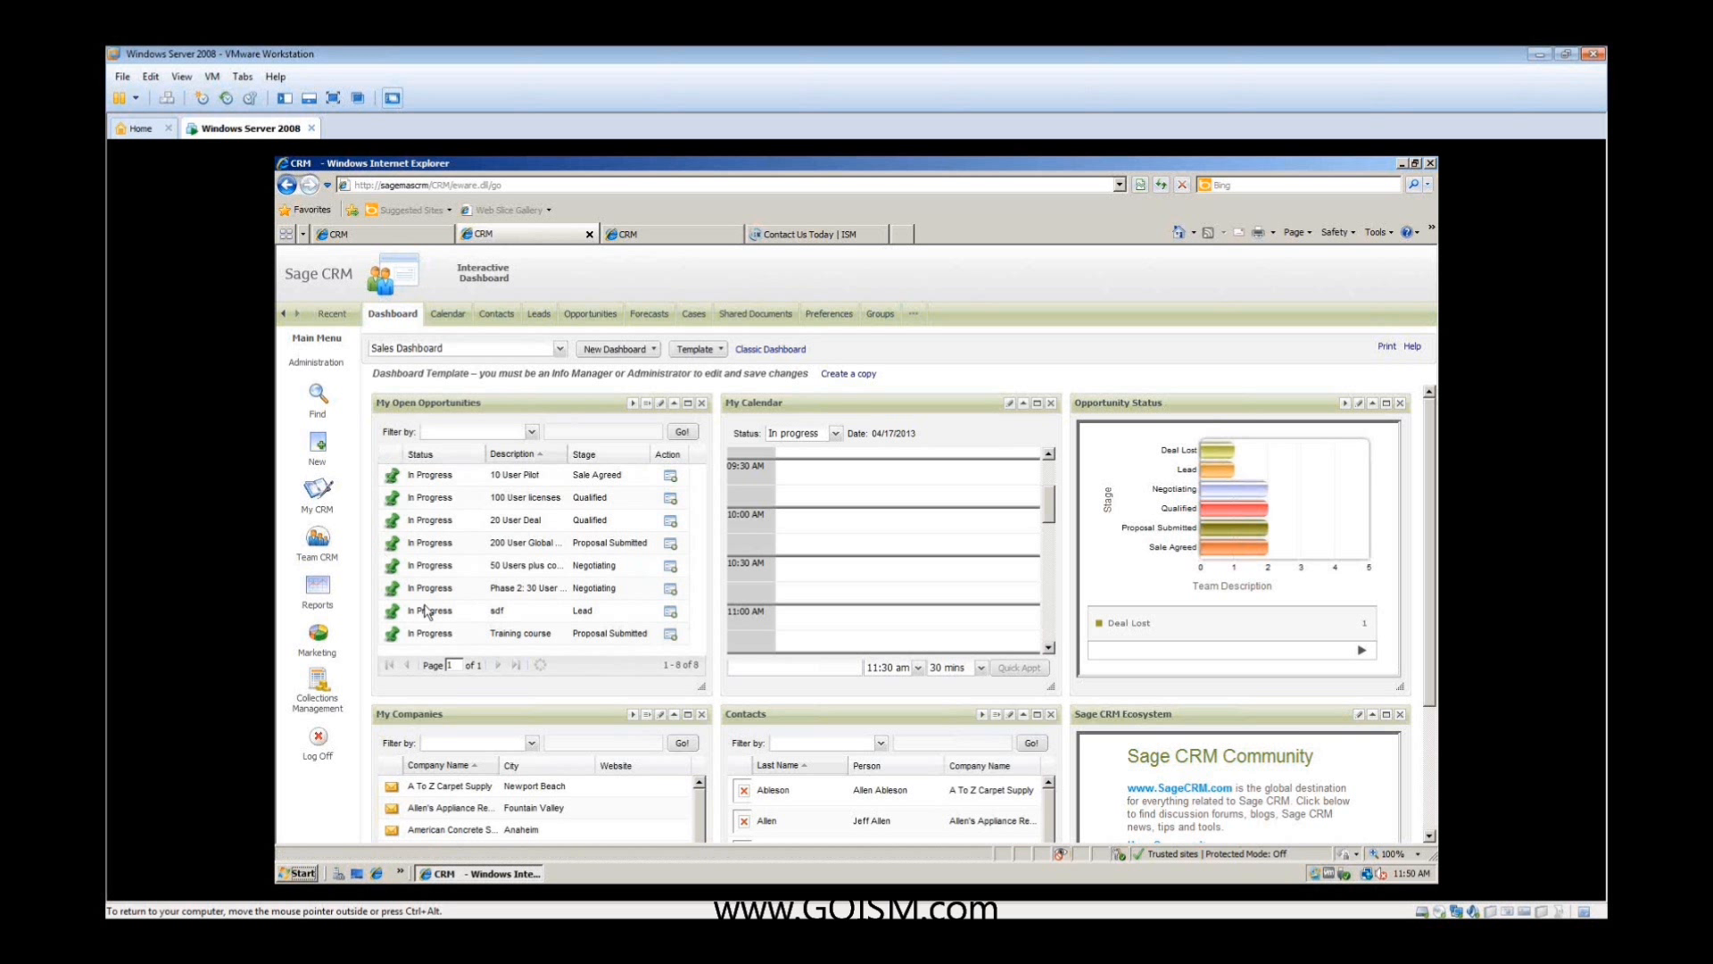
{"action": "left_click", "coordinate": [590, 315]}
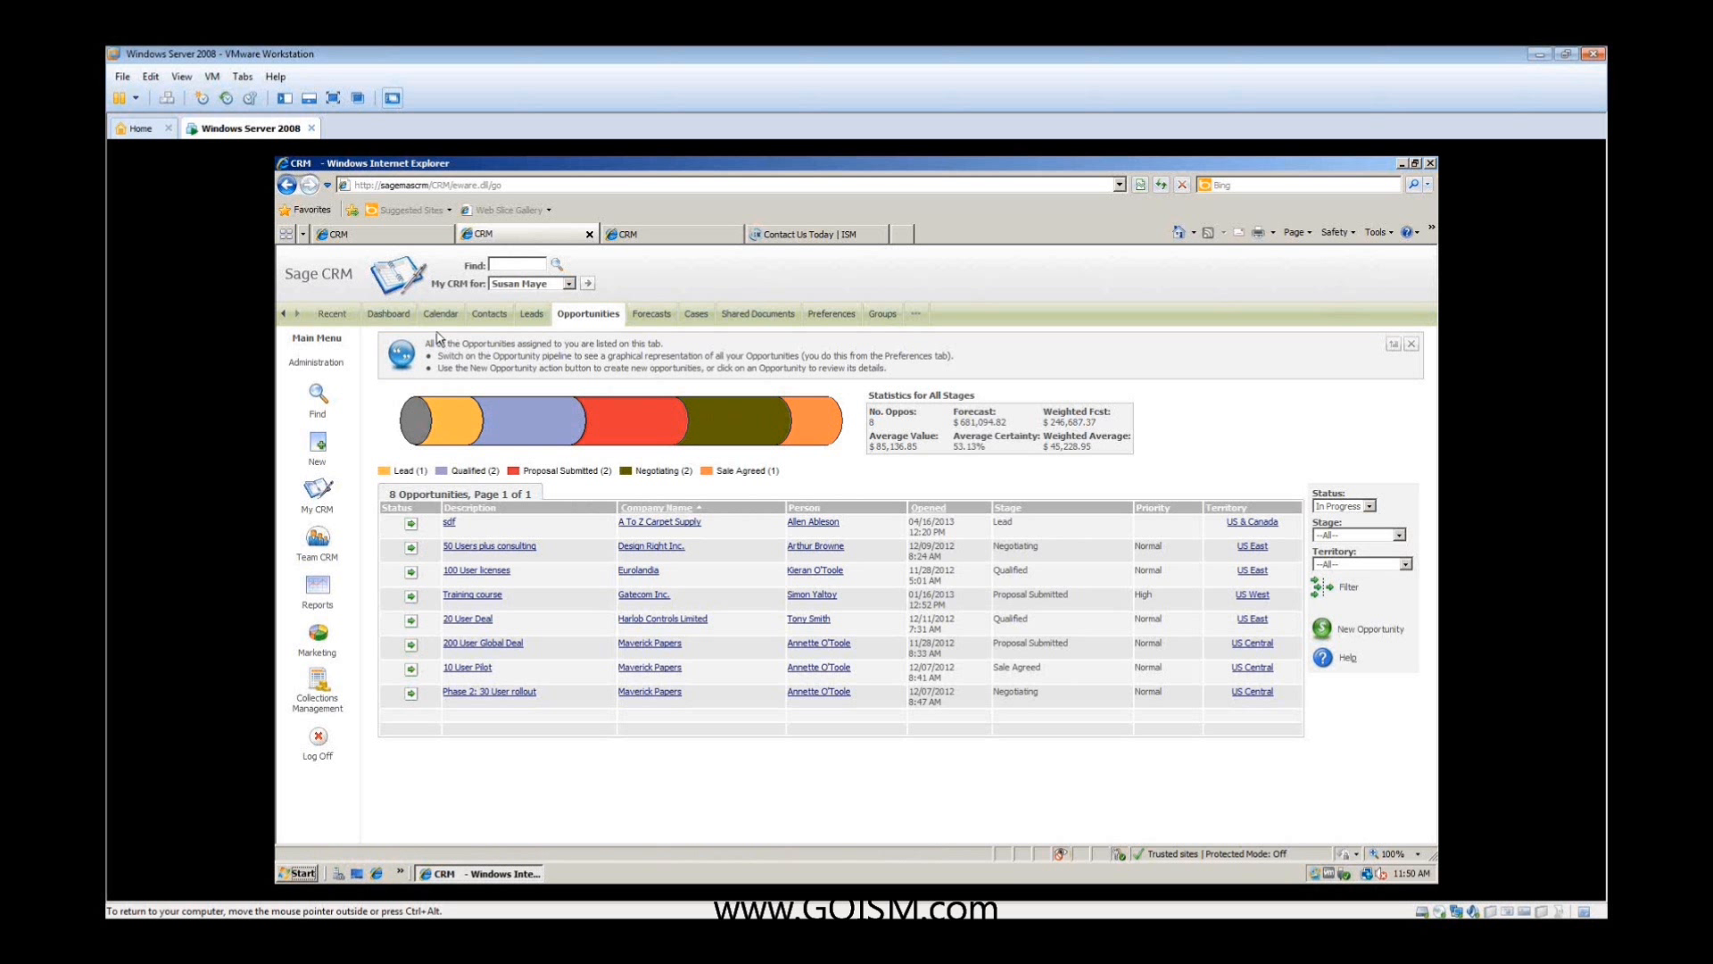
- Return to the Sales Dashboard, open a new task for the "sdf" opportunity, and cancel it
{"action": "left_click", "coordinate": [393, 320]}
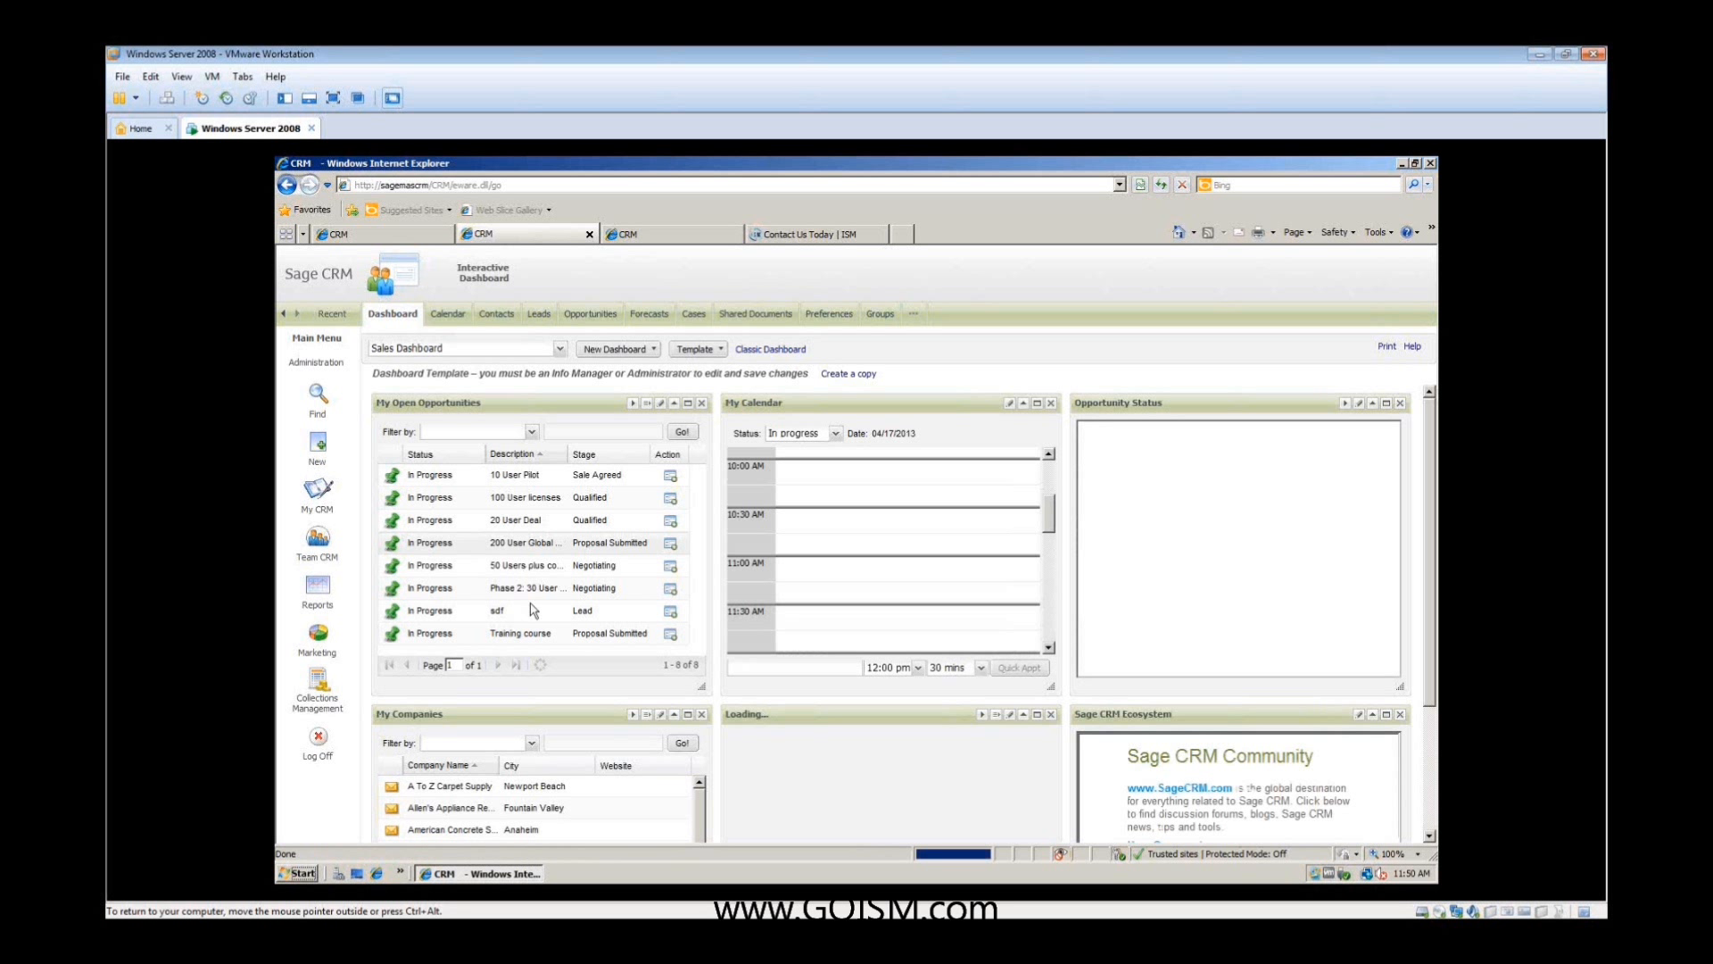
{"action": "left_click", "coordinate": [393, 613]}
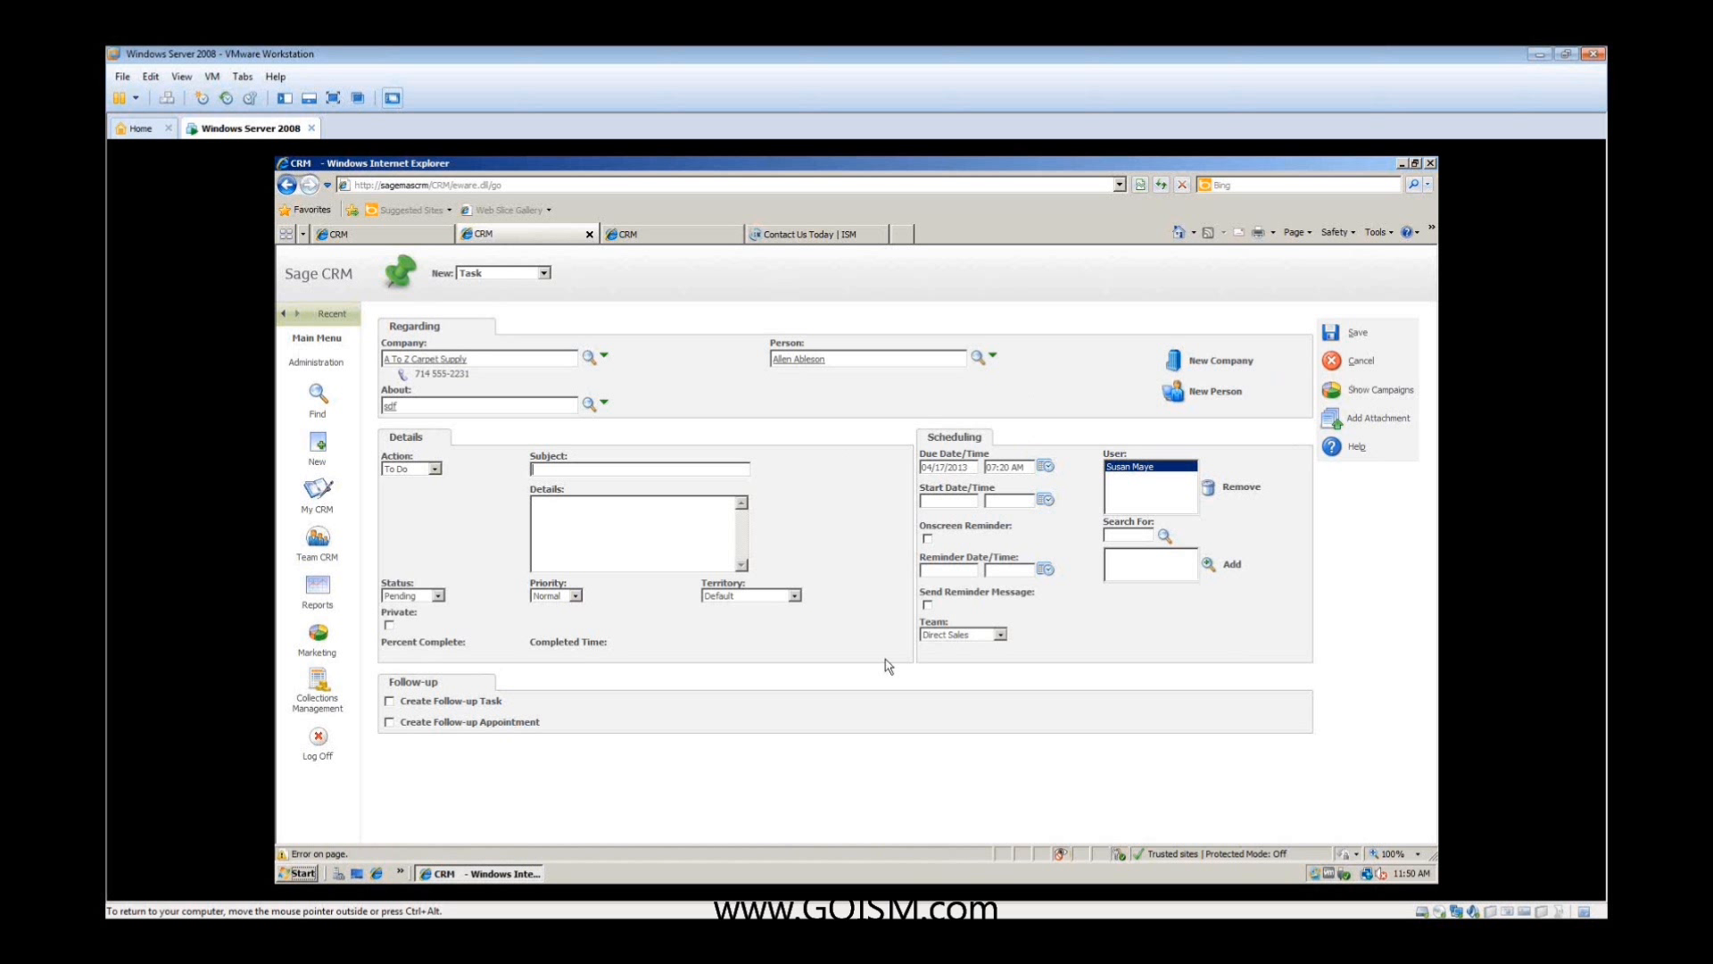
{"action": "left_click", "coordinate": [1357, 363]}
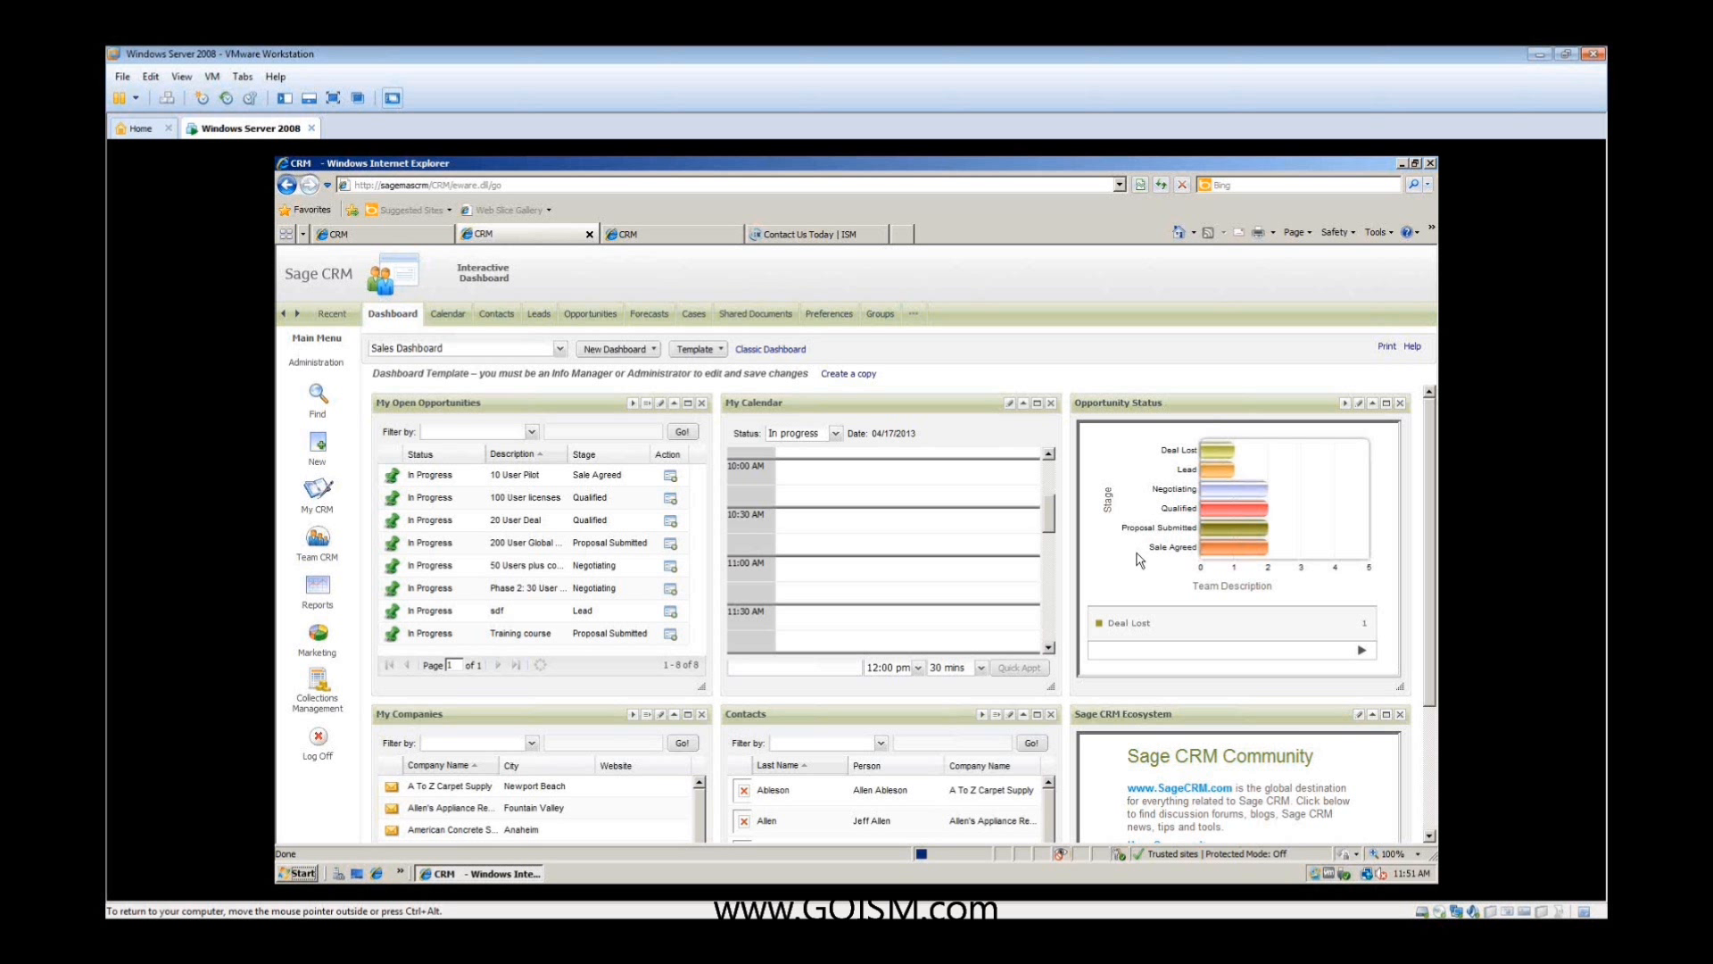
- Open the full report behind the Opportunity Status chart, review its stage chart and opportunity table, and close it
{"action": "mouse_move", "coordinate": [1223, 473]}
{"action": "left_click", "coordinate": [1224, 493]}
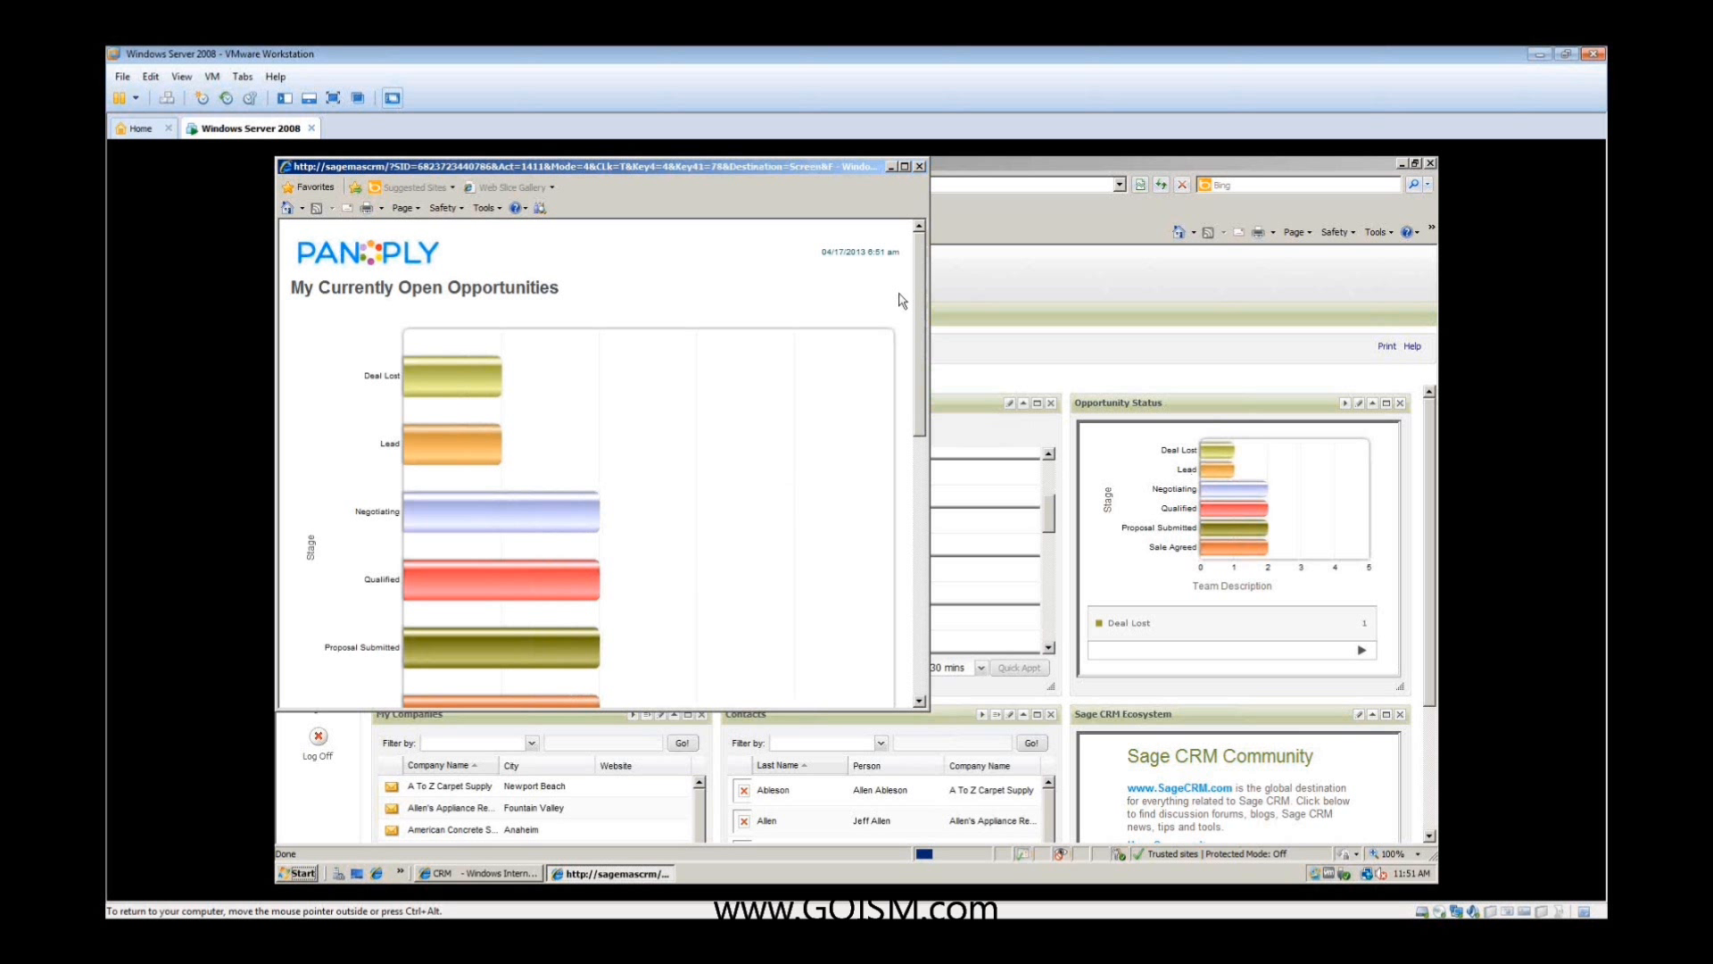
{"action": "left_click", "coordinate": [904, 166]}
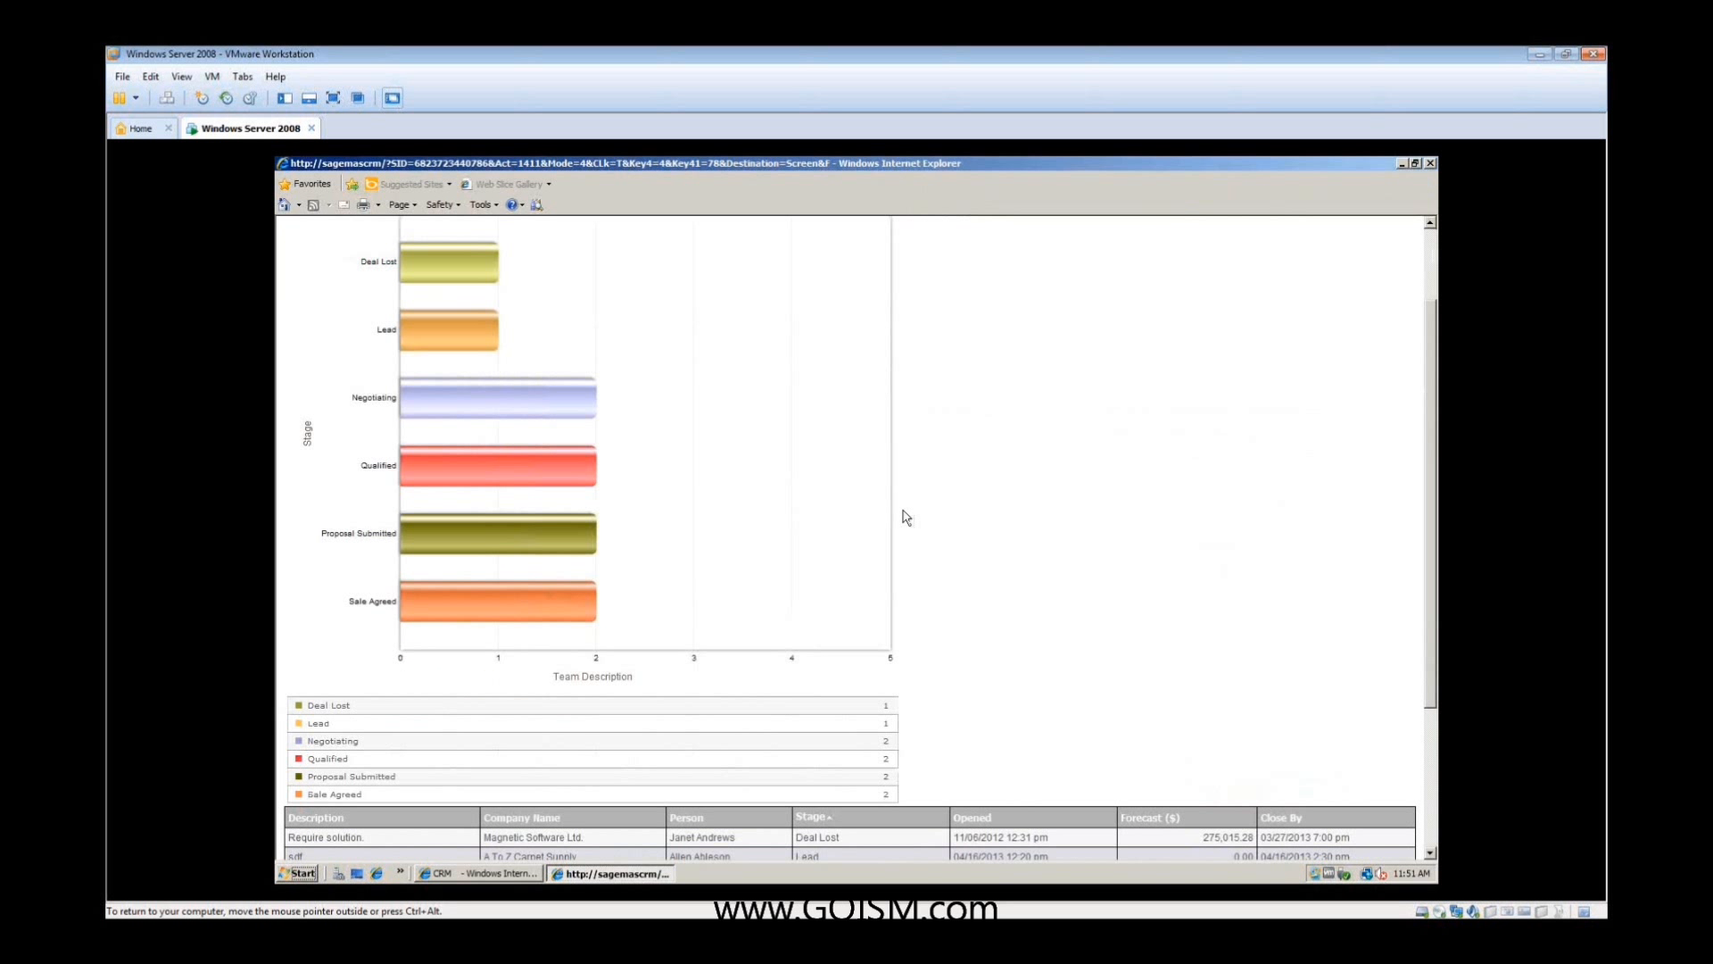
{"action": "scroll", "coordinate": [903, 511], "scroll_direction": "down", "scroll_amount": 5}
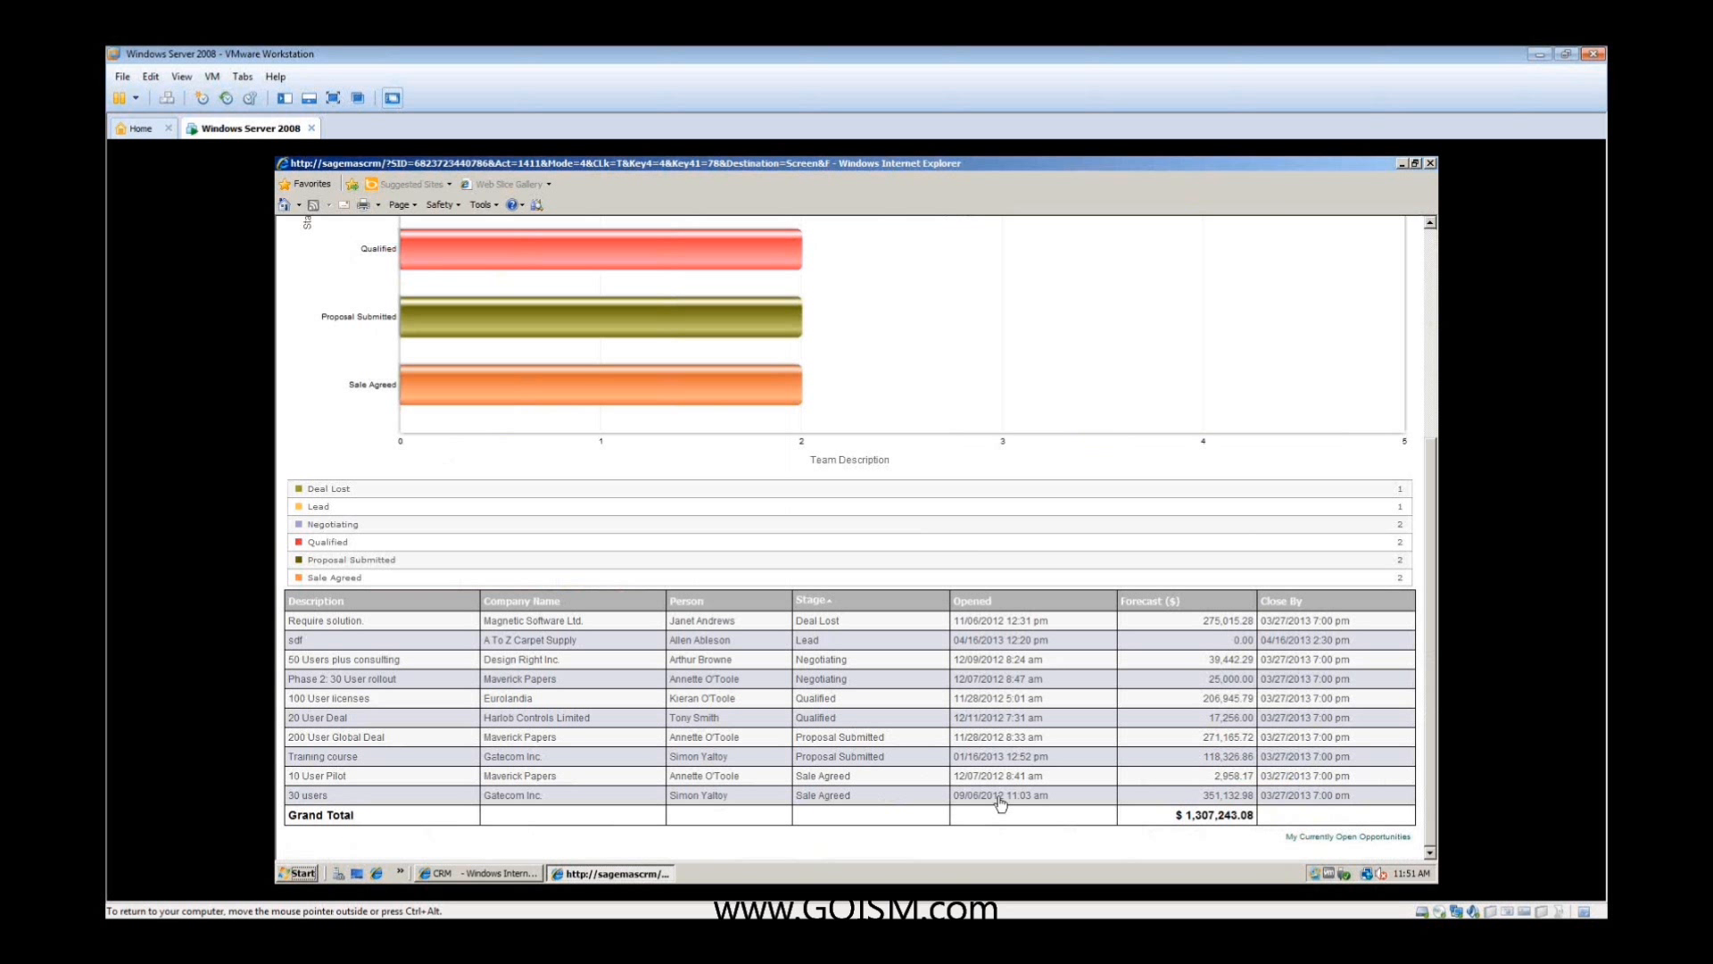
{"action": "scroll", "coordinate": [1159, 712], "scroll_direction": "up", "scroll_amount": 5}
{"action": "left_click", "coordinate": [1431, 164]}
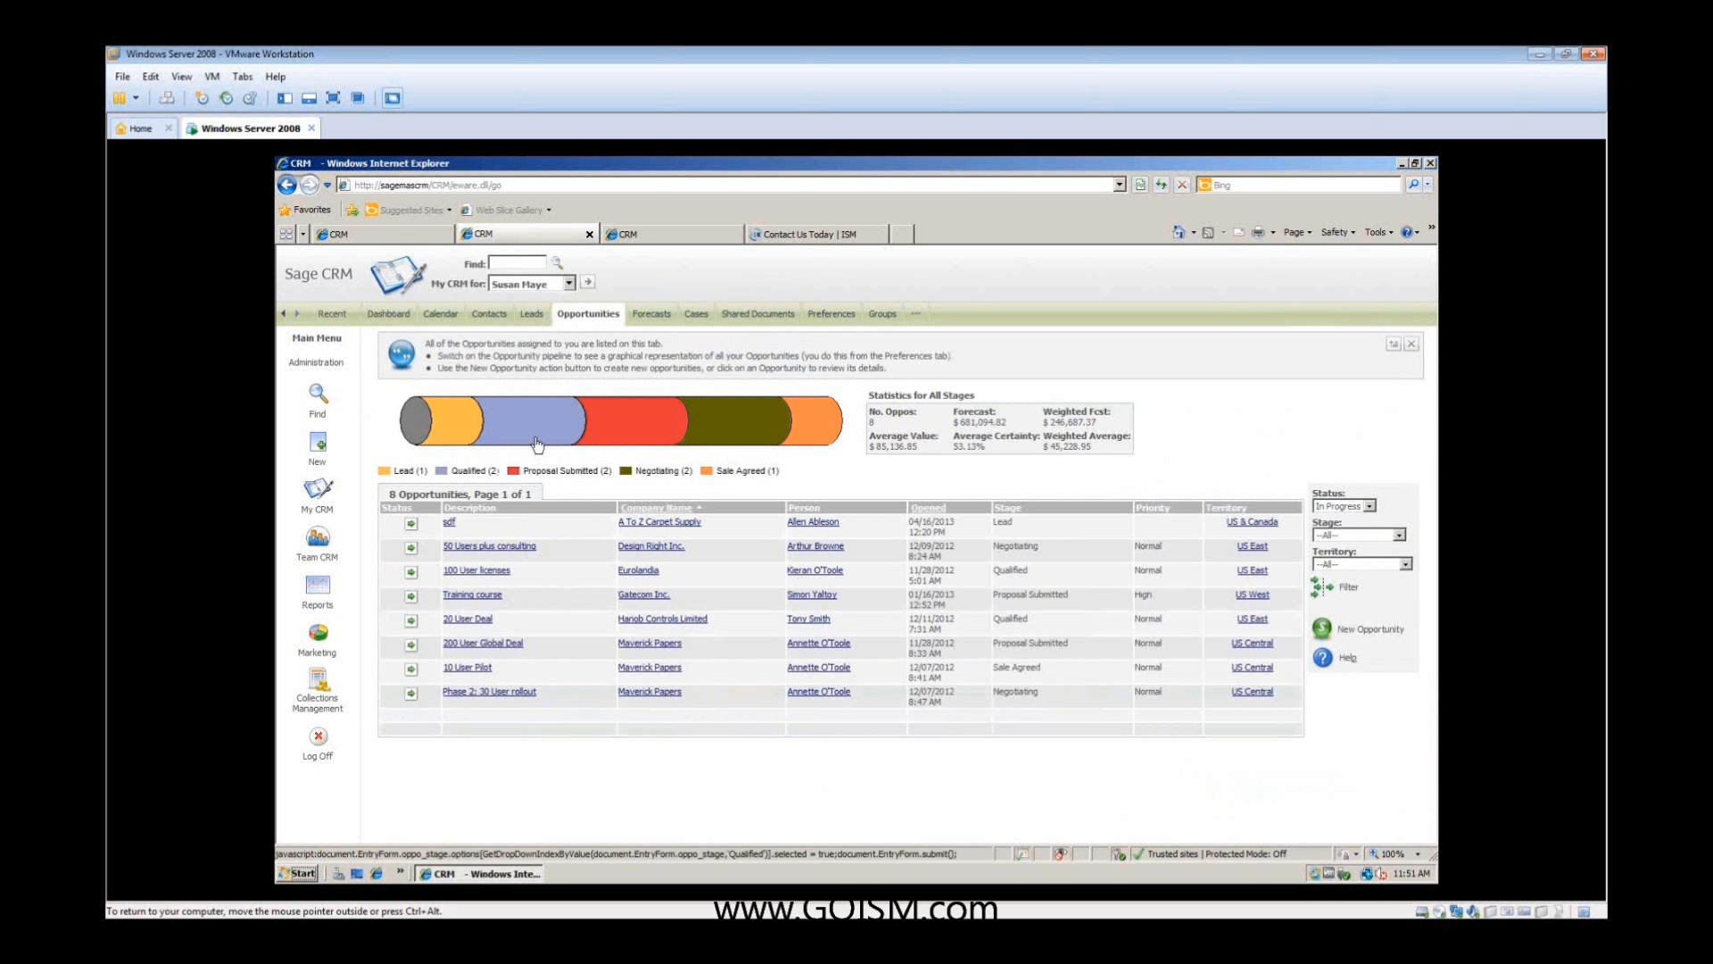
- Filter the opportunity pipeline to the Qualified stage, and review the summary of the "100 User licenses" opportunity
{"action": "mouse_move", "coordinate": [537, 444]}
{"action": "left_click", "coordinate": [543, 435]}
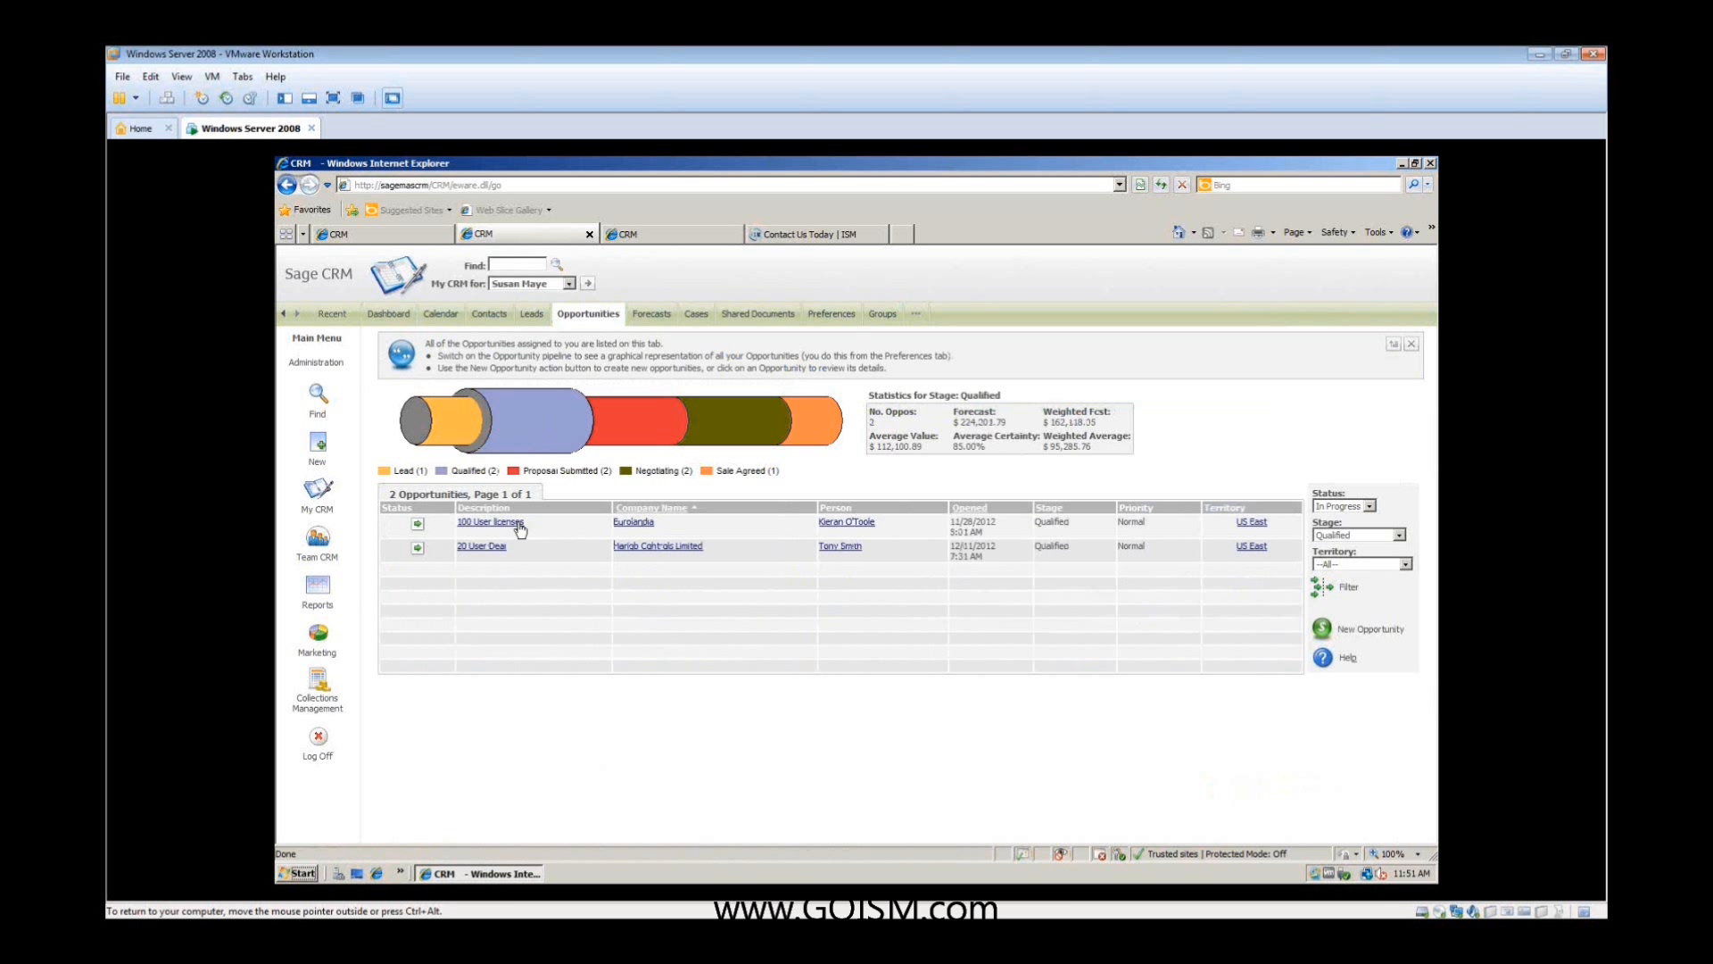
{"action": "left_click", "coordinate": [519, 527]}
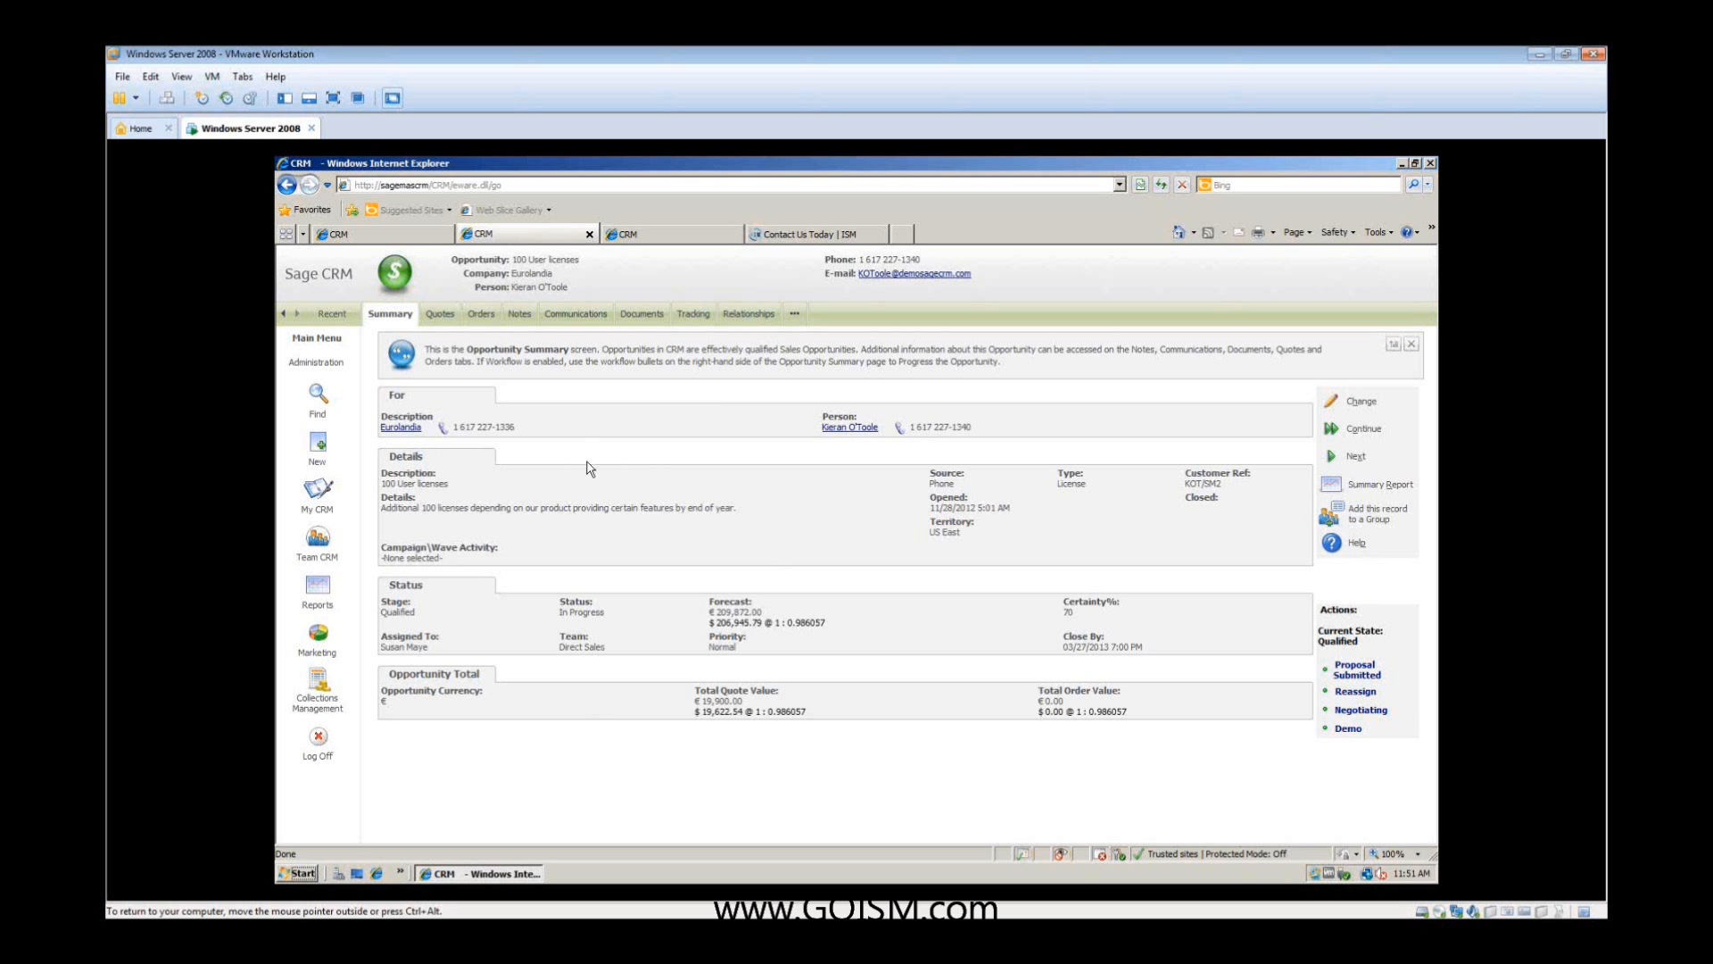
{"action": "left_click", "coordinate": [320, 493]}
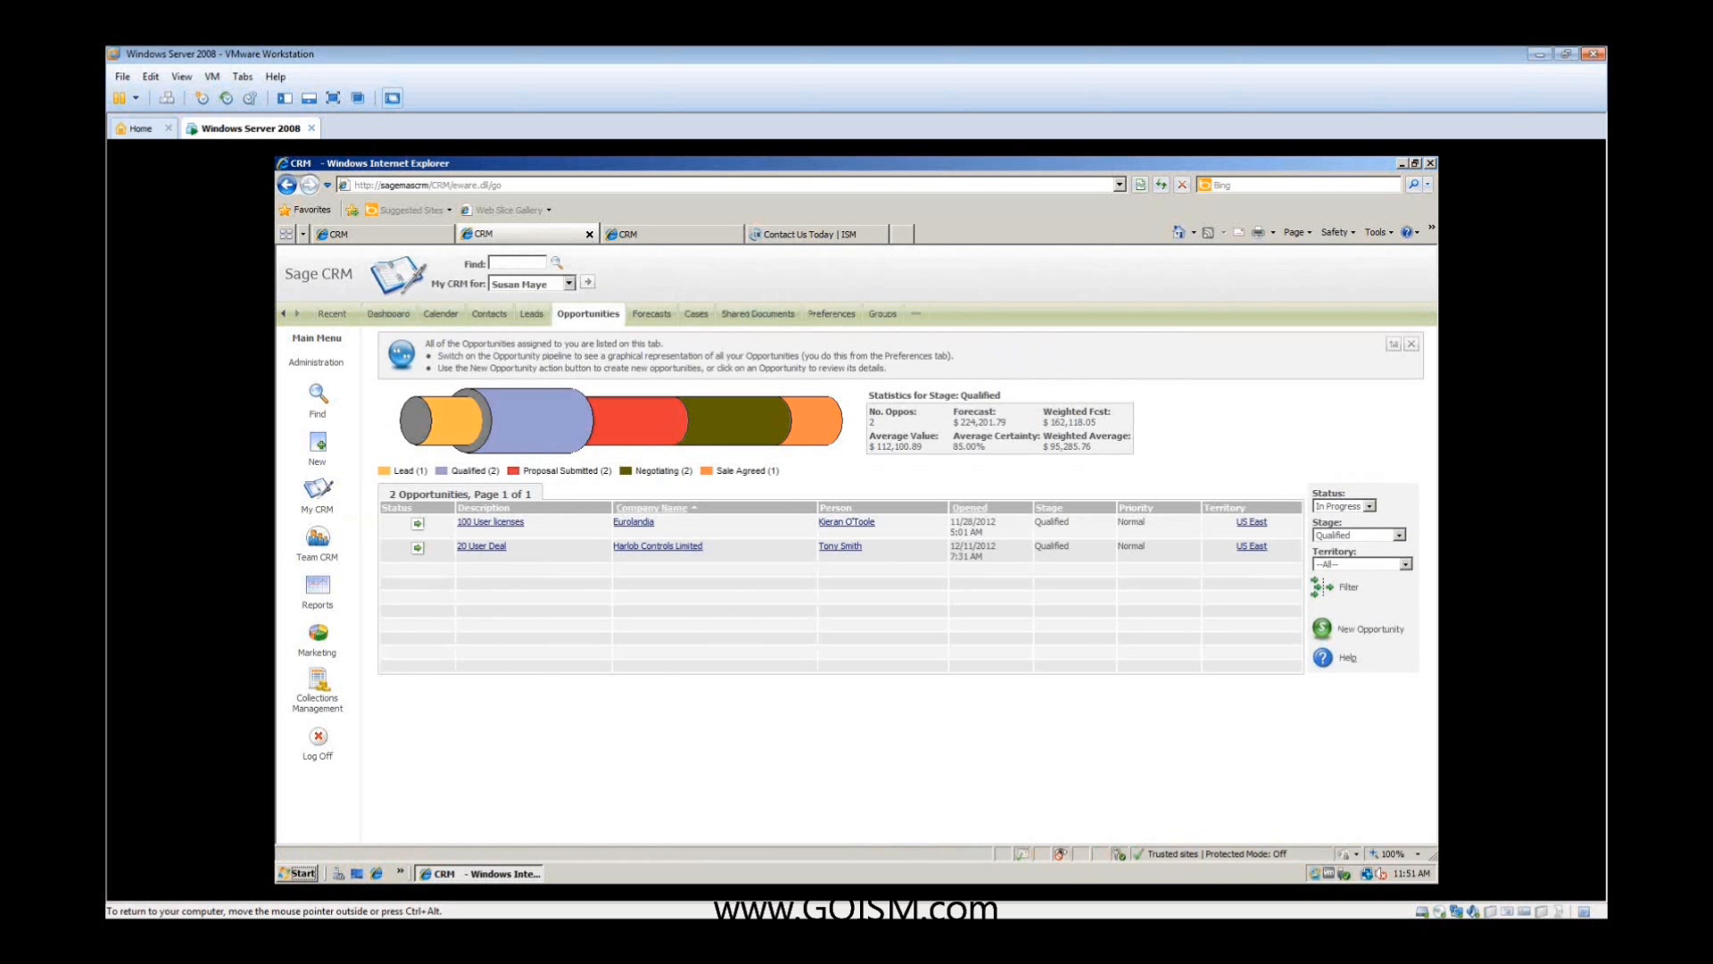
- View the salesperson's leads, and review the Data Upload options under Data Management in the administrator session
{"action": "left_click", "coordinate": [533, 314]}
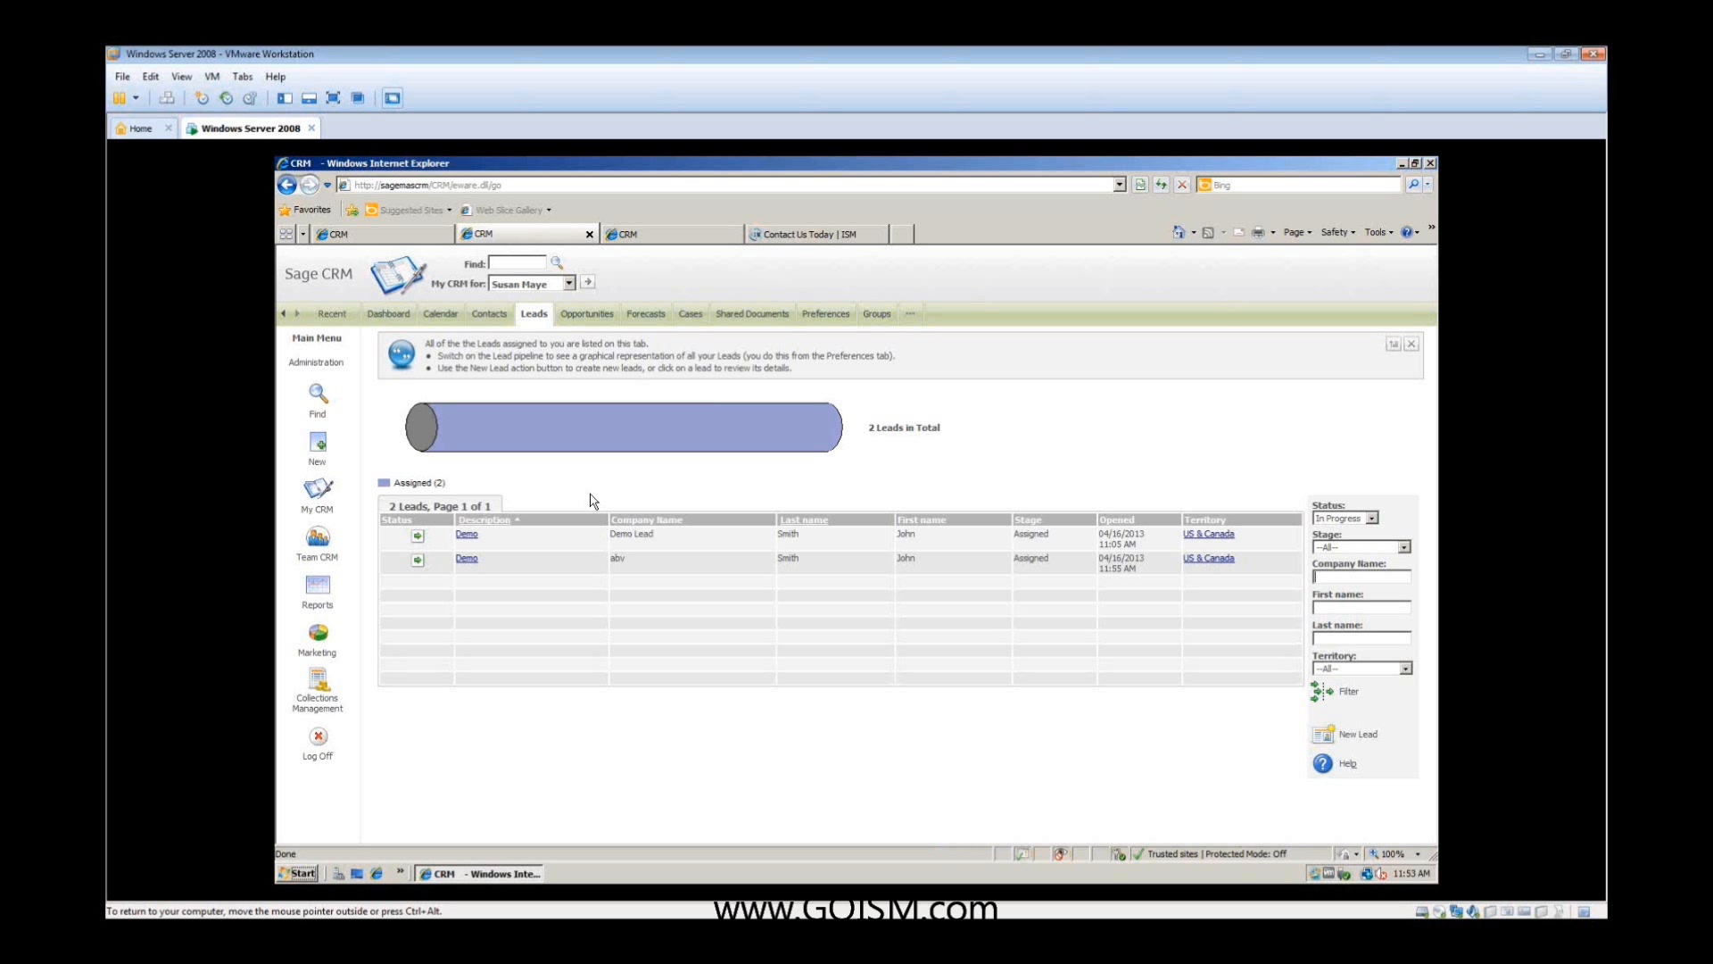
{"action": "left_click", "coordinate": [373, 238]}
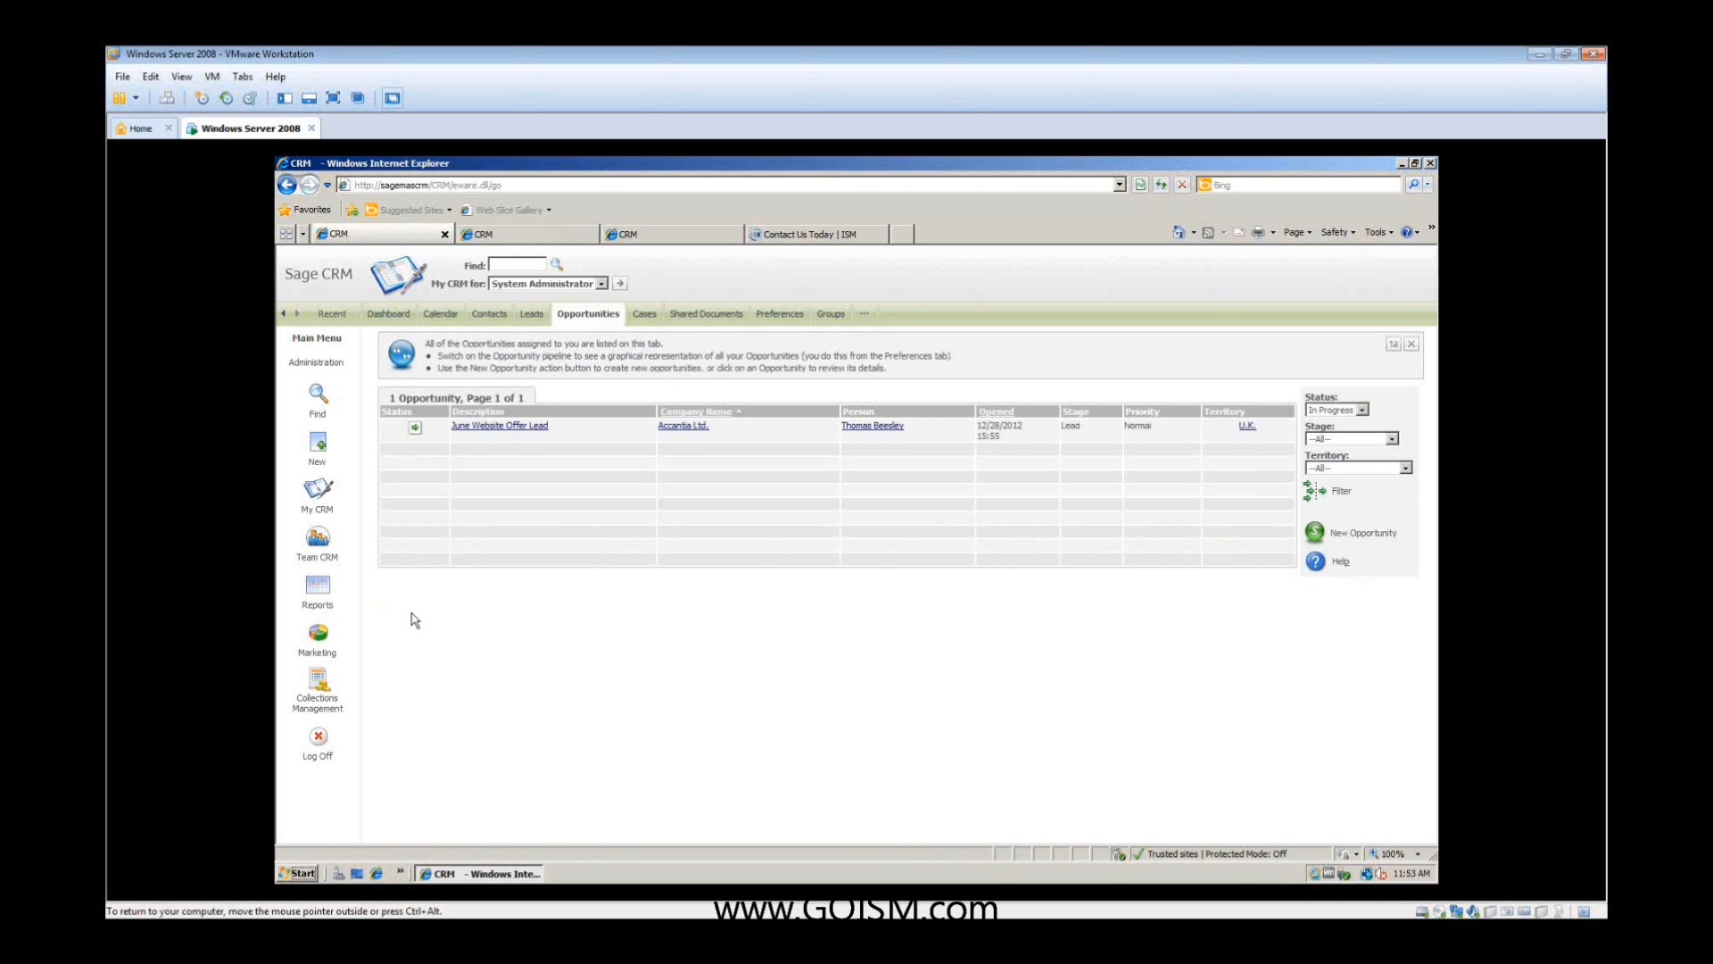
{"action": "left_click", "coordinate": [329, 360]}
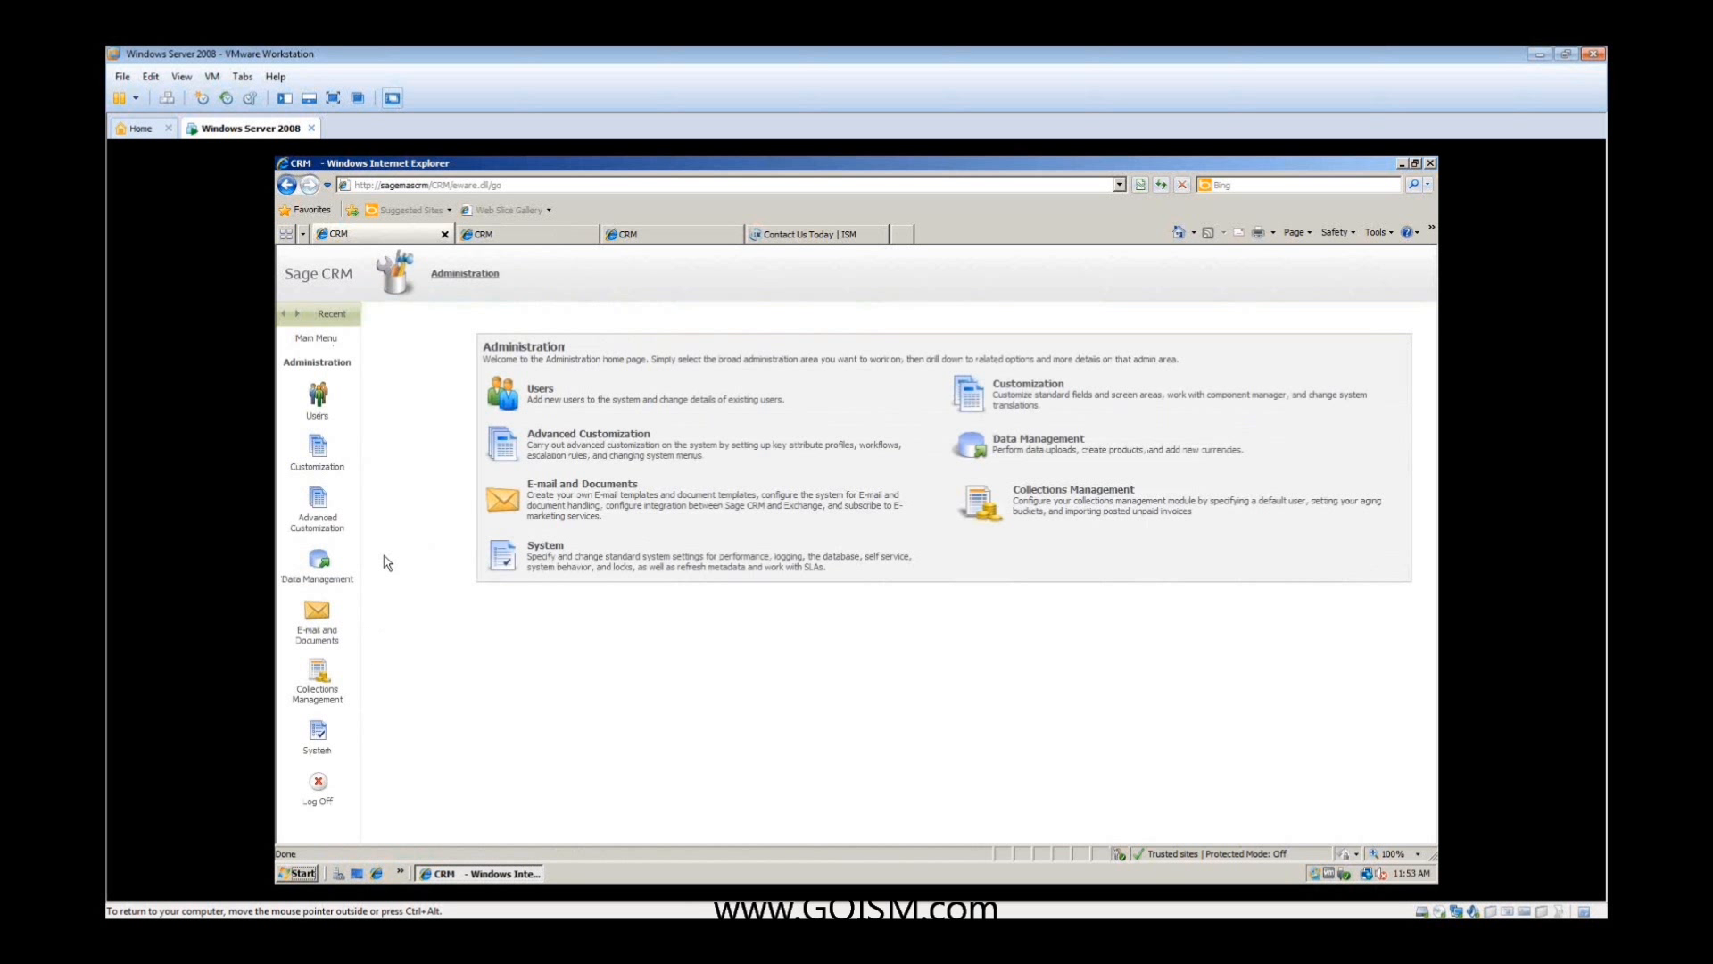
{"action": "left_click", "coordinate": [325, 563]}
{"action": "left_click", "coordinate": [512, 393]}
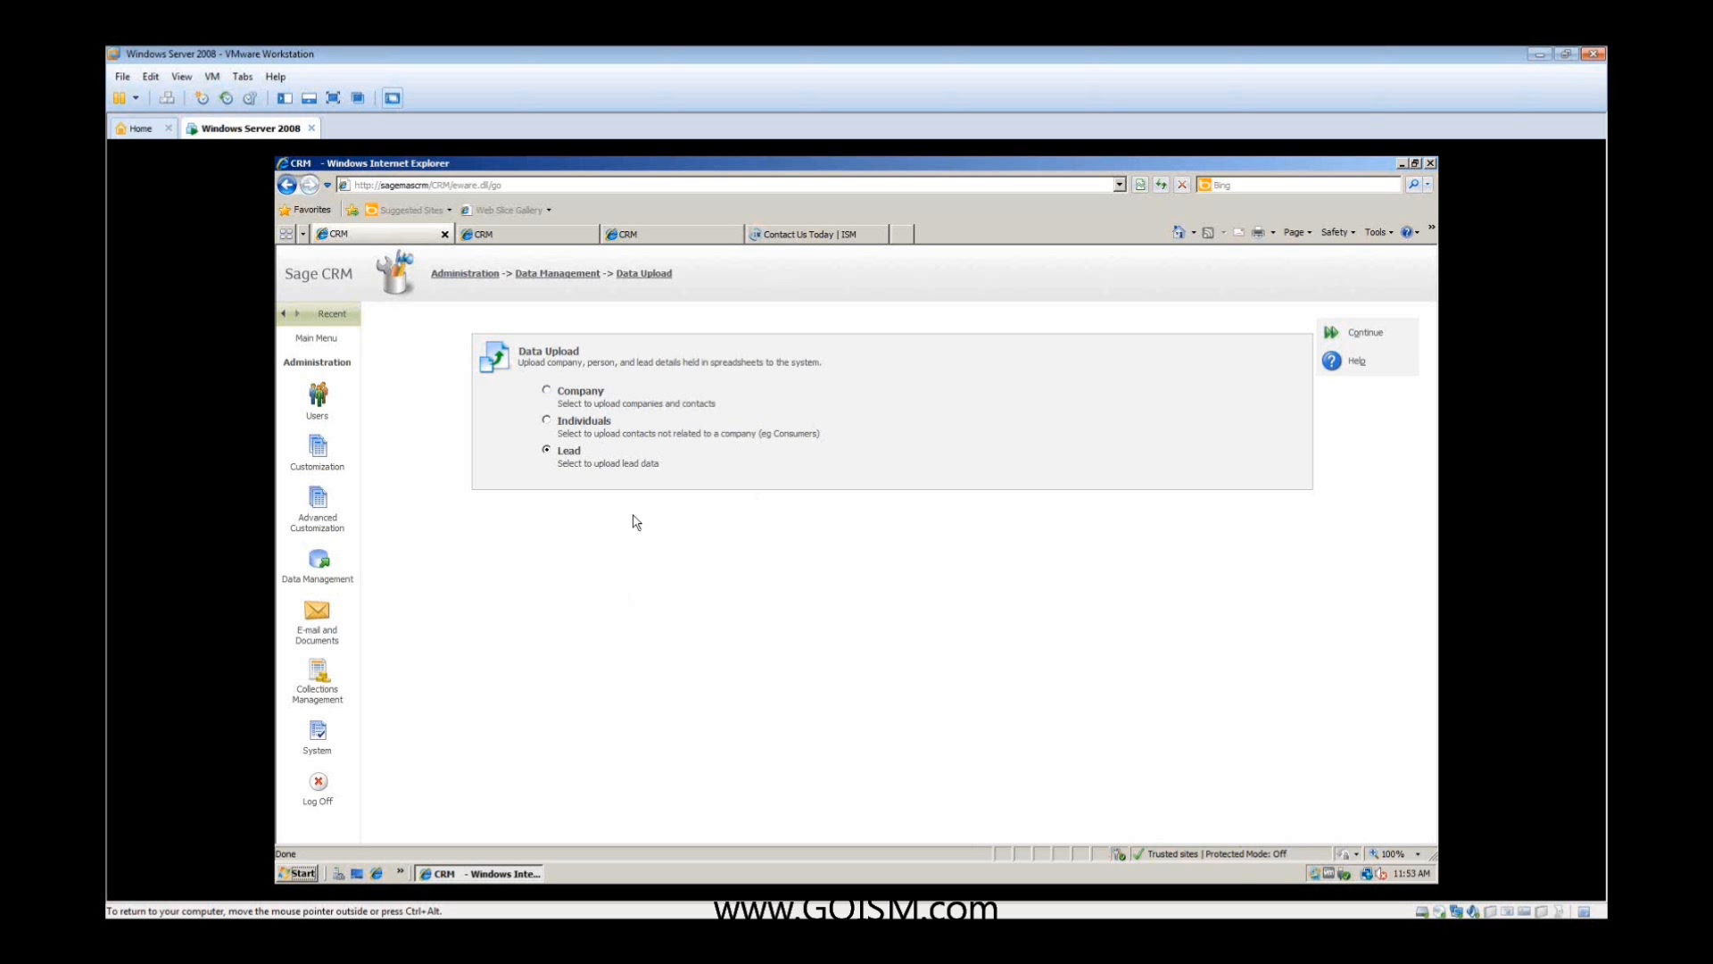
{"action": "left_click_drag", "start_coordinate": [614, 398], "coordinate": [564, 459]}
- Start a new lead in the salesperson's session with description "Class", source Tradeshow and main product interest Training
{"action": "left_click", "coordinate": [521, 236]}
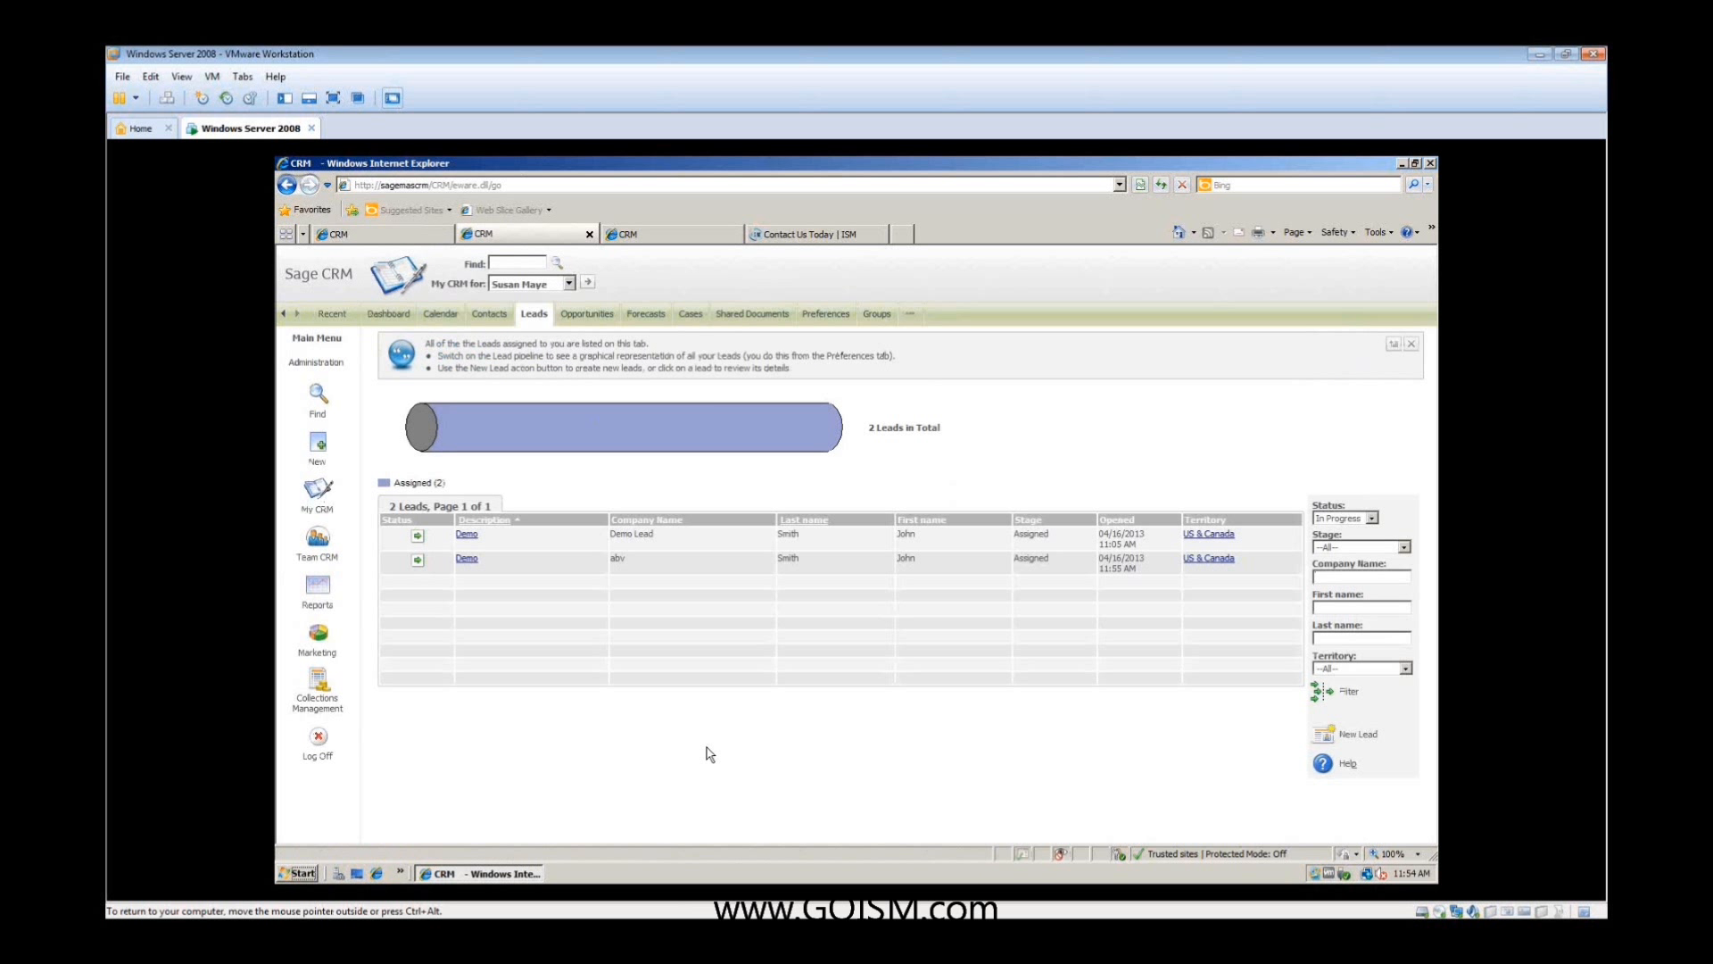
{"action": "left_click", "coordinate": [1318, 739]}
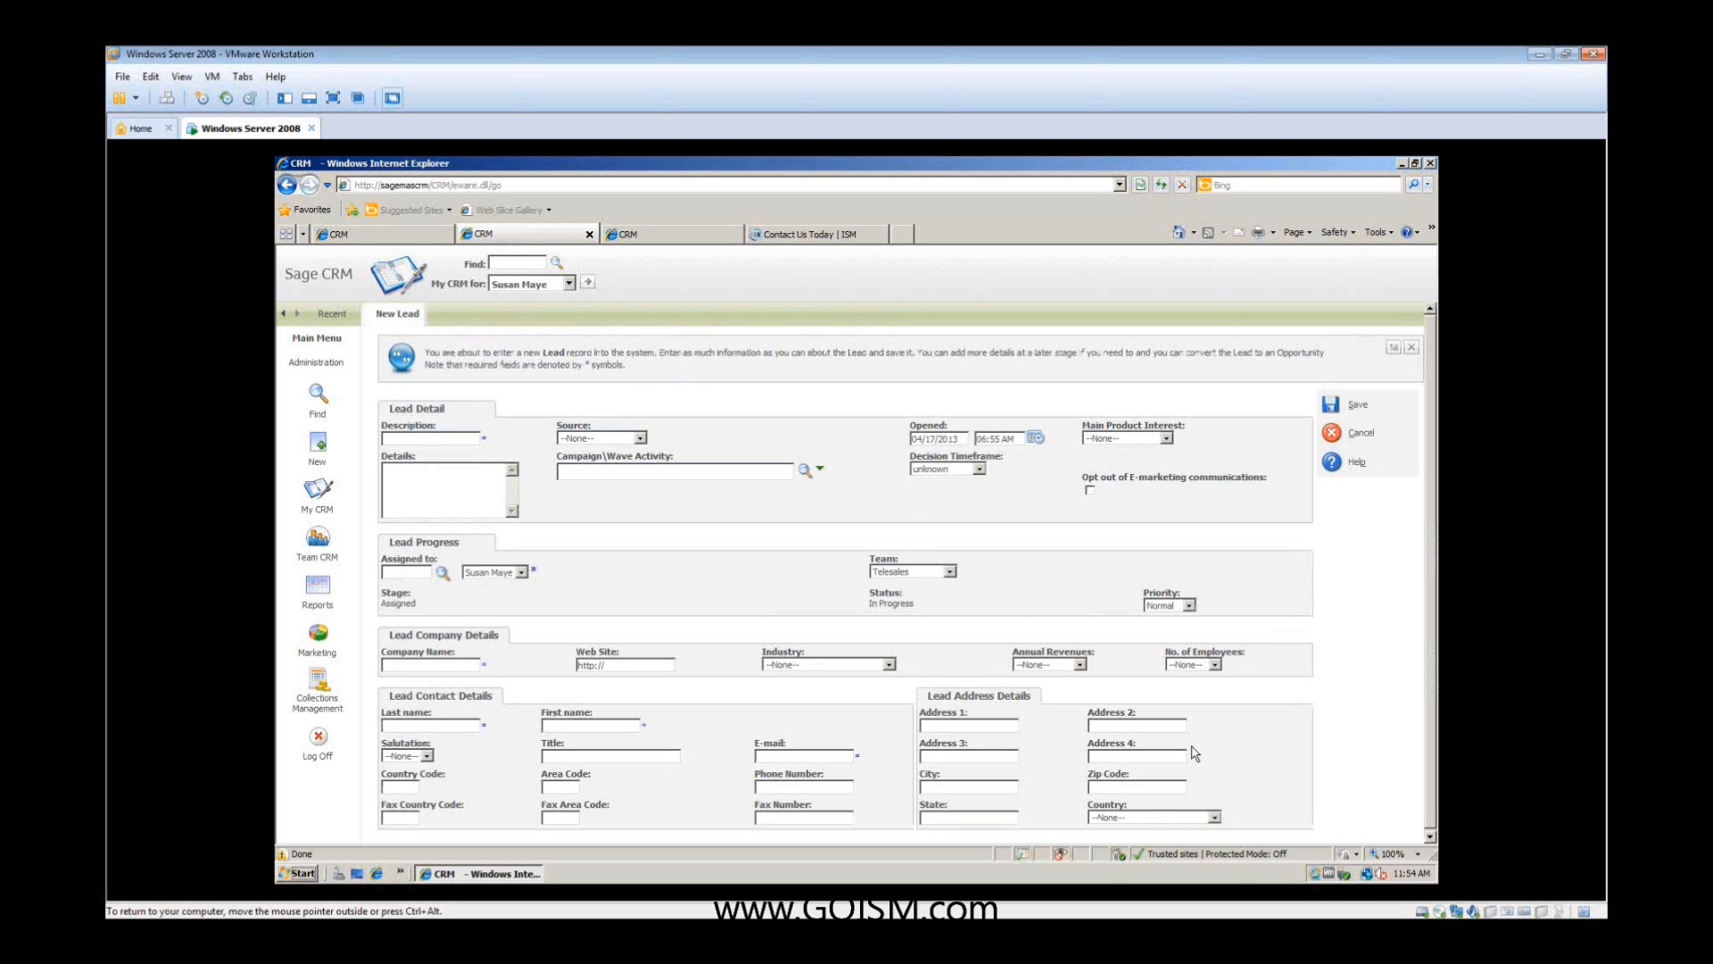
{"action": "left_click", "coordinate": [438, 438]}
{"action": "type", "text": "Class"}
{"action": "left_click", "coordinate": [640, 438]}
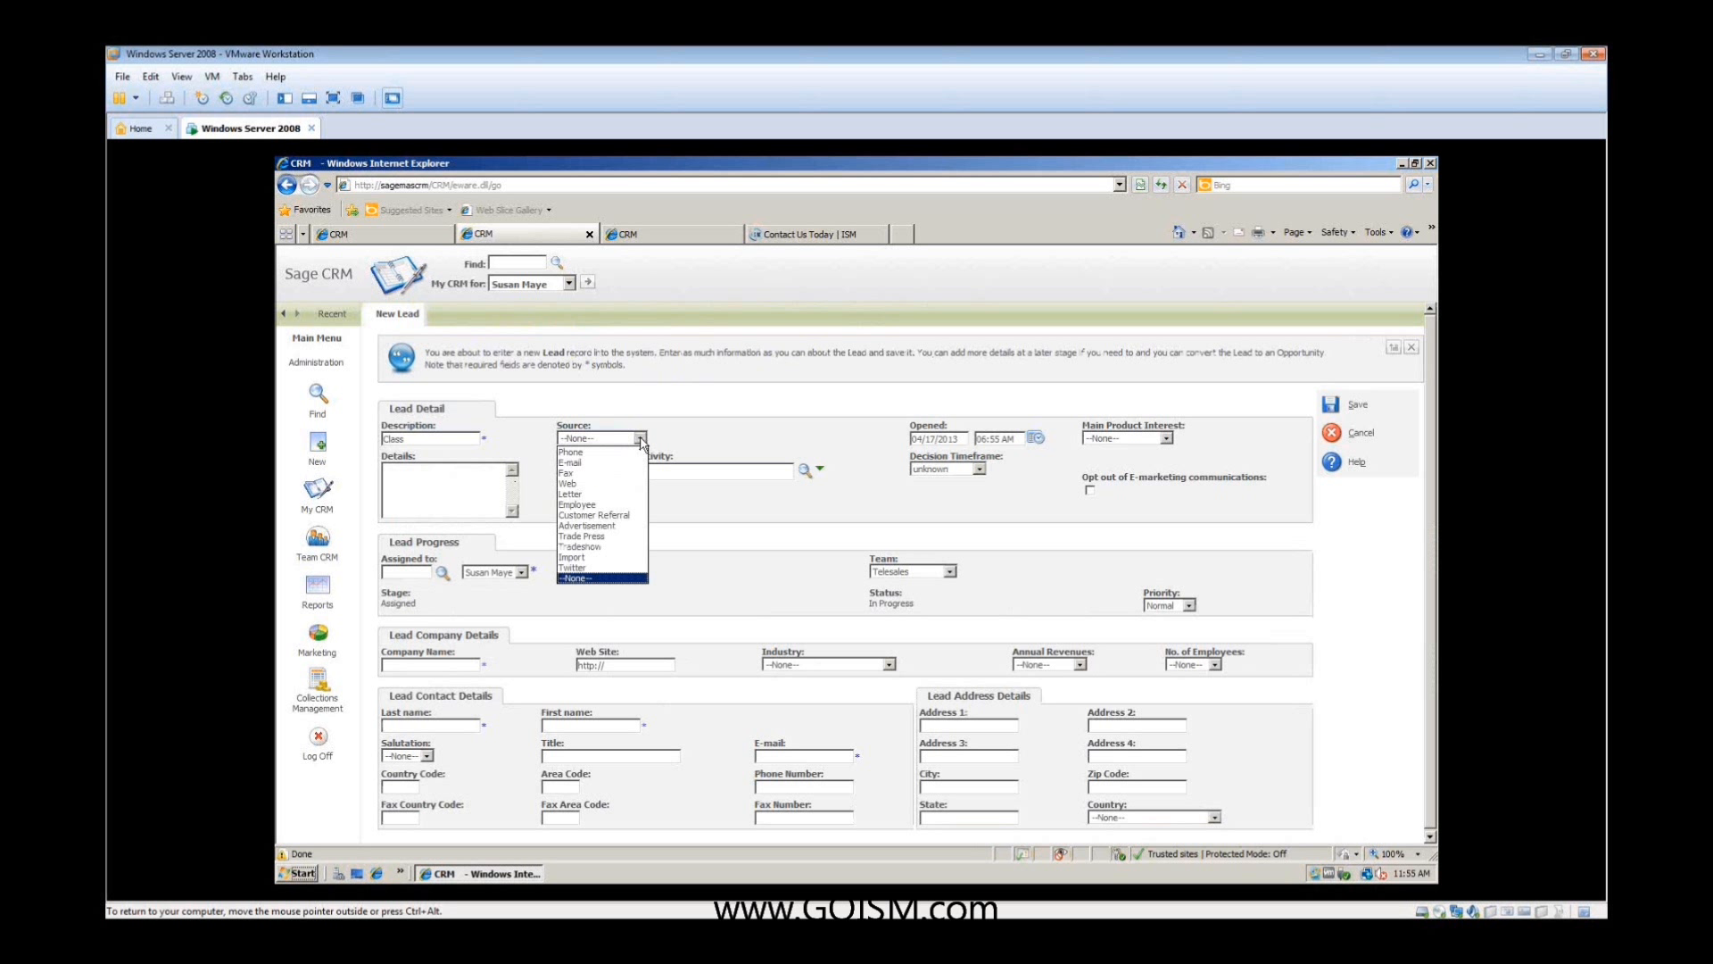
{"action": "left_click", "coordinate": [617, 547]}
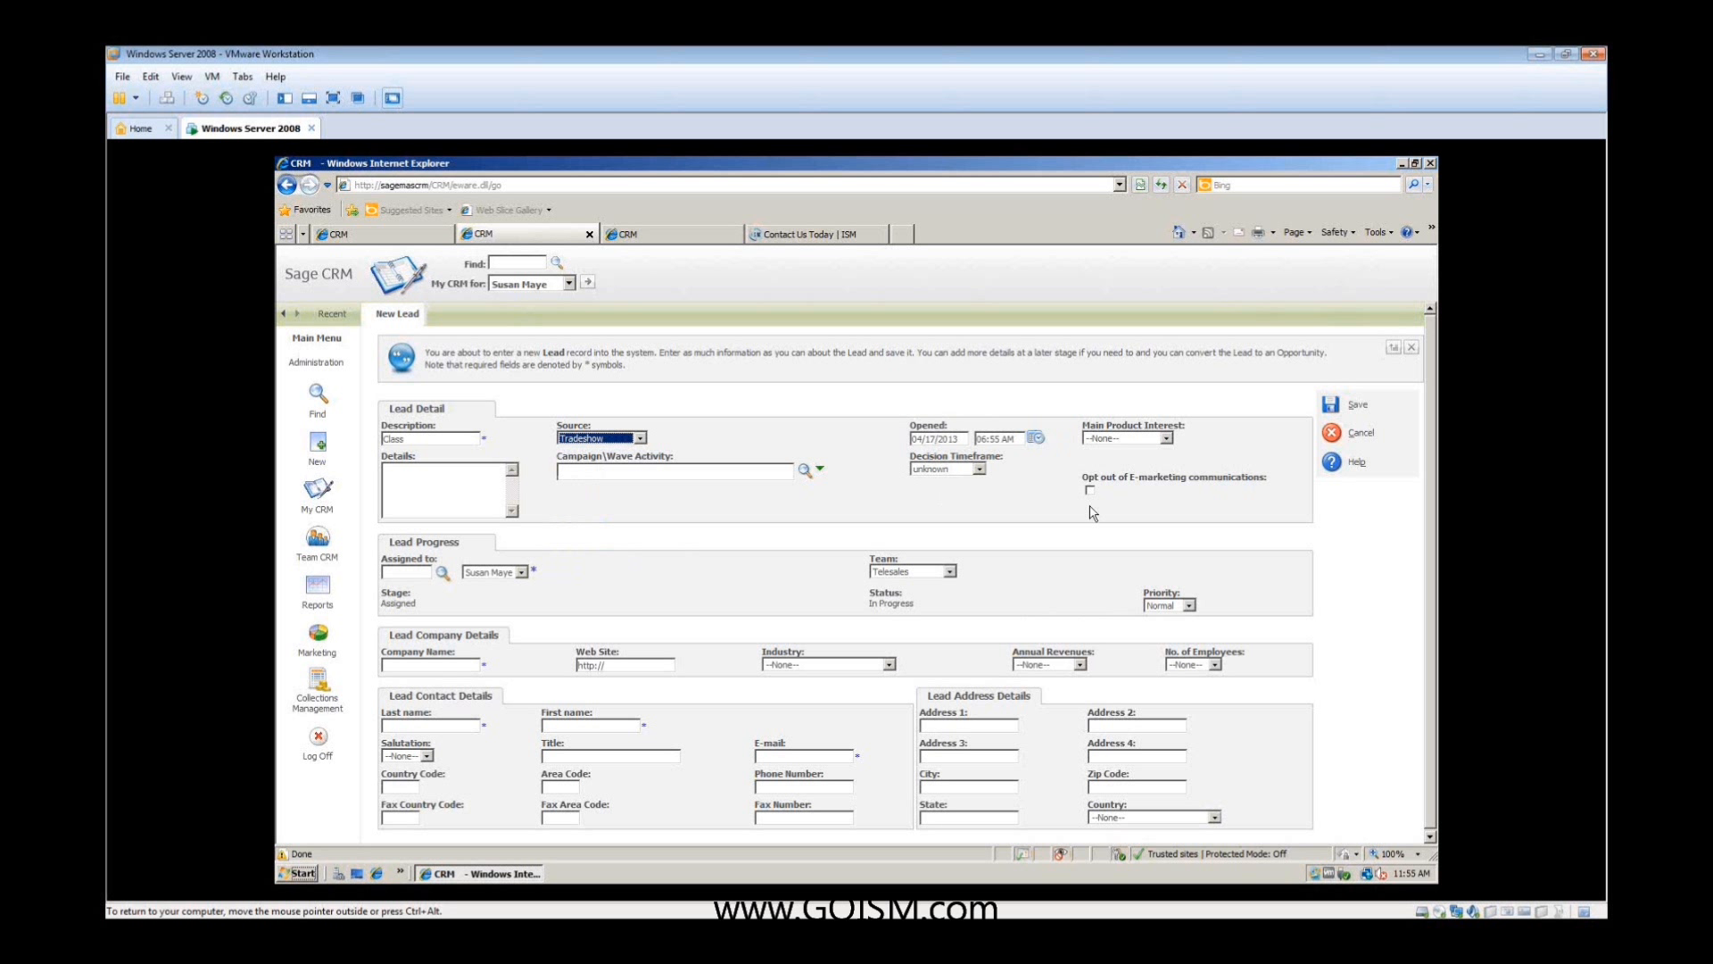
{"action": "left_click", "coordinate": [1167, 439]}
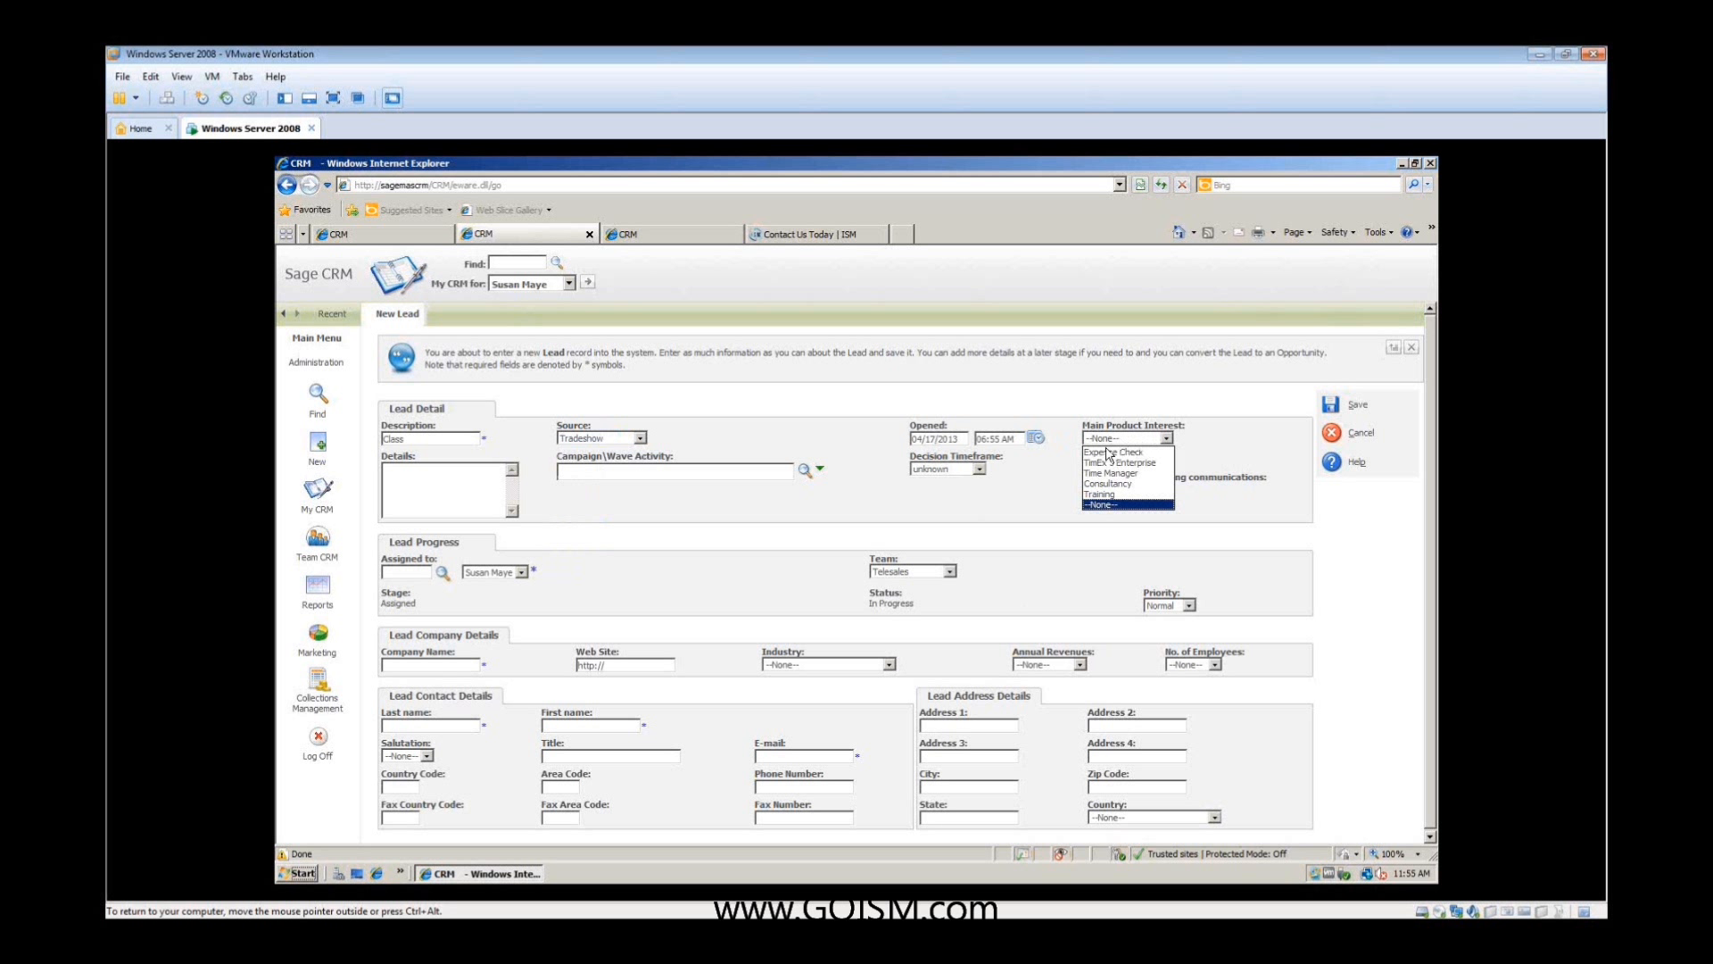
{"action": "left_click", "coordinate": [1113, 497]}
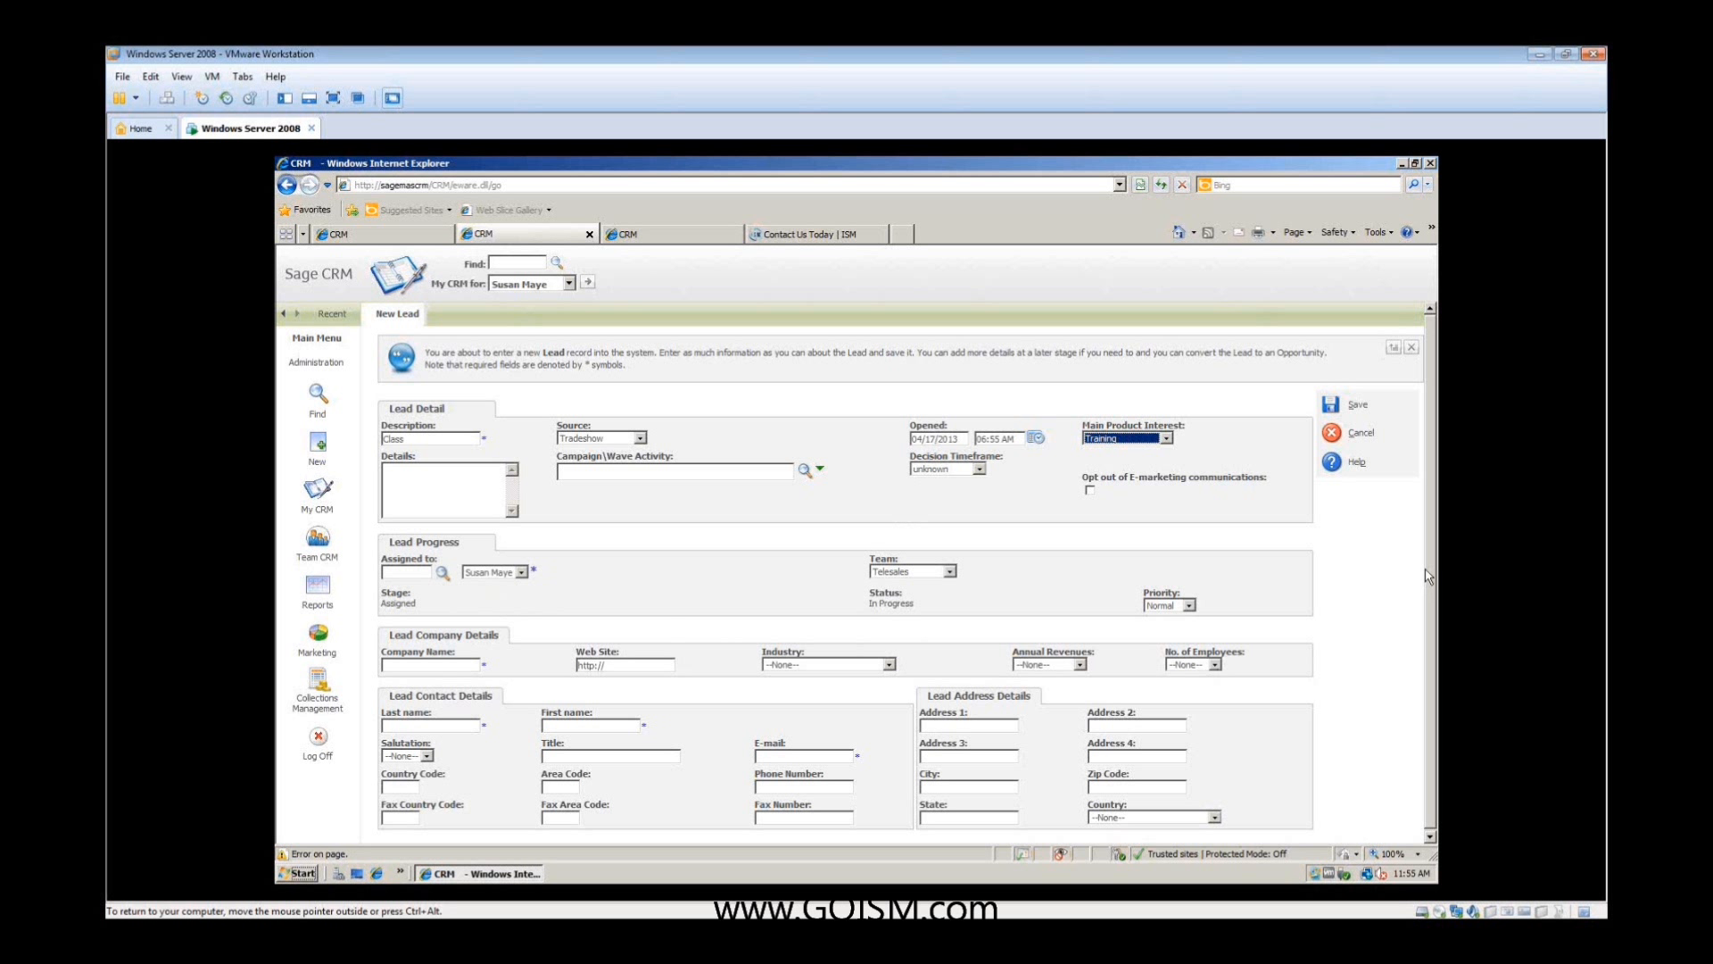
- Enter "ISM" as the new lead's company name
{"action": "left_click_drag", "start_coordinate": [1431, 567], "coordinate": [1431, 568]}
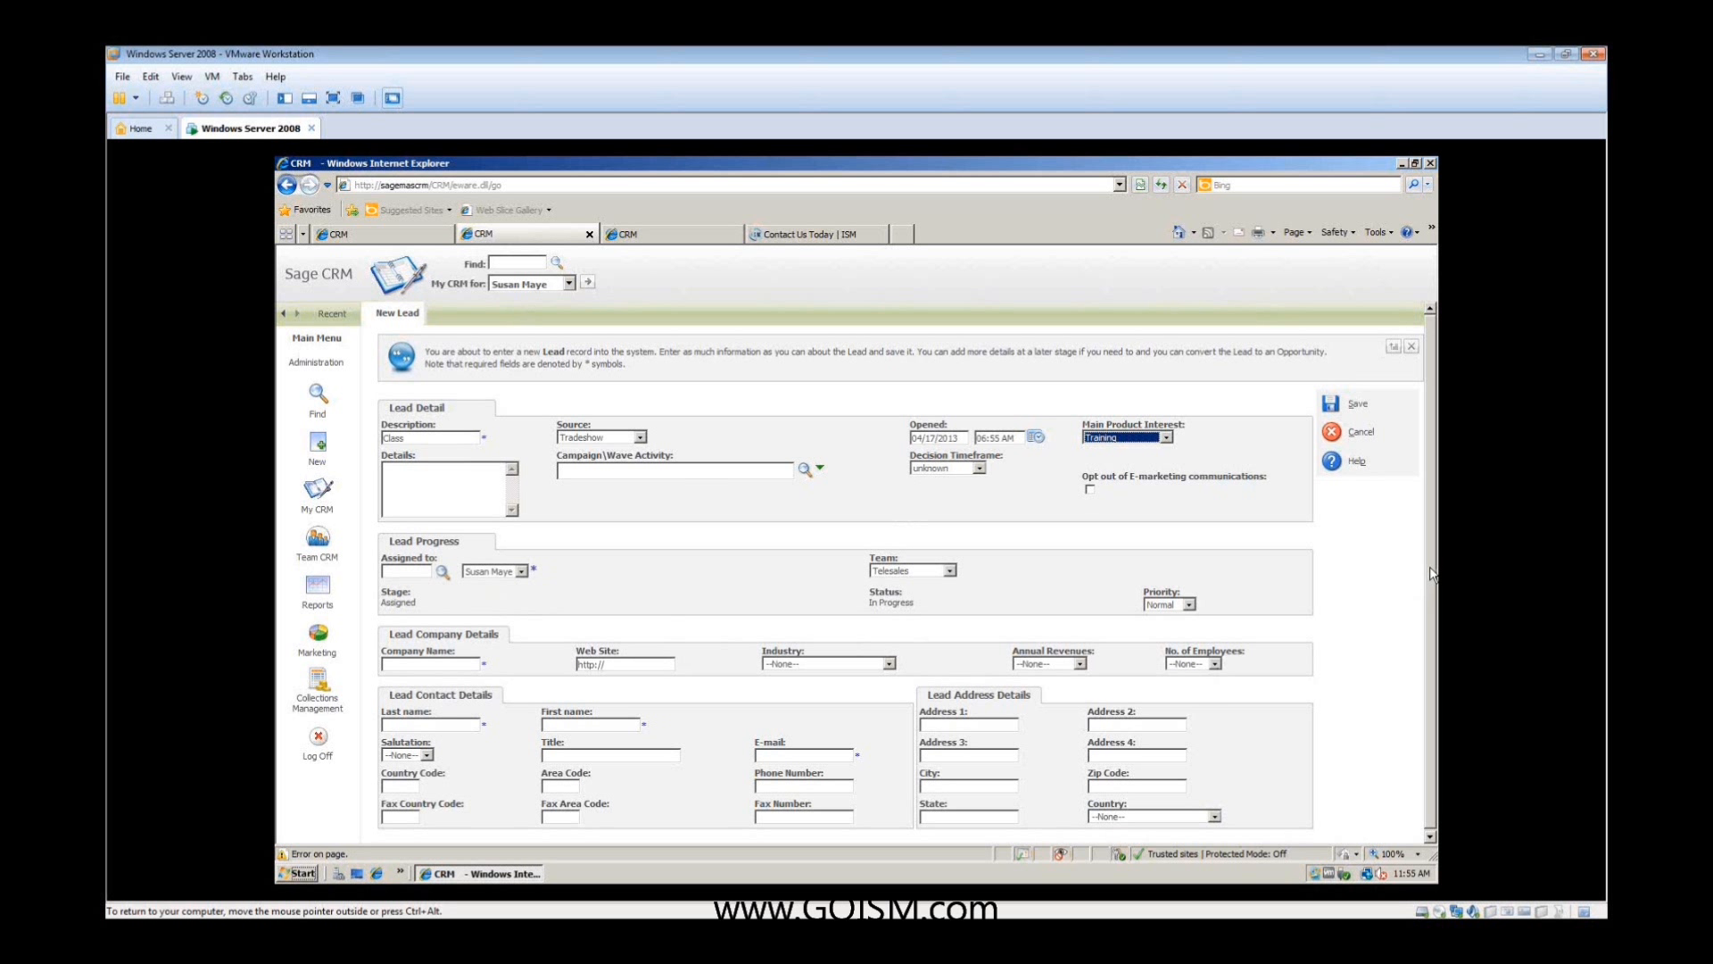
{"action": "left_click", "coordinate": [447, 665]}
{"action": "type", "text": "ISM"}
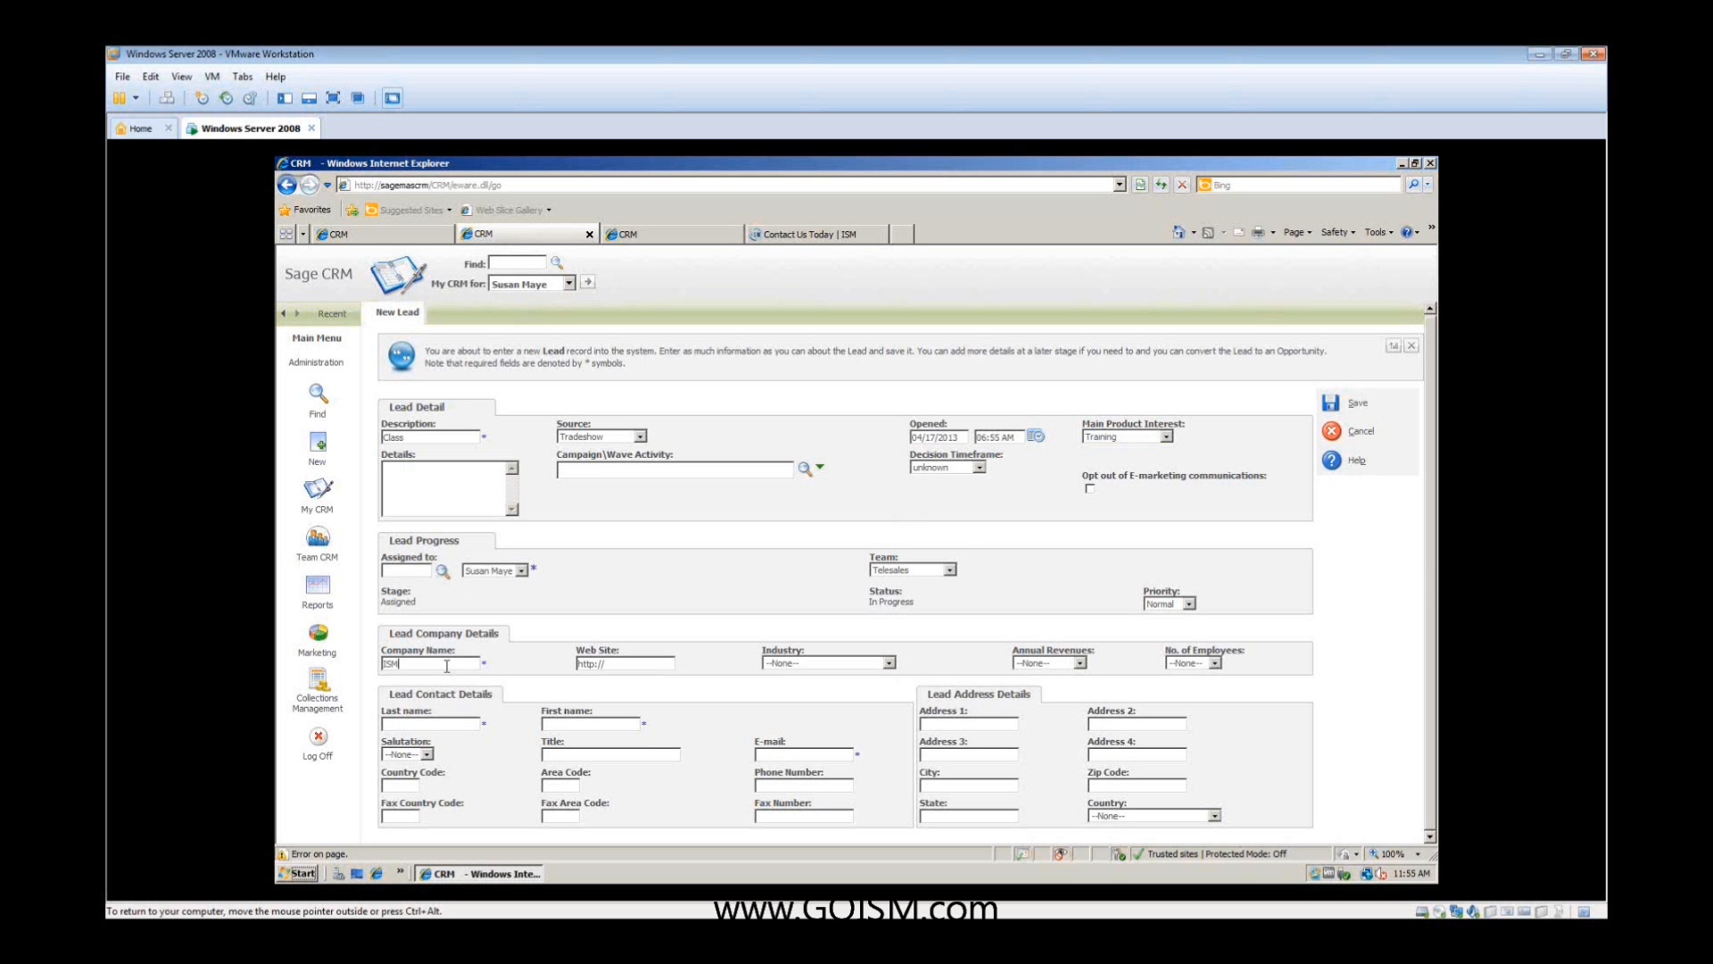
{"action": "key", "text": "Tab"}
{"action": "left_click_drag", "start_coordinate": [542, 570], "coordinate": [530, 569]}
- Fill in the lead contact's last name, first name and e-mail address
{"action": "left_click", "coordinate": [451, 721]}
{"action": "key", "text": "Tab"}
{"action": "left_click", "coordinate": [767, 753]}
- Save the new lead and reopen the "Class" lead from the salesperson's leads list
{"action": "left_click", "coordinate": [1330, 404]}
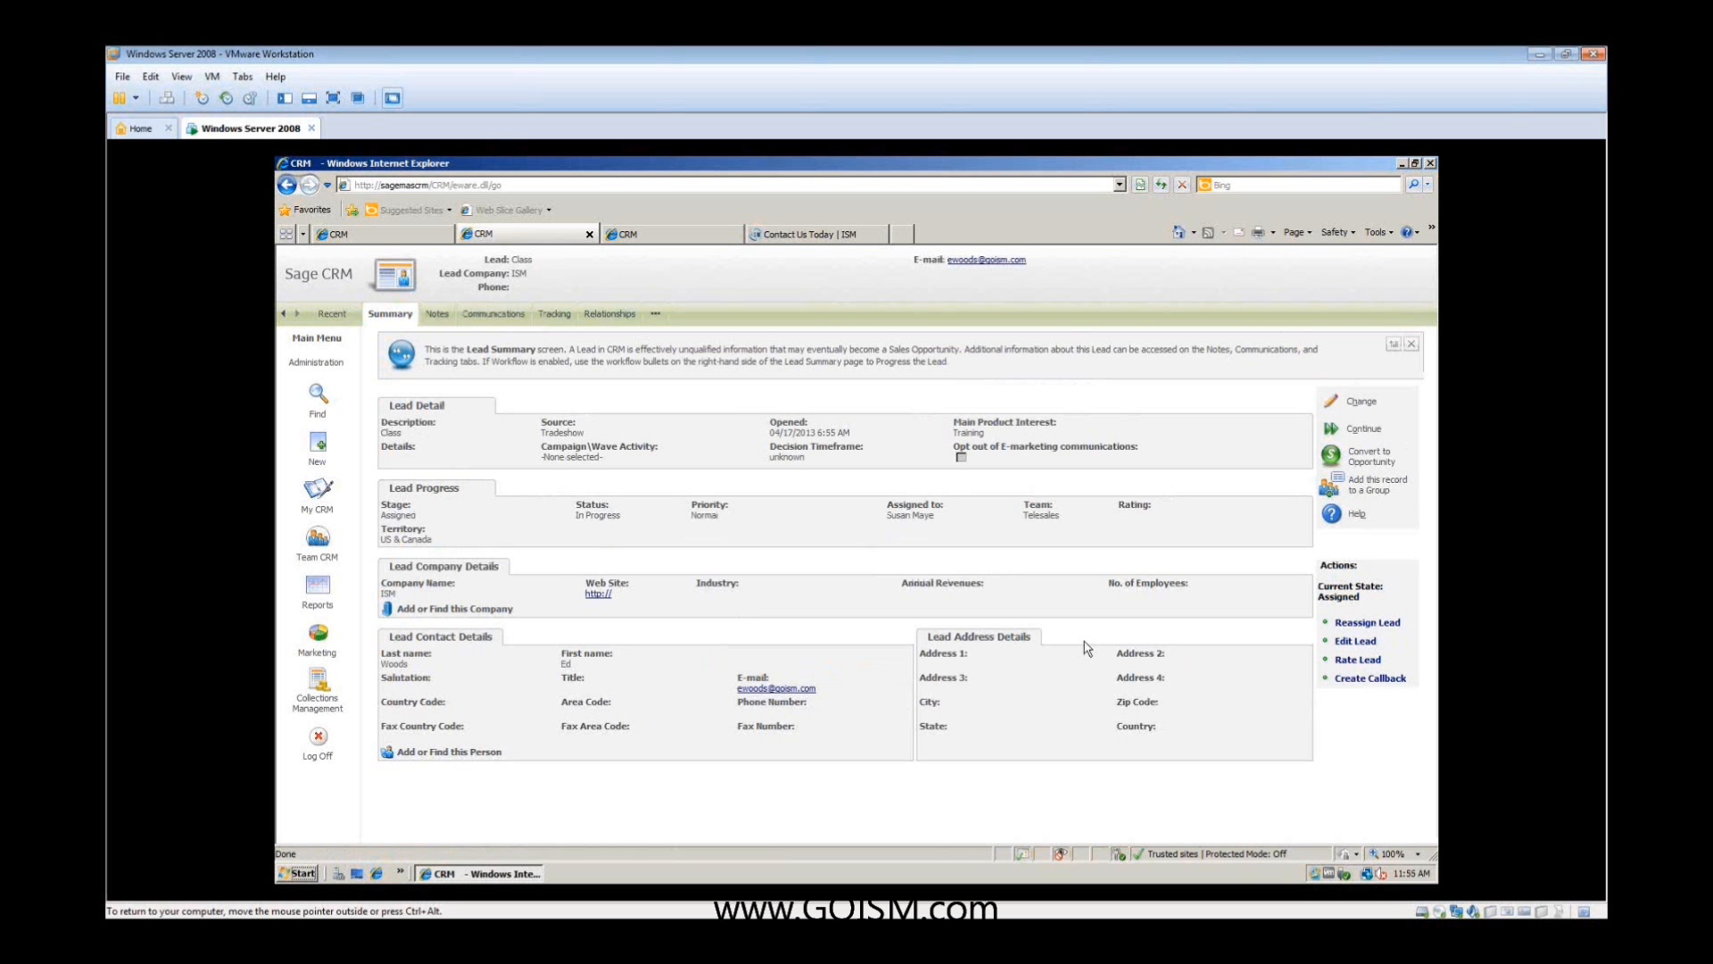
{"action": "left_click", "coordinate": [345, 500]}
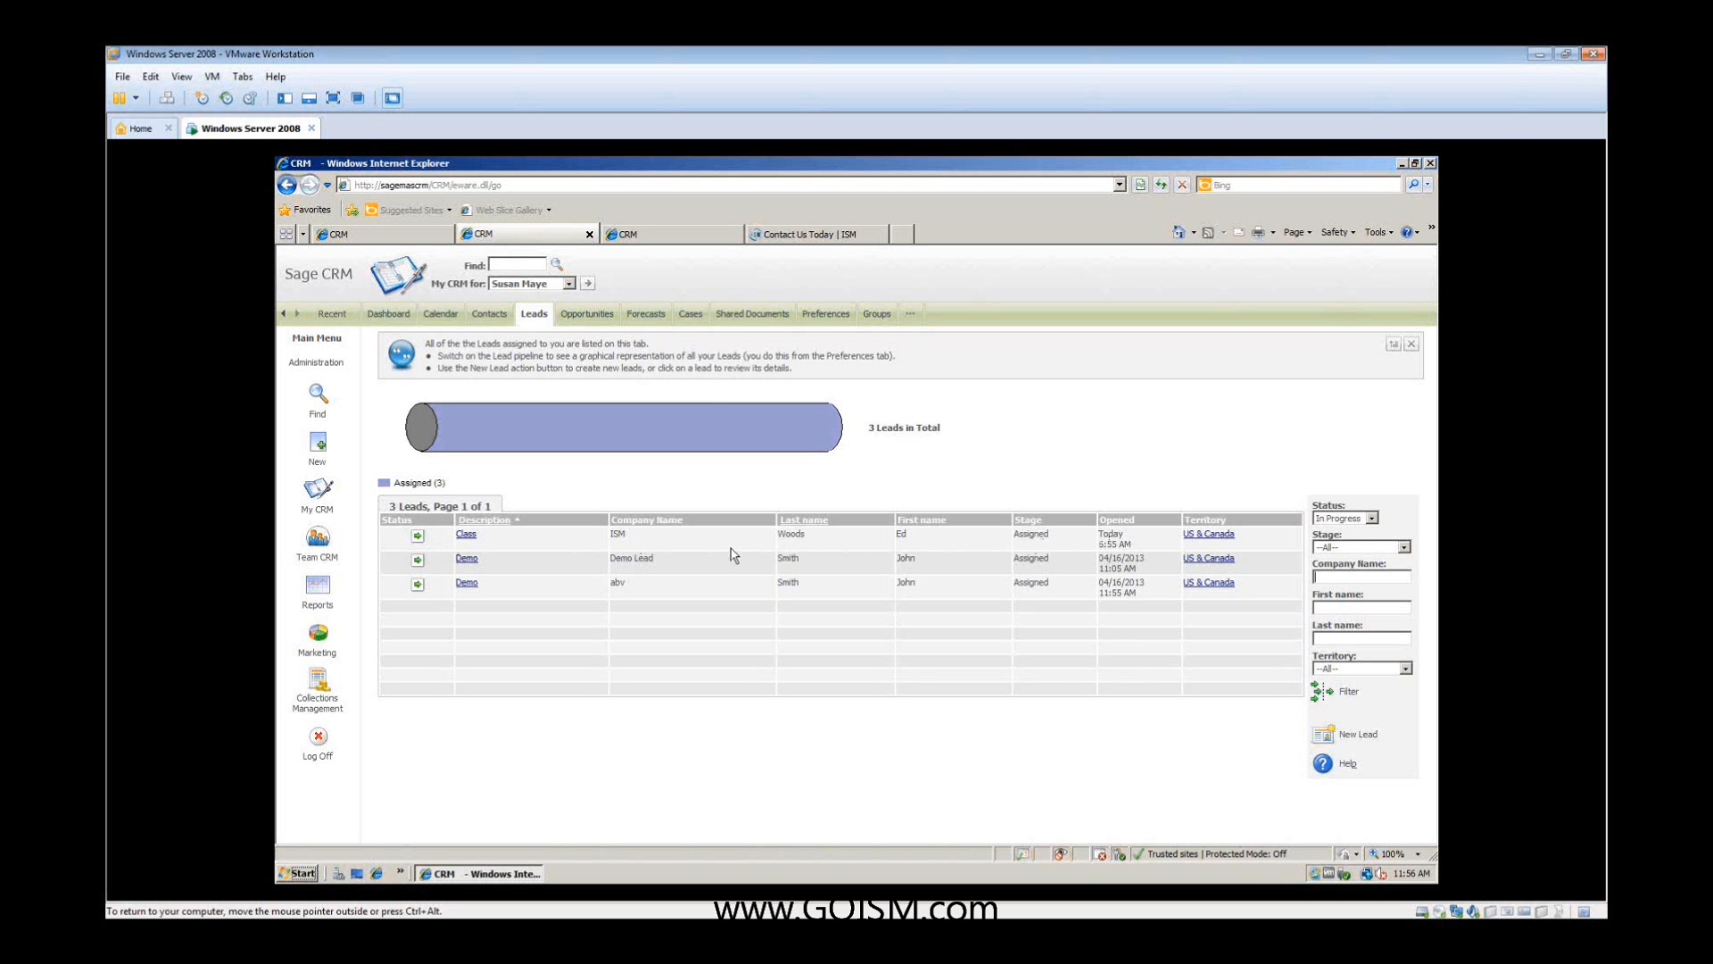
{"action": "left_click", "coordinate": [468, 537]}
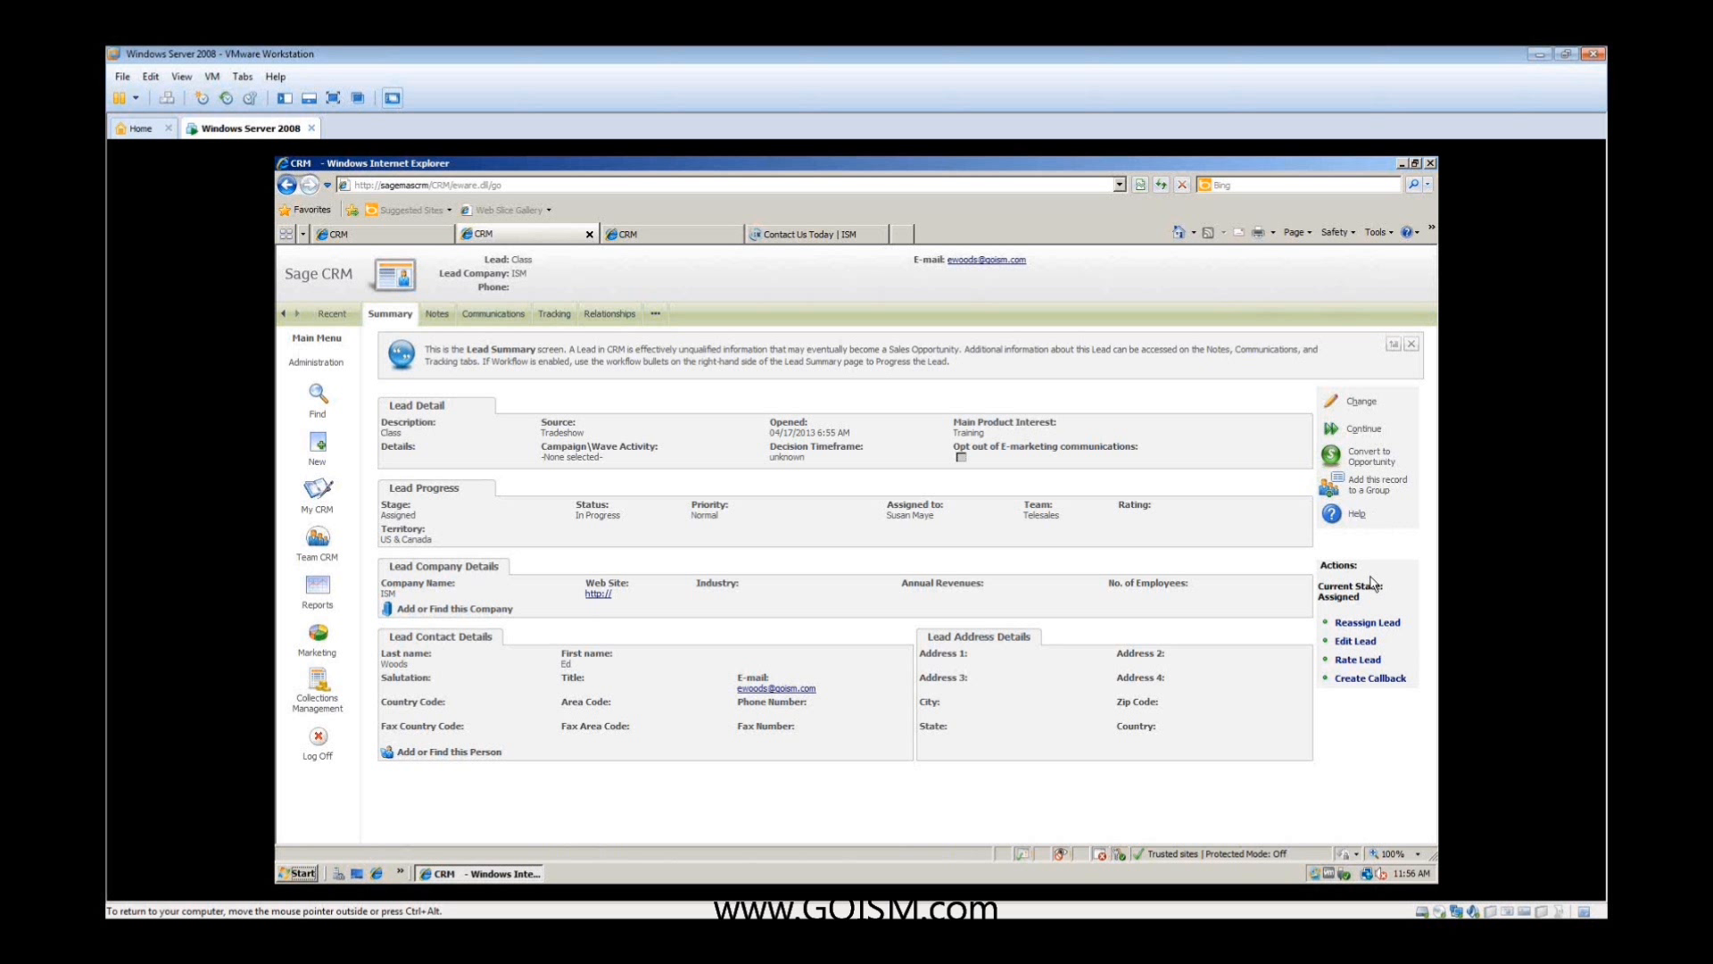
- Review the Lead Workflow diagram under Advanced Customization in the administrator session, and close it
{"action": "left_click", "coordinate": [413, 234]}
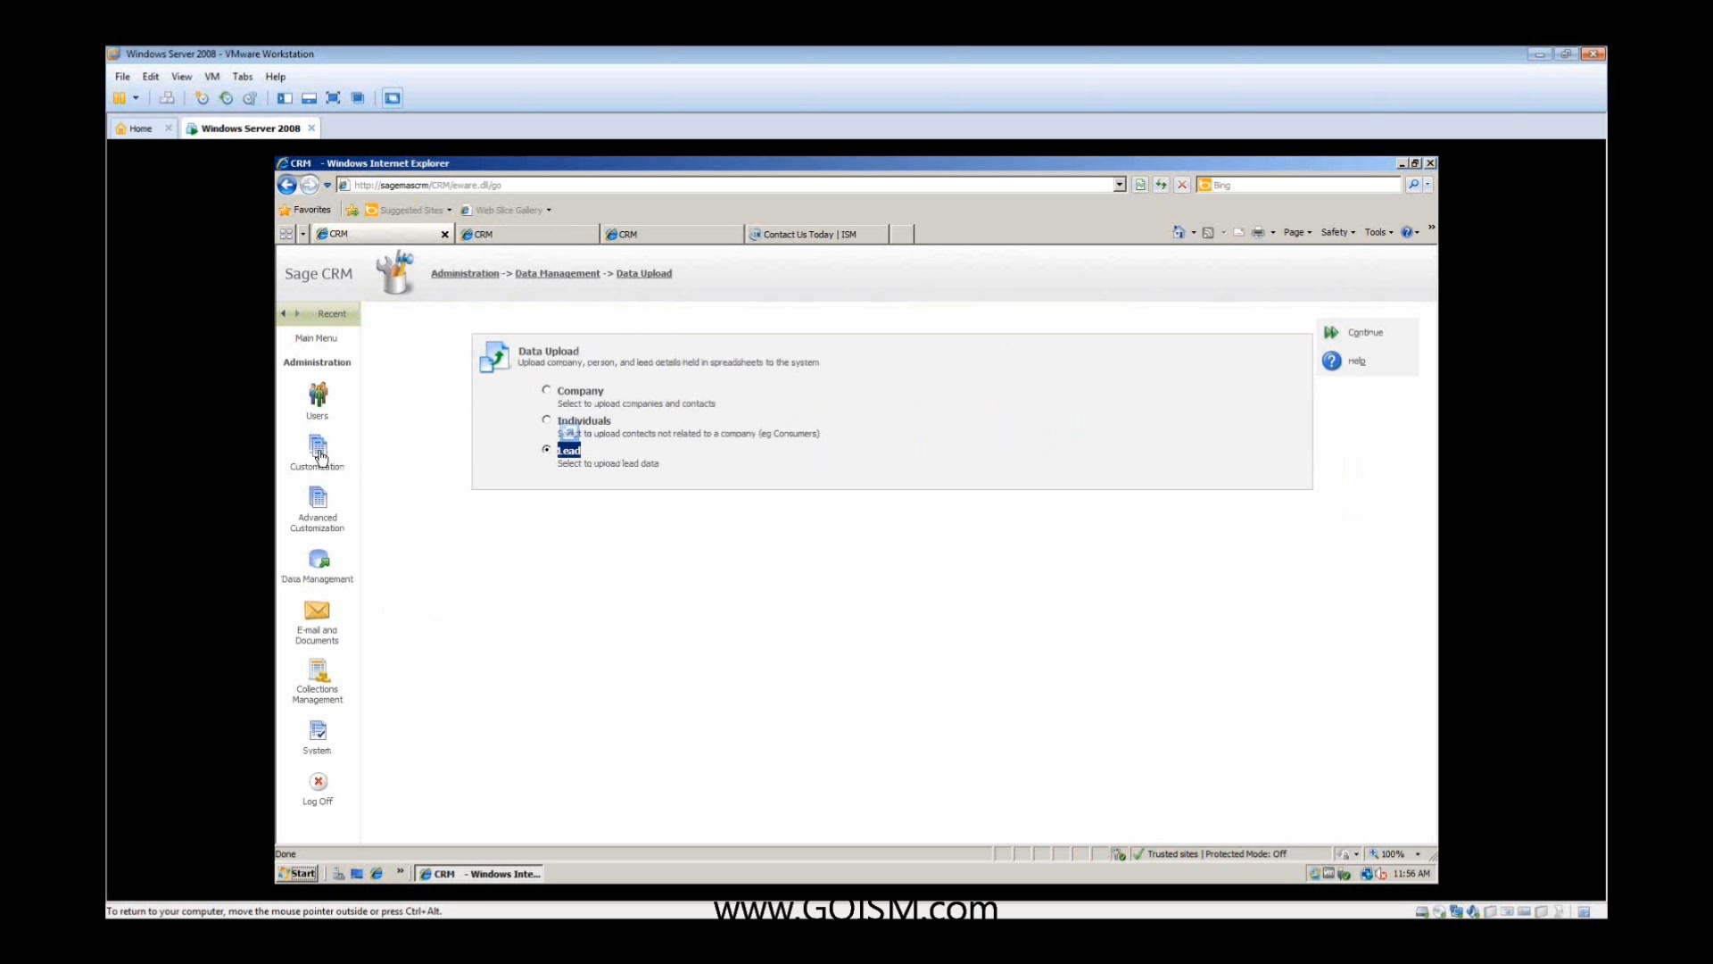
{"action": "left_click", "coordinate": [318, 497]}
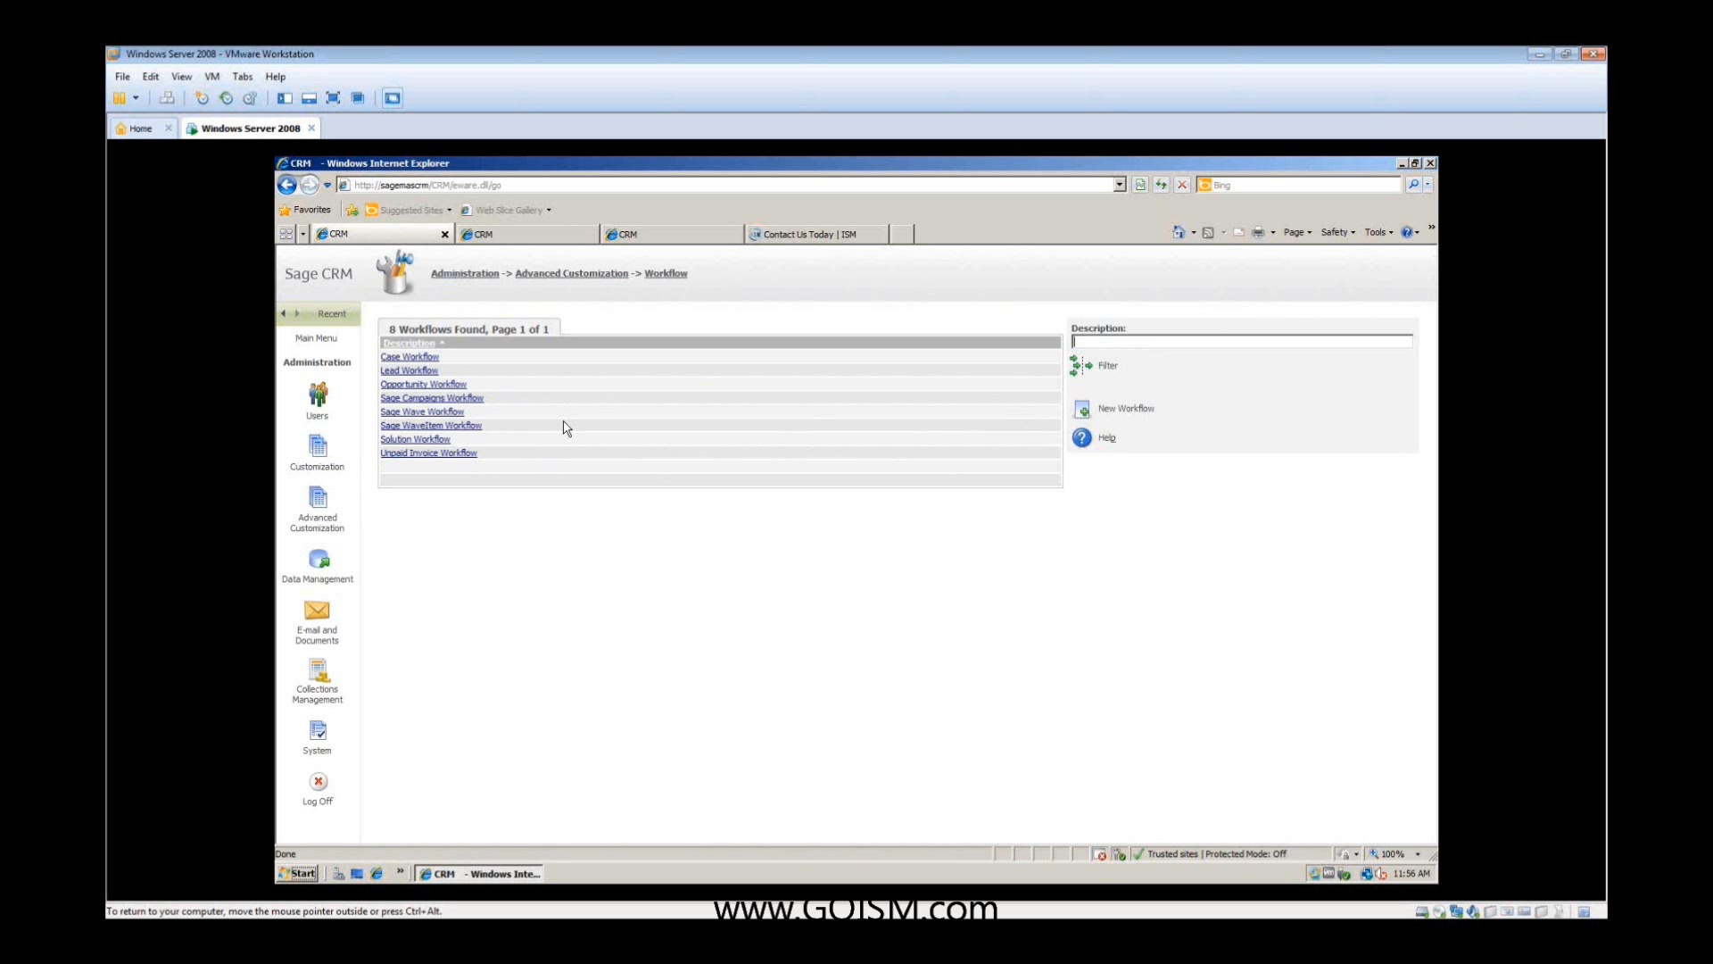
{"action": "left_click", "coordinate": [416, 370]}
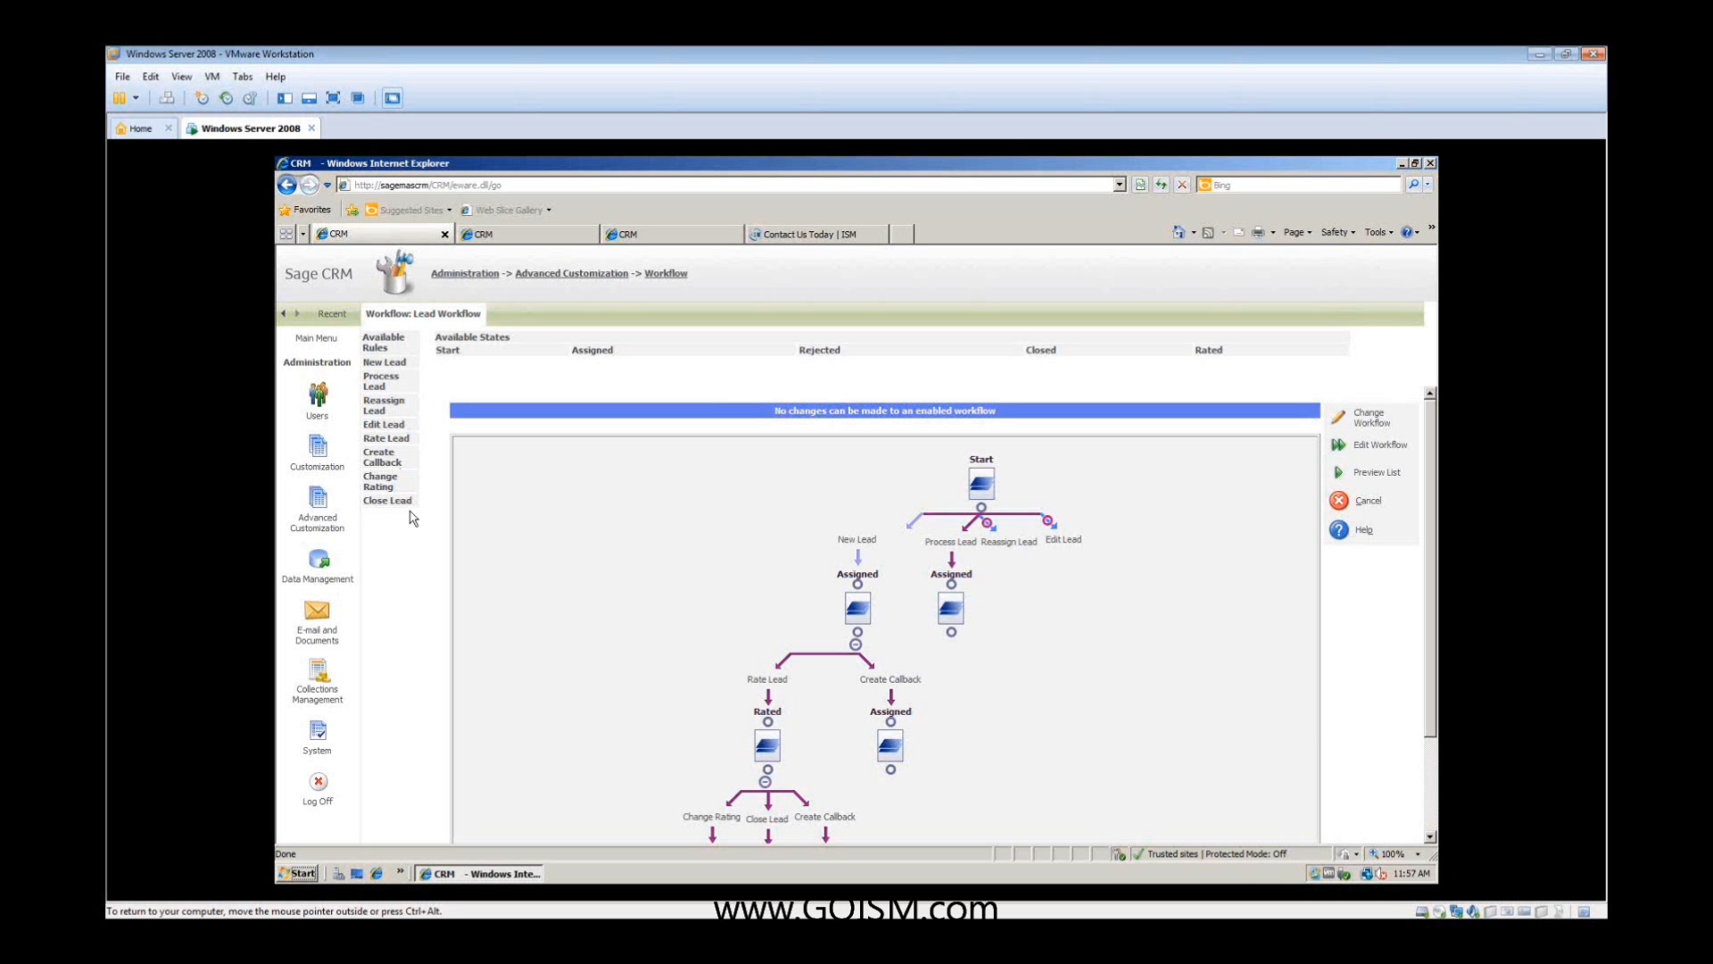
{"action": "left_click", "coordinate": [1367, 501]}
- Reassign the "Class" lead in the salesperson's session to the first user offered, with a tracking note, and save it
{"action": "left_click", "coordinate": [561, 236]}
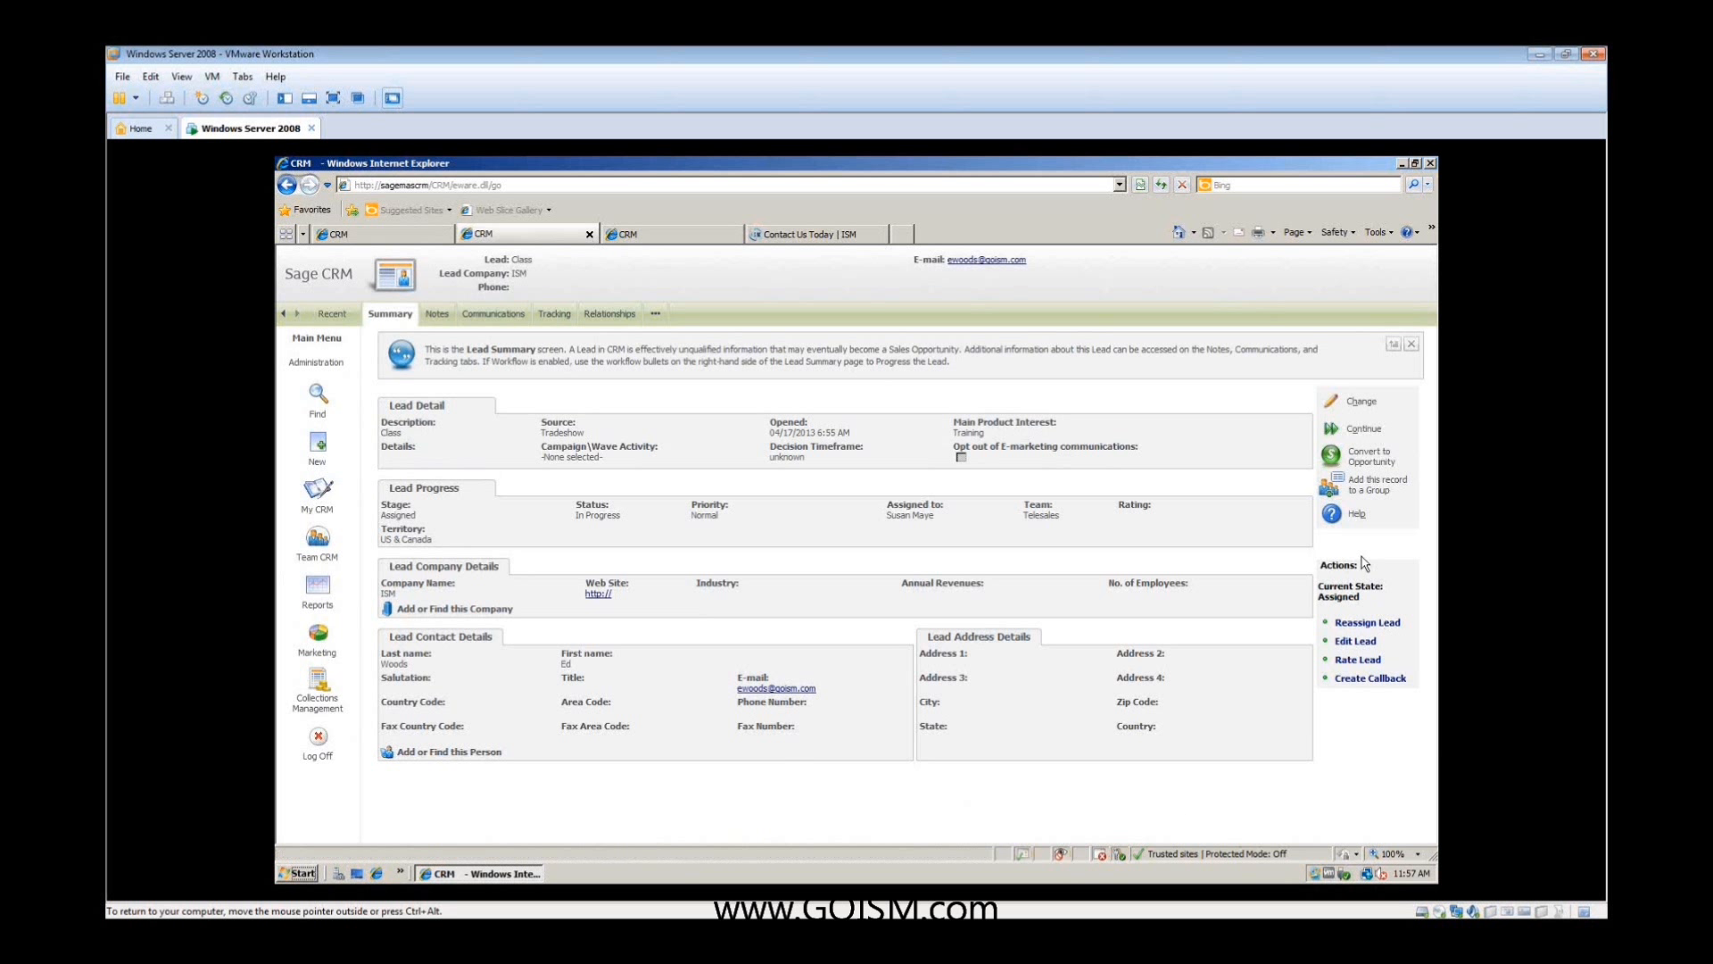
{"action": "left_click", "coordinate": [1366, 625]}
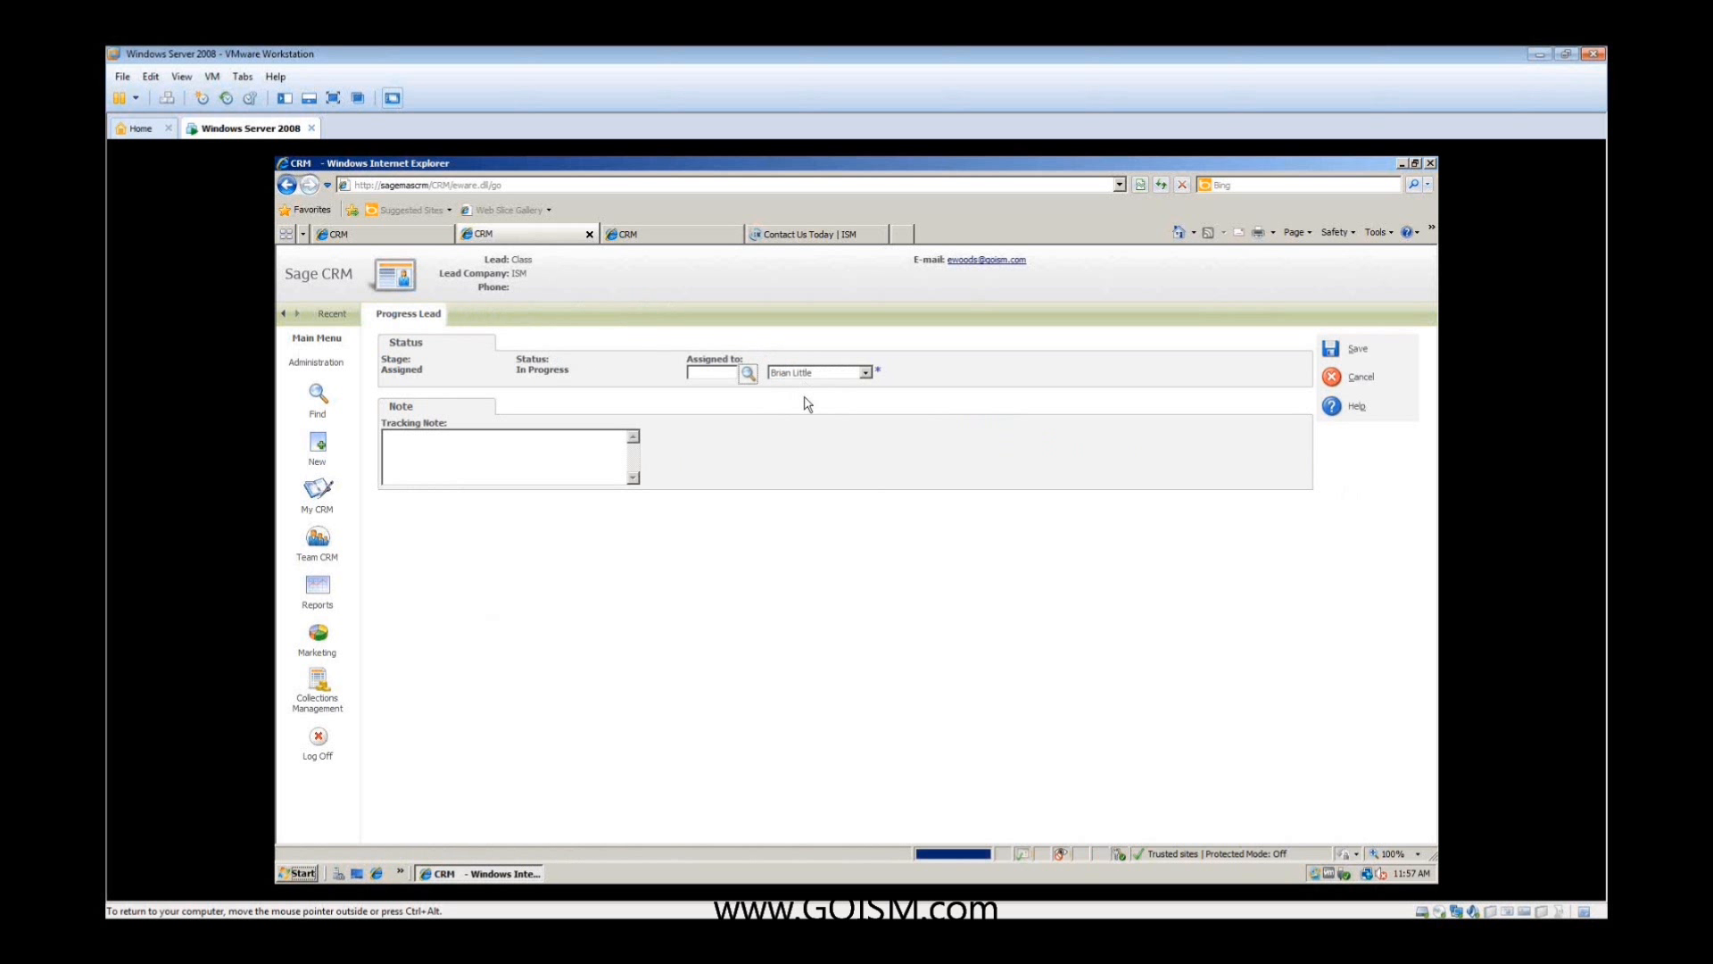
{"action": "left_click", "coordinate": [865, 373]}
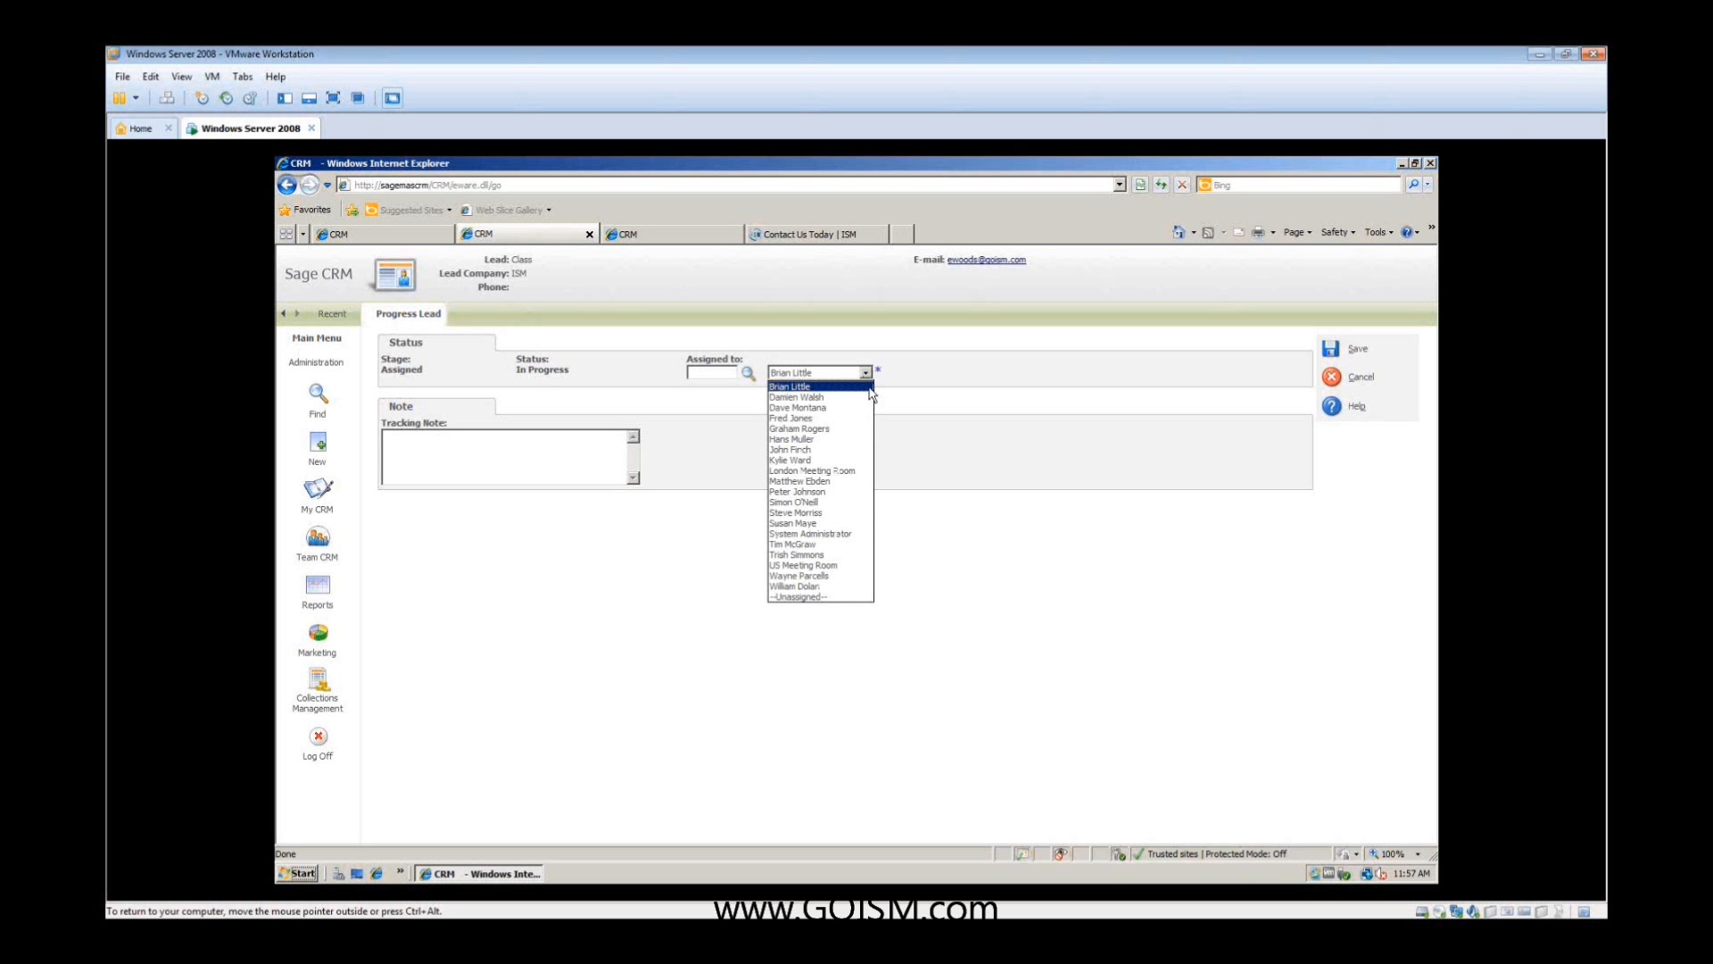
{"action": "left_click", "coordinate": [509, 442]}
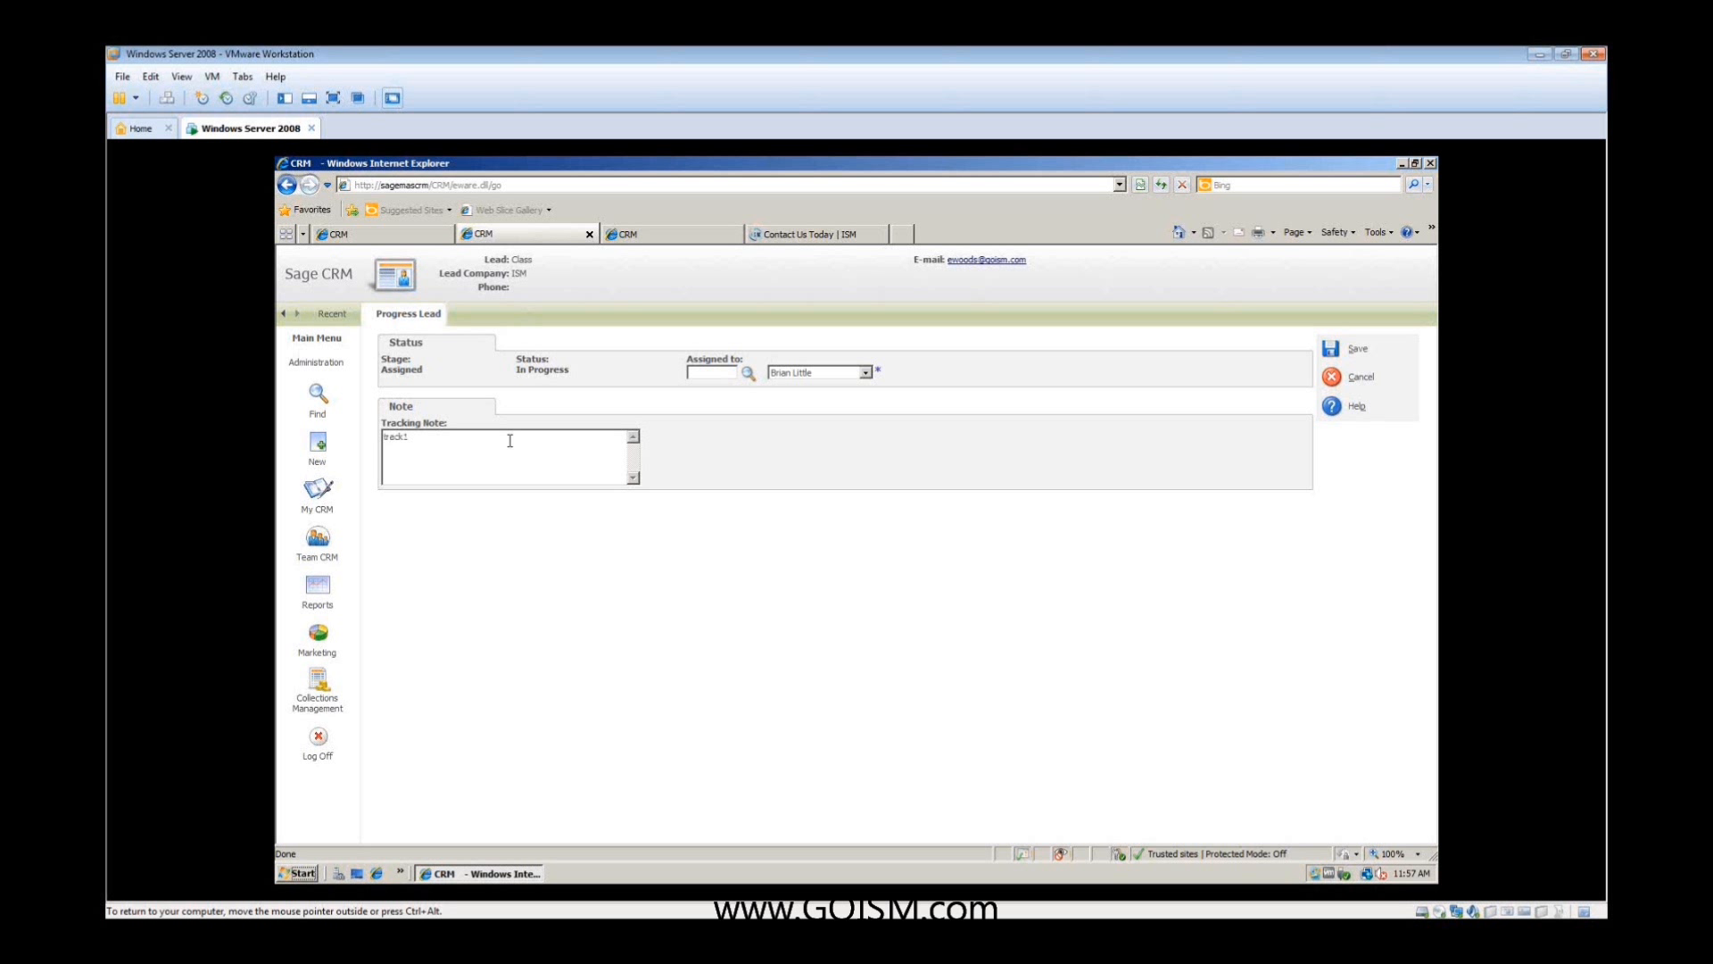
{"action": "left_click", "coordinate": [1331, 352]}
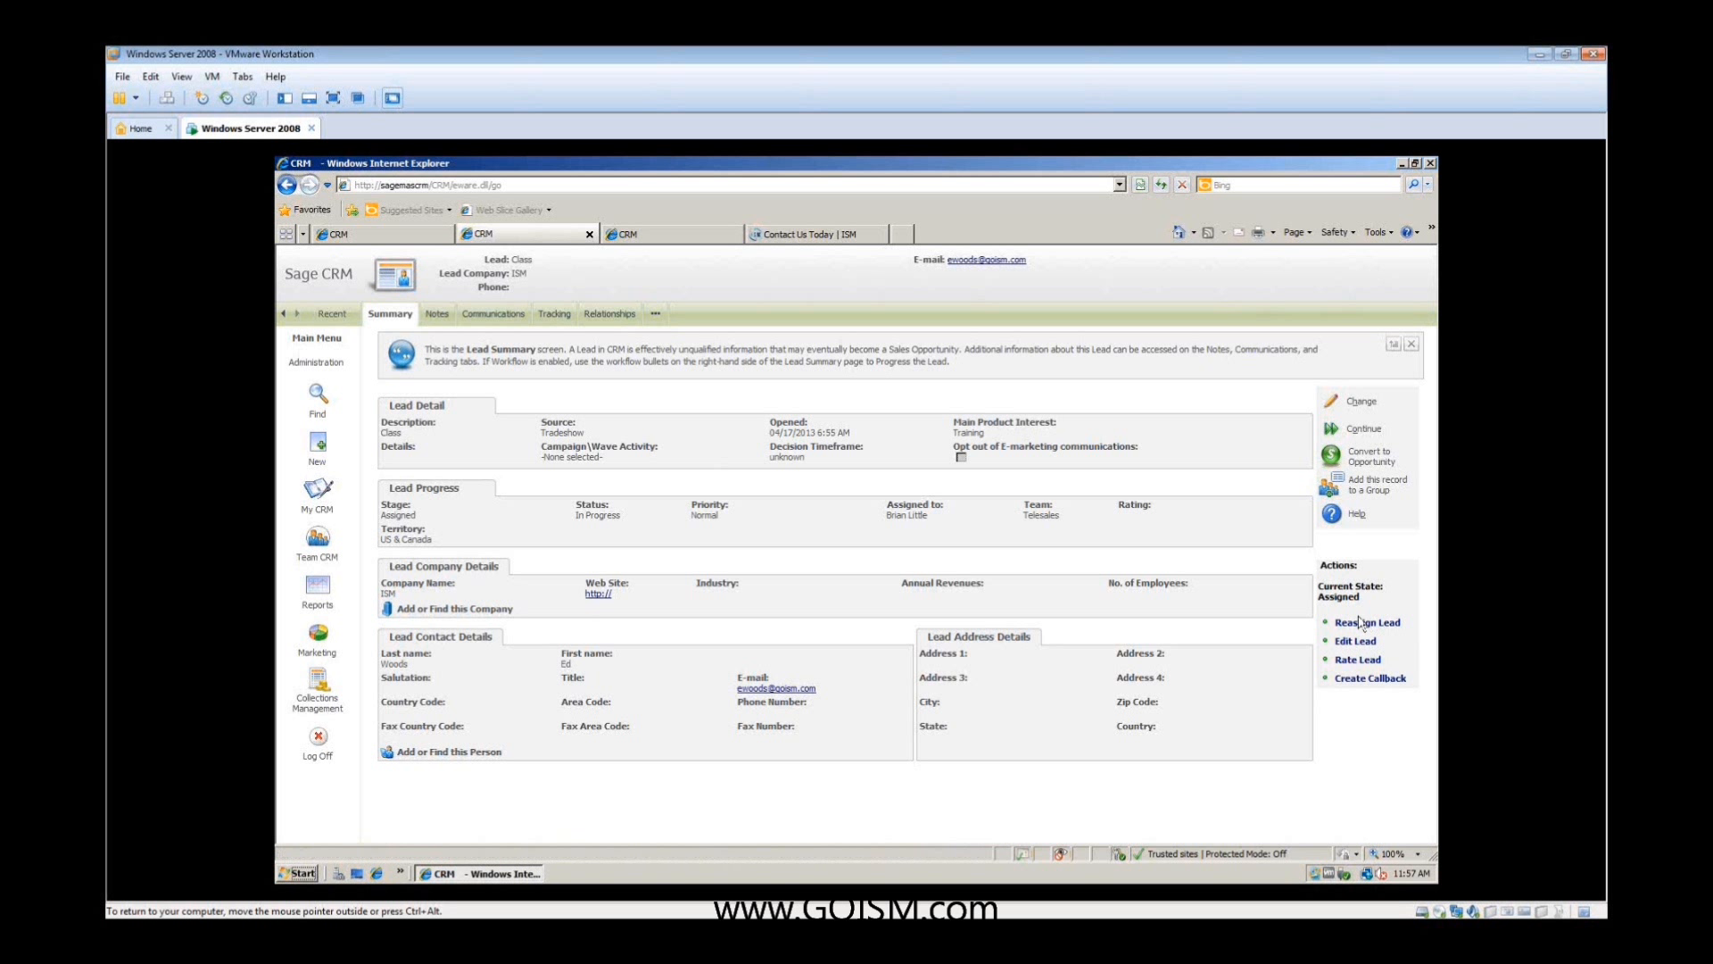
- Create a Phone Out callback for the lead with the subject "call to get more info", save it, and open the lead's communications
{"action": "left_click", "coordinate": [1360, 680]}
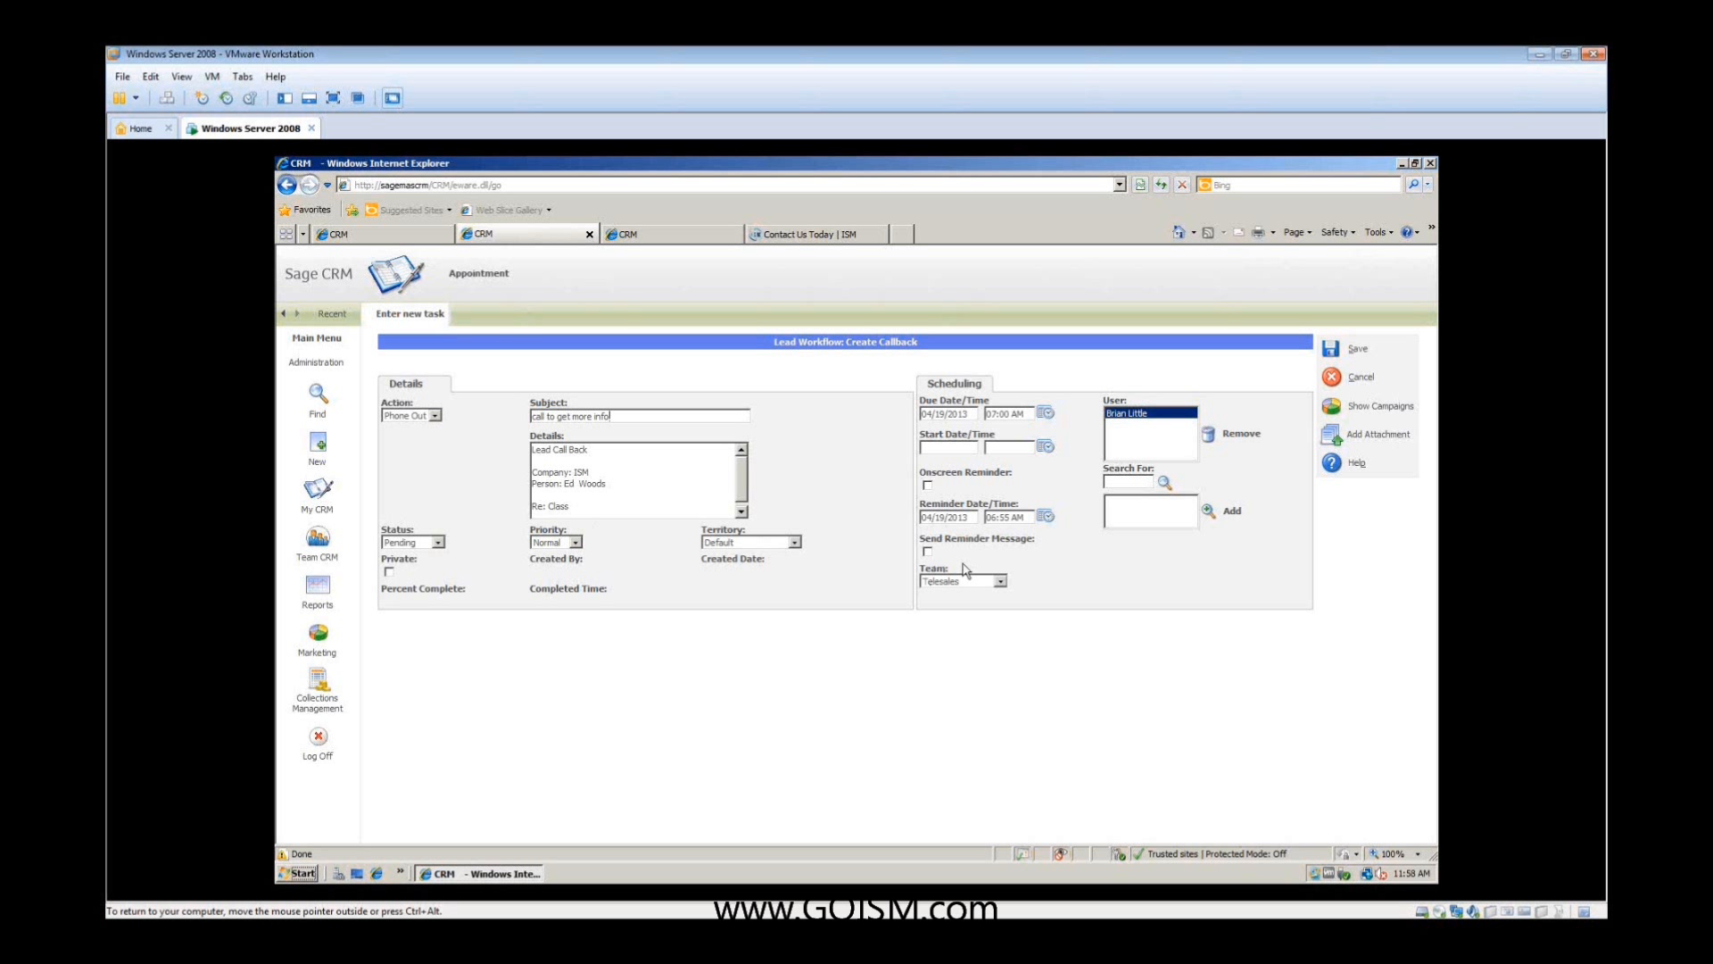
{"action": "left_click", "coordinate": [1329, 349]}
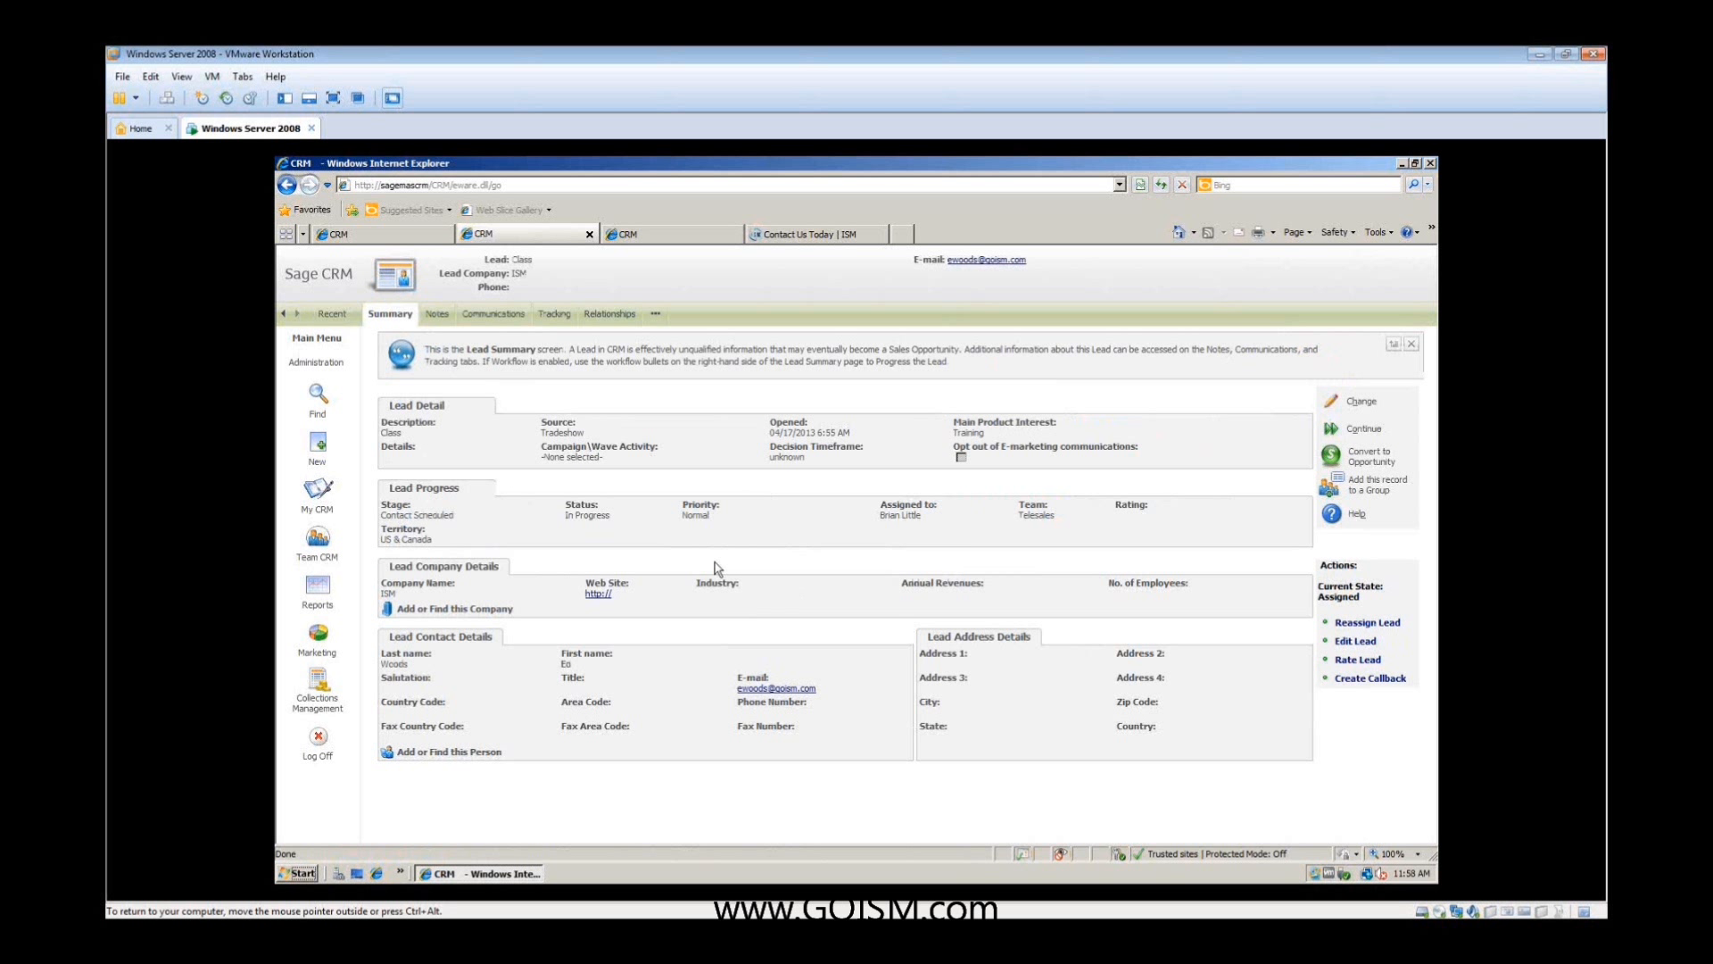
{"action": "left_click", "coordinate": [437, 317]}
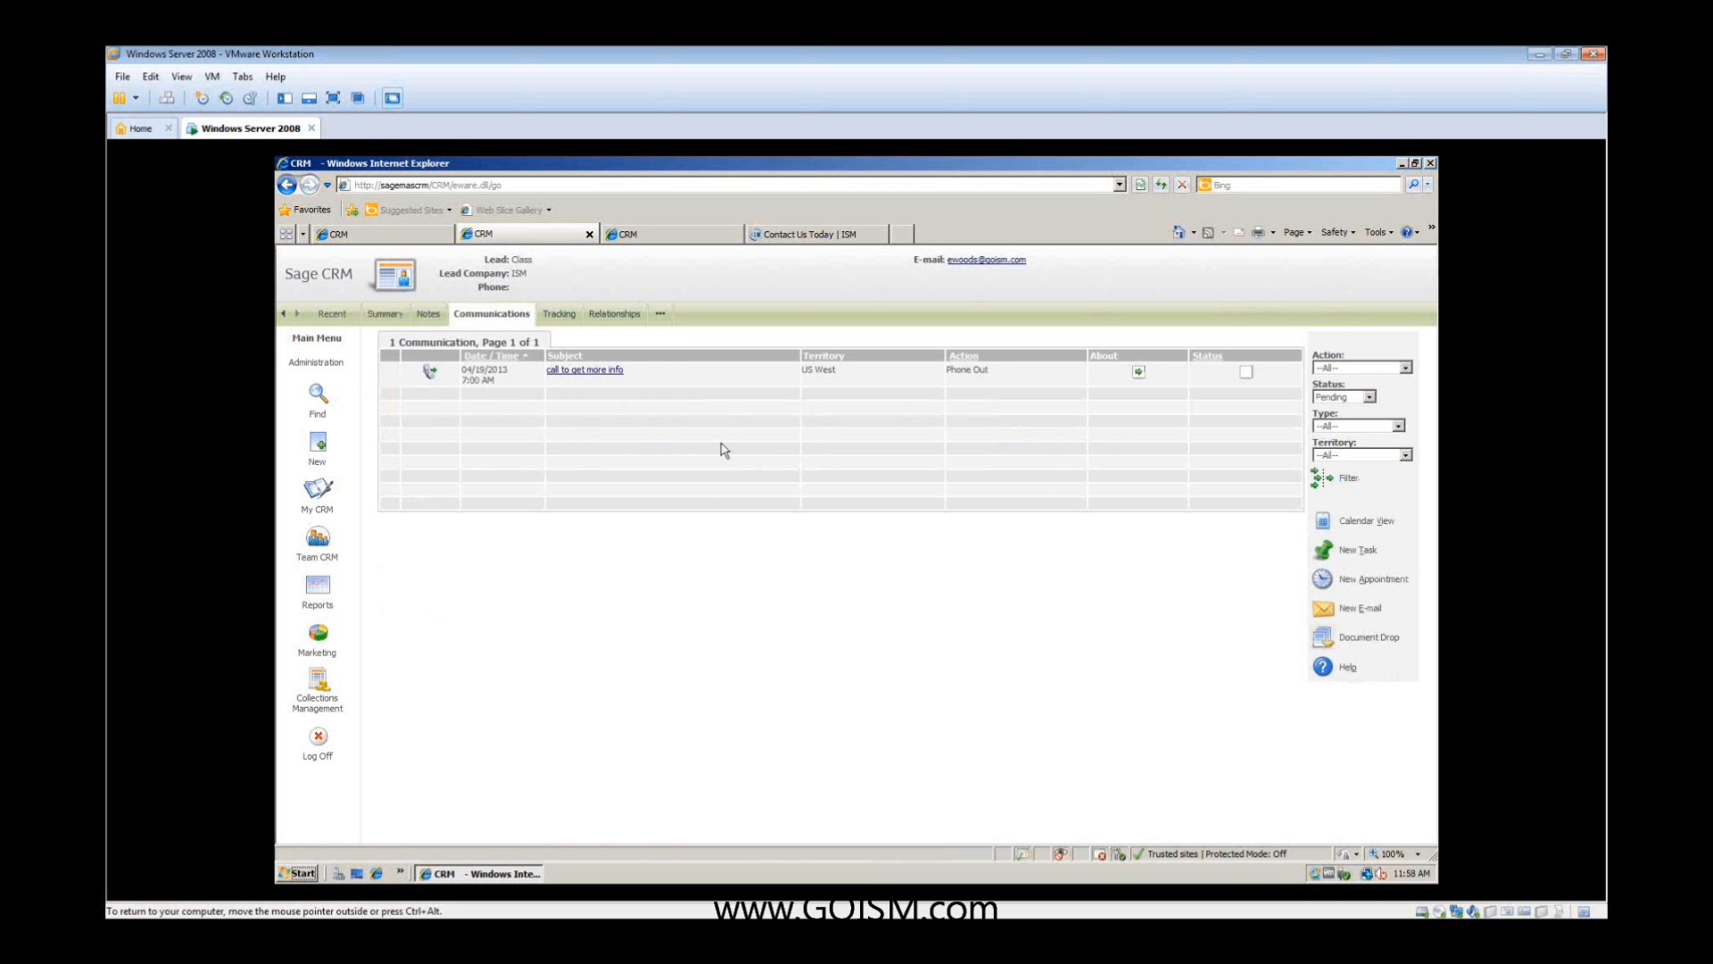
- Mark the callback task as complete, add "sdjfsdj" on a new line of its details, and save it
{"action": "left_click", "coordinate": [1247, 373]}
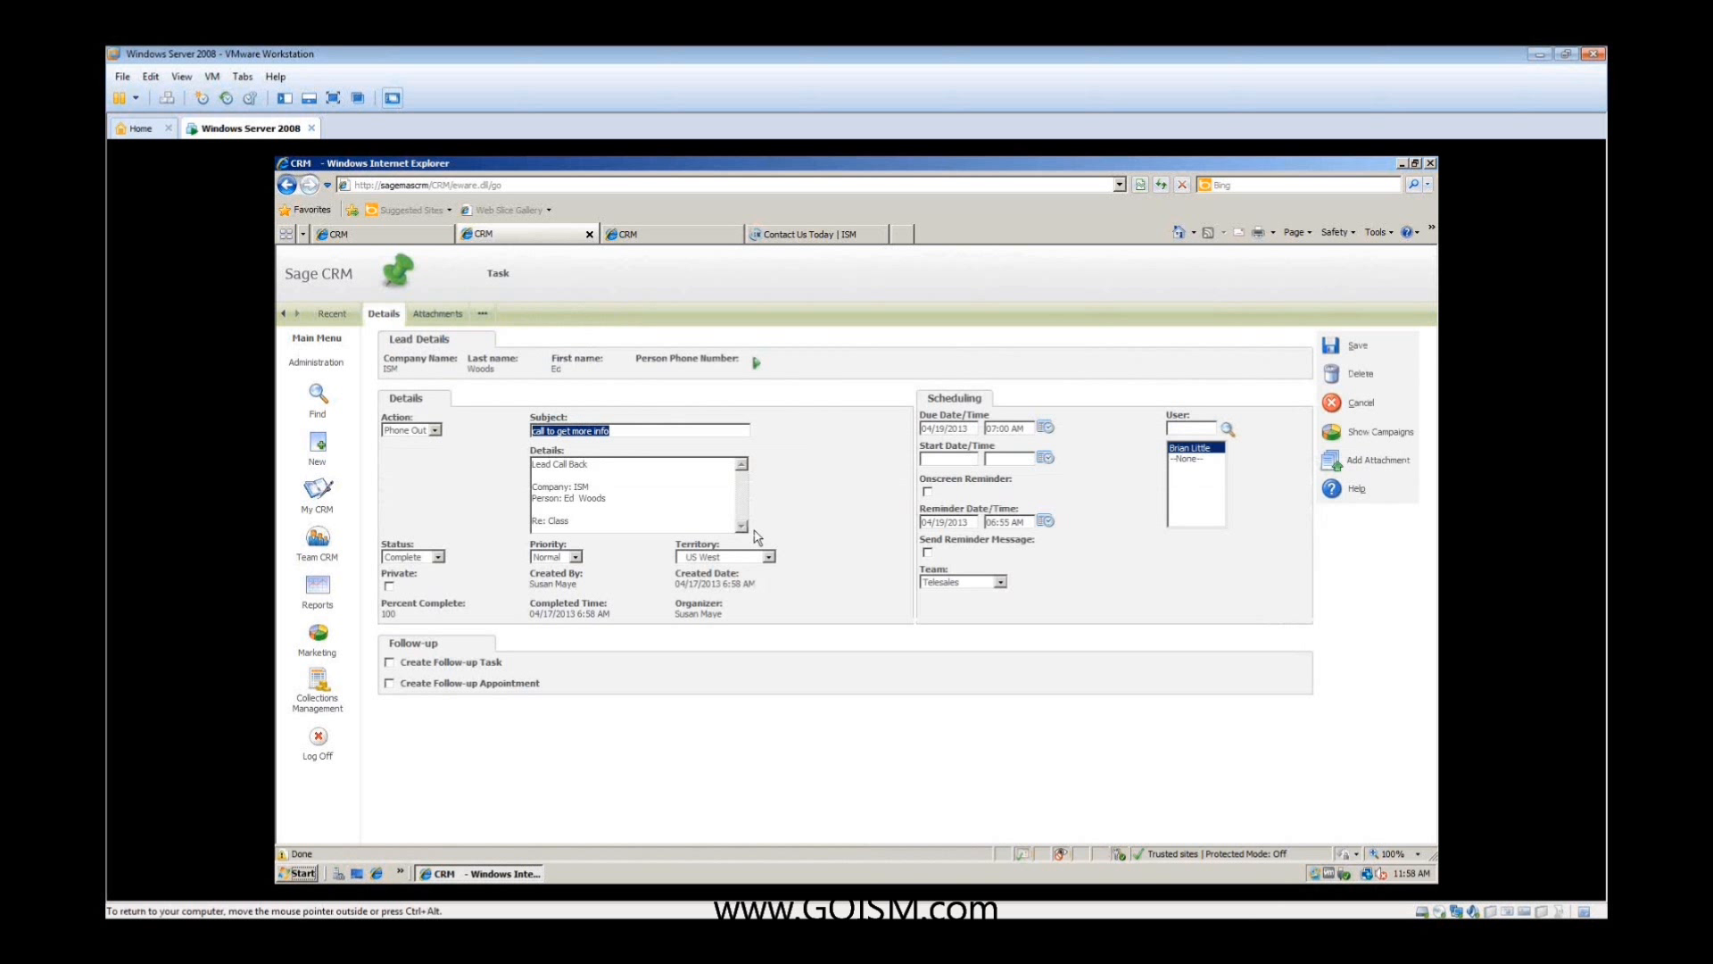
{"action": "left_click", "coordinate": [698, 531]}
{"action": "key", "text": "Return"}
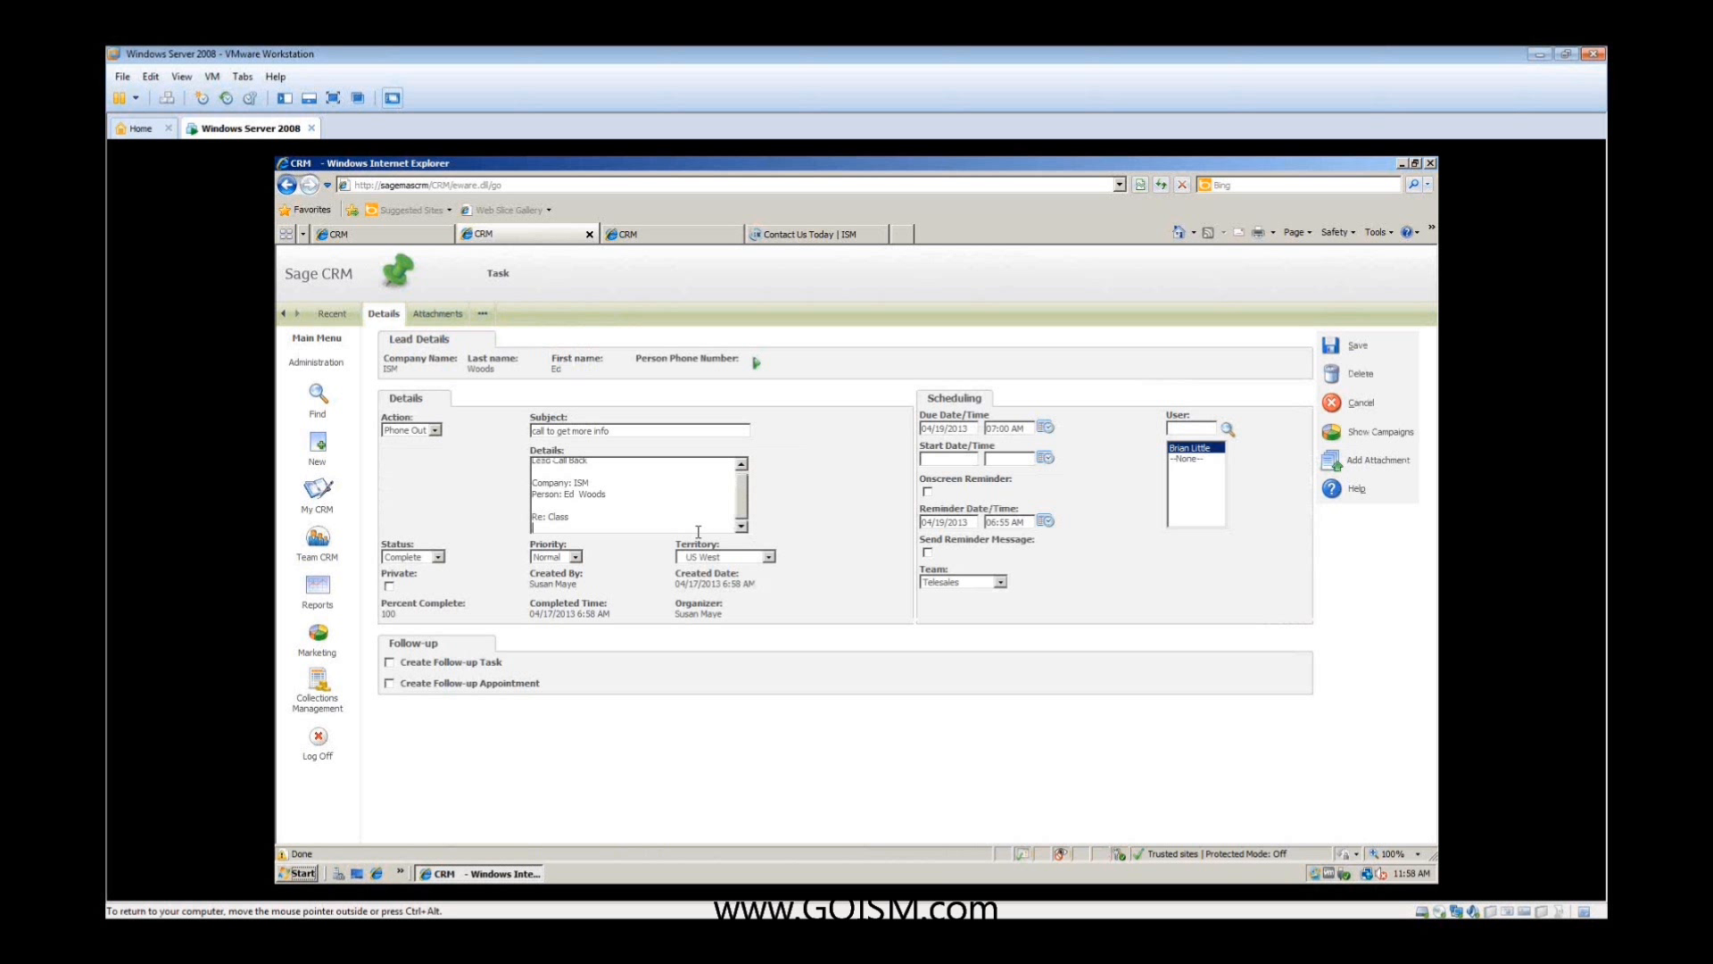
{"action": "type", "text": "sdjfsdjfs"}
{"action": "left_click", "coordinate": [1332, 355]}
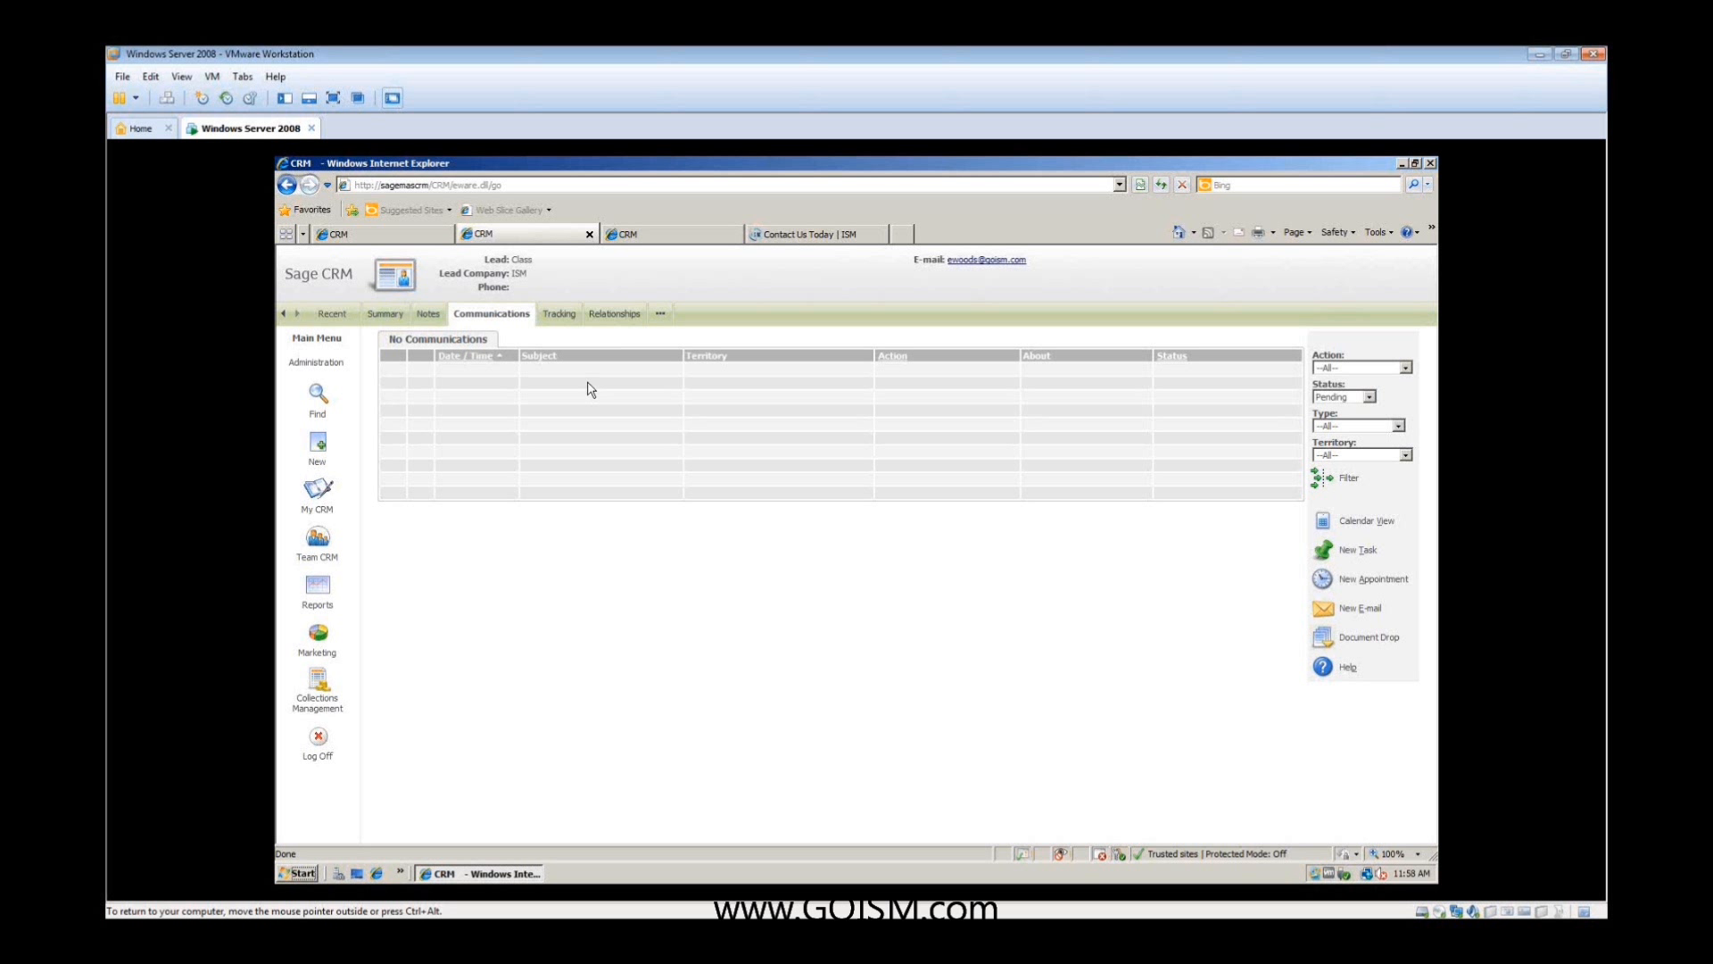
- Filter the lead's communications to show all statuses
{"action": "left_click", "coordinate": [1369, 396]}
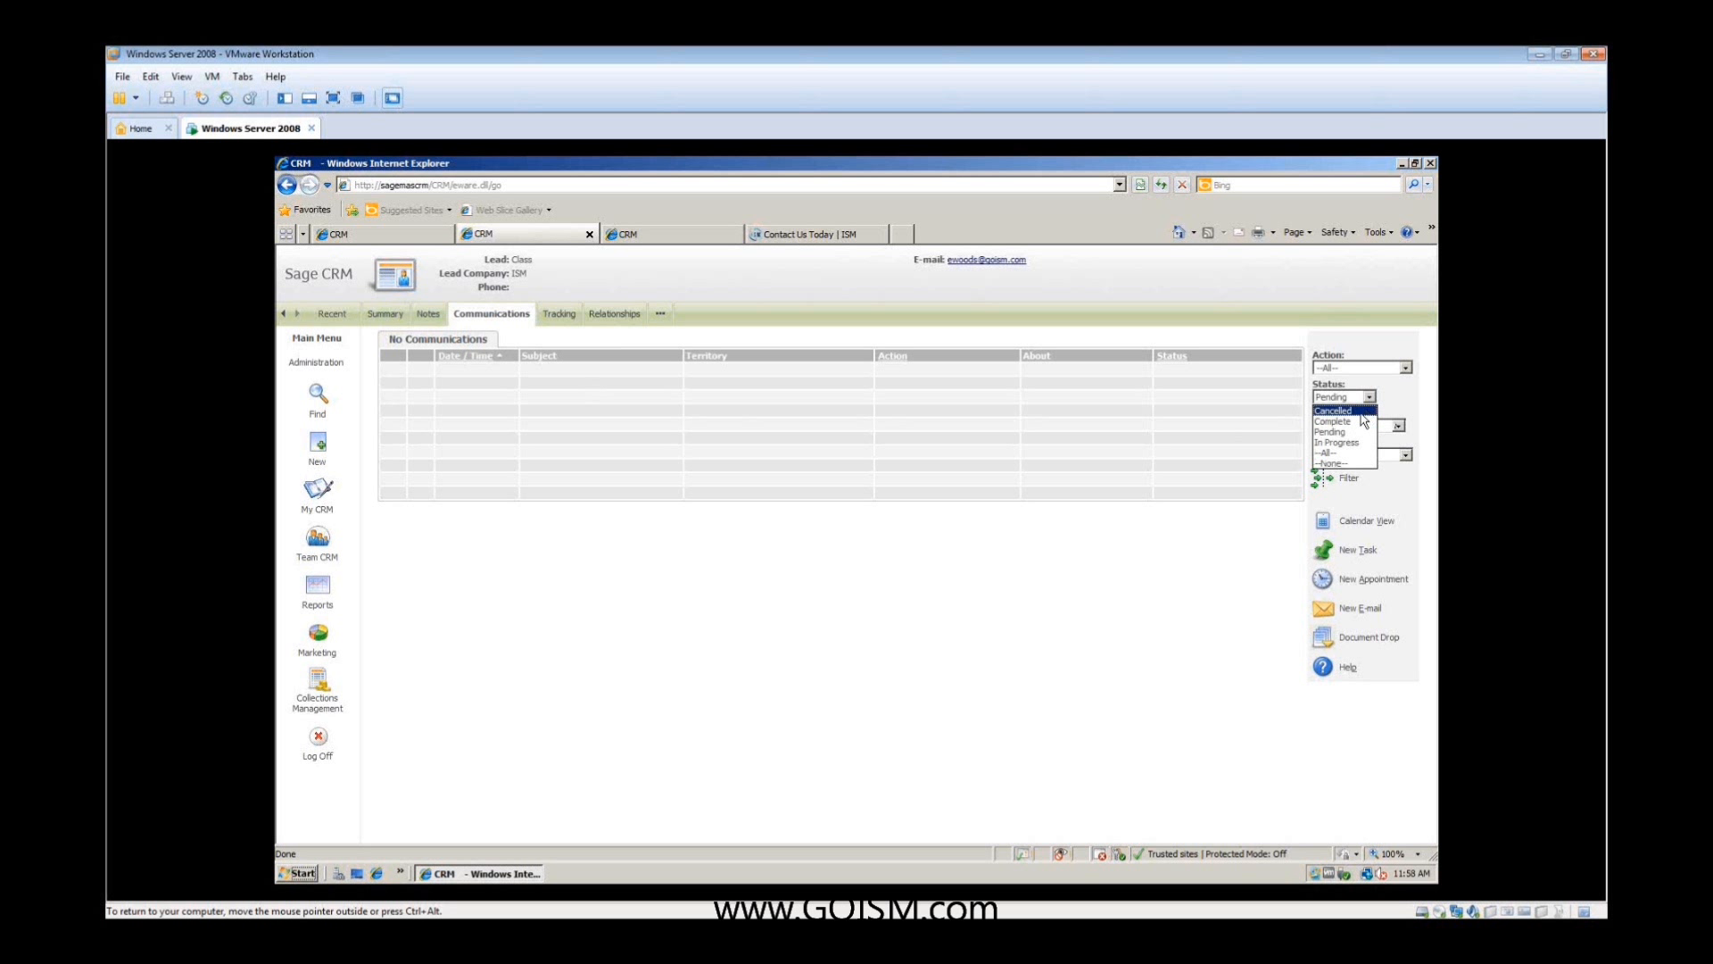
{"action": "left_click", "coordinate": [1355, 453]}
{"action": "left_click", "coordinate": [1341, 479]}
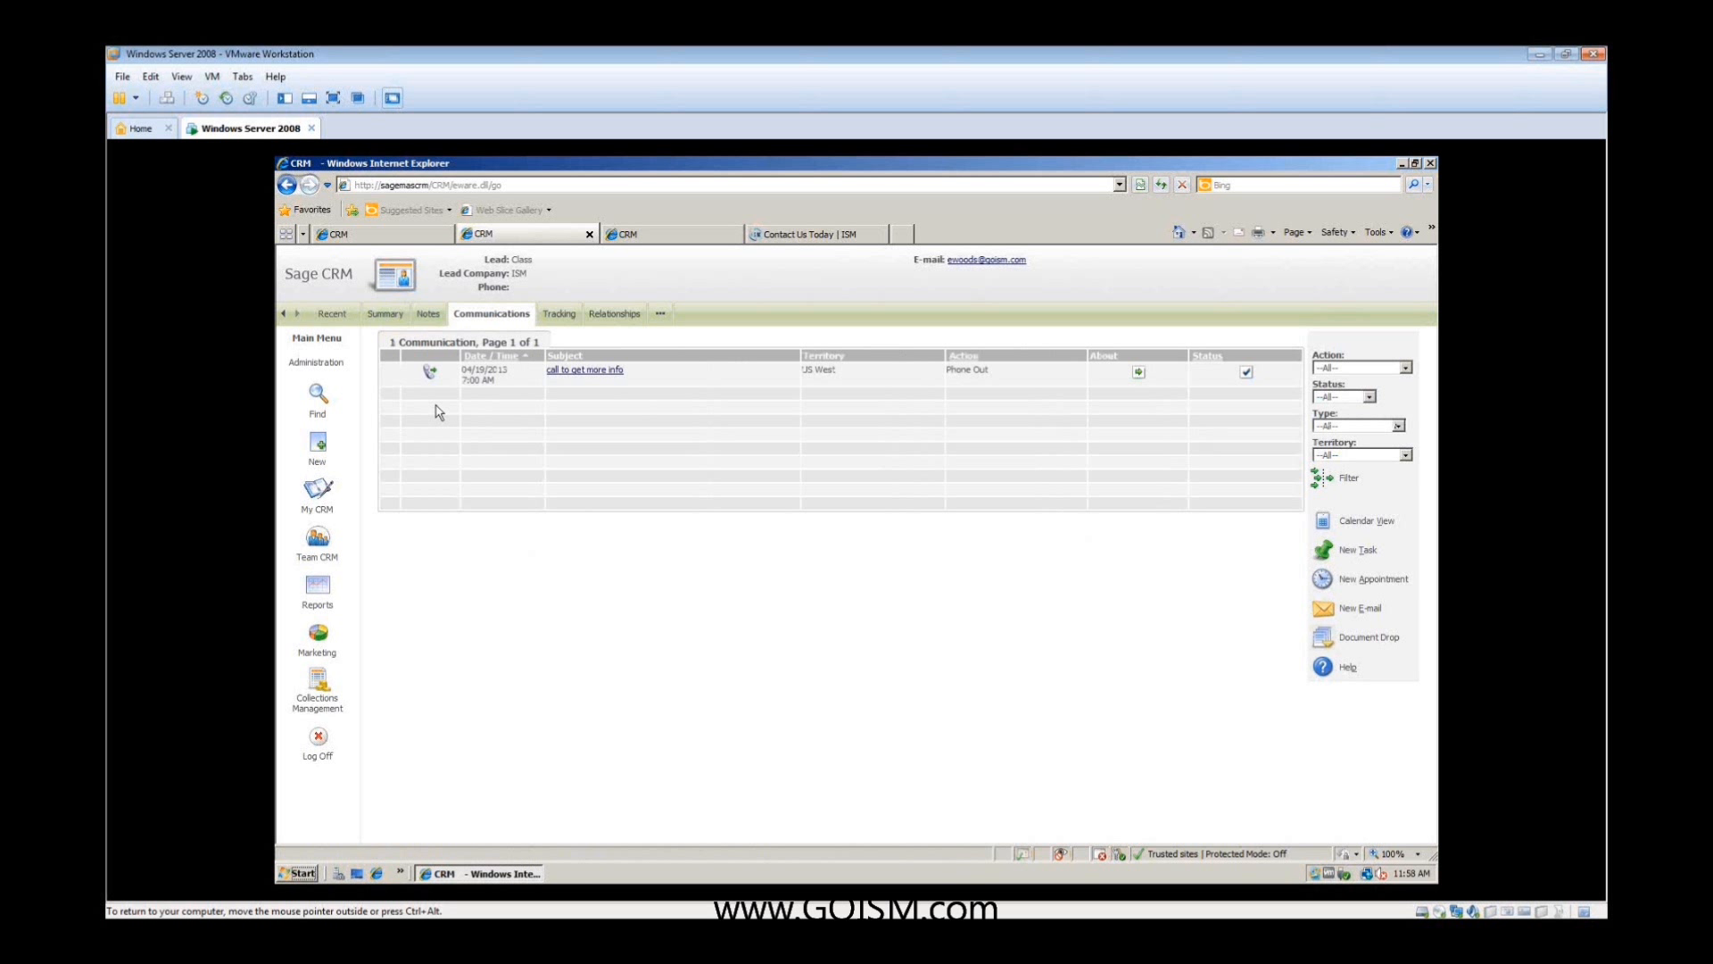
- Rate the "Class" lead A with a decision timeframe of within 1 month and the tracking note "nice company", and save it
{"action": "left_click", "coordinate": [384, 315]}
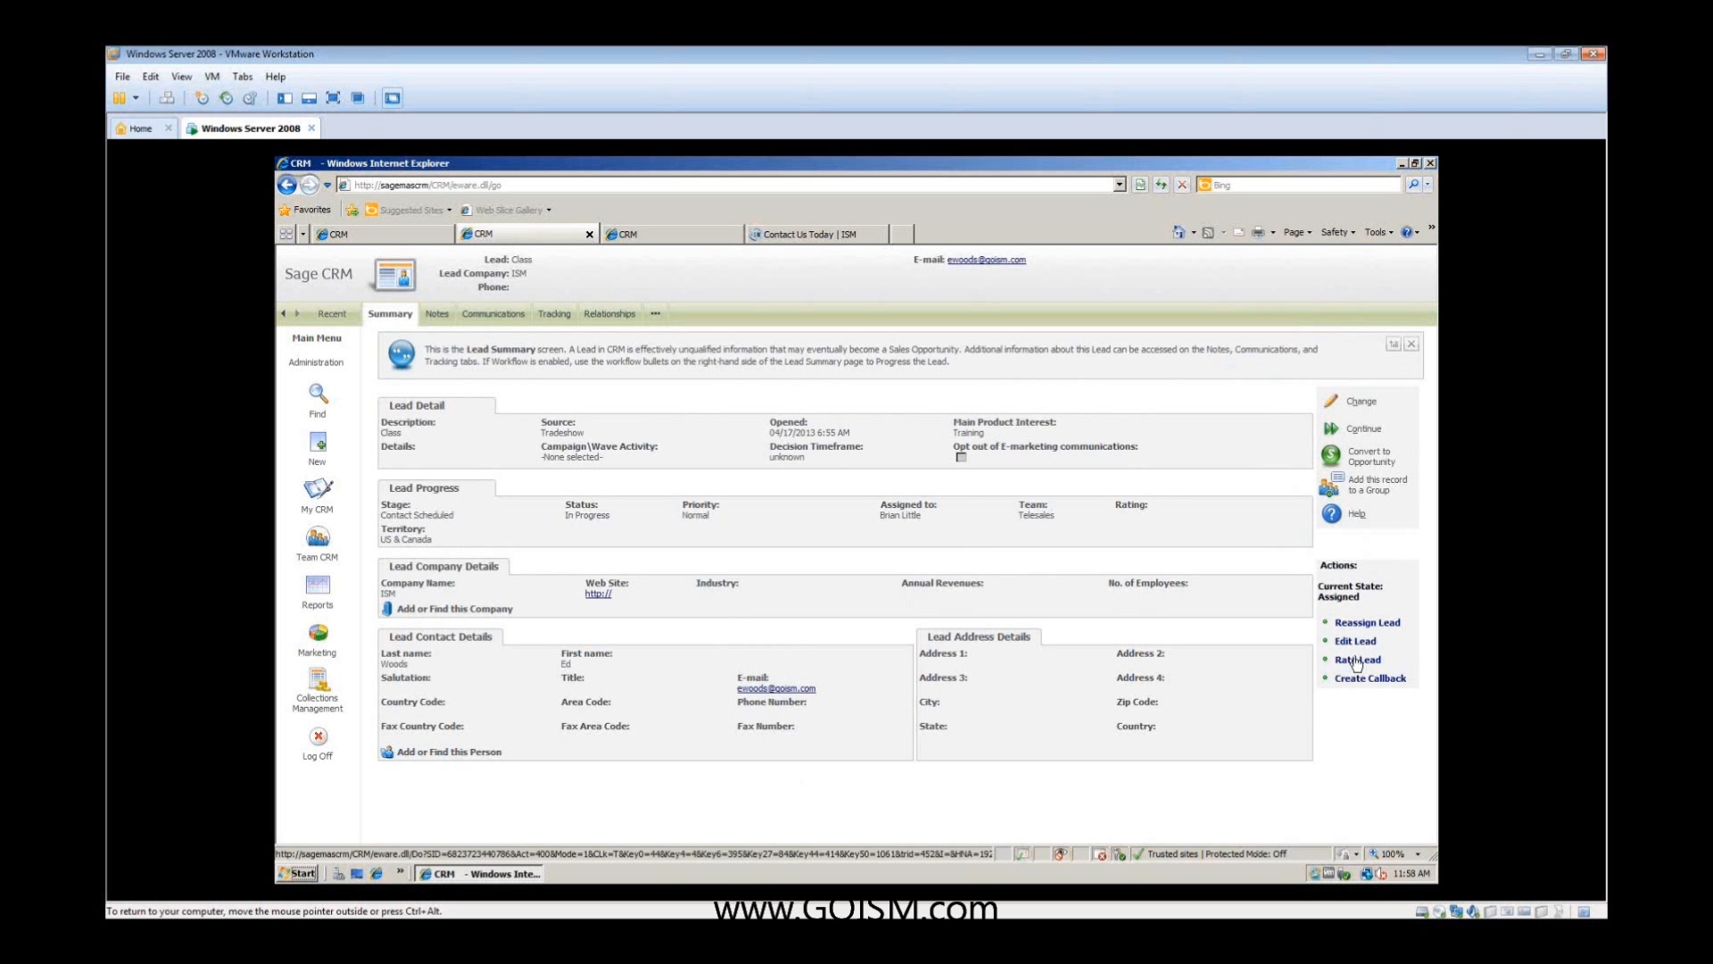
{"action": "left_click", "coordinate": [1358, 660]}
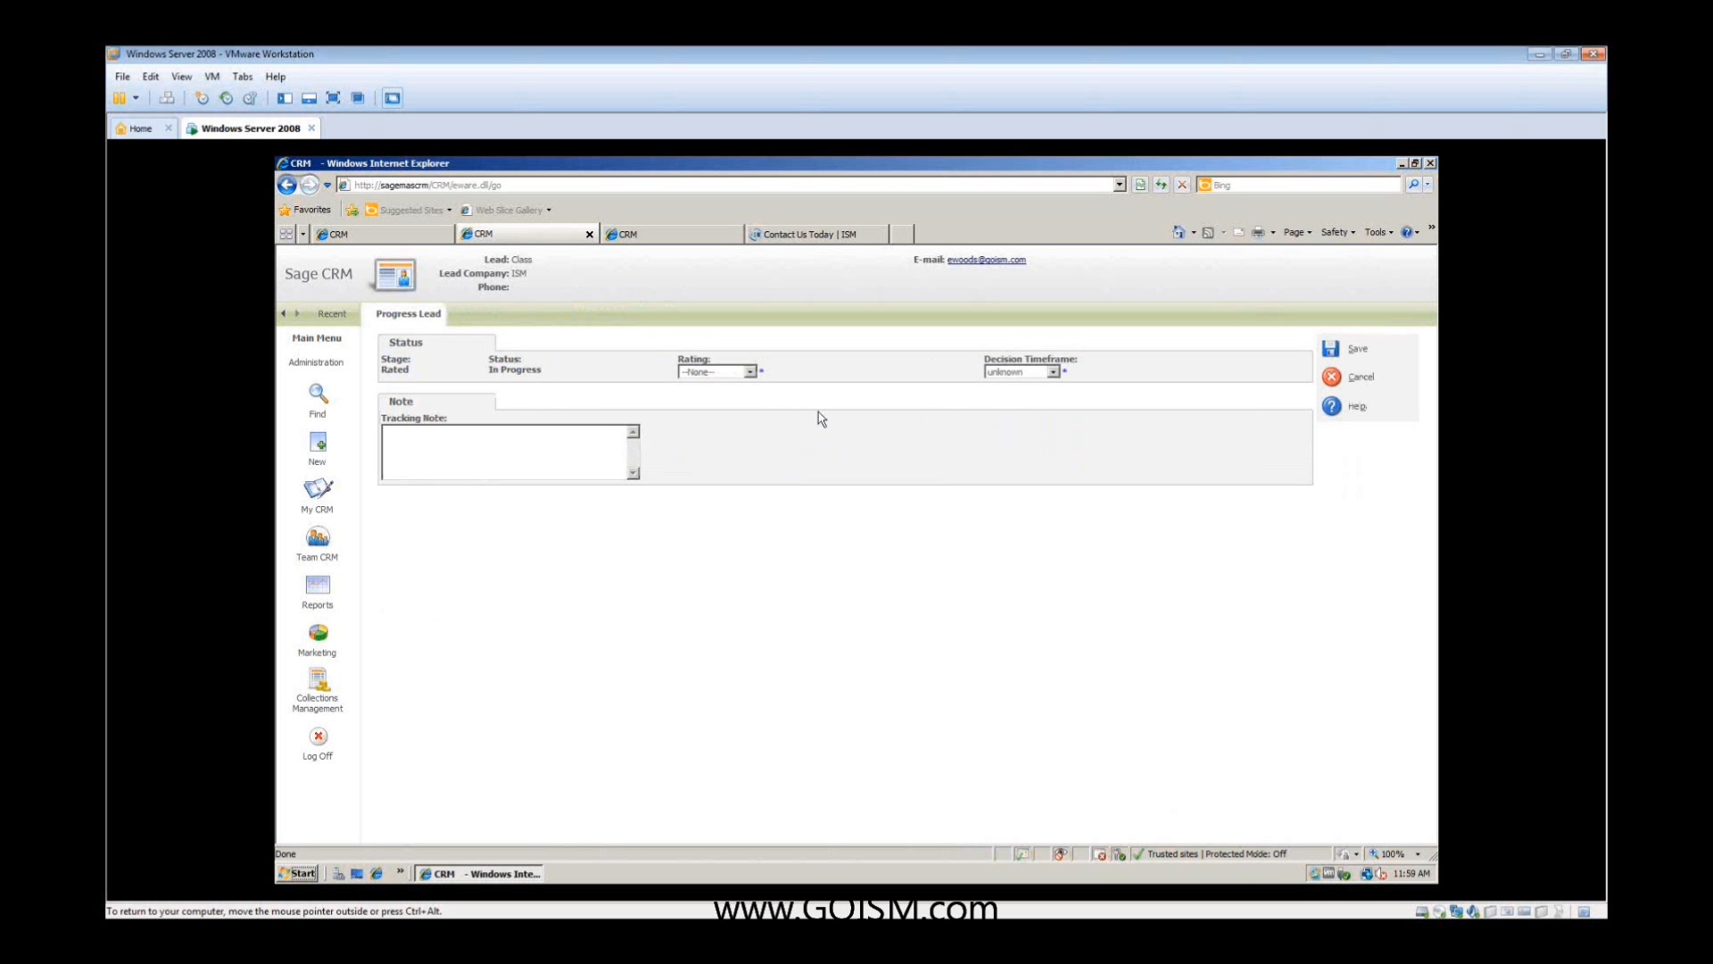
{"action": "left_click", "coordinate": [750, 371]}
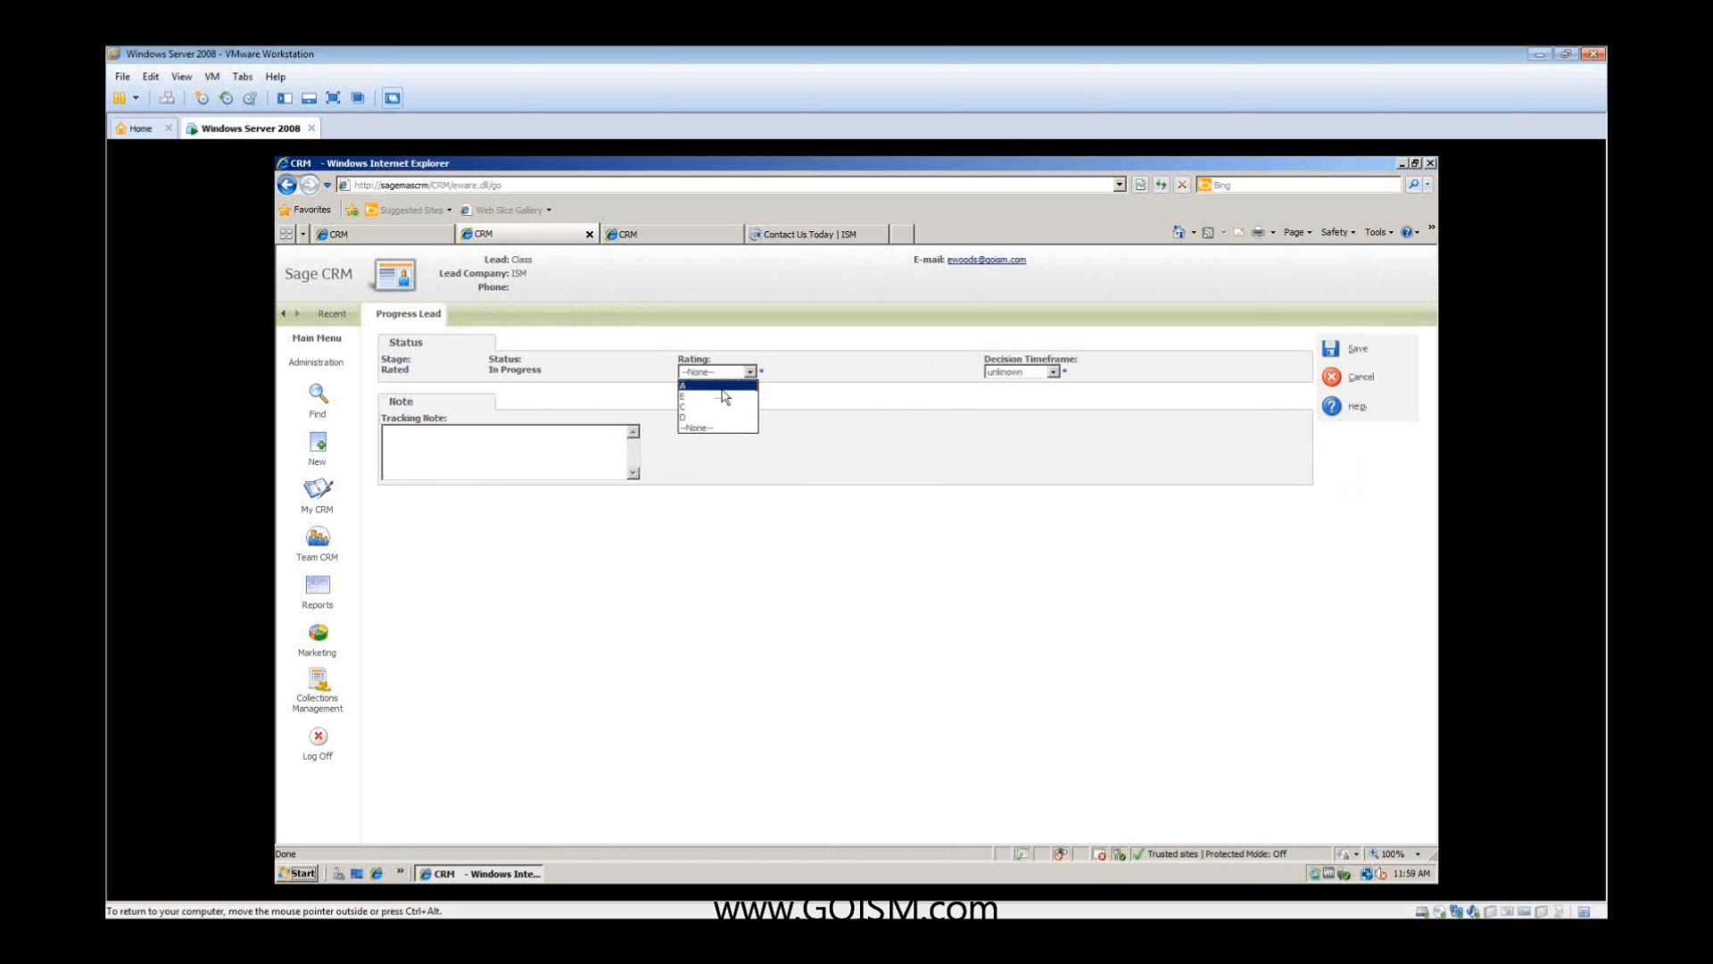
{"action": "left_click", "coordinate": [724, 394]}
{"action": "left_click", "coordinate": [1053, 374]}
{"action": "left_click", "coordinate": [1028, 393]}
{"action": "left_click", "coordinate": [549, 453]}
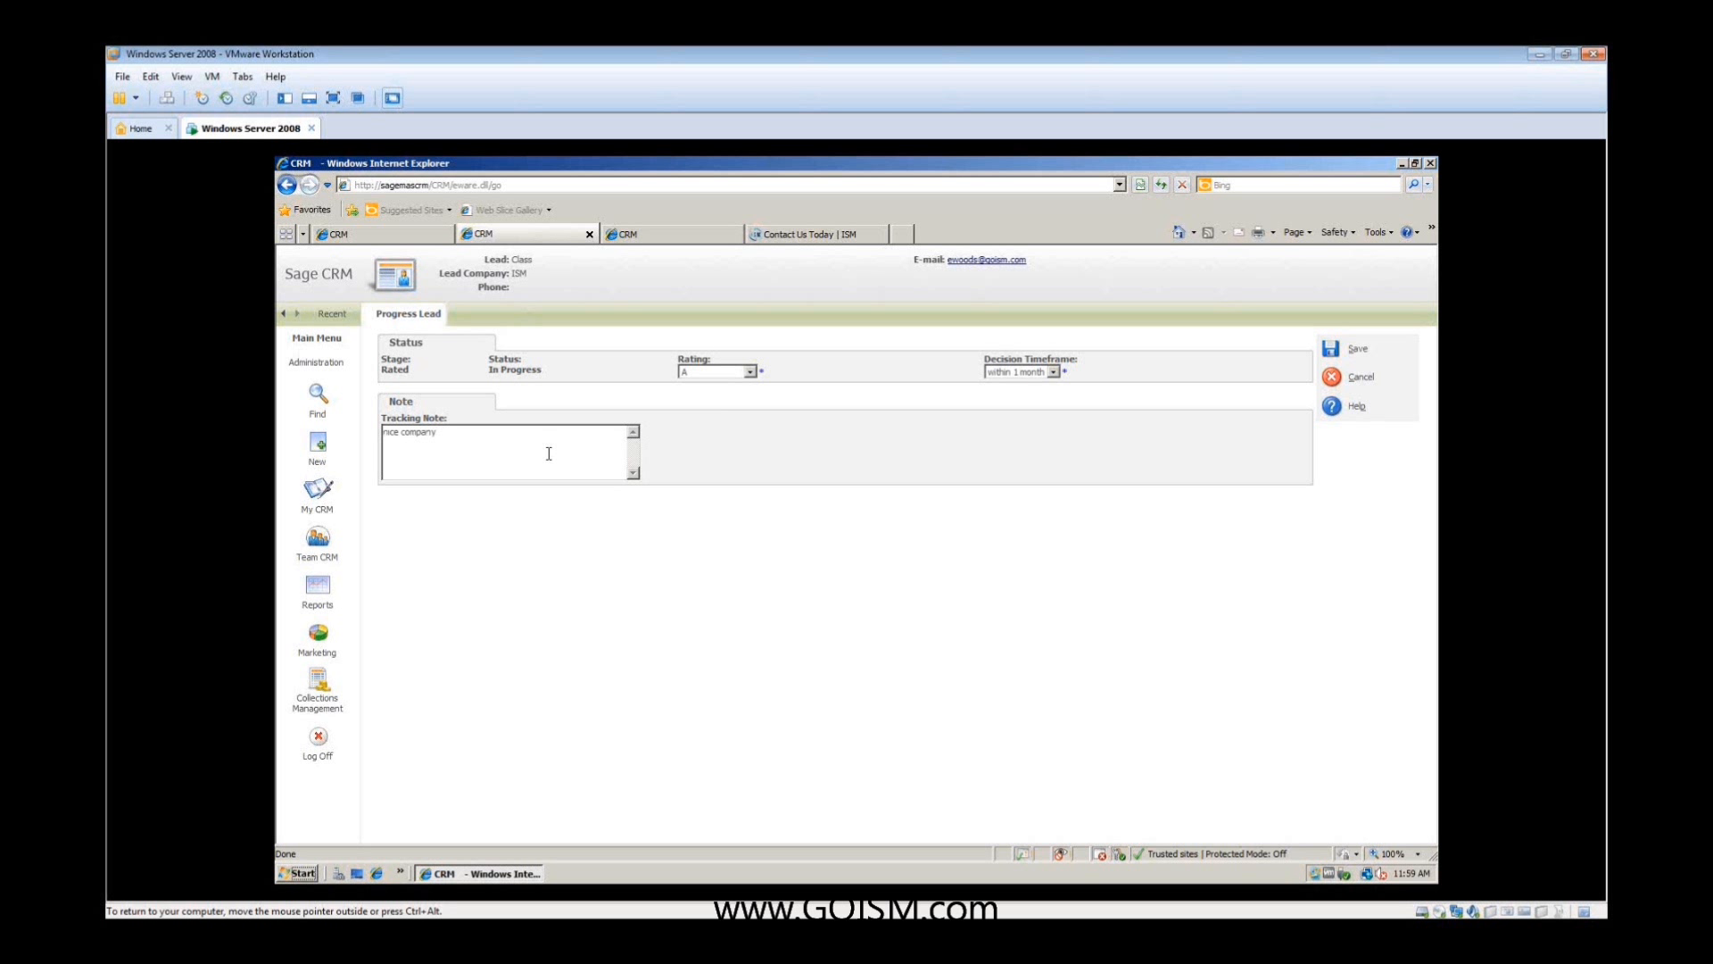
{"action": "left_click", "coordinate": [1332, 347]}
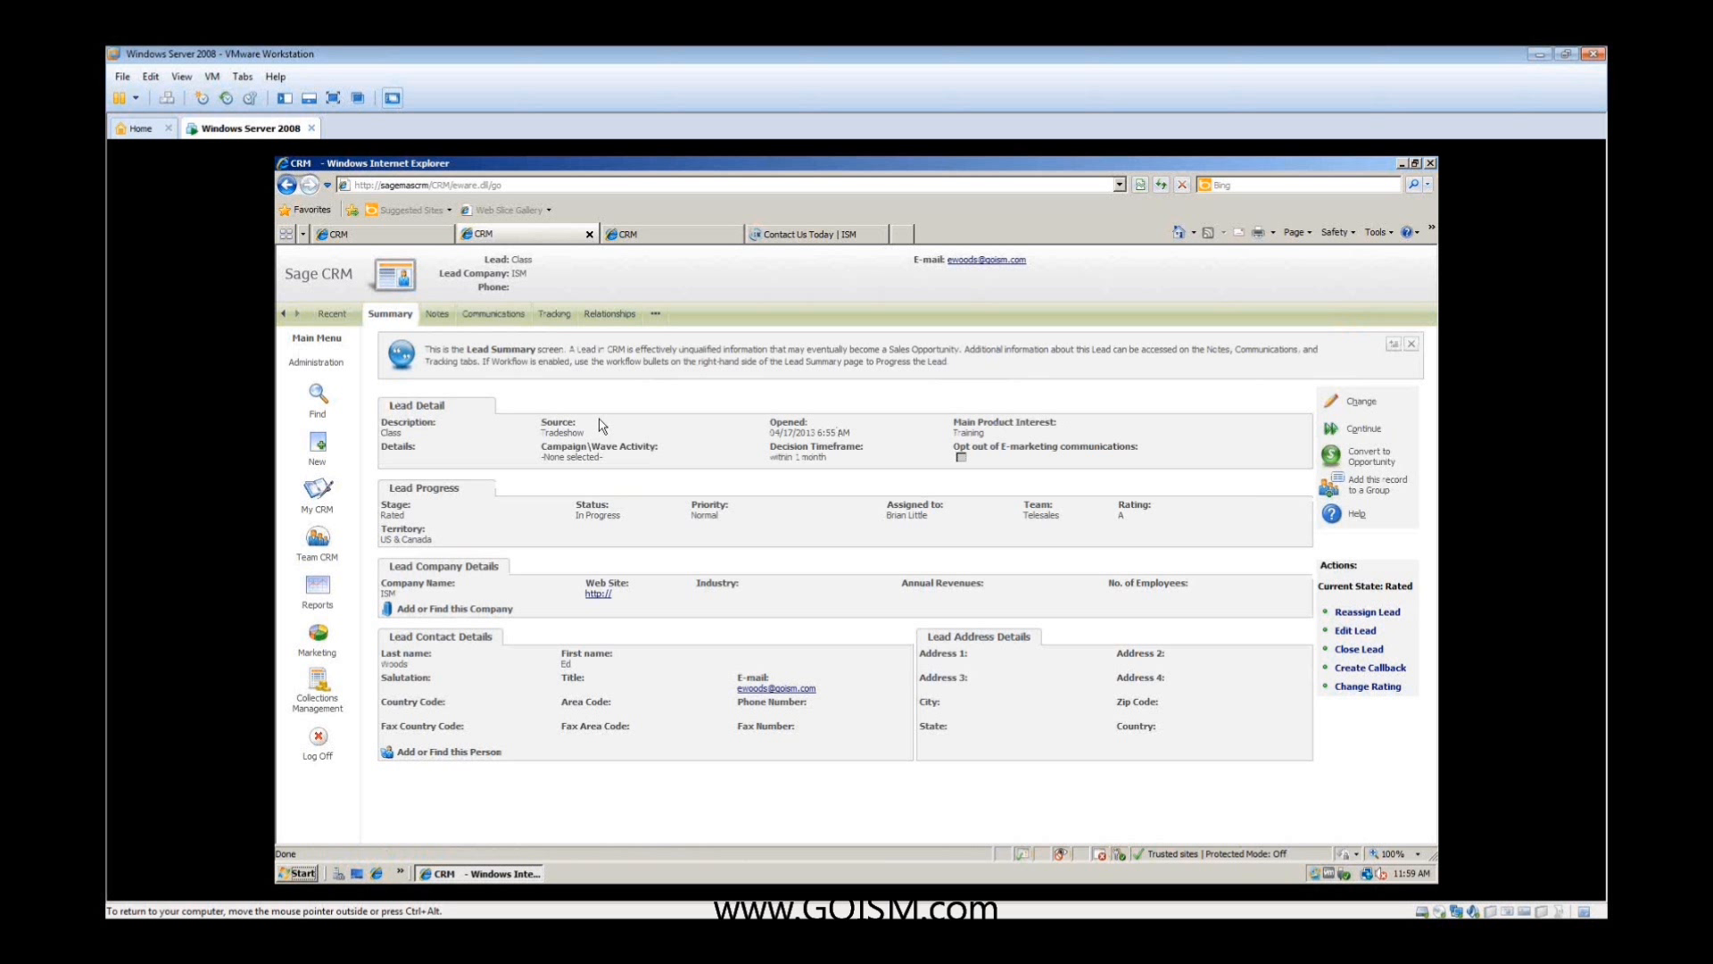
- Review the lead's tracking history, checking the creation date and duration of each stage
{"action": "left_click", "coordinate": [554, 319]}
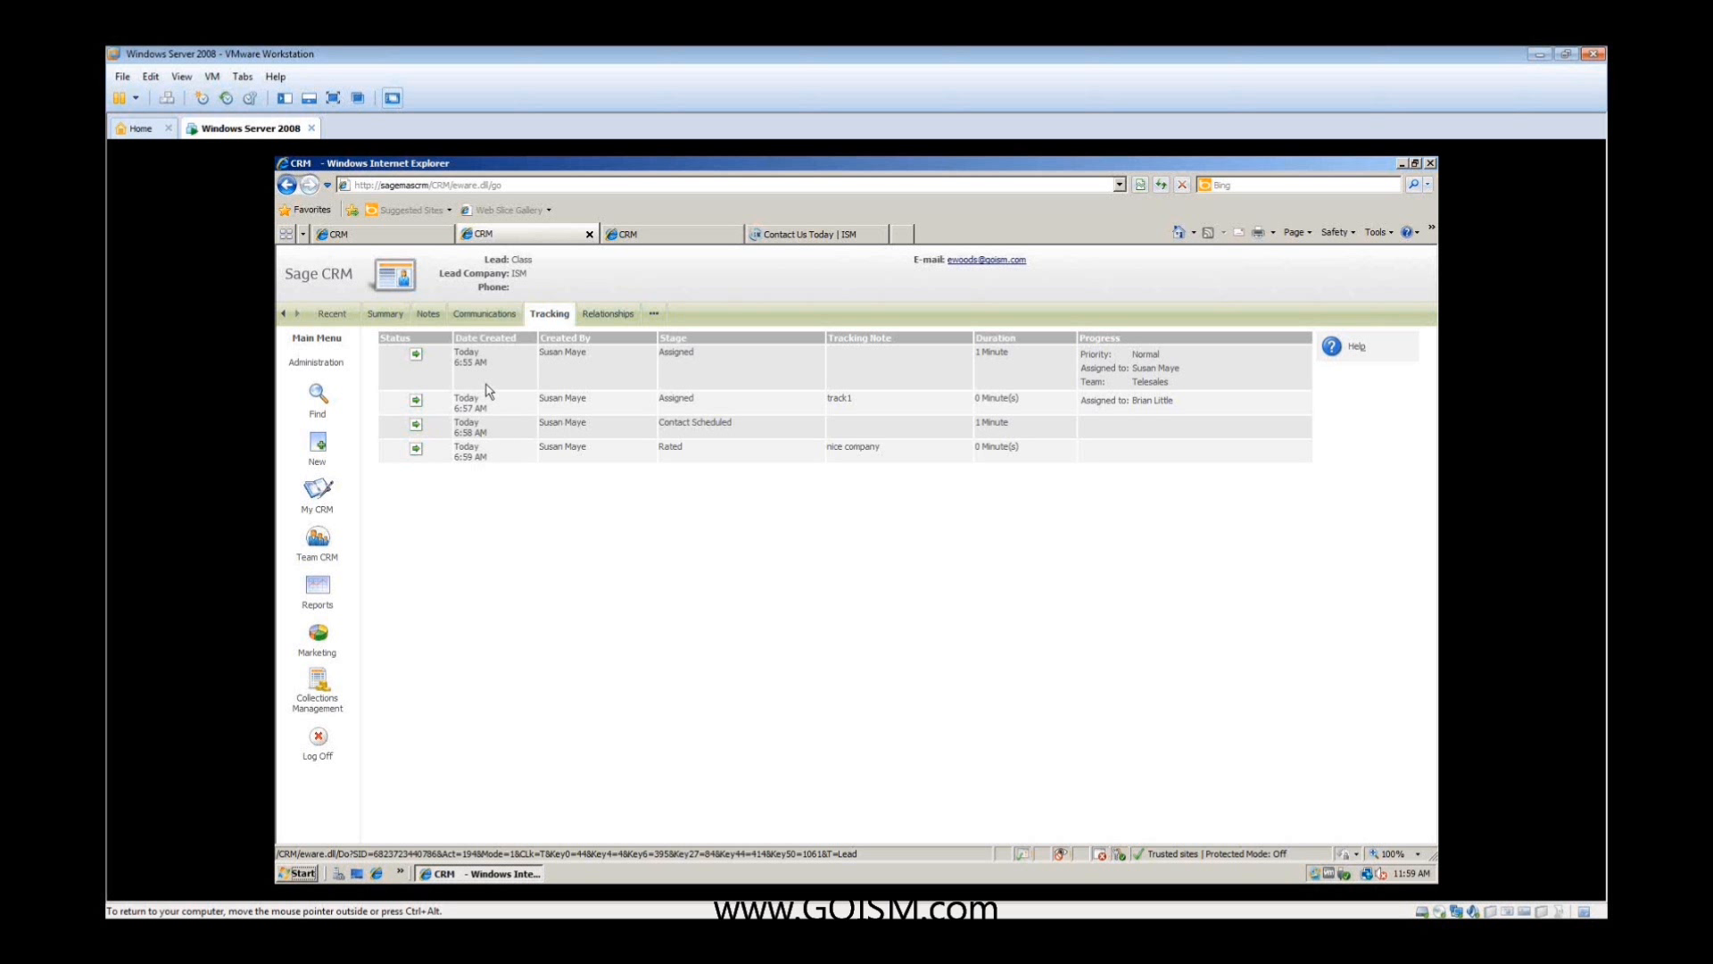
{"action": "left_click_drag", "start_coordinate": [456, 351], "coordinate": [492, 362]}
{"action": "left_click_drag", "start_coordinate": [1016, 355], "coordinate": [973, 448]}
- View the list of workflows under Advanced Customization in the administrator session
{"action": "left_click", "coordinate": [361, 234]}
{"action": "left_click", "coordinate": [325, 507]}
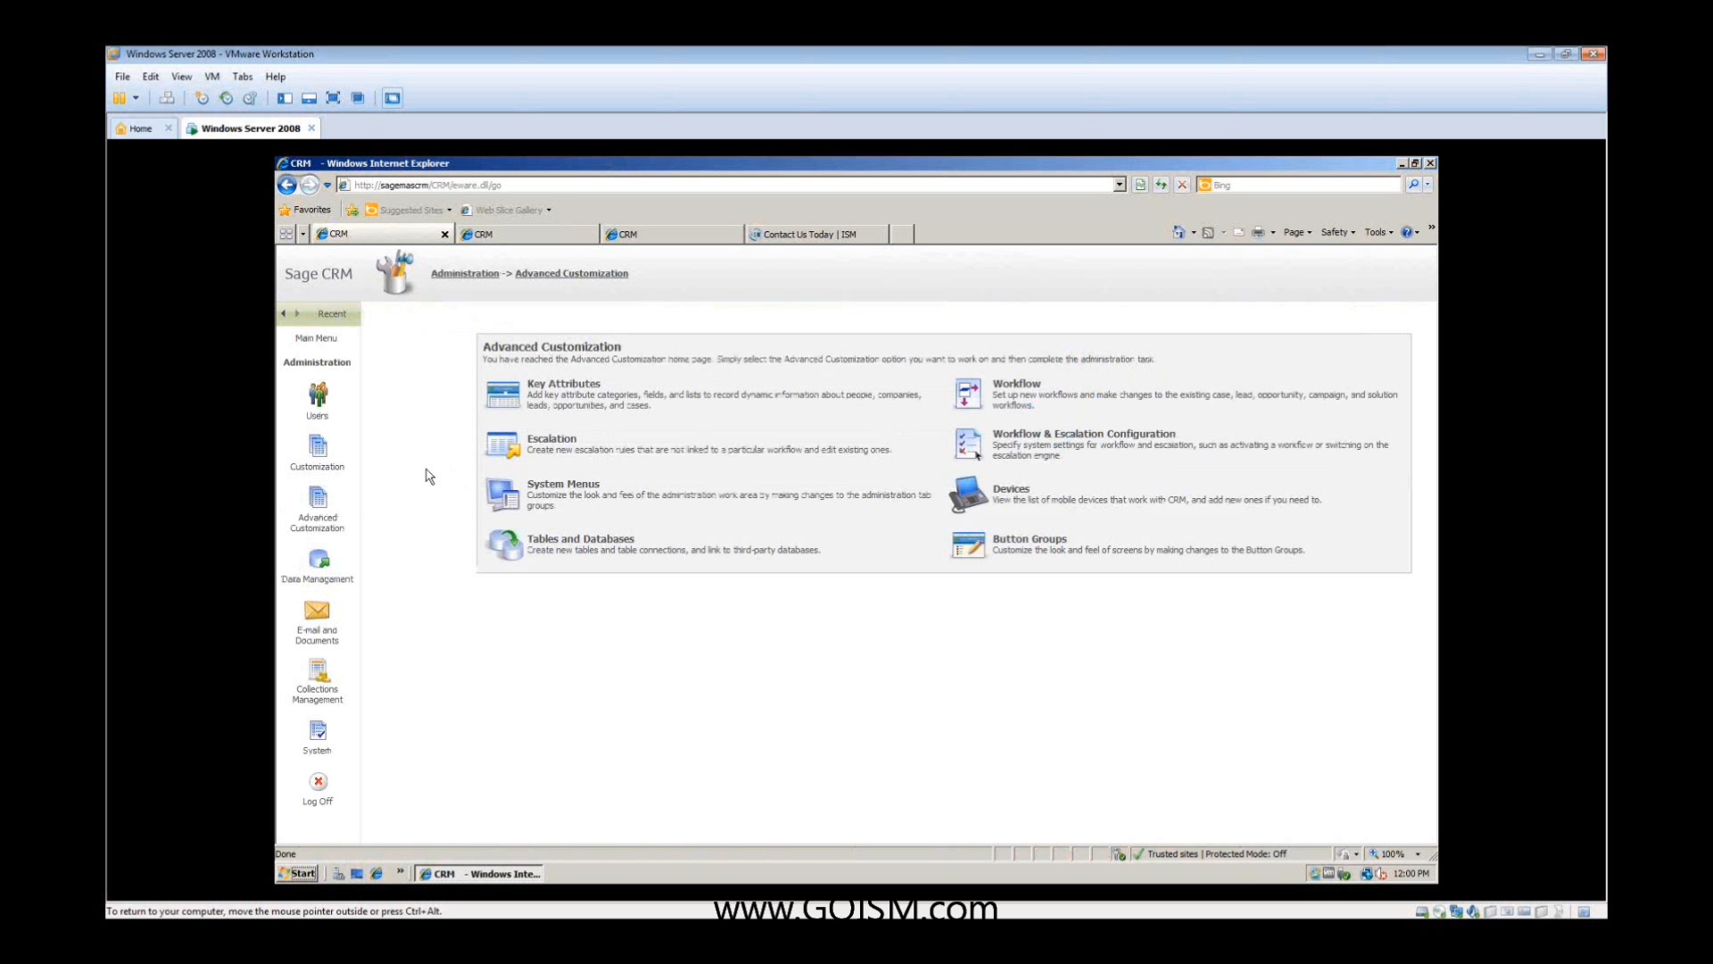
{"action": "left_click", "coordinate": [334, 450]}
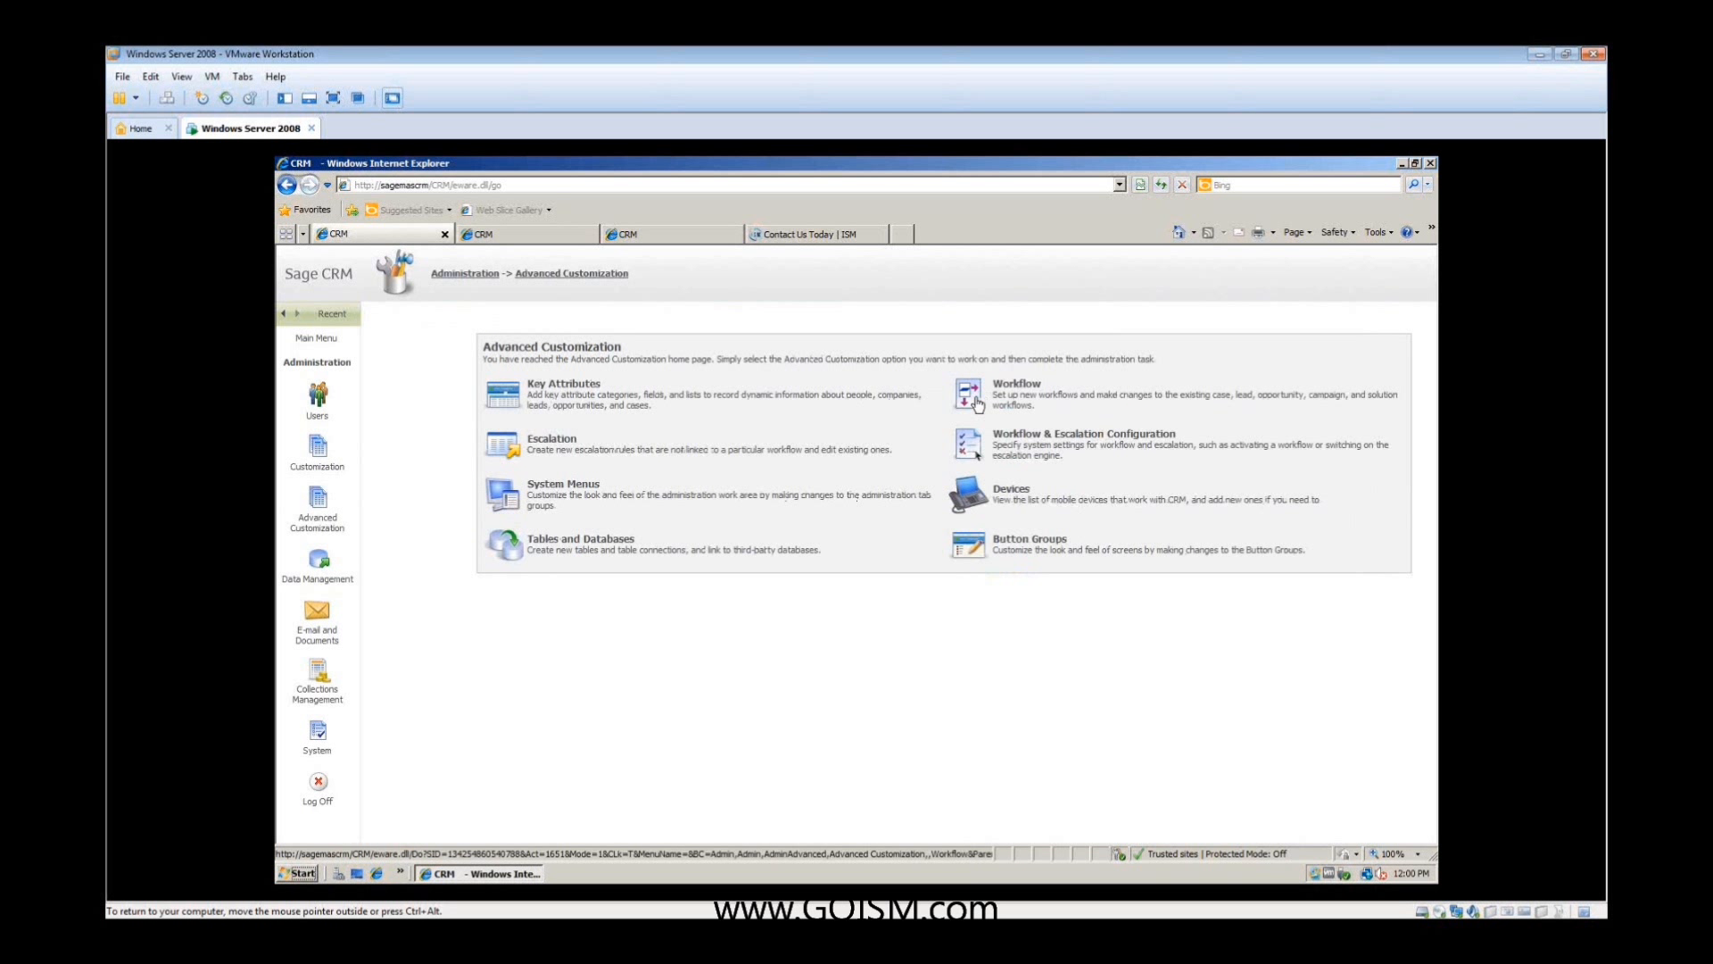
{"action": "left_click", "coordinate": [985, 407]}
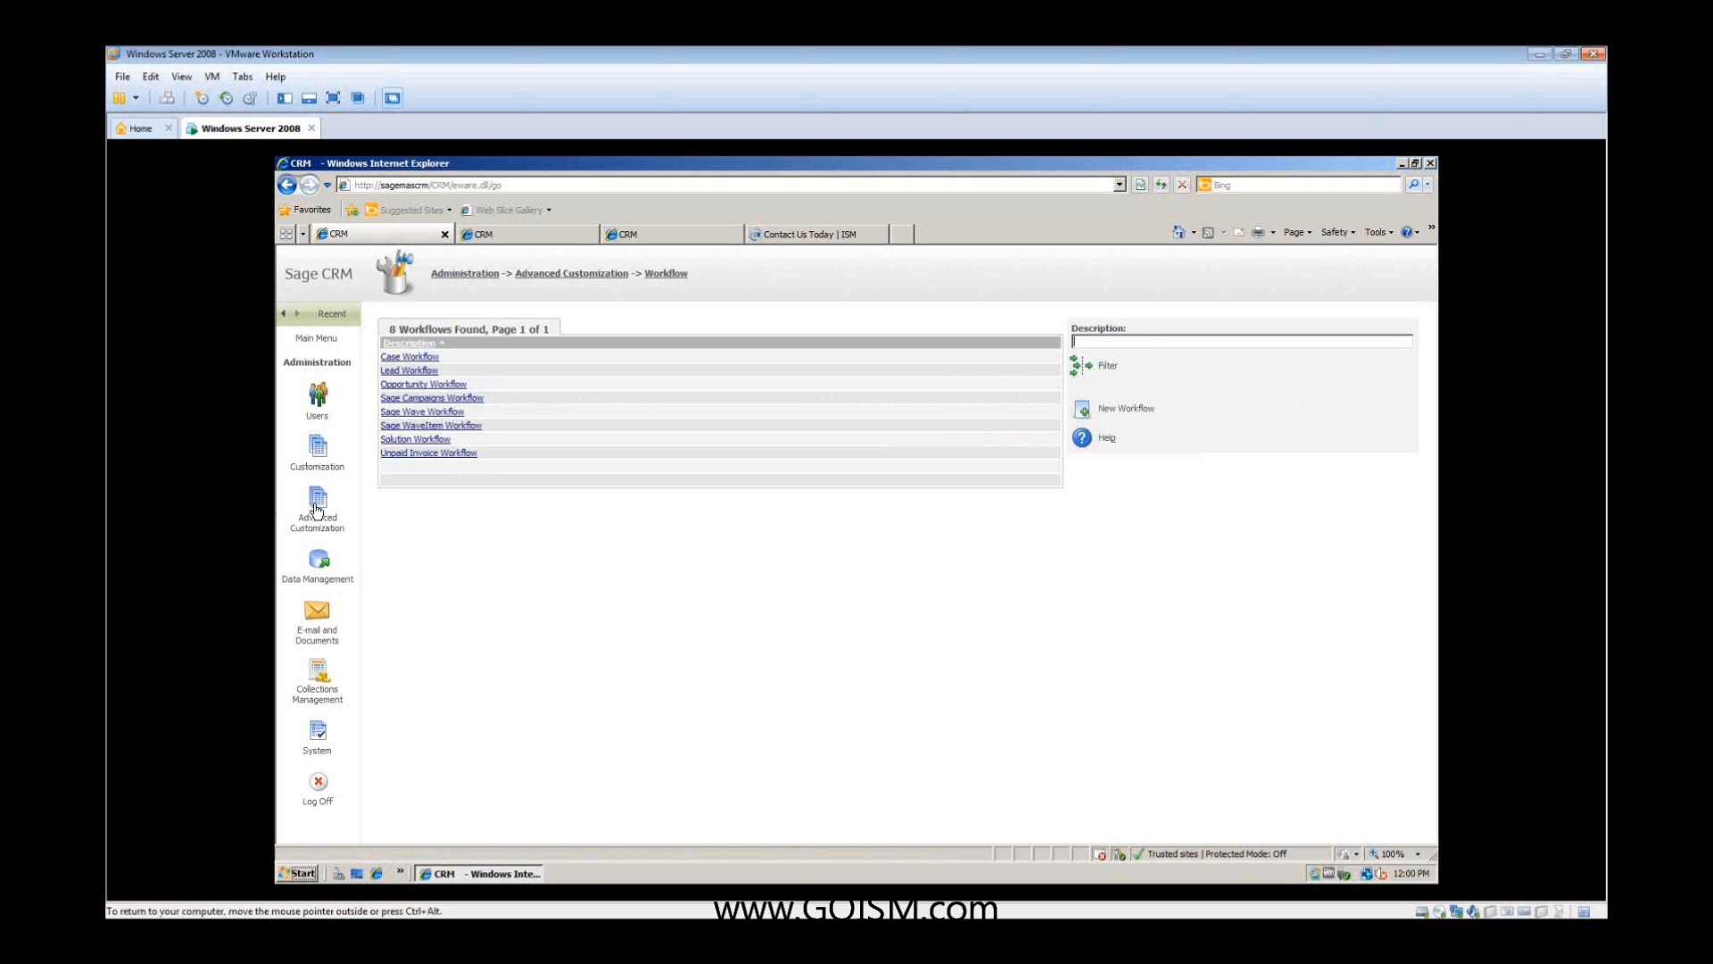
- Examine the "Account Synch error notification" escalation rule and the action types available for it, leaving without adding an action
{"action": "left_click", "coordinate": [363, 512]}
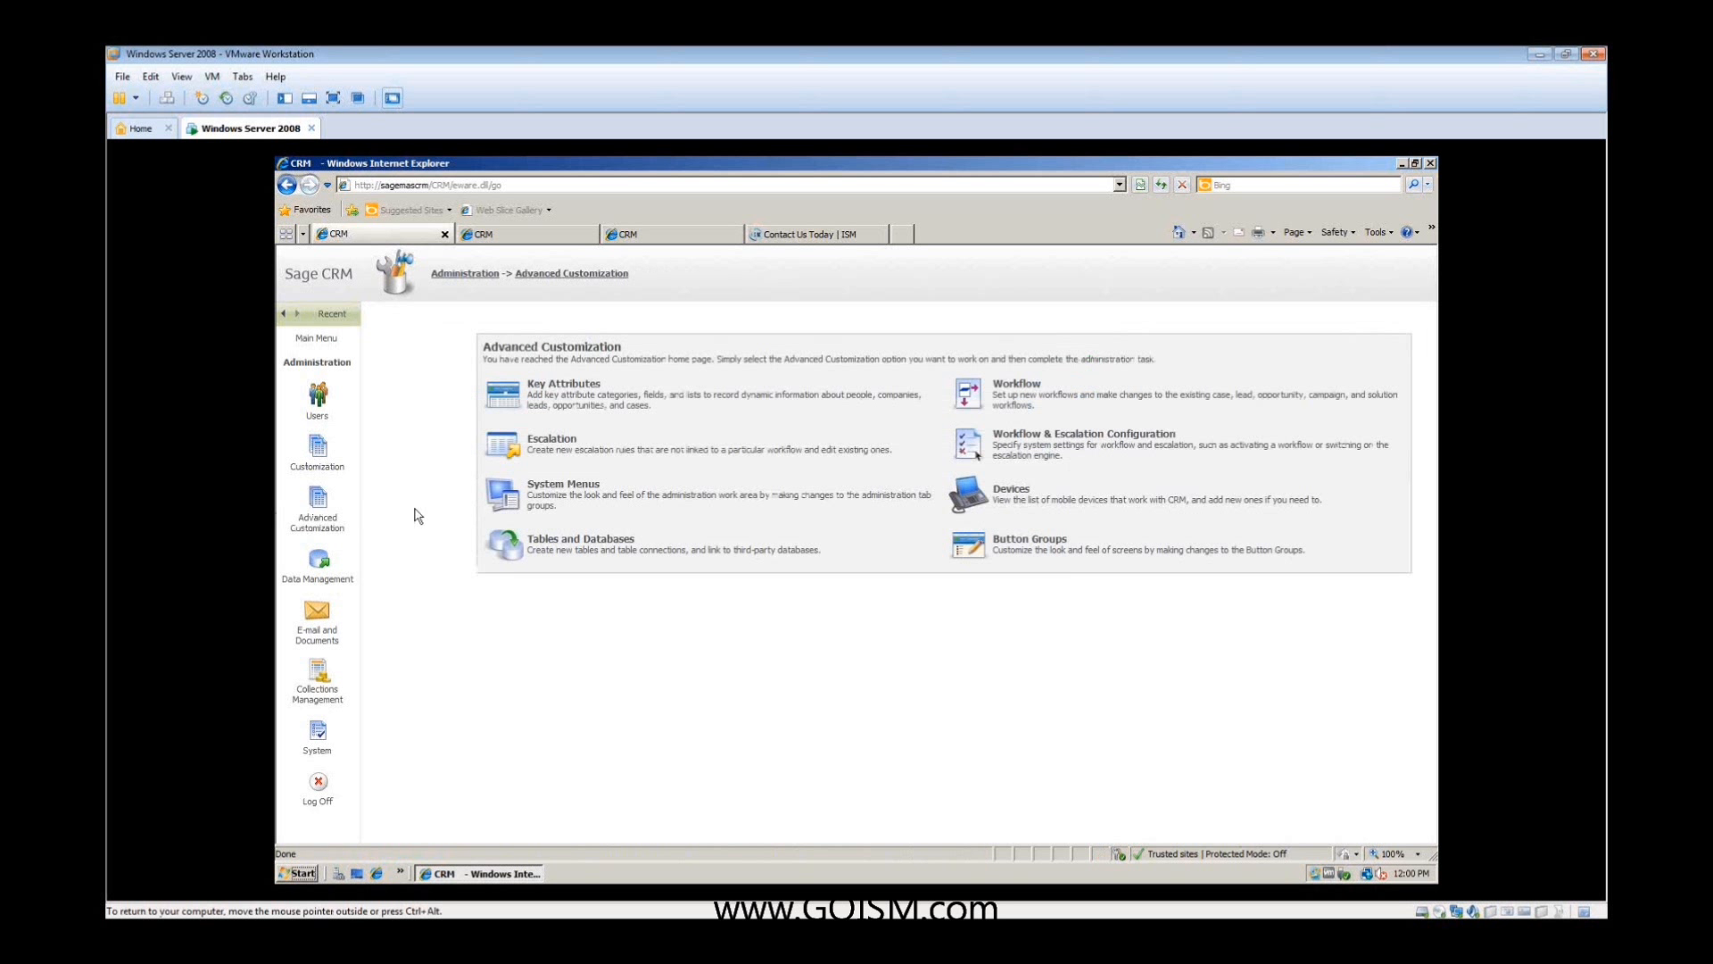
{"action": "left_click", "coordinate": [492, 448]}
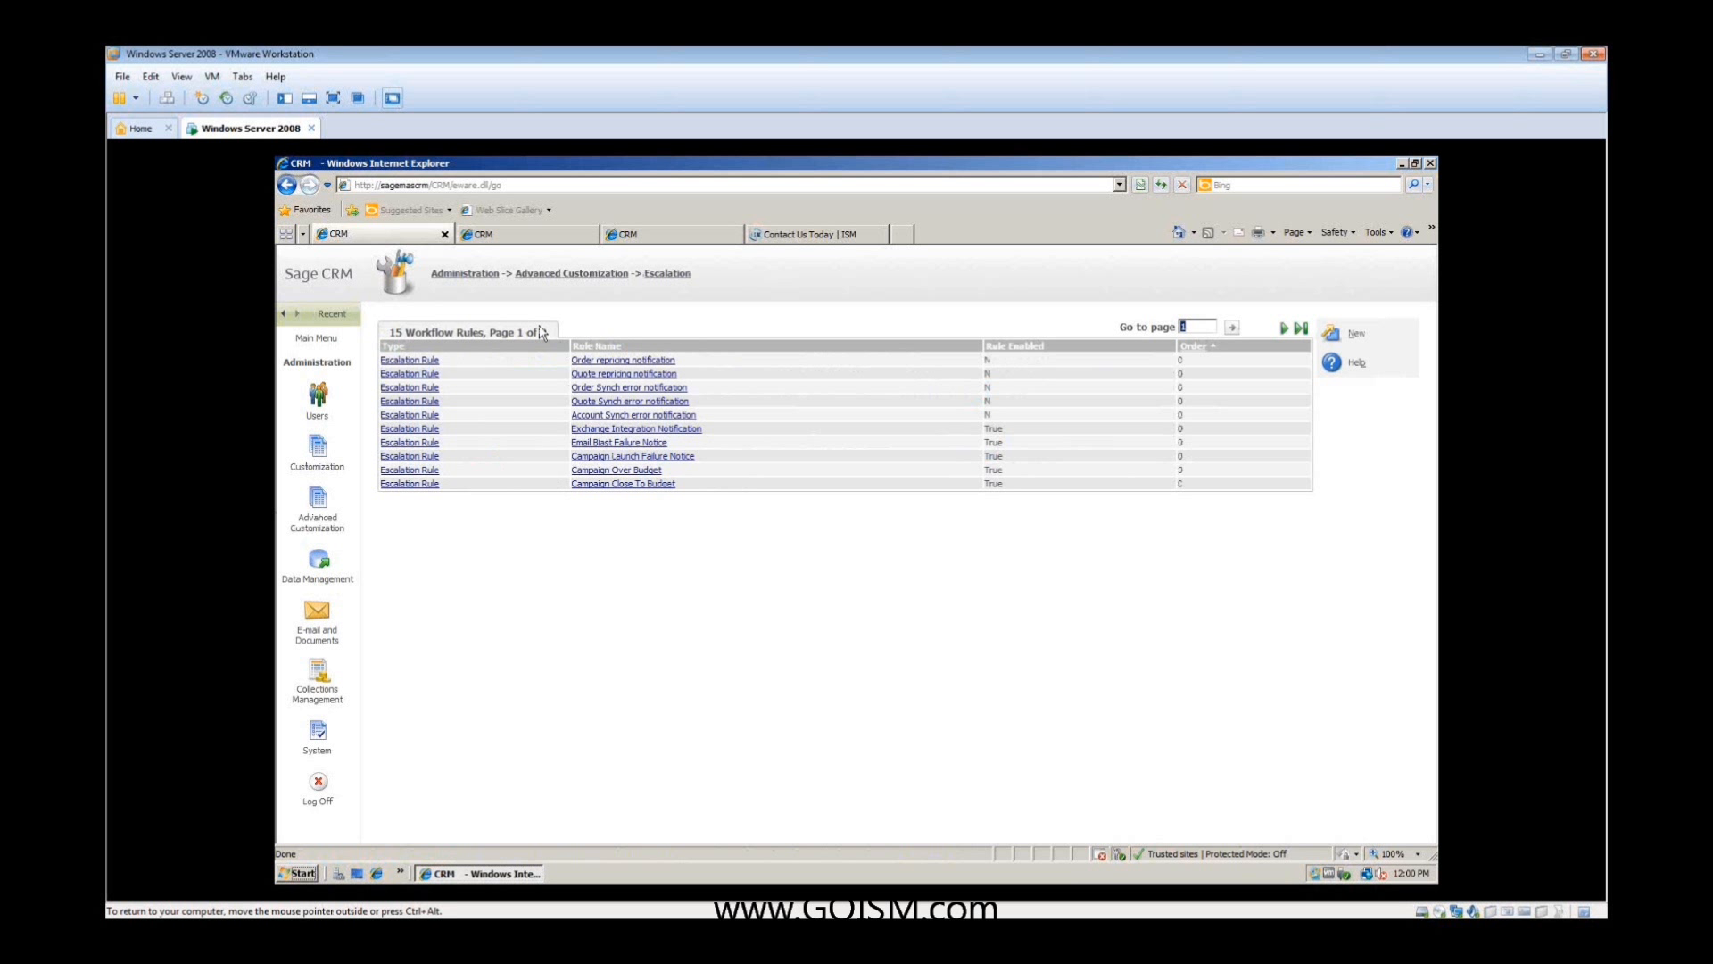
{"action": "left_click", "coordinate": [609, 415]}
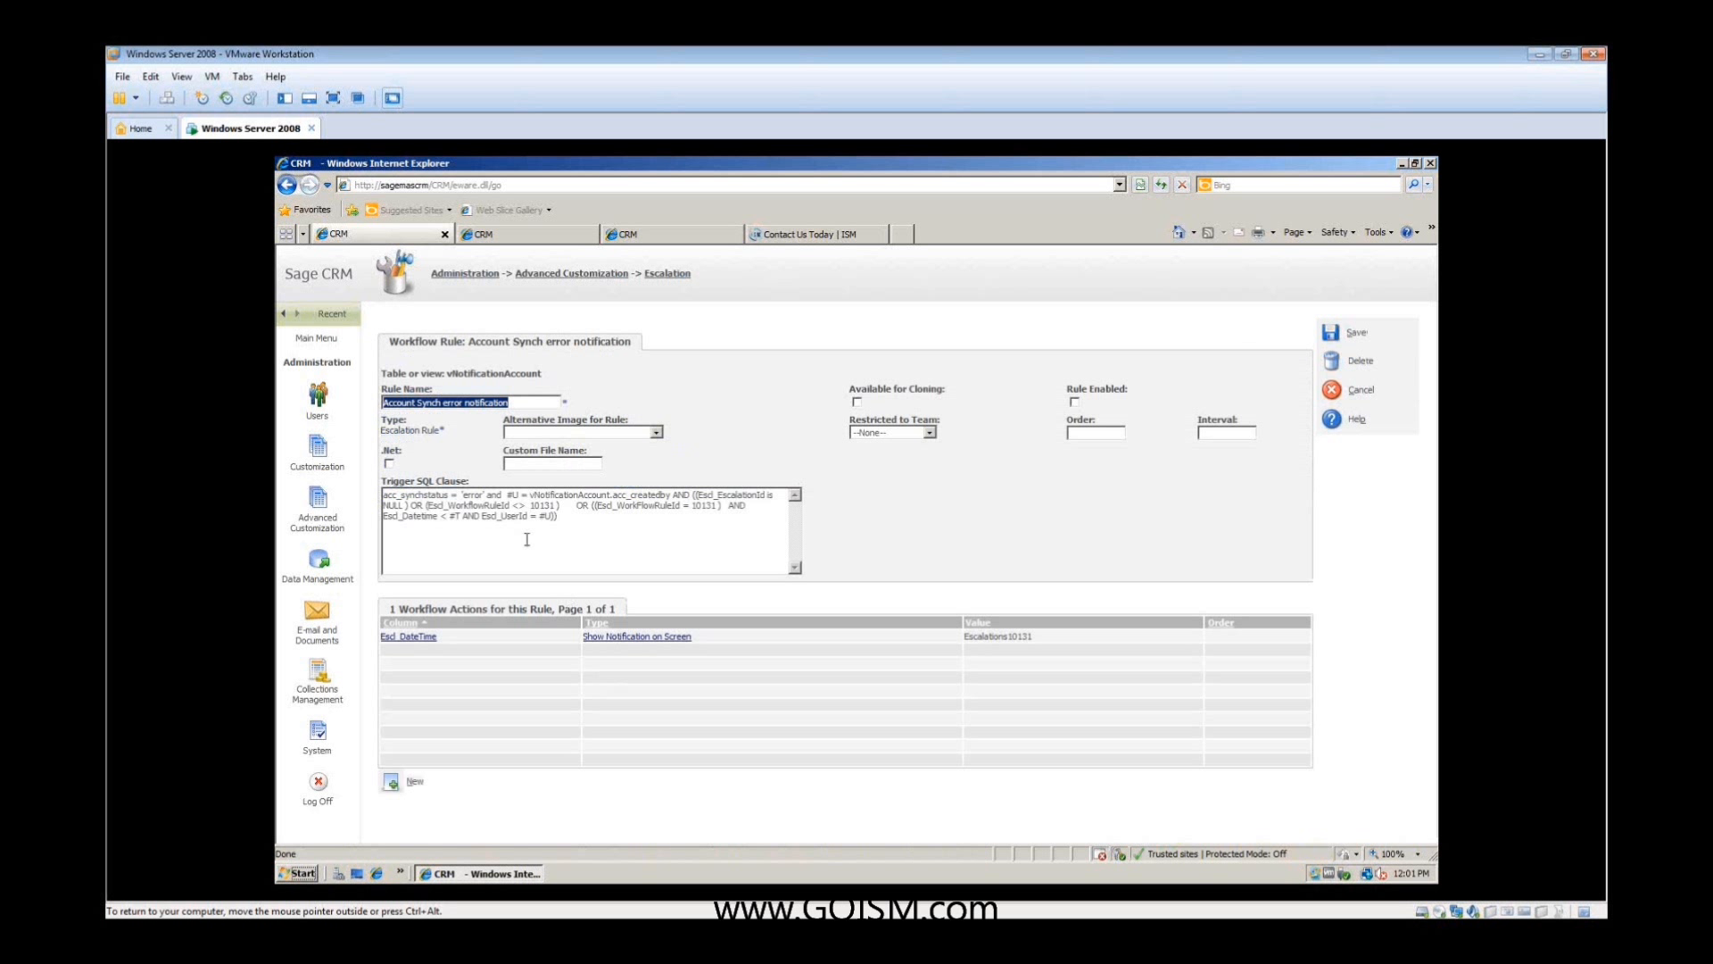
{"action": "left_click", "coordinate": [411, 781]}
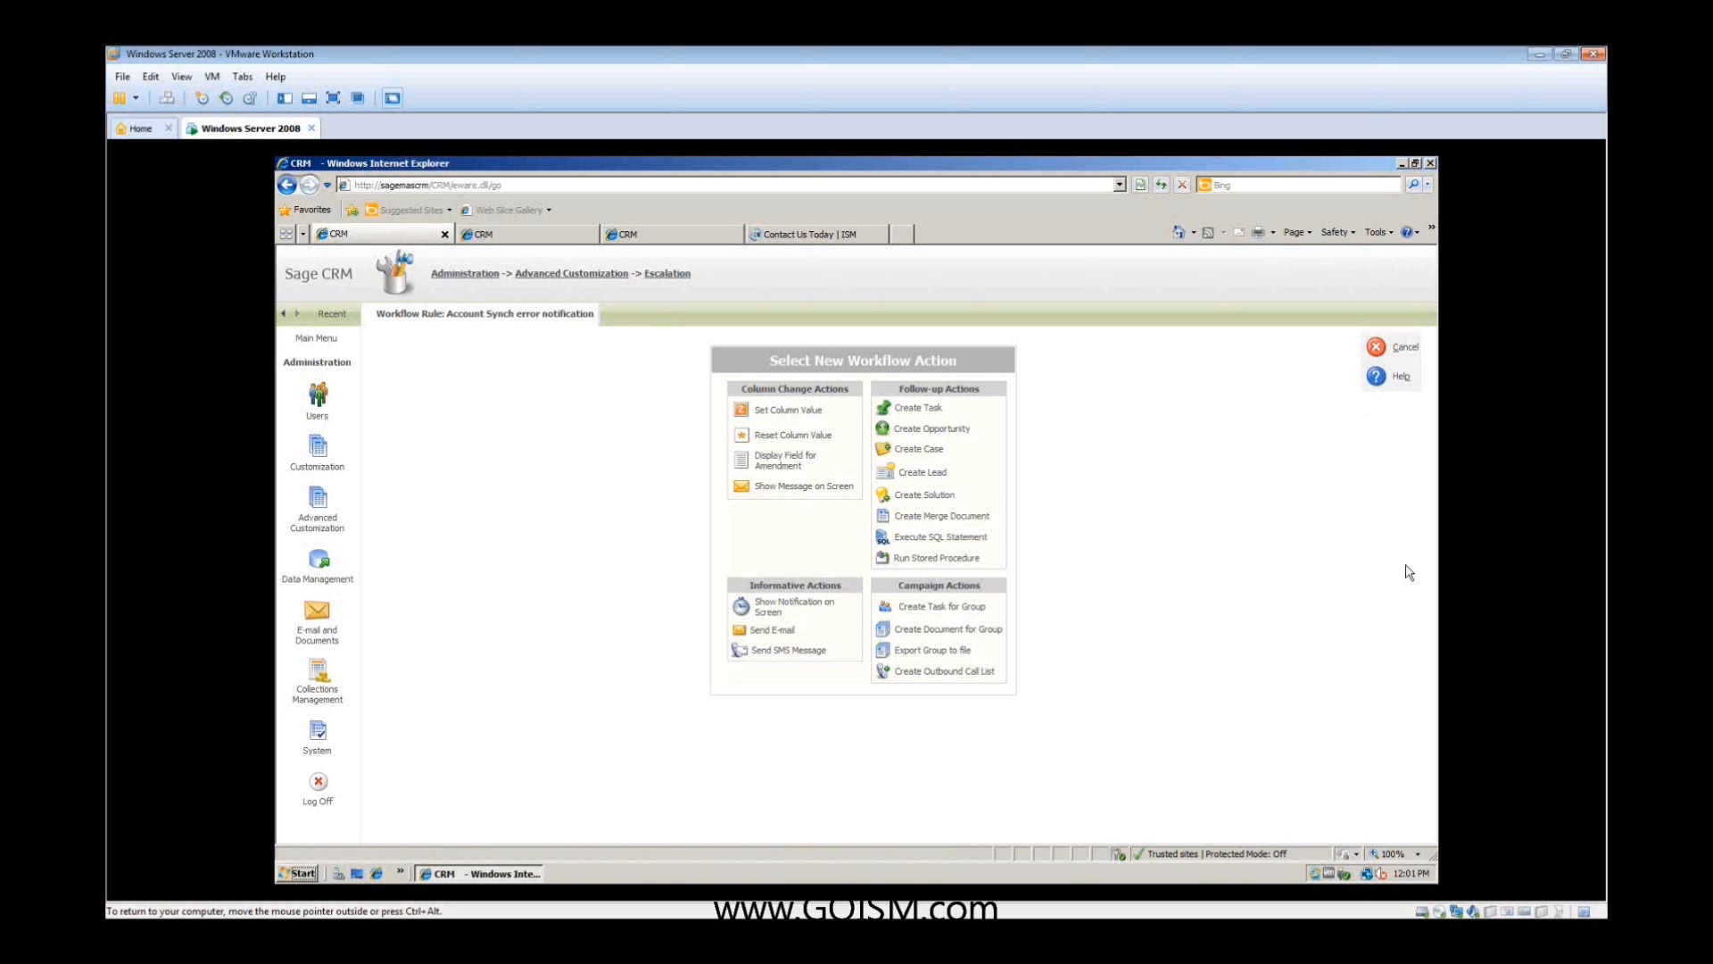
{"action": "left_click", "coordinate": [1398, 349]}
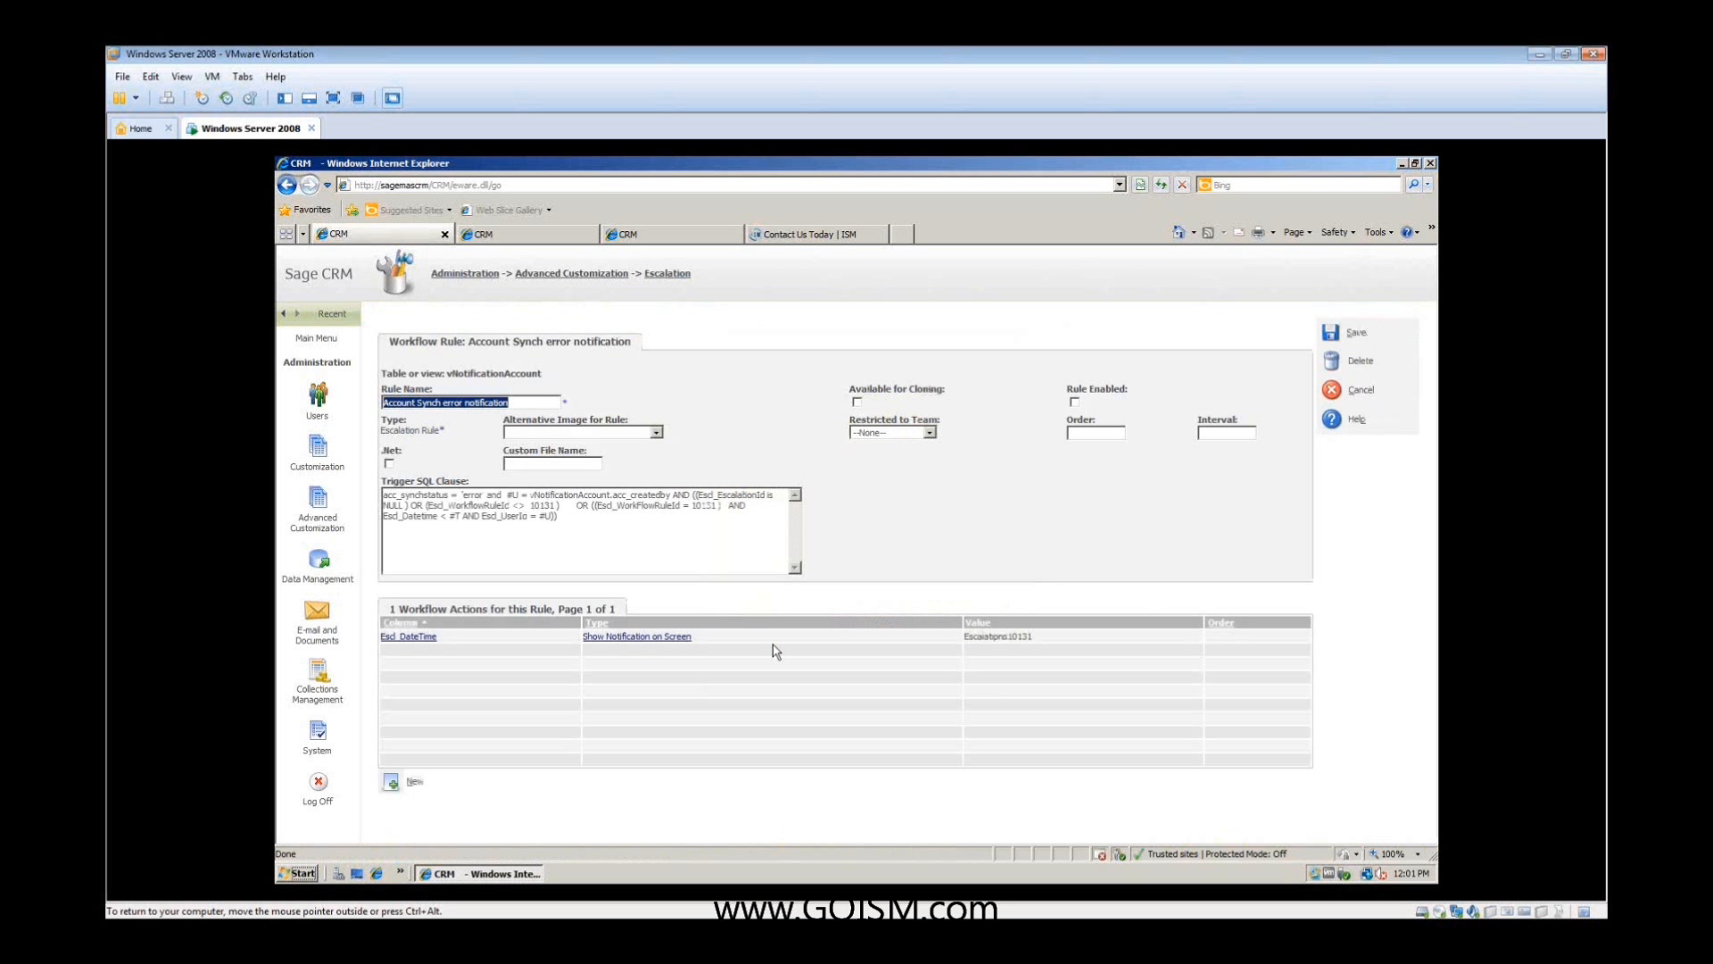
- From the lead summary in the salesperson's session, add ISM as a company with its street address, save it, and select it for the lead
{"action": "left_click", "coordinate": [501, 237]}
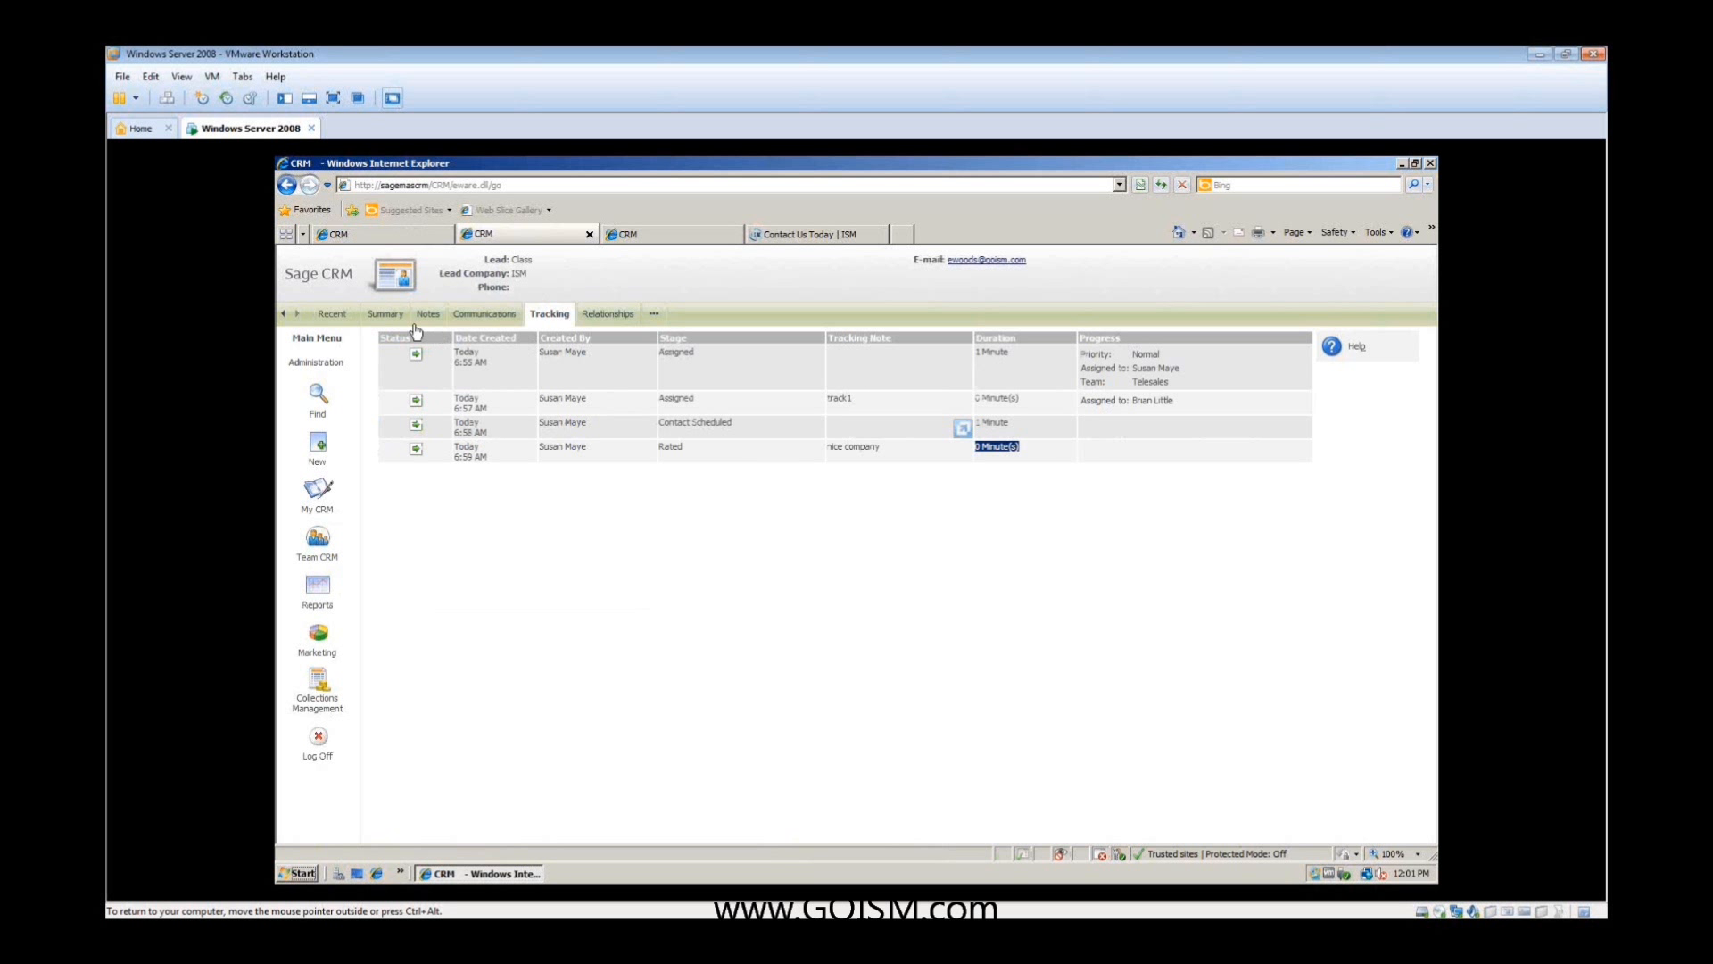
{"action": "left_click", "coordinate": [404, 284]}
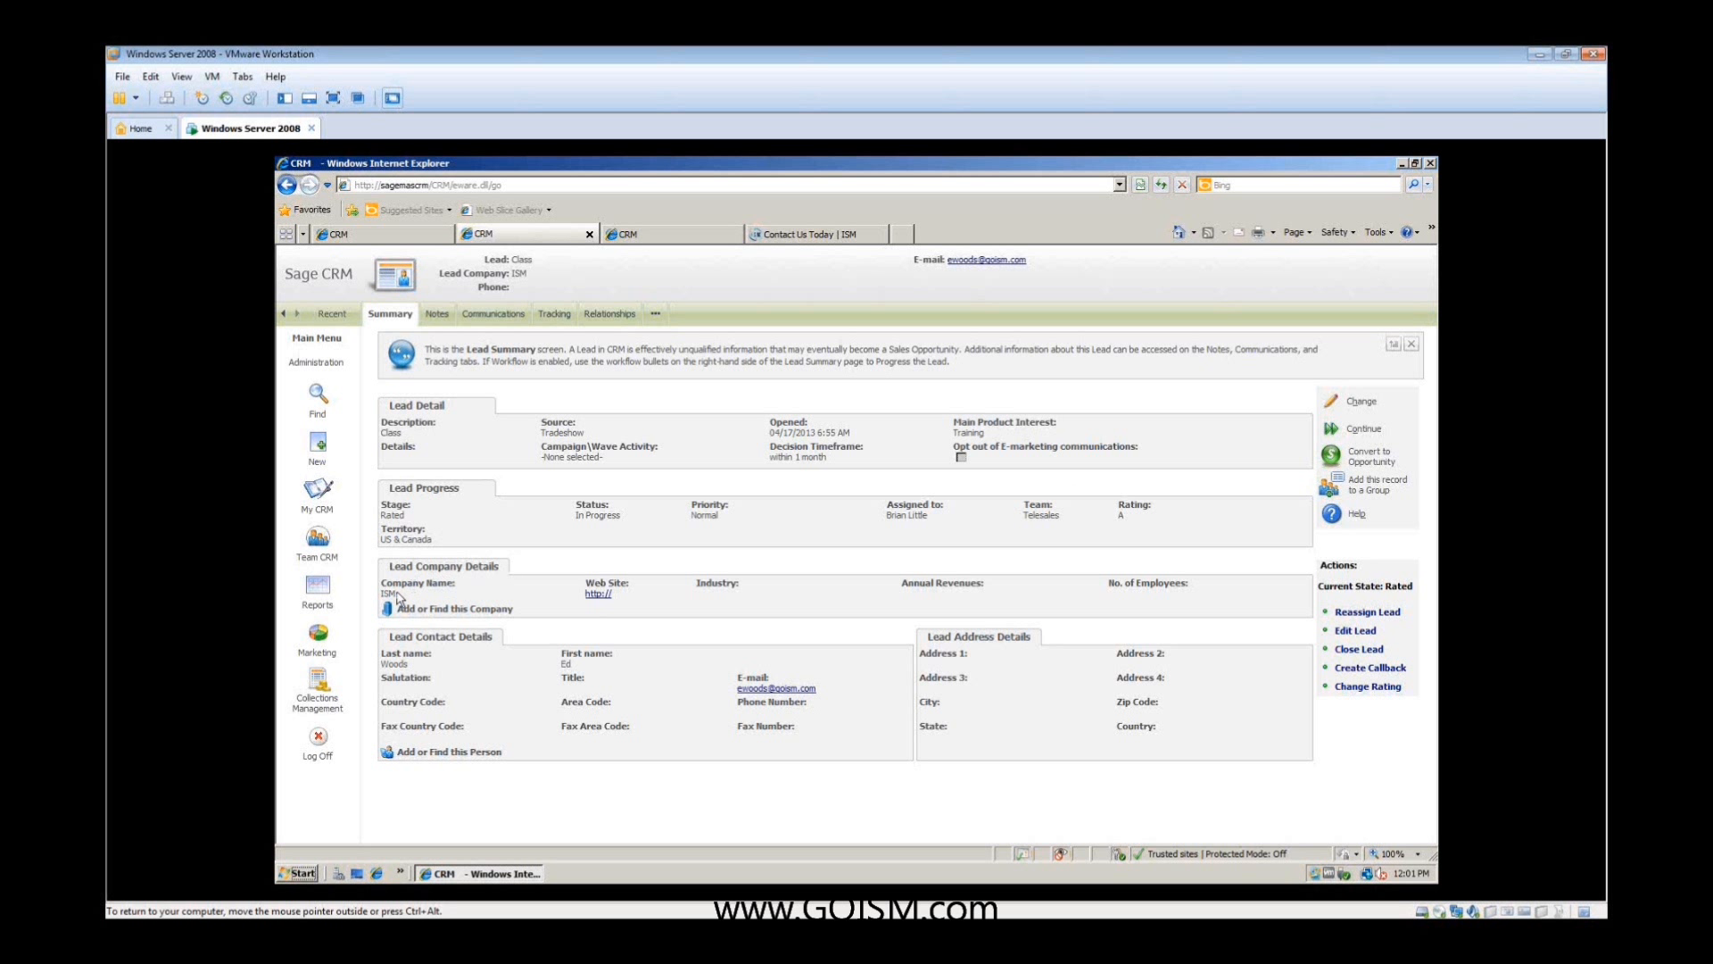
{"action": "left_click", "coordinate": [434, 610]}
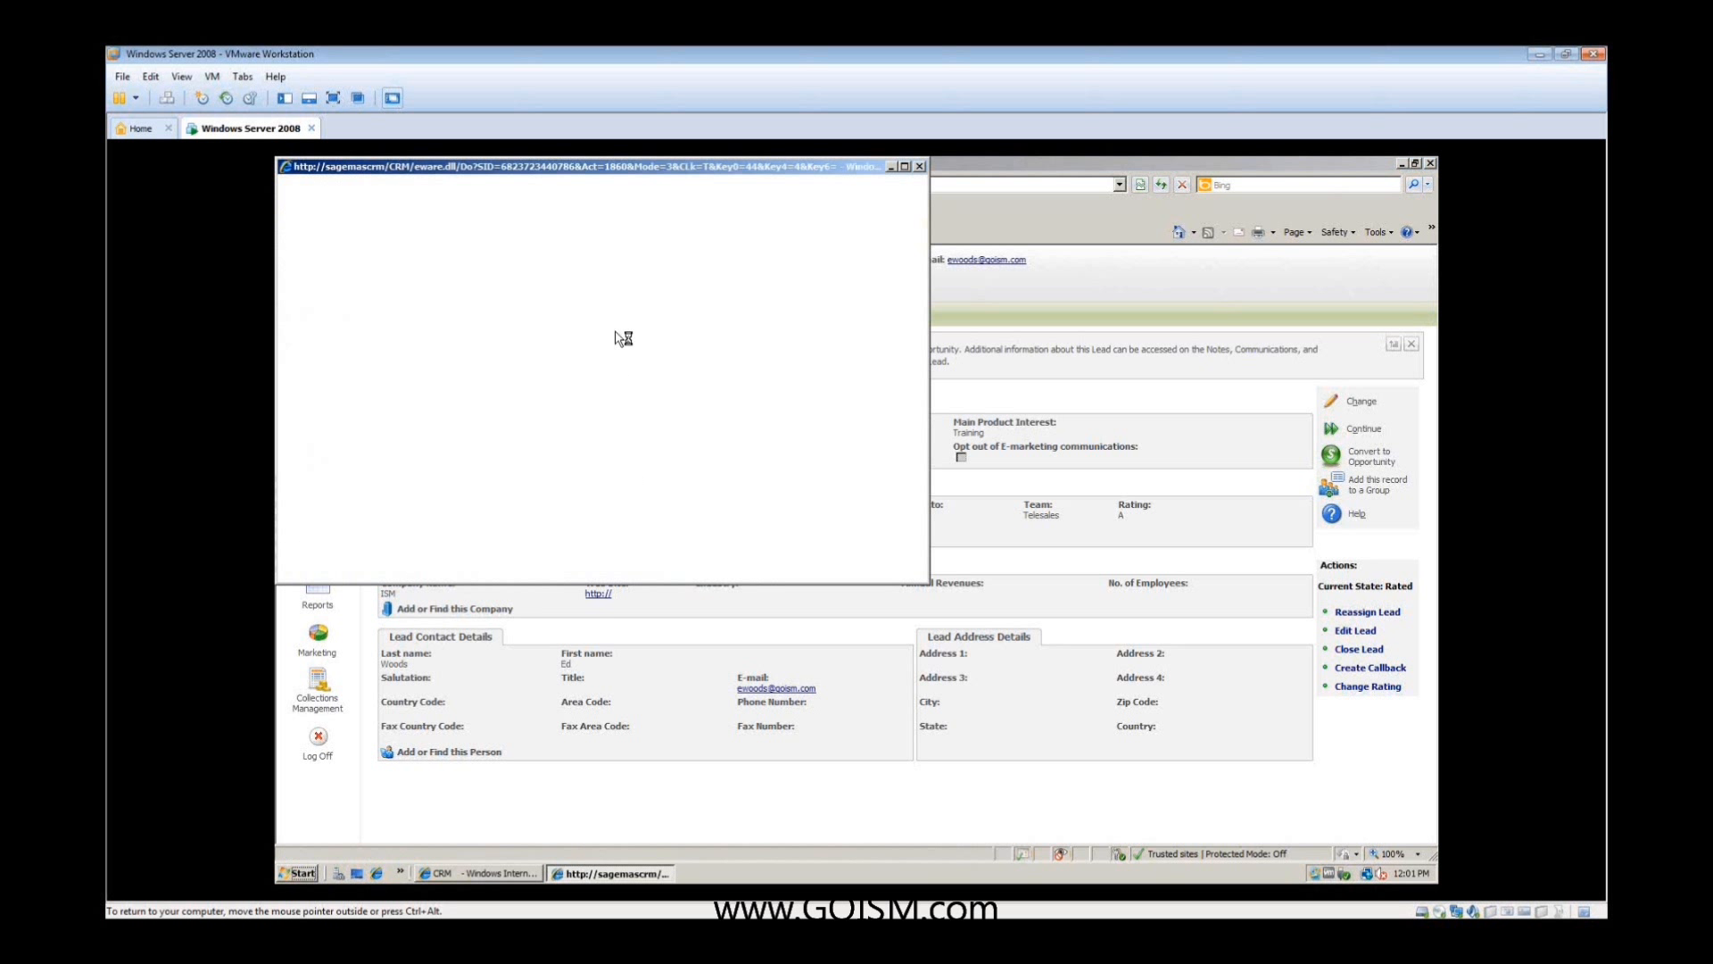
{"action": "left_click_drag", "start_coordinate": [916, 281], "coordinate": [919, 247]}
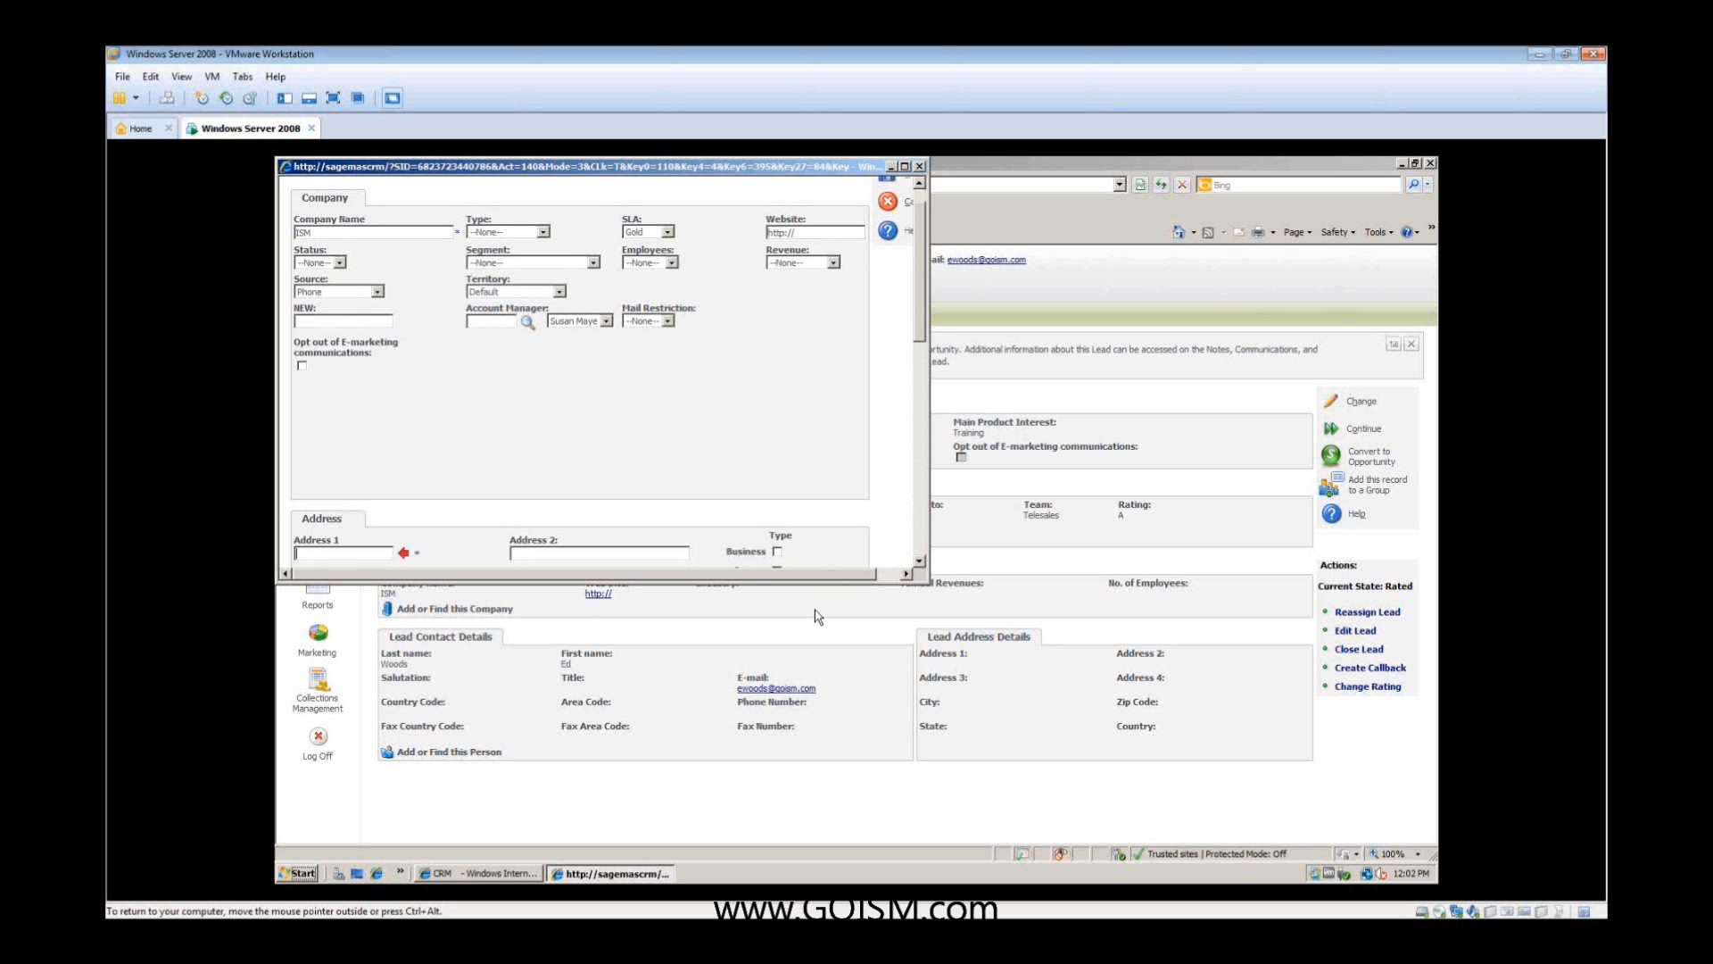
{"action": "left_click", "coordinate": [366, 551]}
{"action": "left_click_drag", "start_coordinate": [921, 229], "coordinate": [920, 212]}
{"action": "left_click", "coordinate": [892, 207]}
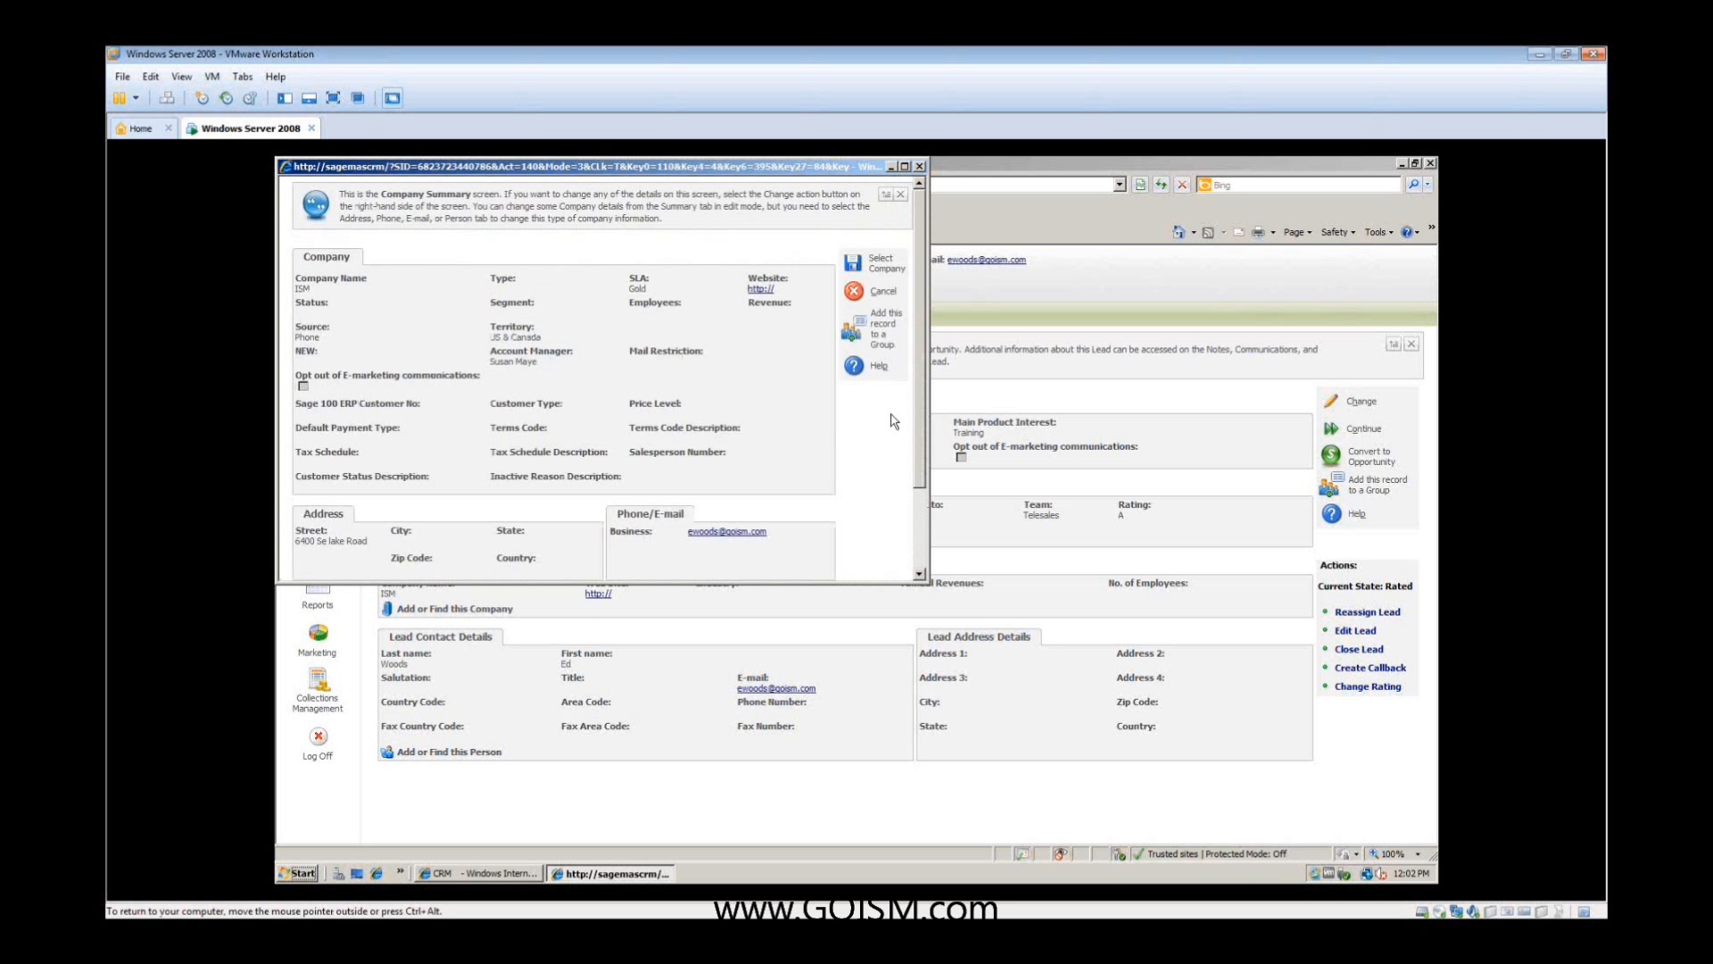
{"action": "left_click", "coordinate": [863, 268]}
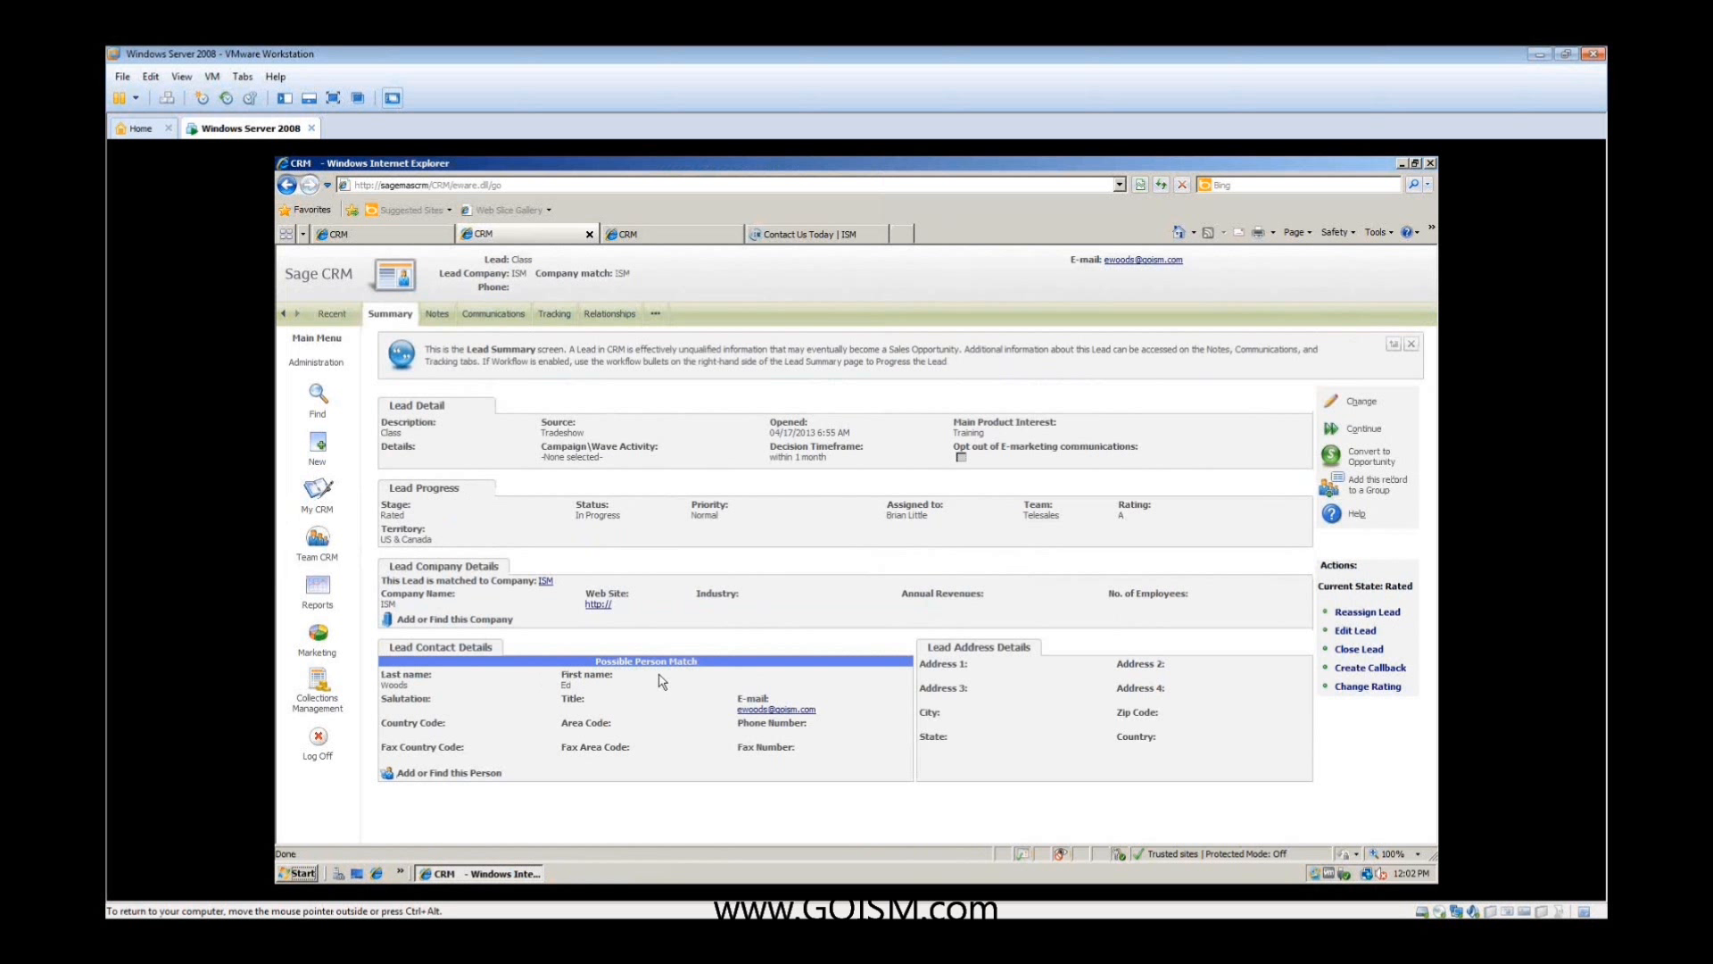
- Match the lead's contact to the existing person record found in the database
{"action": "left_click", "coordinate": [478, 774]}
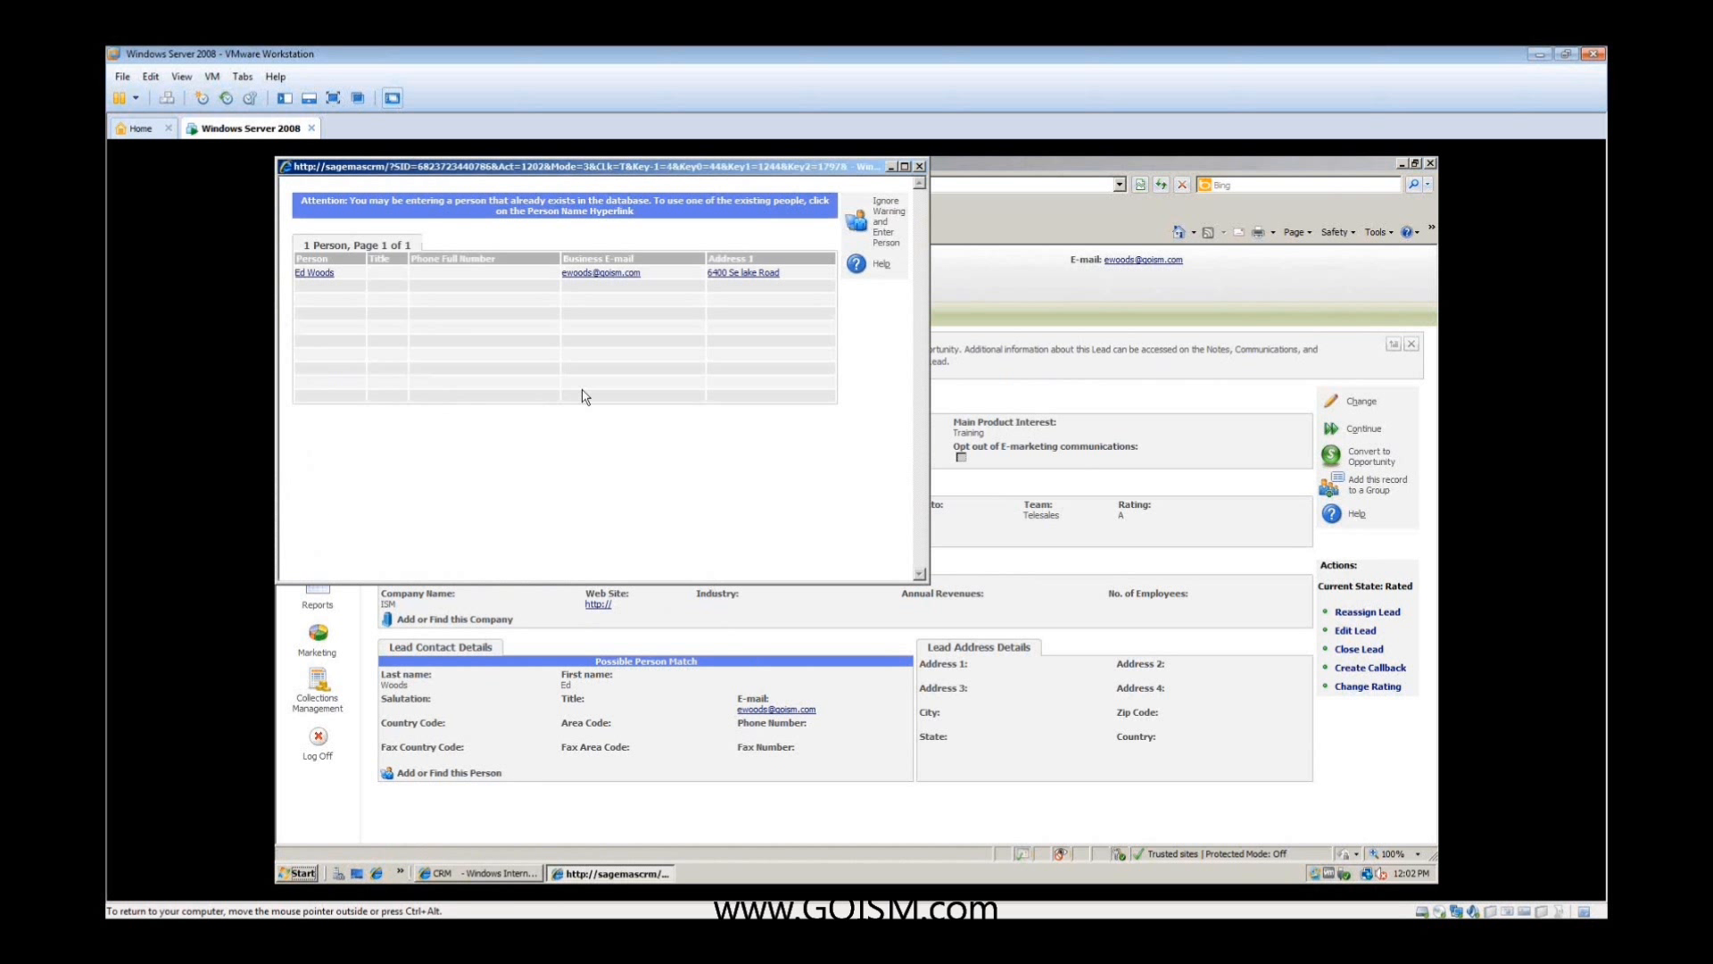
{"action": "left_click", "coordinate": [313, 273]}
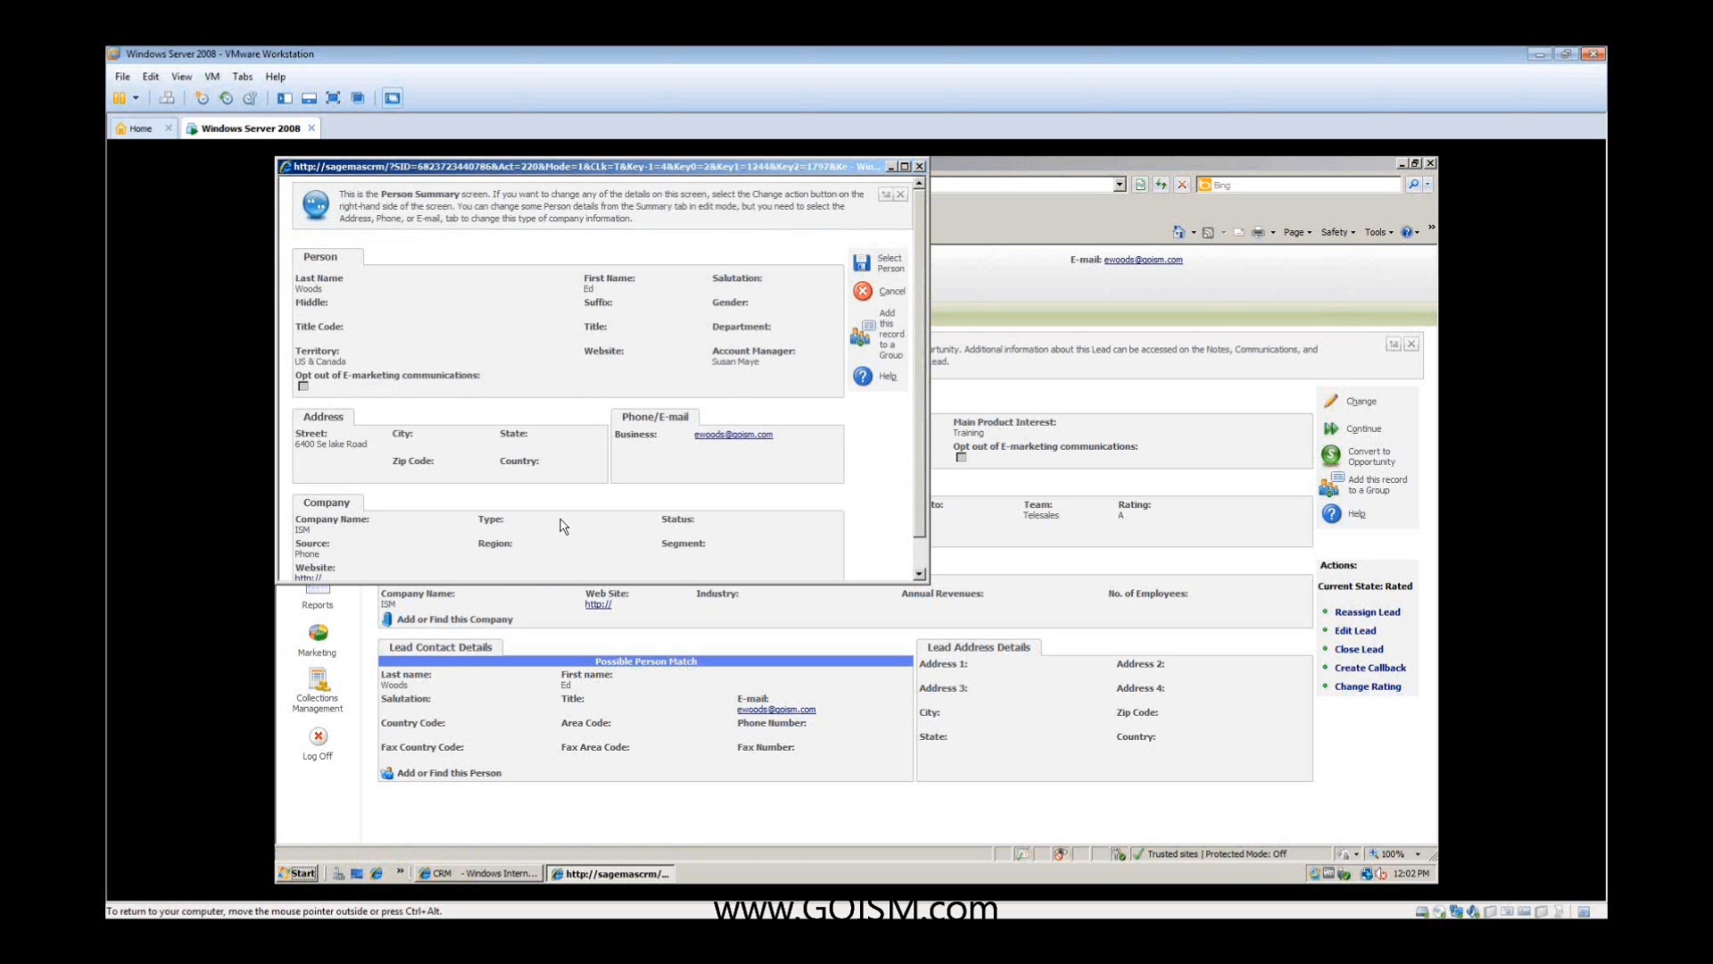
{"action": "left_click", "coordinate": [860, 259]}
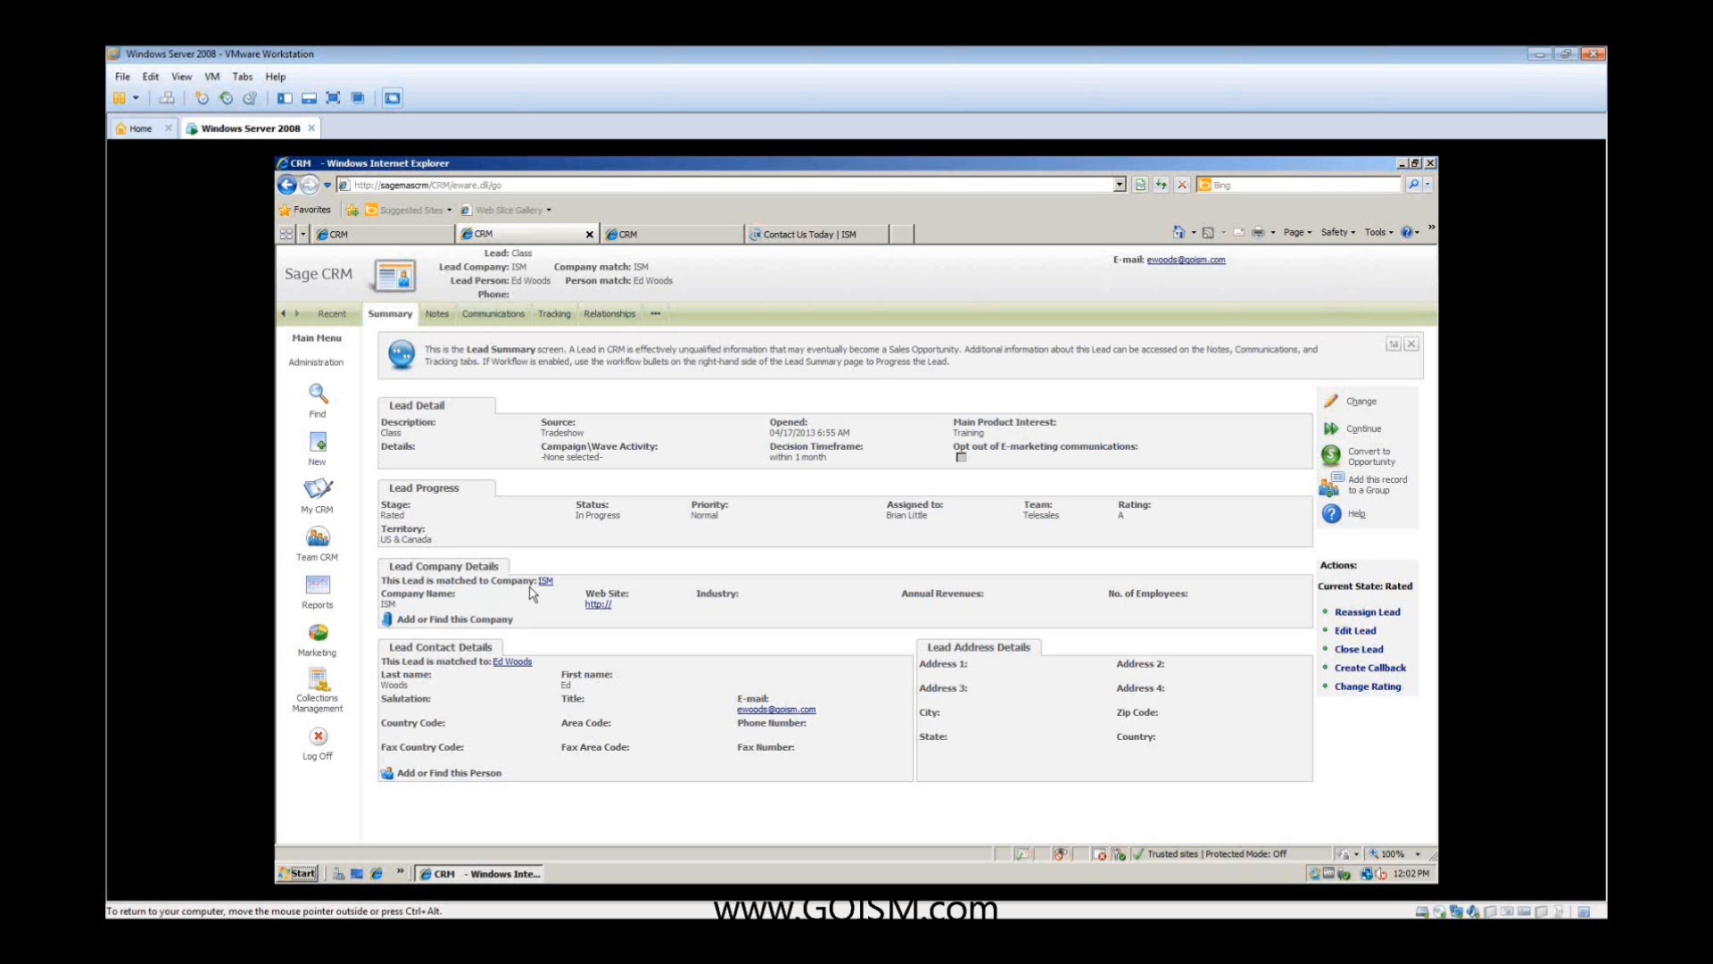
- Convert the lead to an opportunity with details "ewrwe", certainty 10% and a close-by date of 04/17/2013 at 08:30 AM
{"action": "left_click", "coordinate": [1342, 459]}
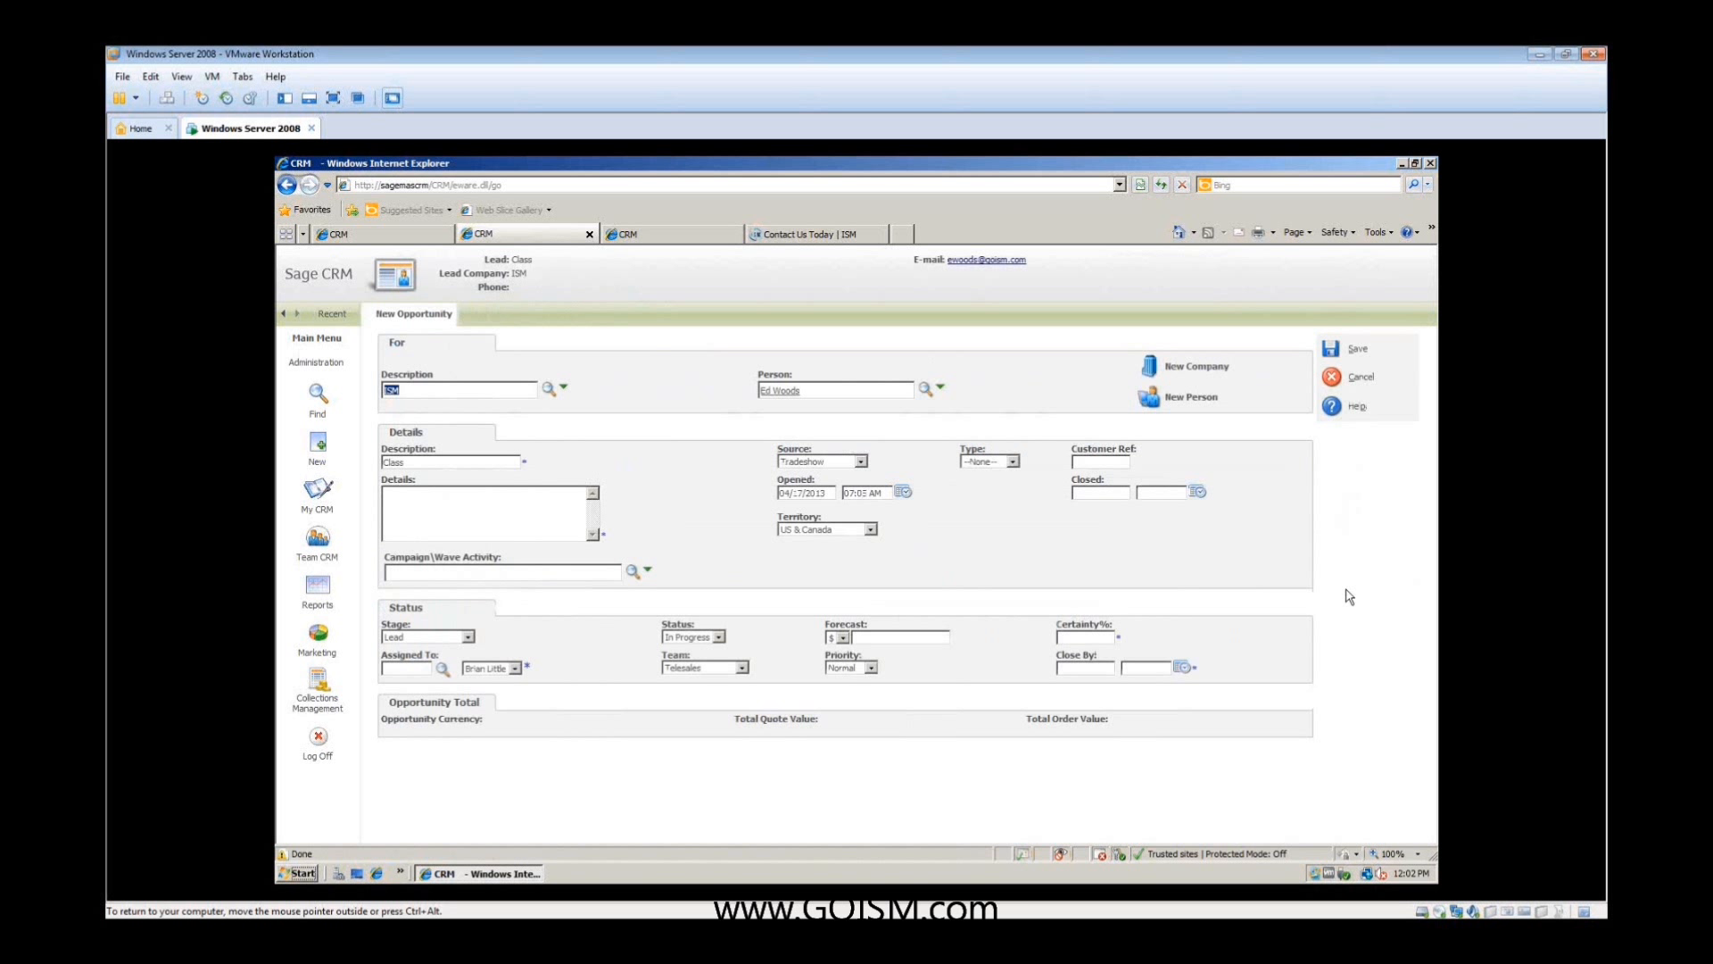
{"action": "left_click", "coordinate": [501, 506]}
{"action": "type", "text": "ewrwe"}
{"action": "type", "text": "10"}
{"action": "left_click", "coordinate": [1098, 668]}
{"action": "type", "text": "4/17/2013"}
{"action": "left_click", "coordinate": [1147, 668]}
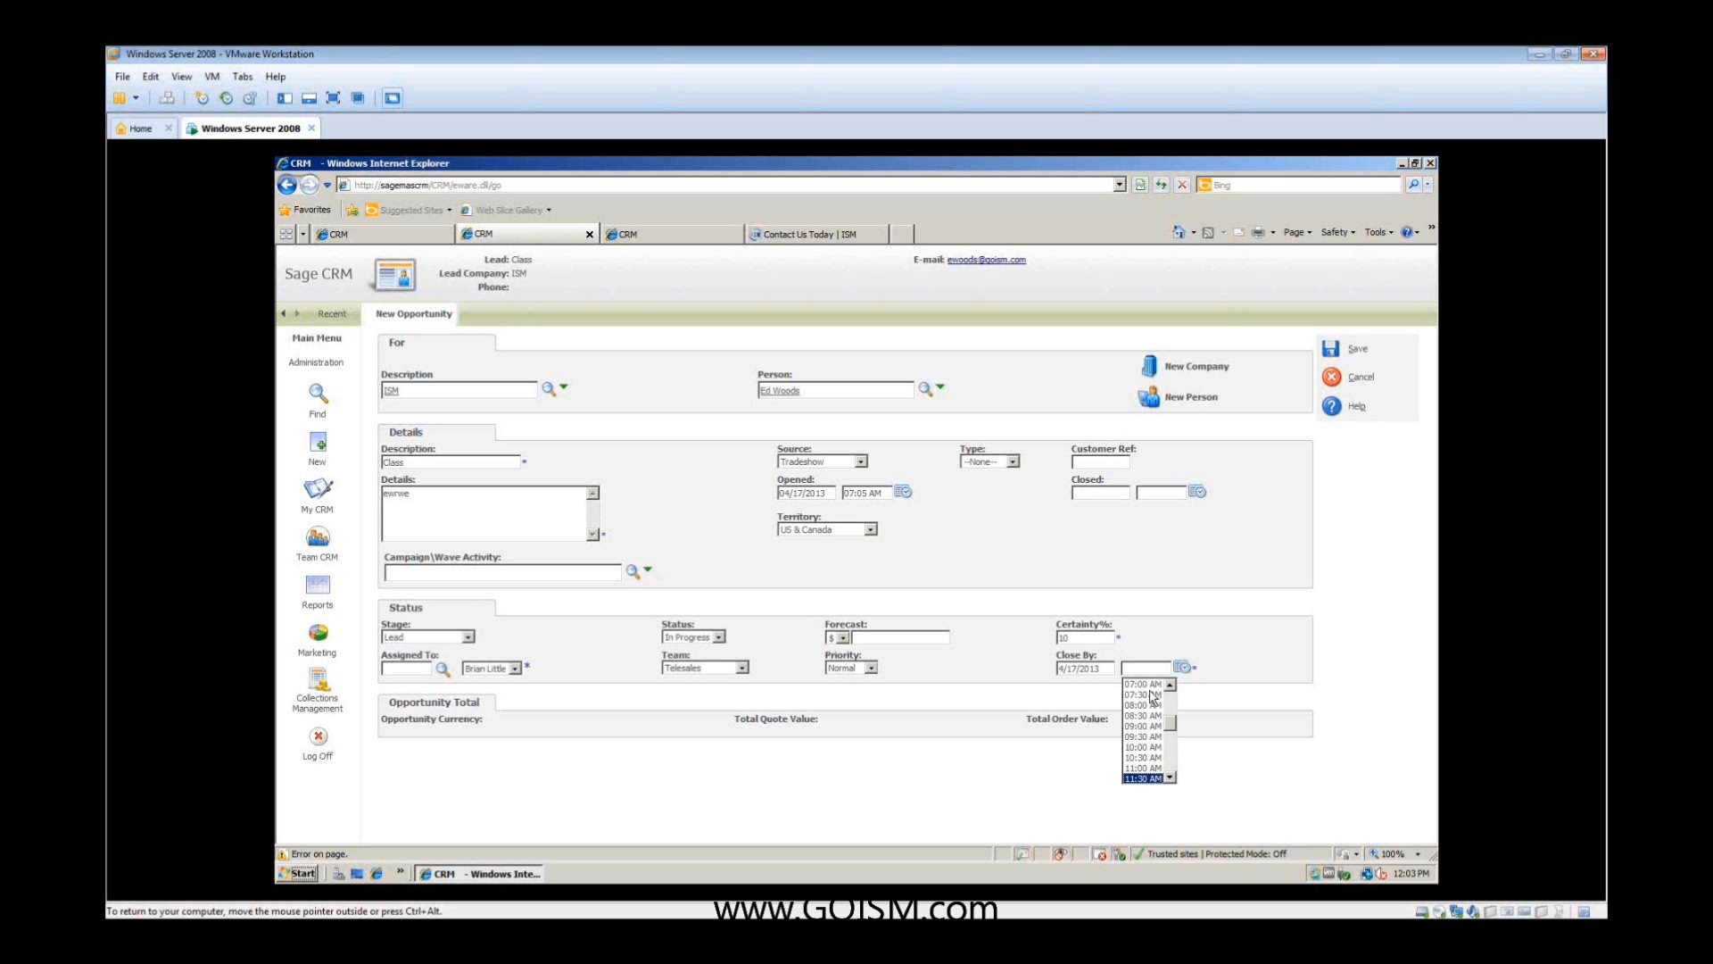
{"action": "left_click", "coordinate": [1157, 721]}
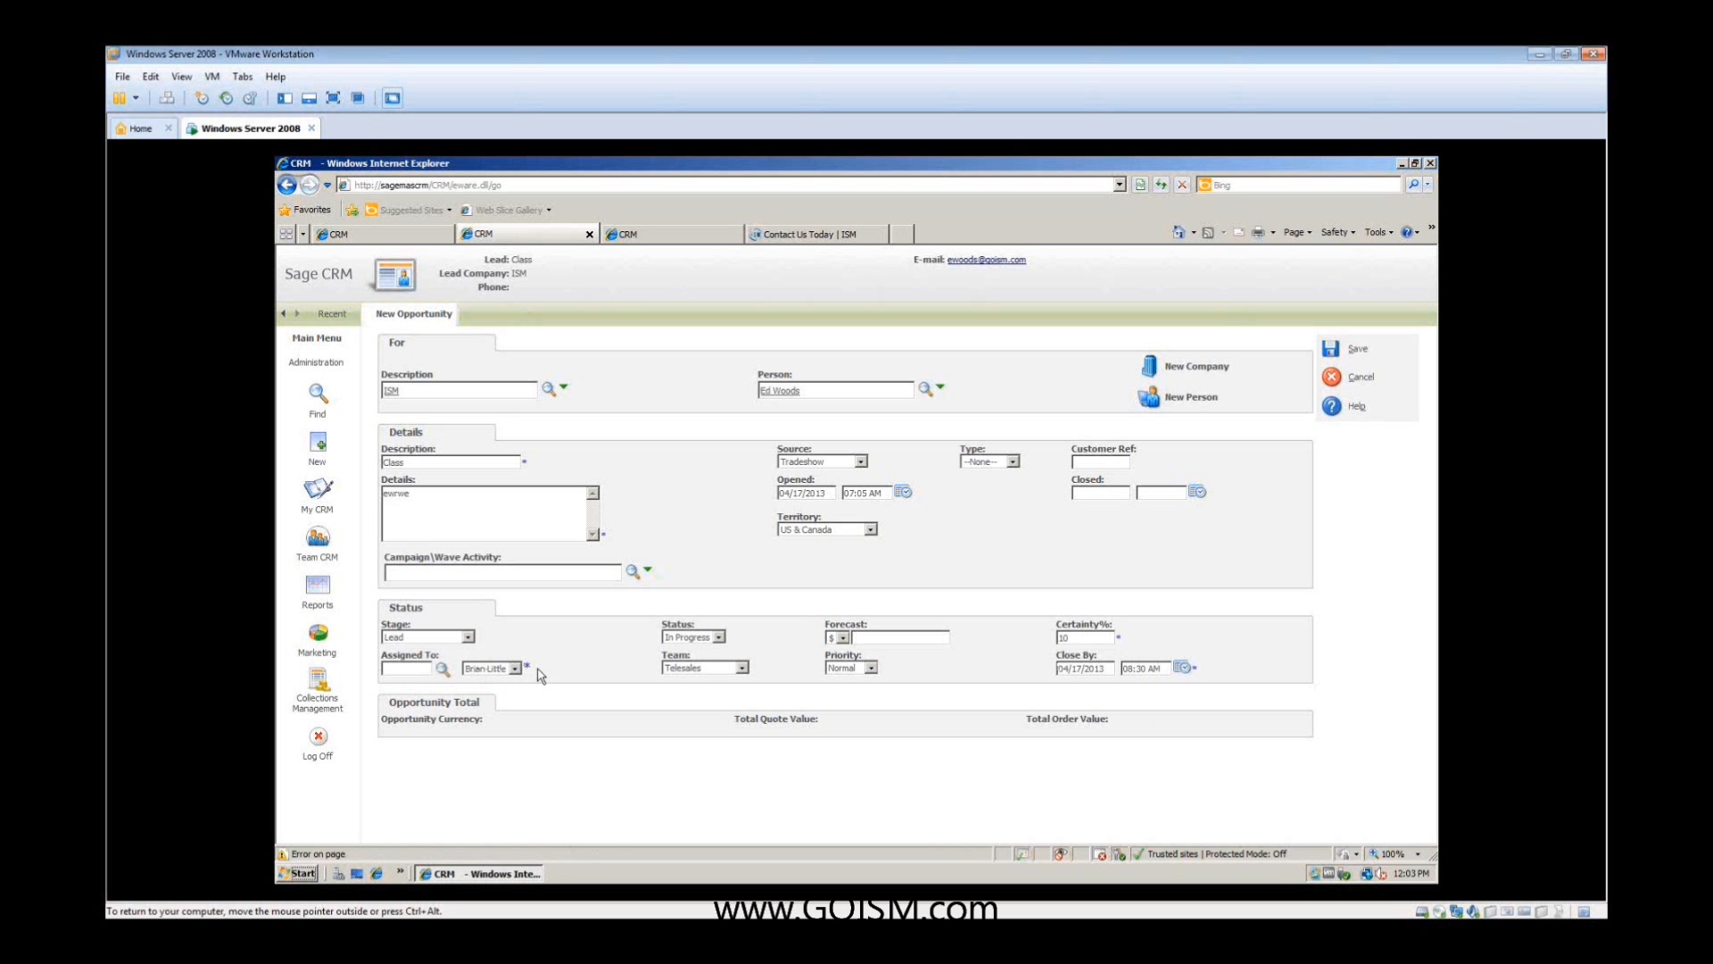
- Assign the new opportunity to the salesperson whose session is open, and save it
{"action": "left_click", "coordinate": [559, 669]}
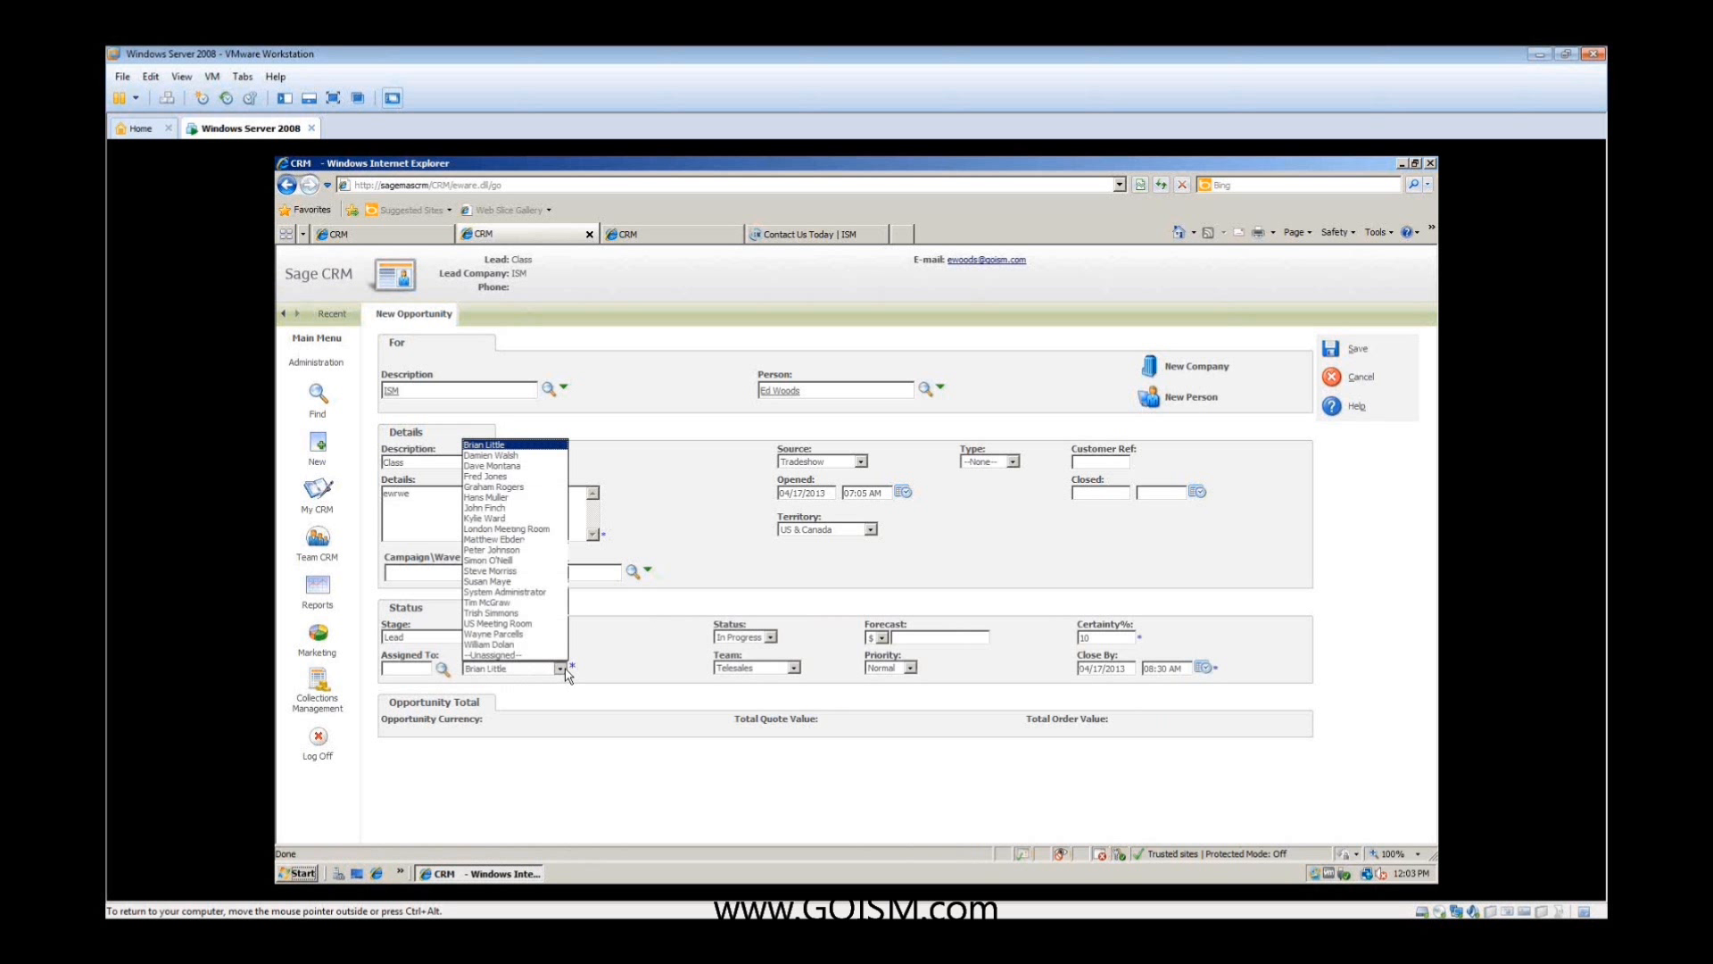
{"action": "left_click", "coordinate": [533, 581]}
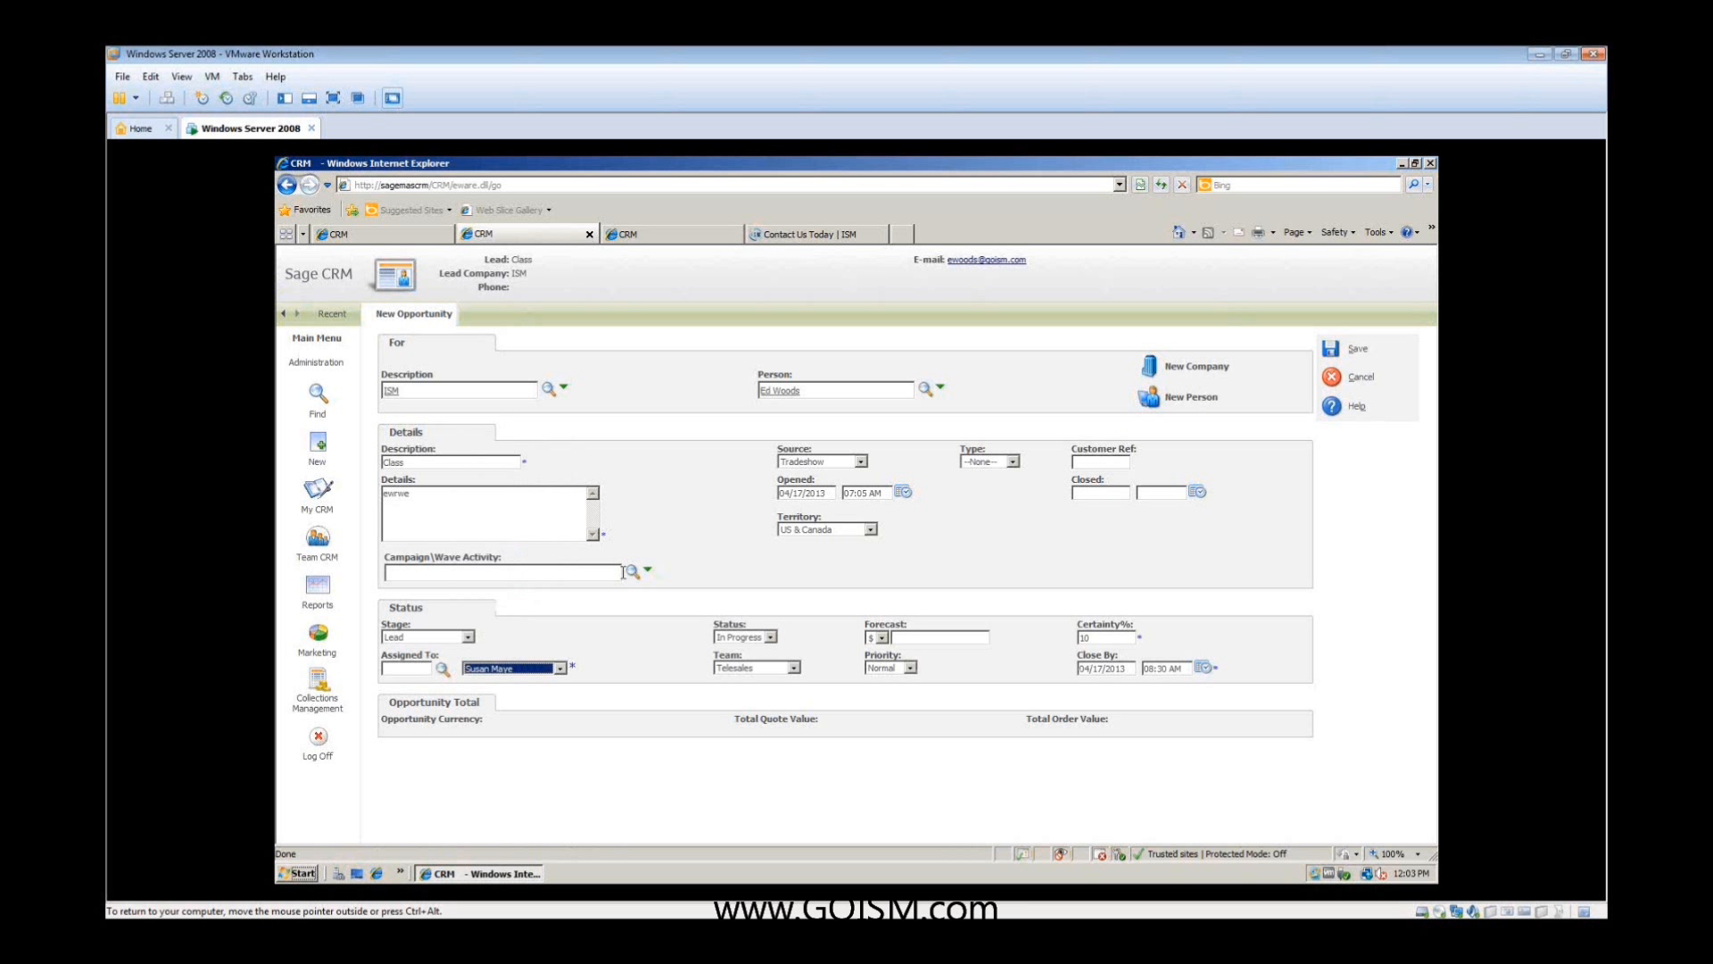
{"action": "left_click", "coordinate": [1330, 352]}
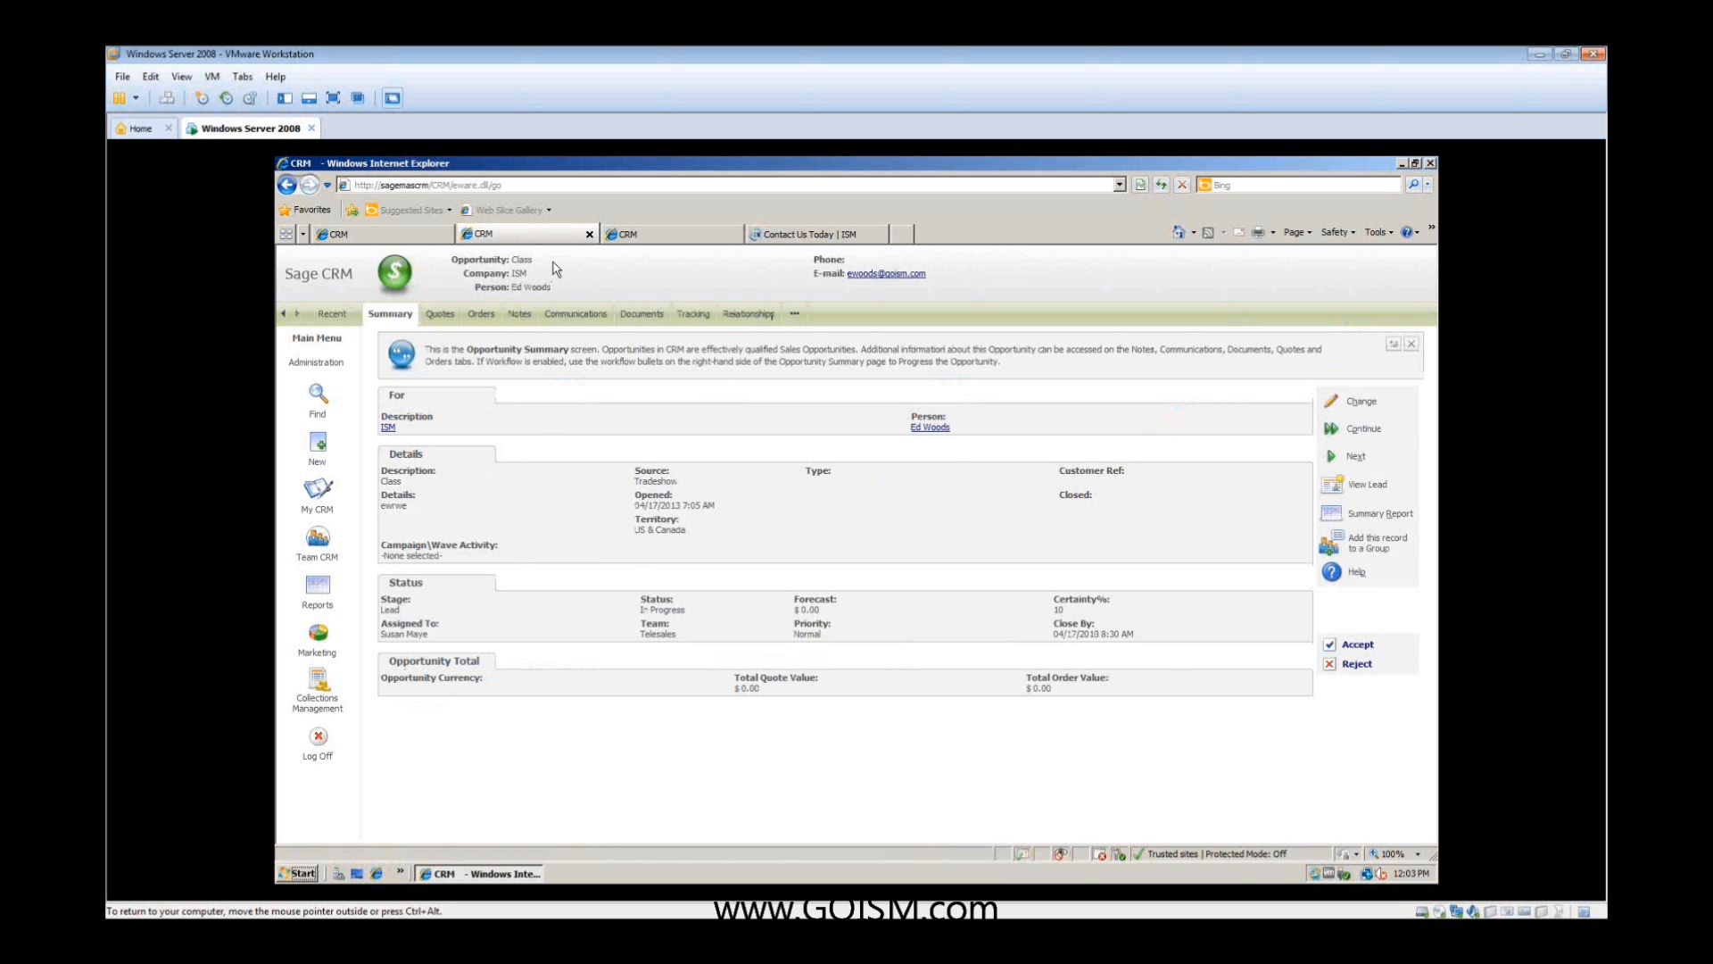
- Show the salesperson's own opportunities with the status and stage filters both set to All
{"action": "left_click", "coordinate": [319, 489]}
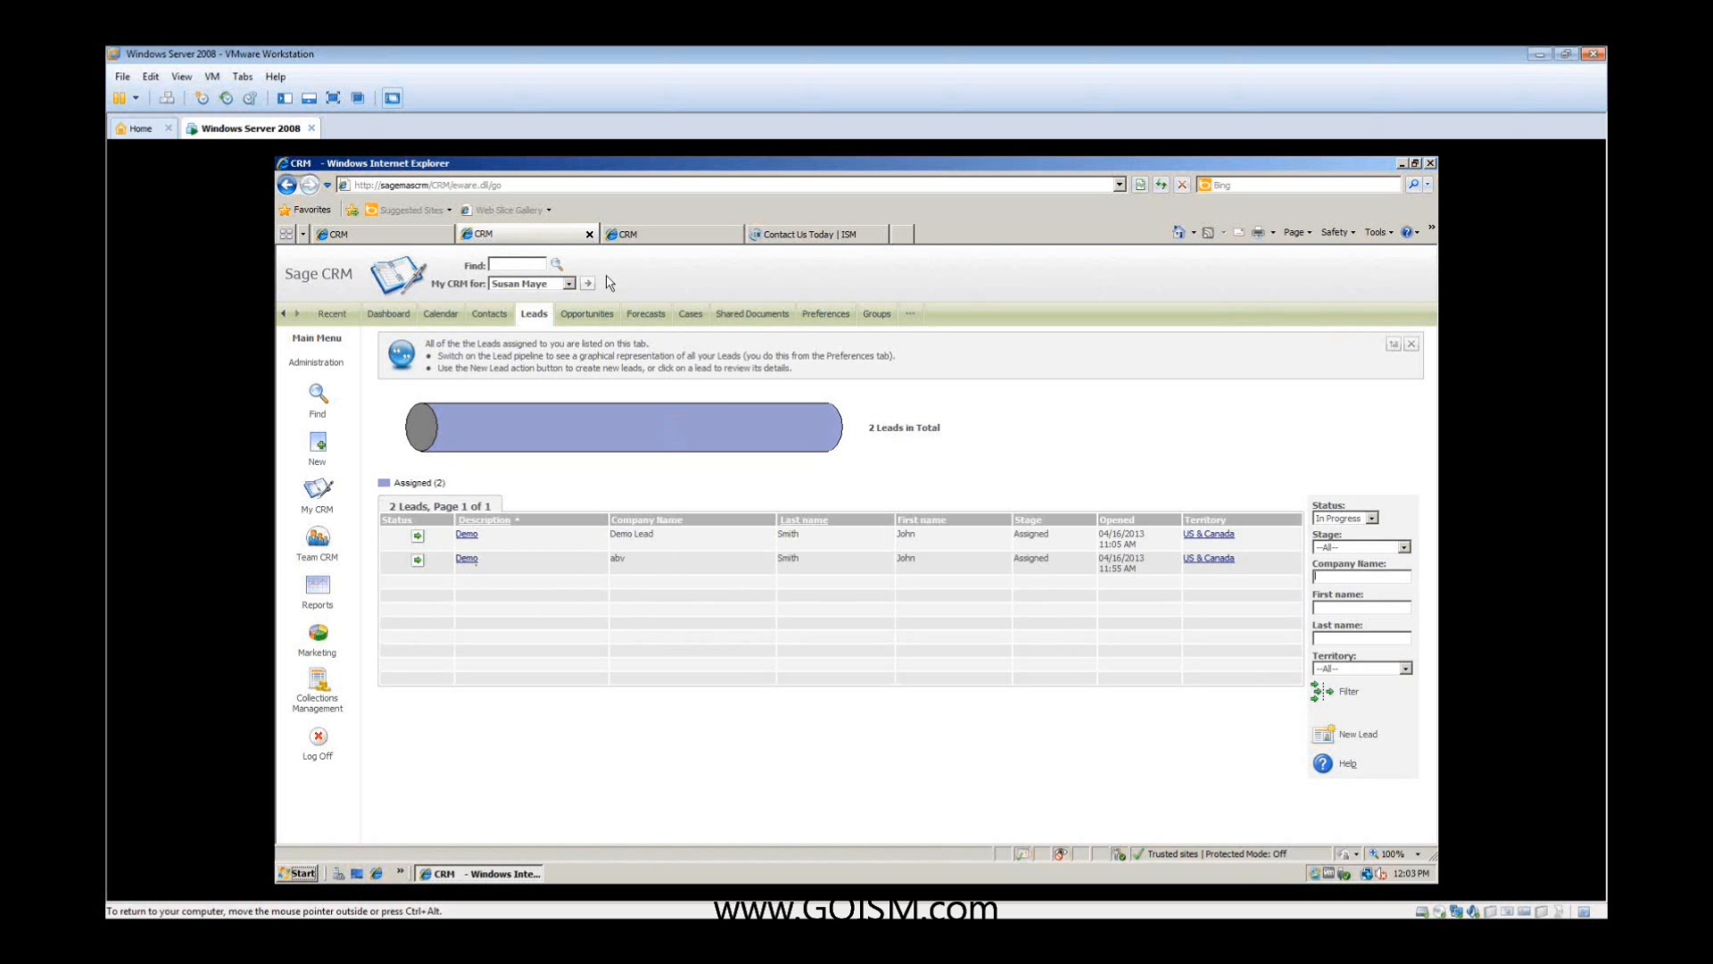
{"action": "left_click", "coordinate": [588, 314]}
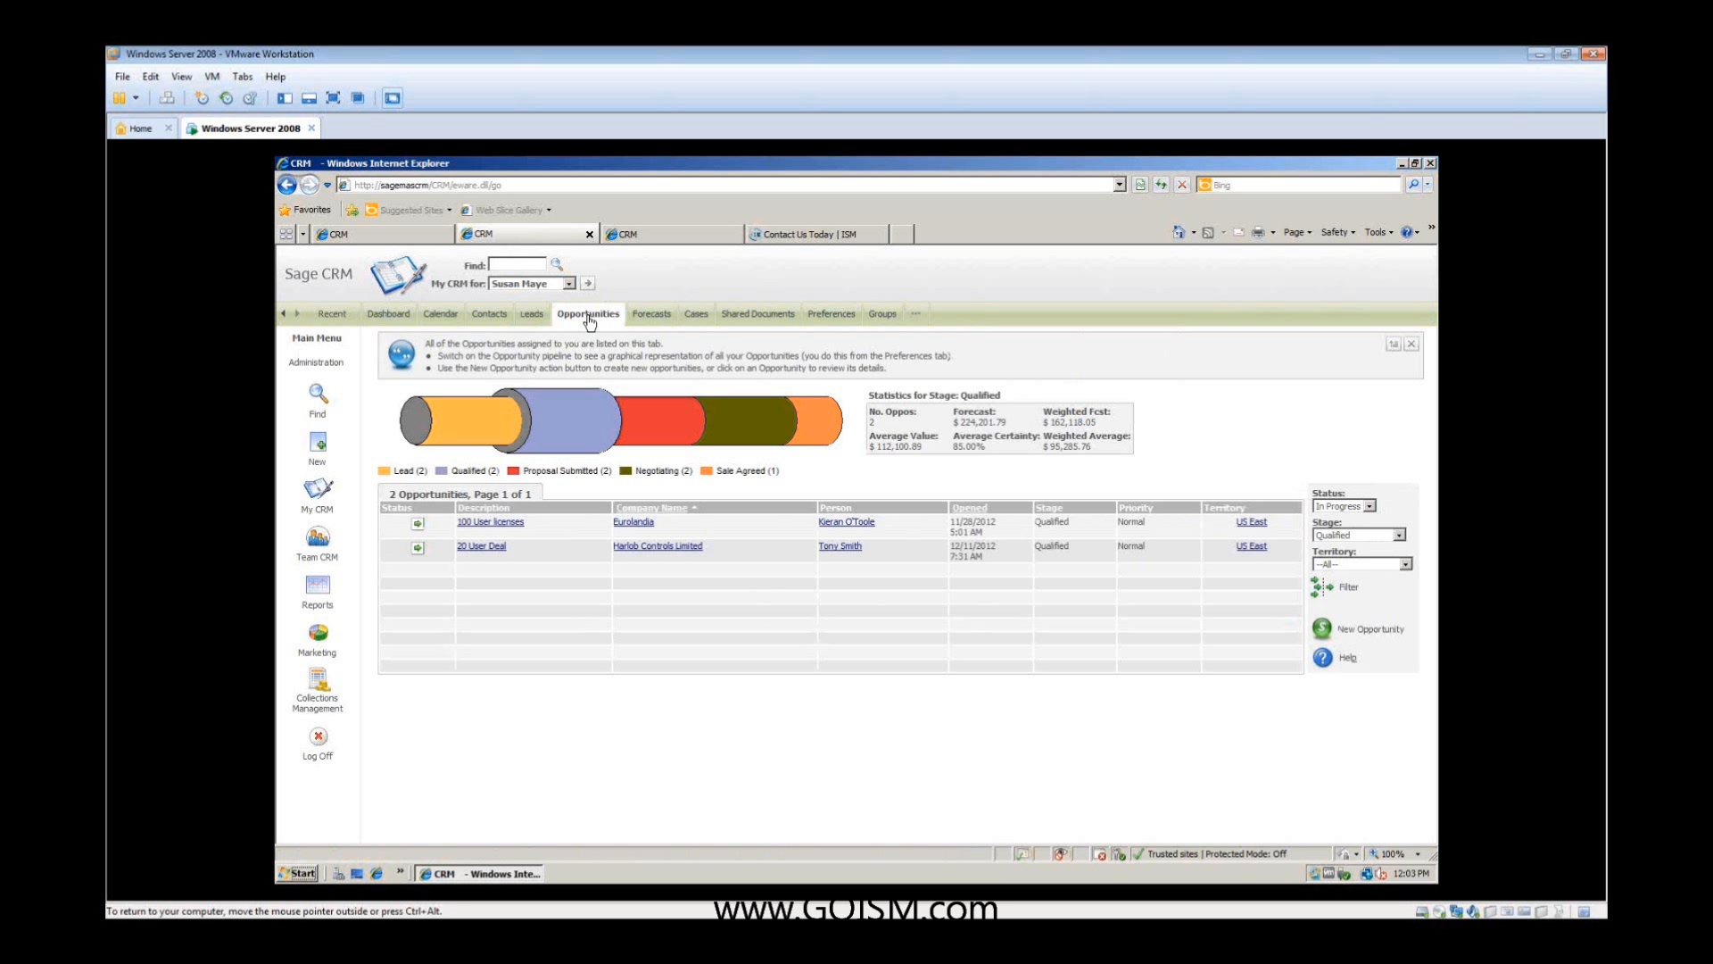
{"action": "left_click", "coordinate": [1399, 534]}
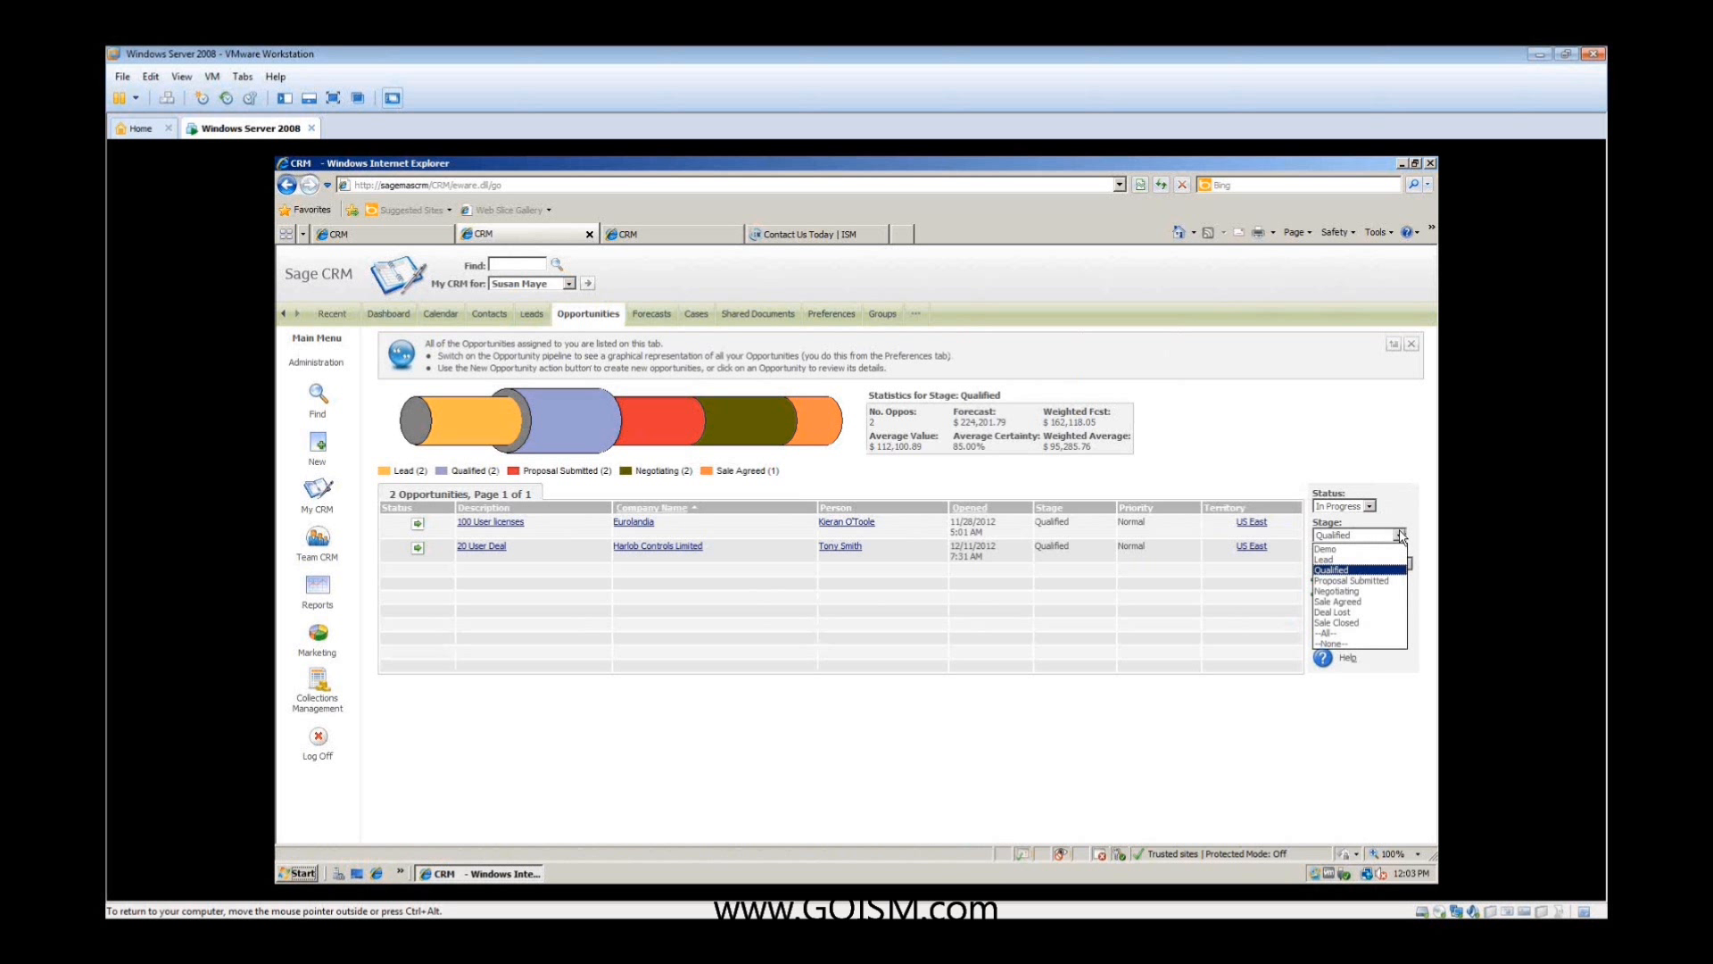
{"action": "left_click", "coordinate": [1370, 506]}
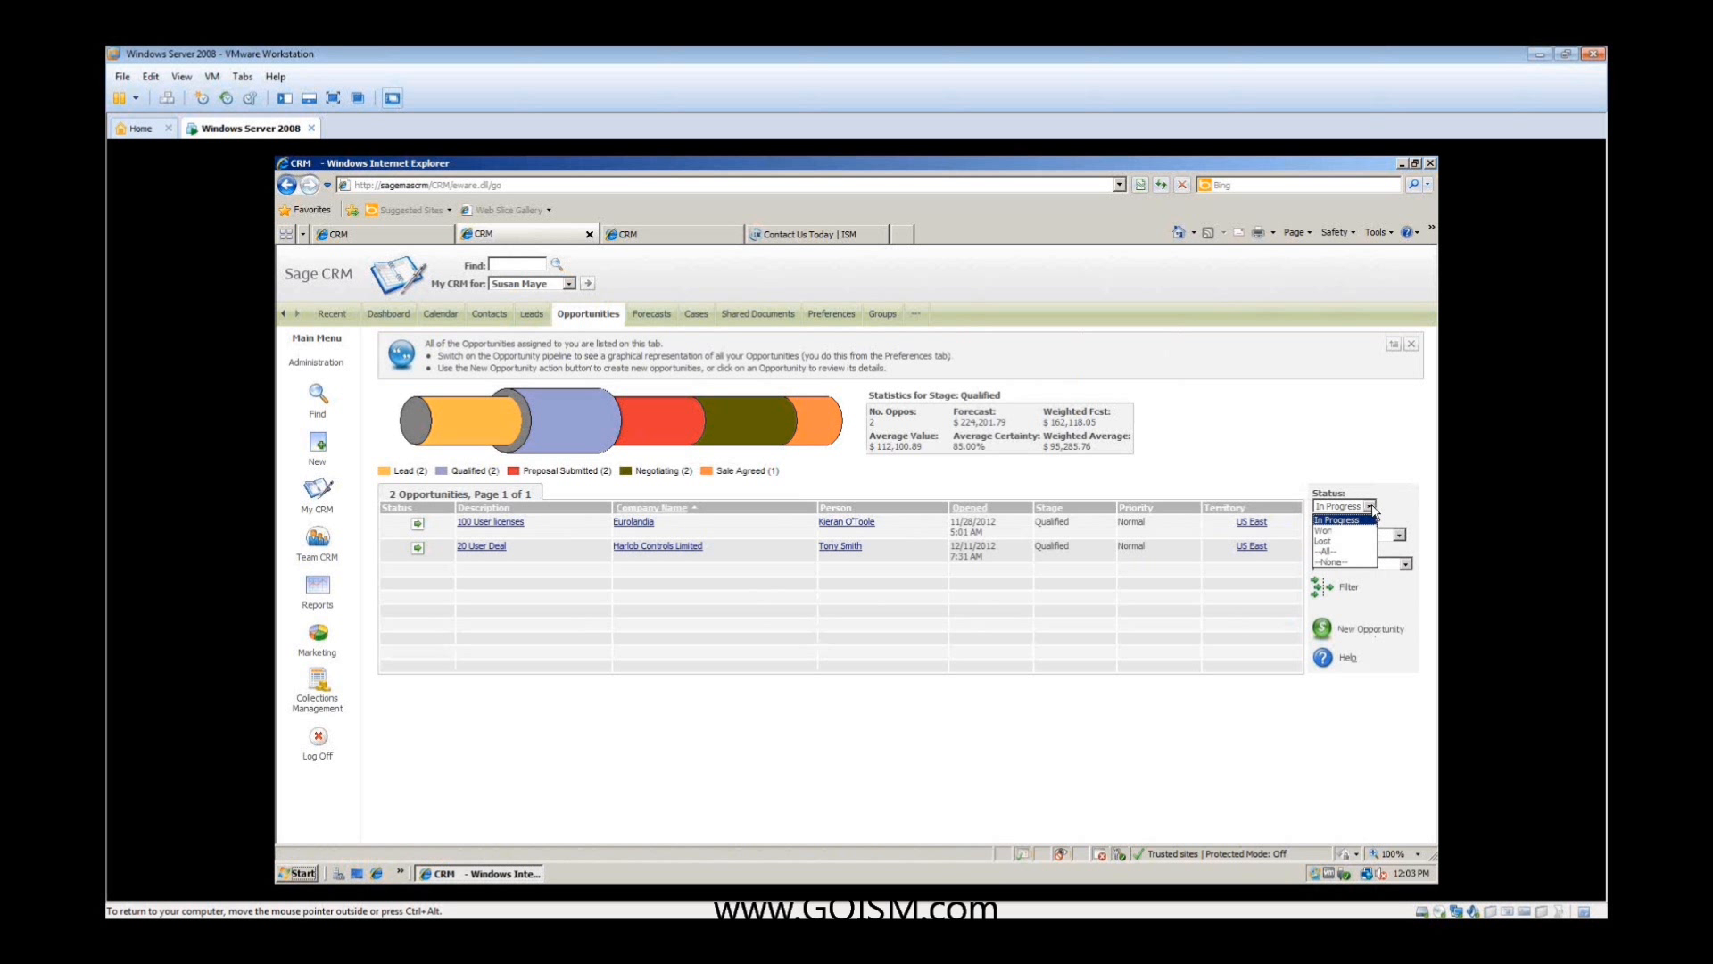
{"action": "left_click", "coordinate": [1343, 552]}
{"action": "left_click", "coordinate": [1348, 591]}
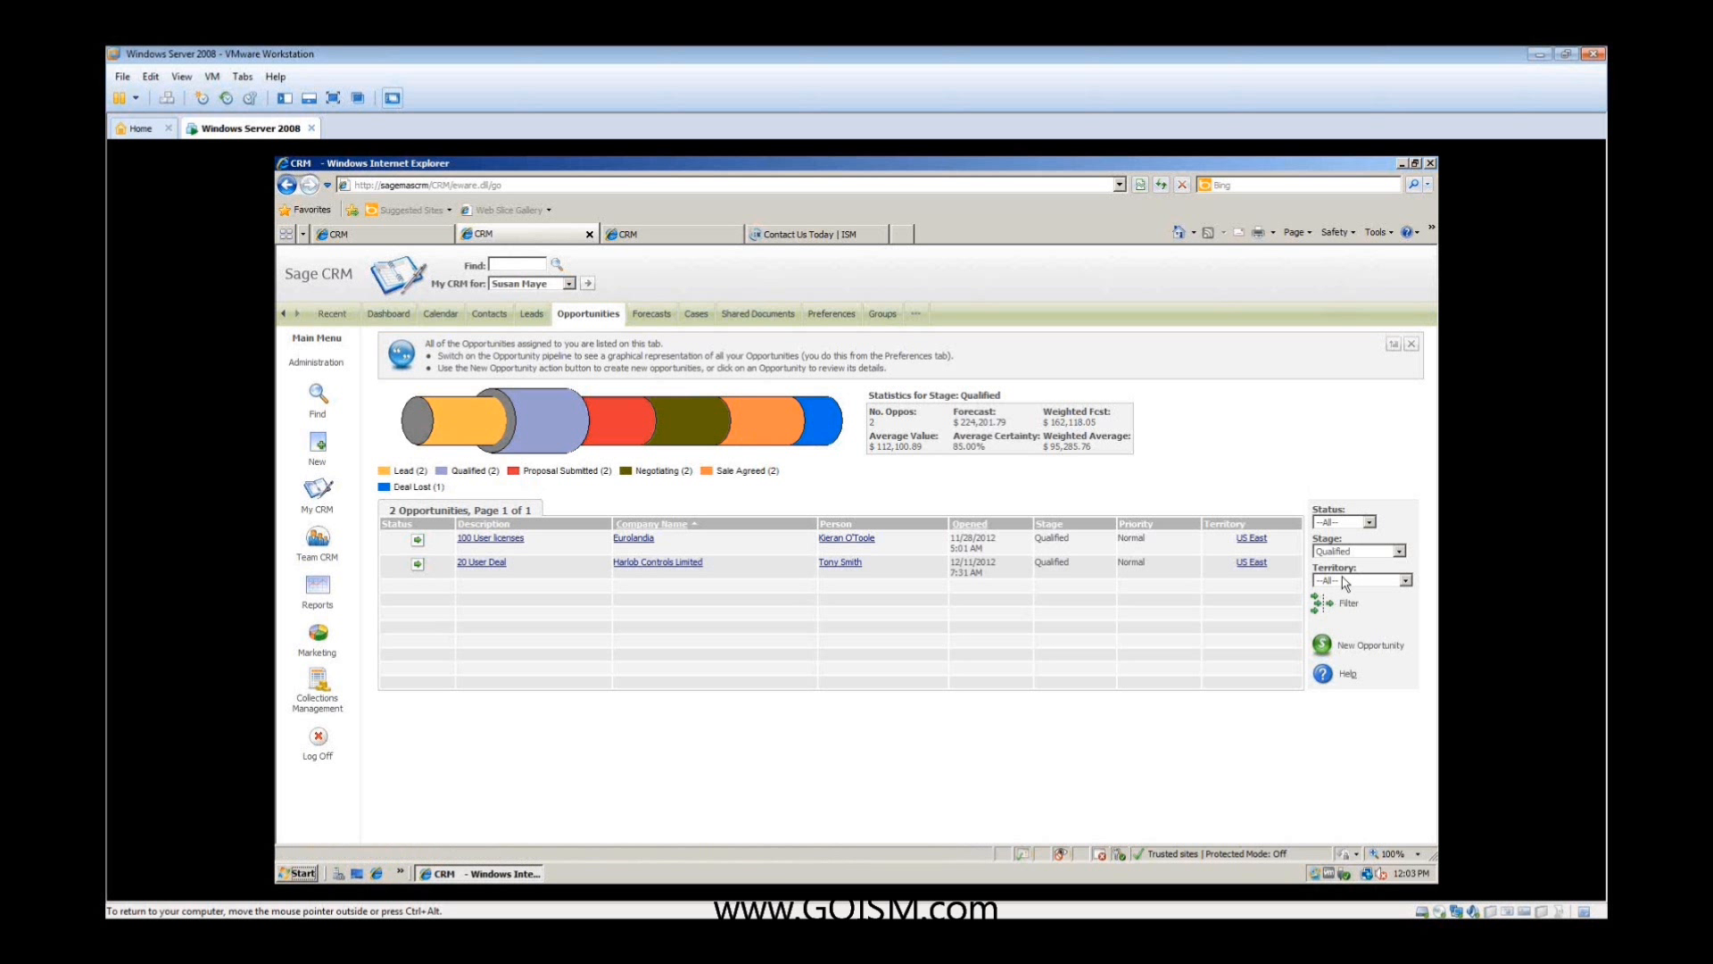
{"action": "left_click", "coordinate": [1385, 552]}
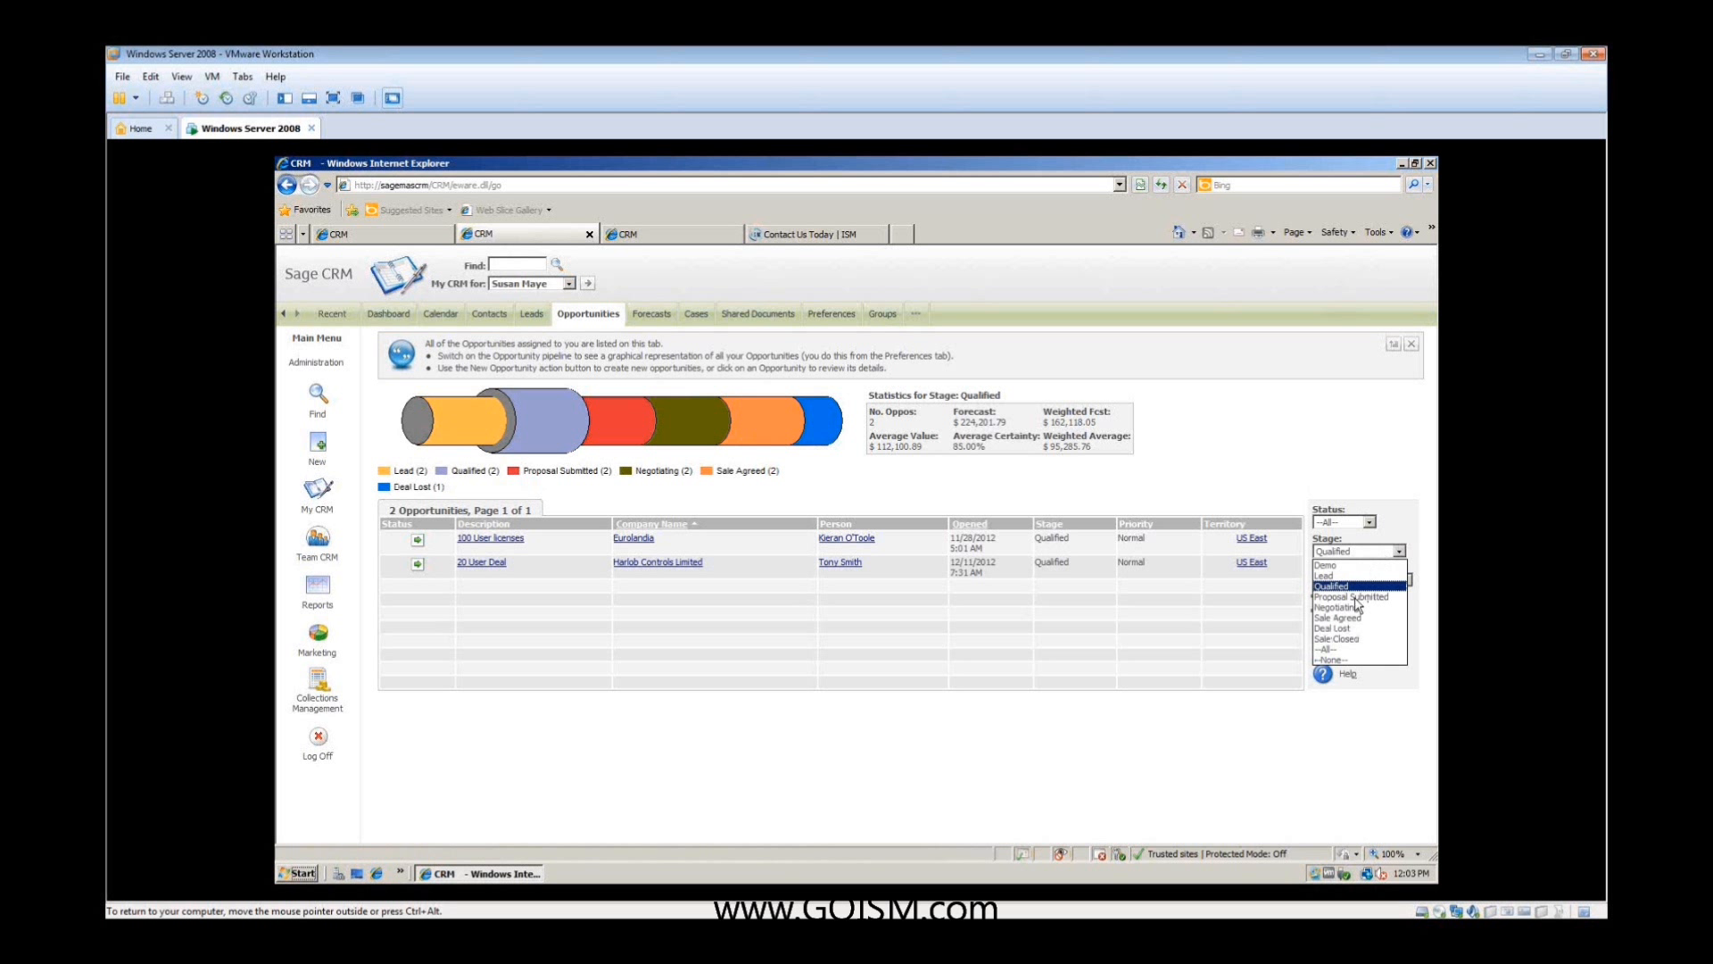
{"action": "left_click", "coordinate": [1341, 649]}
{"action": "left_click", "coordinate": [1321, 604]}
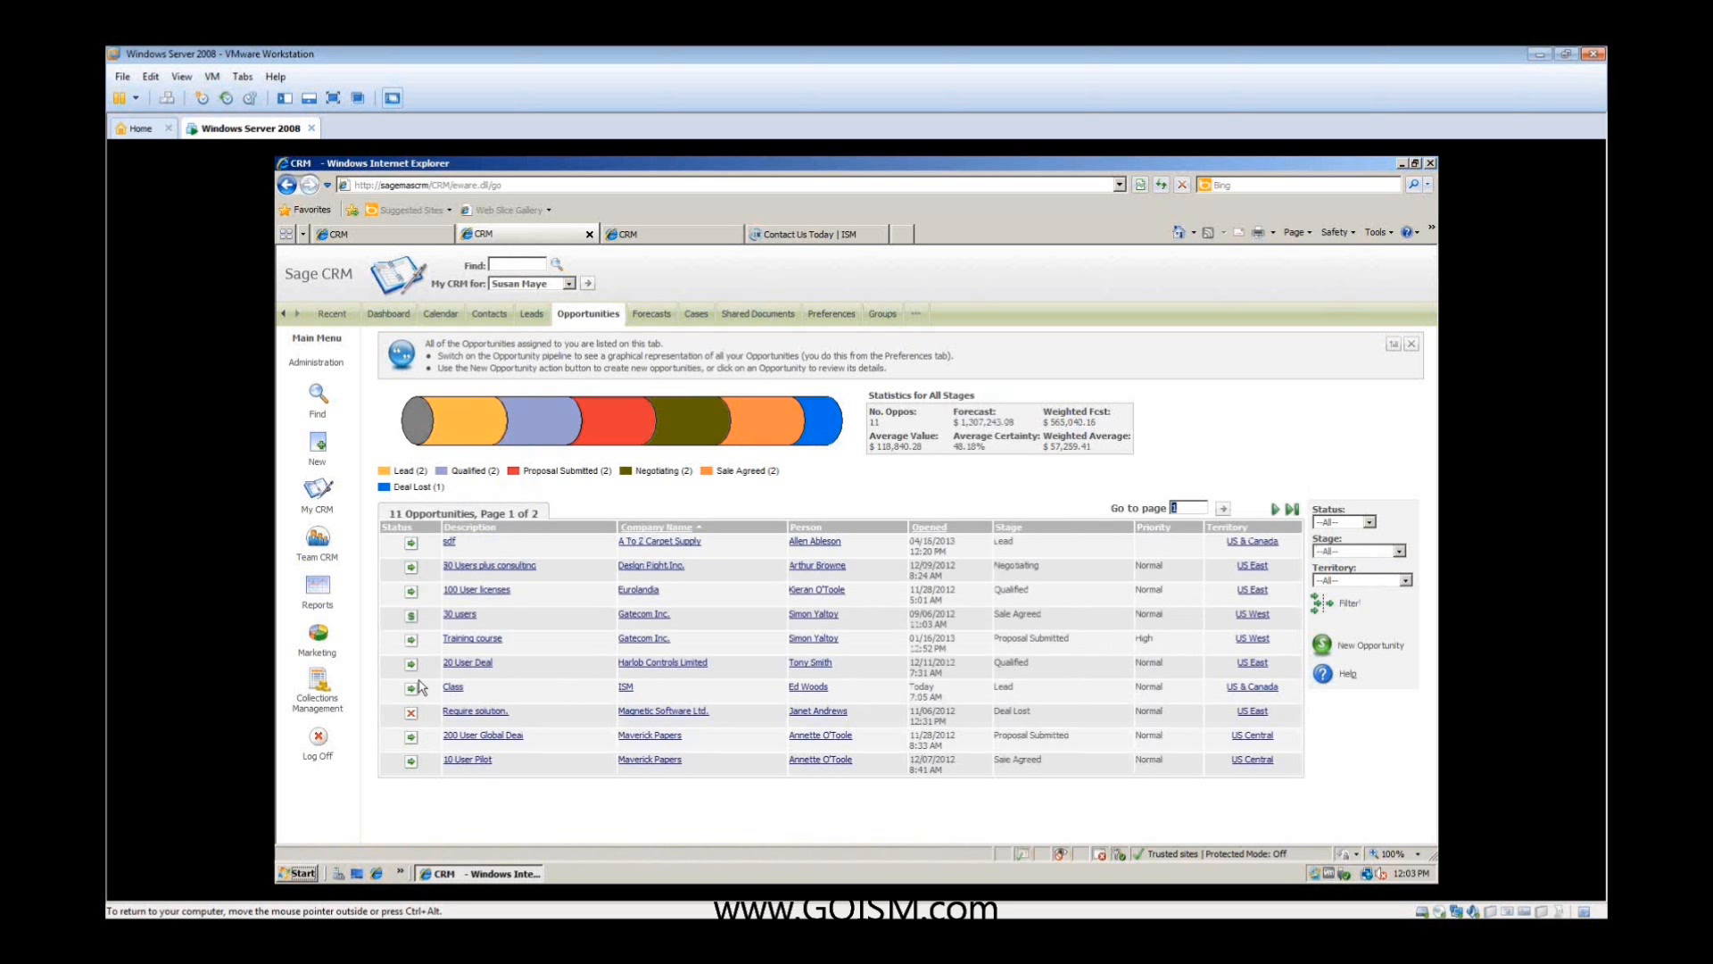
{"action": "left_click", "coordinate": [533, 322]}
- Open the Class opportunity for ISM, accept it with a short tracking note, and save
{"action": "left_click", "coordinate": [450, 690]}
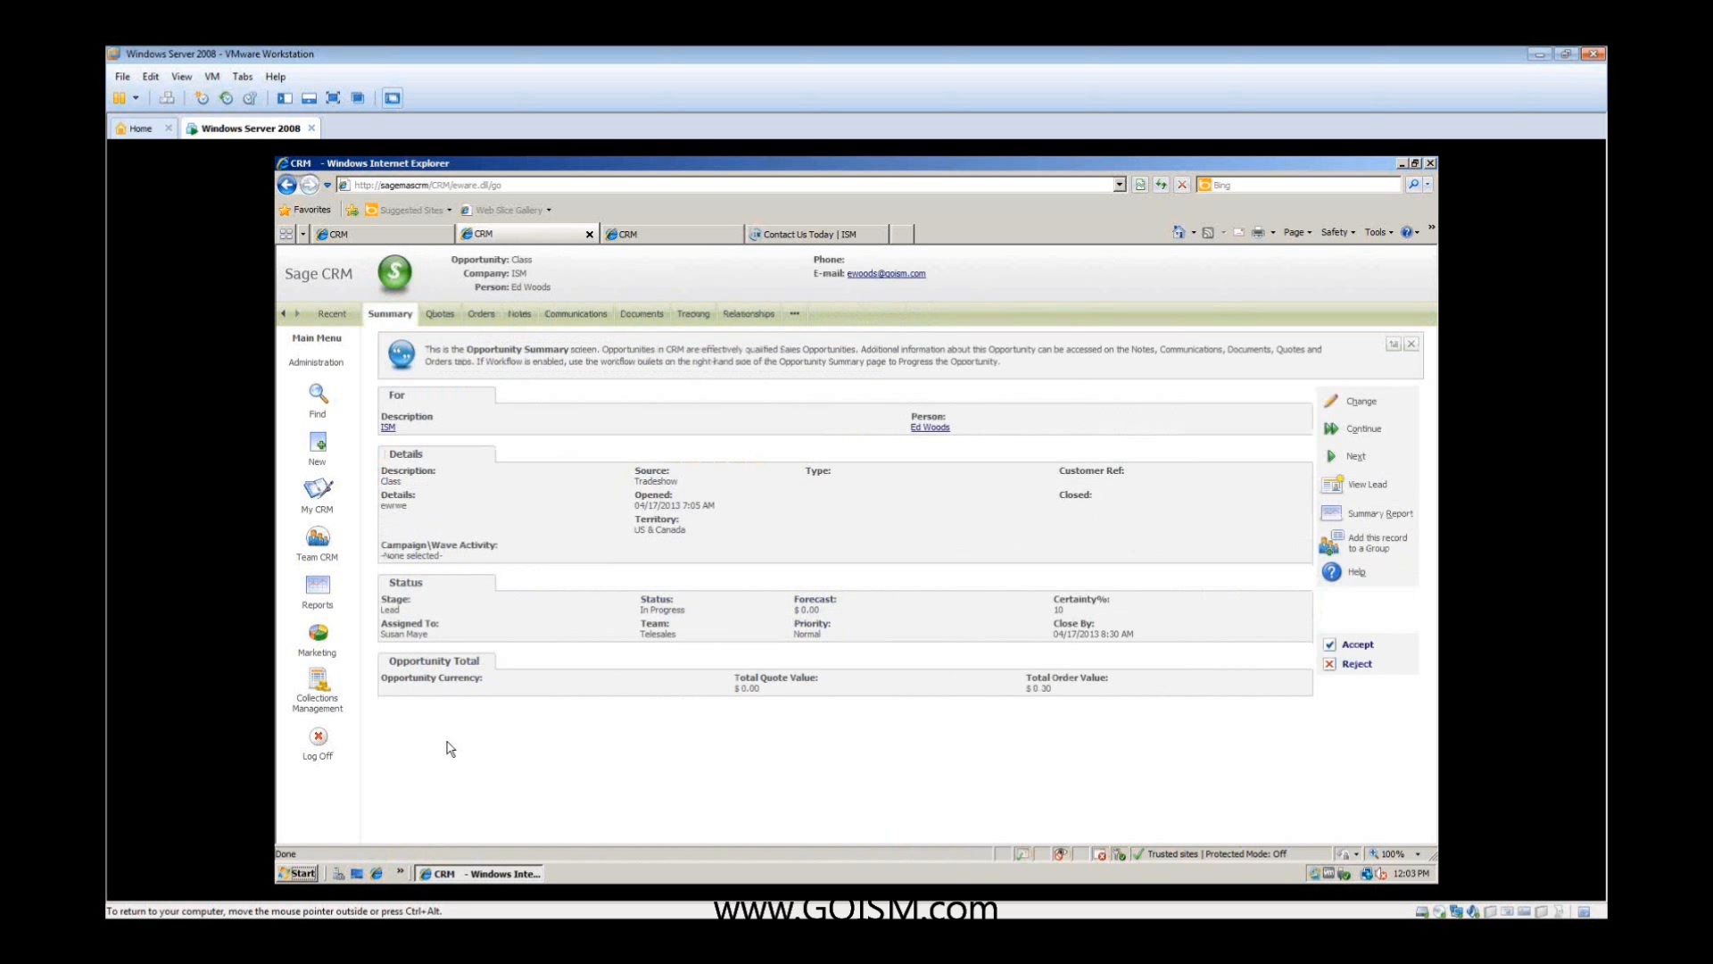
{"action": "left_click", "coordinate": [1331, 645]}
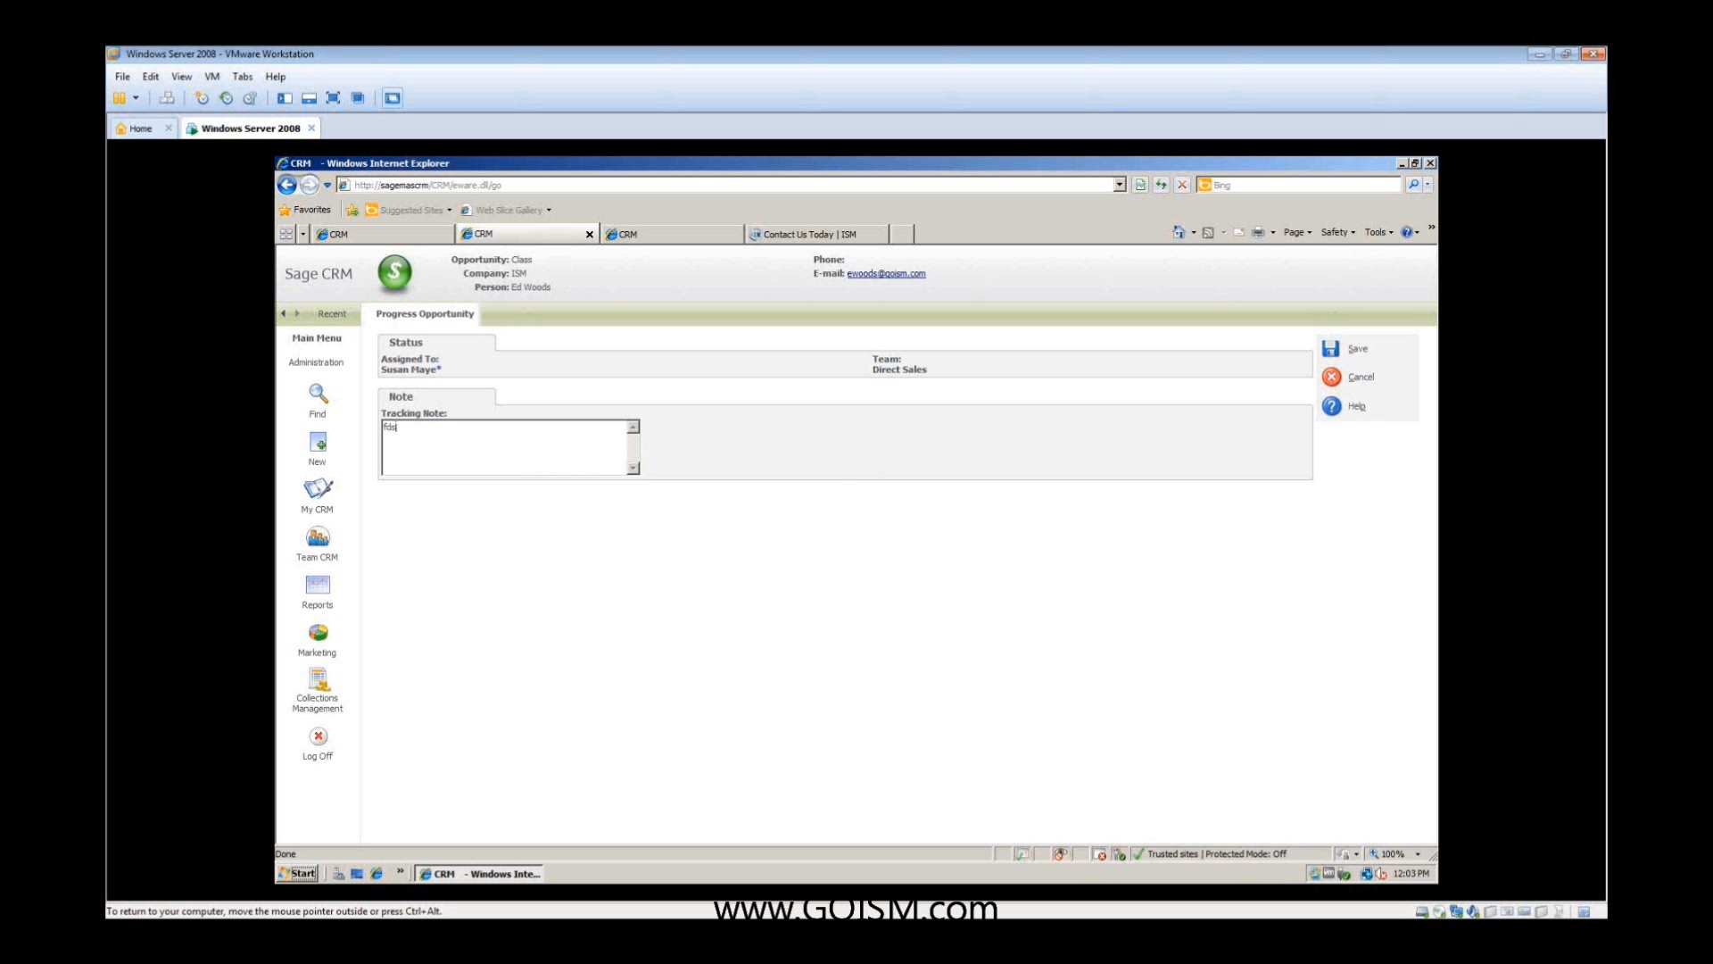
{"action": "left_click", "coordinate": [1331, 351]}
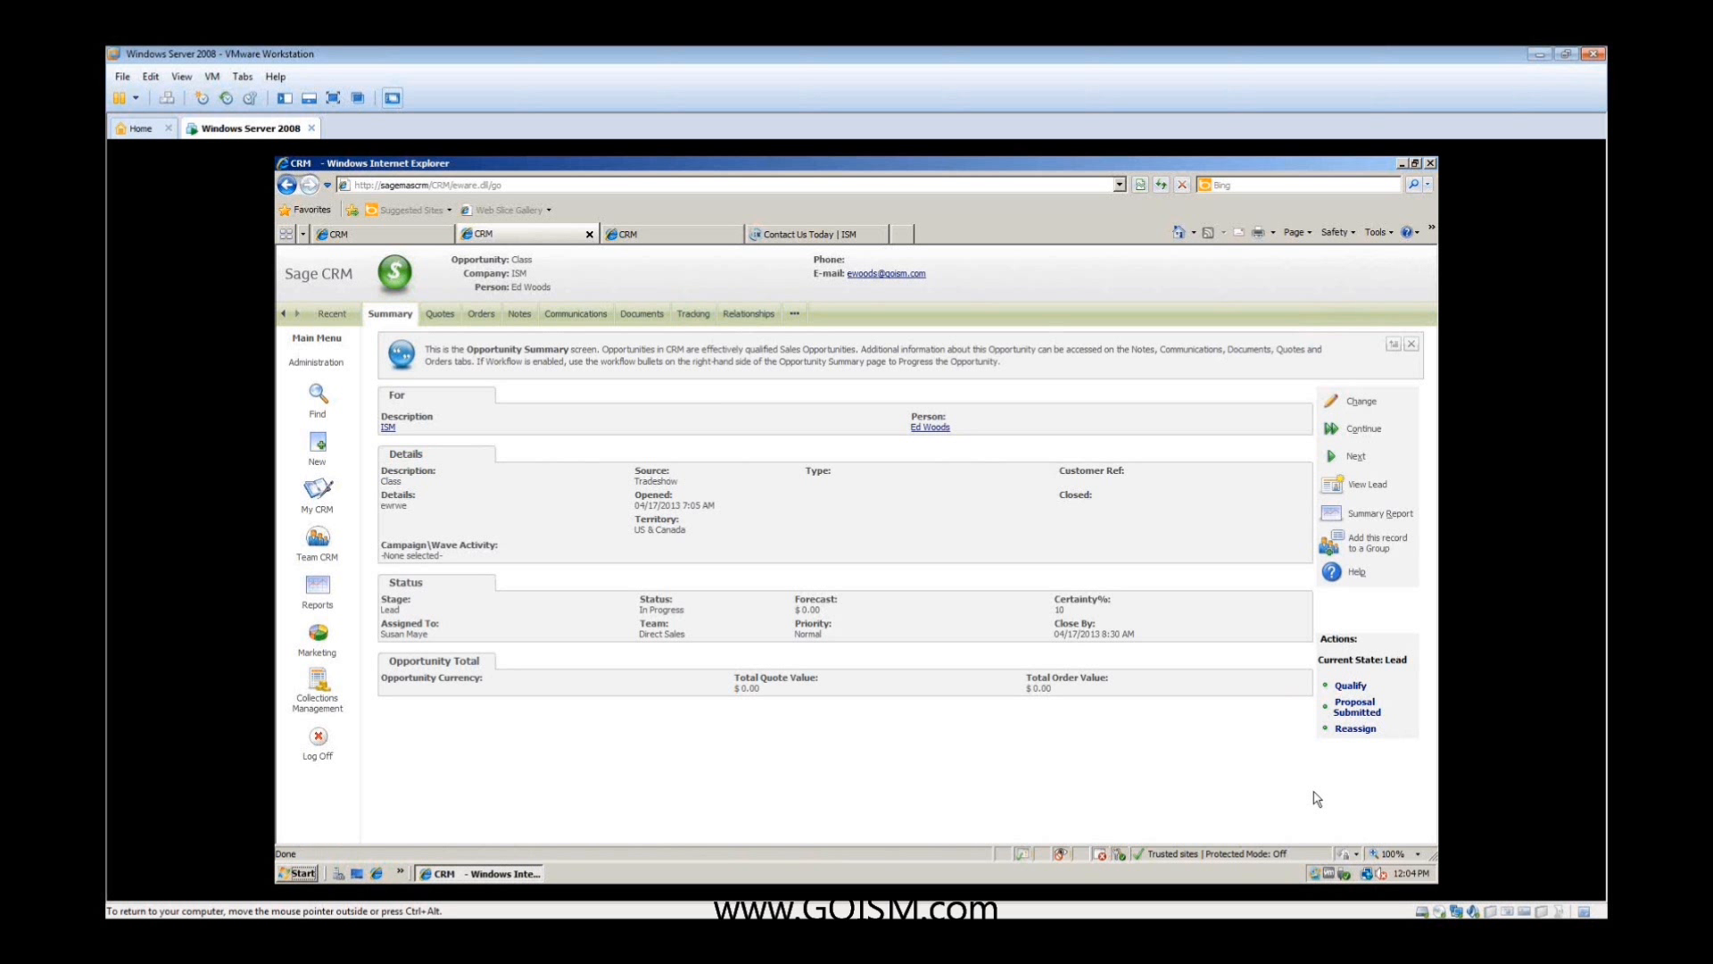
- Back out of progressing the opportunity to Proposal Submitted and start a new quote for it in Sales Order Entry
{"action": "left_click", "coordinate": [1356, 707]}
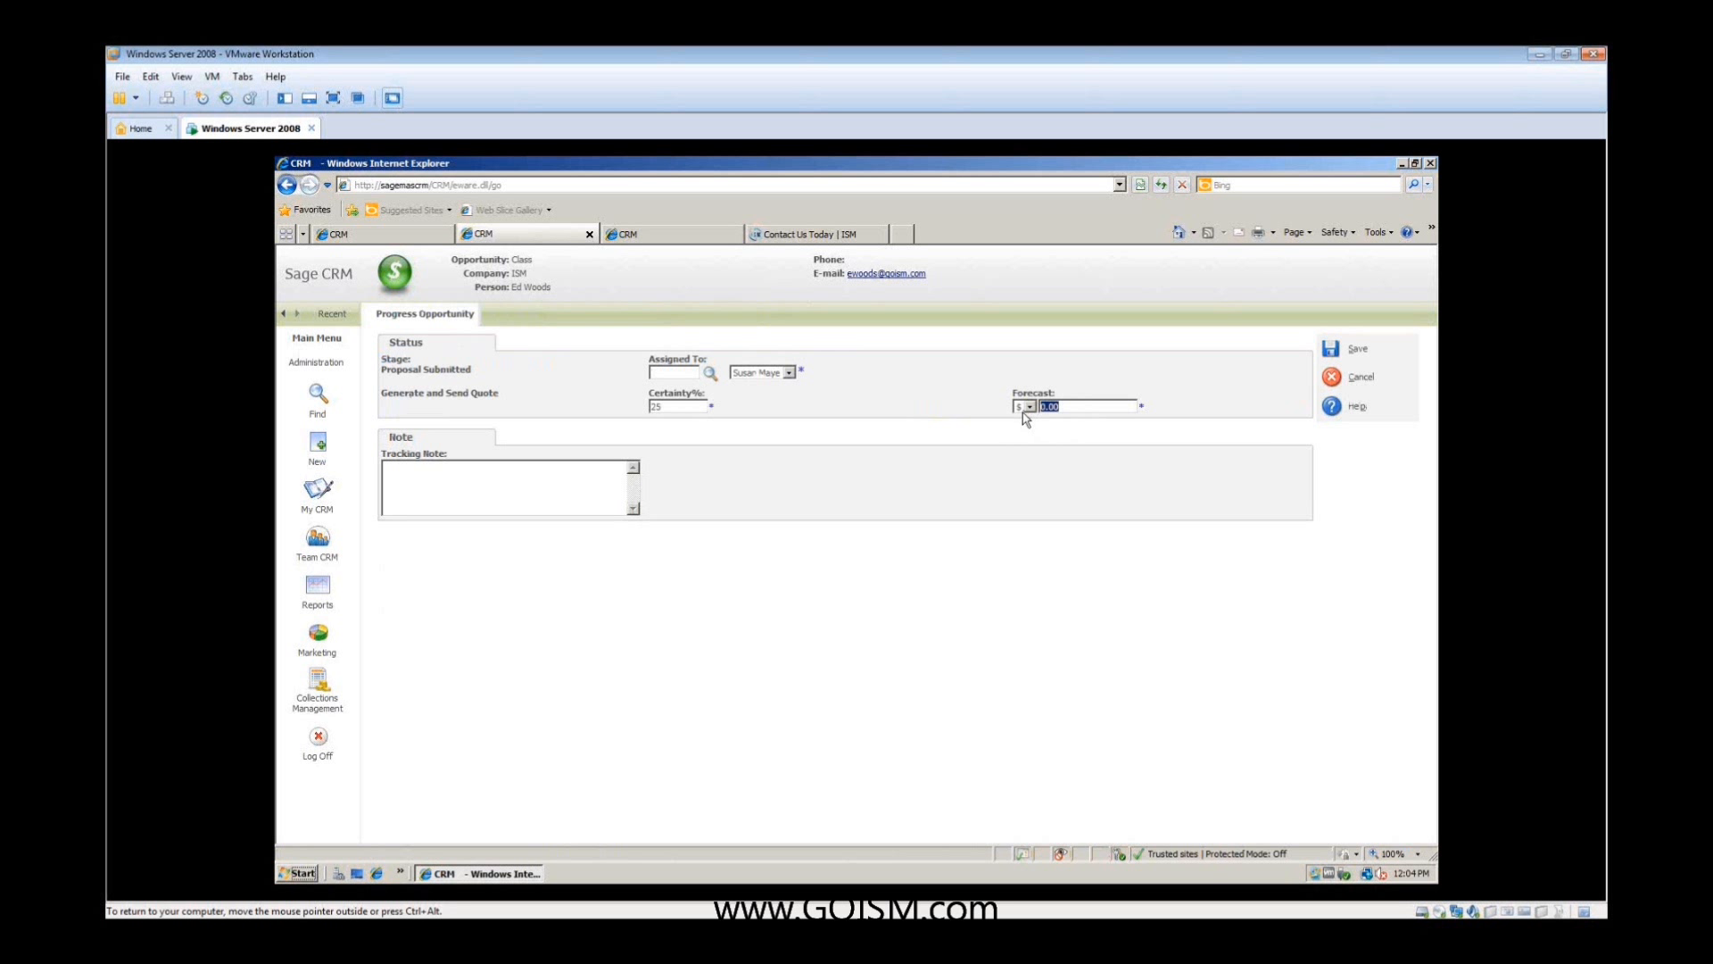
{"action": "left_click", "coordinate": [1330, 379]}
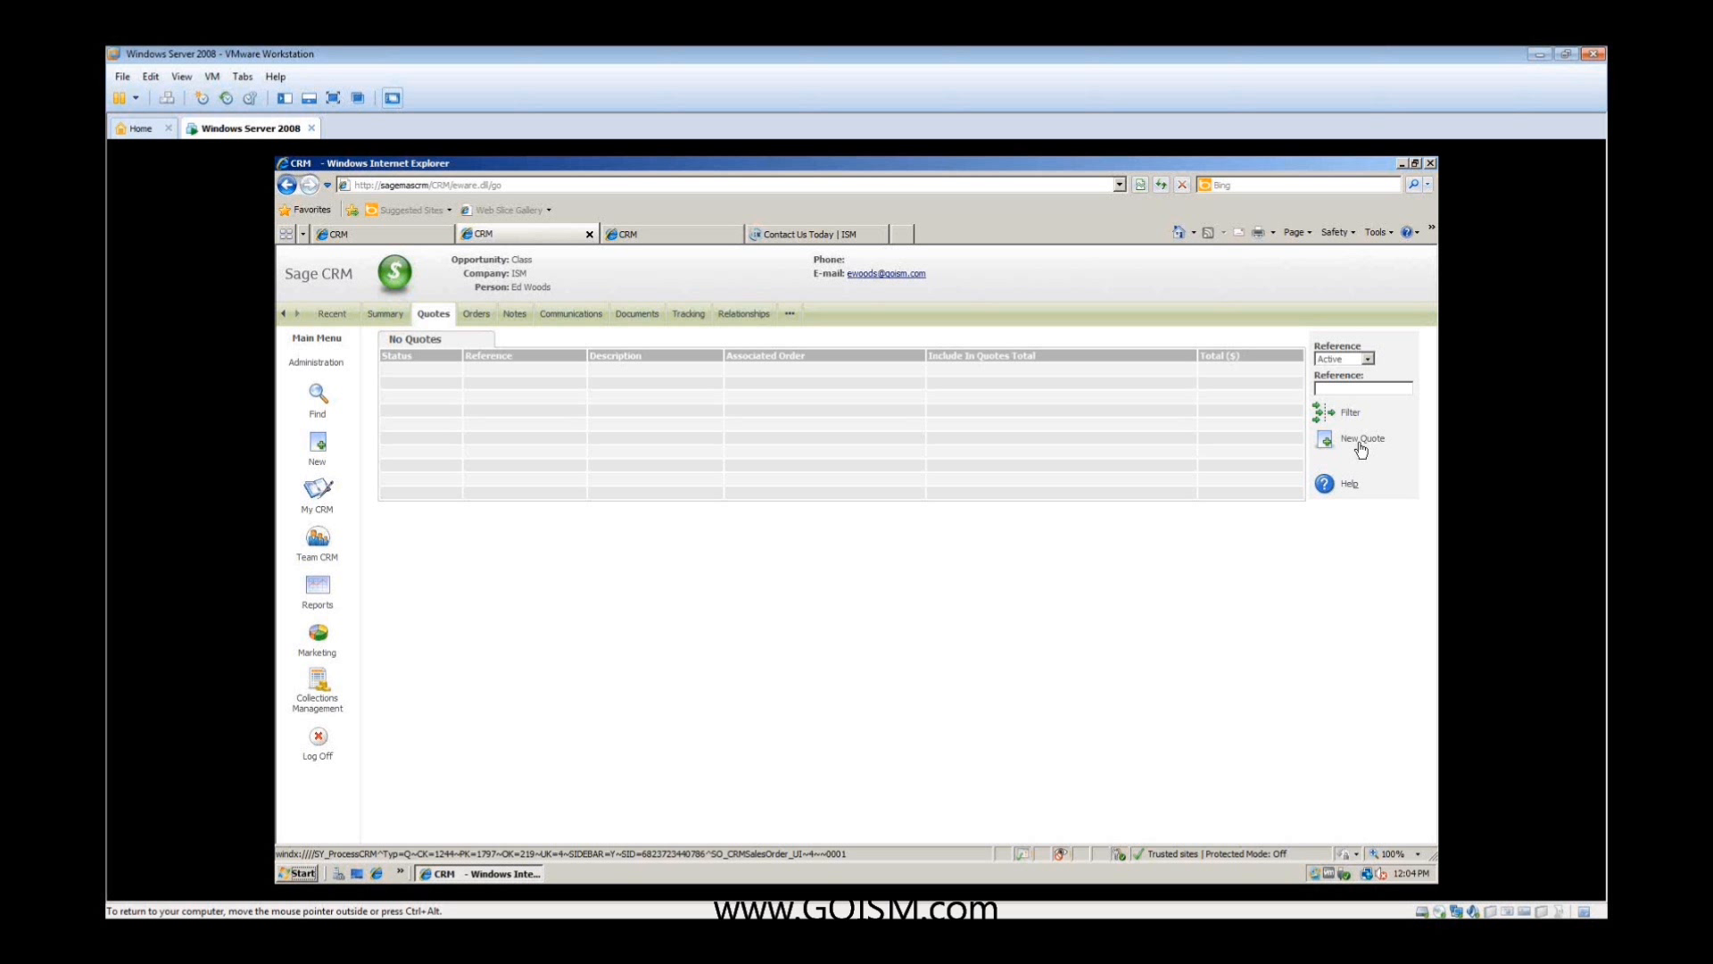
{"action": "left_click", "coordinate": [1326, 440]}
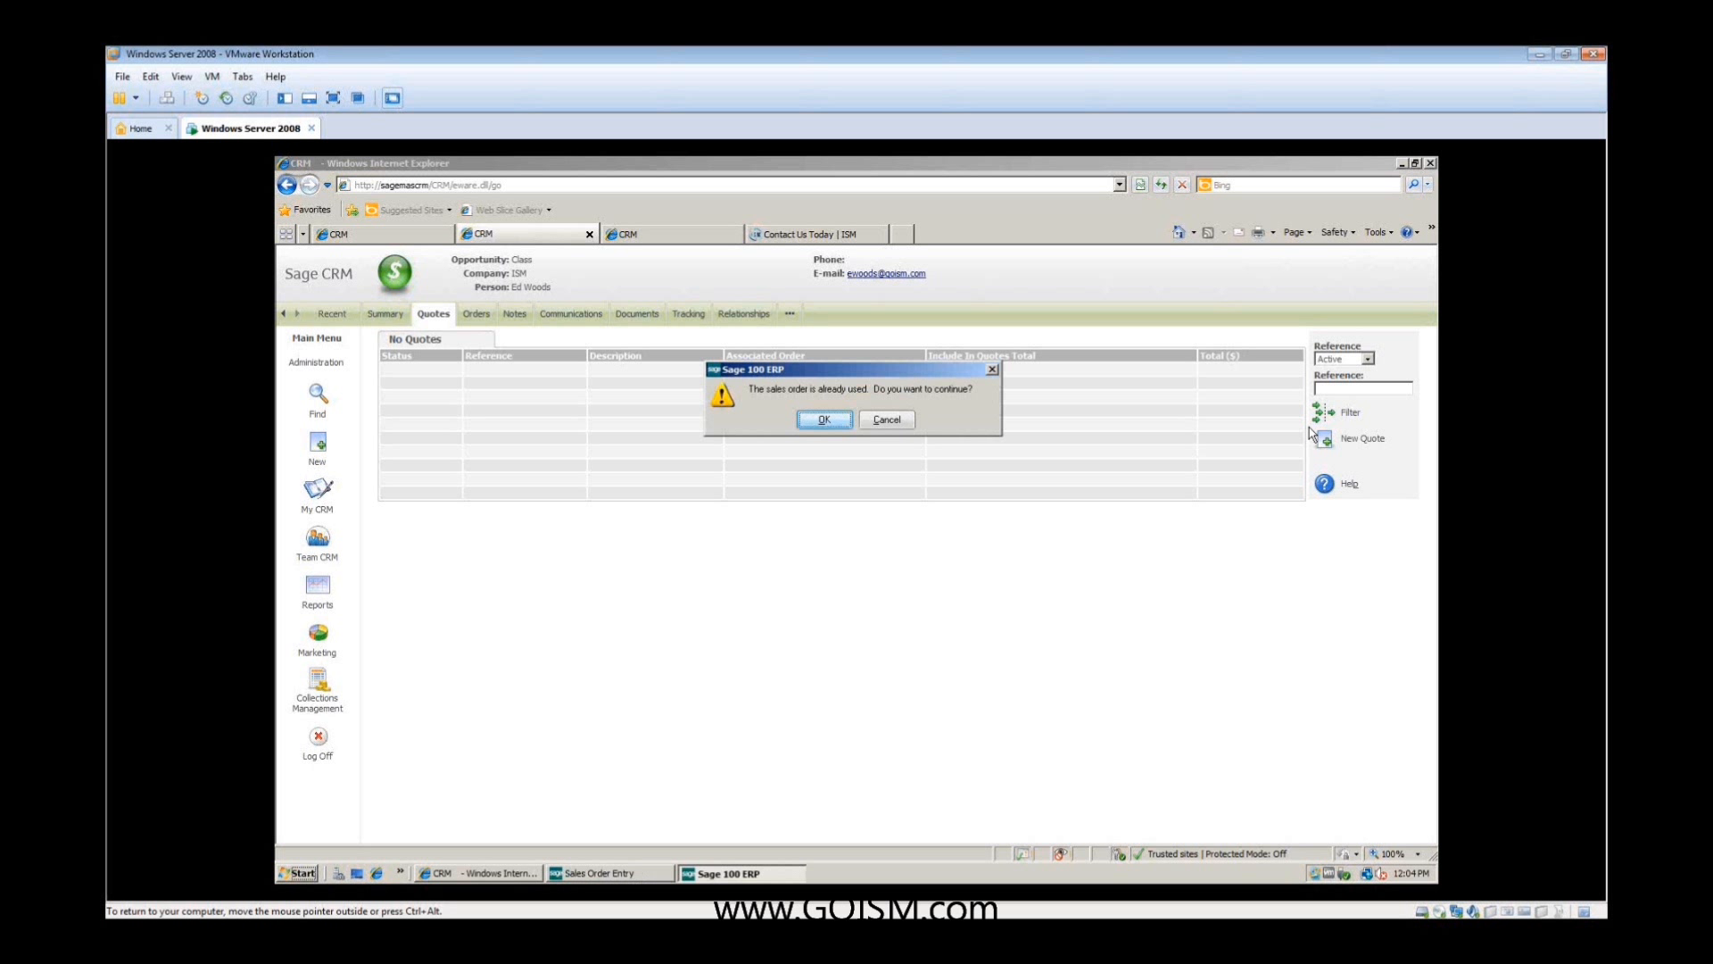
{"action": "left_click", "coordinate": [823, 419]}
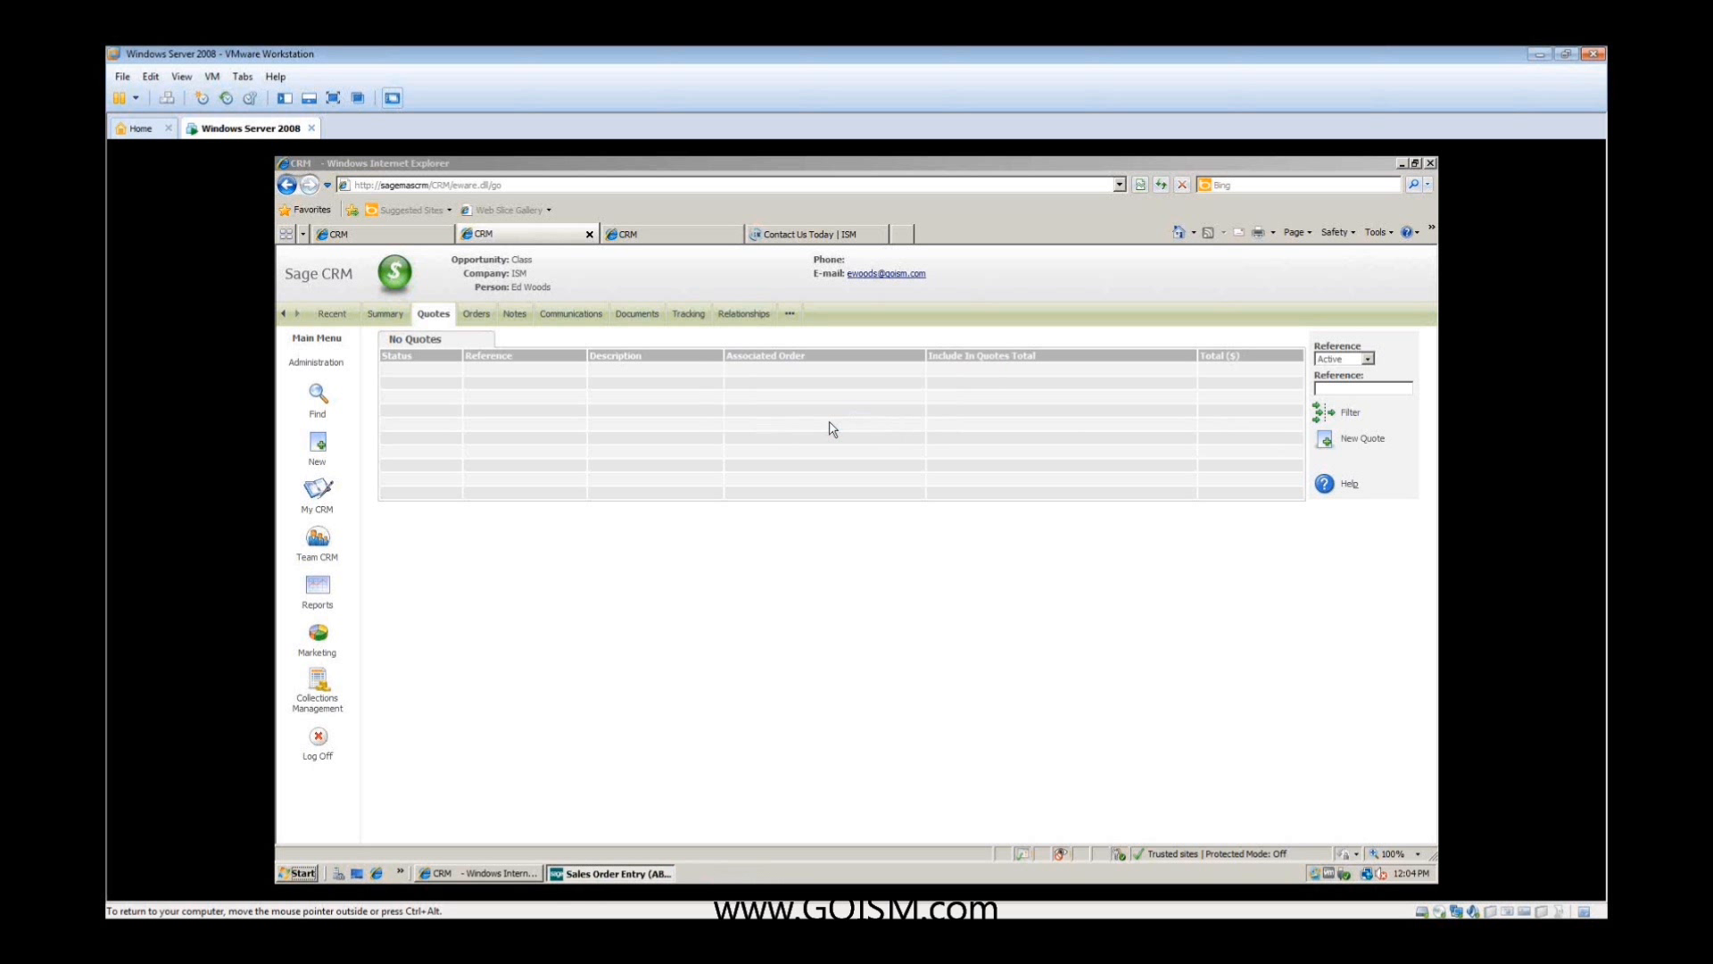
{"action": "left_click_drag", "start_coordinate": [686, 343], "coordinate": [767, 363]}
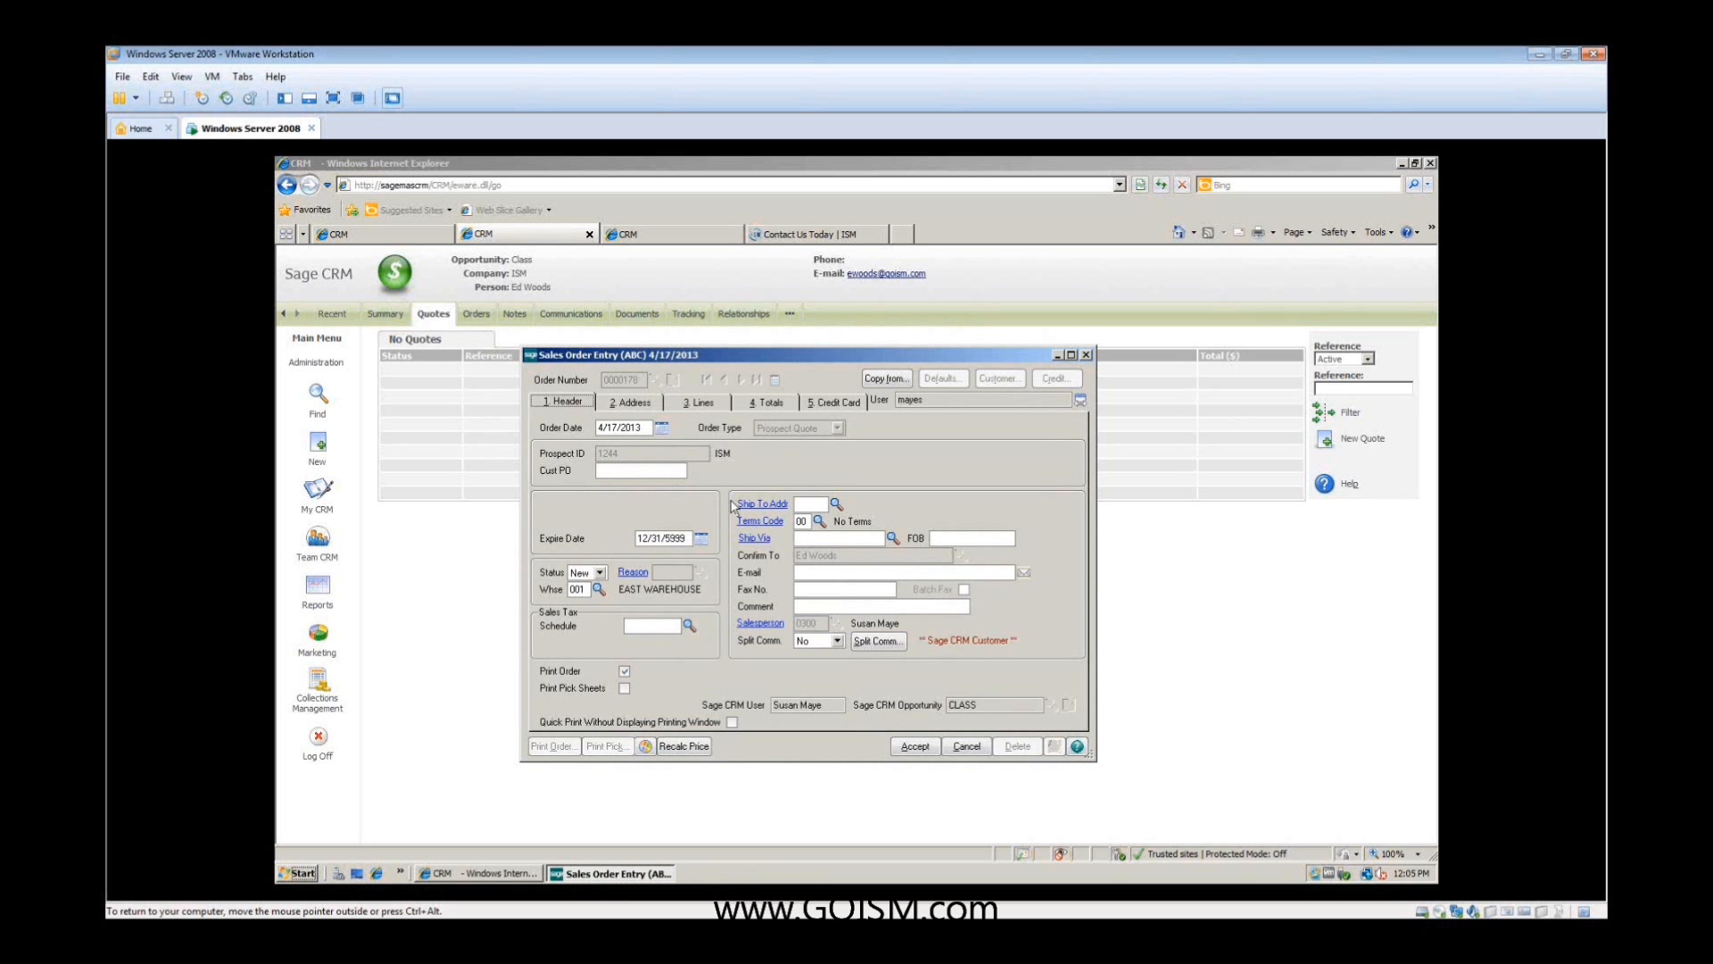
- Check the quote's address details and add item 2568-3-25 as the first line with quantity 1
{"action": "left_click", "coordinate": [636, 403]}
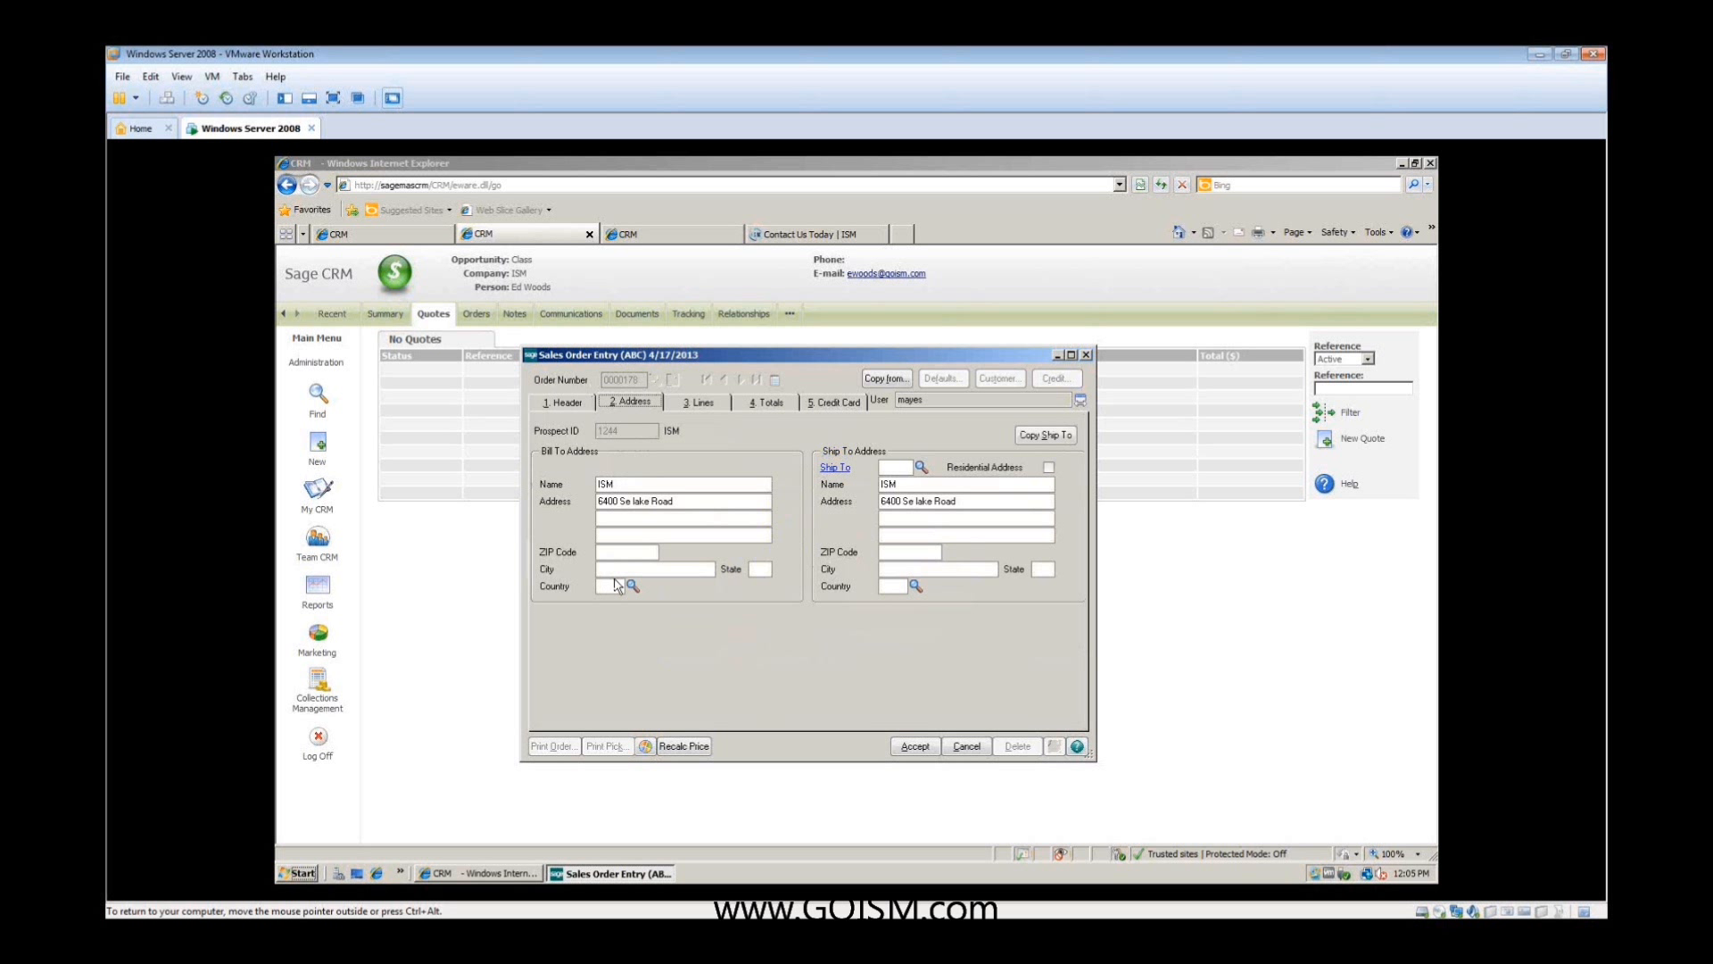
{"action": "left_click", "coordinate": [697, 404]}
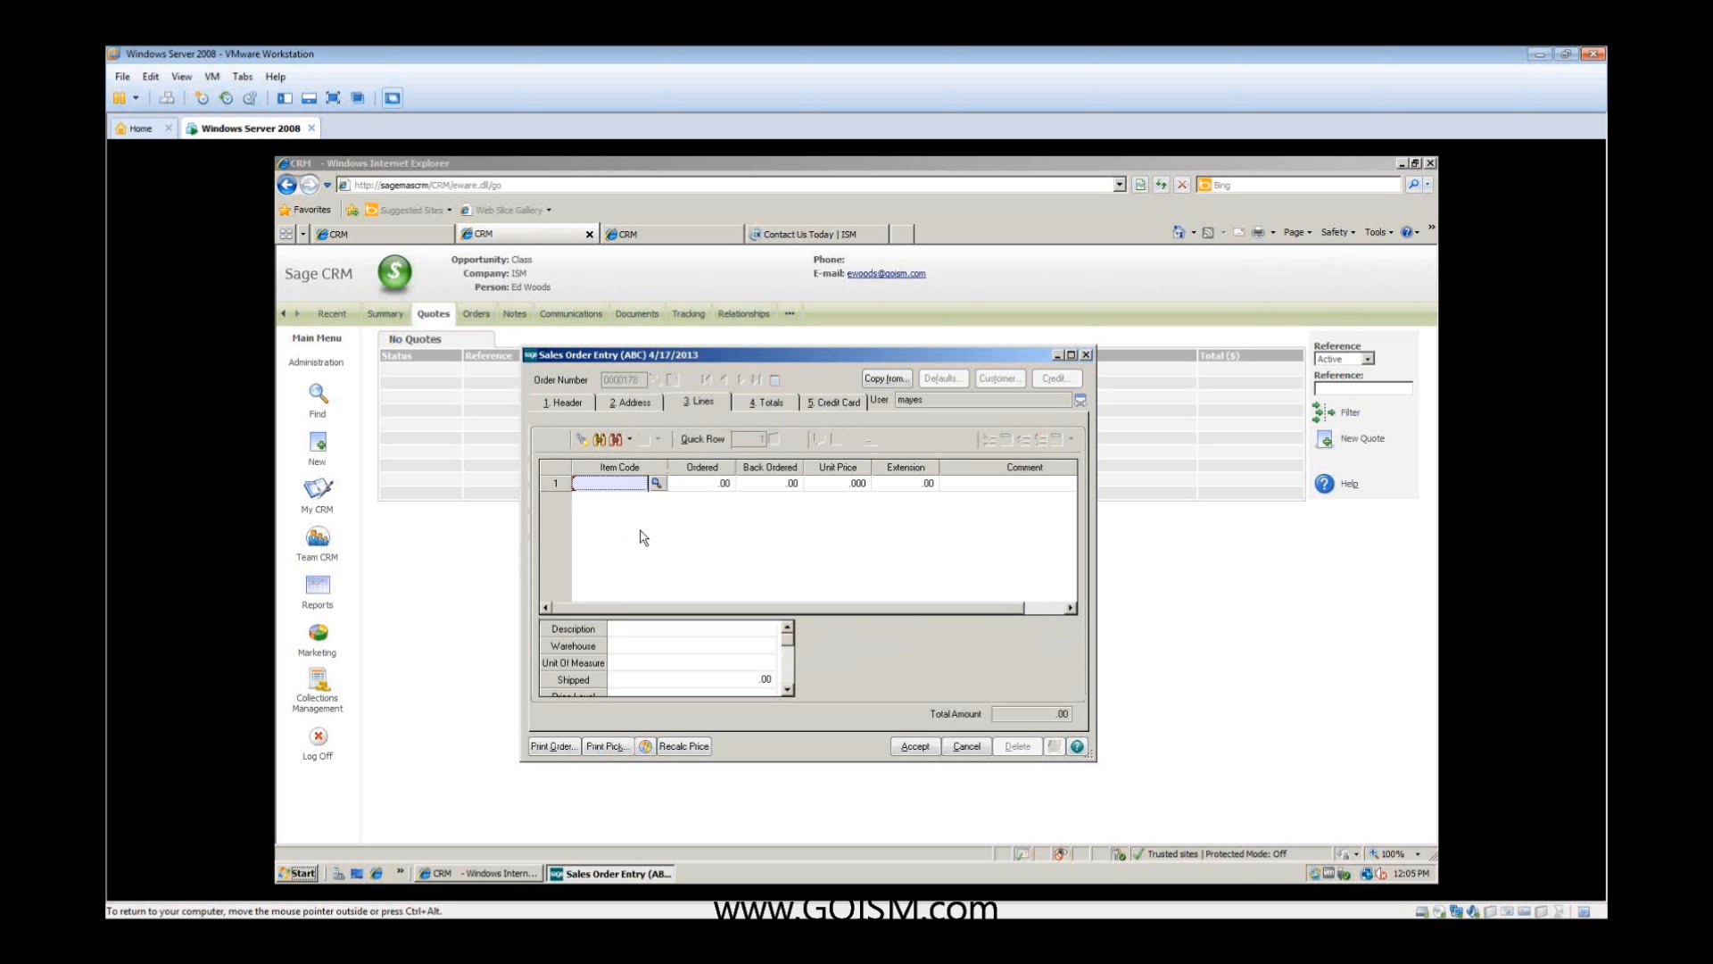
{"action": "left_click", "coordinate": [656, 483]}
{"action": "left_click", "coordinate": [665, 457]}
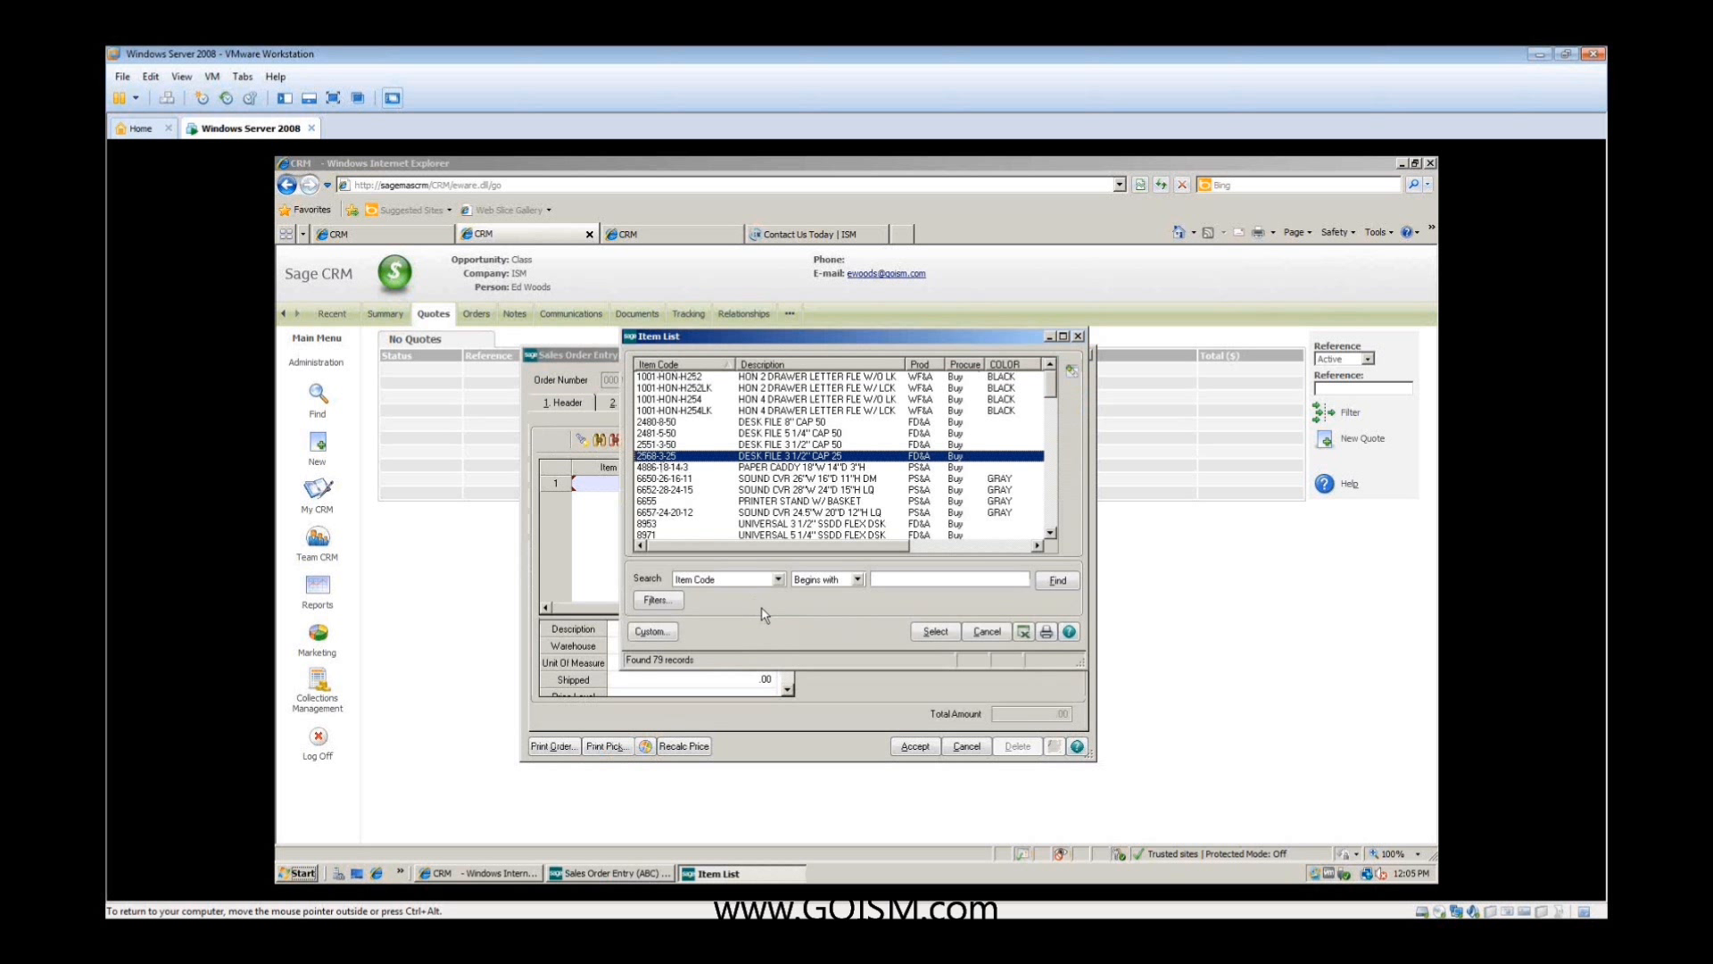
{"action": "left_click", "coordinate": [933, 632]}
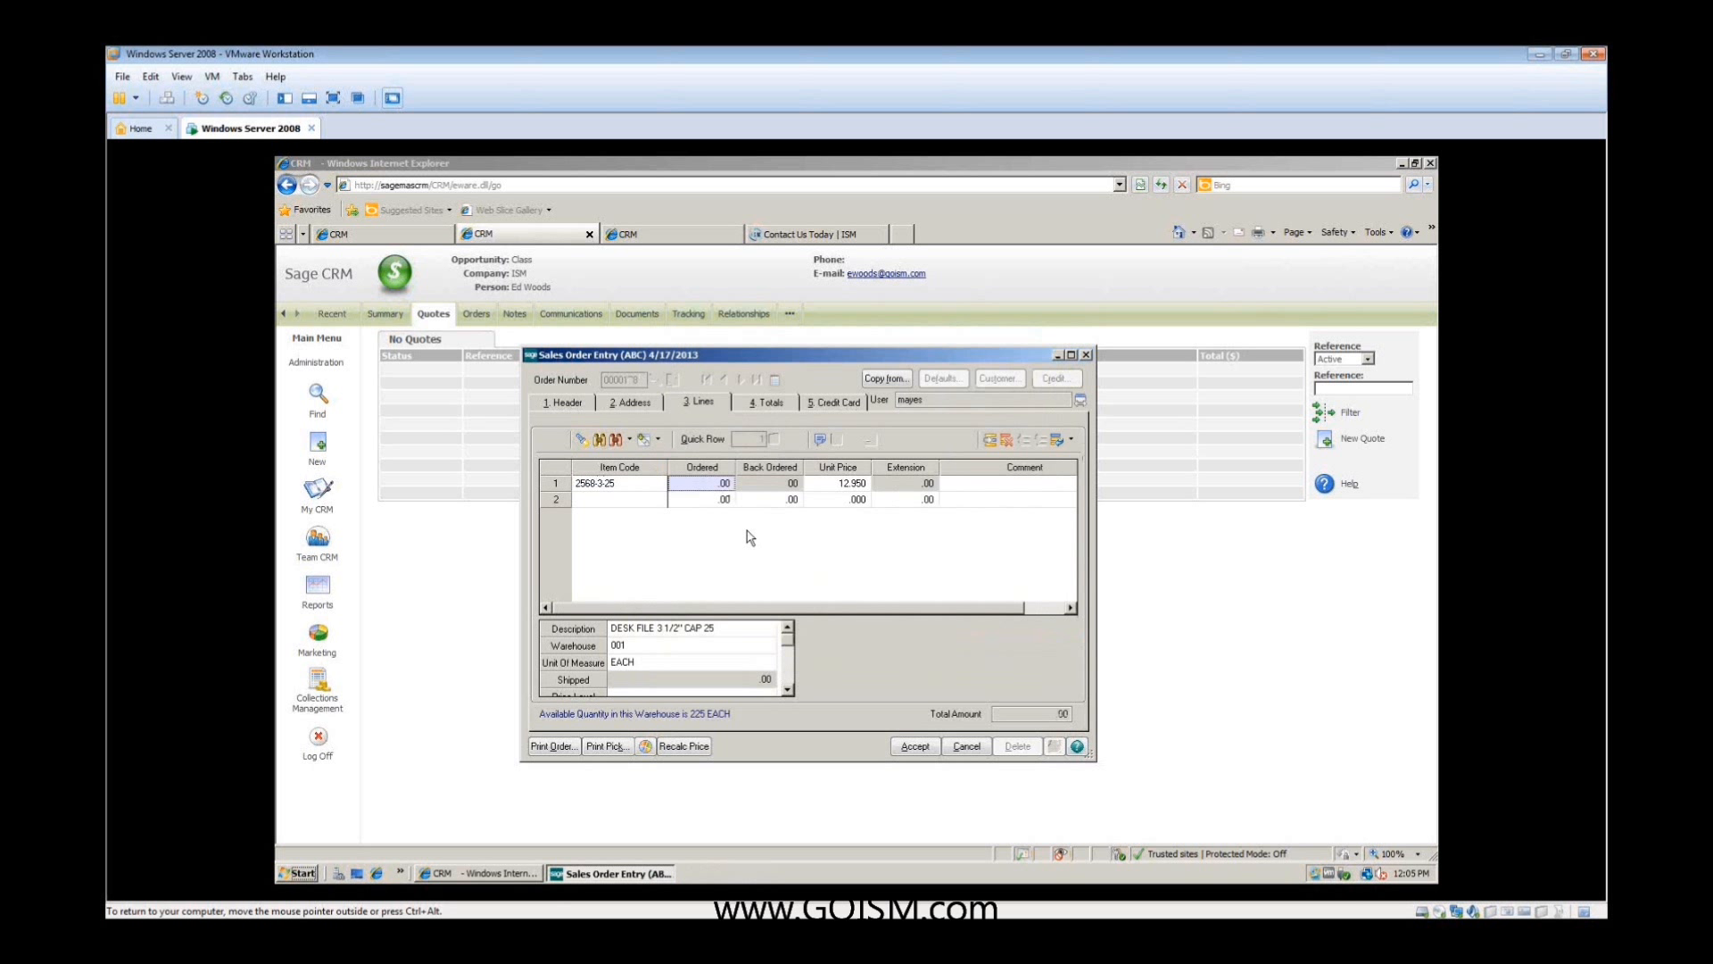
{"action": "type", "text": "1"}
{"action": "key", "text": "Tab"}
{"action": "left_click", "coordinate": [612, 501]}
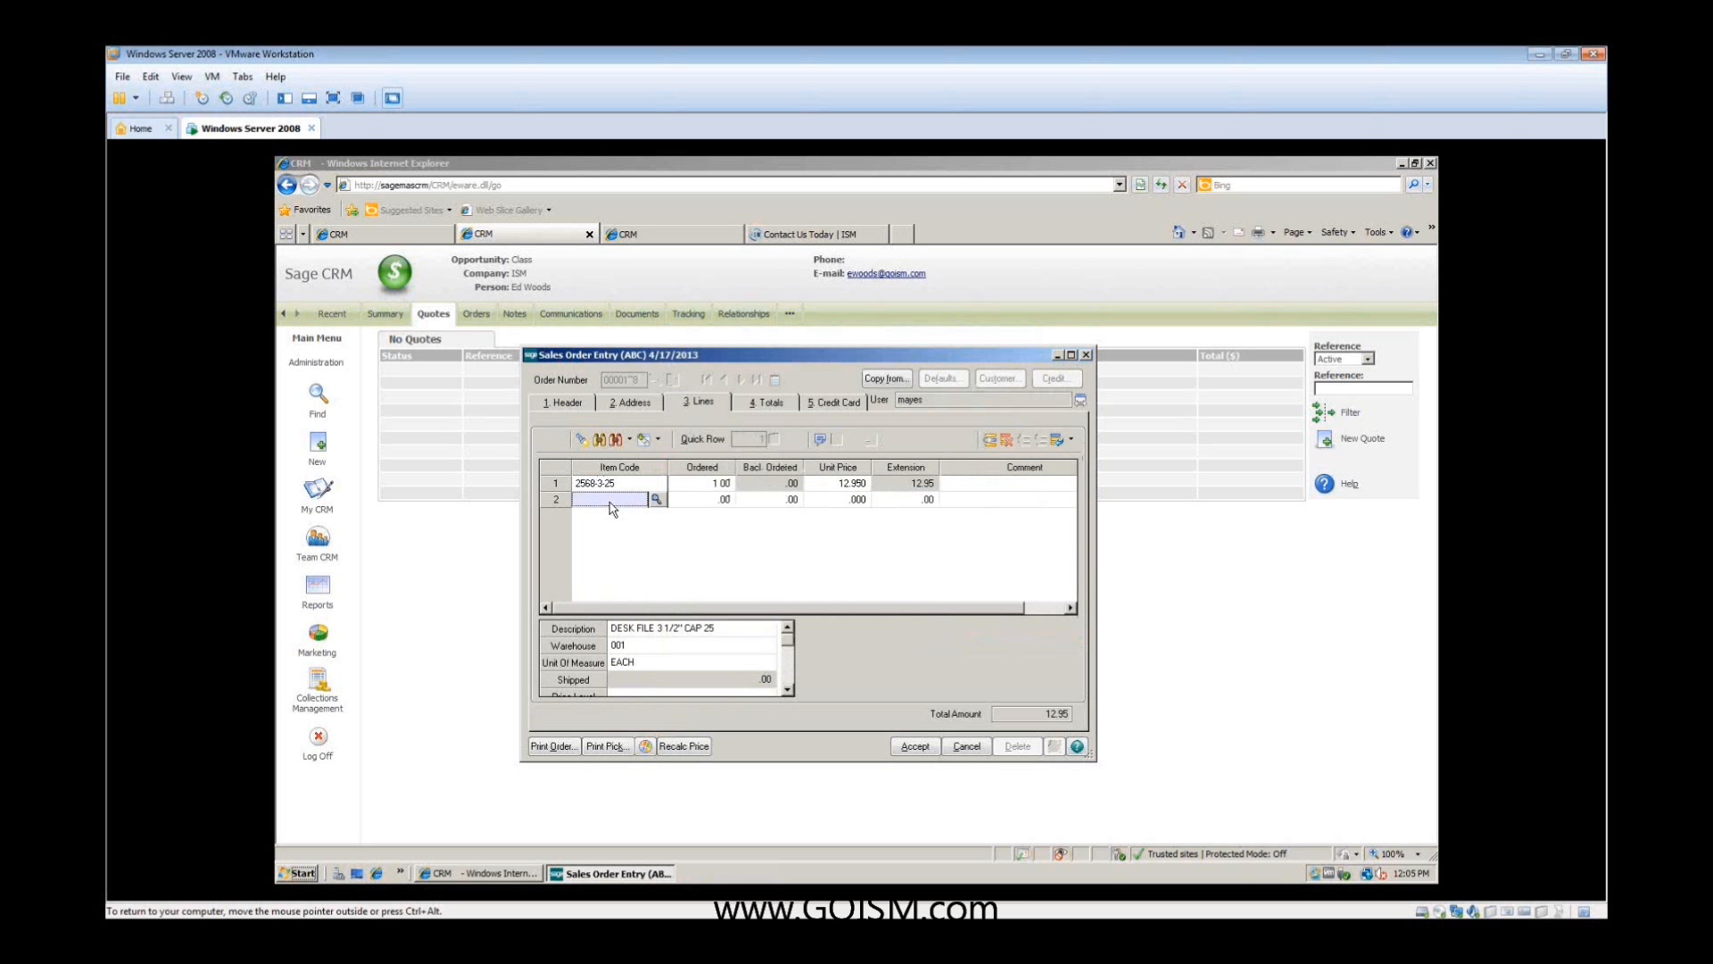
{"action": "left_click", "coordinate": [656, 501]}
{"action": "double_click", "coordinate": [745, 520]}
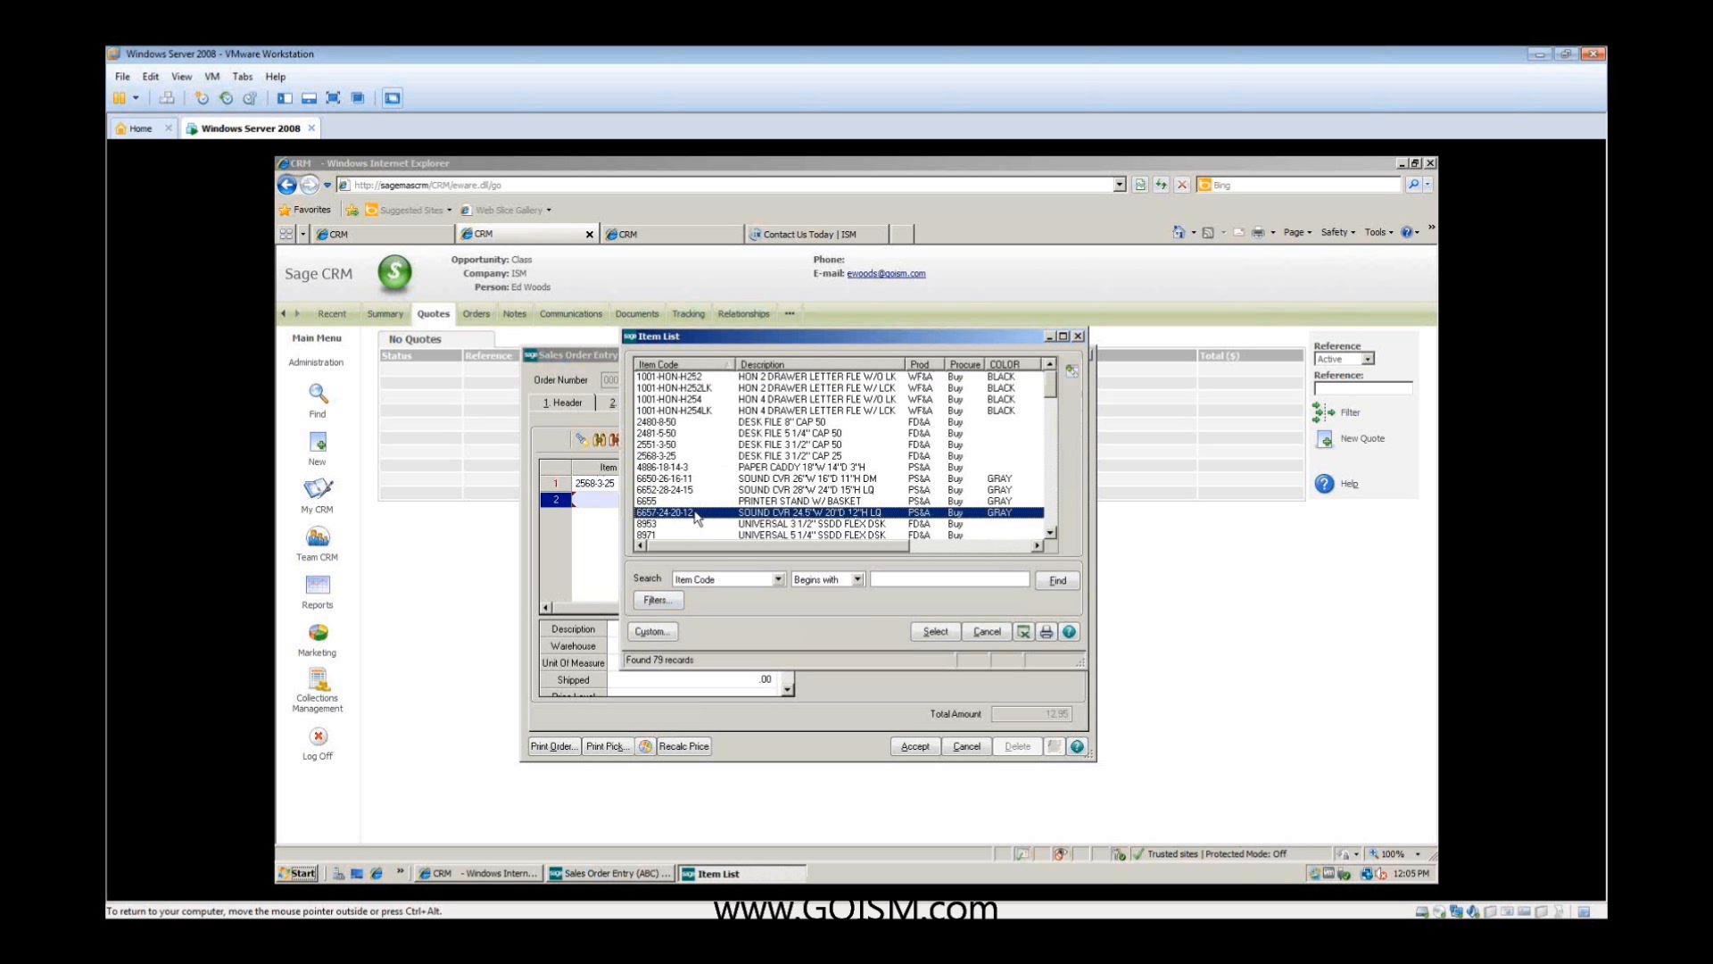
{"action": "type", "text": "3"}
{"action": "key", "text": "Tab"}
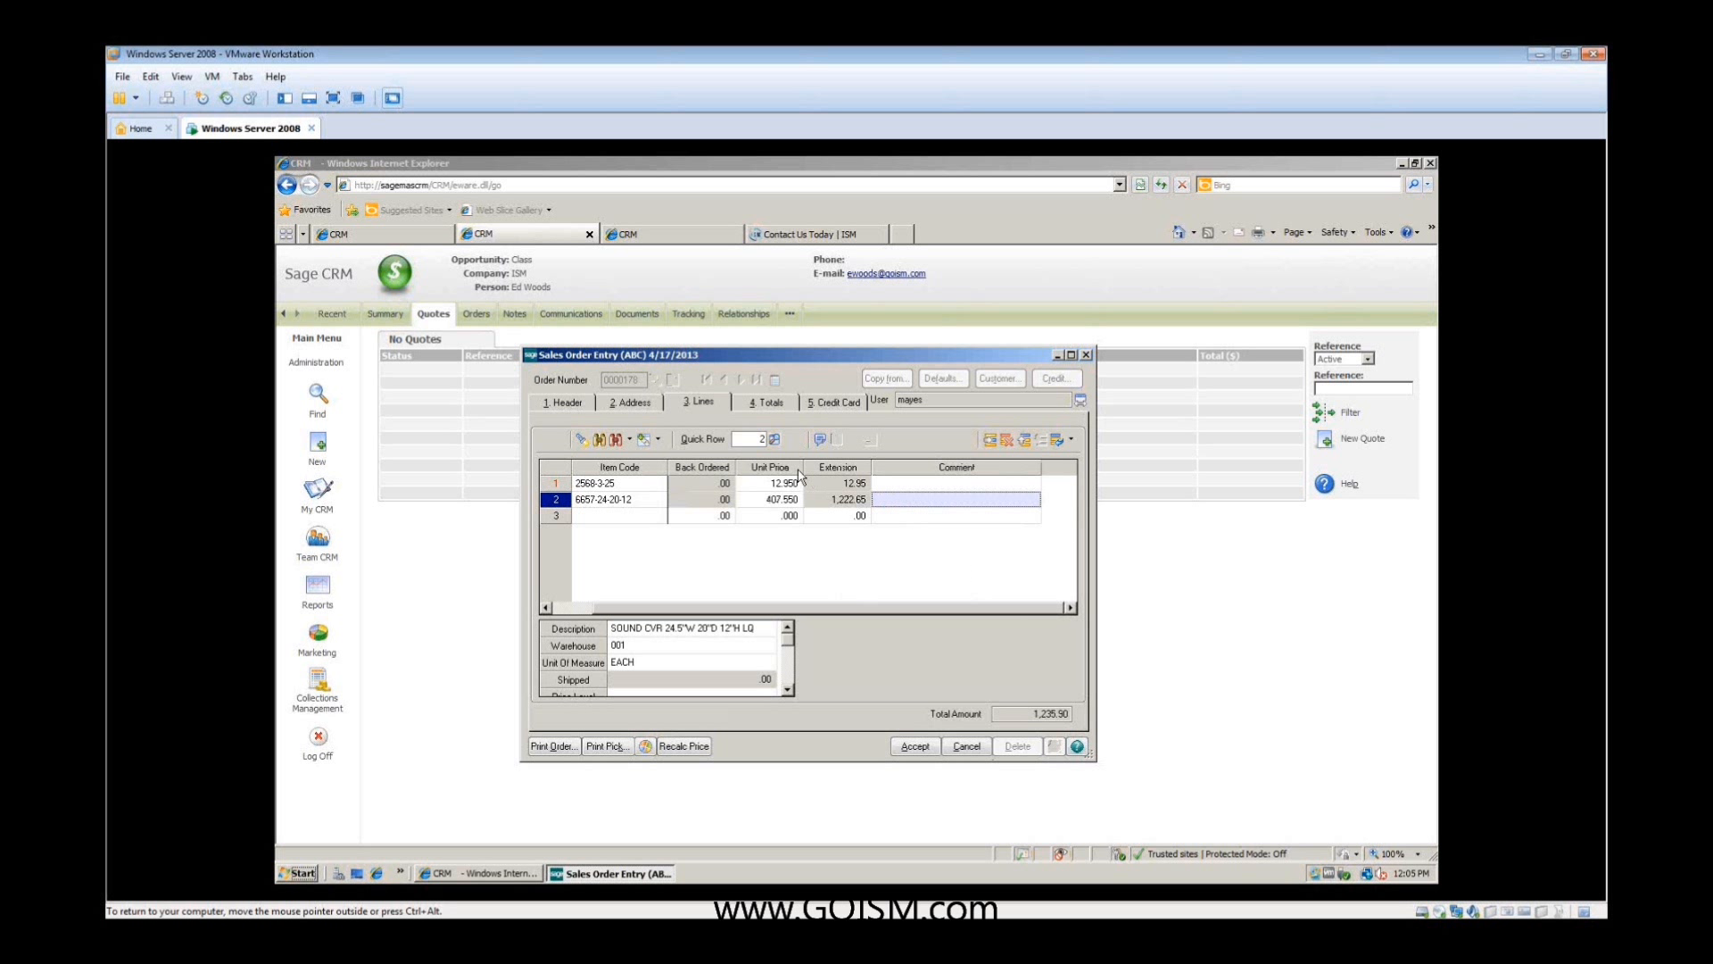
- Set the quote's sales tax schedule to NONTAX and accept the quote
{"action": "left_click", "coordinate": [769, 403]}
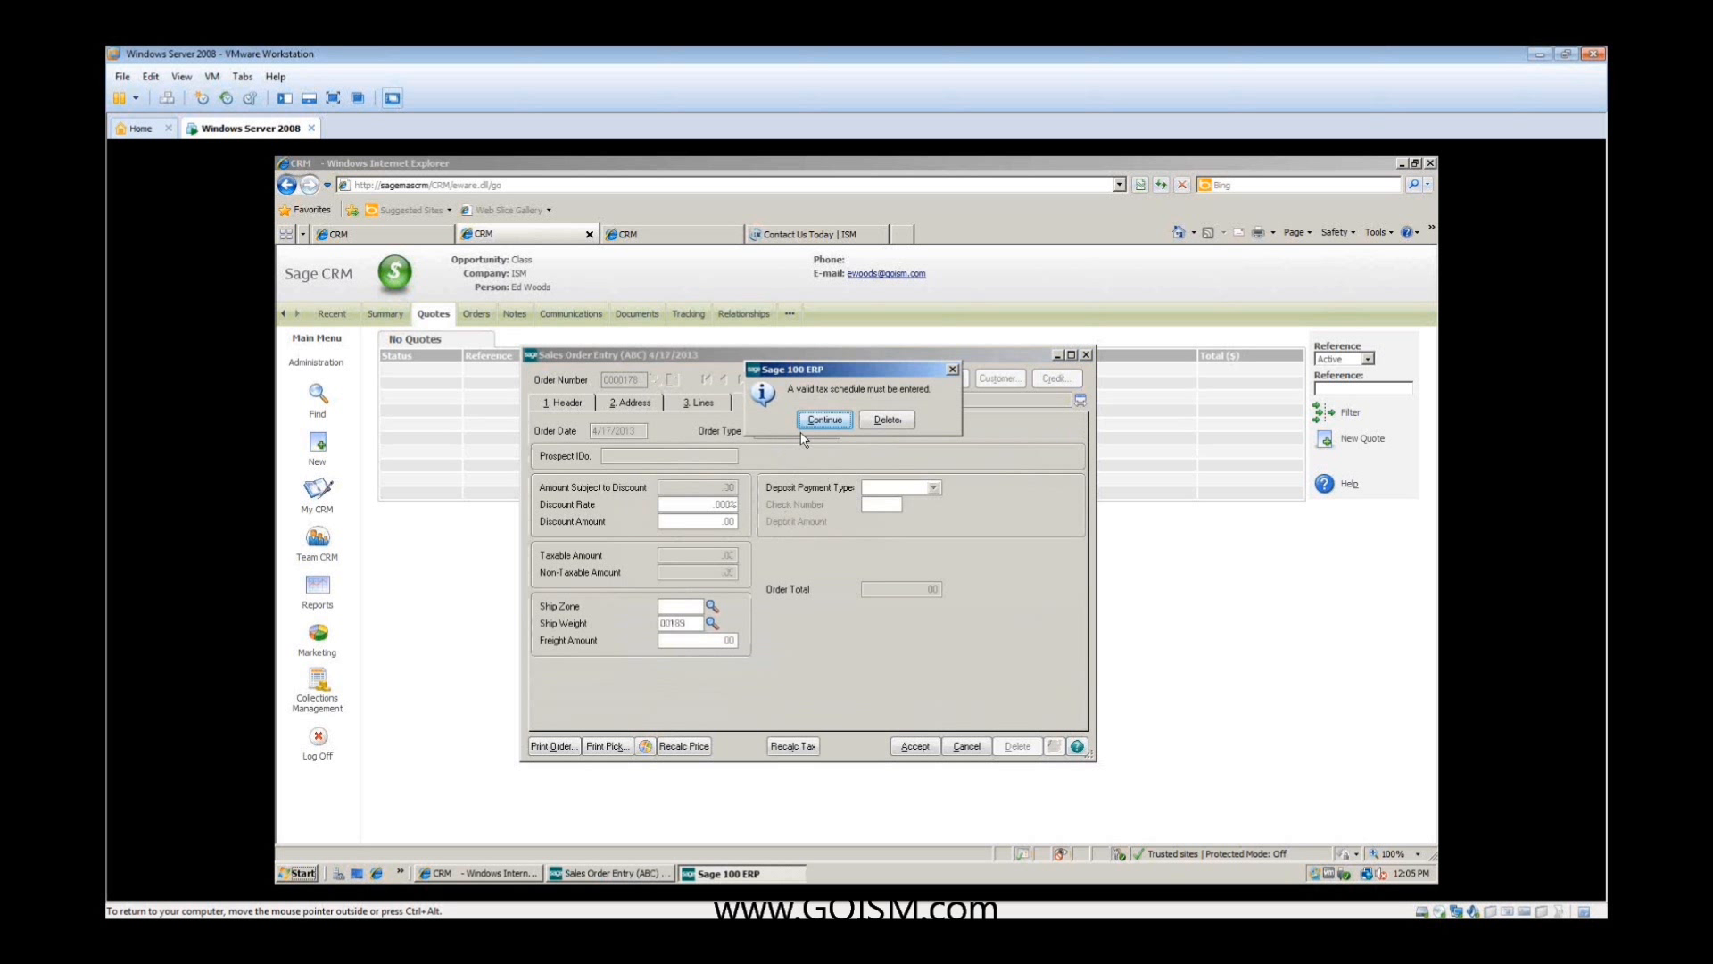
{"action": "left_click", "coordinate": [822, 420]}
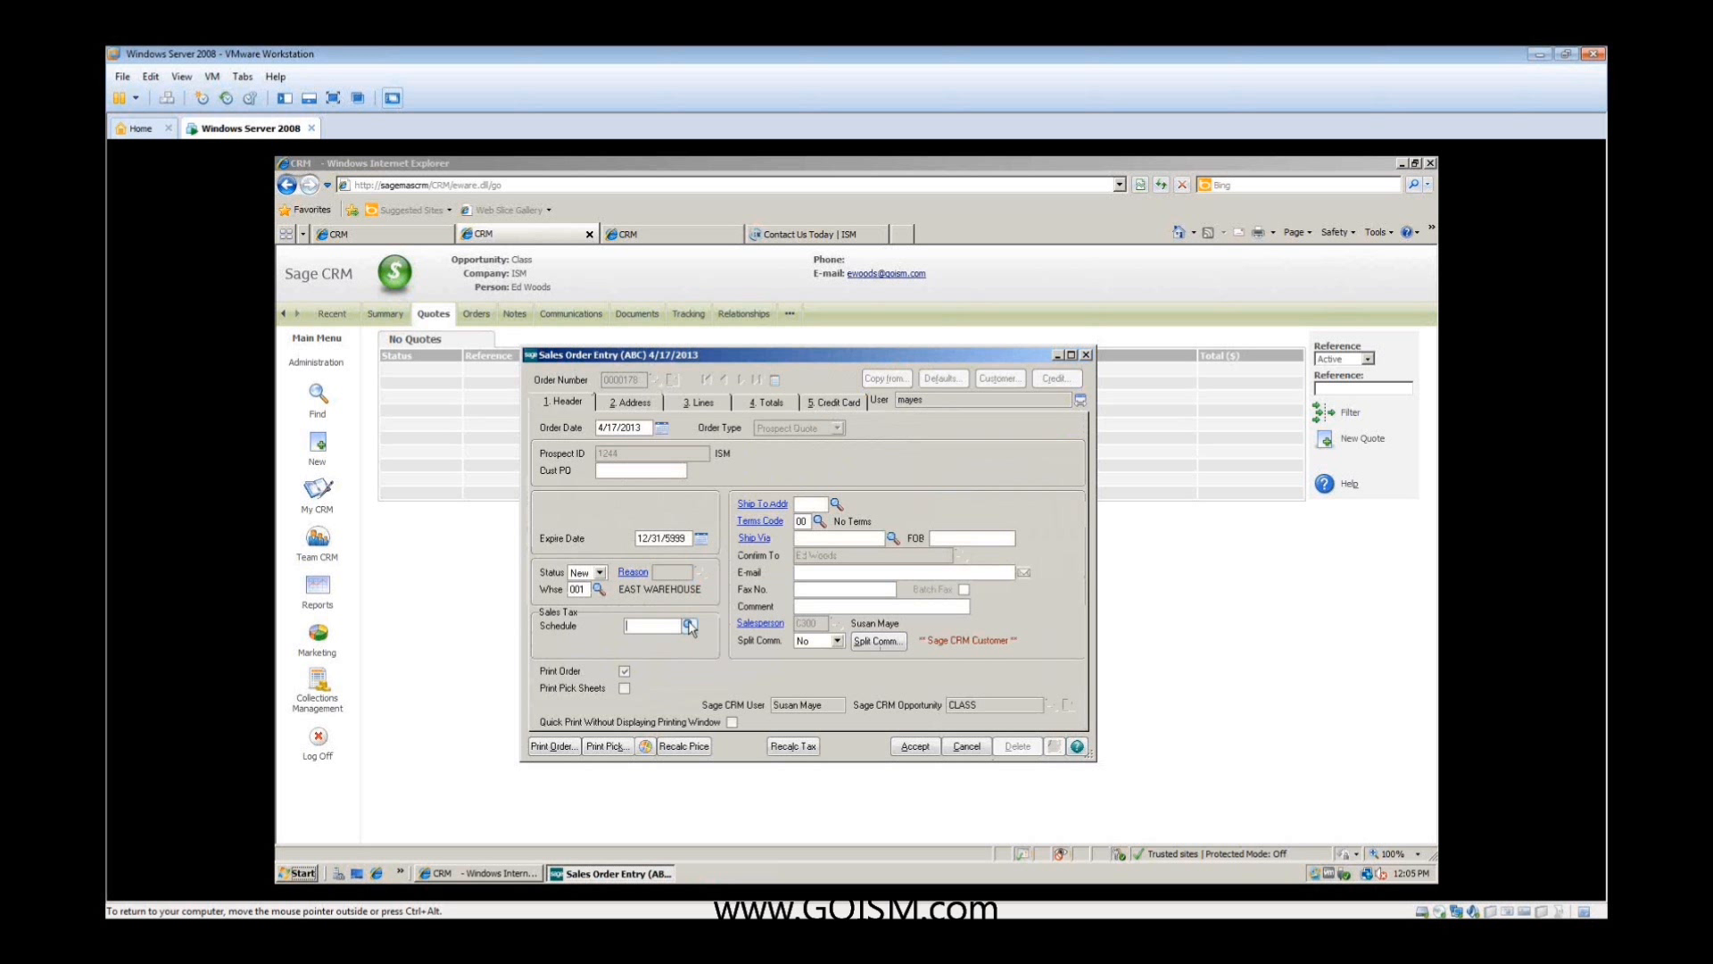
{"action": "left_click", "coordinate": [689, 628]}
{"action": "left_click", "coordinate": [658, 462]}
{"action": "double_click", "coordinate": [659, 463]}
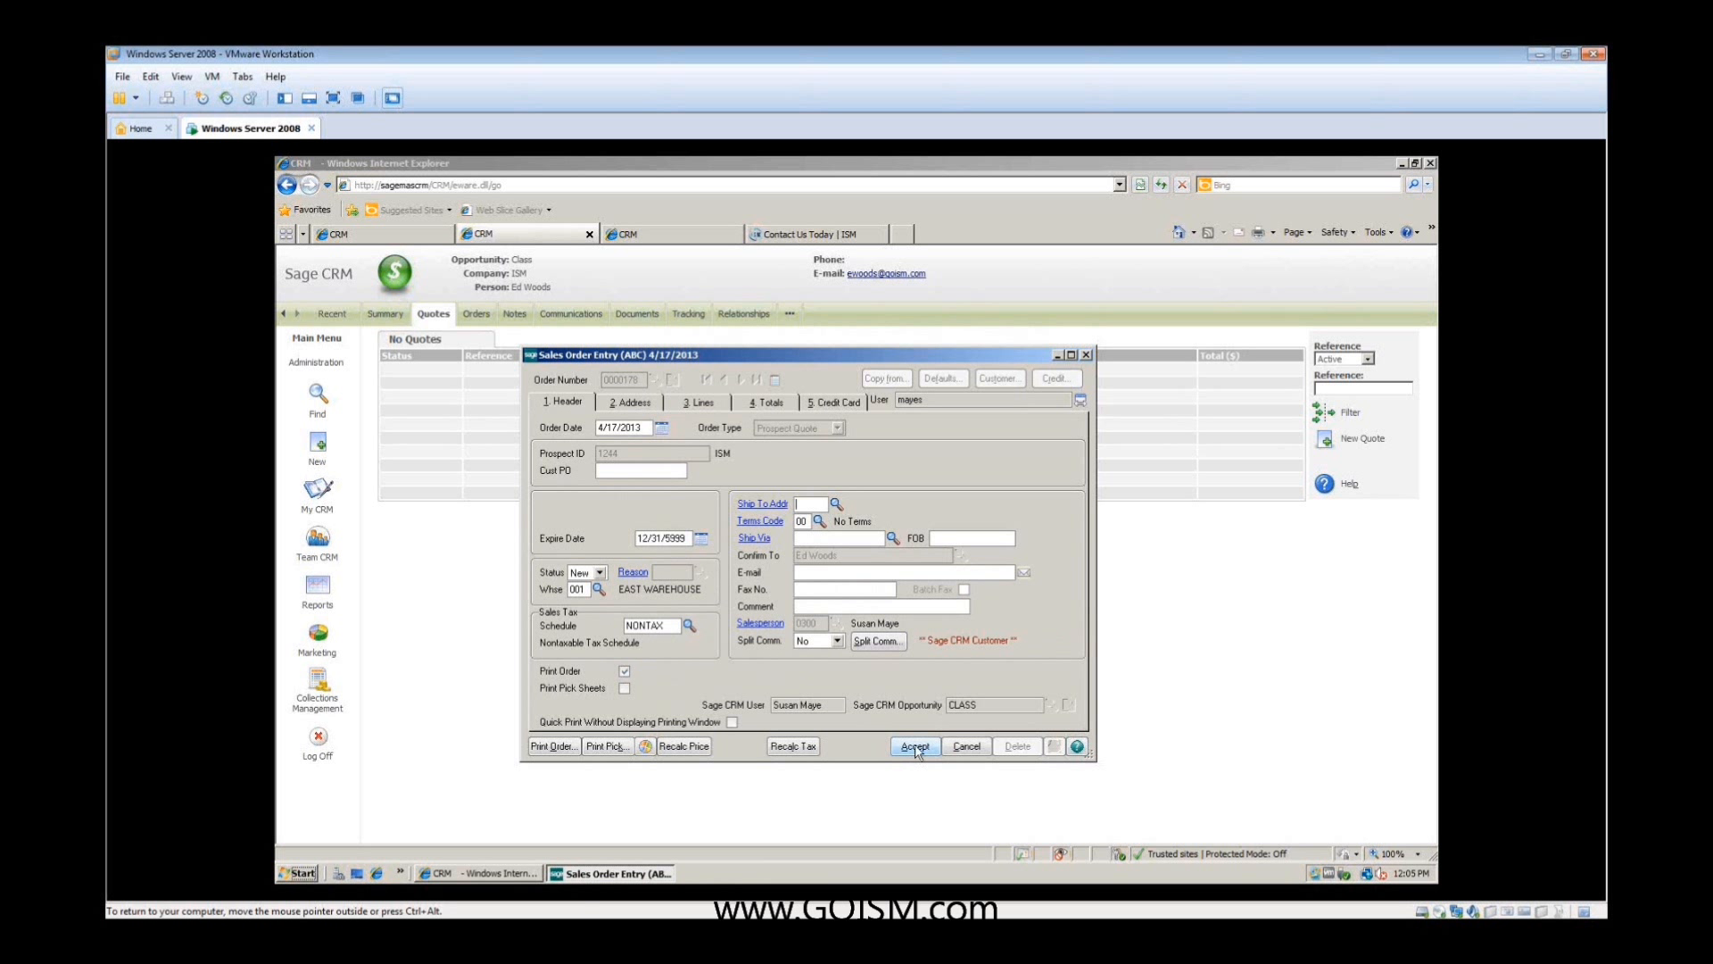
{"action": "left_click", "coordinate": [915, 748]}
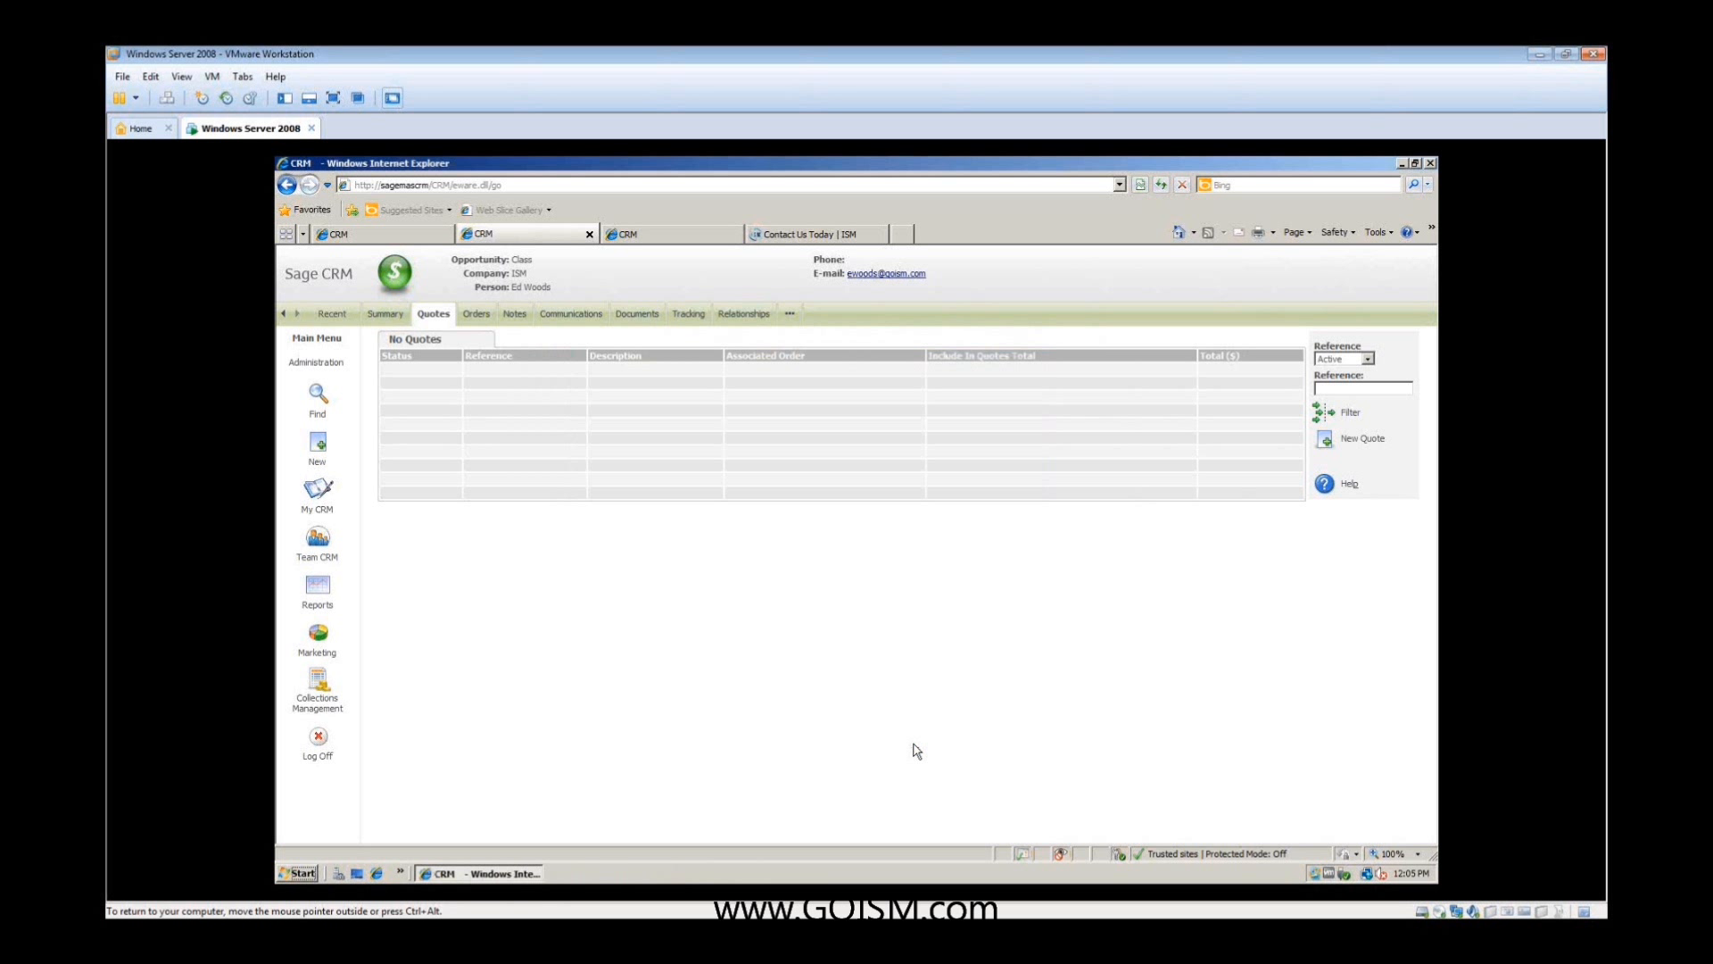
- Reload the opportunity's quotes list, start a merge for the new quote, and choose Sage 100 ERP Quote Template.doc
{"action": "left_click", "coordinate": [478, 315]}
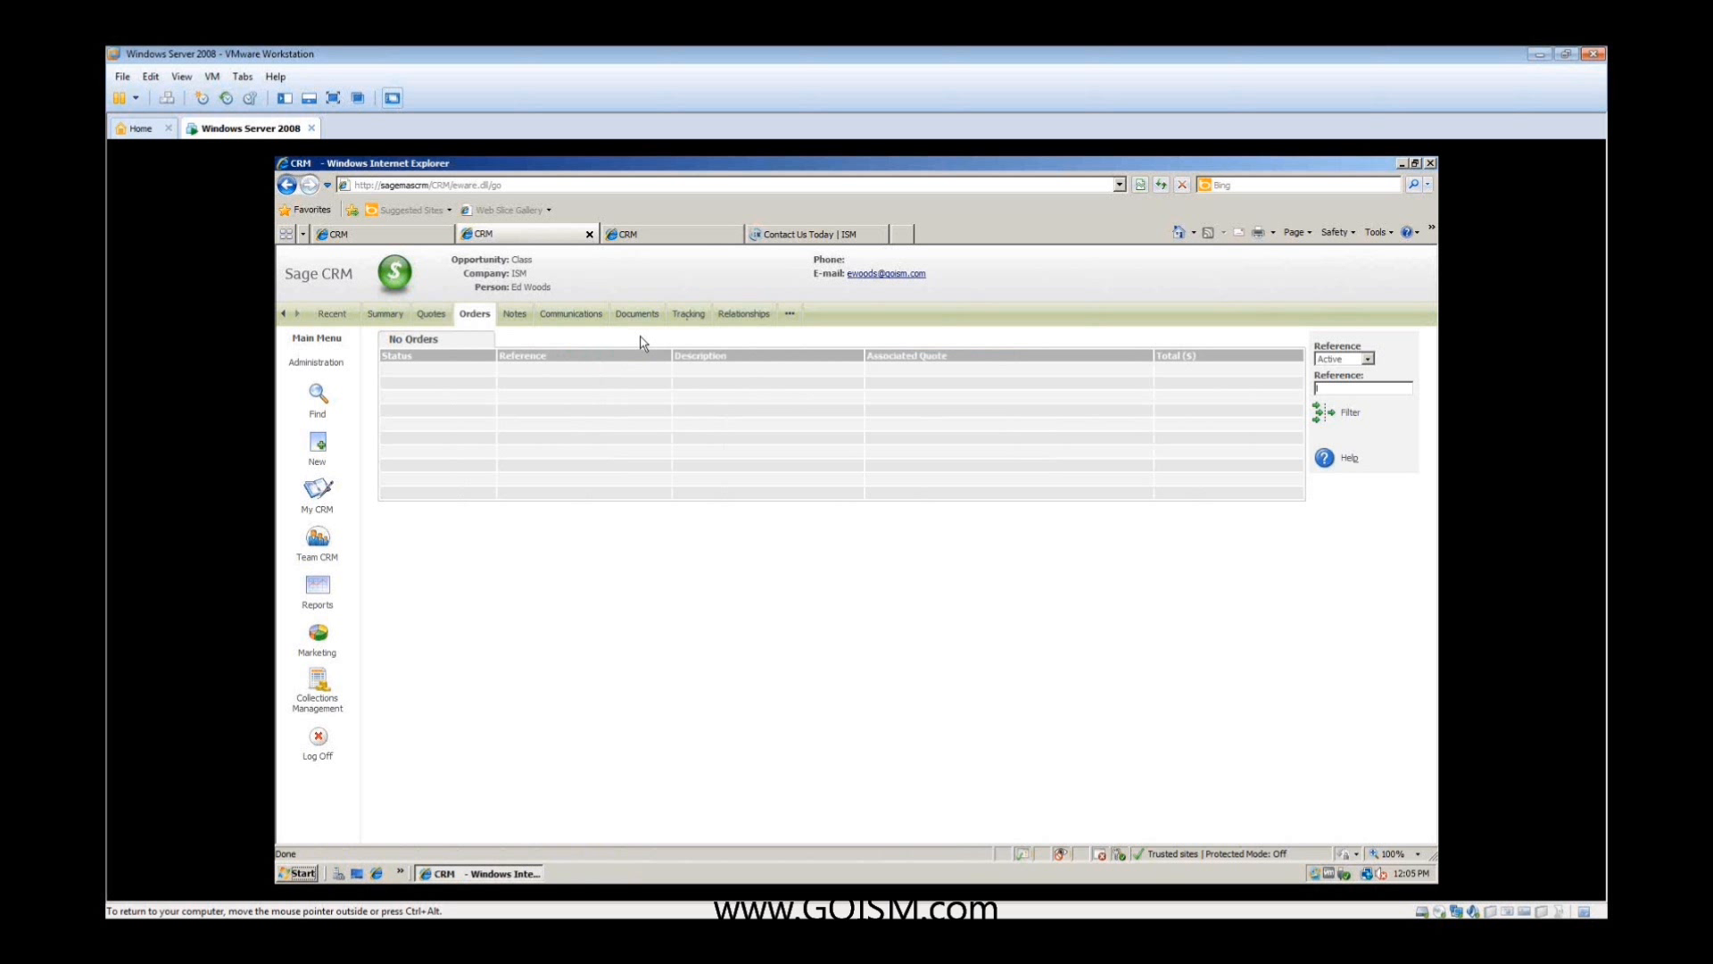
{"action": "left_click", "coordinate": [431, 315]}
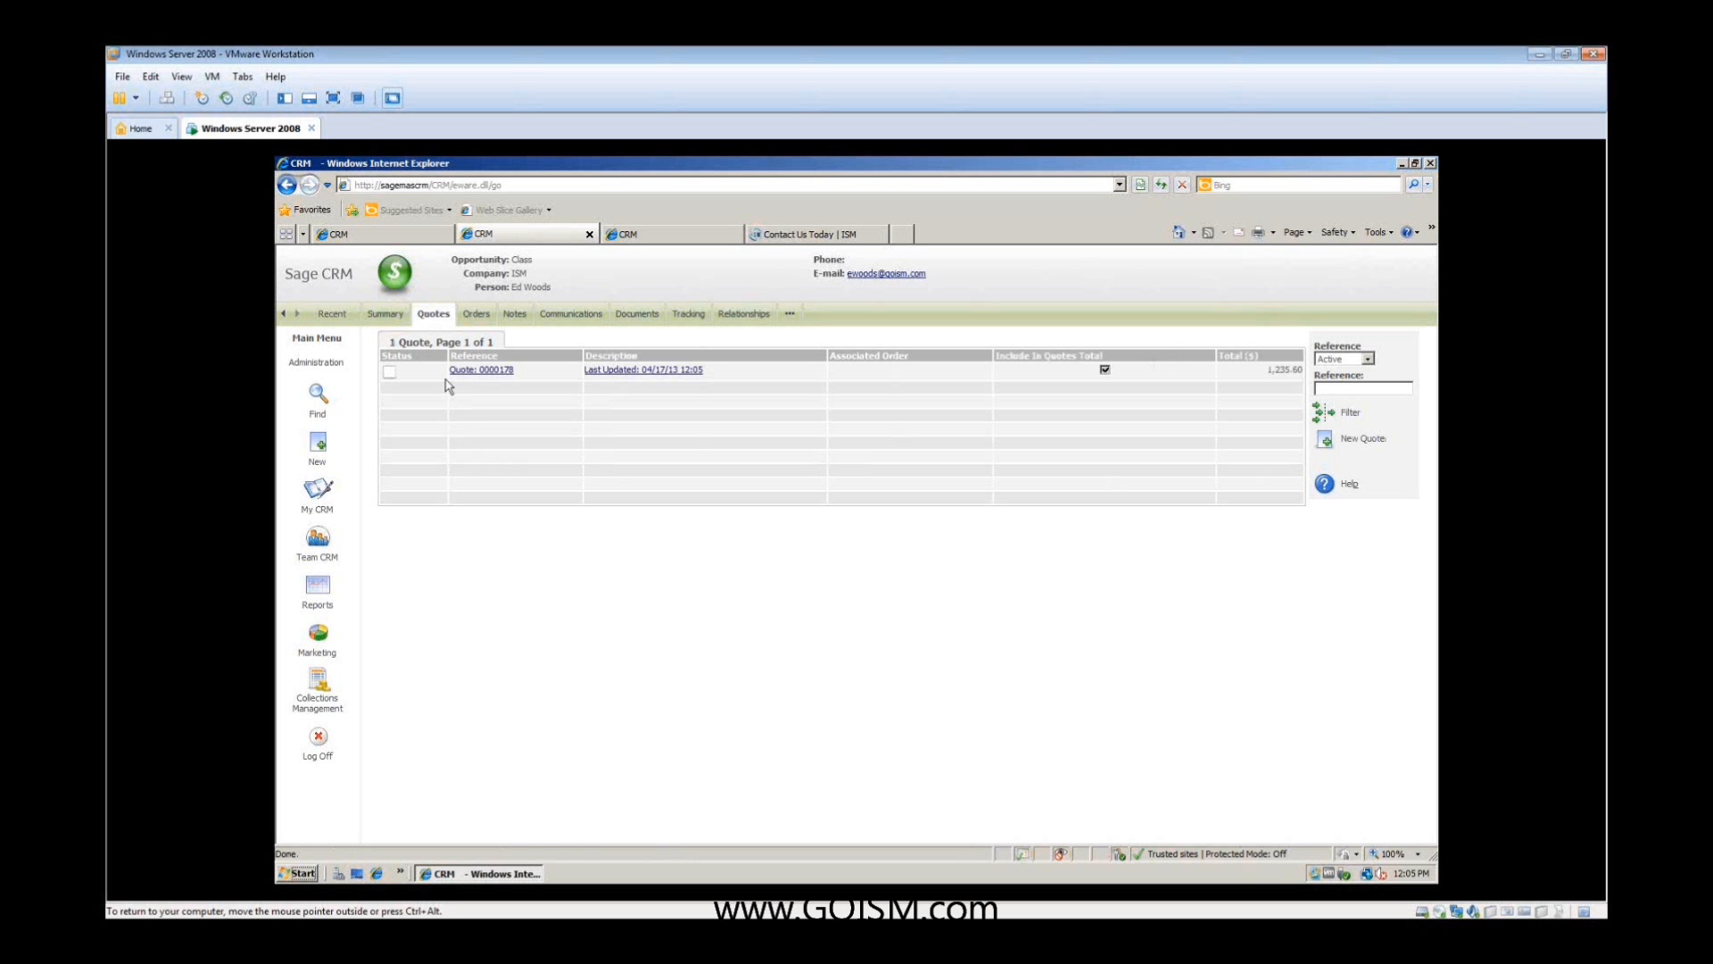
{"action": "left_click", "coordinate": [463, 372]}
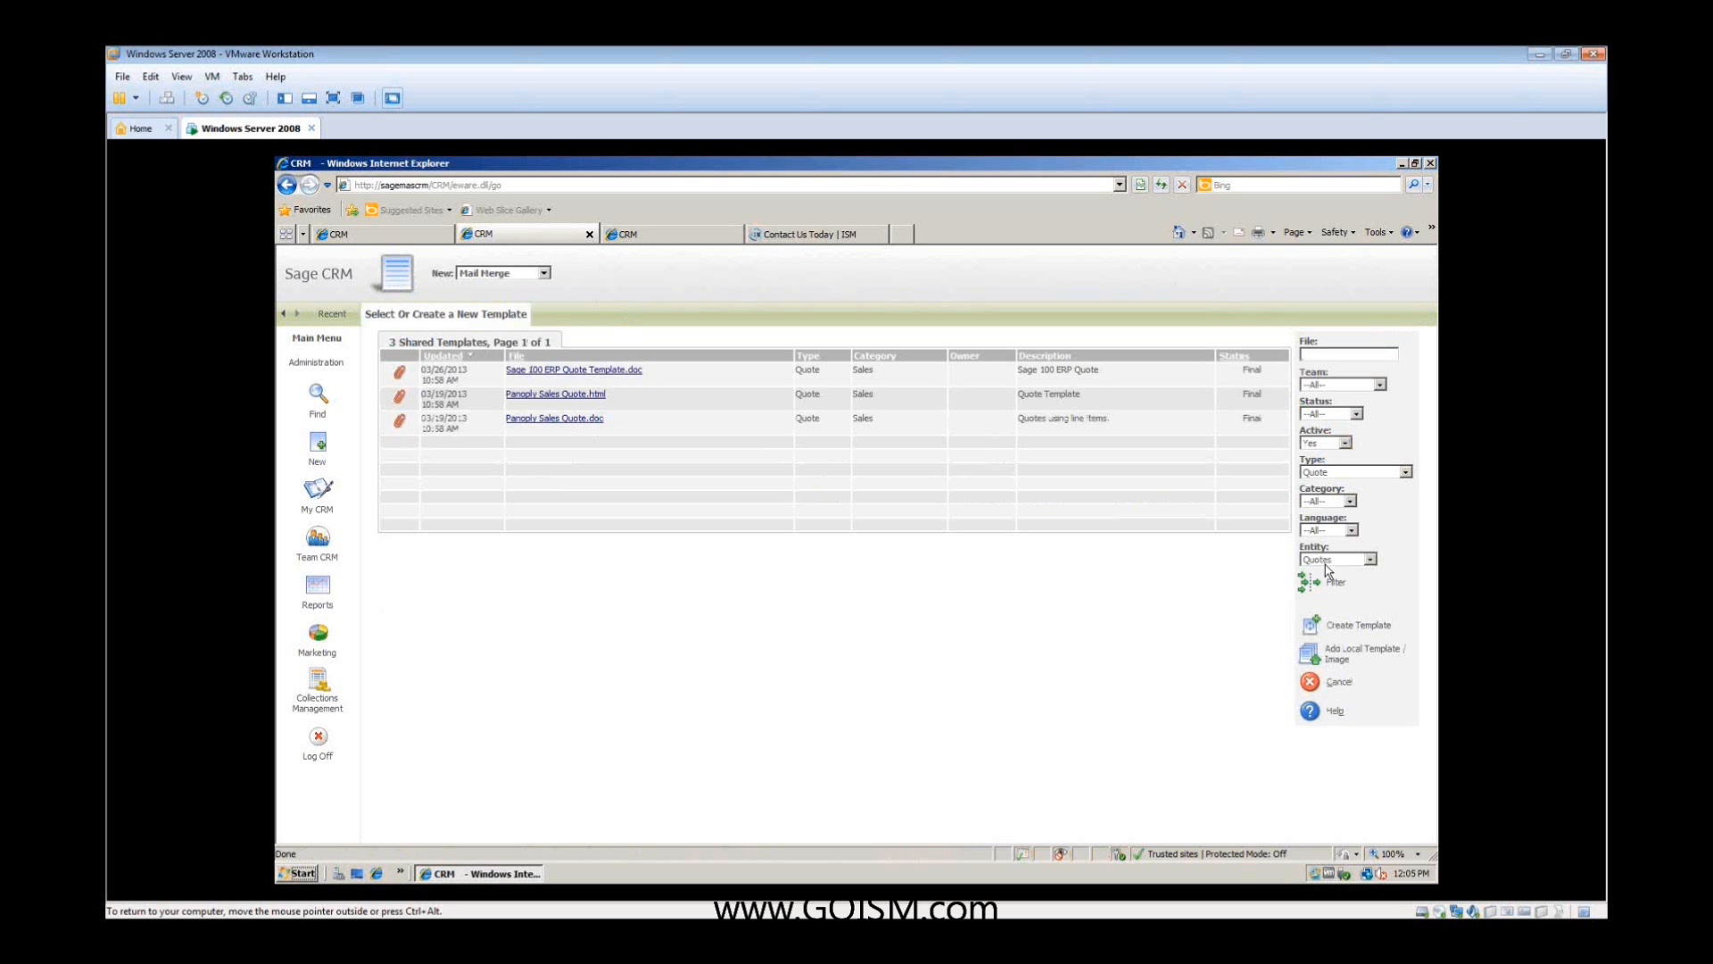
{"action": "left_click", "coordinate": [612, 372]}
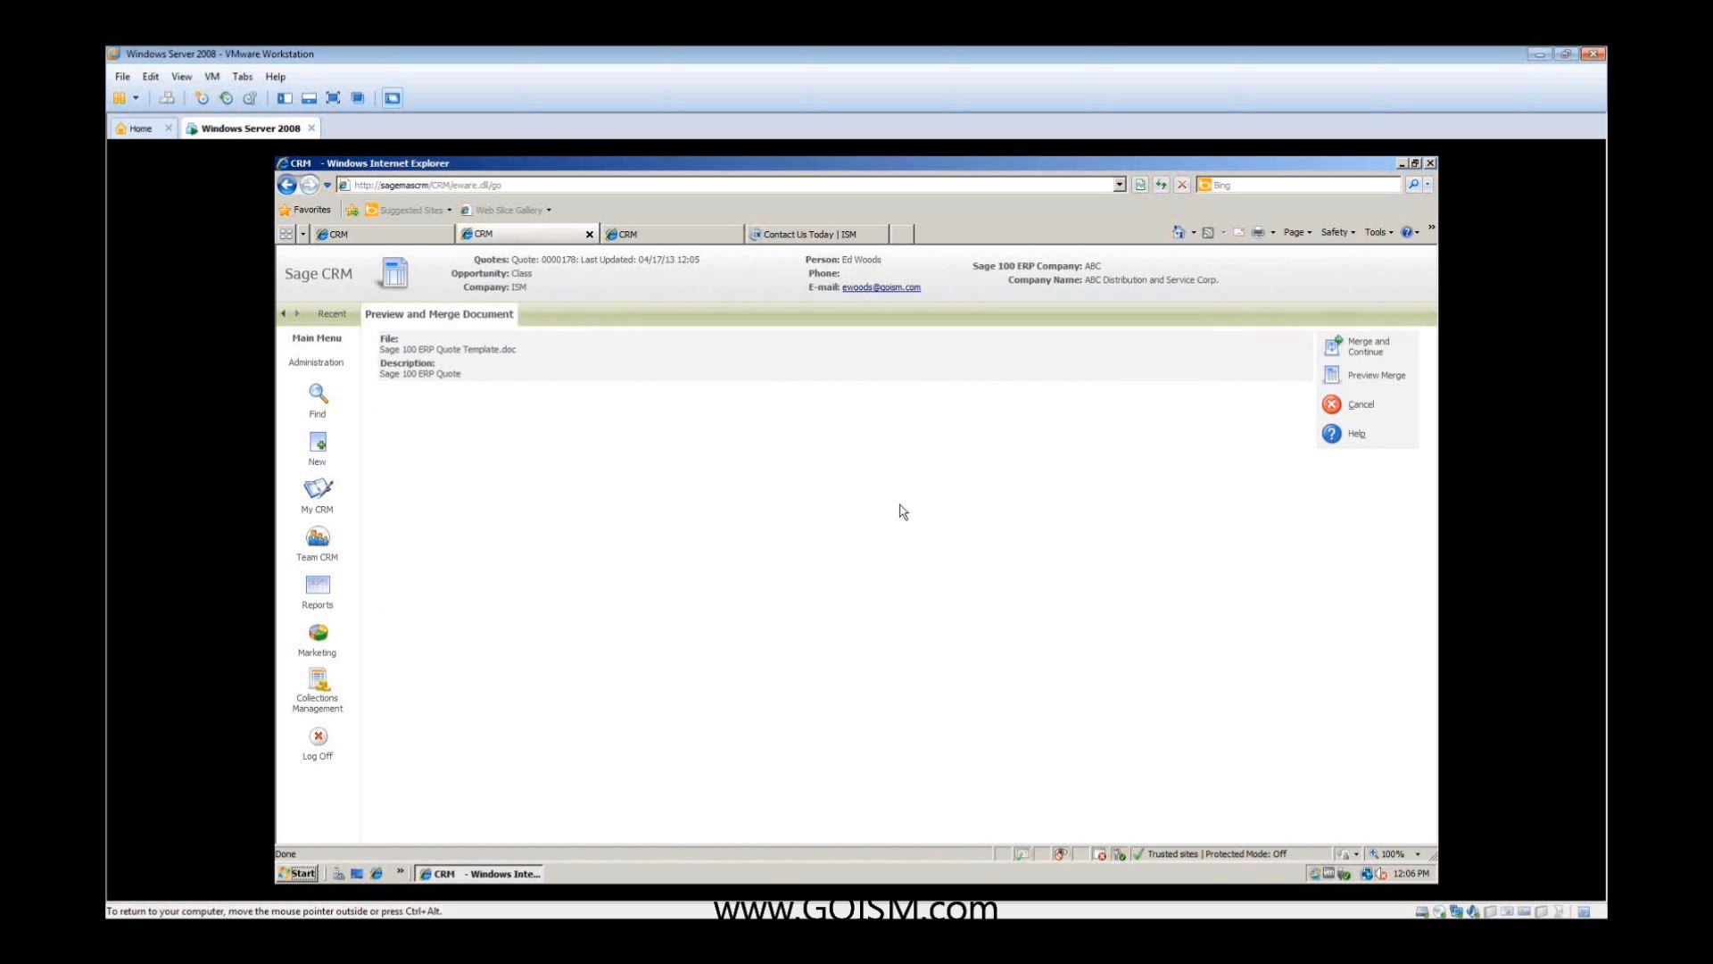
- Try to preview the merged quote document and allow its blocked file download
{"action": "left_click", "coordinate": [1348, 385]}
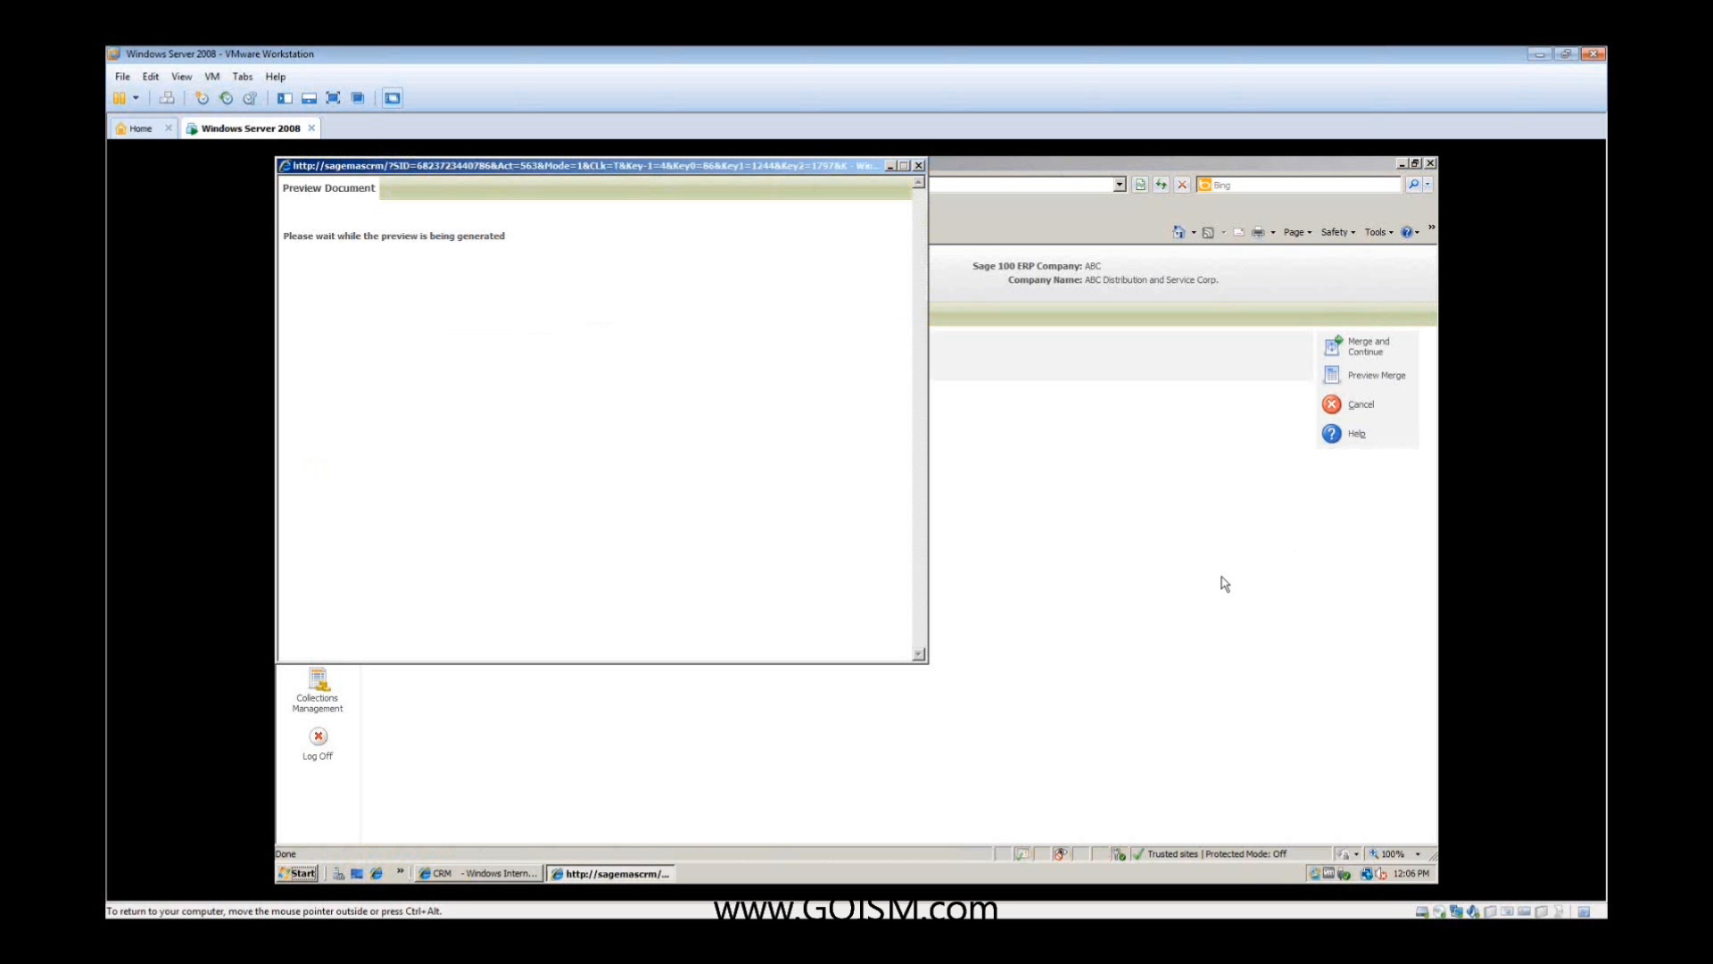
{"action": "left_click", "coordinate": [402, 278]}
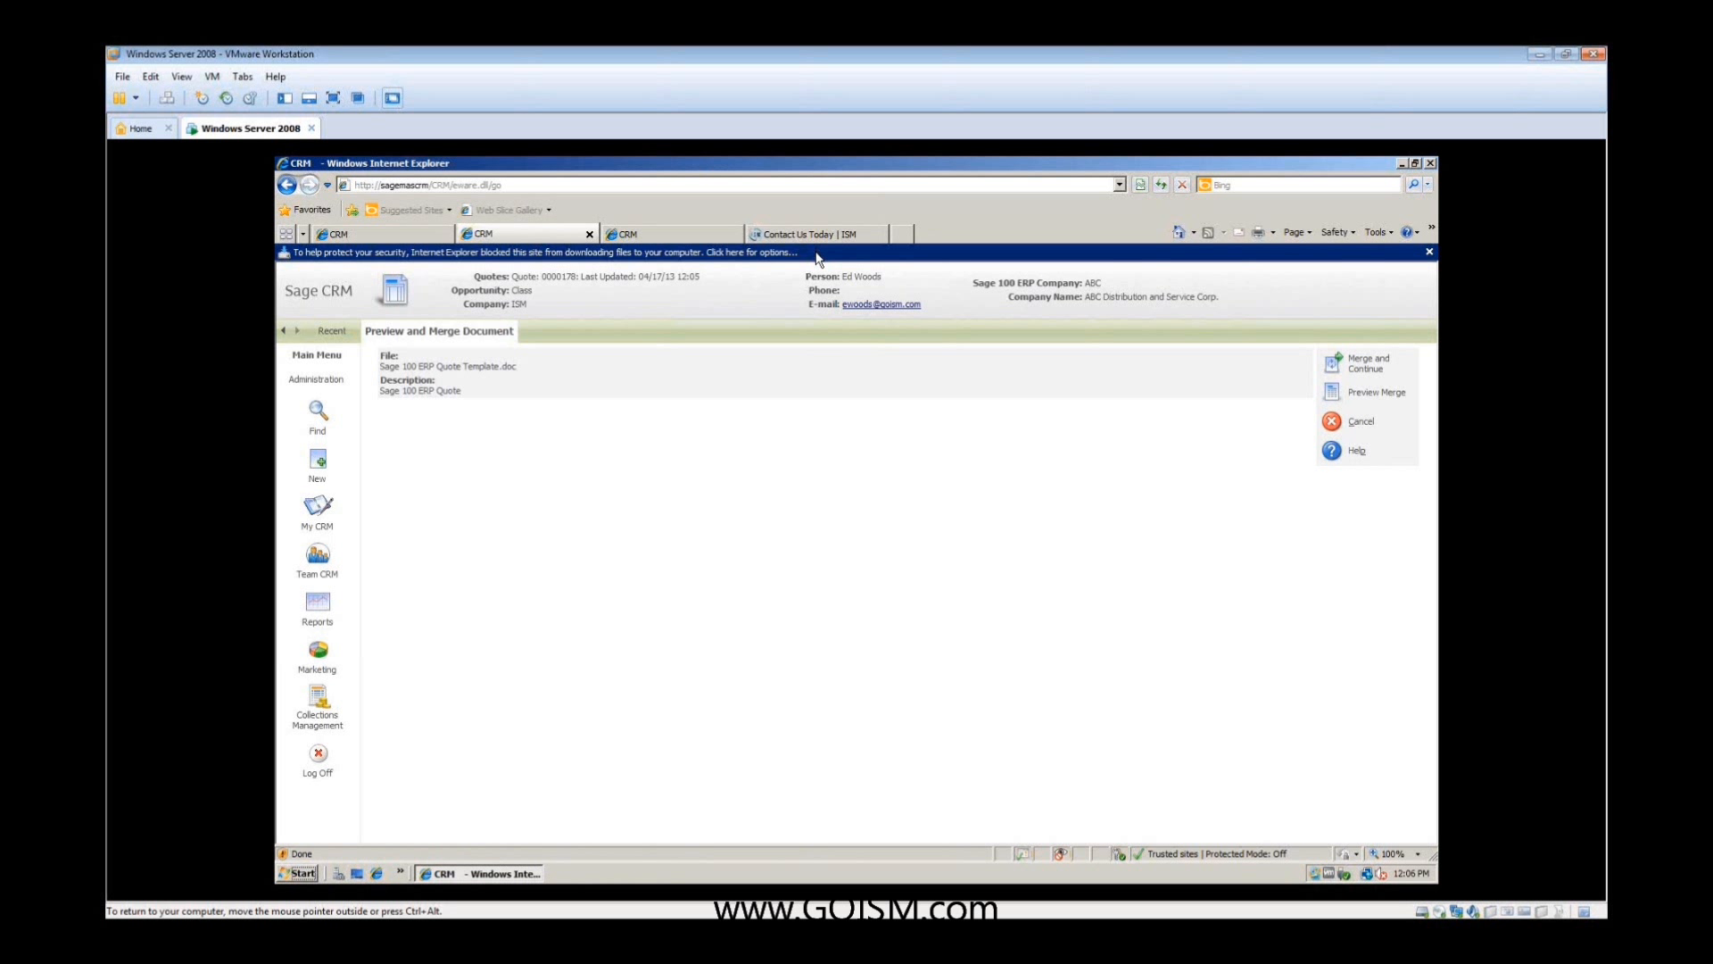
{"action": "left_click", "coordinate": [817, 253]}
{"action": "left_click", "coordinate": [853, 262]}
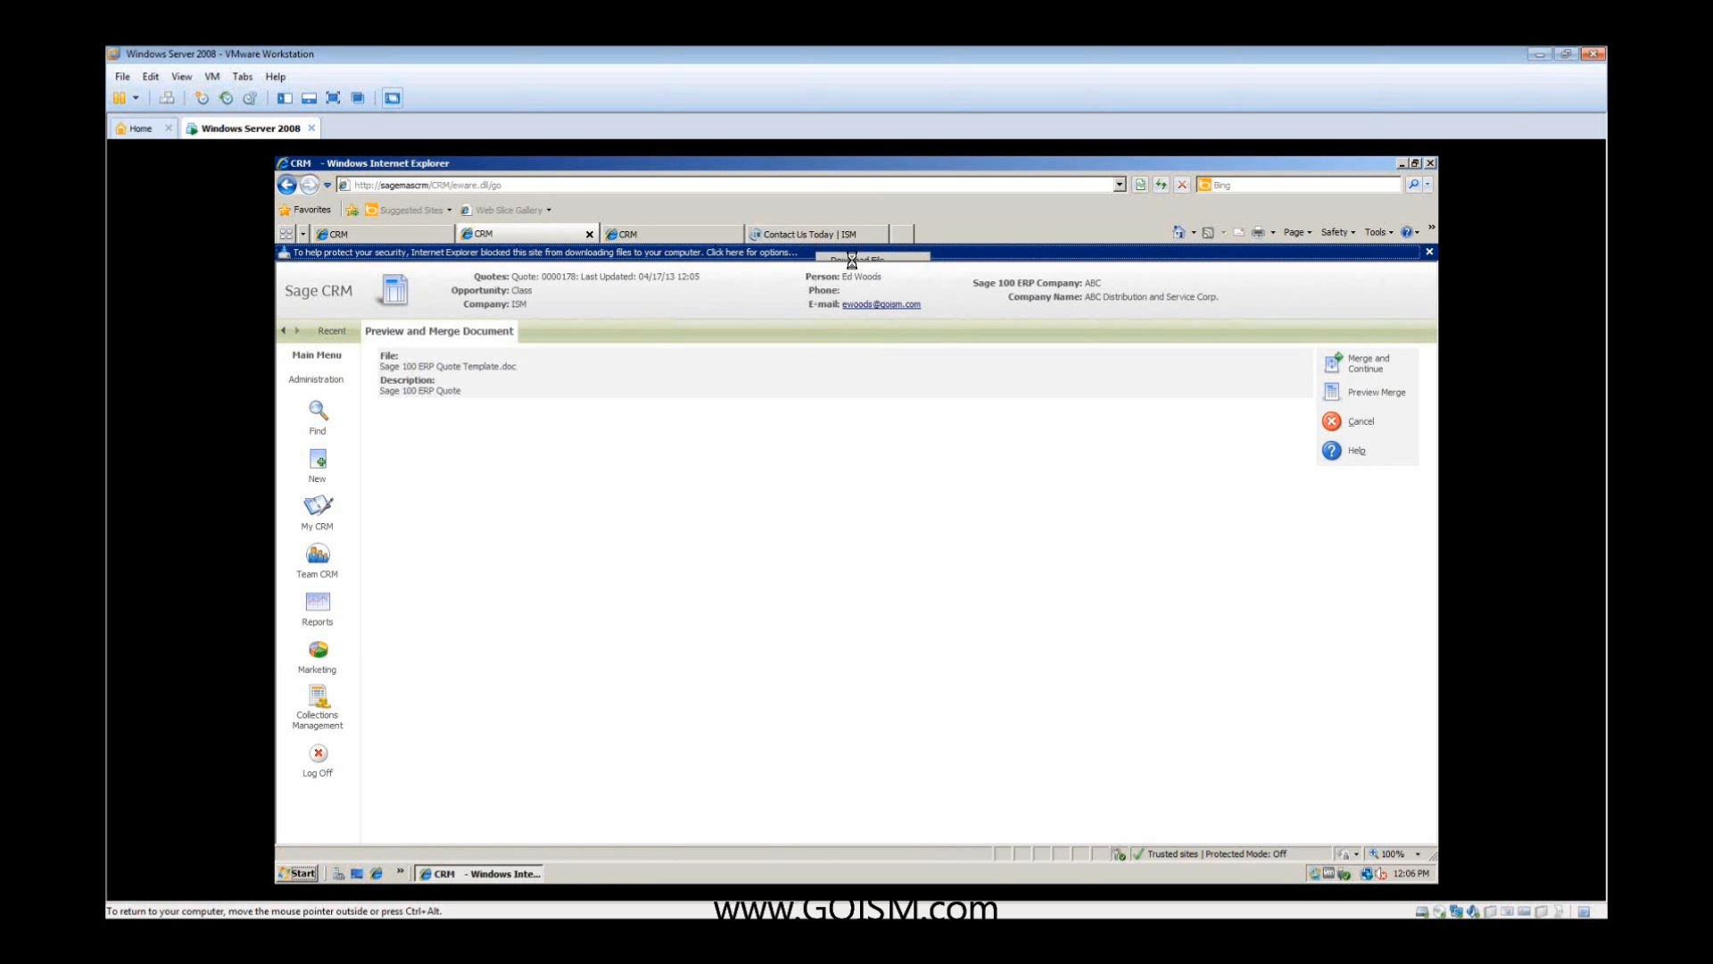
{"action": "left_click", "coordinate": [905, 586]}
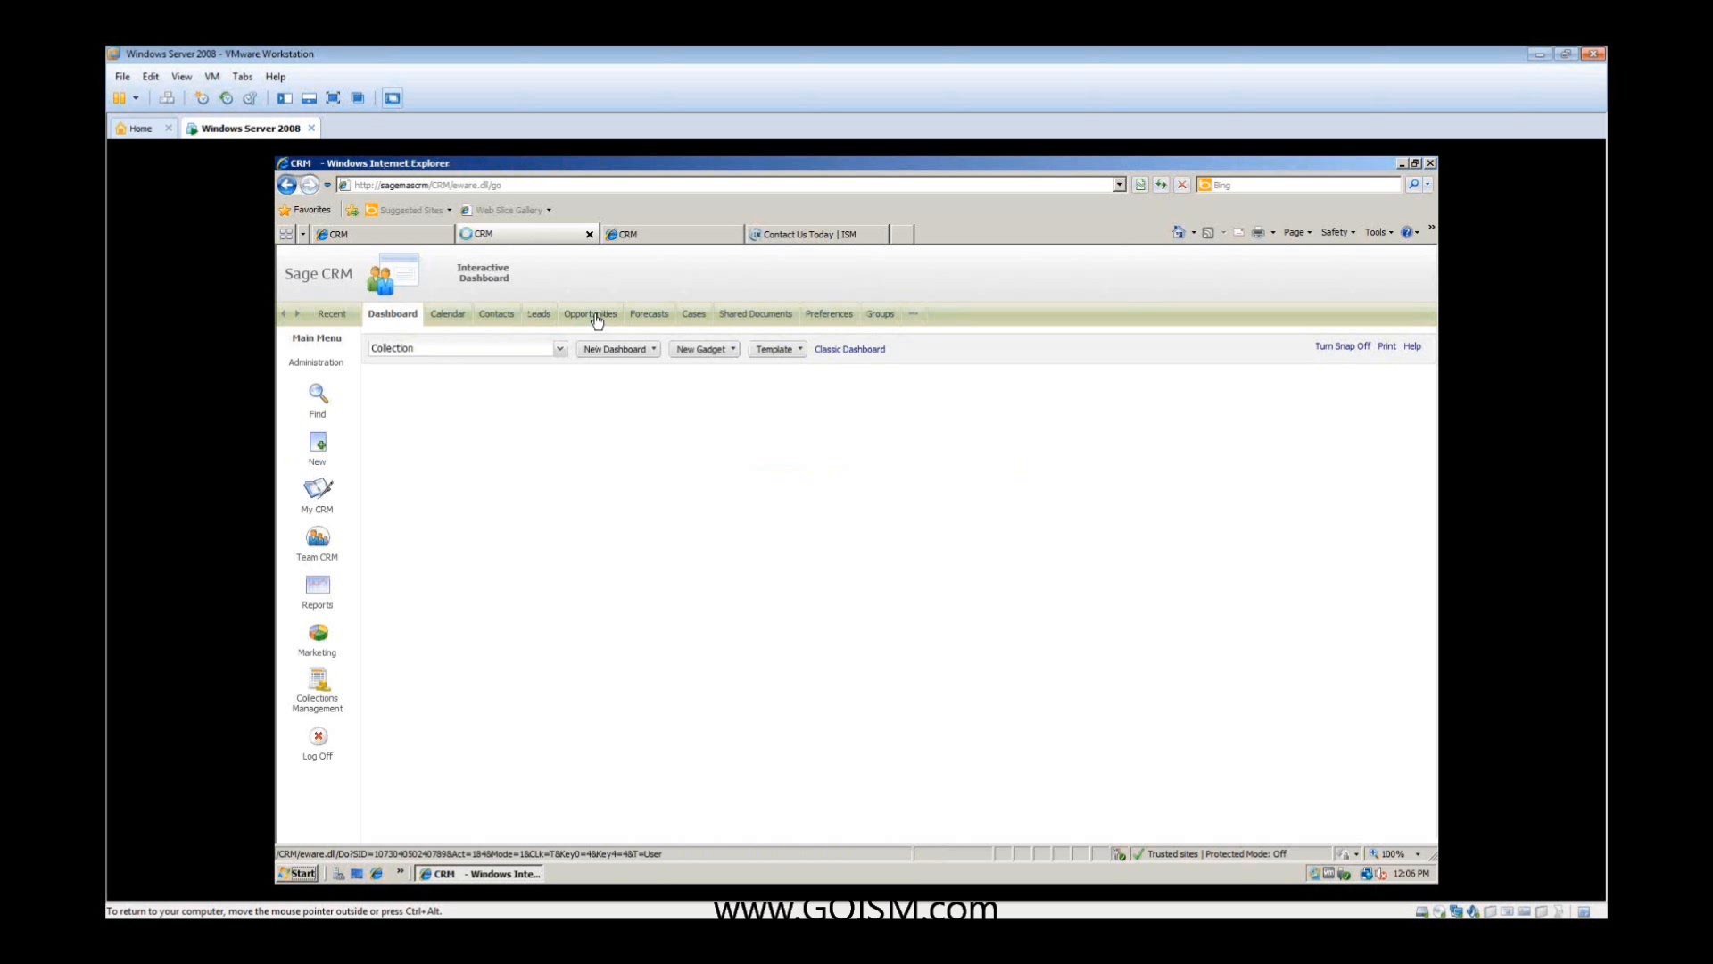
- Open the Class opportunity for ISM from the opportunities list and bring up its quote
{"action": "left_click", "coordinate": [596, 317]}
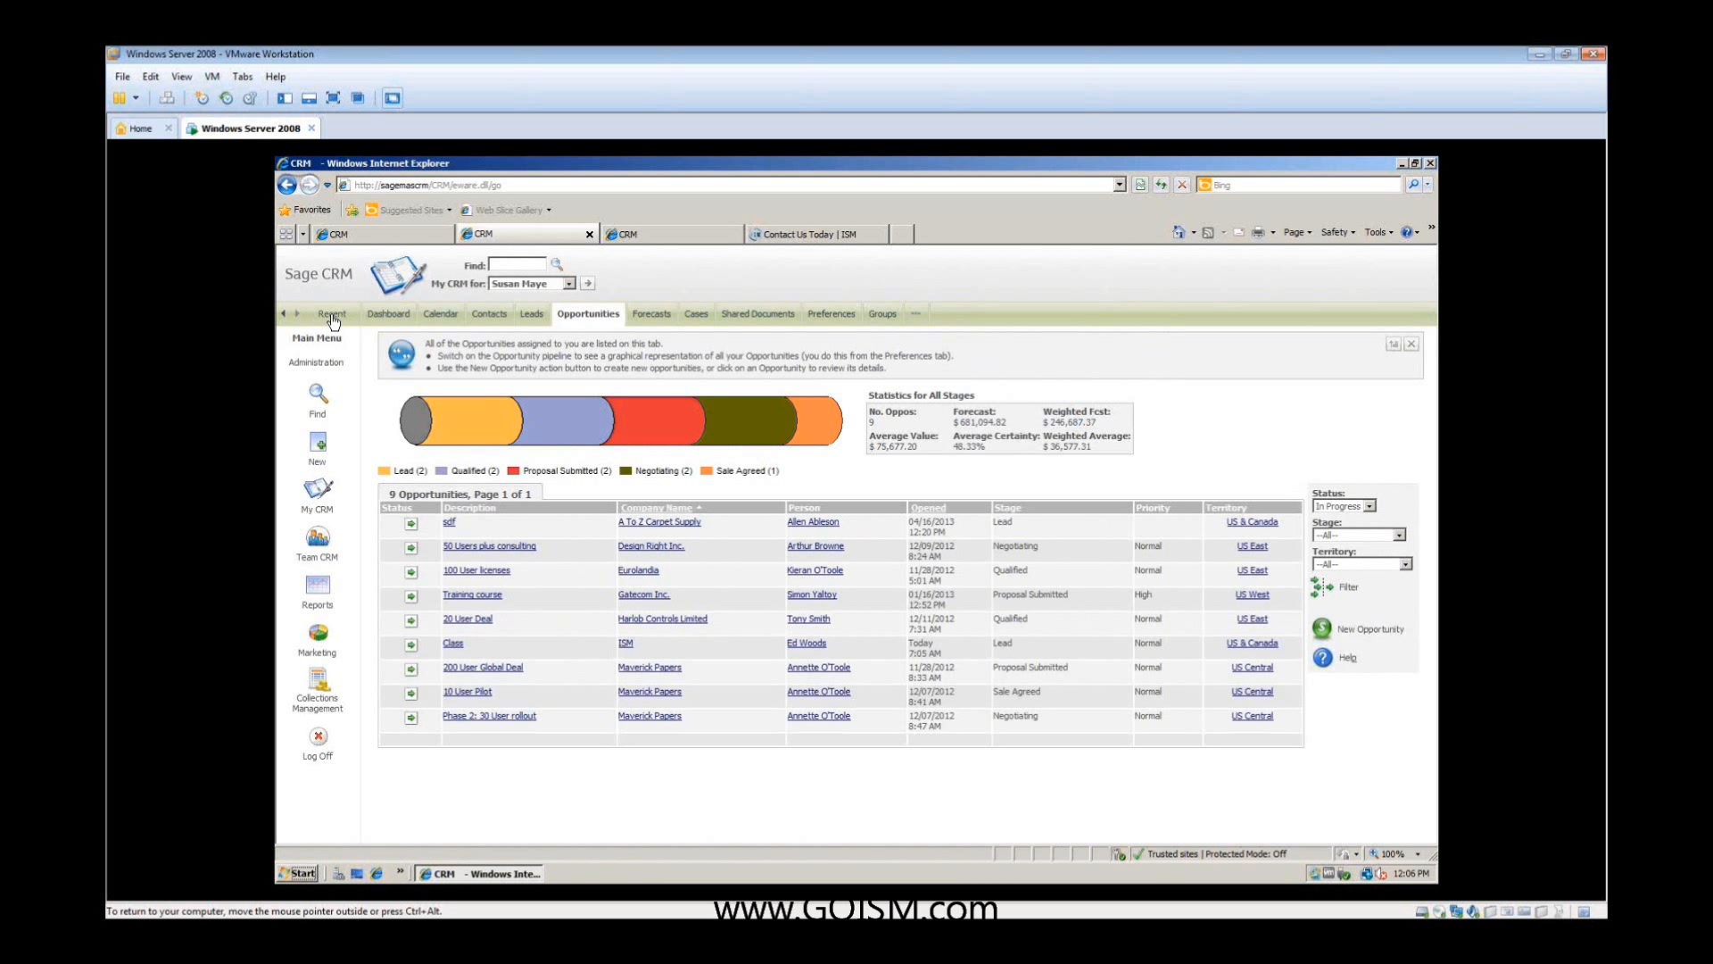
{"action": "mouse_move", "coordinate": [333, 321]}
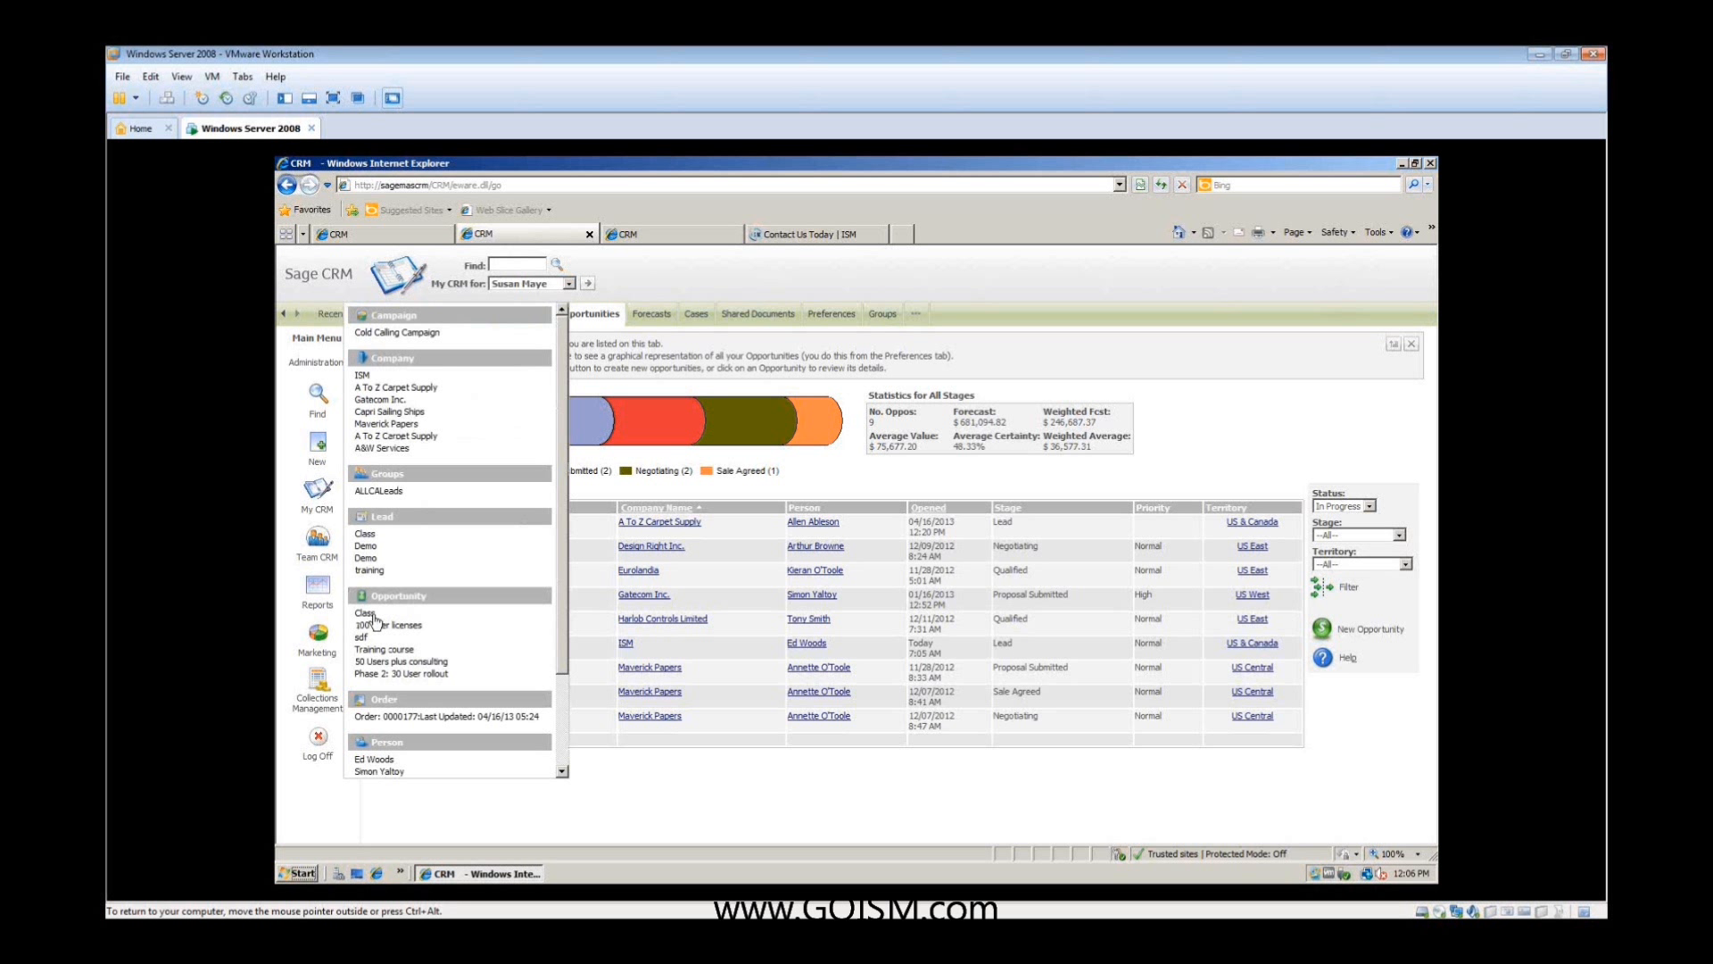
{"action": "left_click", "coordinate": [453, 642]}
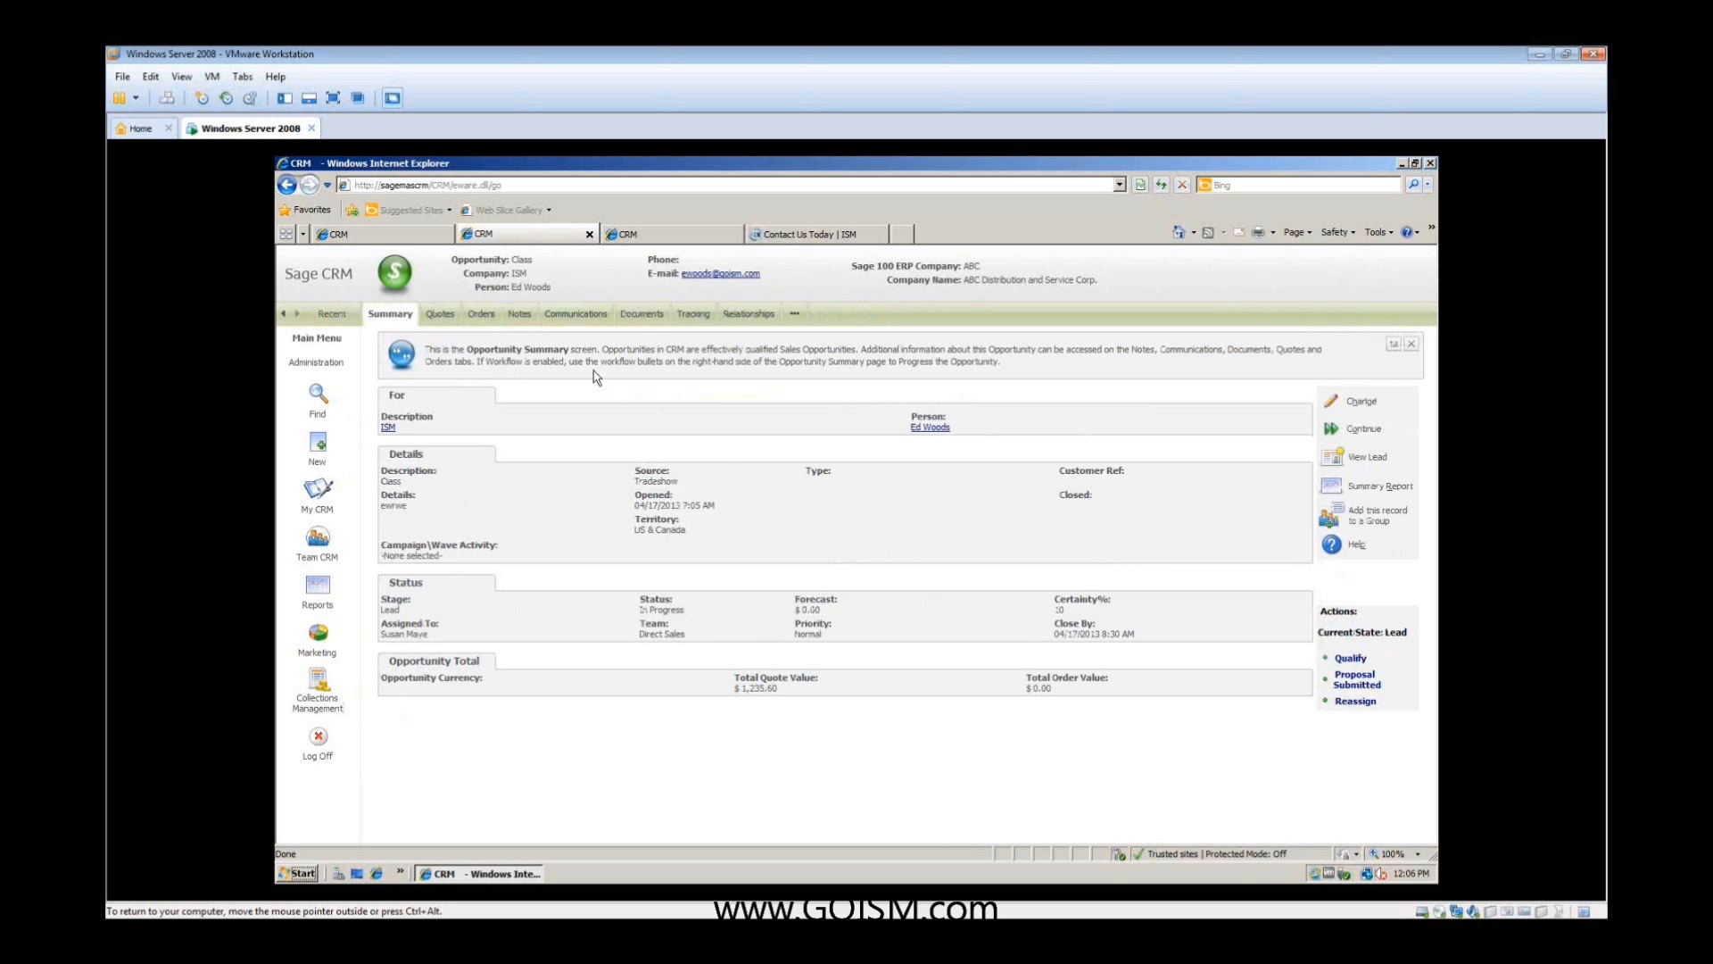
{"action": "left_click", "coordinate": [445, 316]}
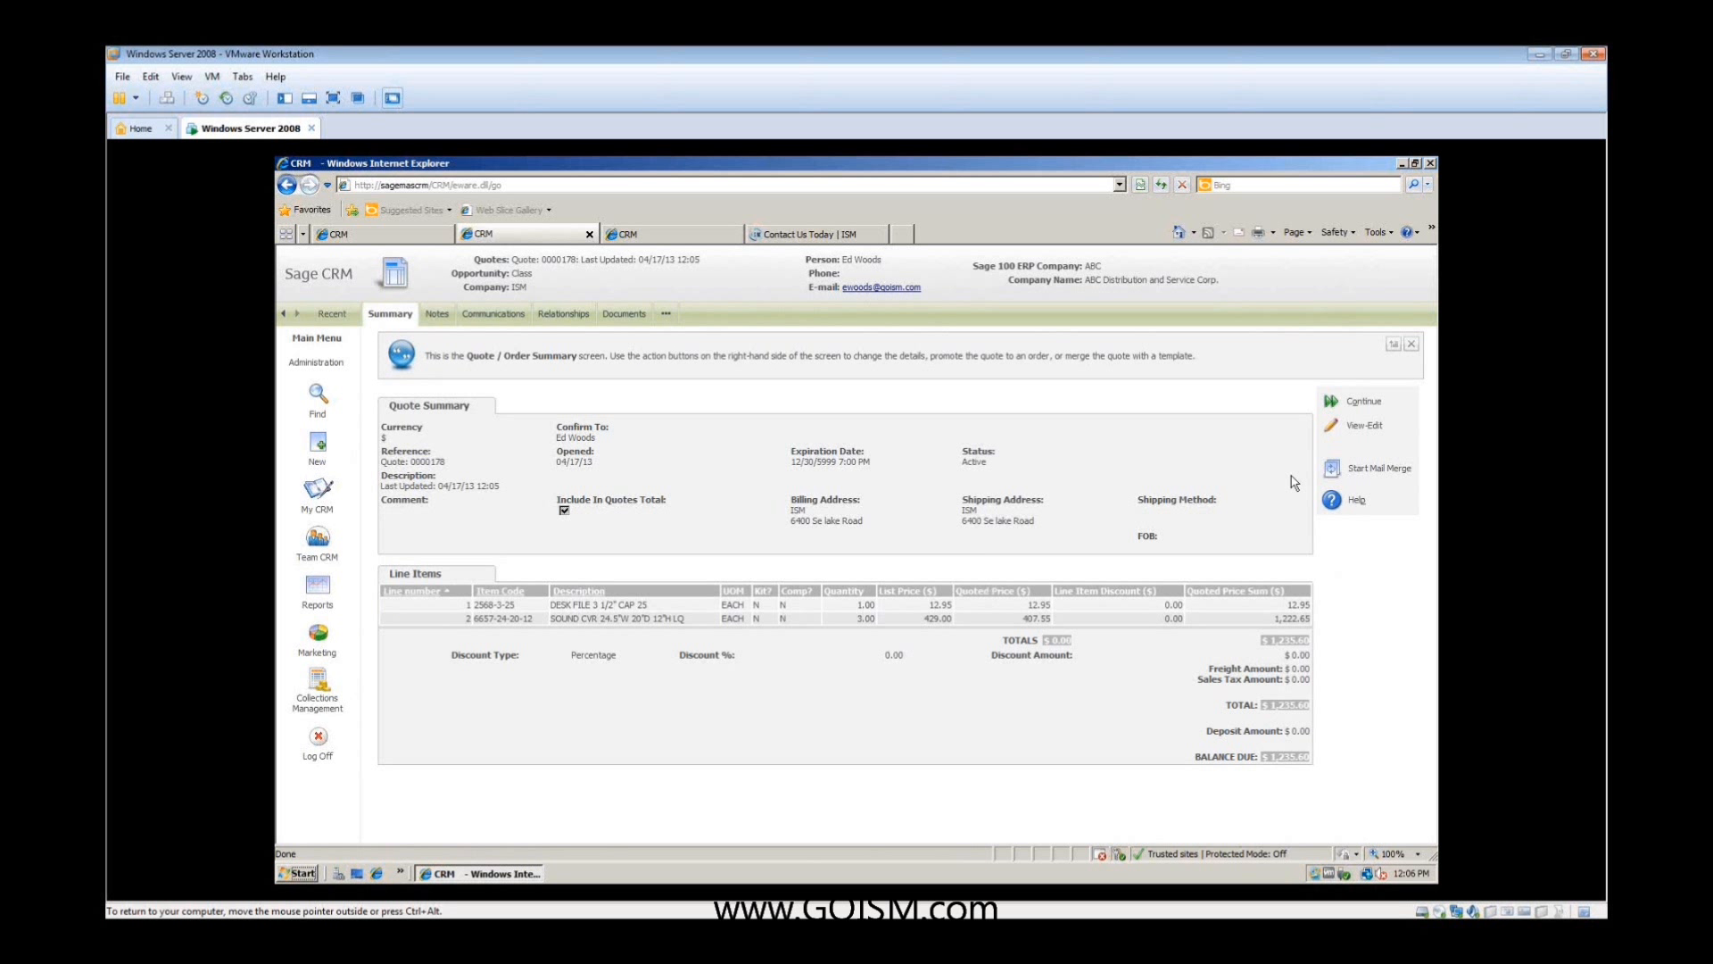
- Start a mail merge for the quote with Sage 100 ERP Quote Template.doc and open the preview document in Word
{"action": "left_click", "coordinate": [1332, 469]}
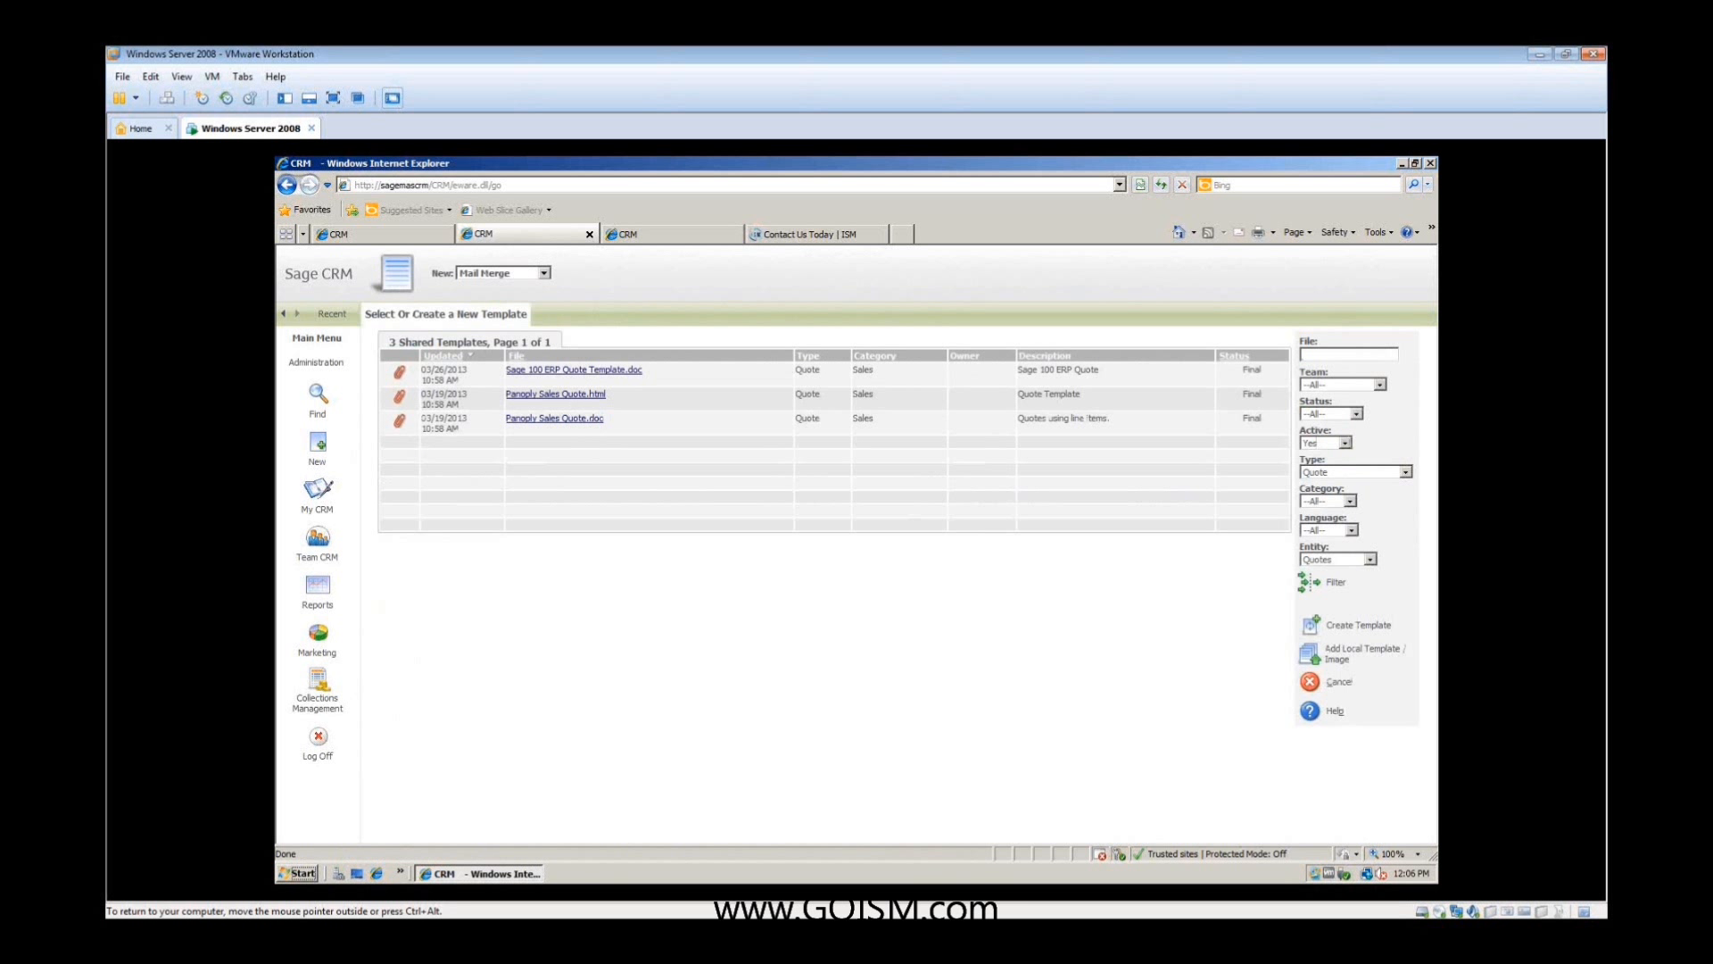
{"action": "left_click", "coordinate": [552, 372]}
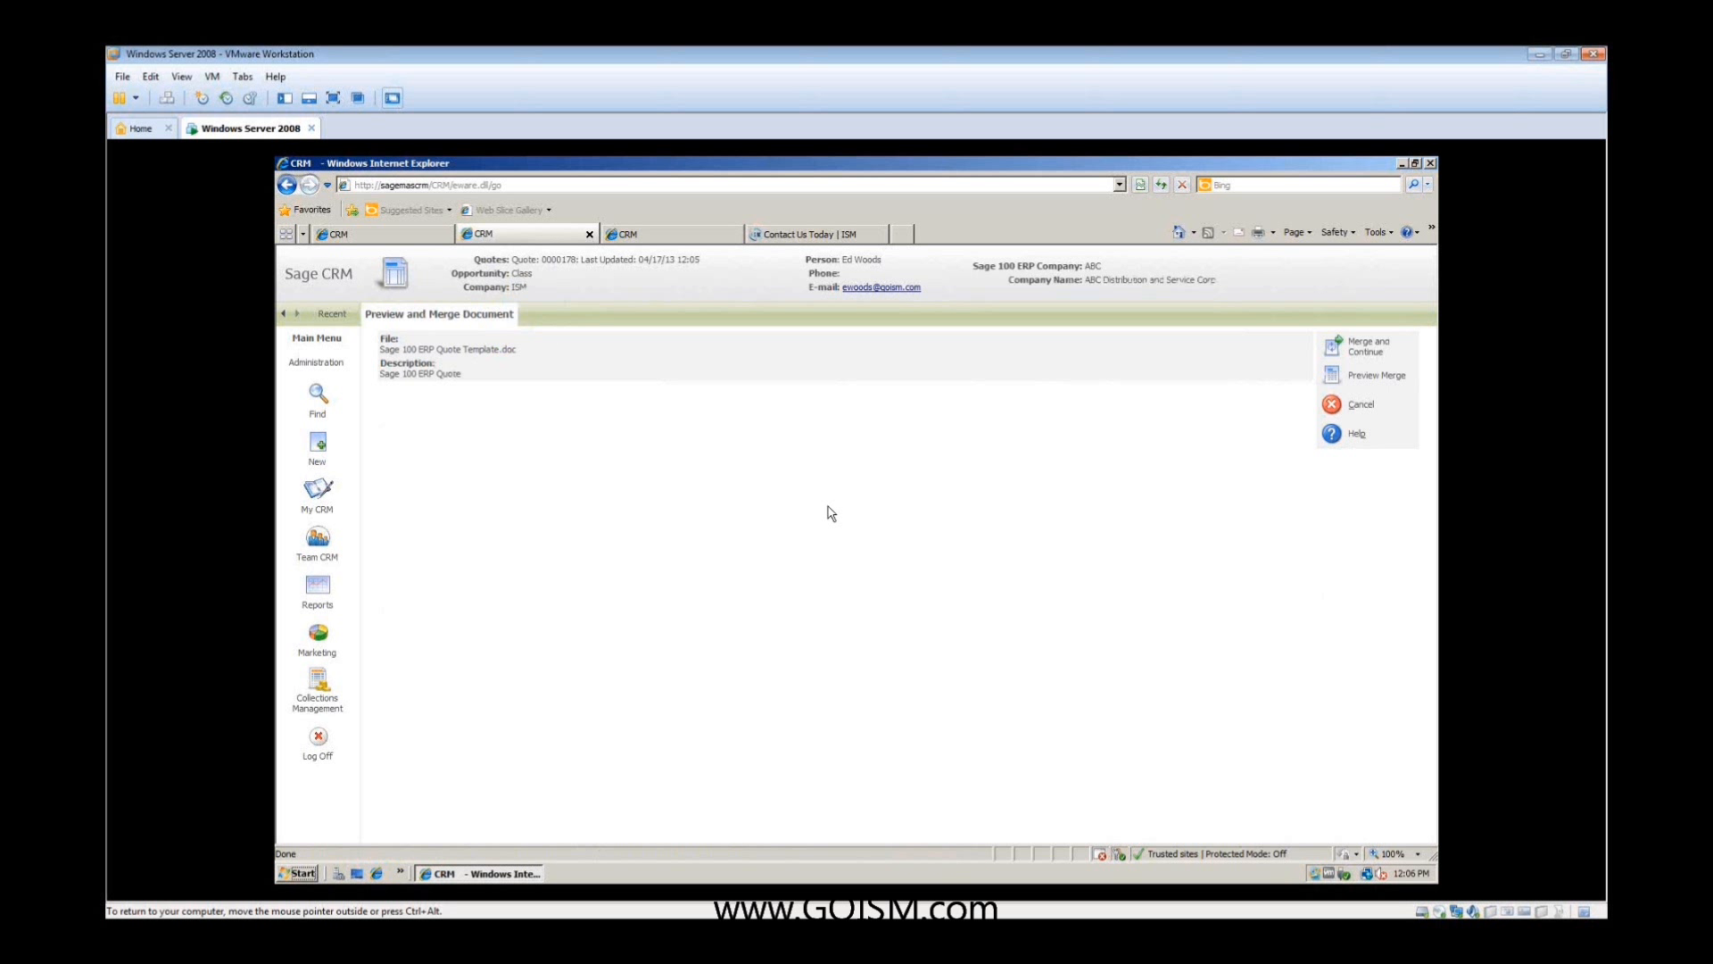
{"action": "left_click", "coordinate": [1346, 392]}
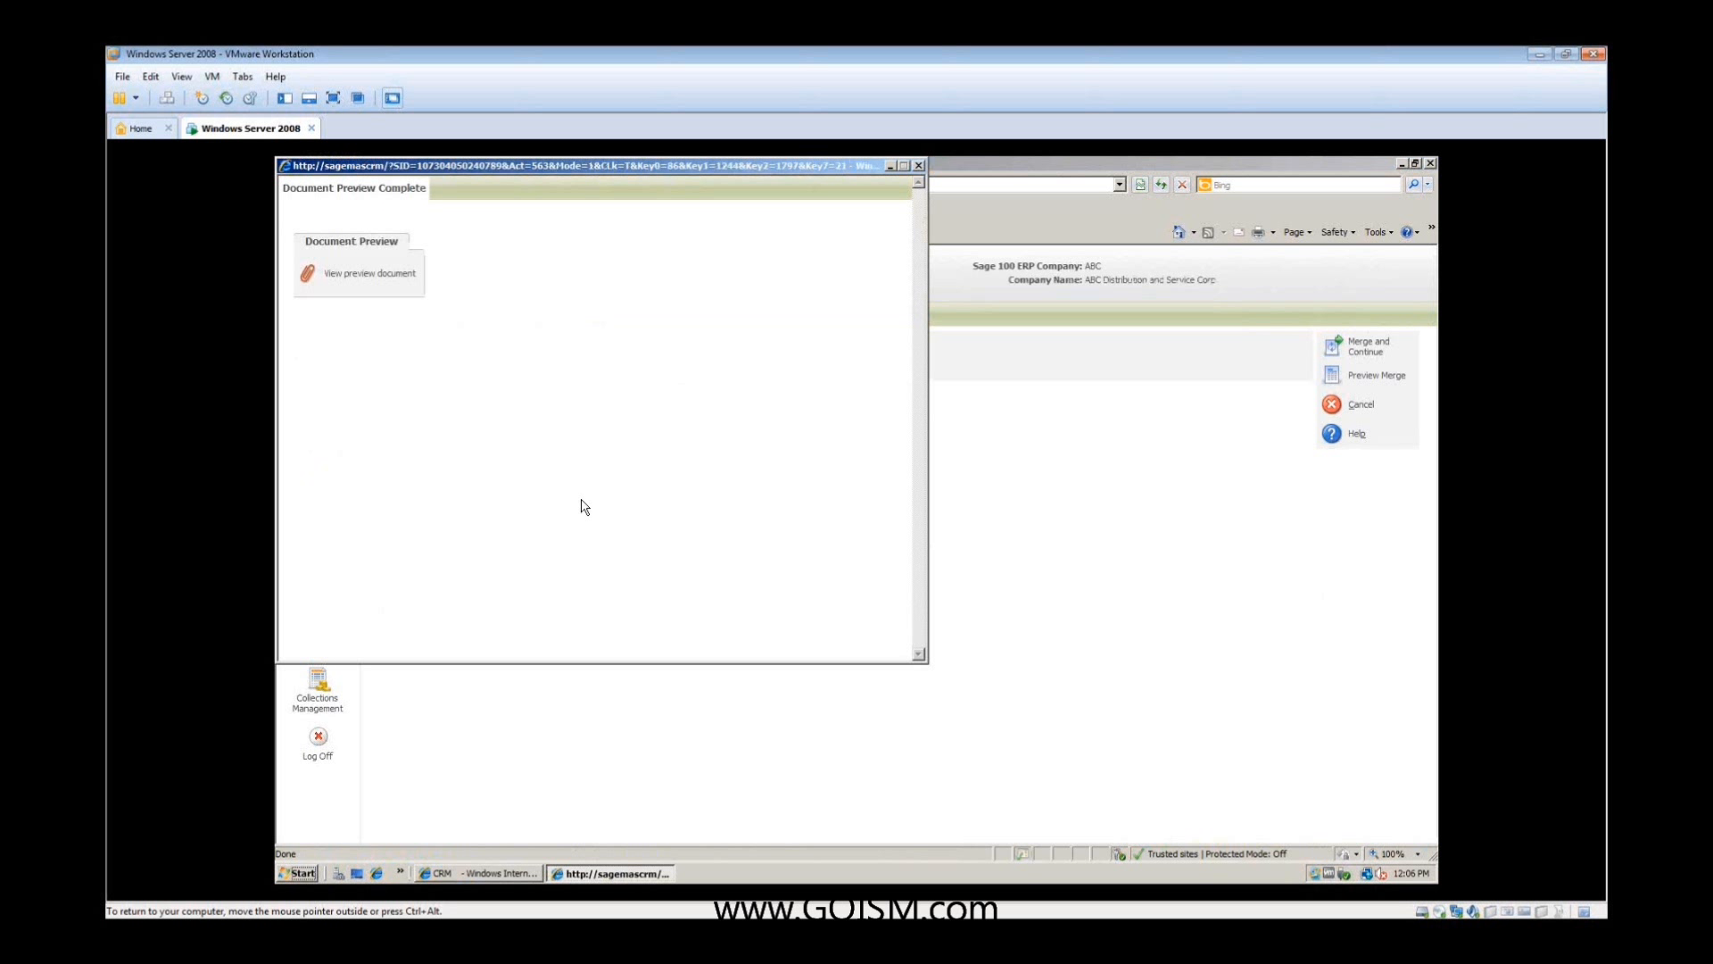
{"action": "left_click", "coordinate": [356, 278]}
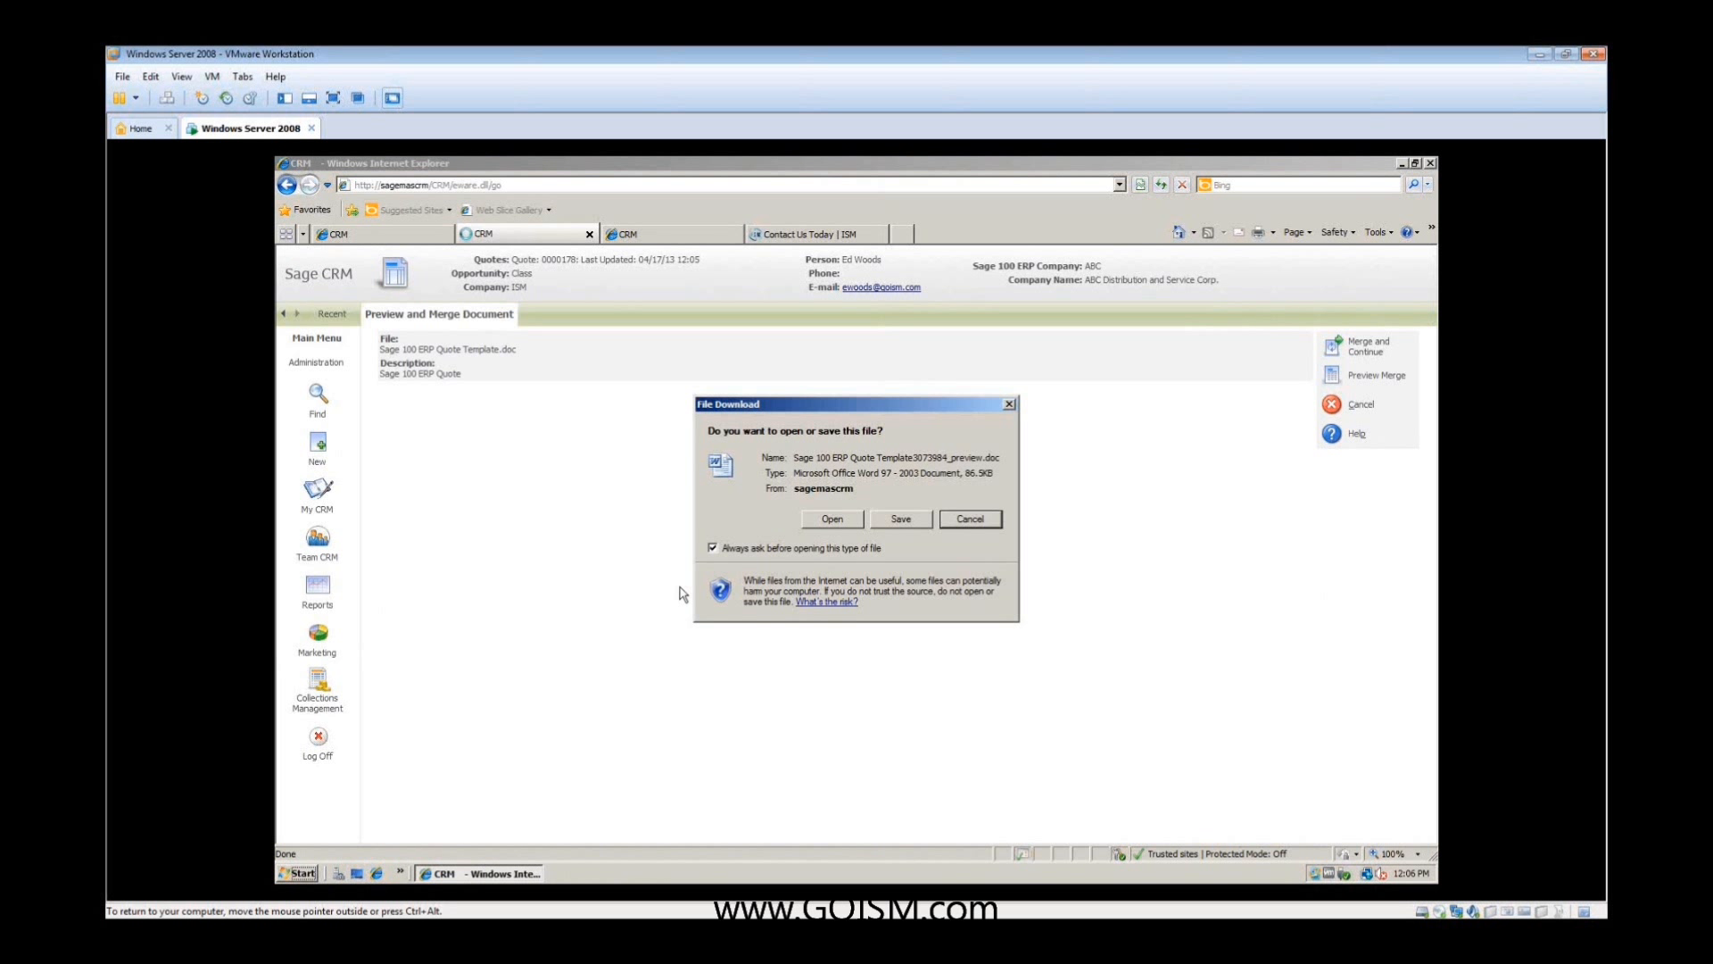
{"action": "left_click", "coordinate": [832, 522]}
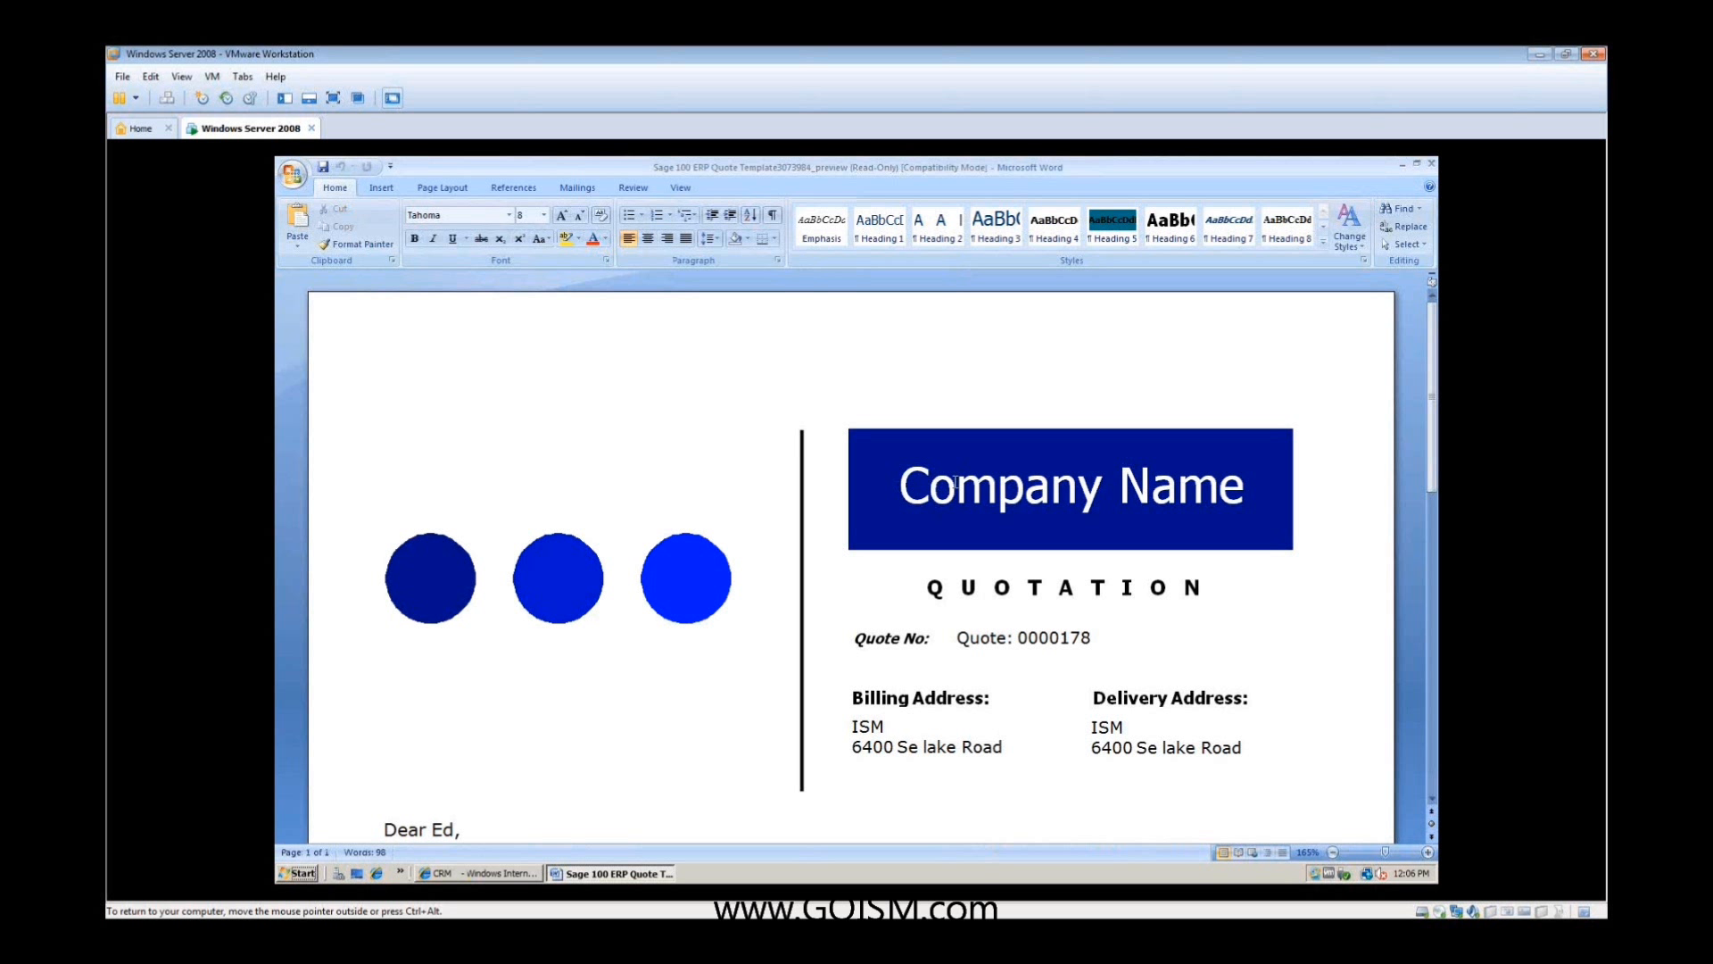
- Review the merged quotation's addresses, line items, totals and signature block, close the document and cancel the merge
{"action": "scroll", "coordinate": [956, 483], "scroll_direction": "down", "scroll_amount": 2}
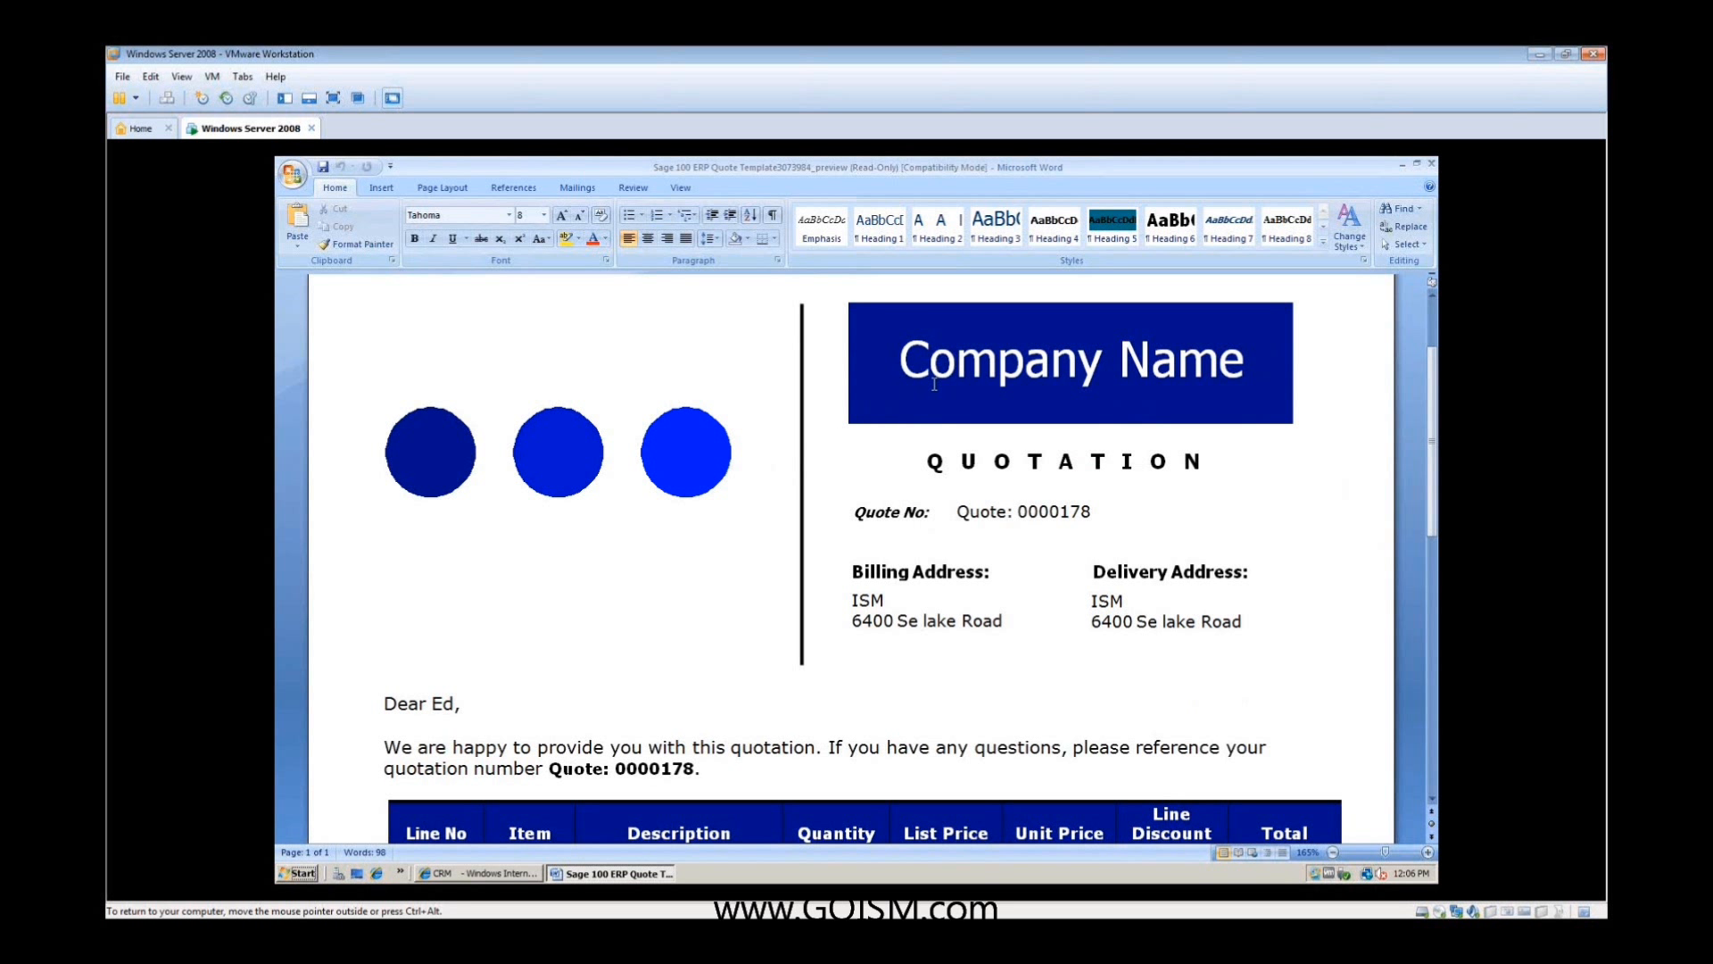
{"action": "scroll", "coordinate": [934, 384], "scroll_direction": "down", "scroll_amount": 3}
{"action": "scroll", "coordinate": [479, 597], "scroll_direction": "down", "scroll_amount": 2}
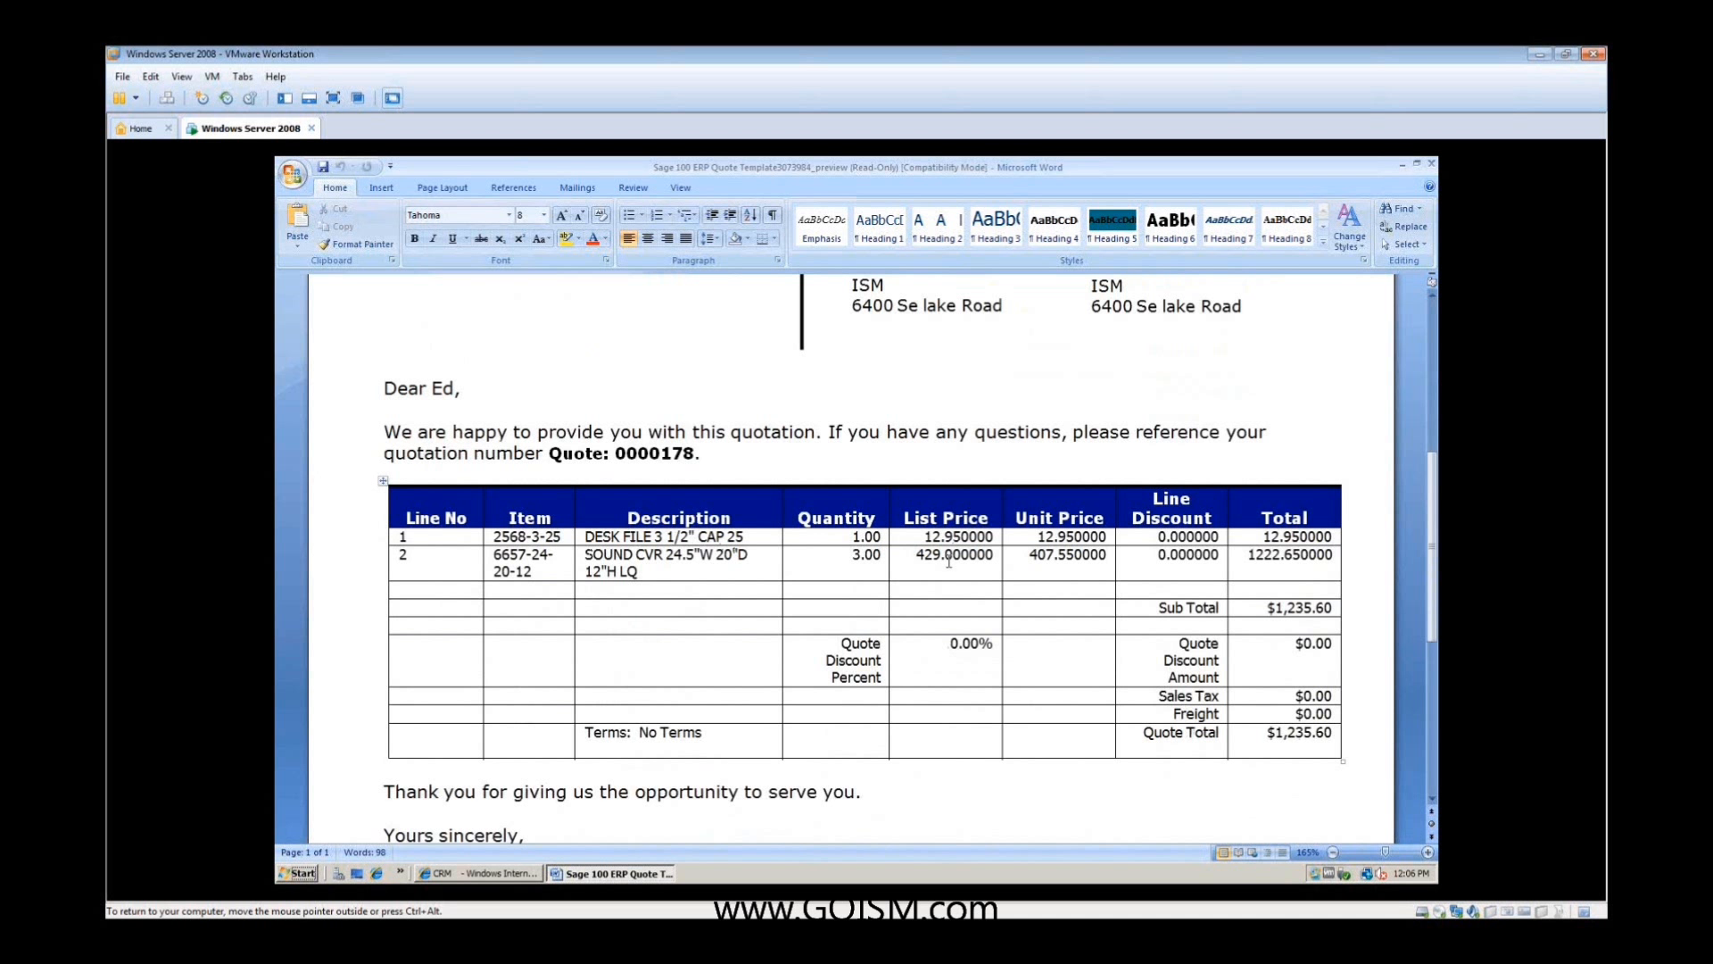
{"action": "scroll", "coordinate": [949, 562], "scroll_direction": "down", "scroll_amount": 5}
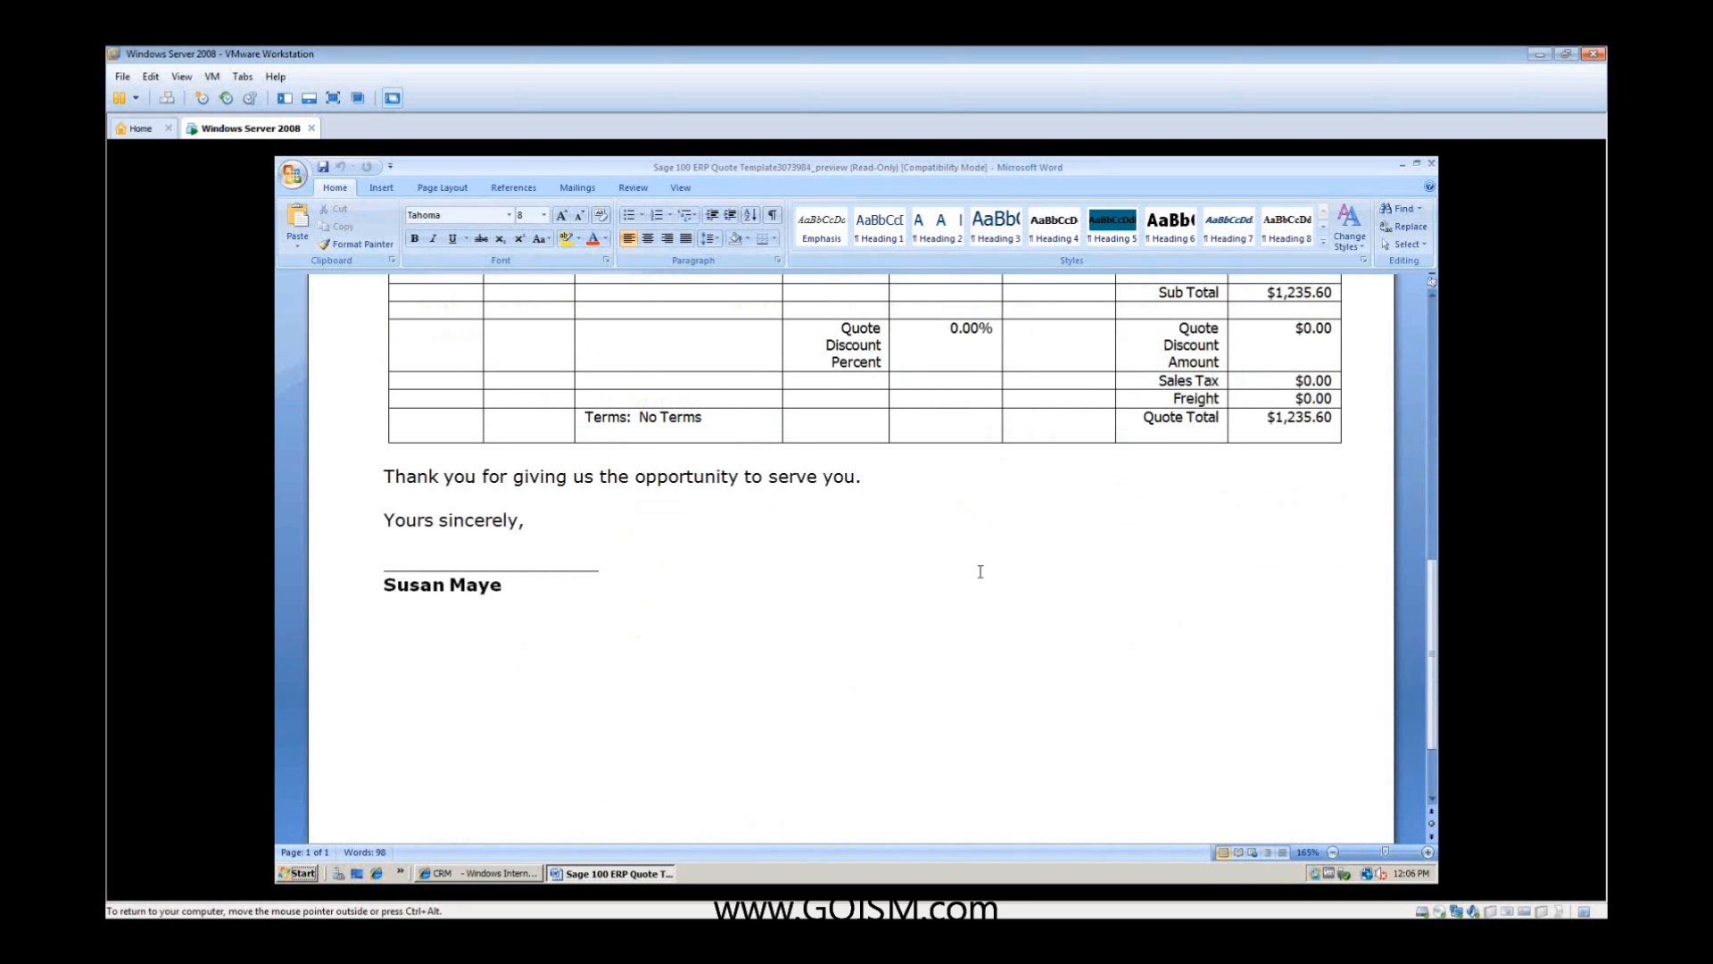
{"action": "scroll", "coordinate": [979, 571], "scroll_direction": "up", "scroll_amount": 7}
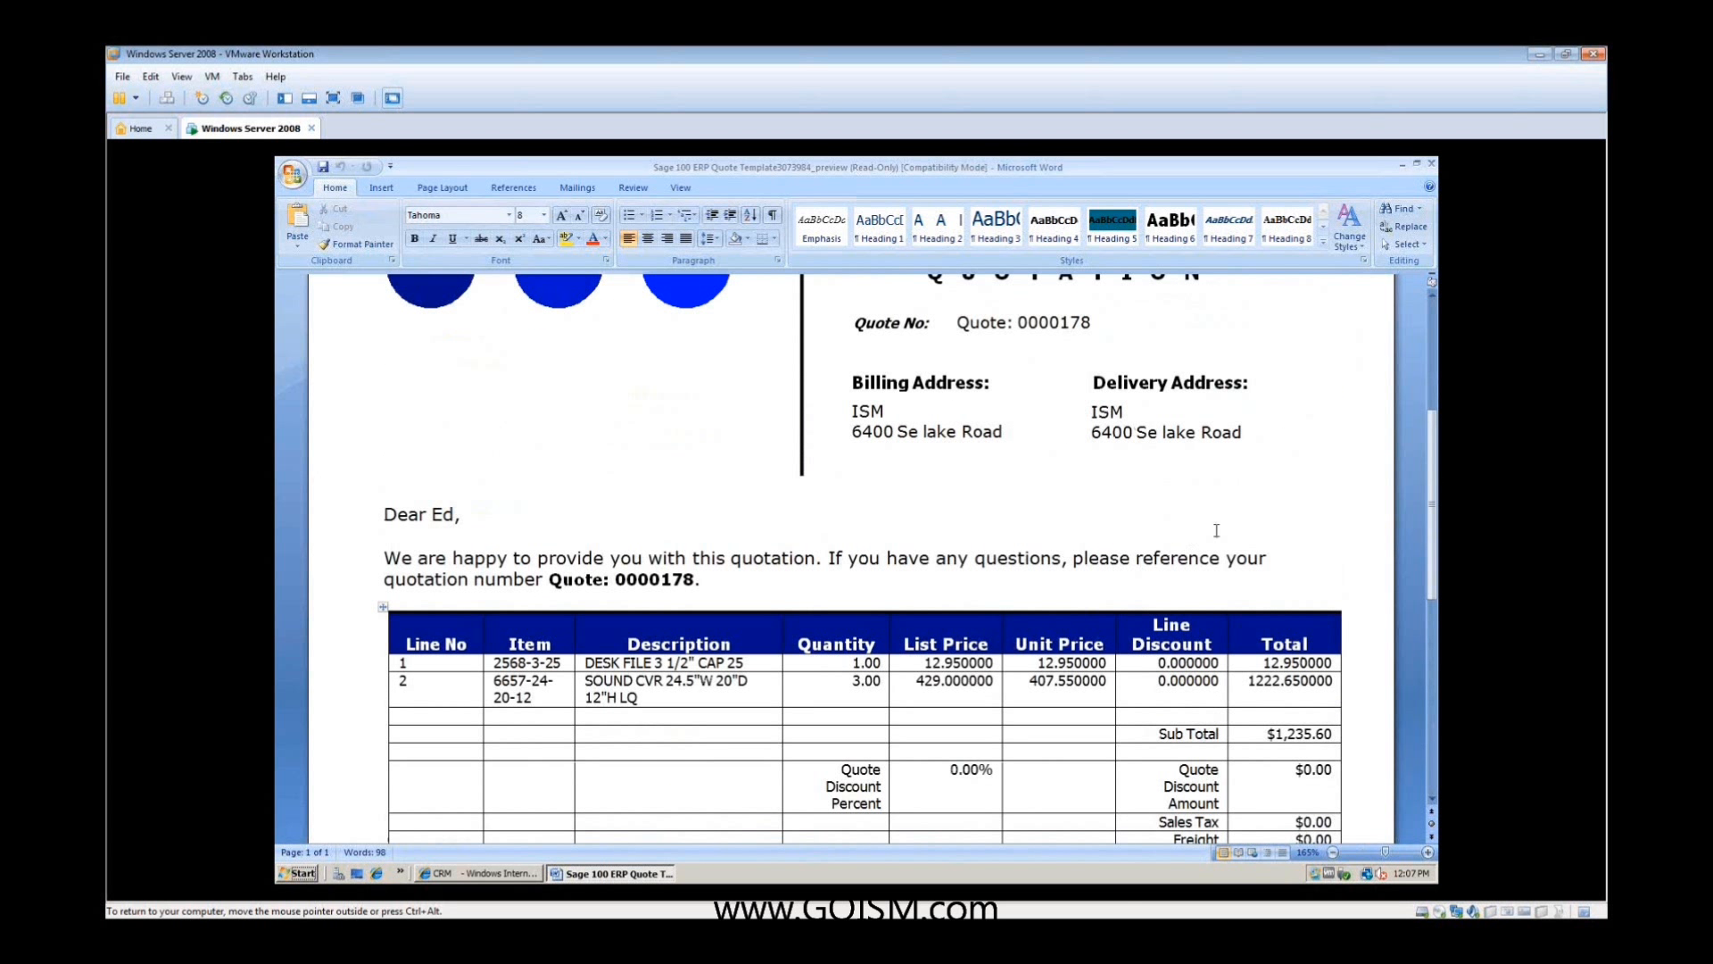
{"action": "scroll", "coordinate": [1216, 530], "scroll_direction": "up", "scroll_amount": 5}
{"action": "left_click", "coordinate": [1433, 165]}
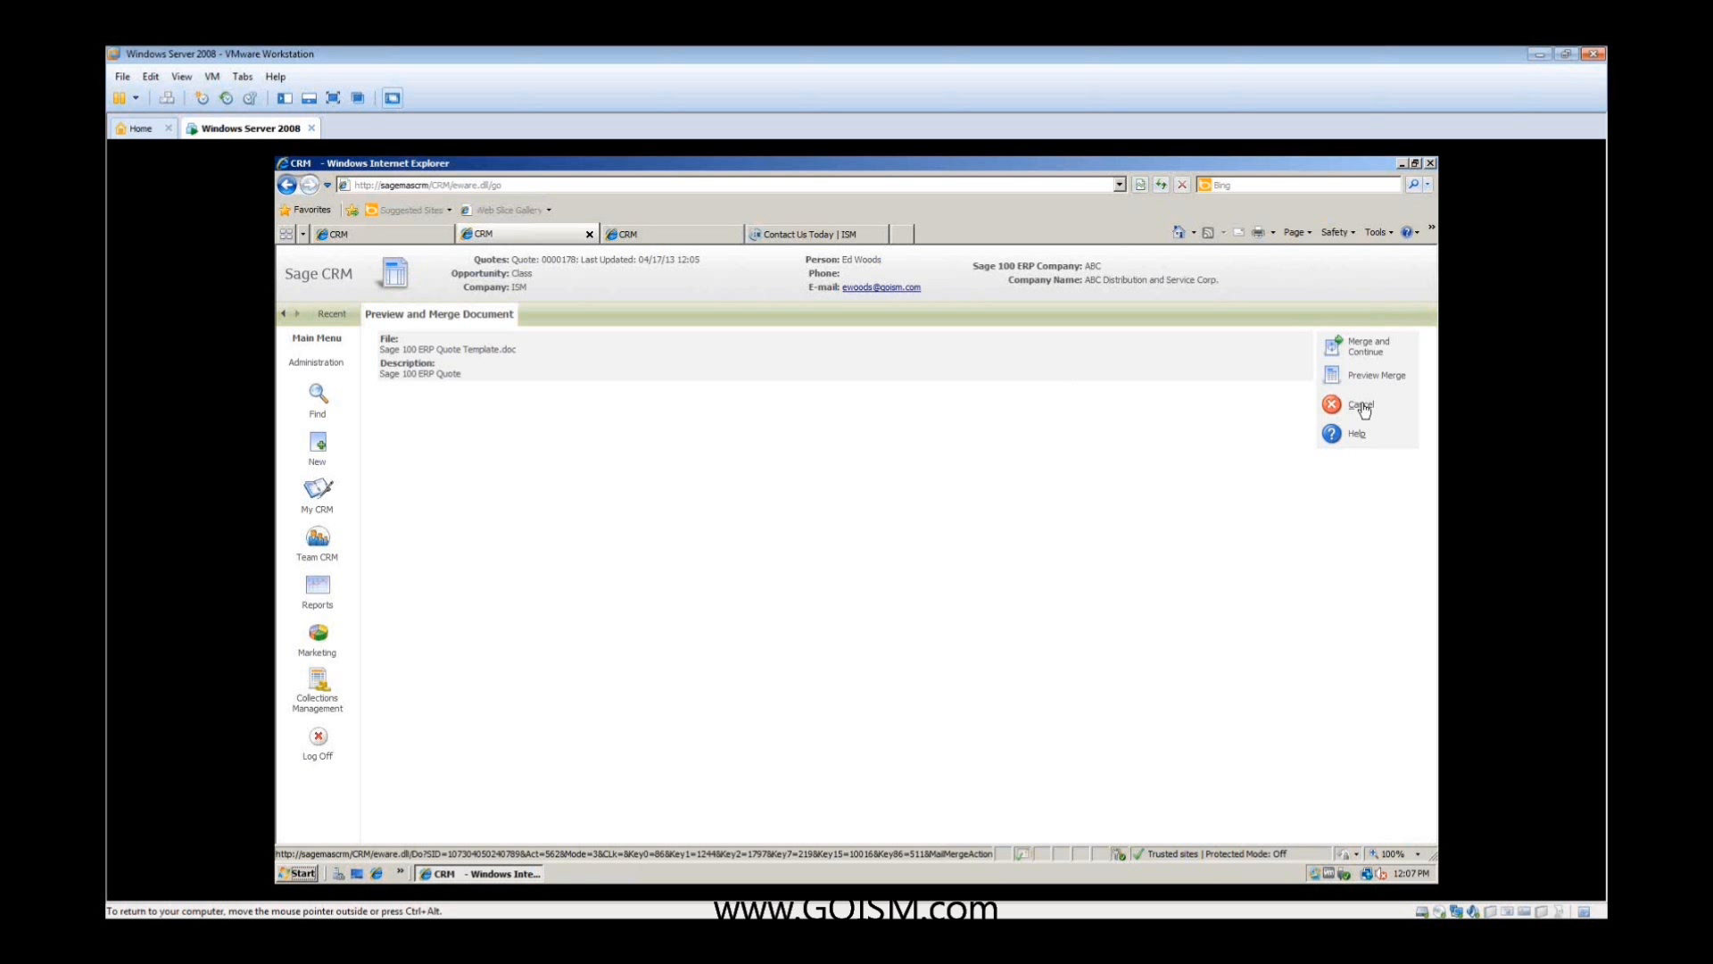
{"action": "left_click", "coordinate": [1361, 407]}
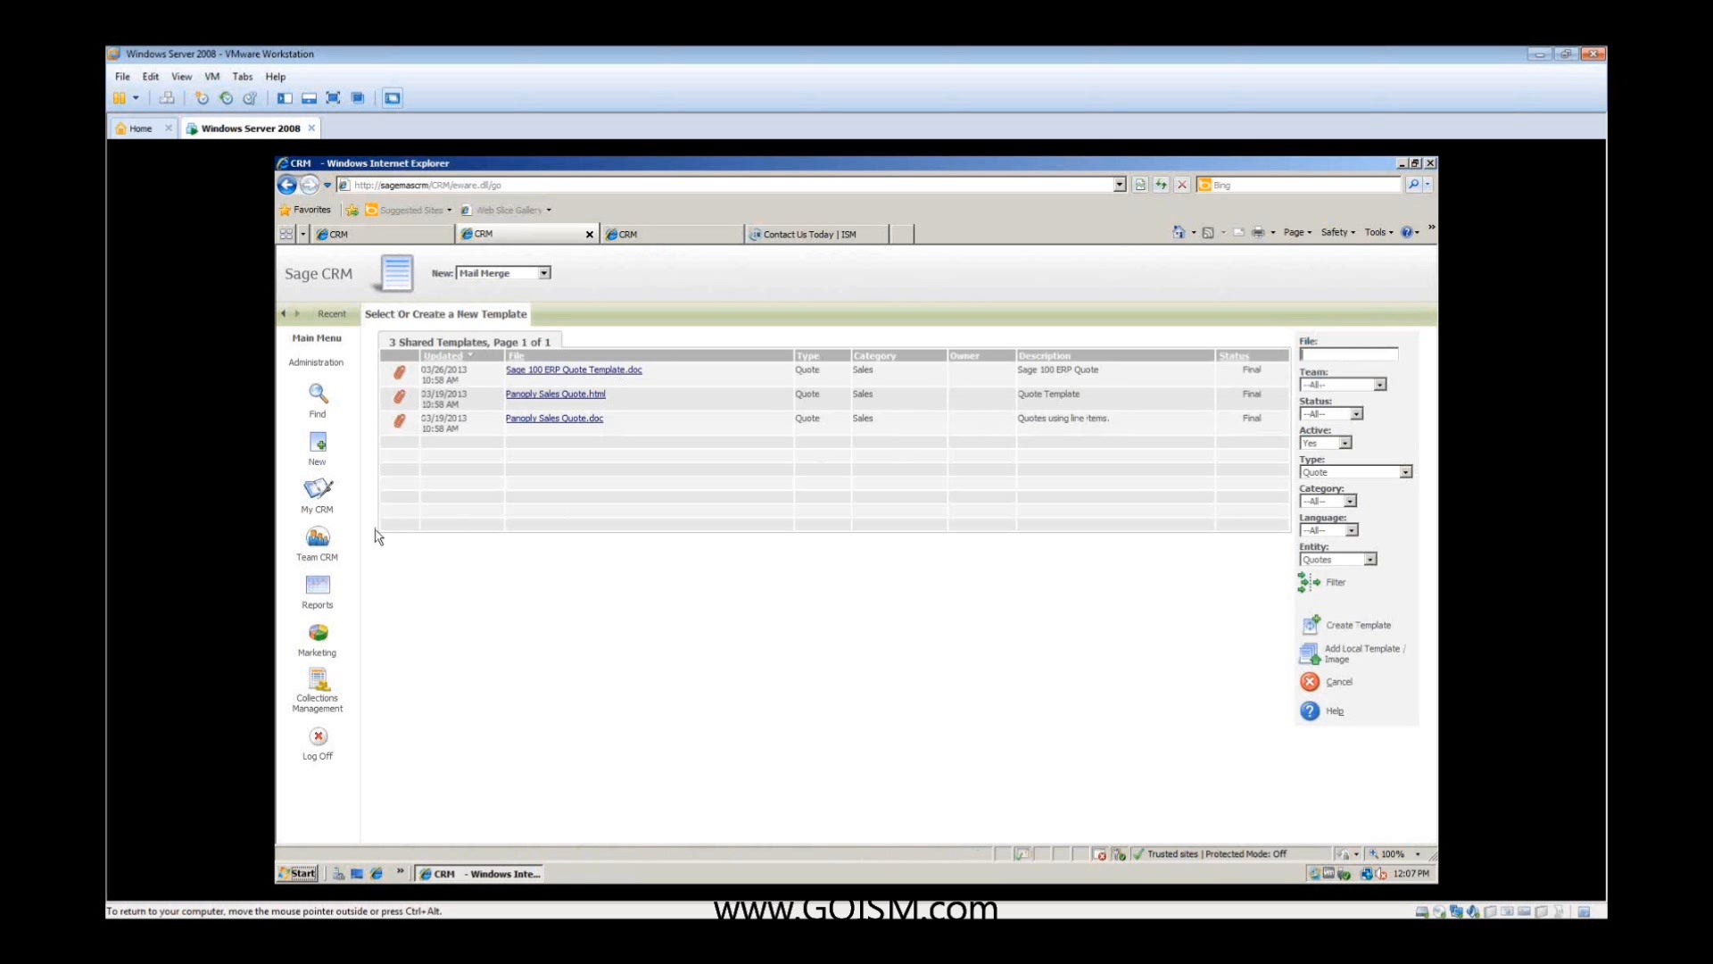
- Reopen the Class opportunity for ISM and view its documents, notes and summary
{"action": "left_click", "coordinate": [318, 494]}
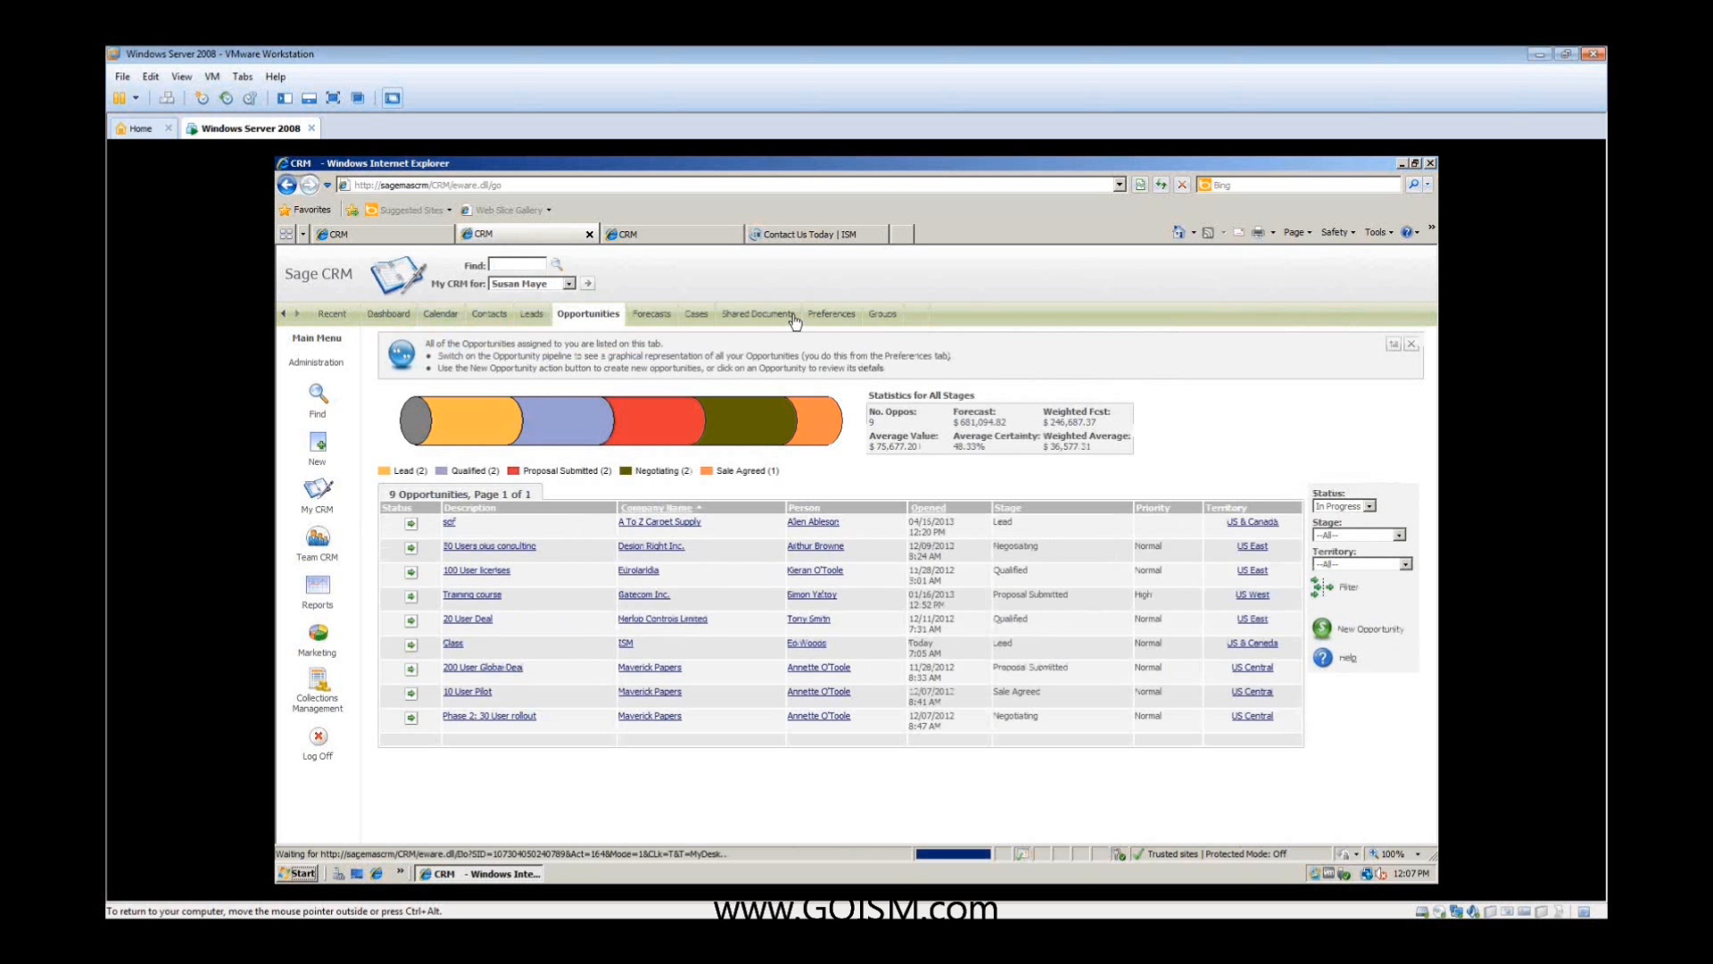
{"action": "left_click", "coordinate": [452, 643]}
{"action": "left_click", "coordinate": [659, 323]}
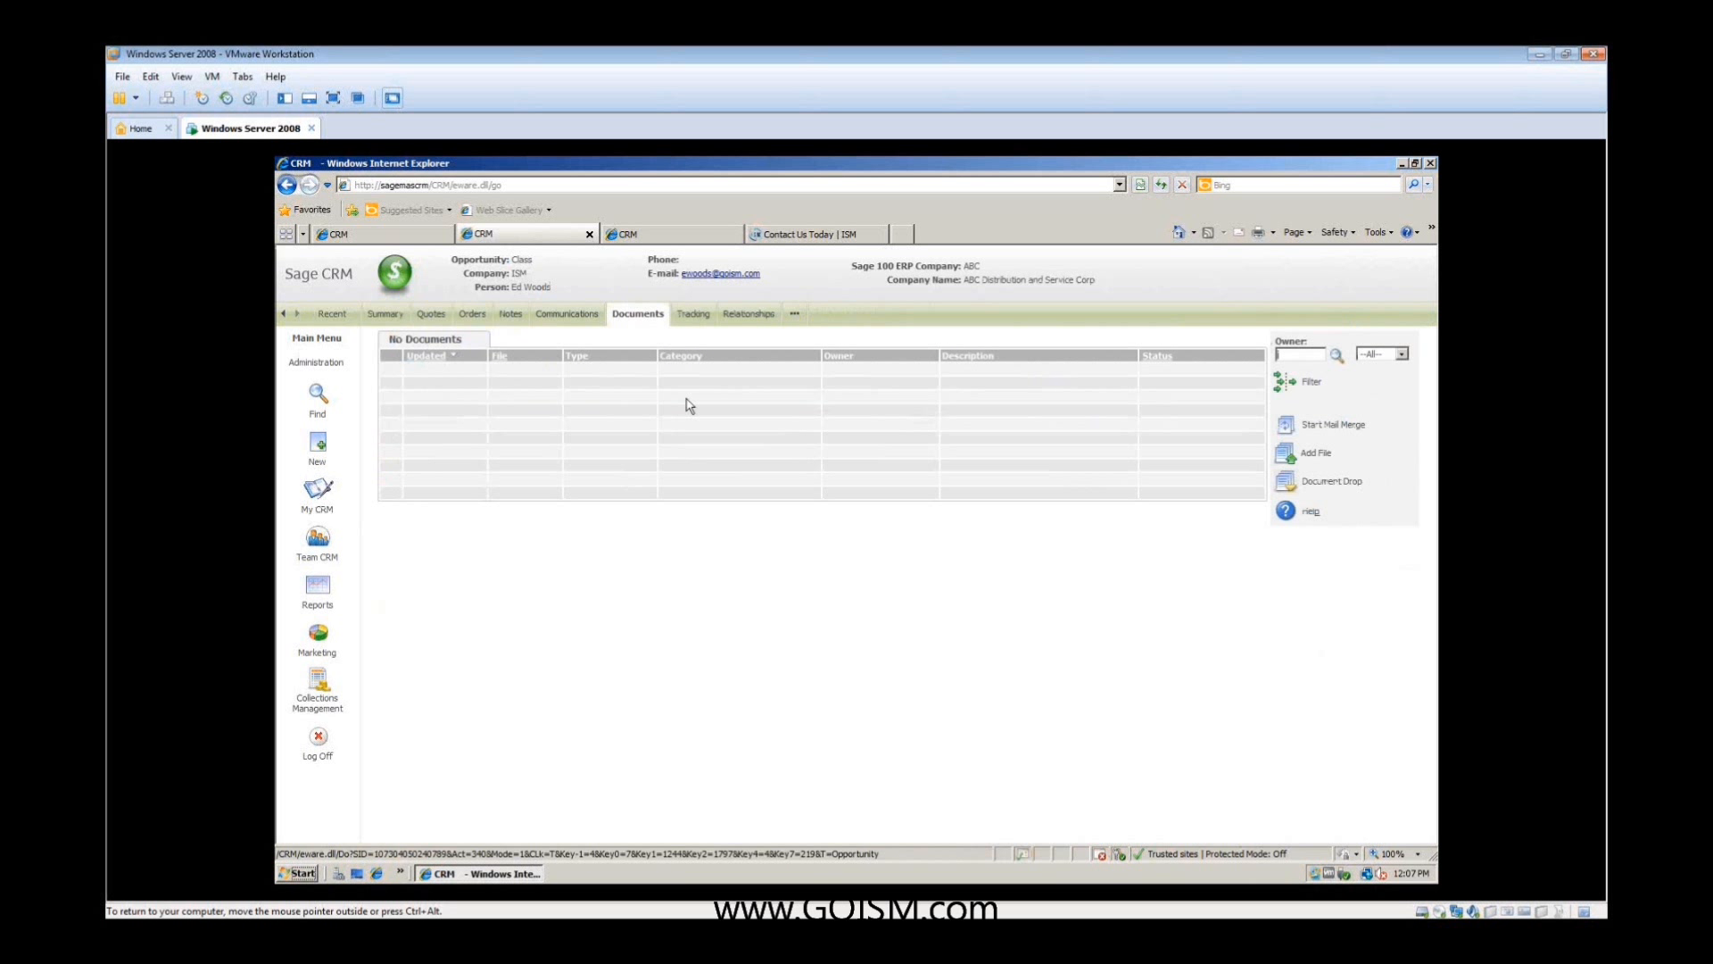
{"action": "left_click", "coordinate": [514, 324]}
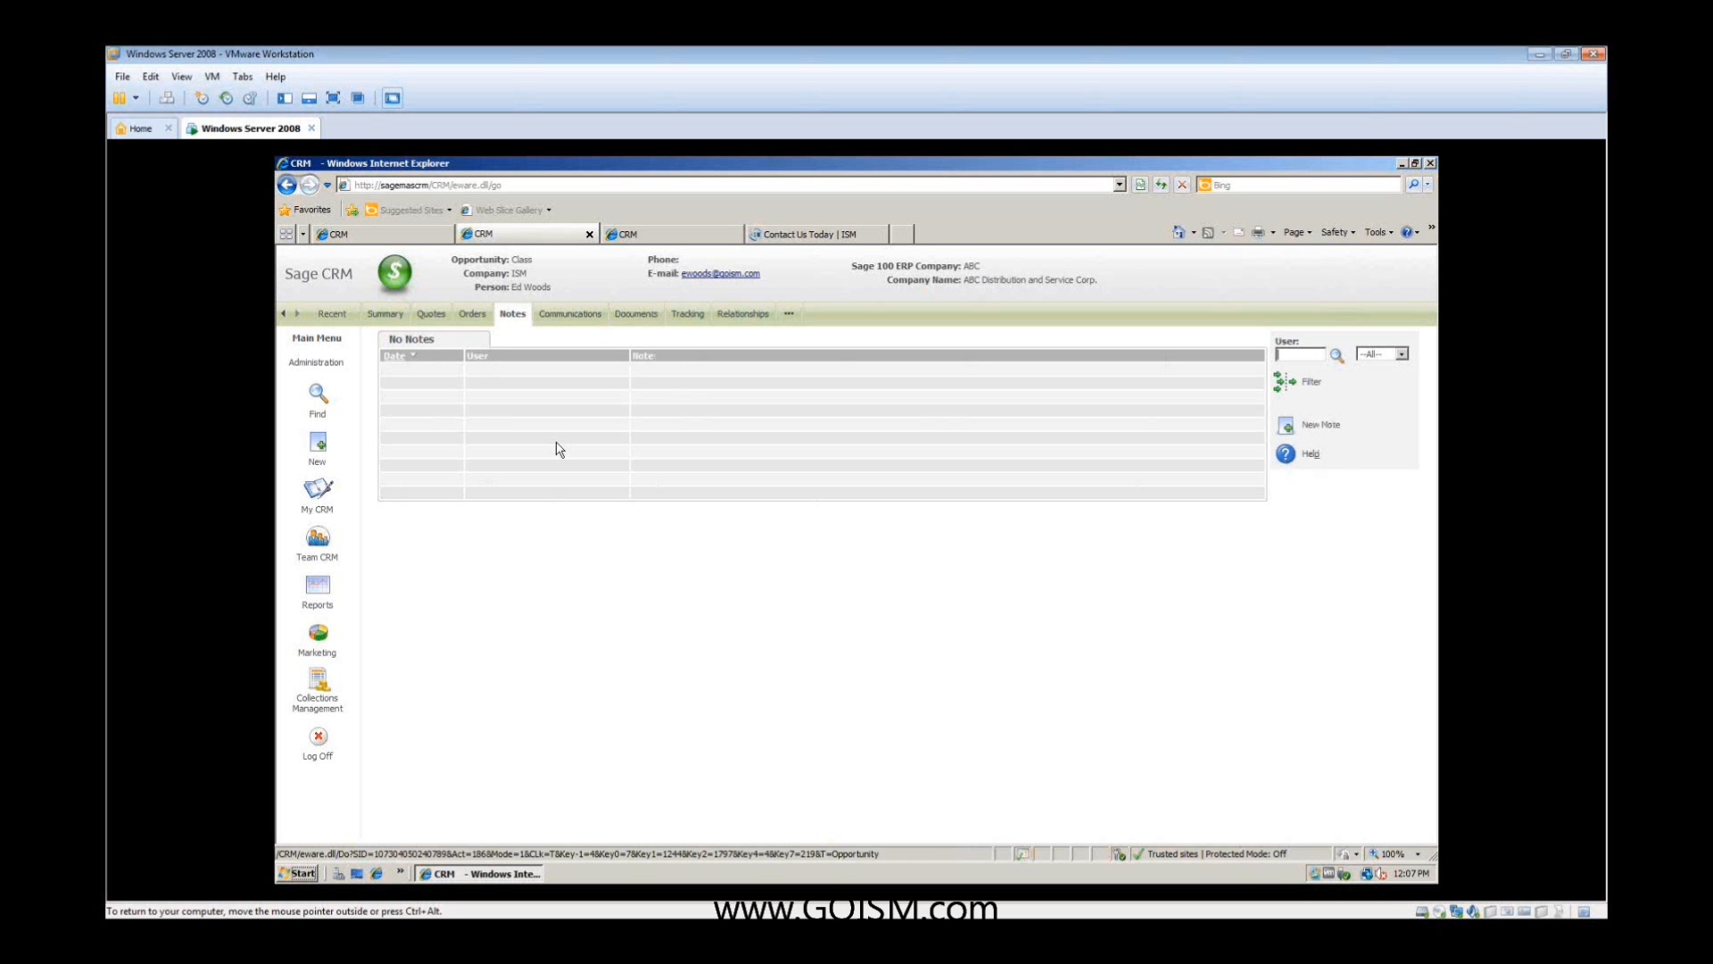
{"action": "left_click", "coordinate": [382, 314]}
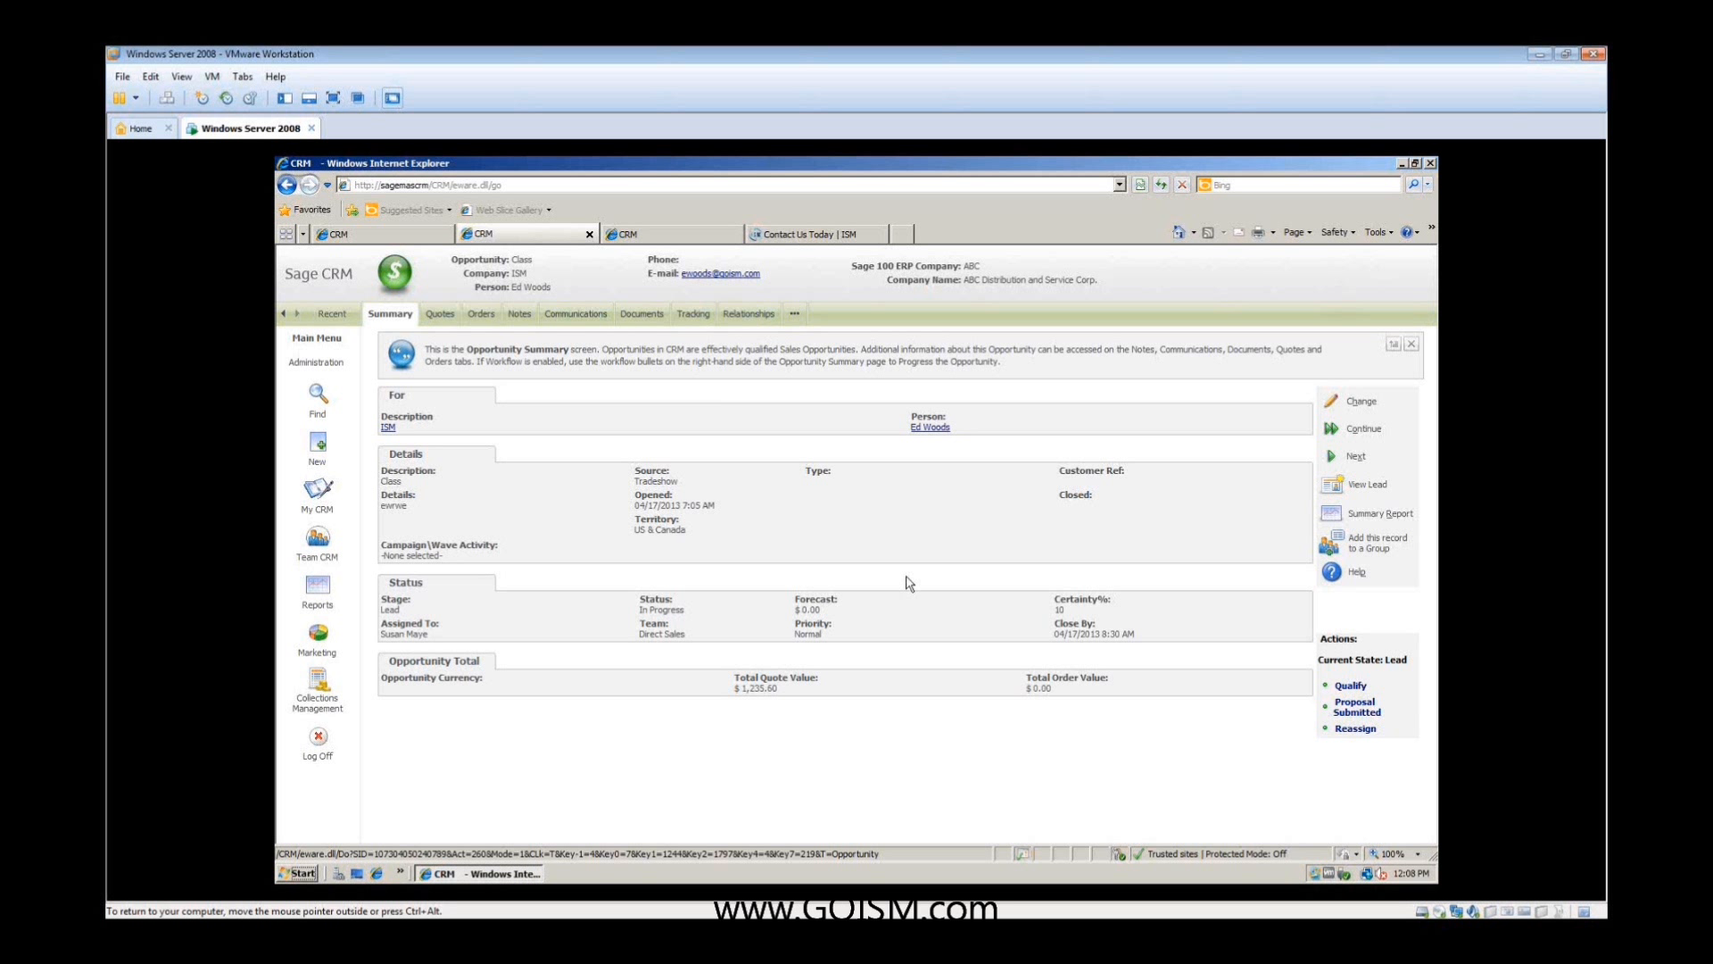
- Progress the Class opportunity to Qualified with the tracking note "sff" and review its tracking history
{"action": "left_click", "coordinate": [1350, 685]}
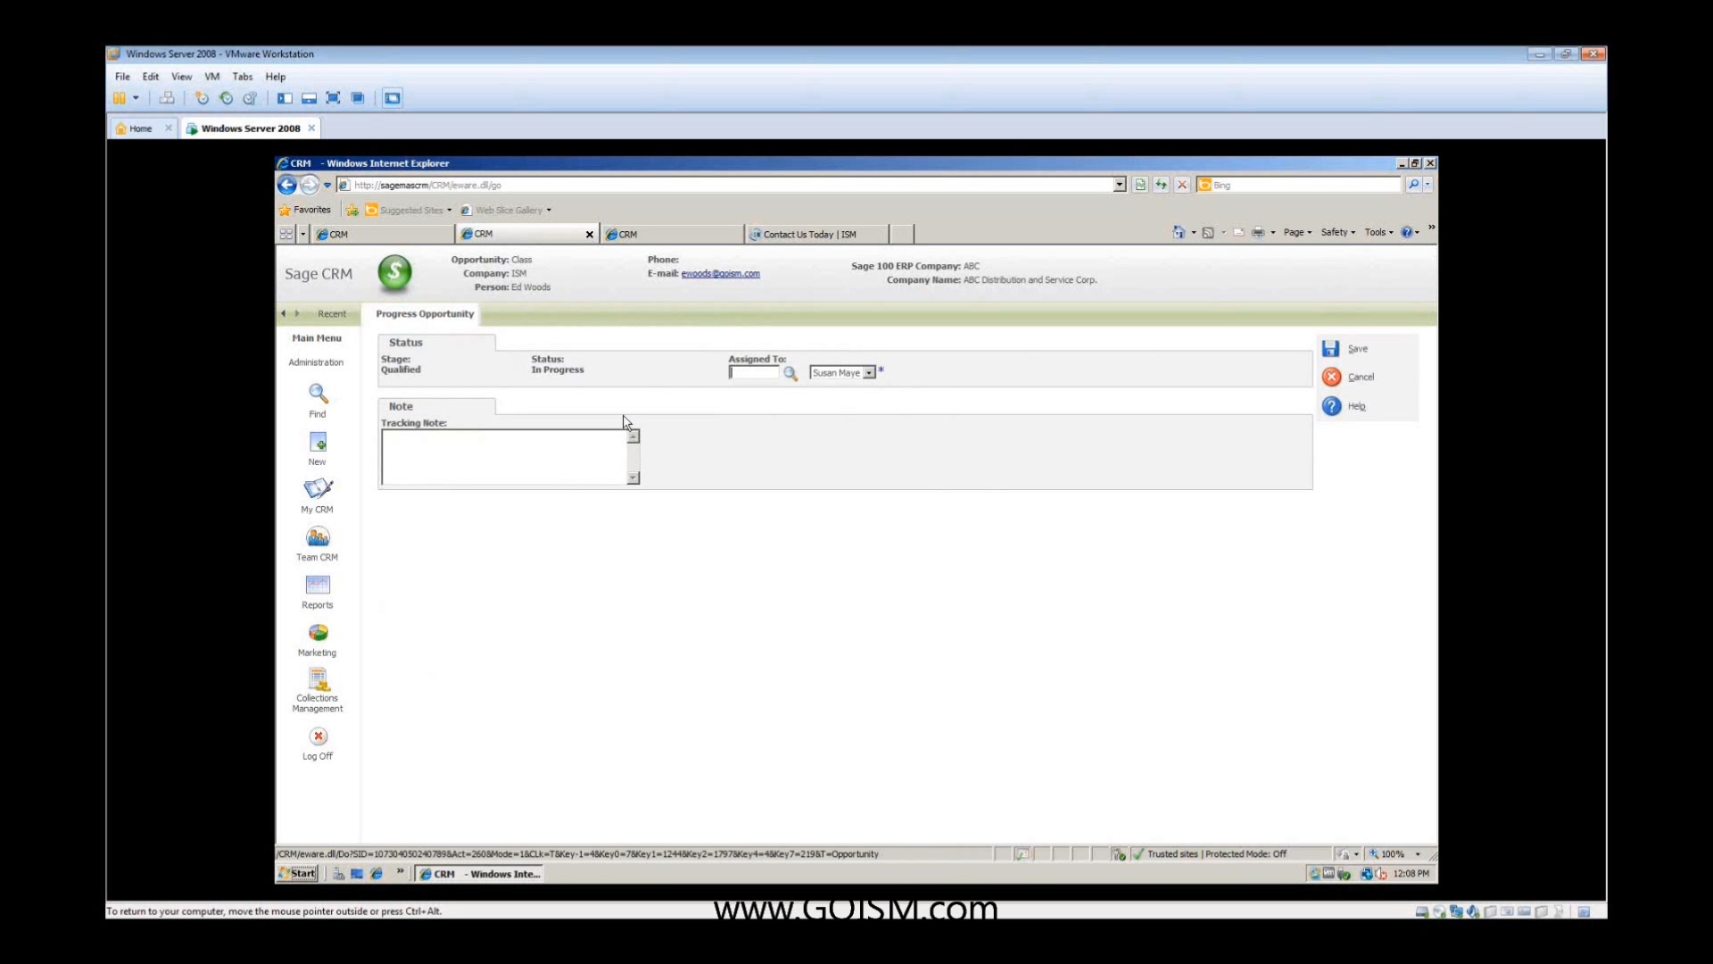
{"action": "left_click", "coordinate": [531, 445]}
{"action": "type", "text": "sff"}
{"action": "left_click", "coordinate": [1352, 351]}
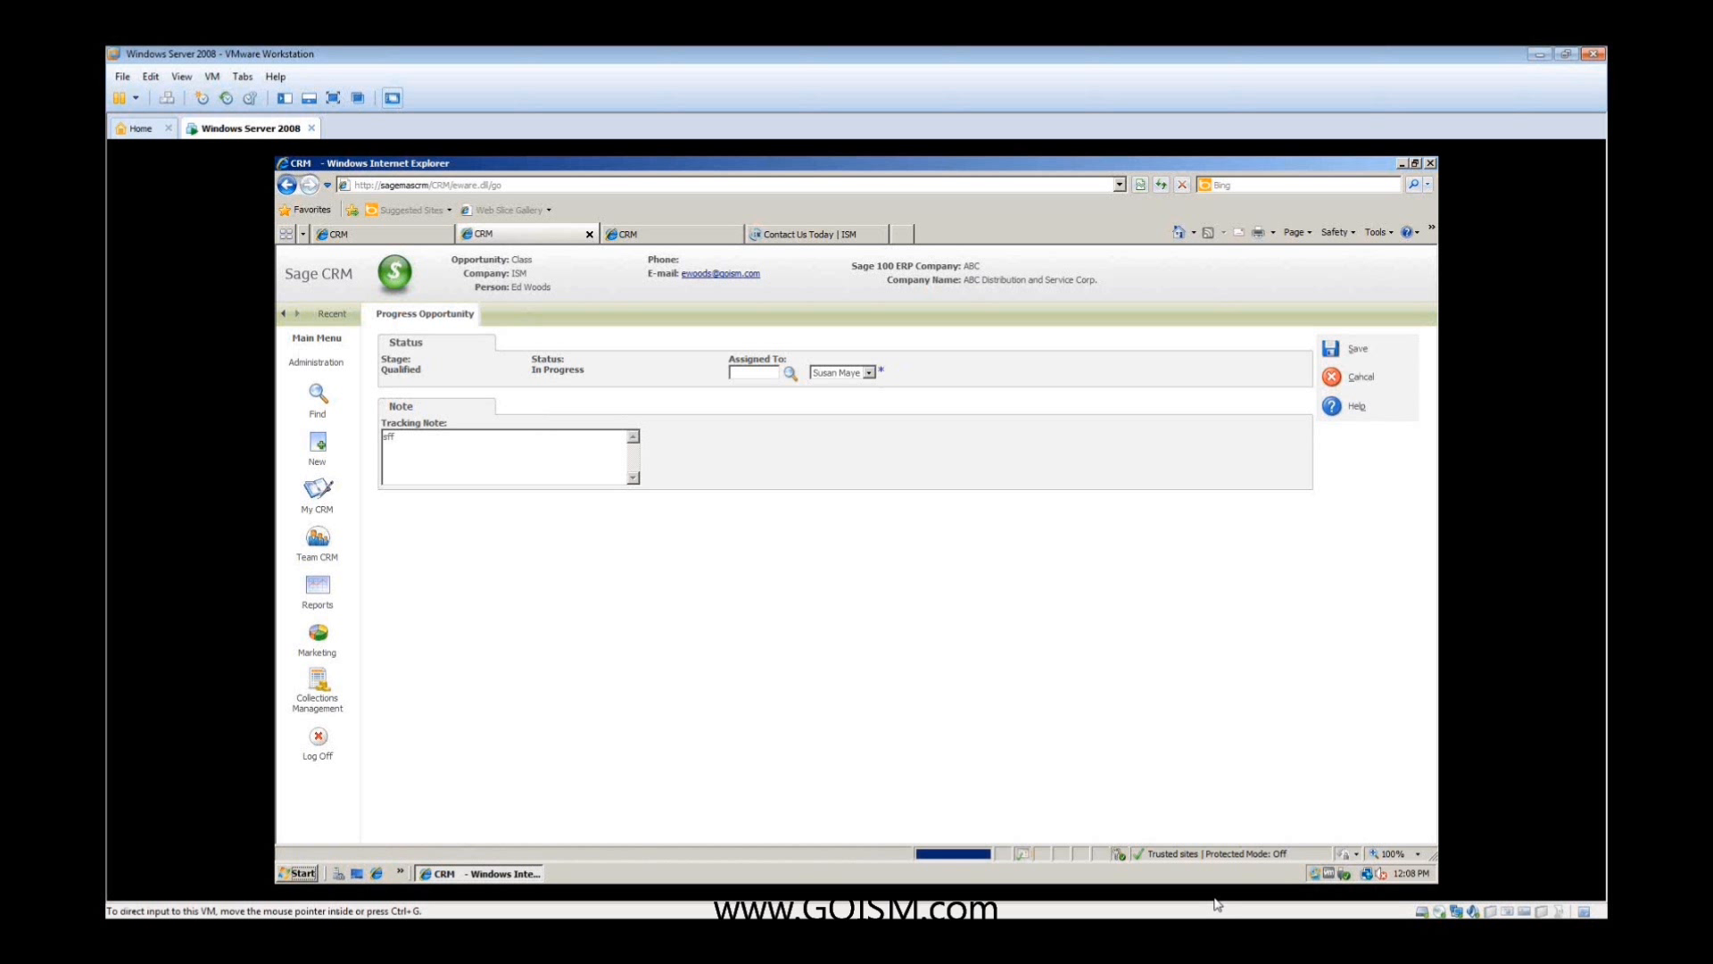
{"action": "left_click", "coordinate": [693, 315]}
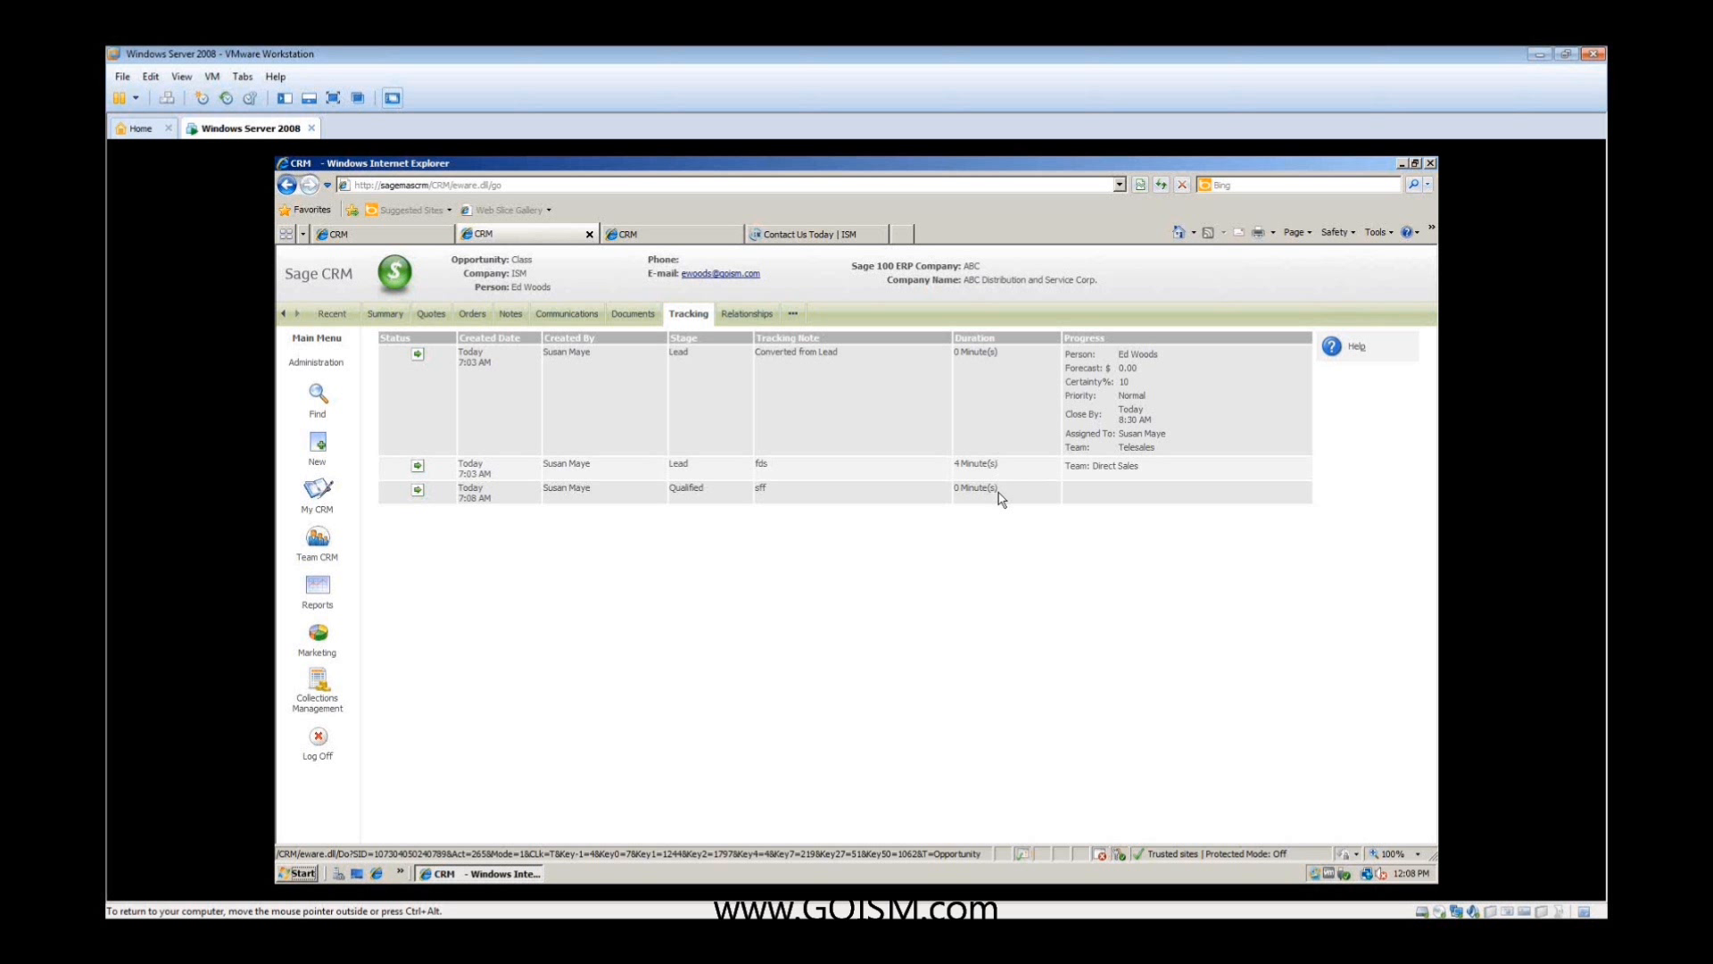
- Progress the Class opportunity to the Demo stage with a forecast of $50.00 and a certainty of 50%
{"action": "left_click", "coordinate": [384, 315]}
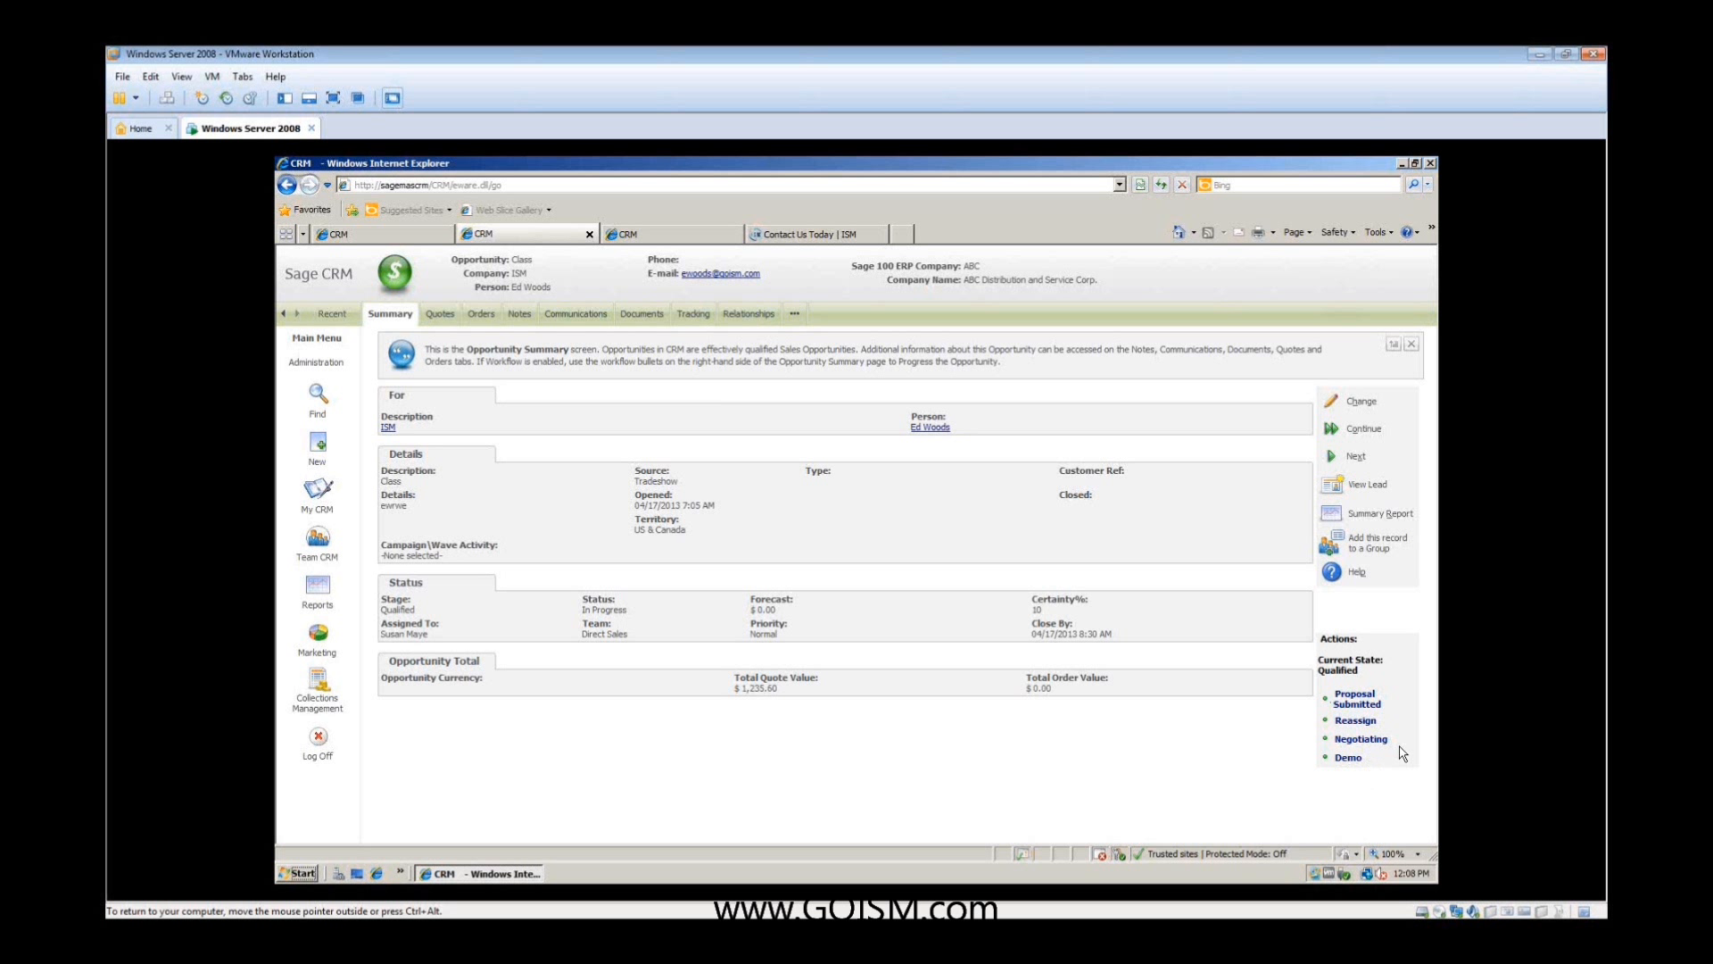
{"action": "left_click", "coordinate": [1347, 757]}
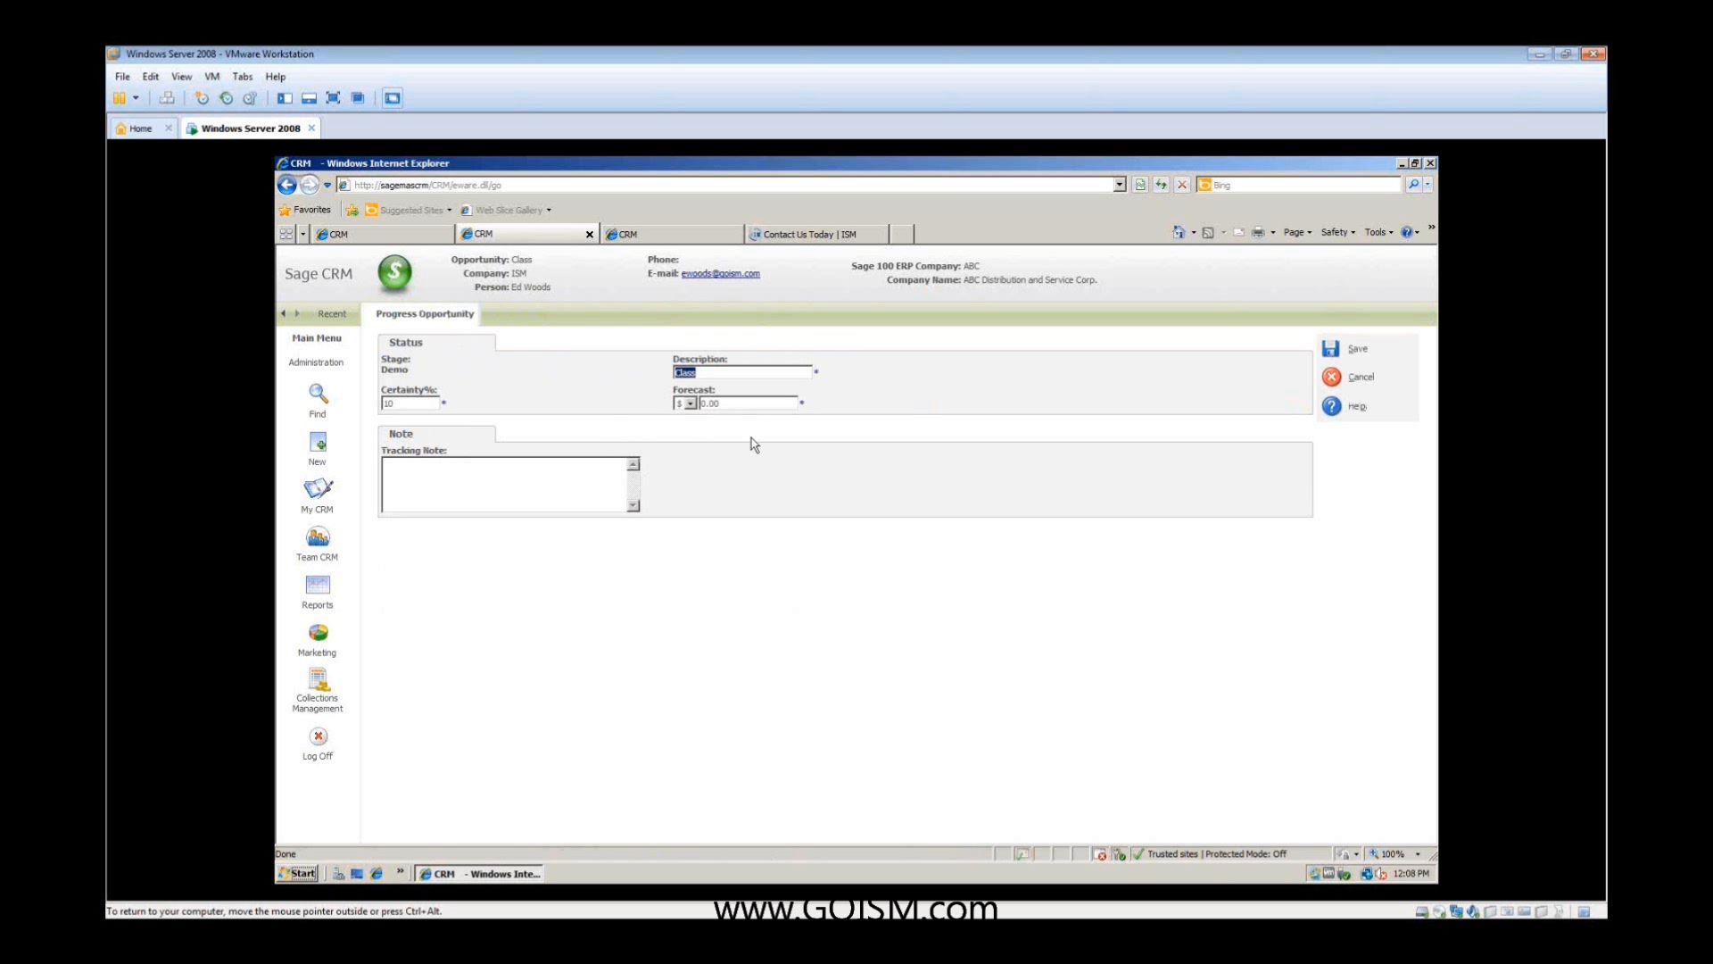
{"action": "left_click", "coordinate": [770, 403]}
{"action": "type", "text": "50,00"}
{"action": "double_click", "coordinate": [391, 403]}
{"action": "type", "text": "5"}
{"action": "left_click", "coordinate": [1331, 349]}
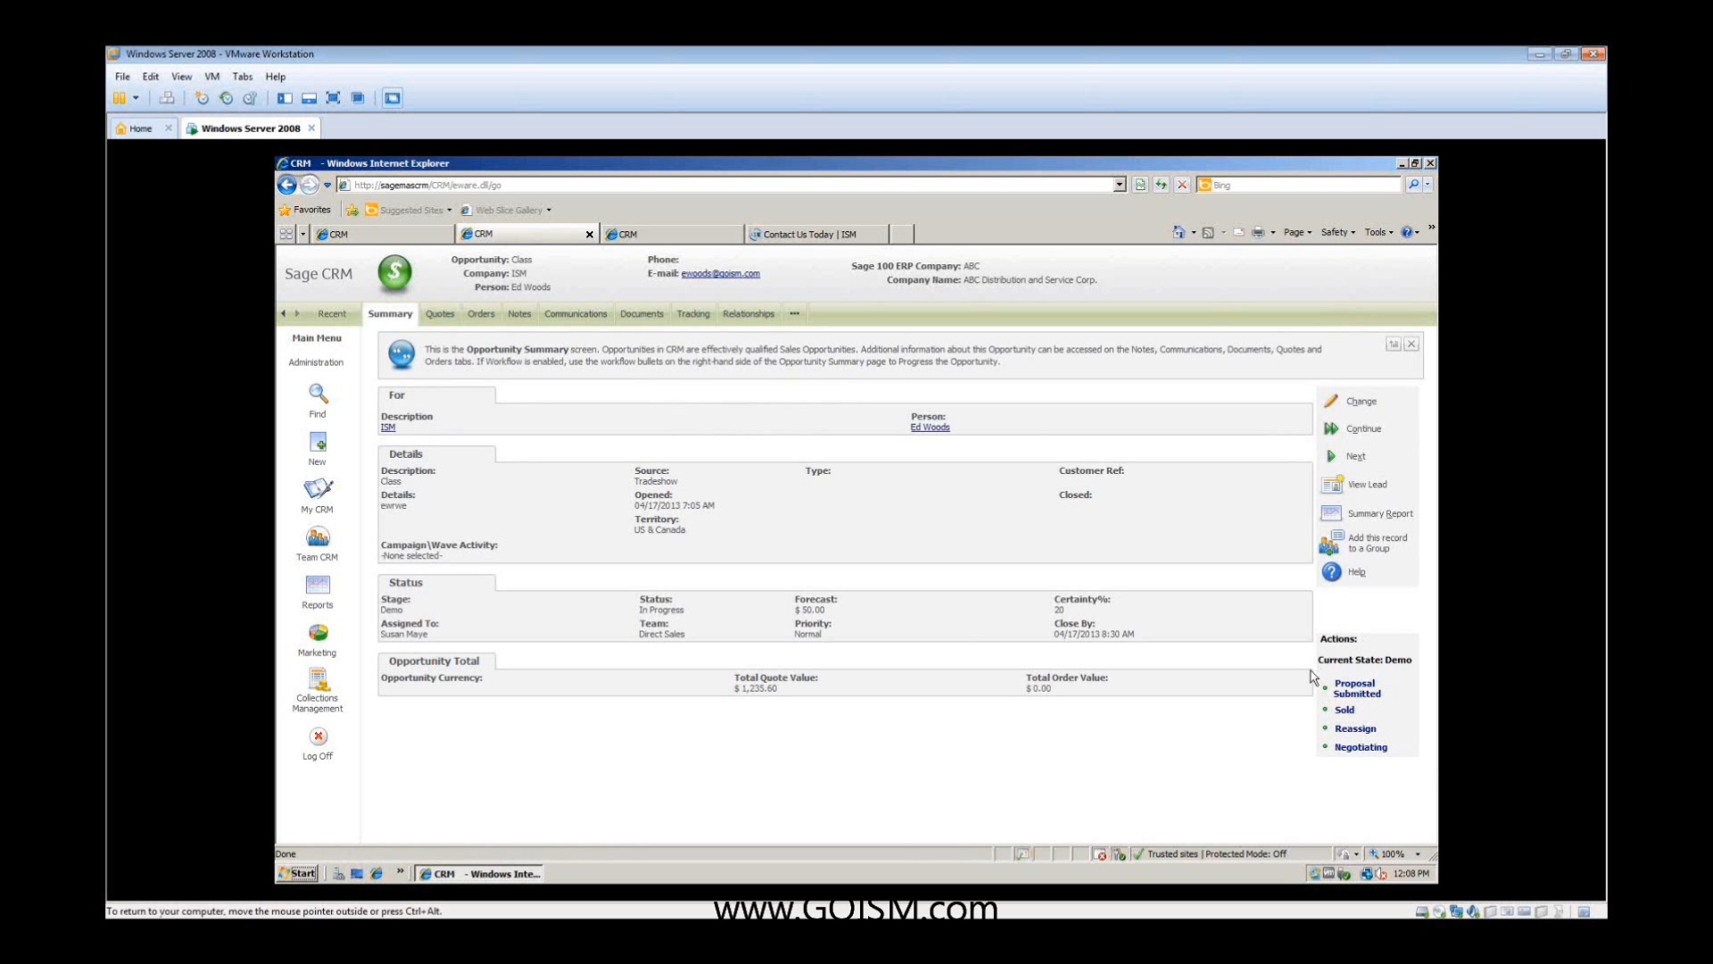
- Progress the Class opportunity to Negotiating without a tracking note and return to the personal opportunities pipeline
{"action": "left_click", "coordinate": [1370, 750]}
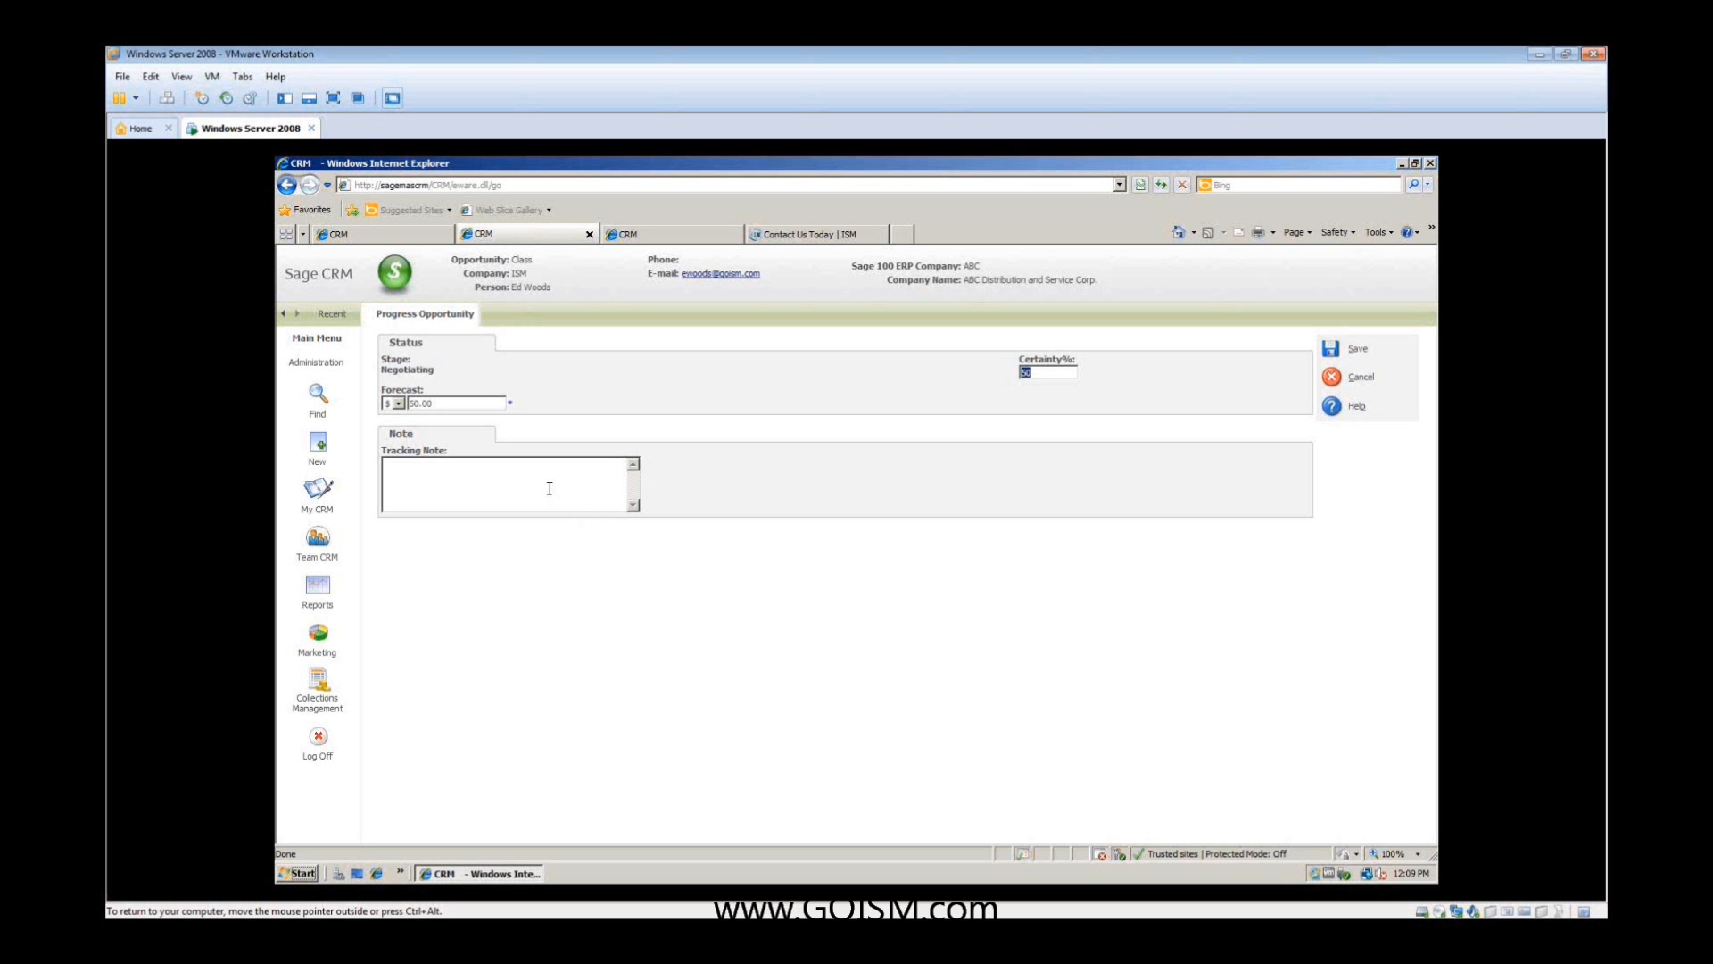
{"action": "left_click", "coordinate": [1332, 349]}
{"action": "left_click", "coordinate": [317, 489]}
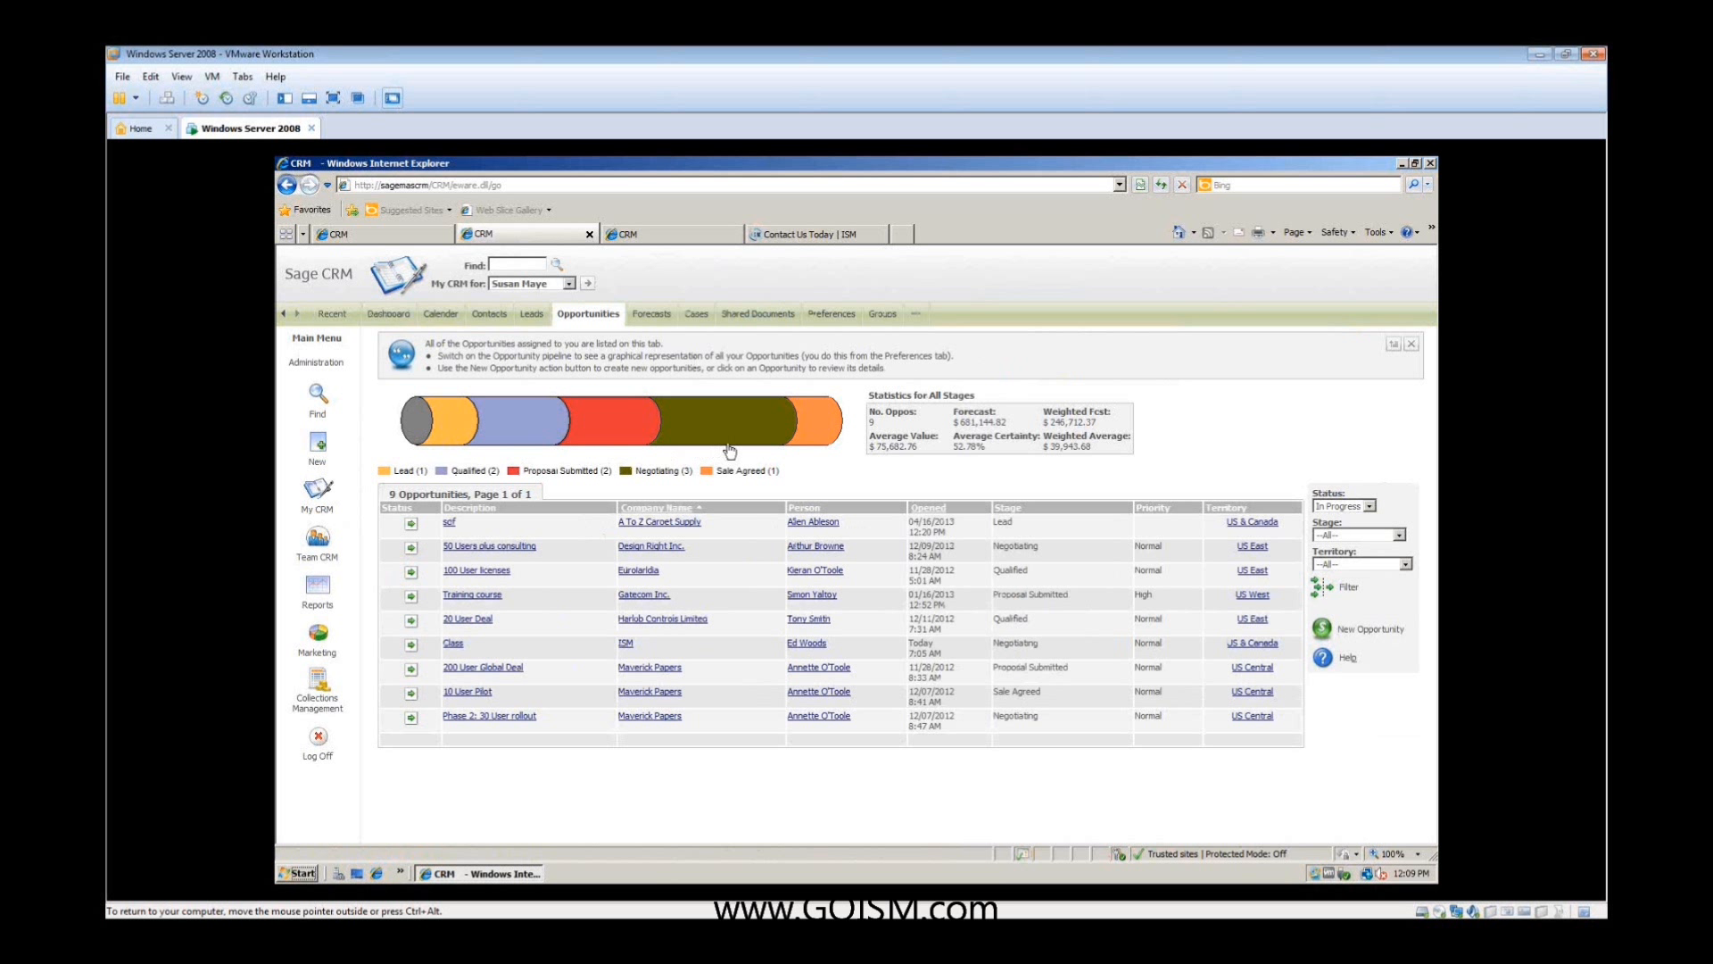
- Examine the pipeline statistics and filter the opportunities by the Negotiating stage, followed by the Sale Agreed stage
{"action": "mouse_move", "coordinate": [830, 449]}
{"action": "double_click", "coordinate": [871, 423]}
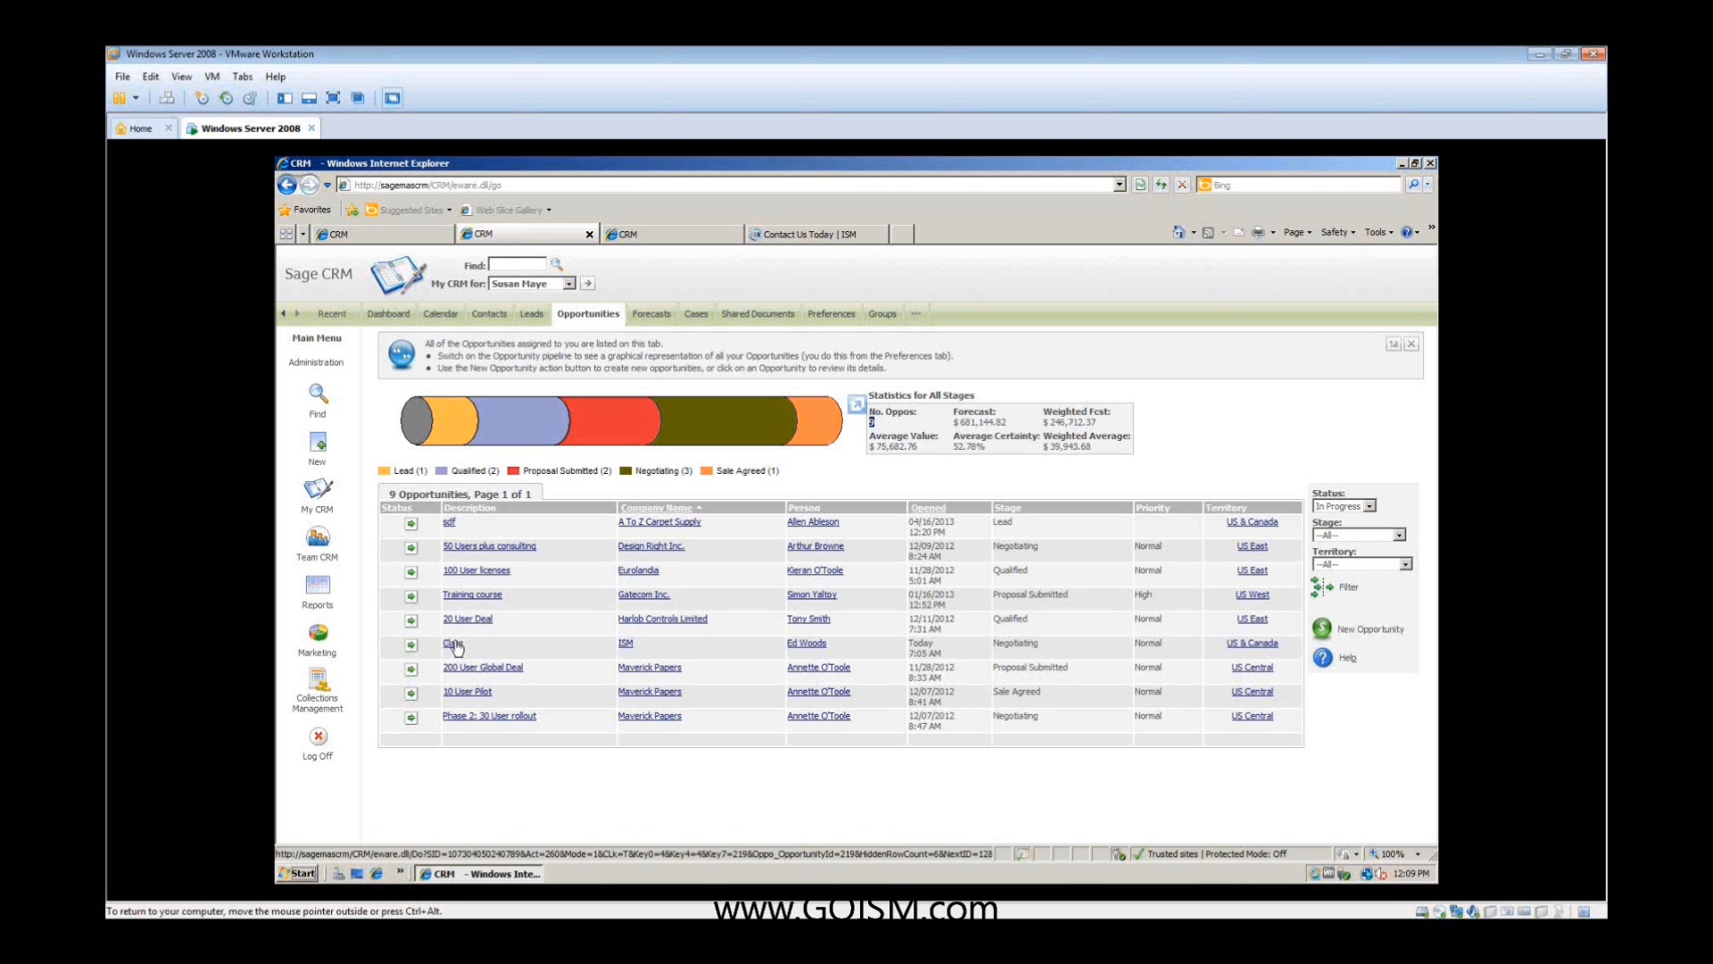
{"action": "left_click", "coordinate": [705, 432]}
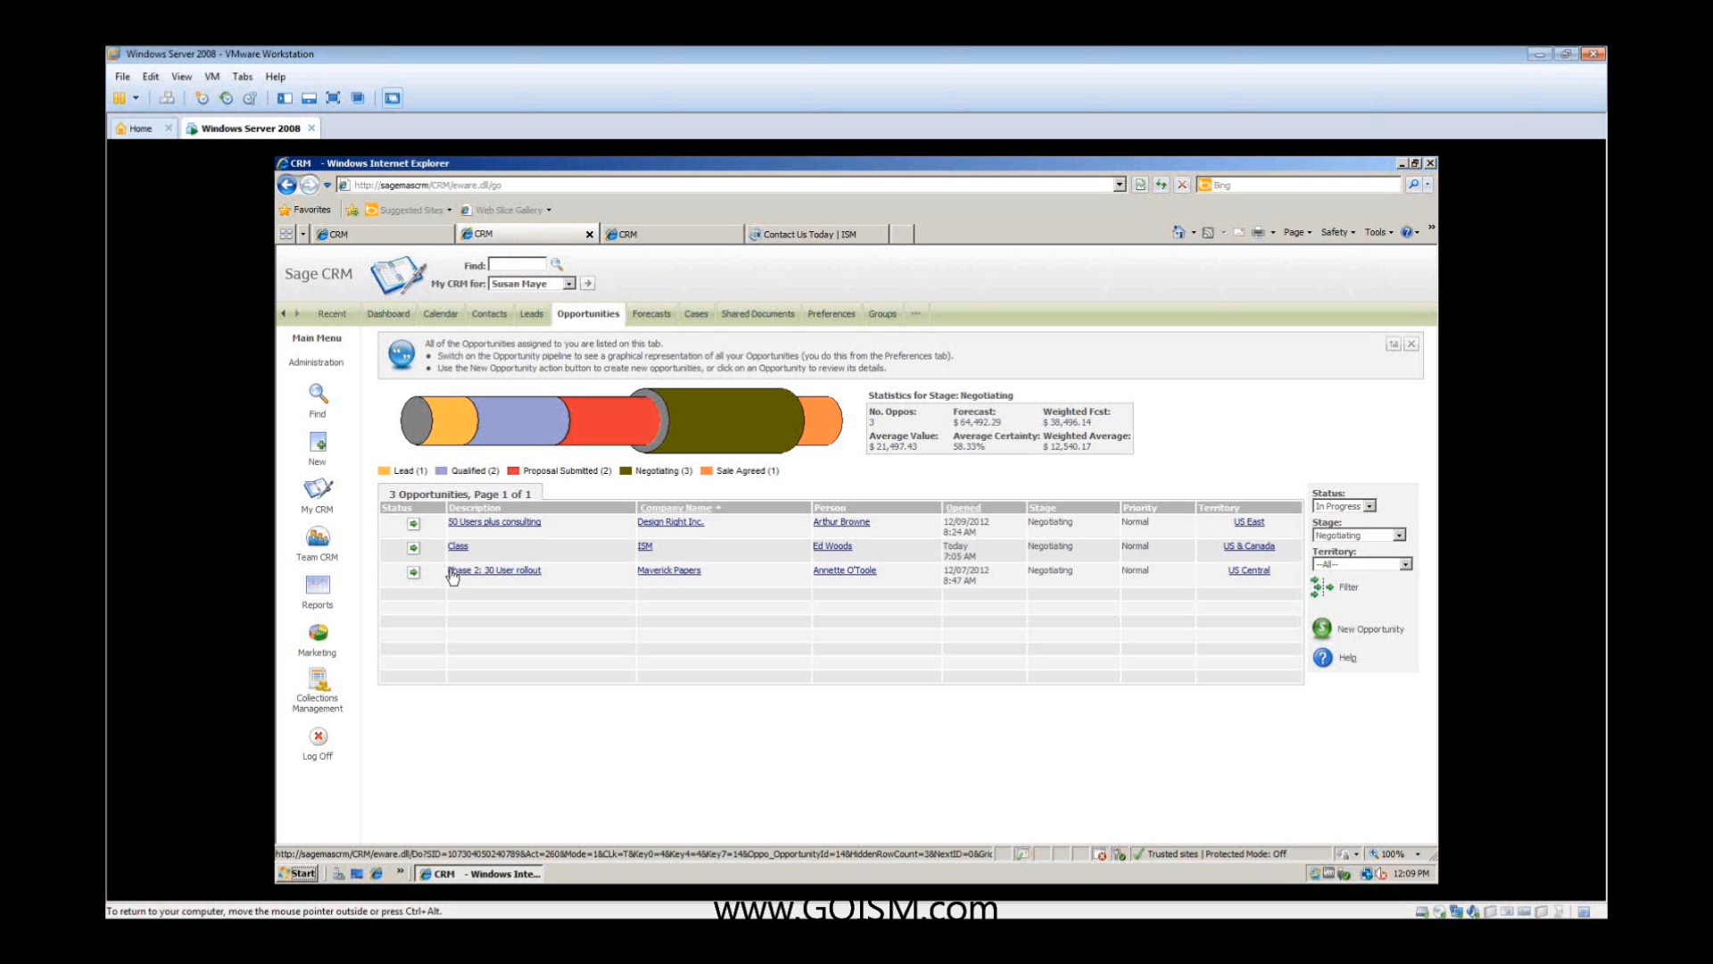
{"action": "left_click", "coordinate": [741, 483]}
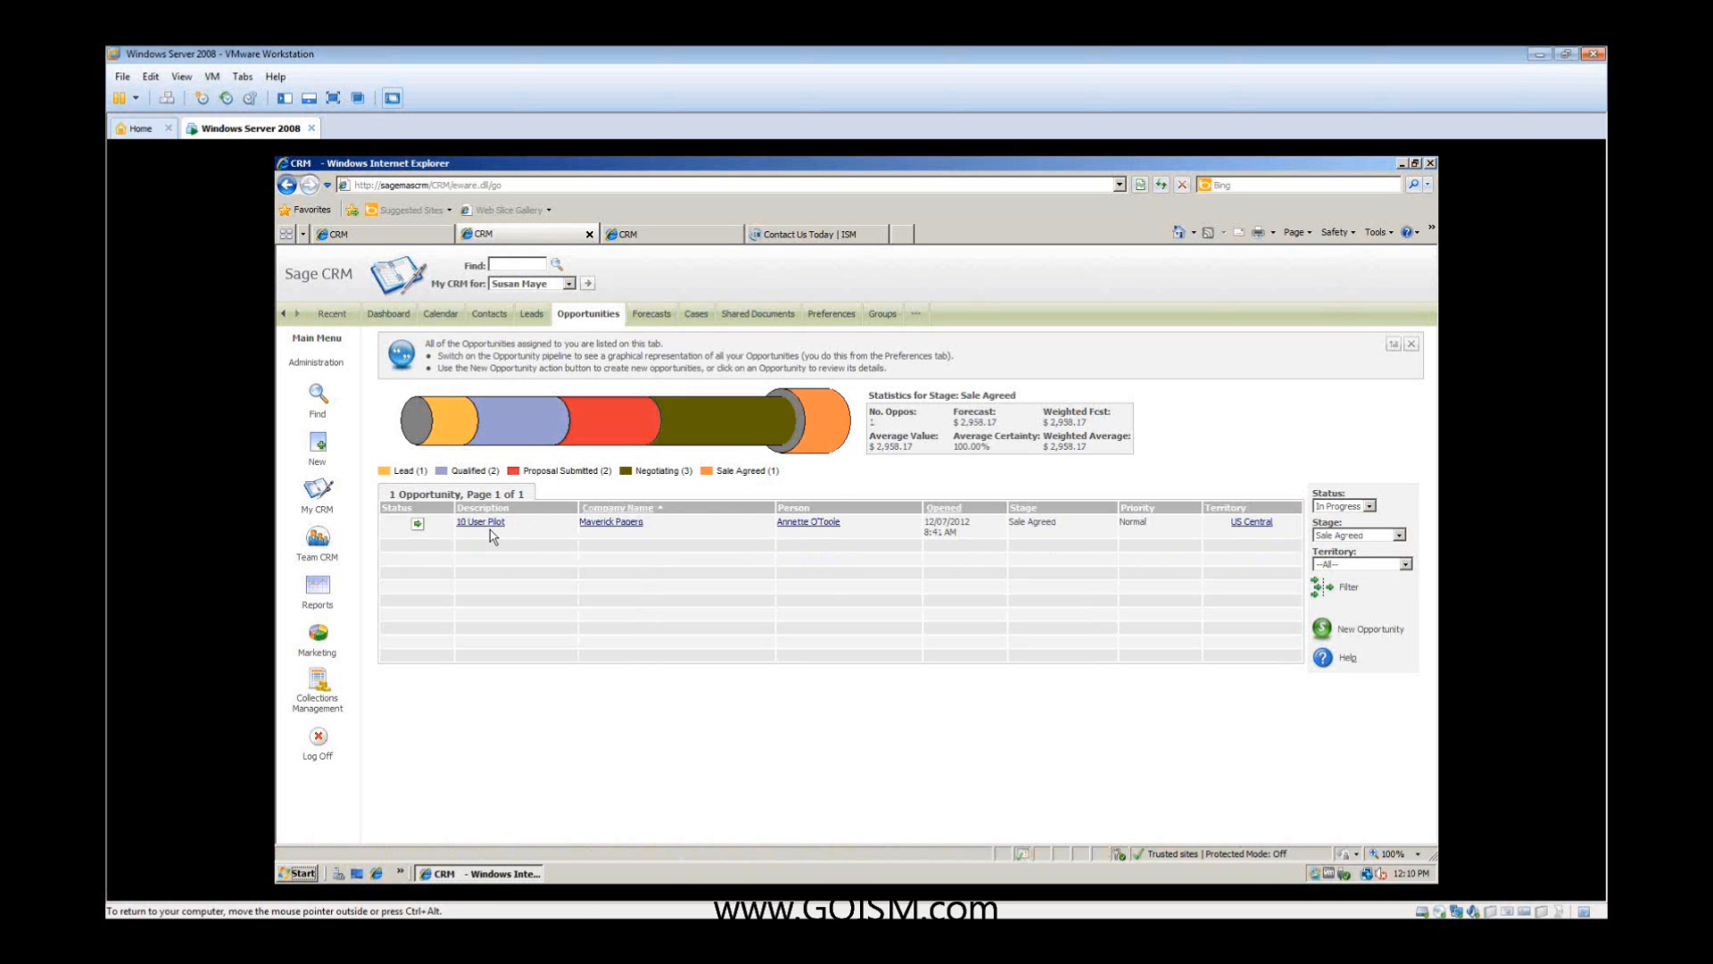
- Open the 10 User Pilot opportunity for Maverick Papers and view its quotes, notes and summary
{"action": "left_click", "coordinate": [487, 525]}
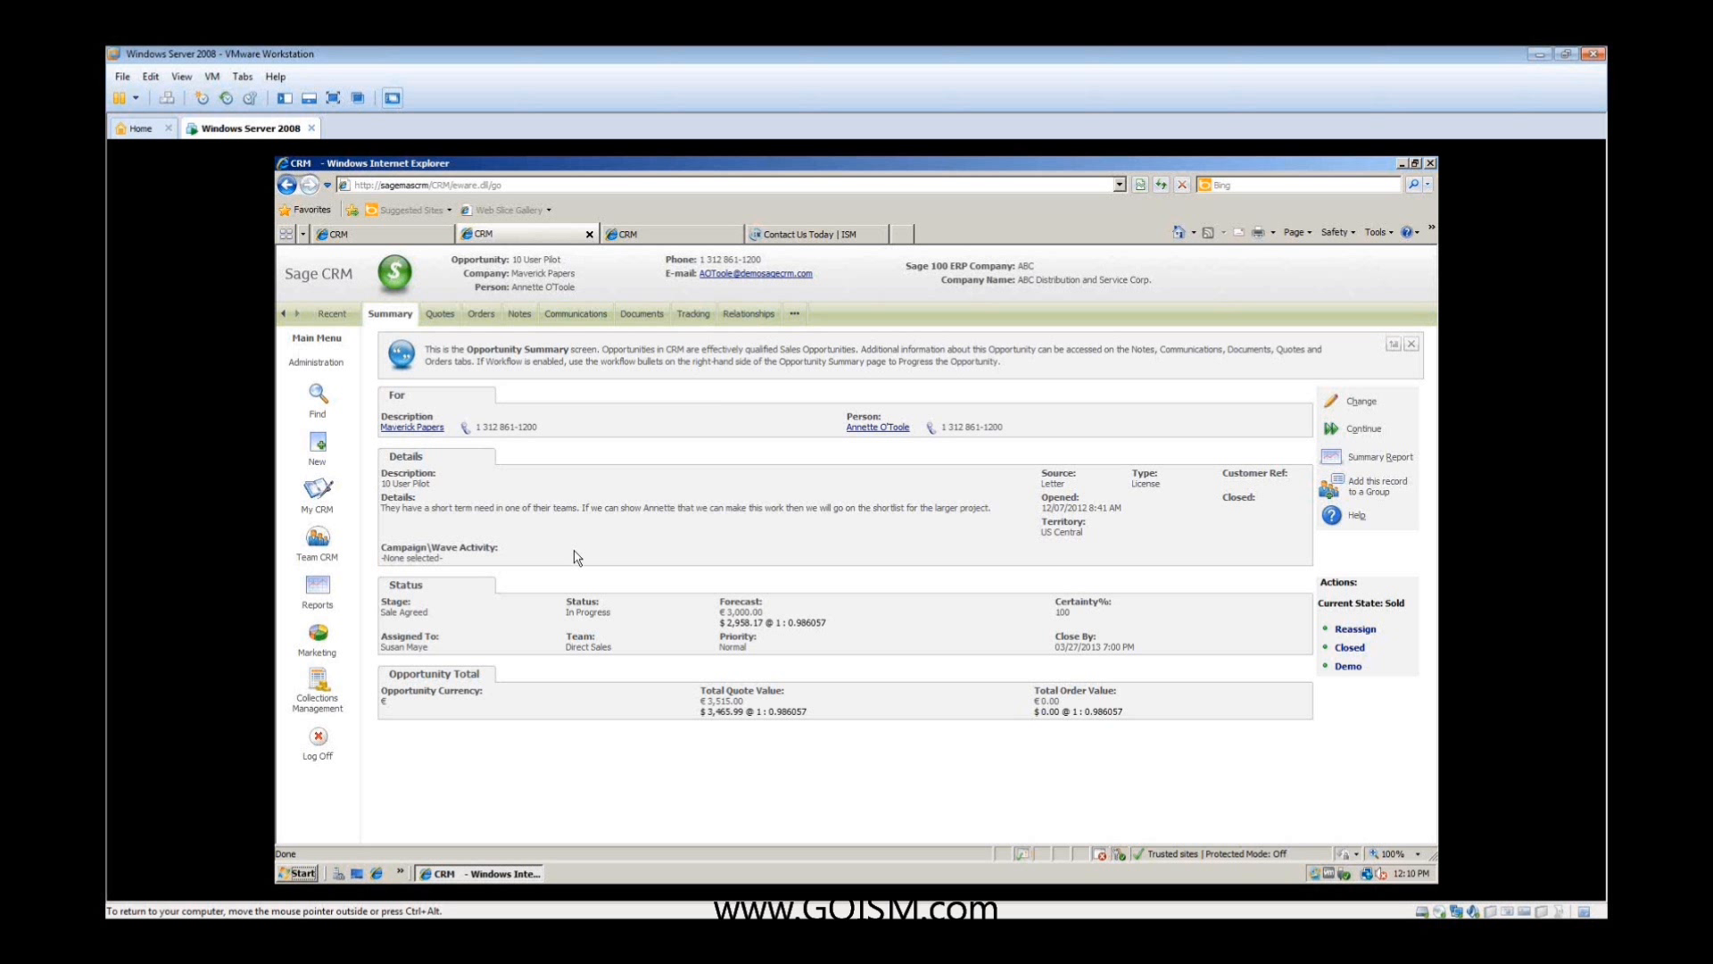
{"action": "left_click", "coordinate": [439, 317]}
{"action": "left_click", "coordinate": [499, 317]}
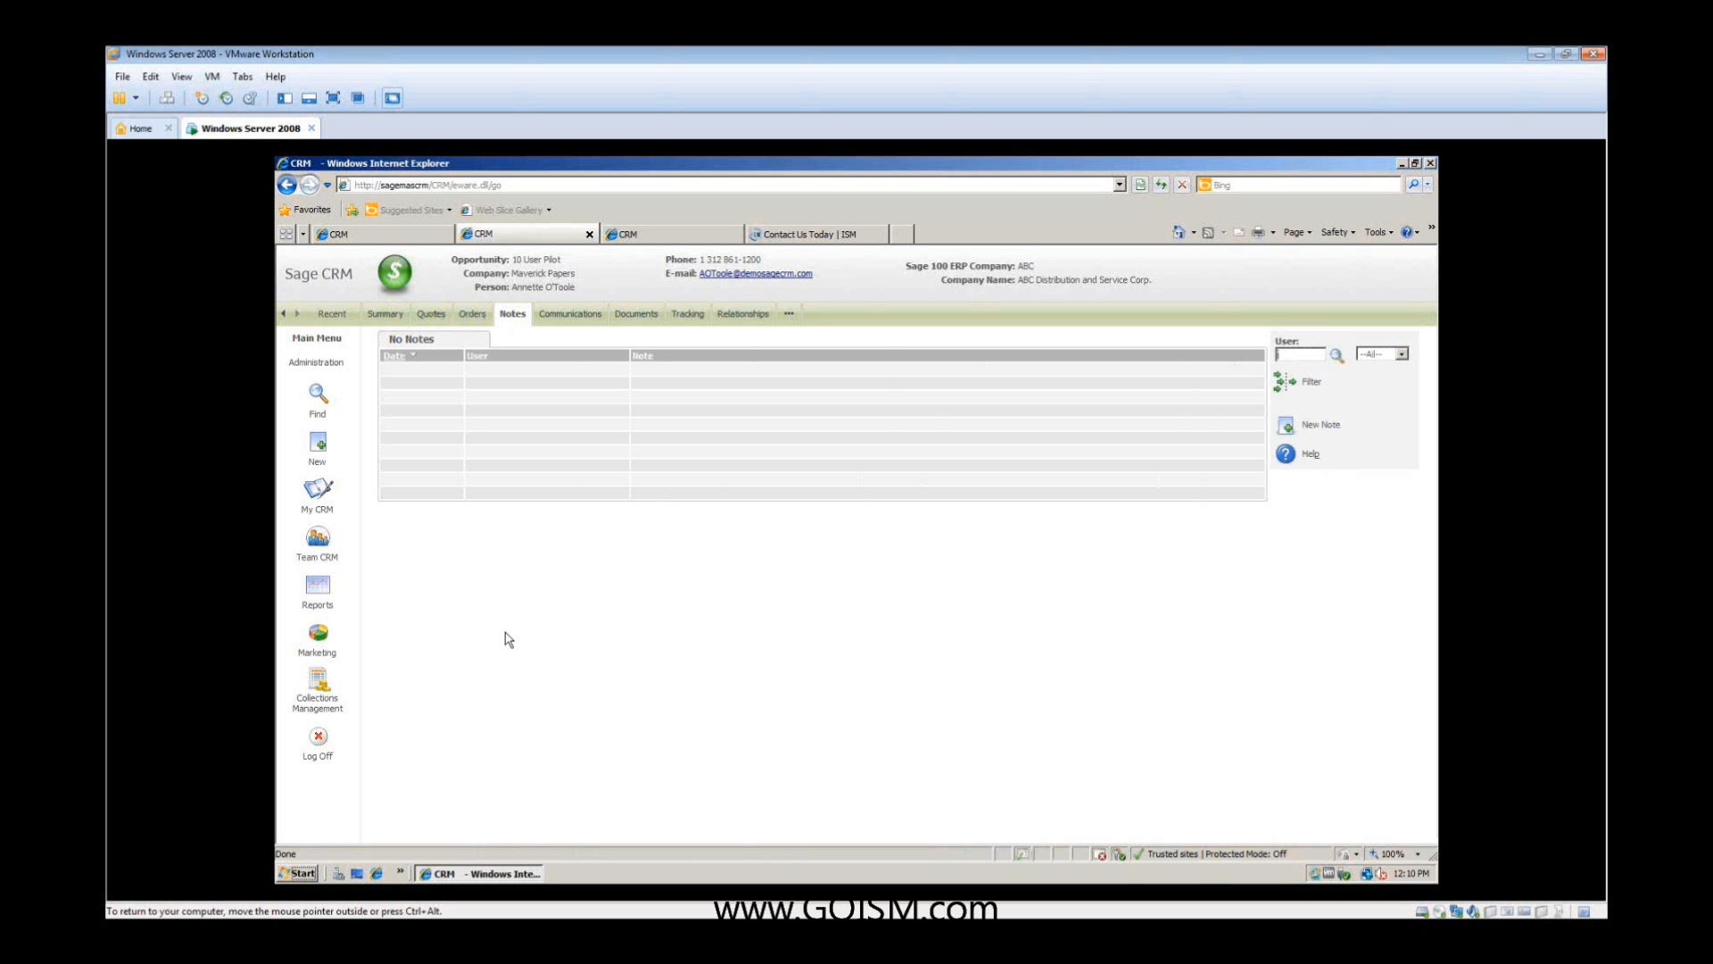
{"action": "left_click", "coordinate": [379, 313]}
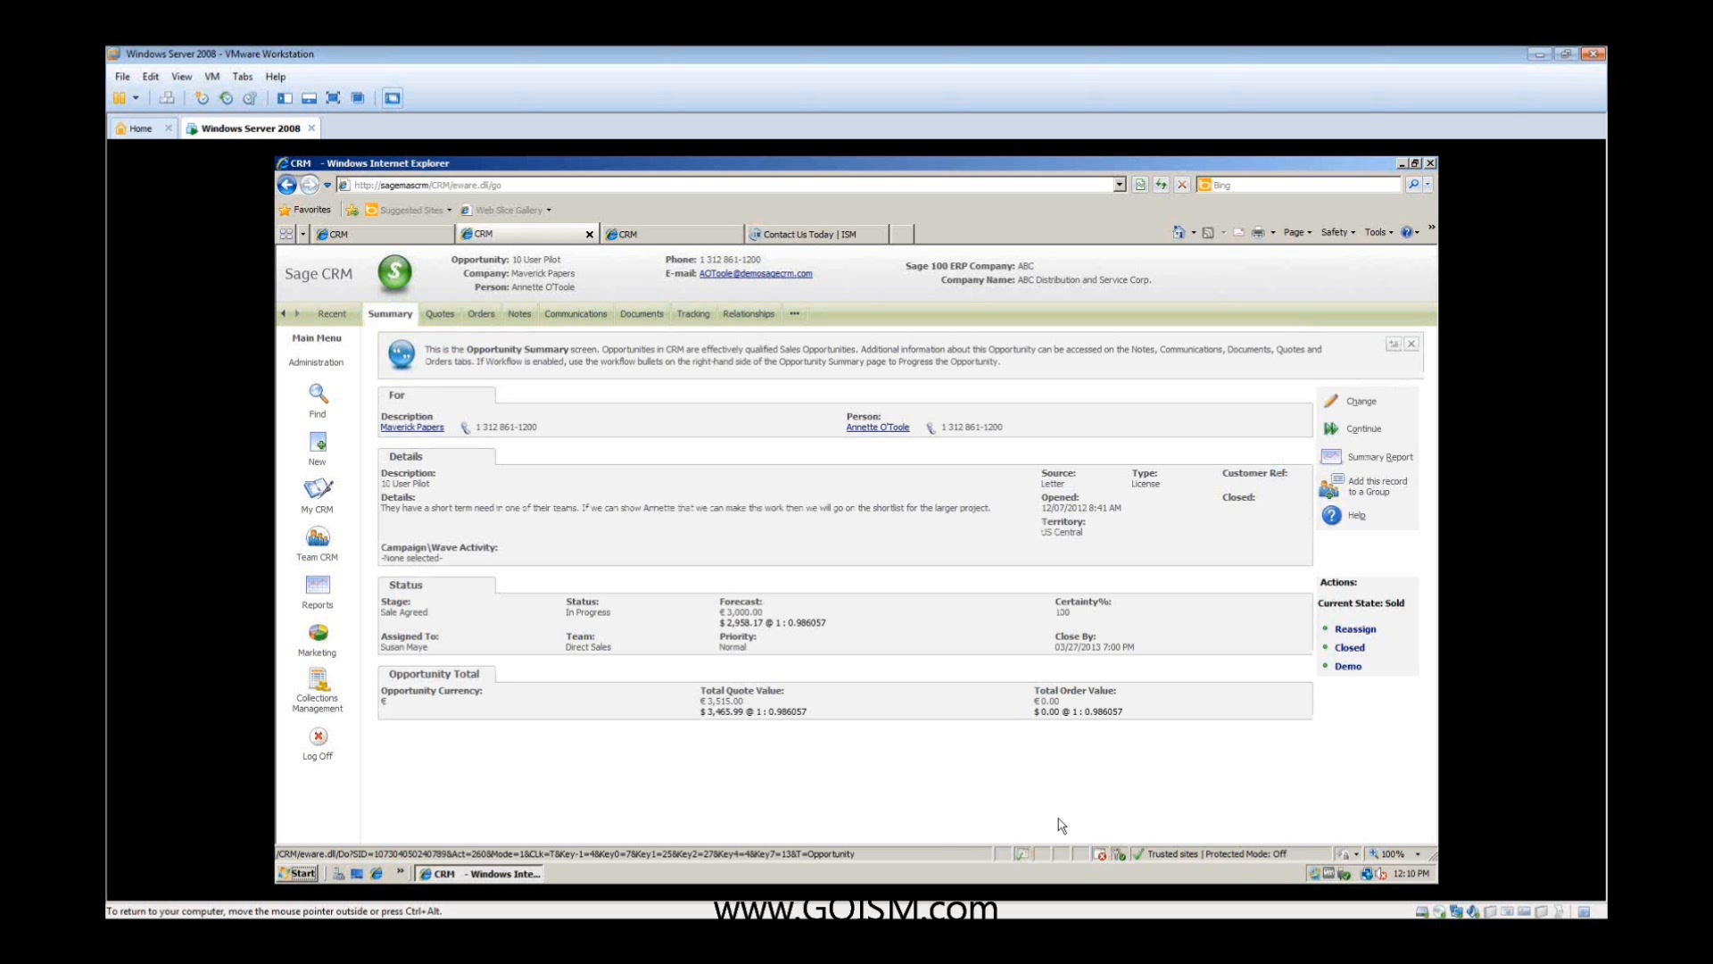
- Progress the 10 User Pilot opportunity to Sale Closed with status Won and the tracking note "thanks for the order"
{"action": "left_click", "coordinate": [1351, 649]}
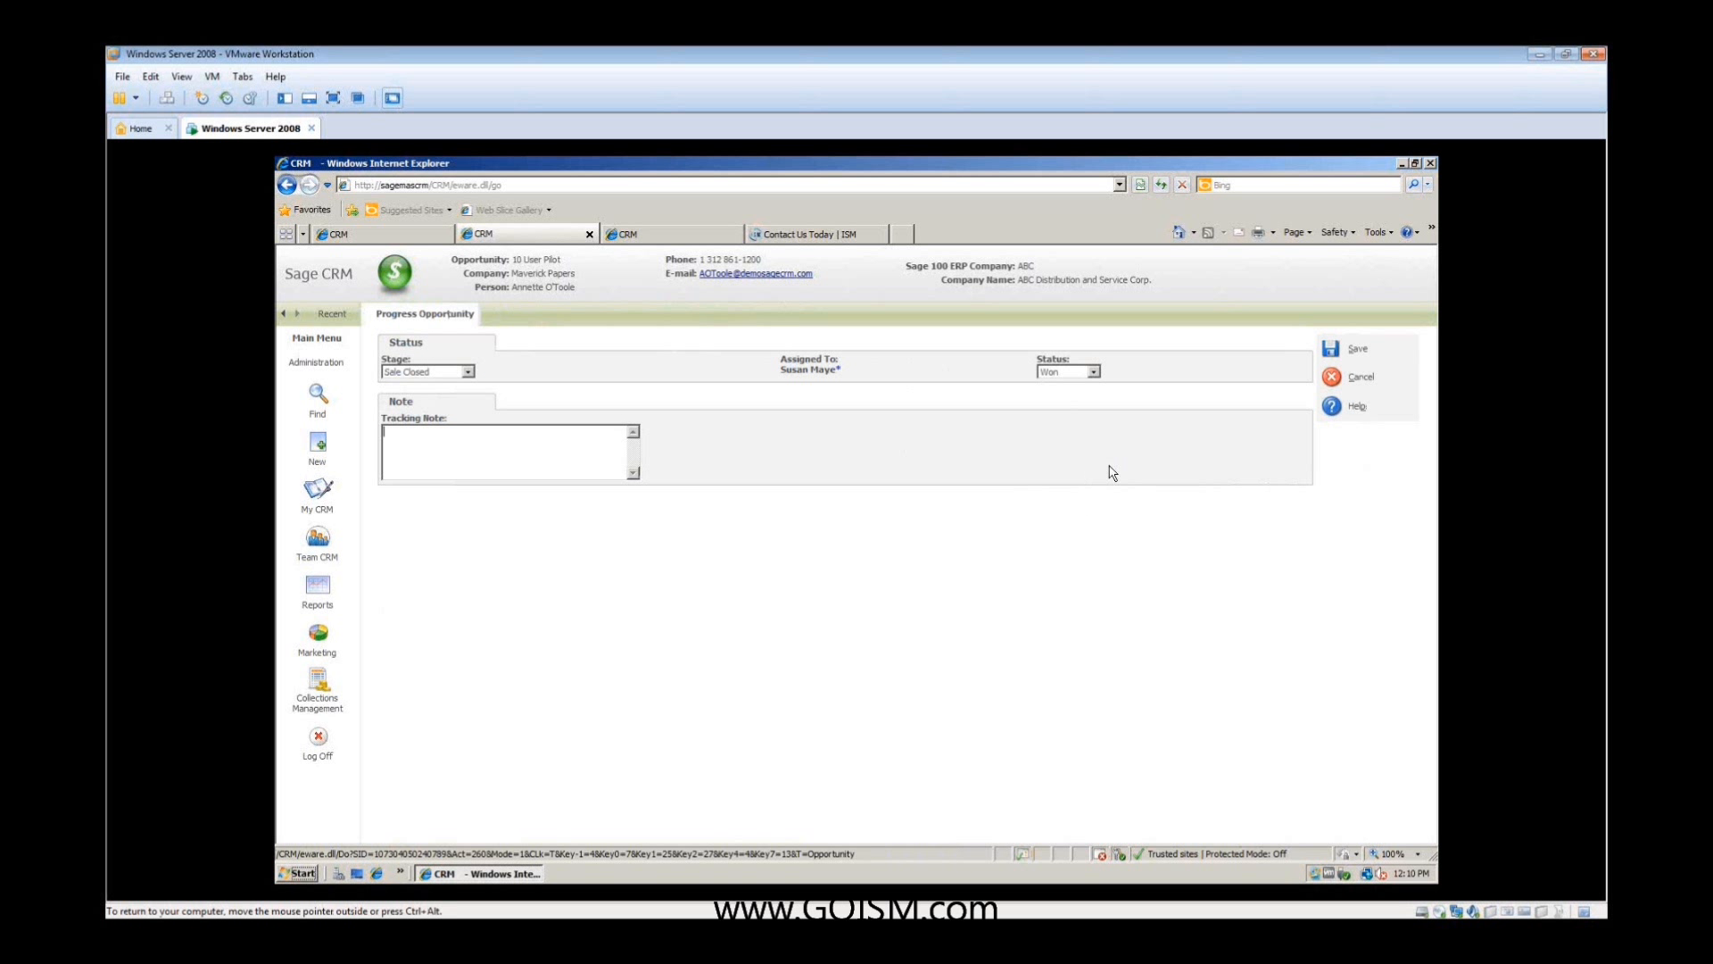
{"action": "left_click", "coordinate": [1094, 373]}
{"action": "left_click", "coordinate": [1129, 393]}
{"action": "left_click", "coordinate": [574, 455]}
{"action": "left_click", "coordinate": [1347, 350]}
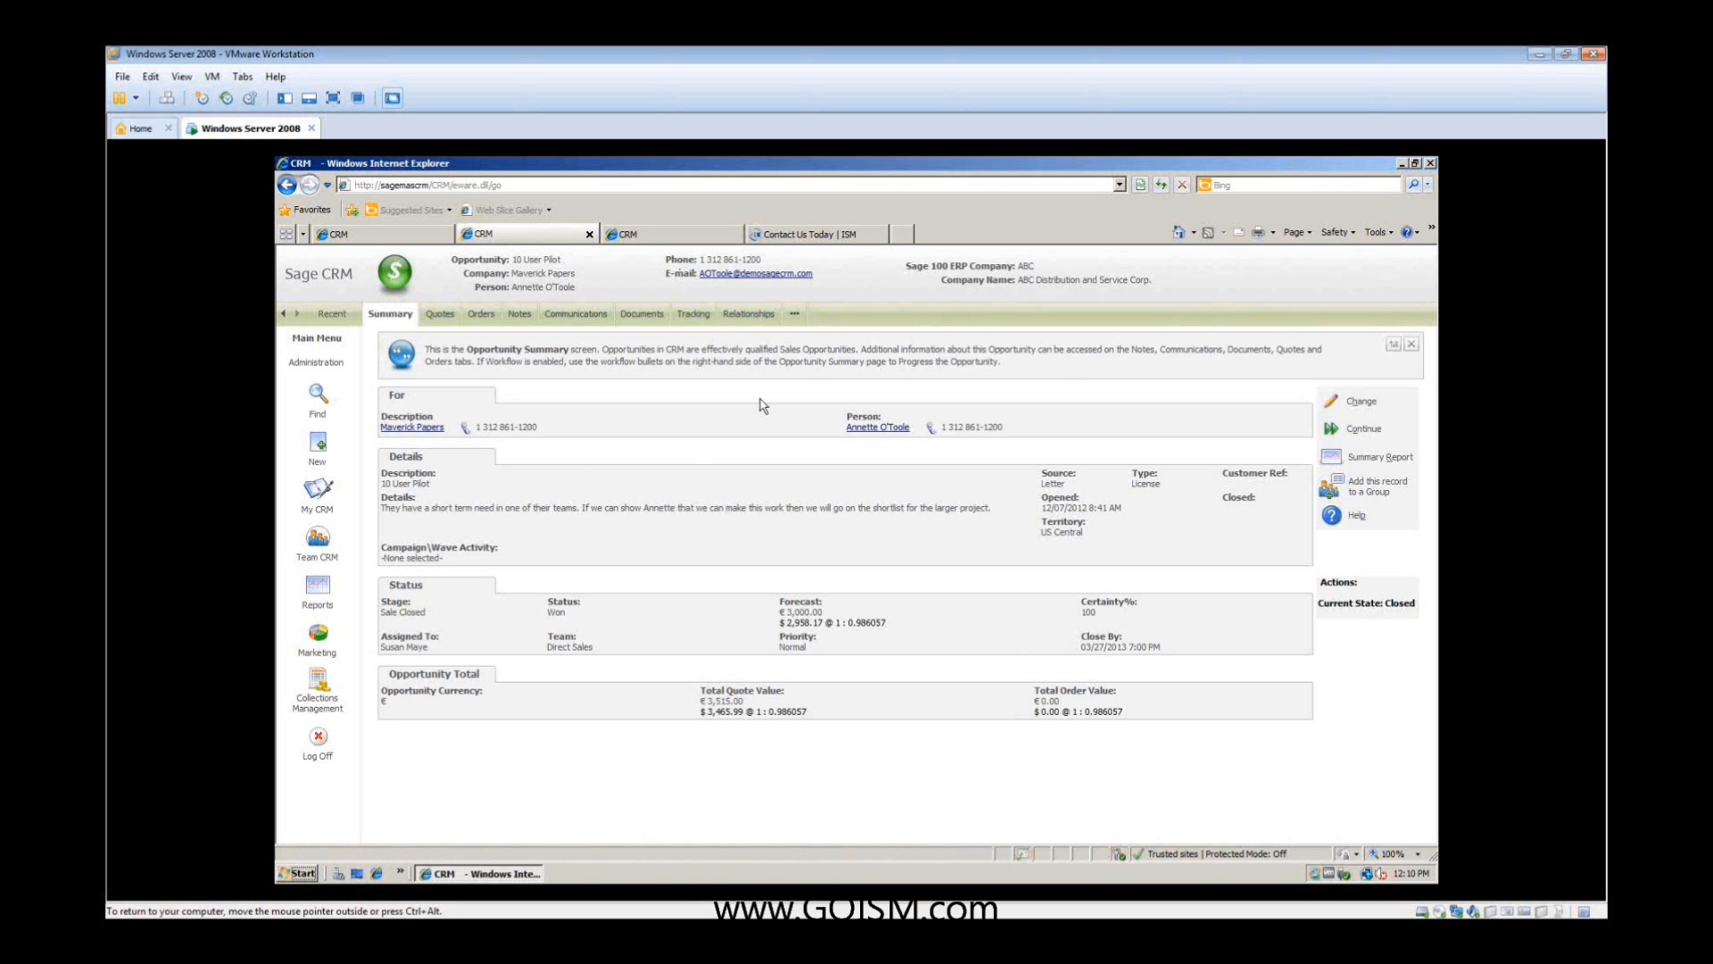
- Review the 10 User Pilot opportunity's tracking history, including the forecast and certainty recorded at each stage
{"action": "left_click", "coordinate": [691, 317]}
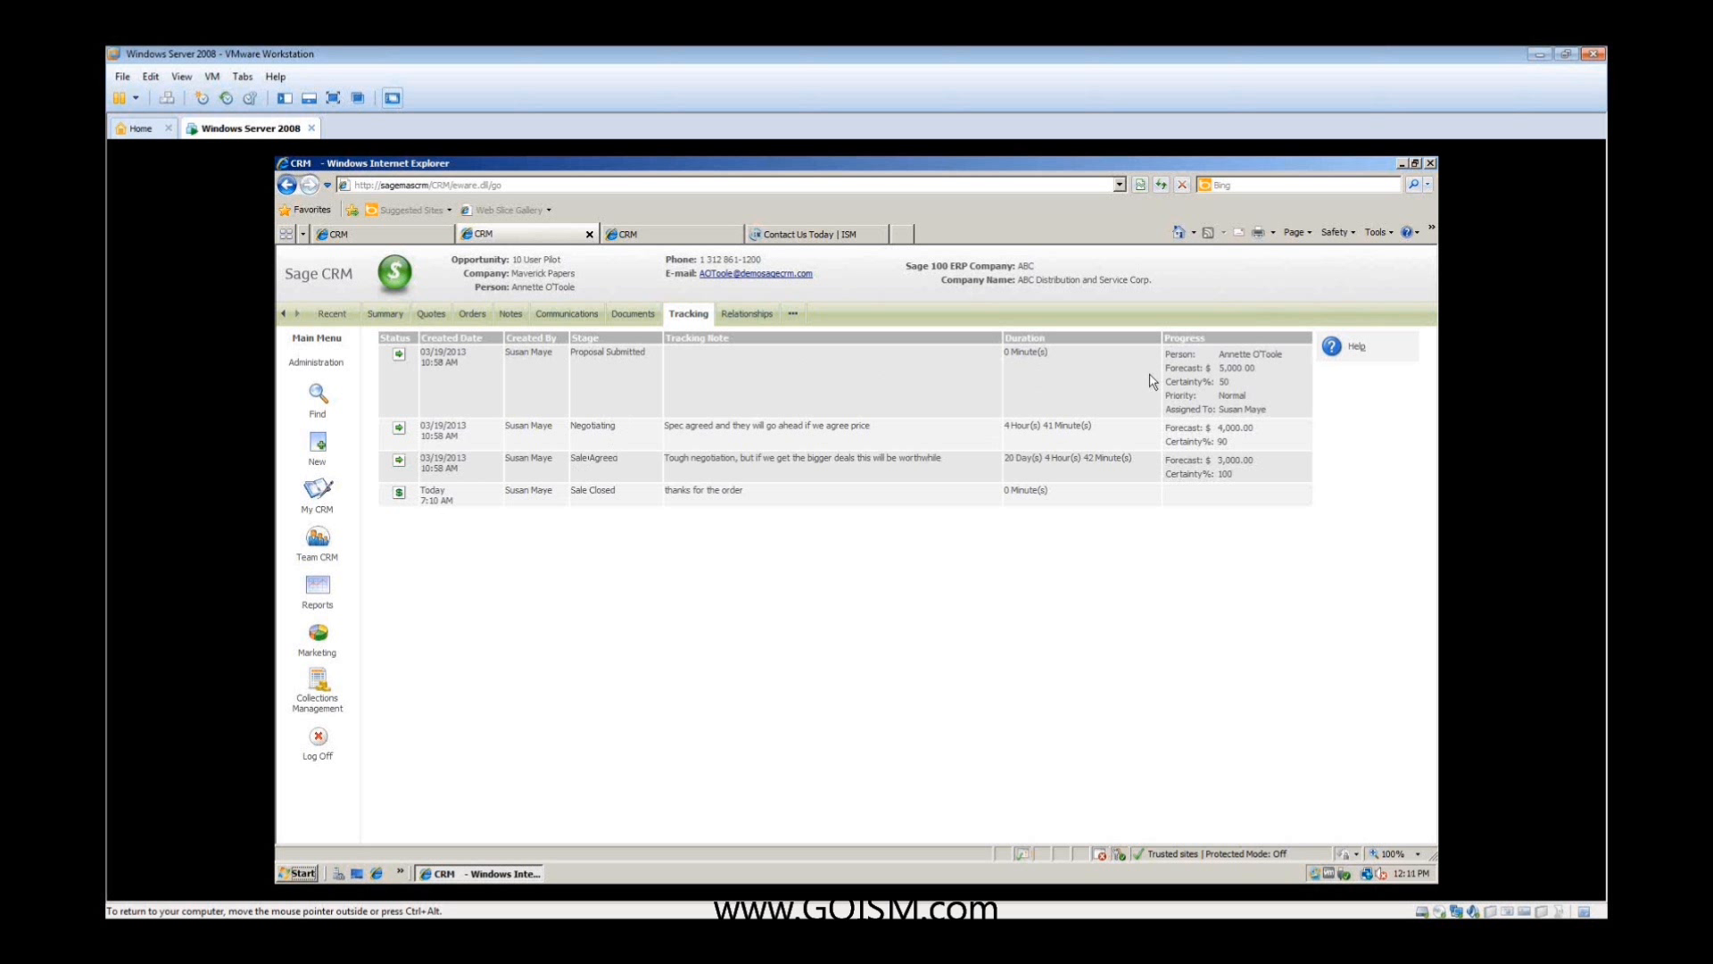
{"action": "left_click_drag", "start_coordinate": [1290, 359], "coordinate": [1248, 364]}
{"action": "left_click", "coordinate": [1294, 393]}
- View the personal leads pipeline and open the Web to Lead settings in the Lead entity customization
{"action": "left_click", "coordinate": [320, 491]}
{"action": "left_click", "coordinate": [533, 314]}
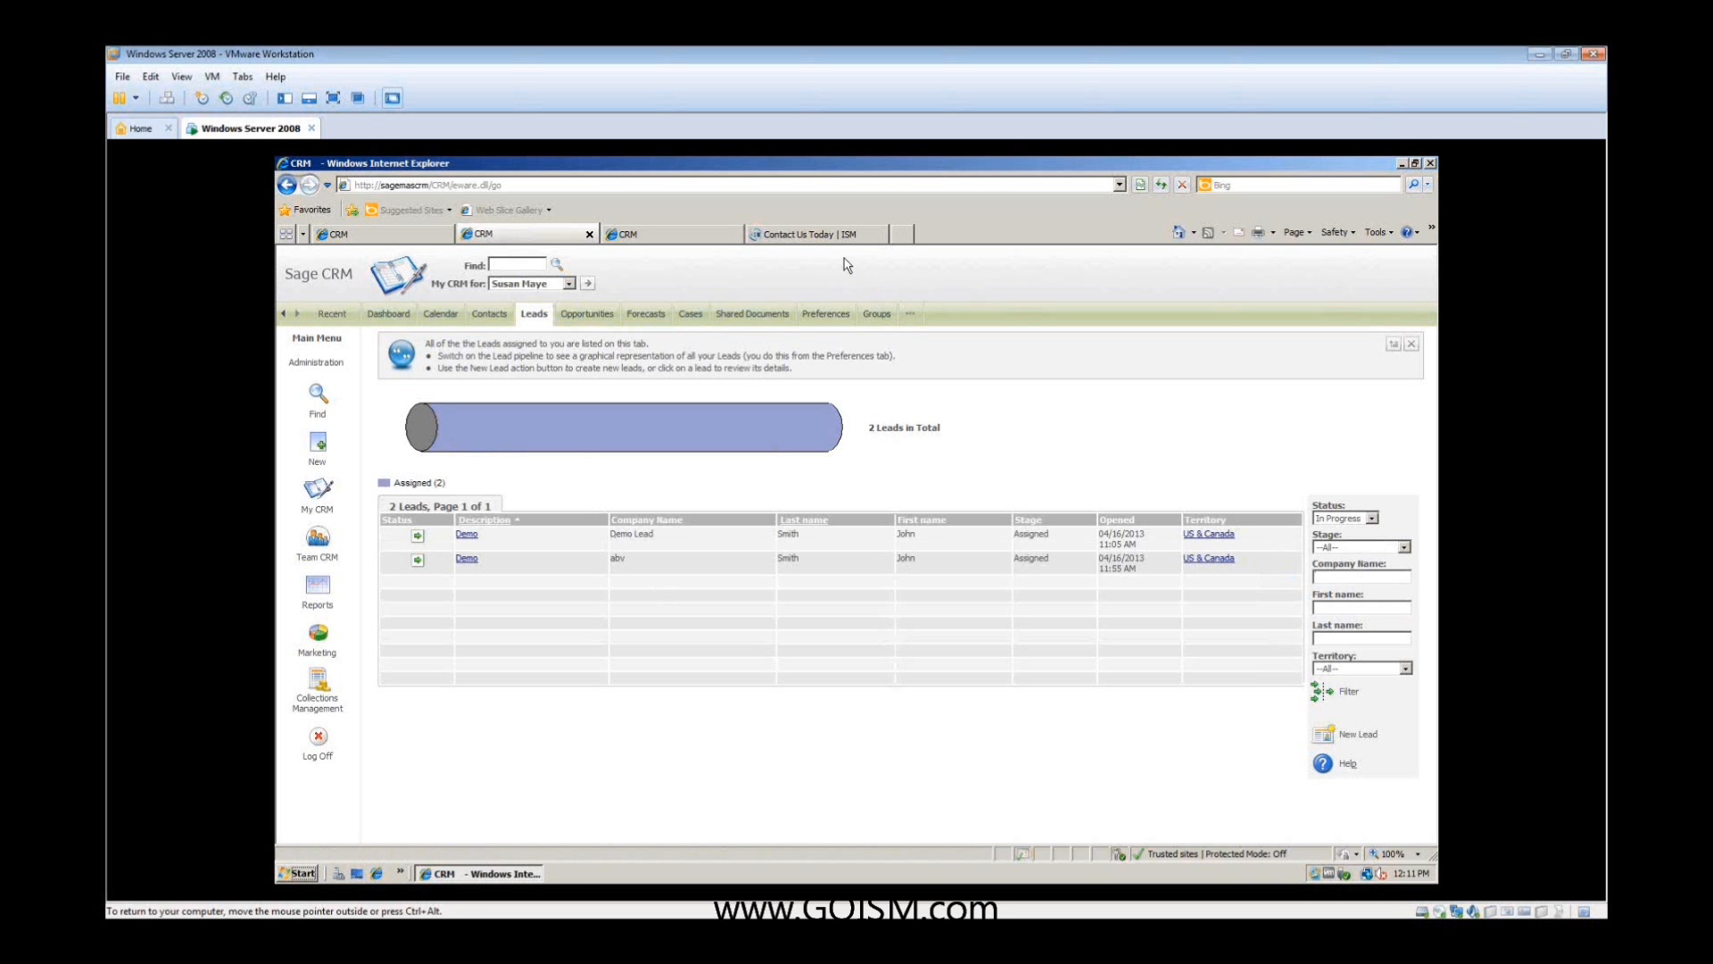
{"action": "left_click", "coordinate": [385, 236]}
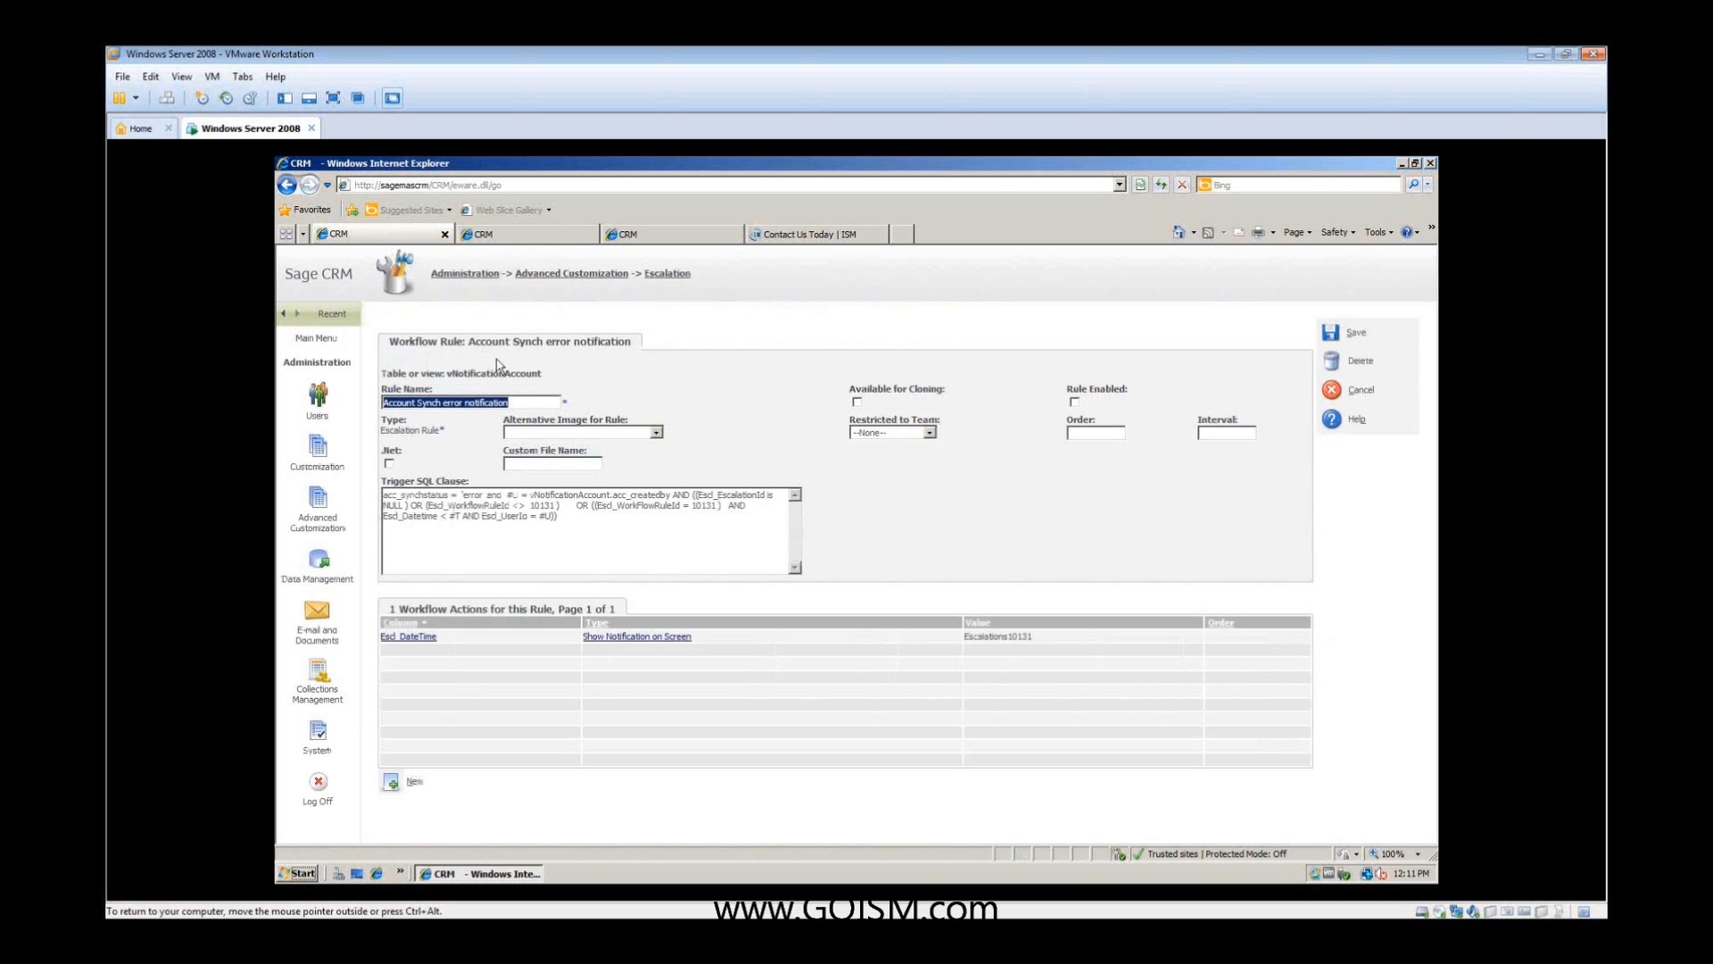
{"action": "left_click", "coordinate": [321, 461]}
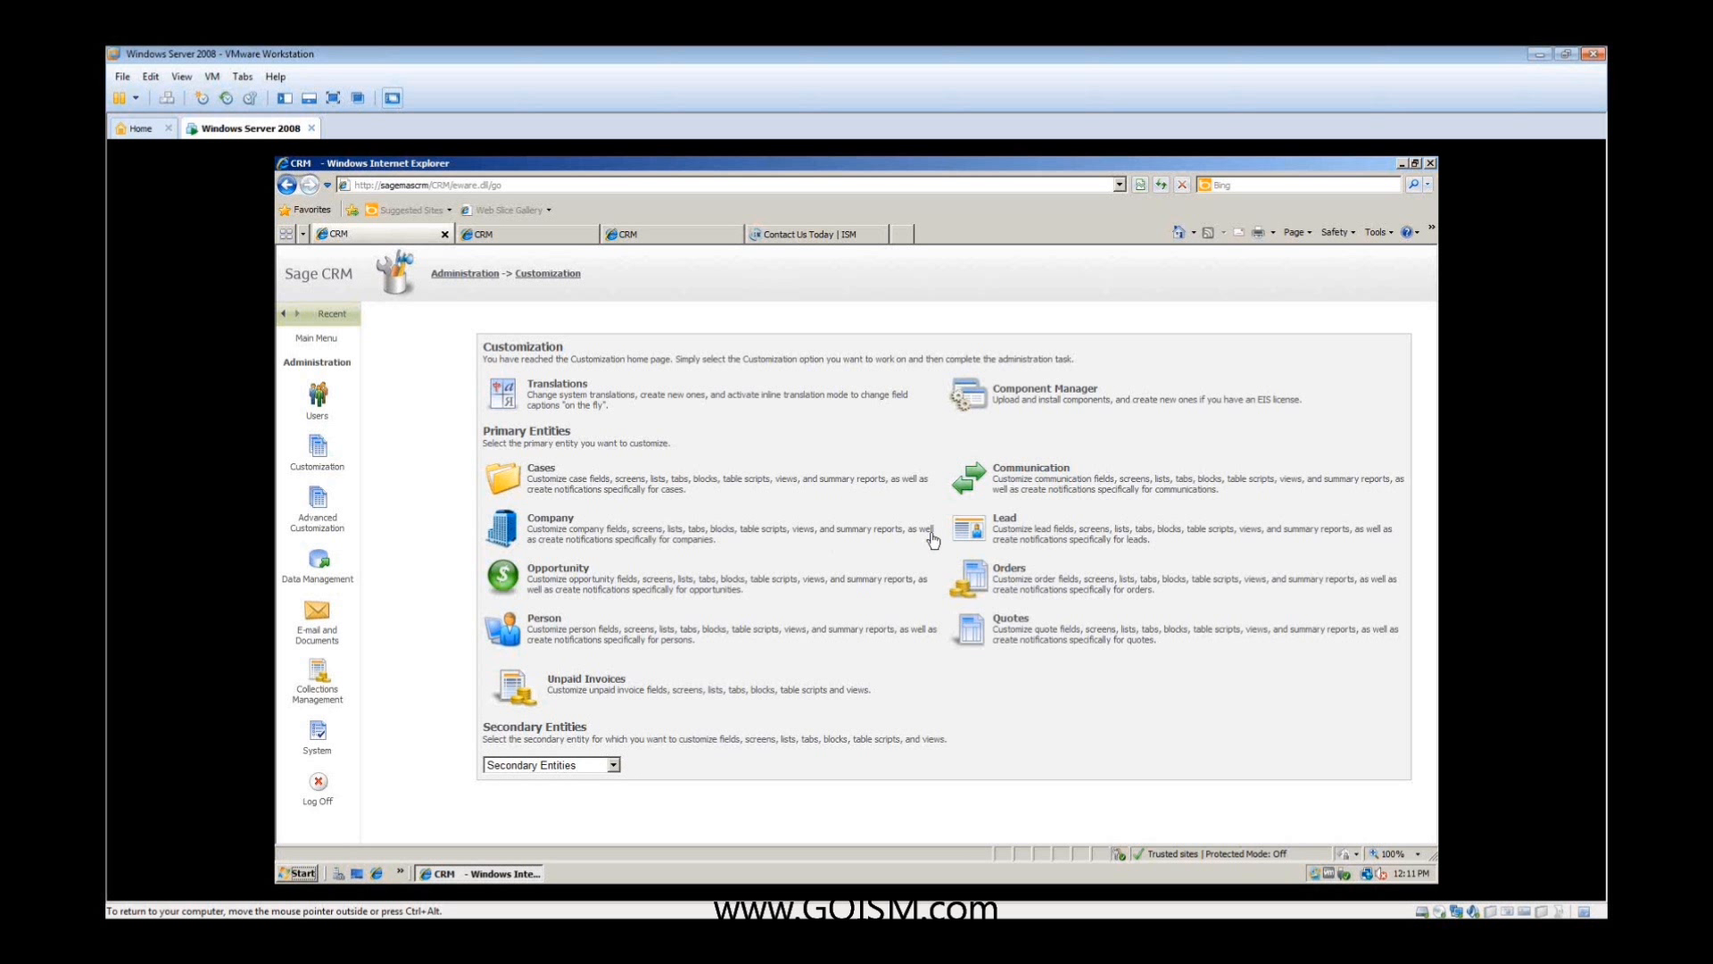
{"action": "left_click", "coordinate": [961, 535]}
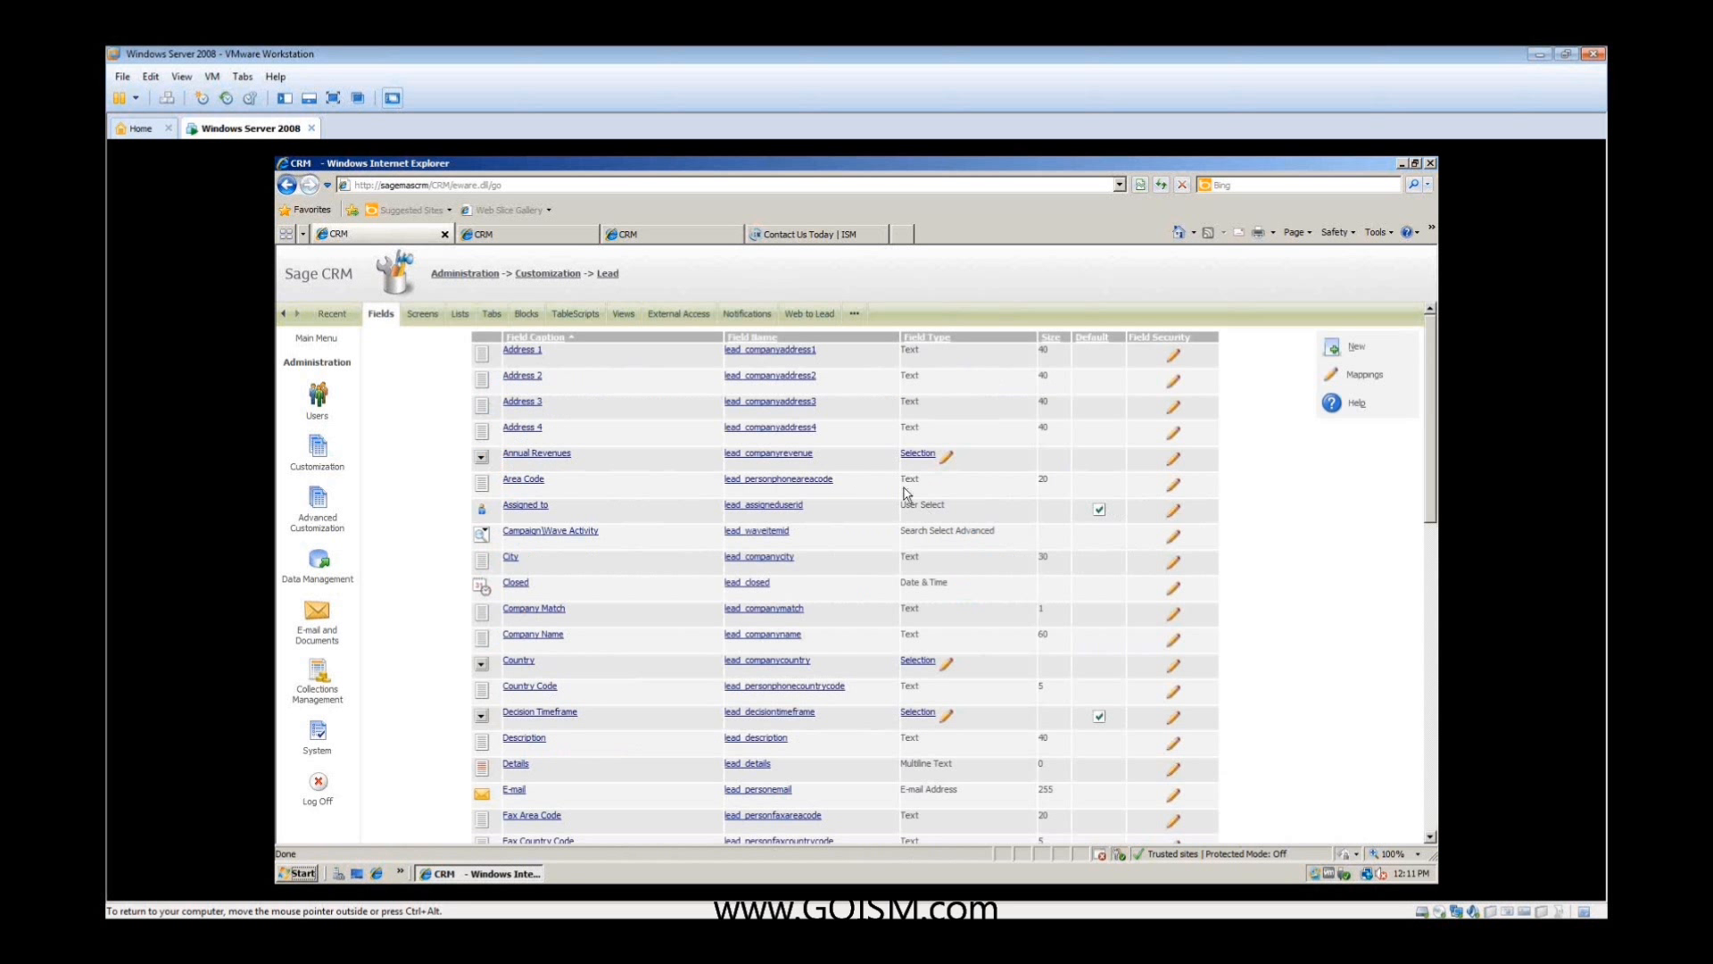
{"action": "left_click", "coordinate": [806, 317]}
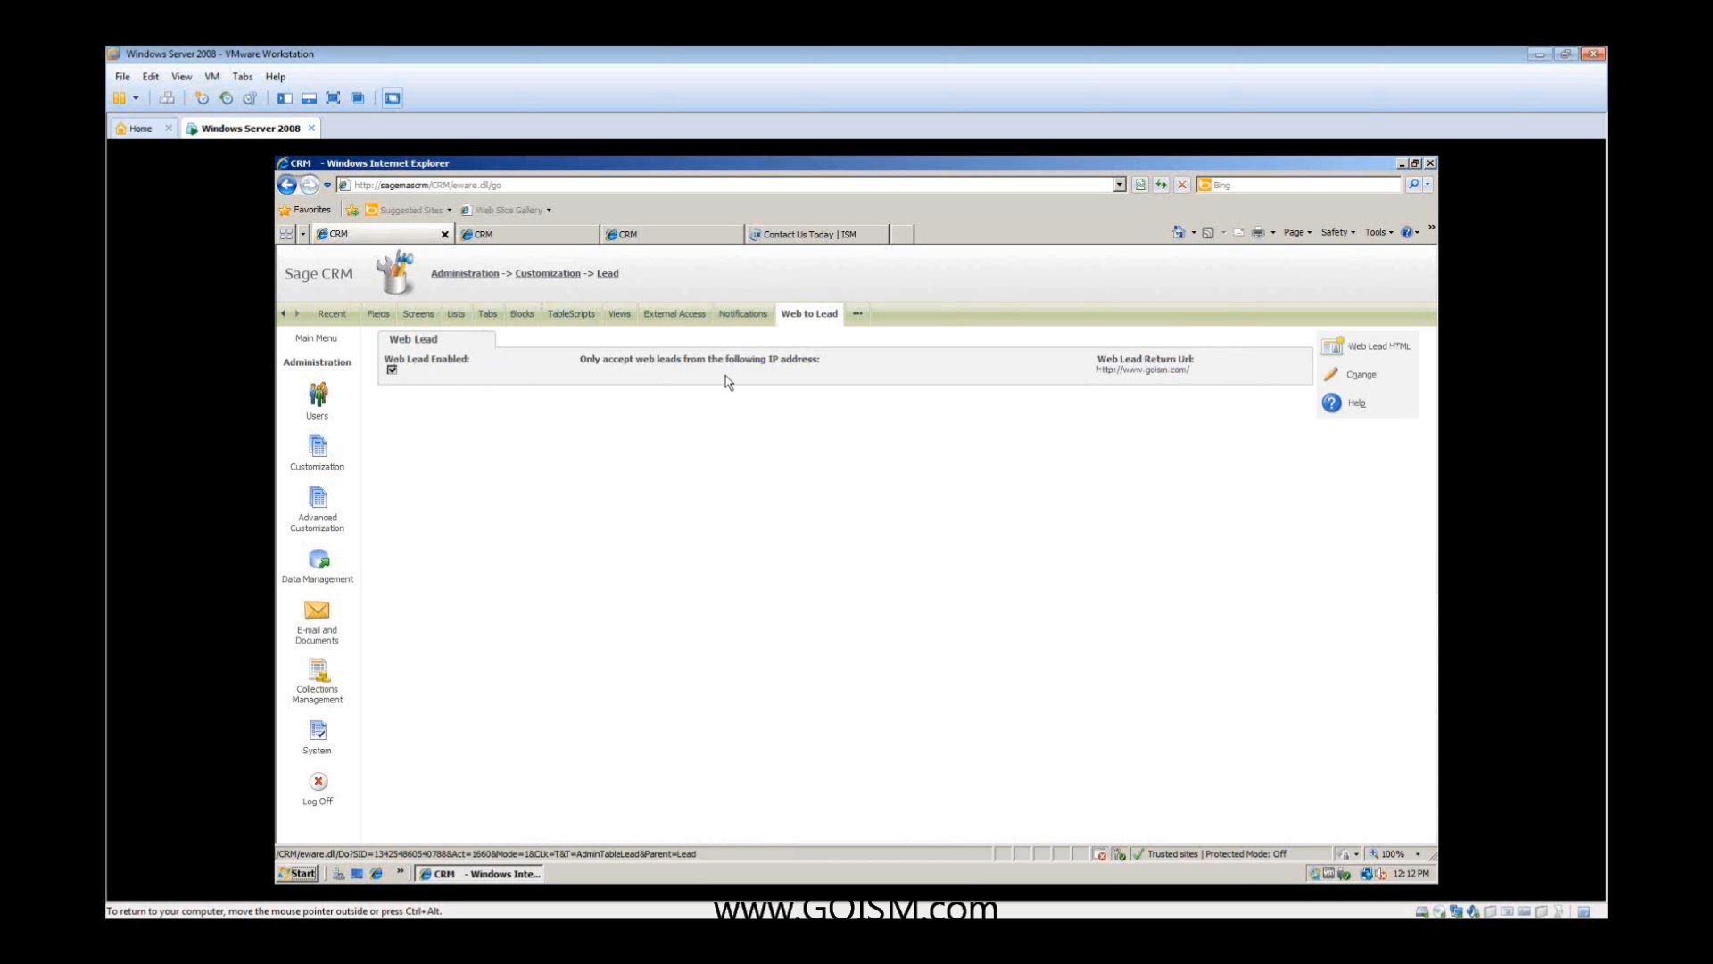
- View the generated Web Lead HTML, close it and look at the contact form on ISM's Contact Us Today page
{"action": "left_click", "coordinate": [1336, 351]}
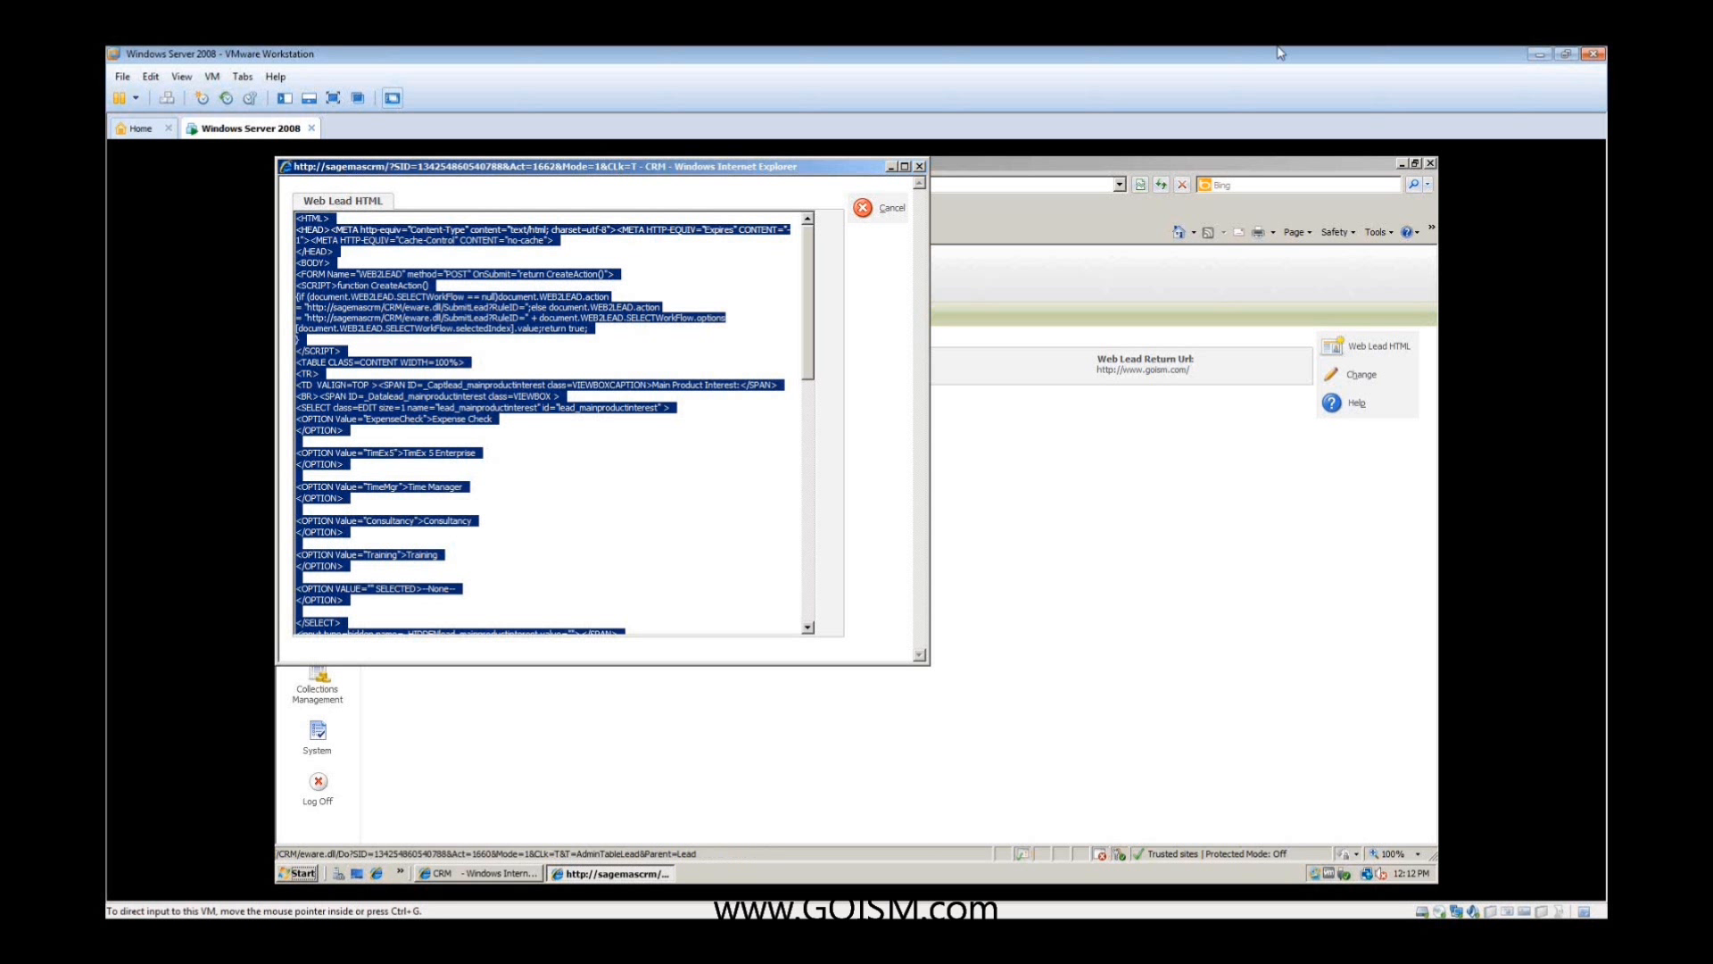
{"action": "left_click", "coordinate": [920, 167]}
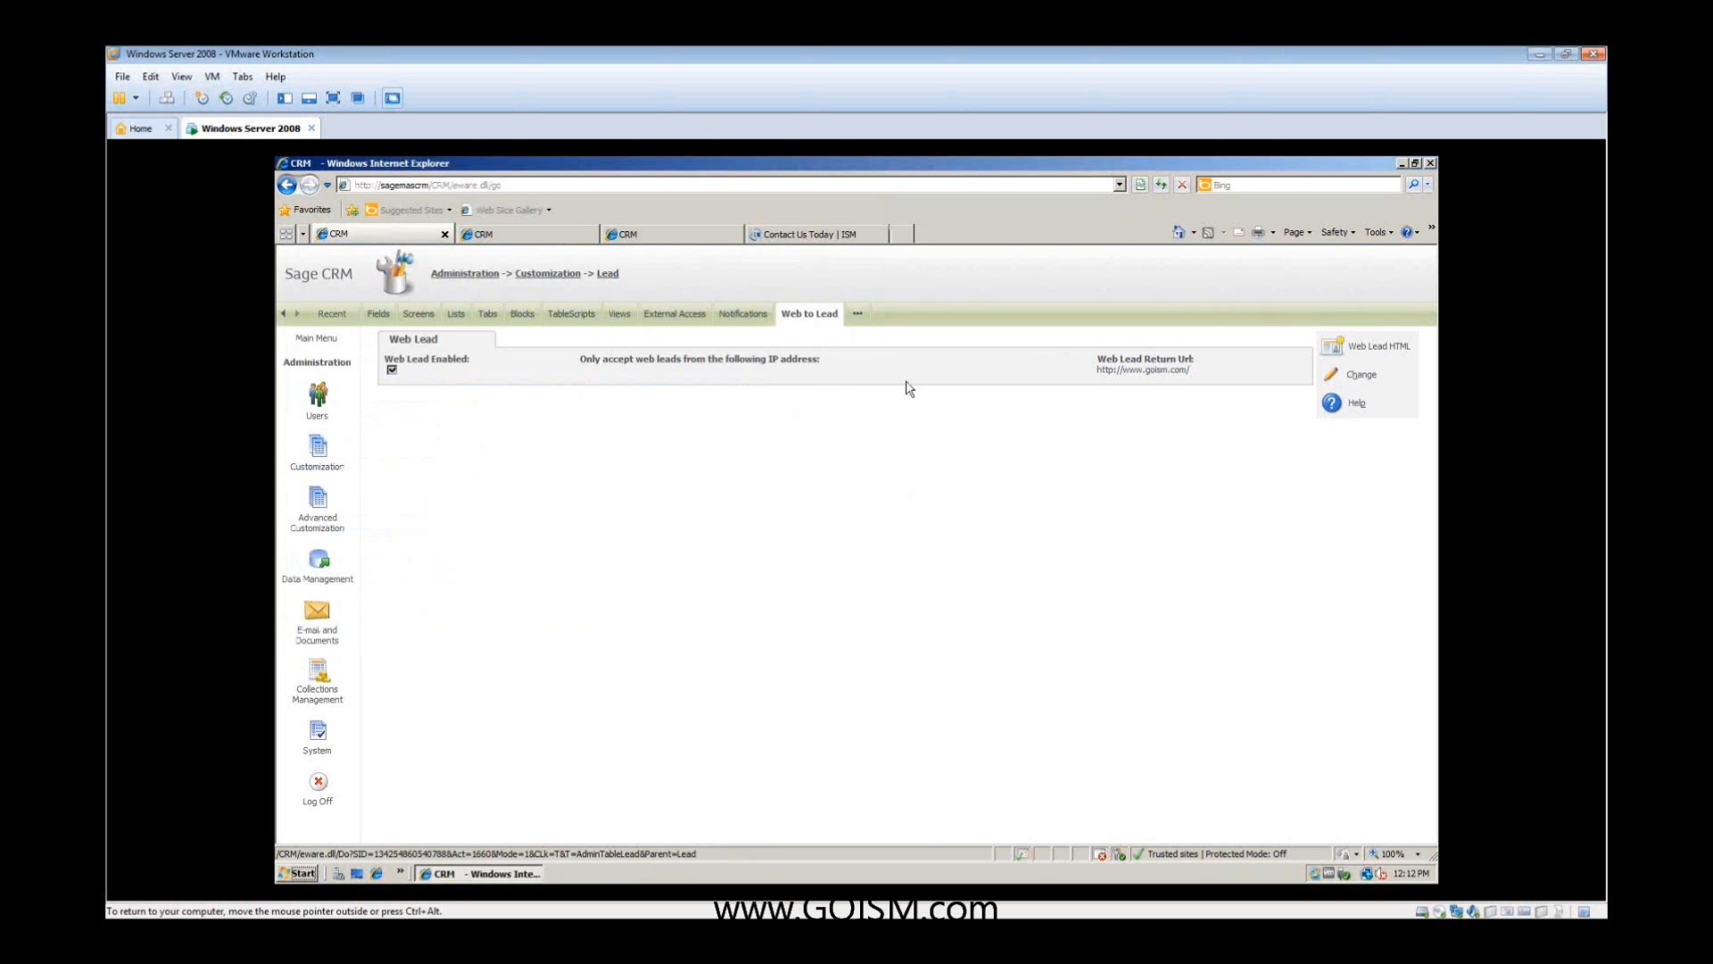
{"action": "left_click", "coordinate": [825, 237]}
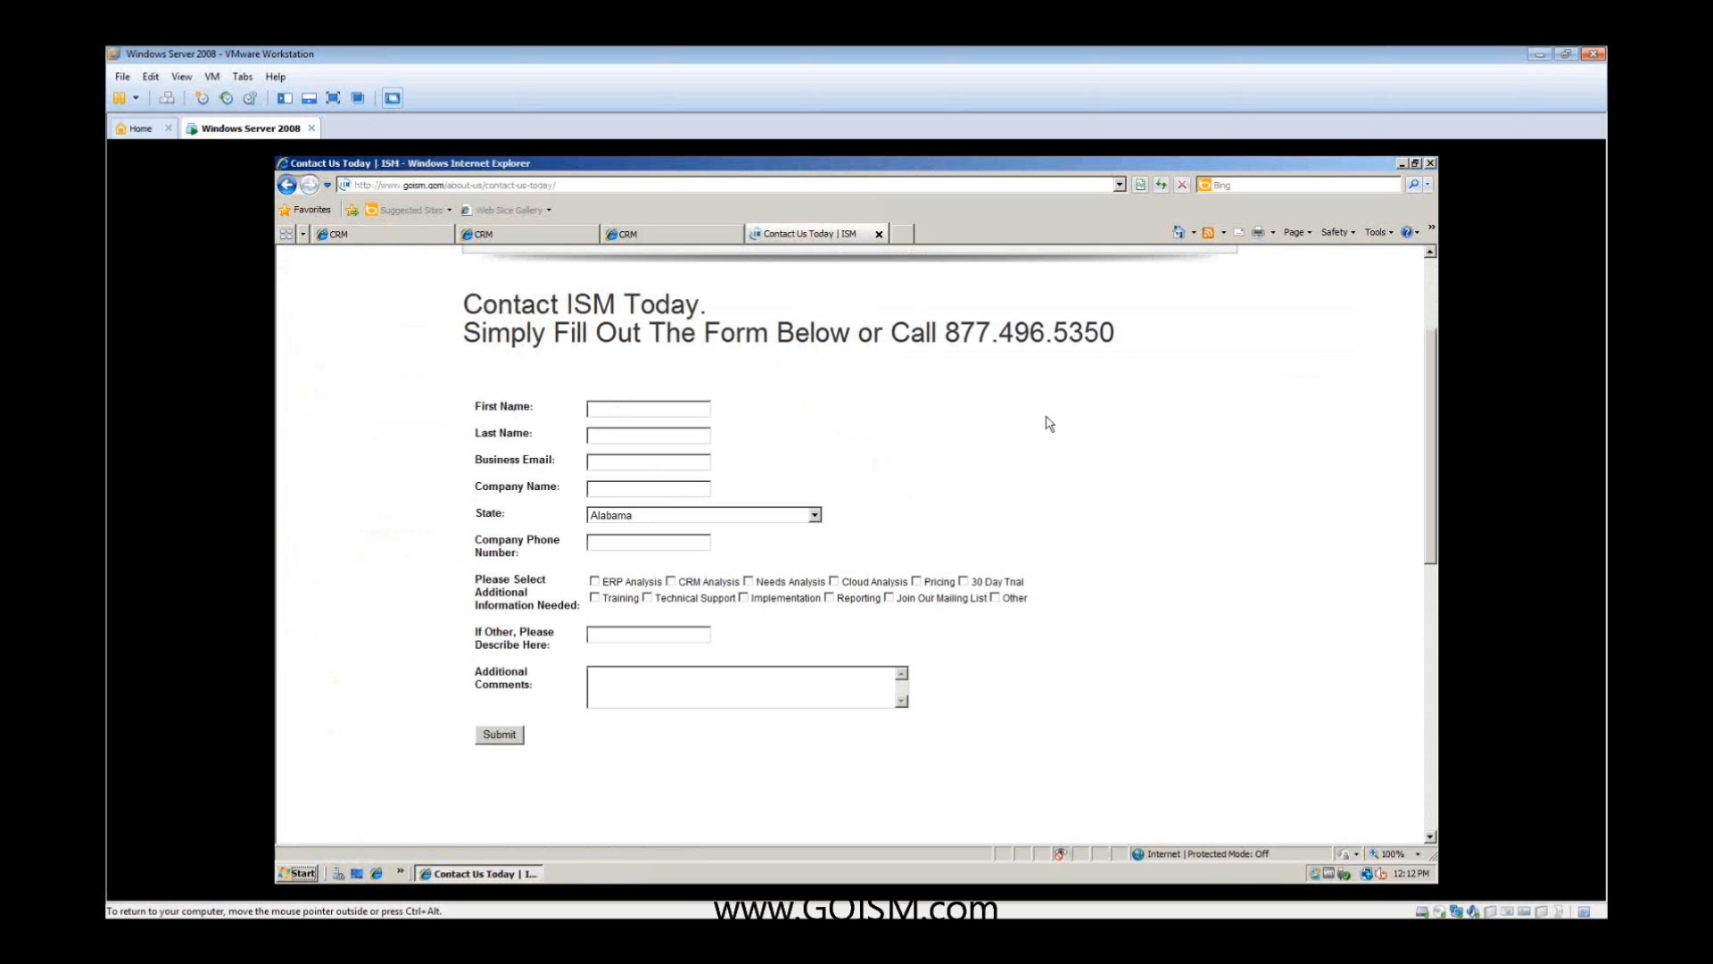
- Open the Web to Lead Code file from the desktop in Notepad and review its form fields and submit code
{"action": "left_click", "coordinate": [1402, 164]}
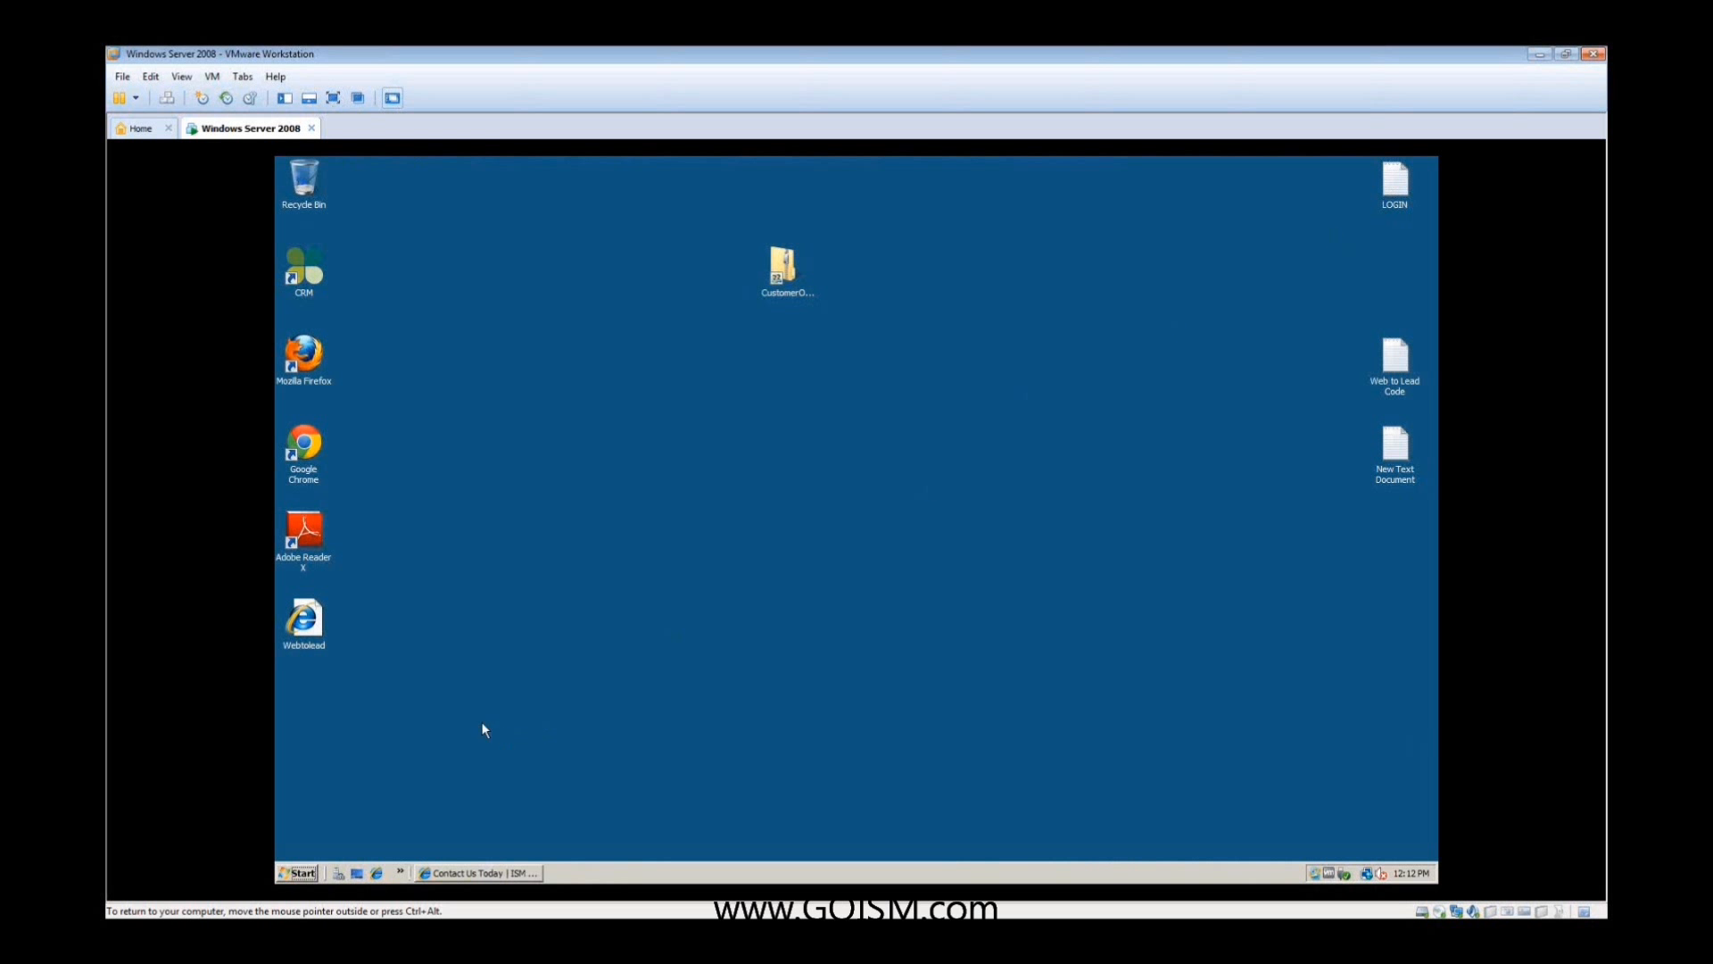
{"action": "double_click", "coordinate": [1395, 359]}
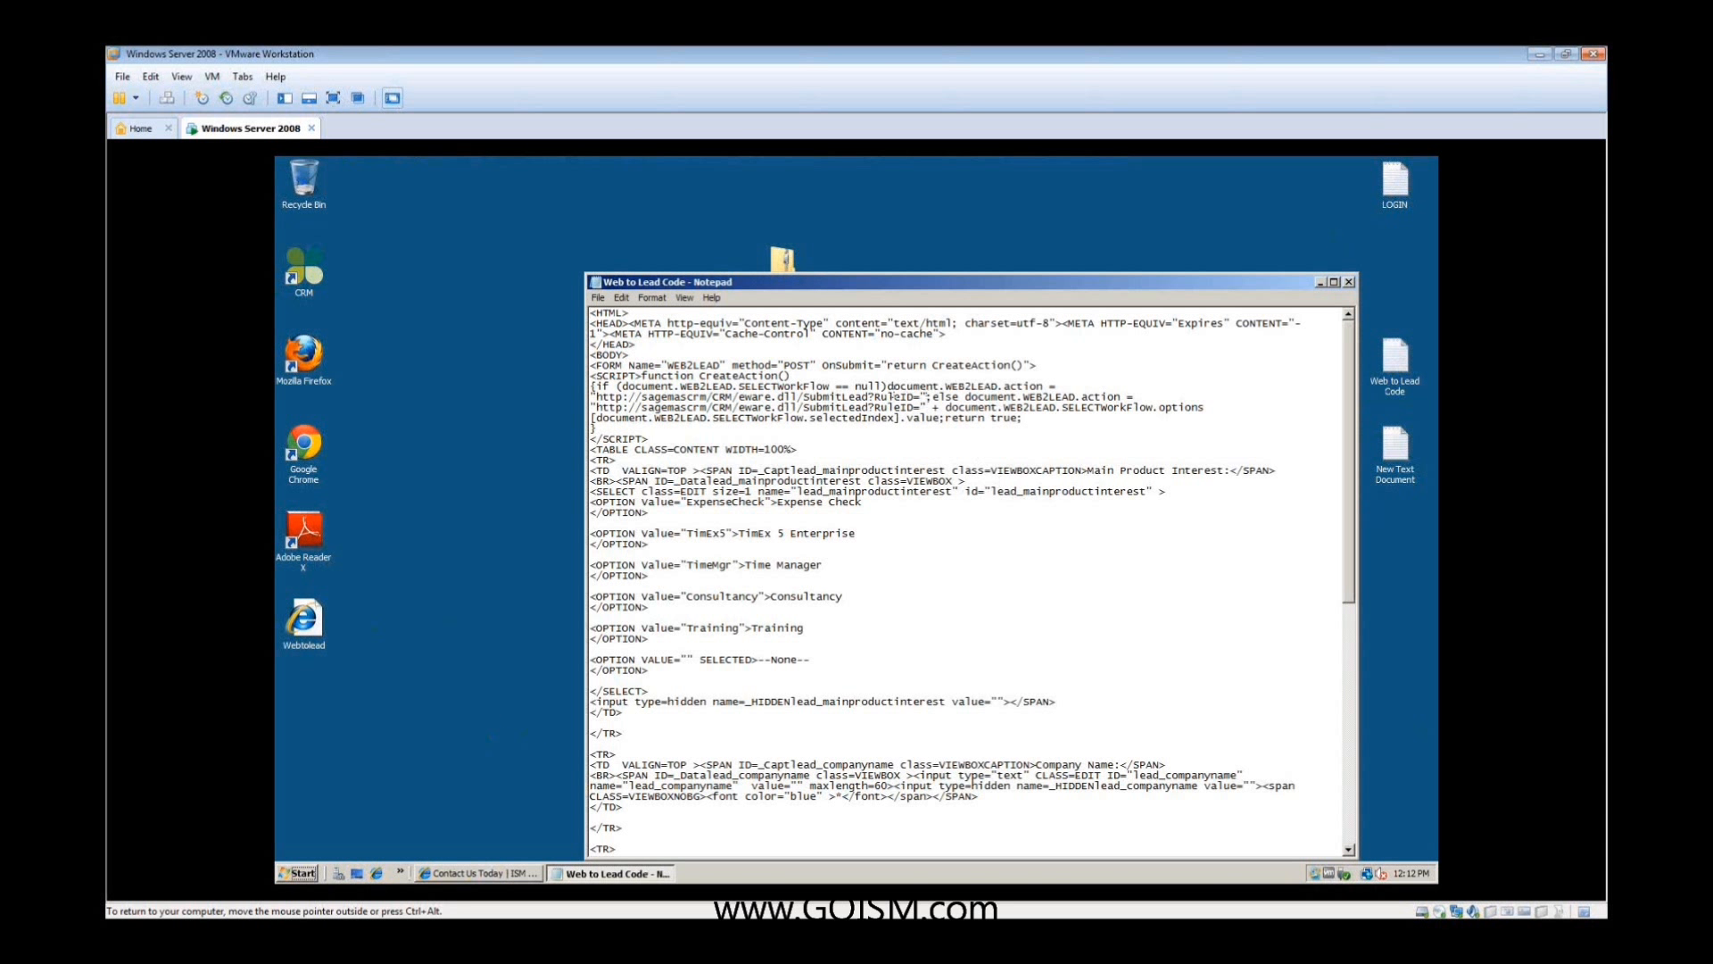
{"action": "scroll", "coordinate": [883, 593], "scroll_direction": "down", "scroll_amount": 15}
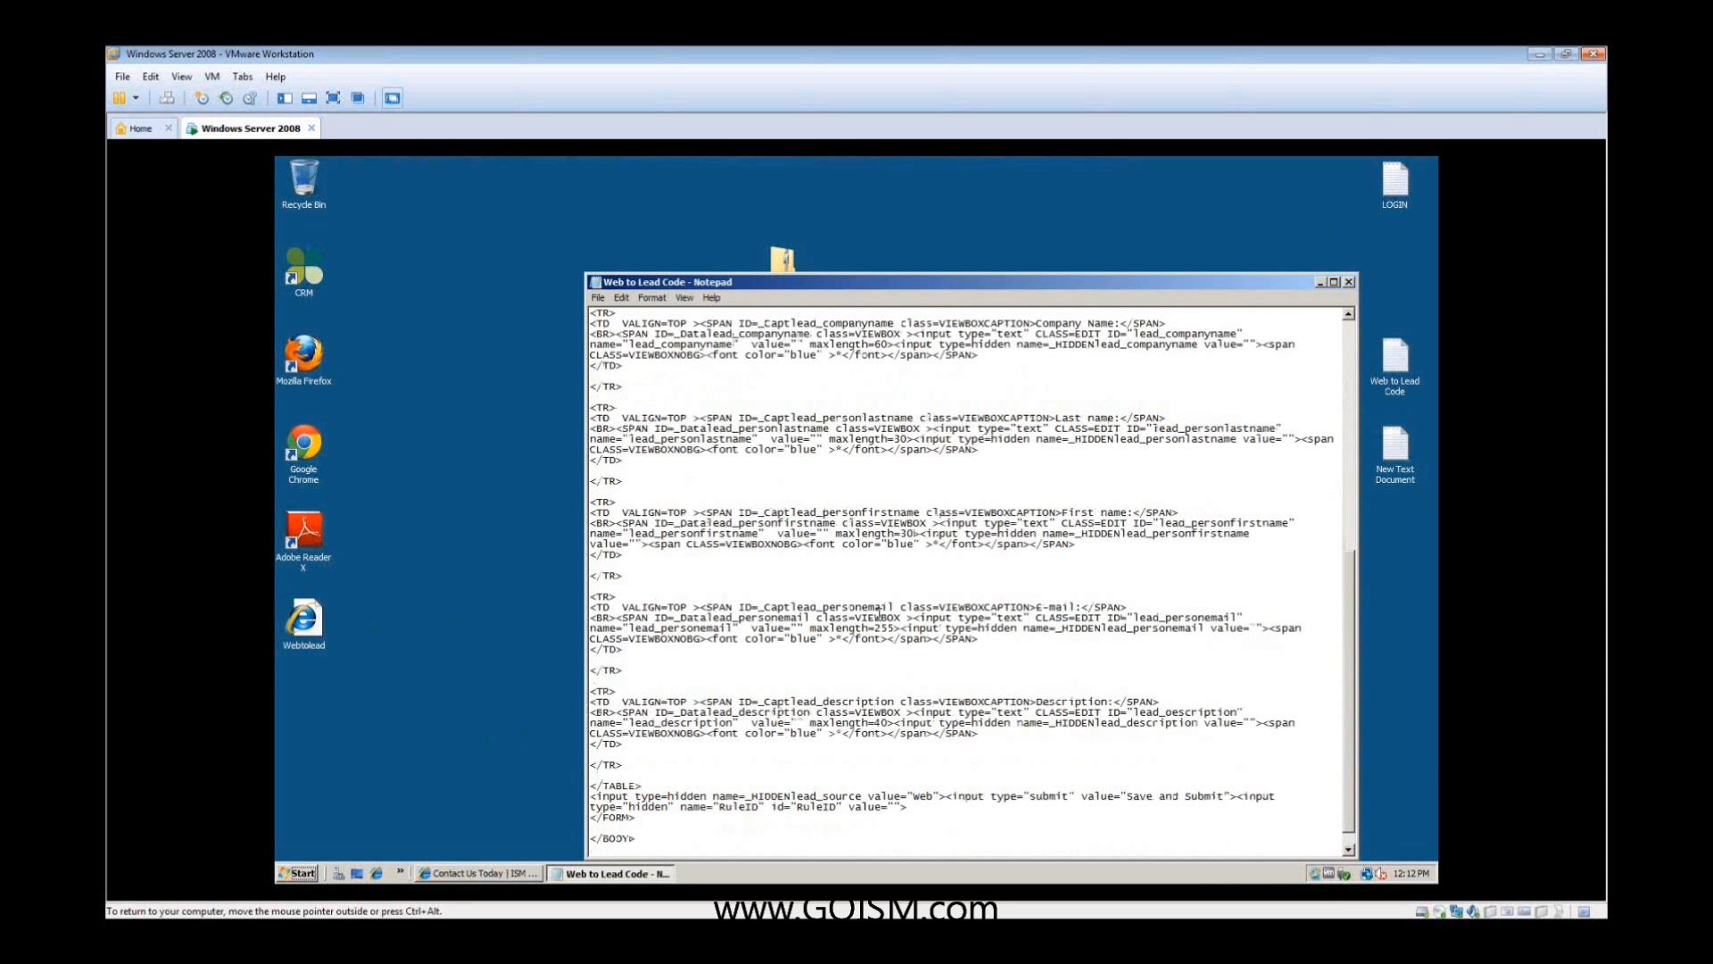
{"action": "scroll", "coordinate": [867, 606], "scroll_direction": "up", "scroll_amount": 15}
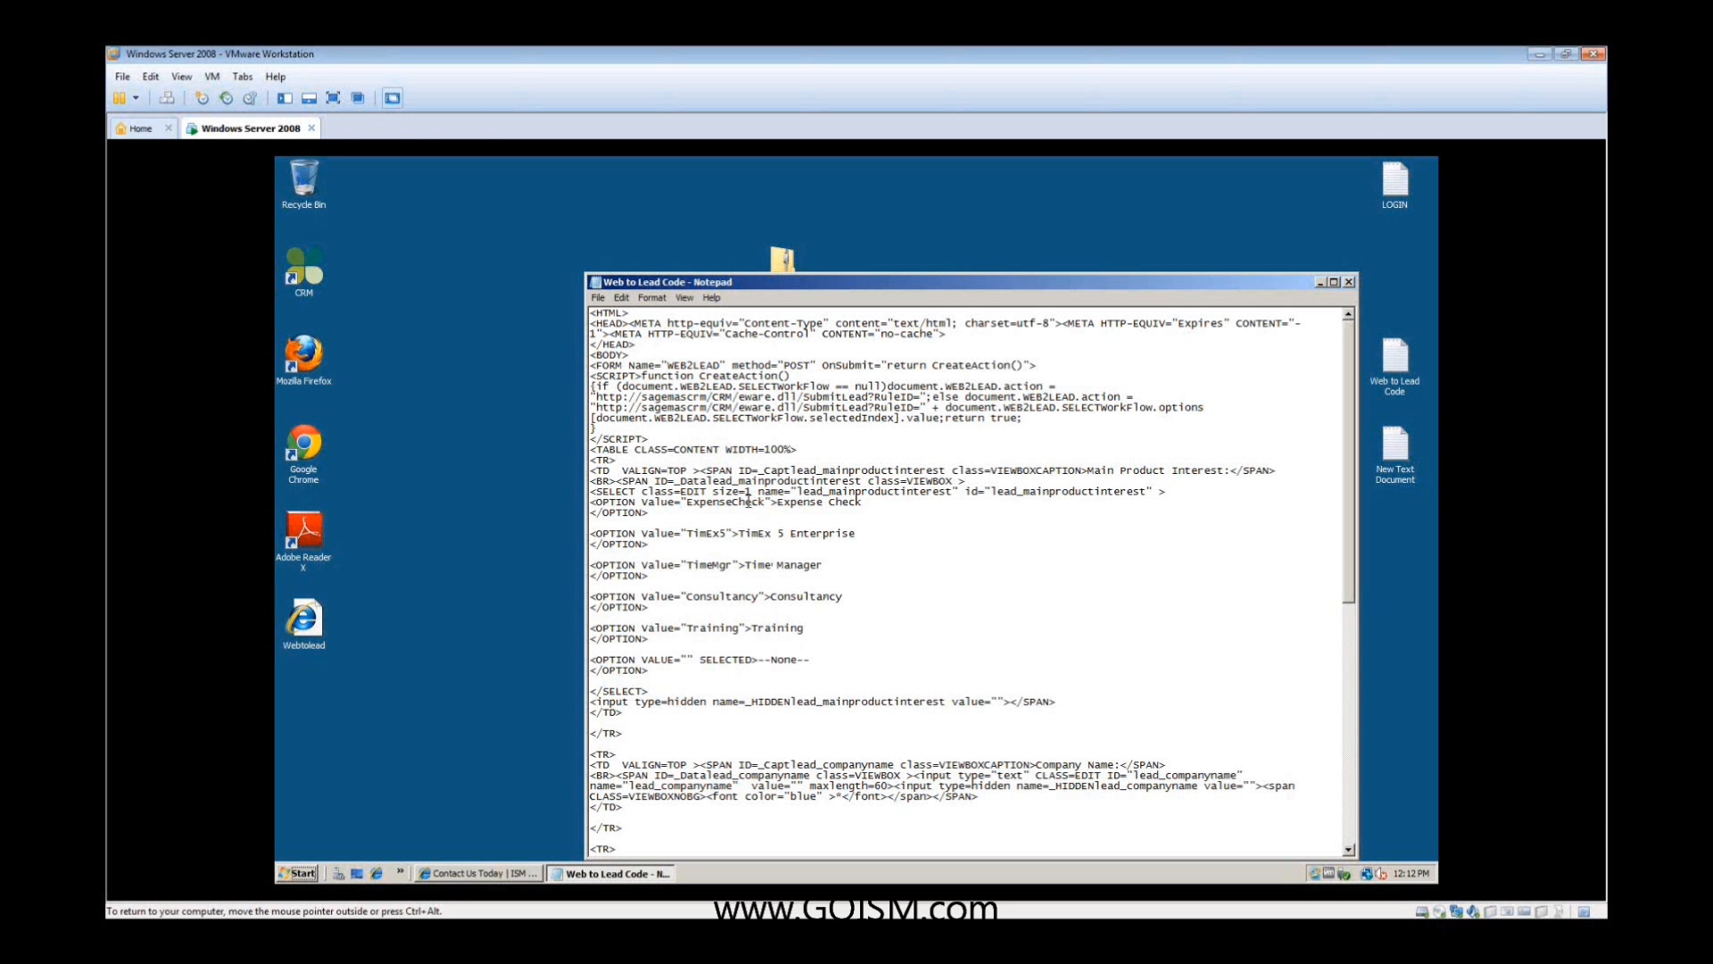
{"action": "scroll", "coordinate": [748, 502], "scroll_direction": "down", "scroll_amount": 12}
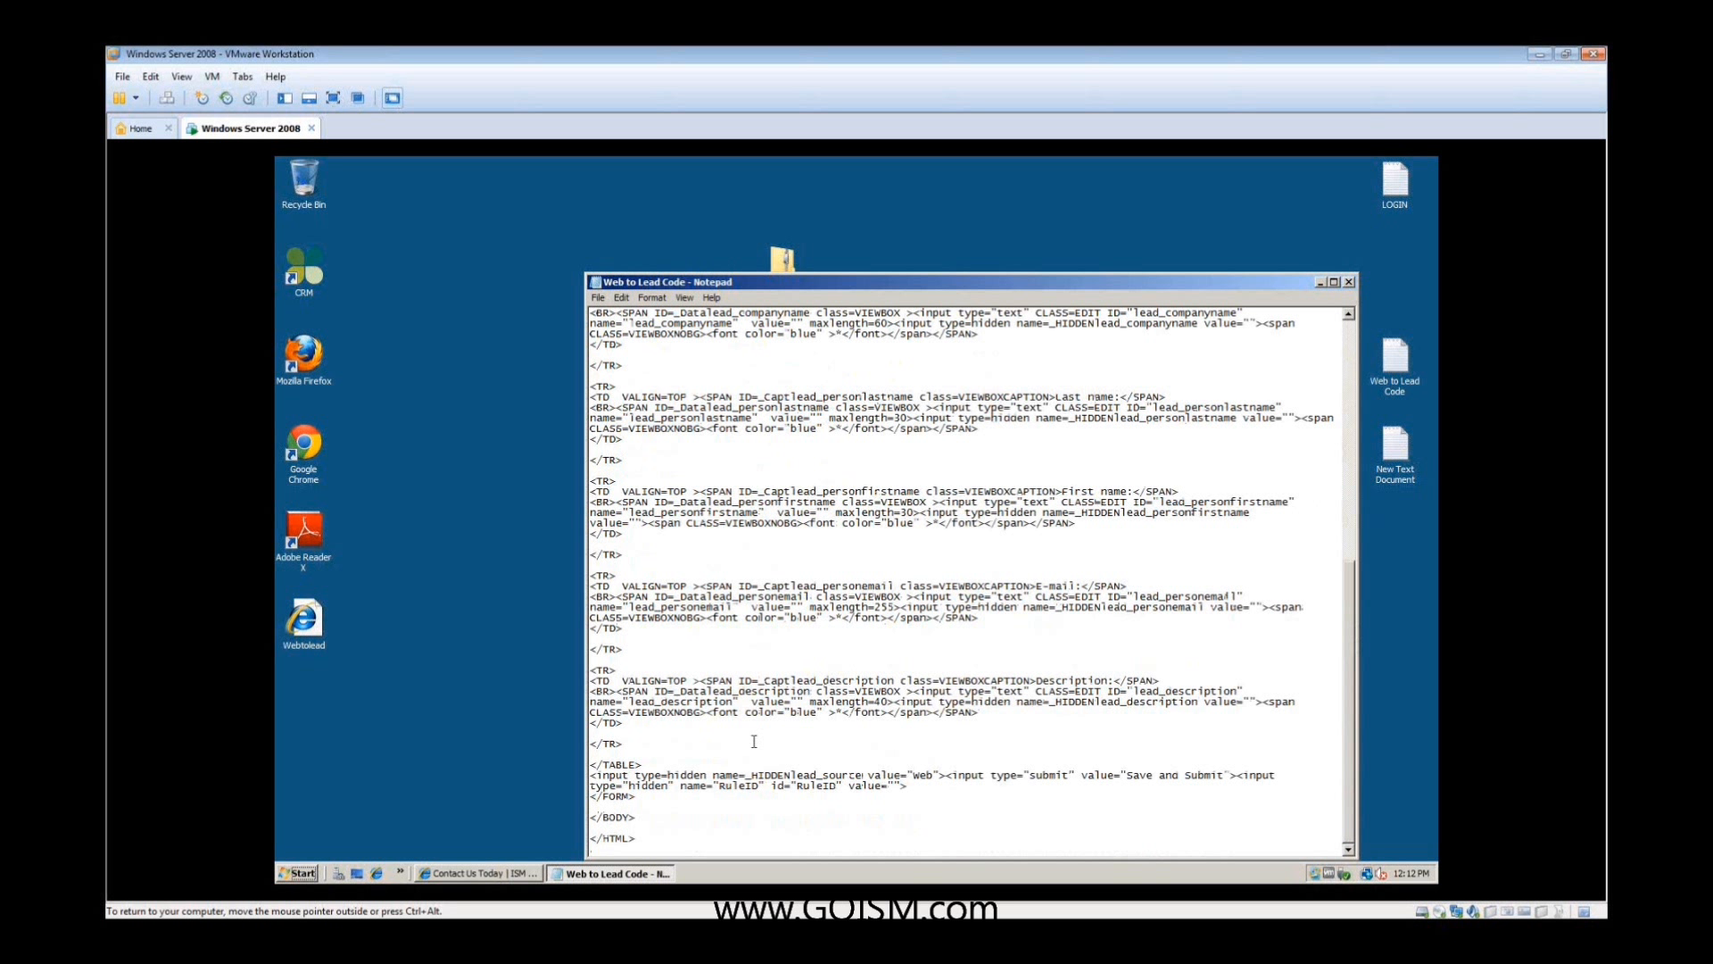
- Open the Webtolead page from the desktop in Internet Explorer and allow its blocked active content
{"action": "double_click", "coordinate": [305, 620]}
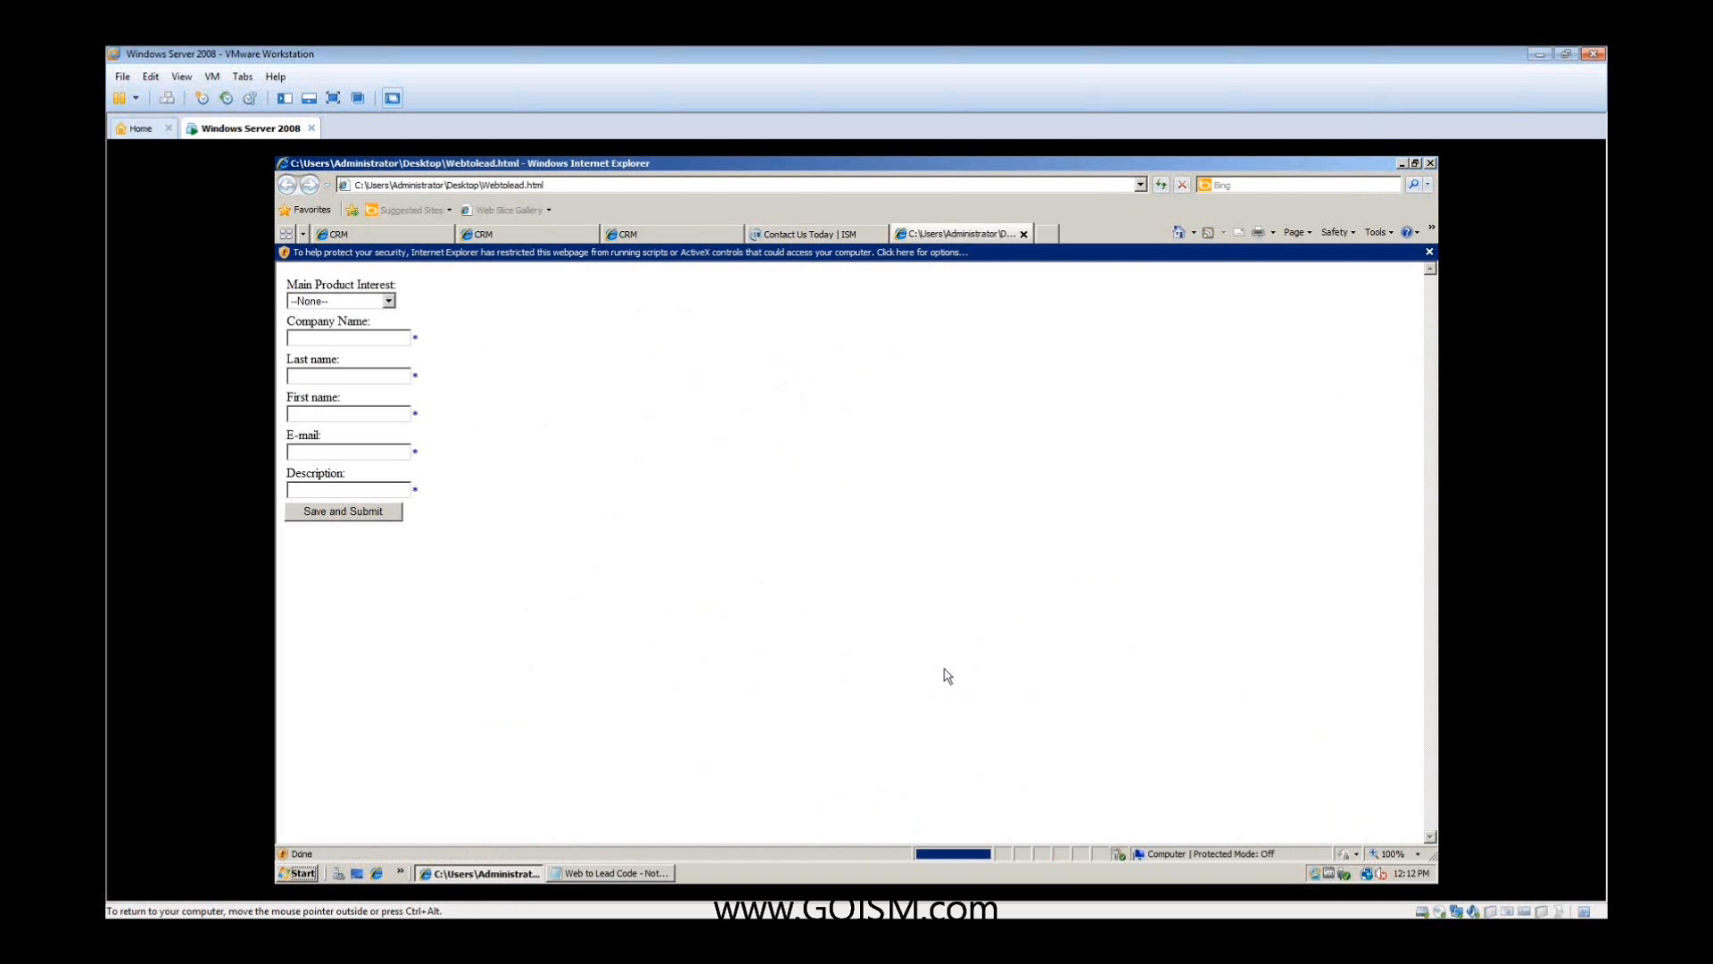
{"action": "left_click", "coordinate": [979, 254]}
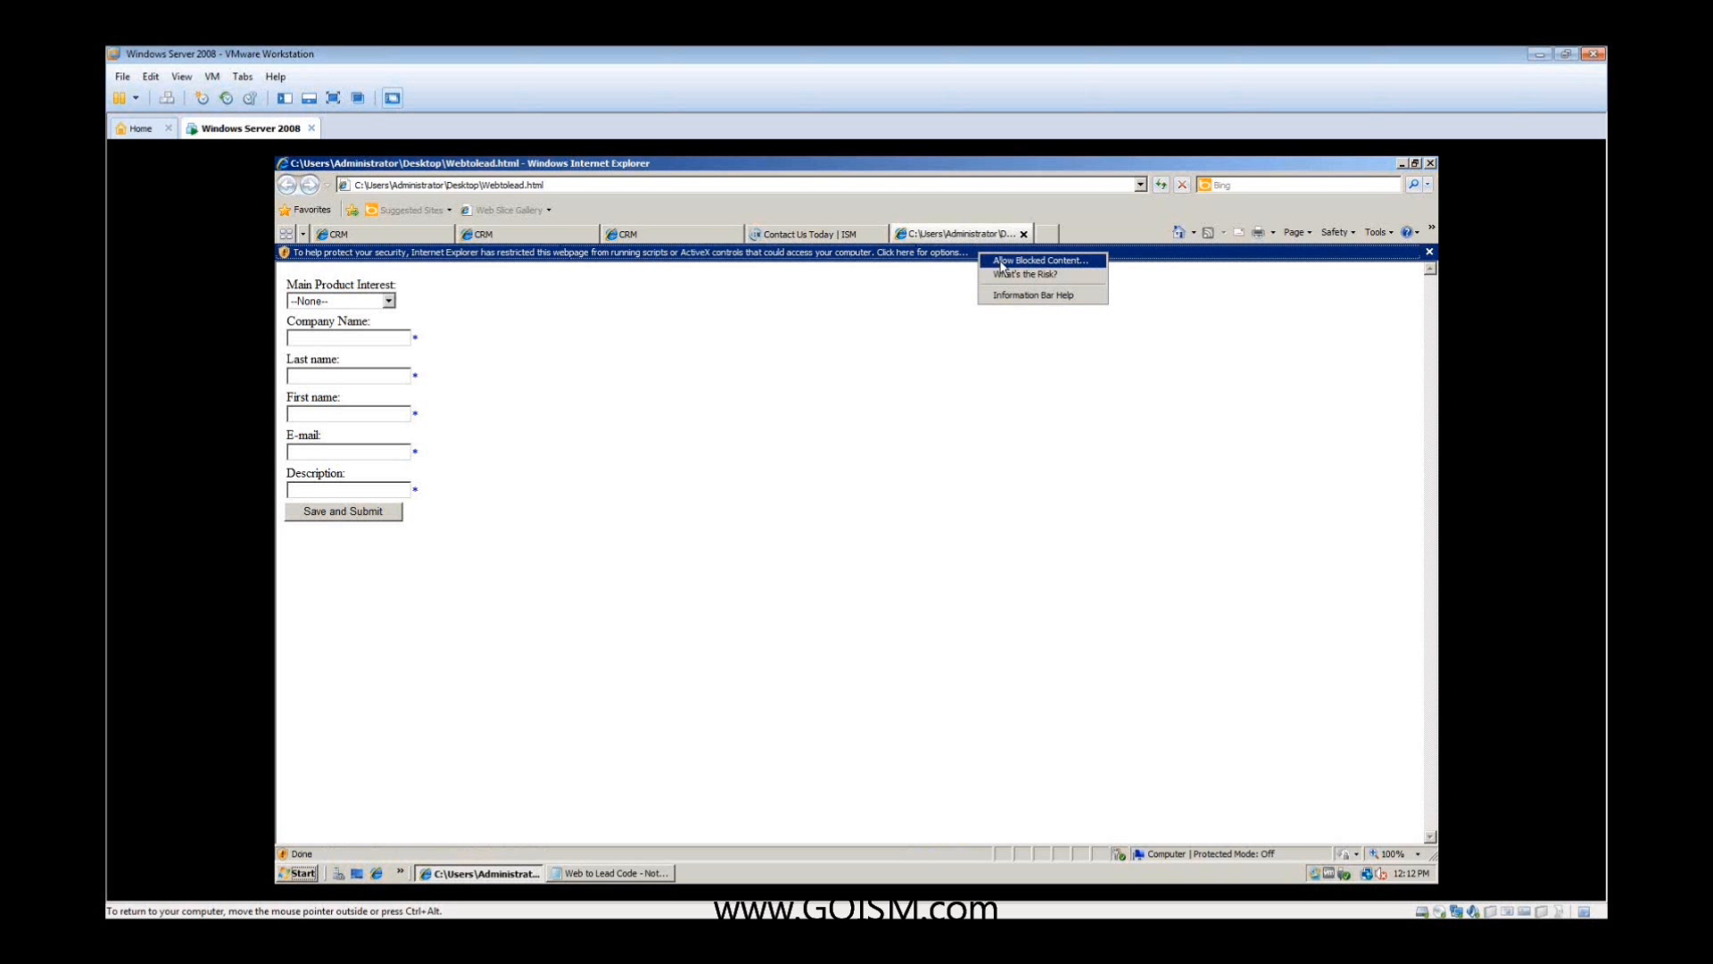
{"action": "left_click", "coordinate": [1001, 262]}
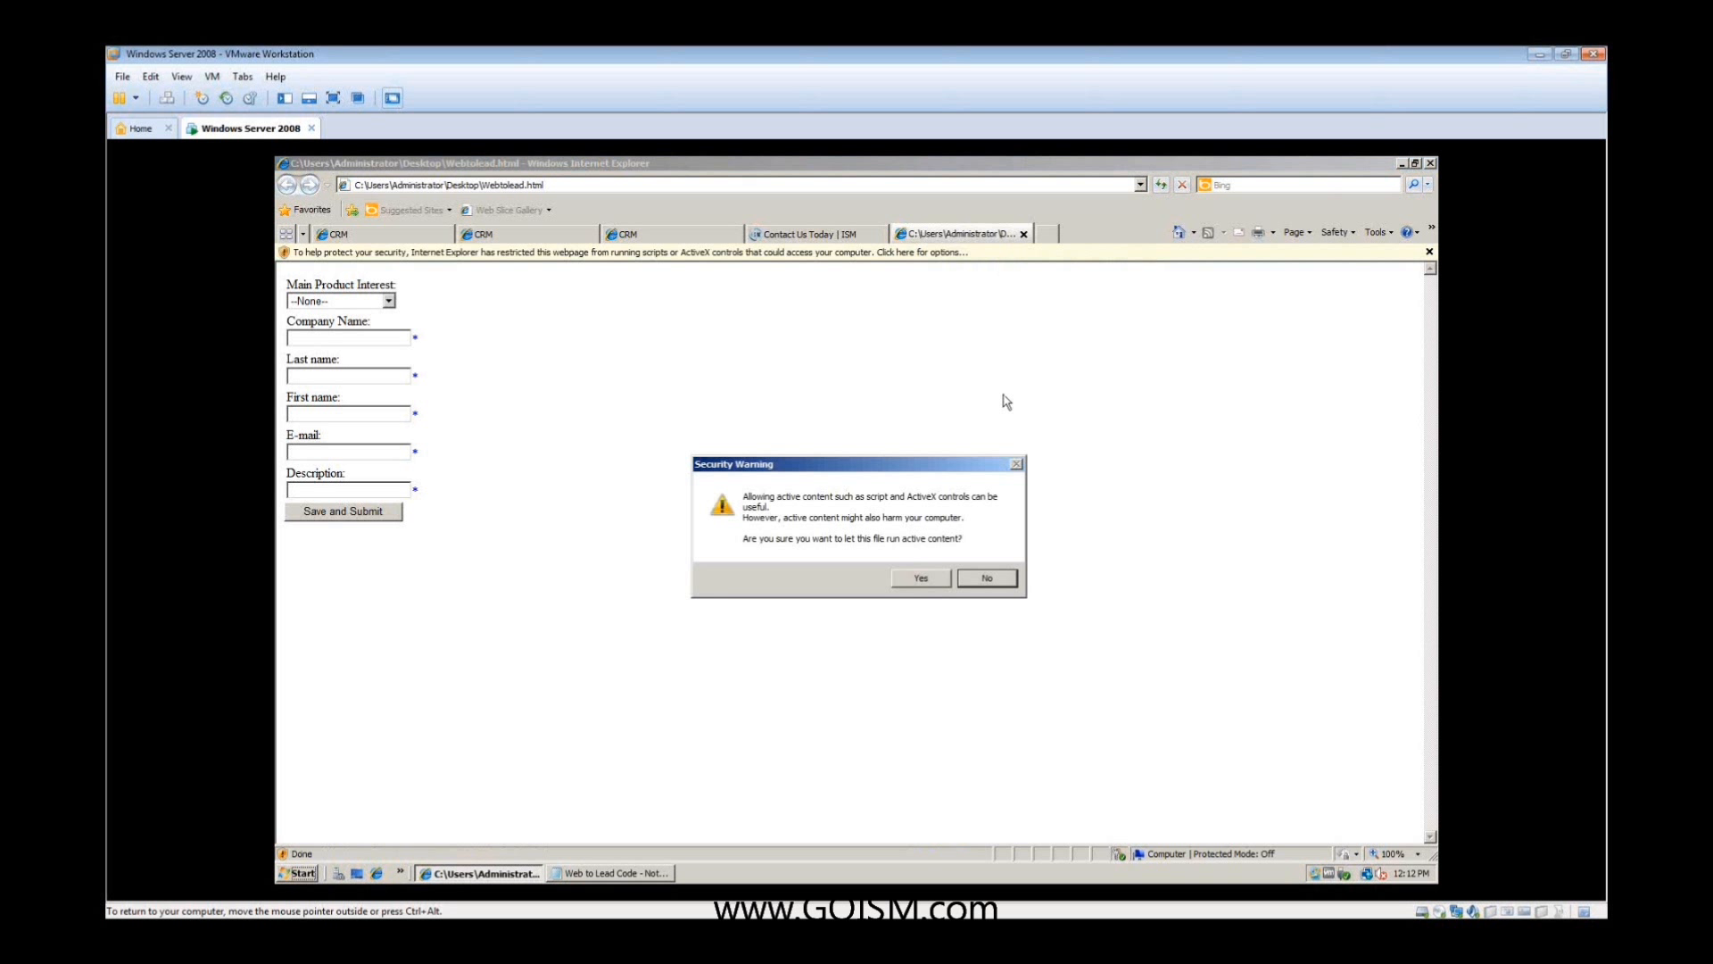
{"action": "left_click", "coordinate": [918, 578]}
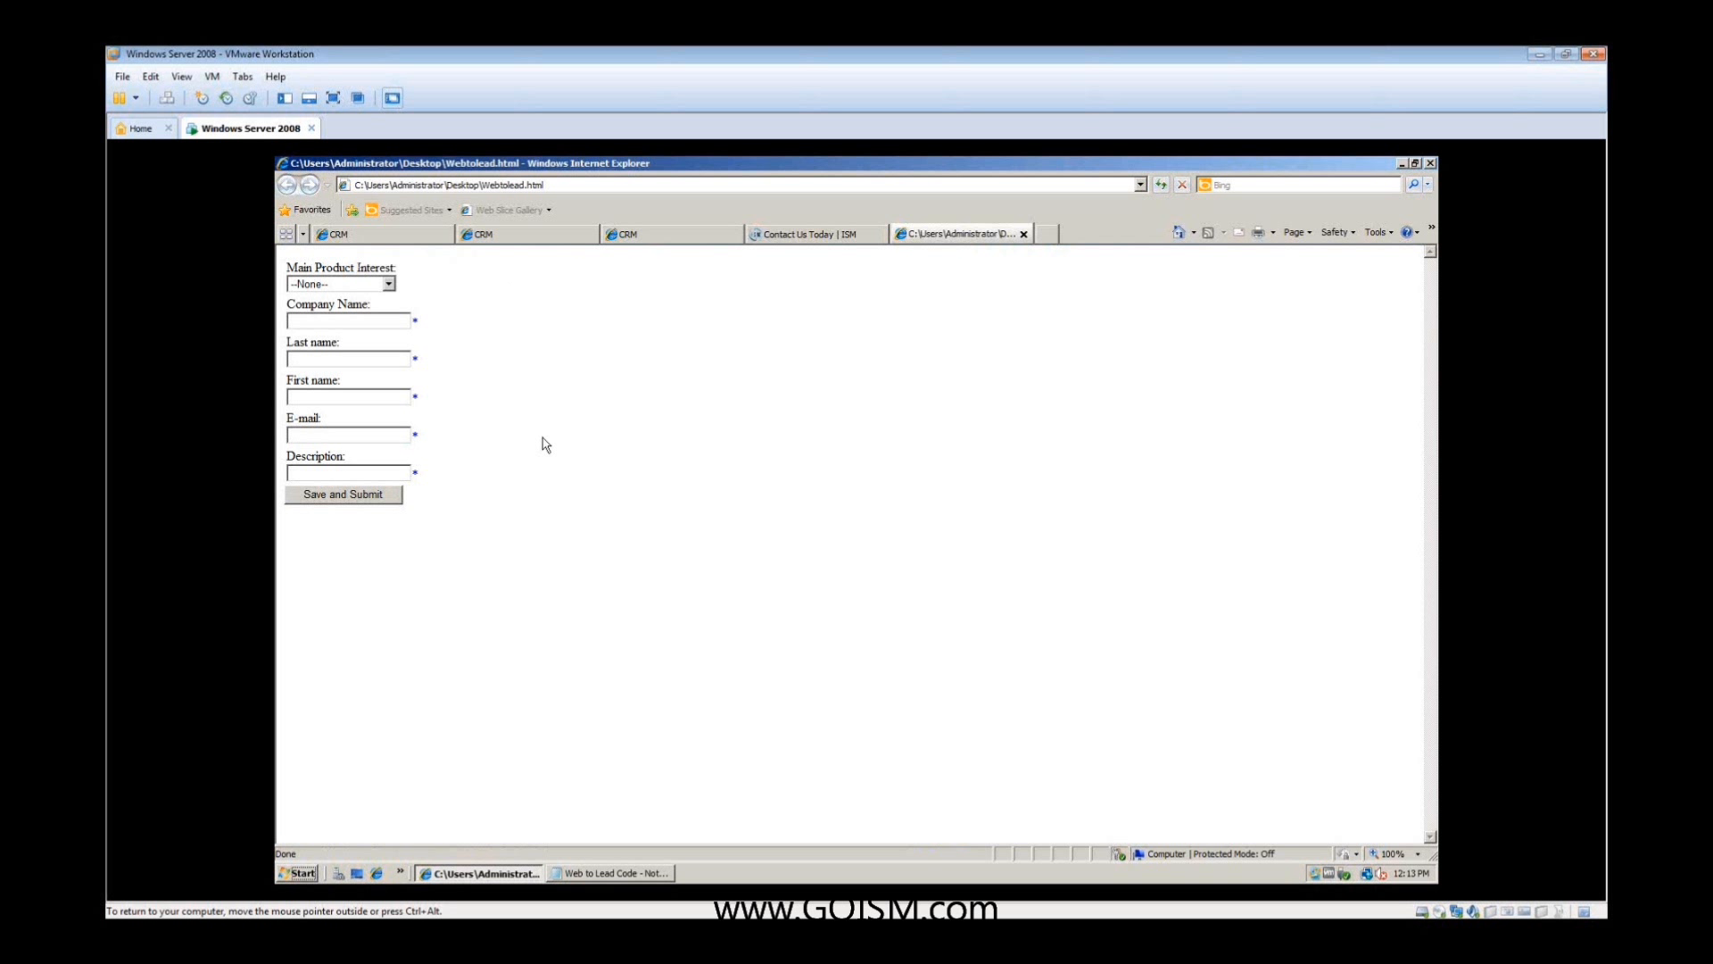
- Submit the web lead form with product interest Training, company ISM, the contact's first and last name and e-mail, and description abc
{"action": "left_click", "coordinate": [389, 284]}
{"action": "left_click", "coordinate": [363, 352]}
{"action": "left_click", "coordinate": [365, 319]}
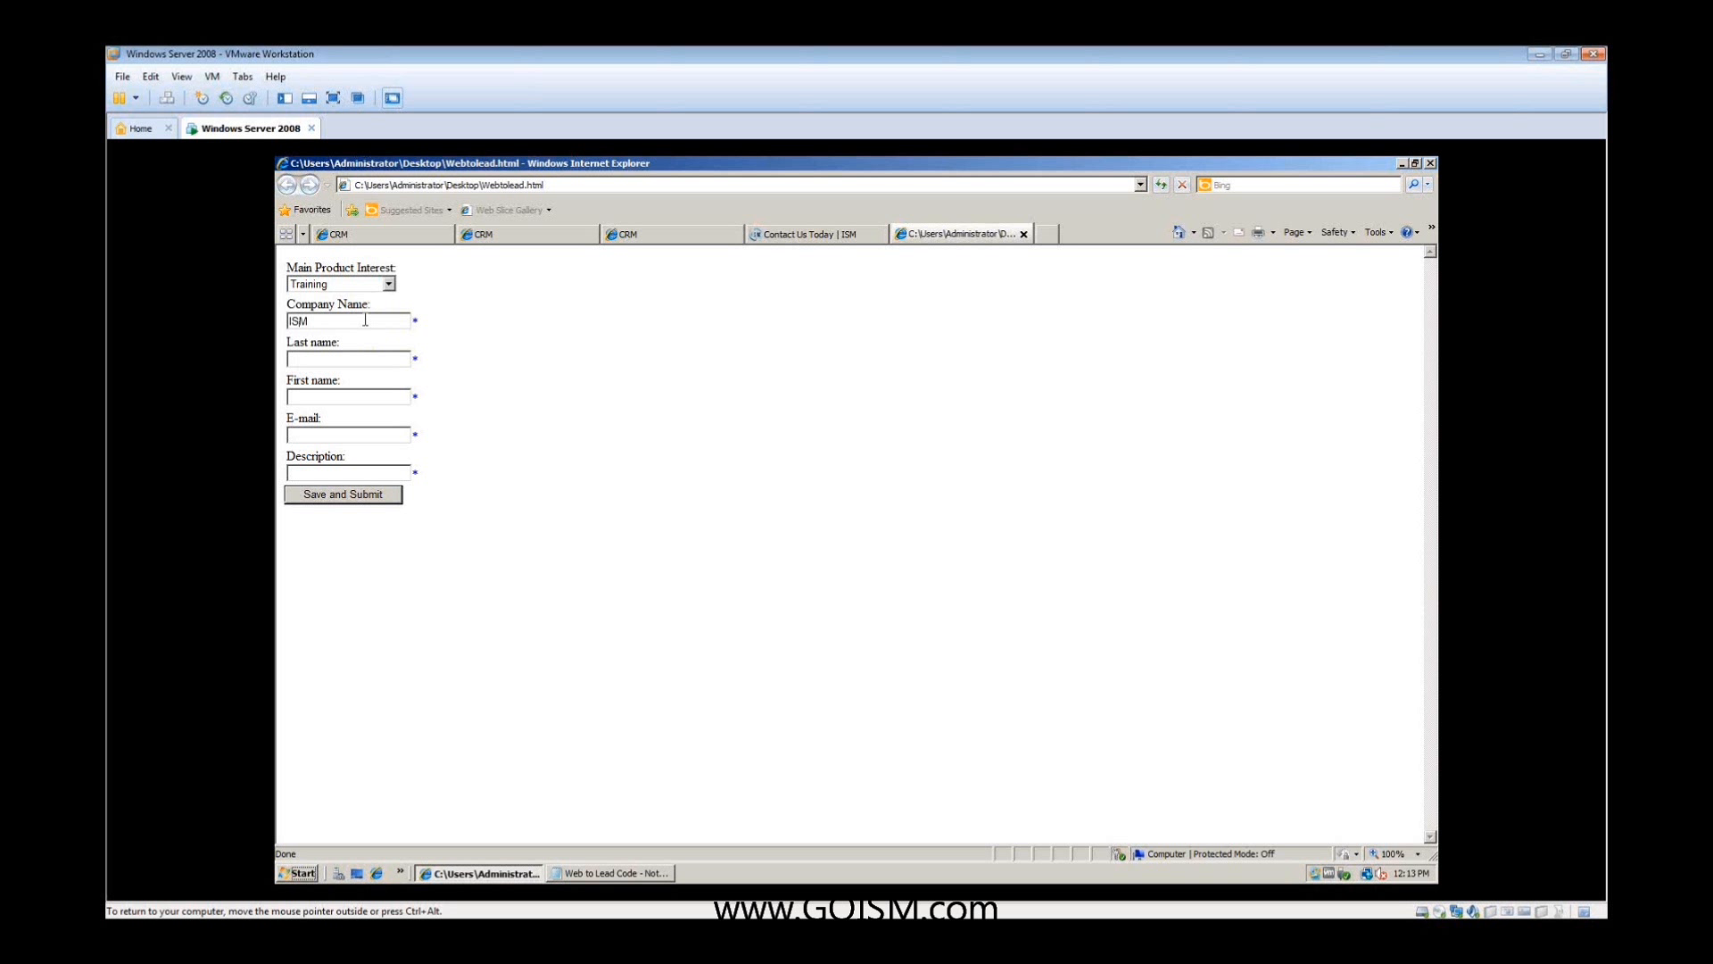
{"action": "key", "text": "Tab"}
{"action": "key", "text": "Tab"}
{"action": "left_click", "coordinate": [349, 498]}
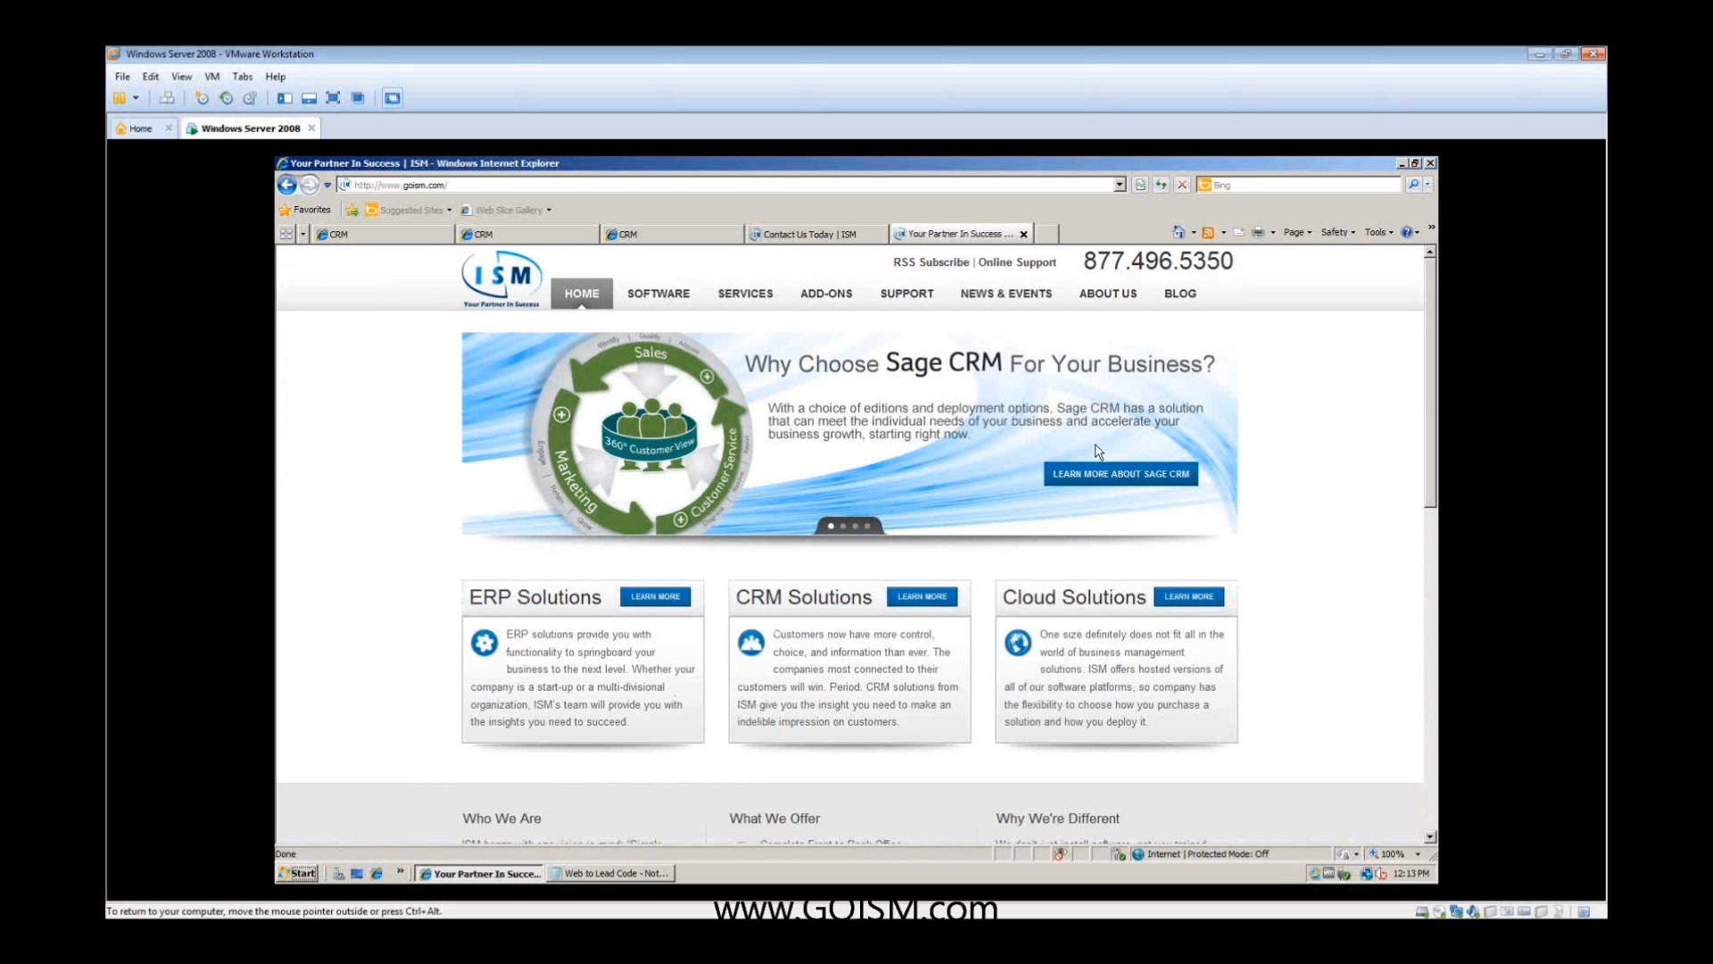
- Check the Web Lead Return Url in the Web to Lead settings and reload the personal leads pipeline
{"action": "left_click", "coordinate": [432, 235]}
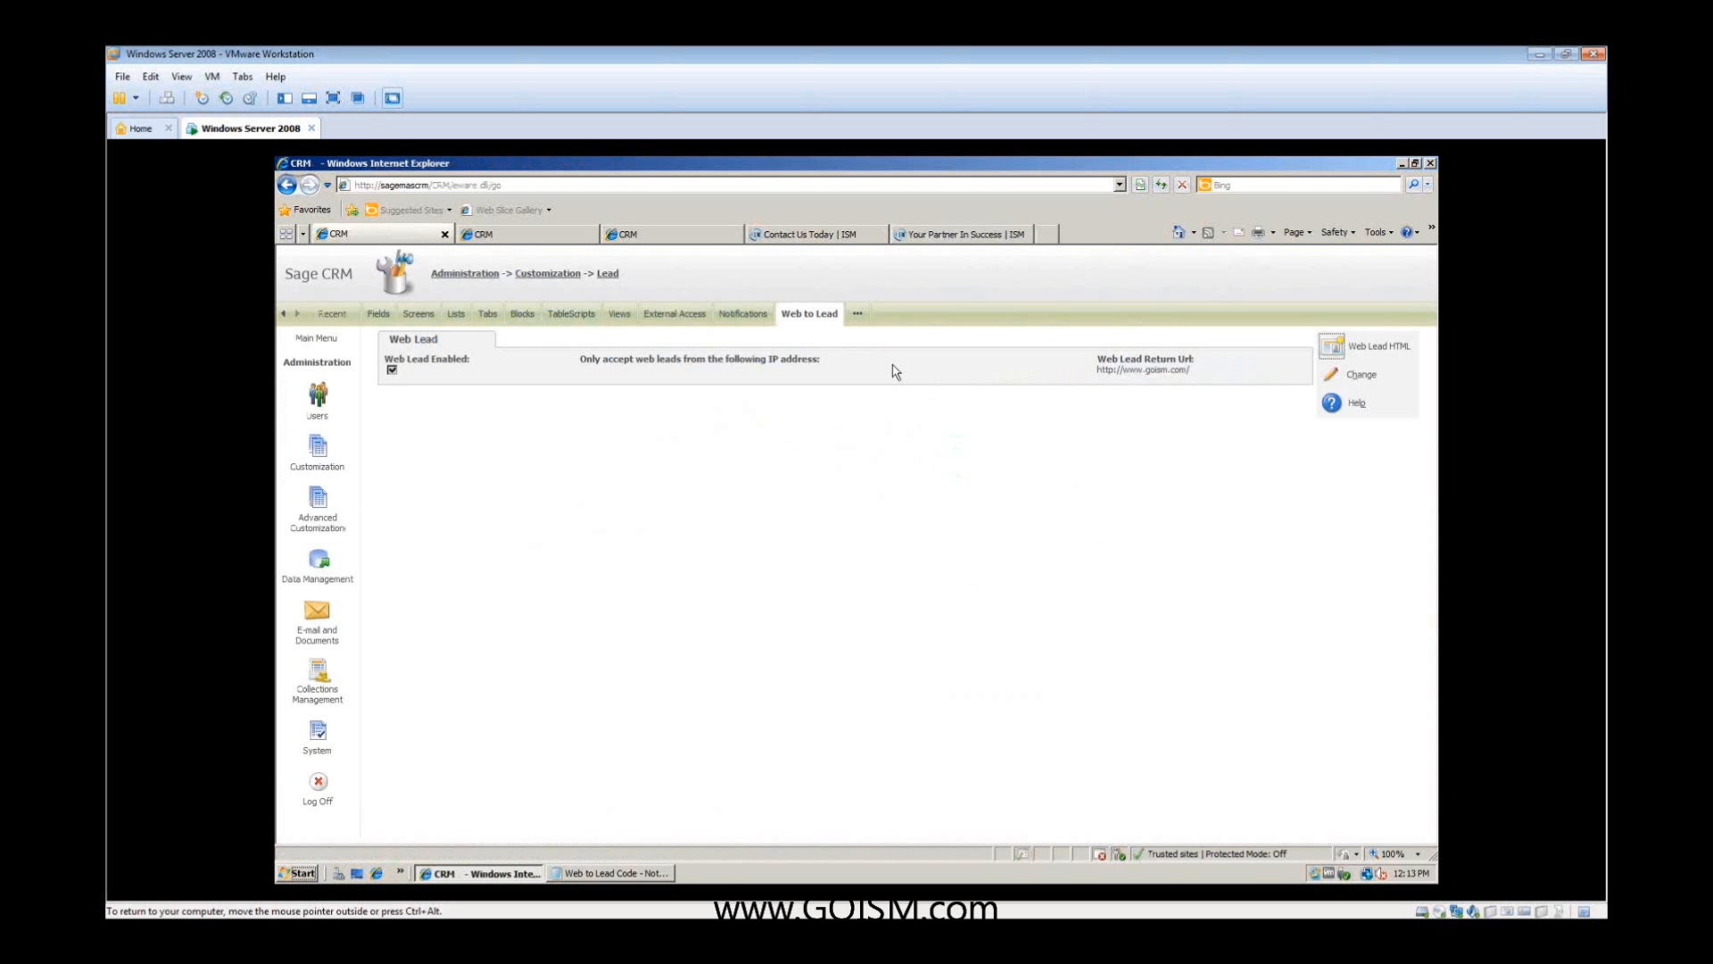
{"action": "left_click_drag", "start_coordinate": [1197, 372], "coordinate": [1104, 375]}
{"action": "left_click", "coordinate": [550, 235]}
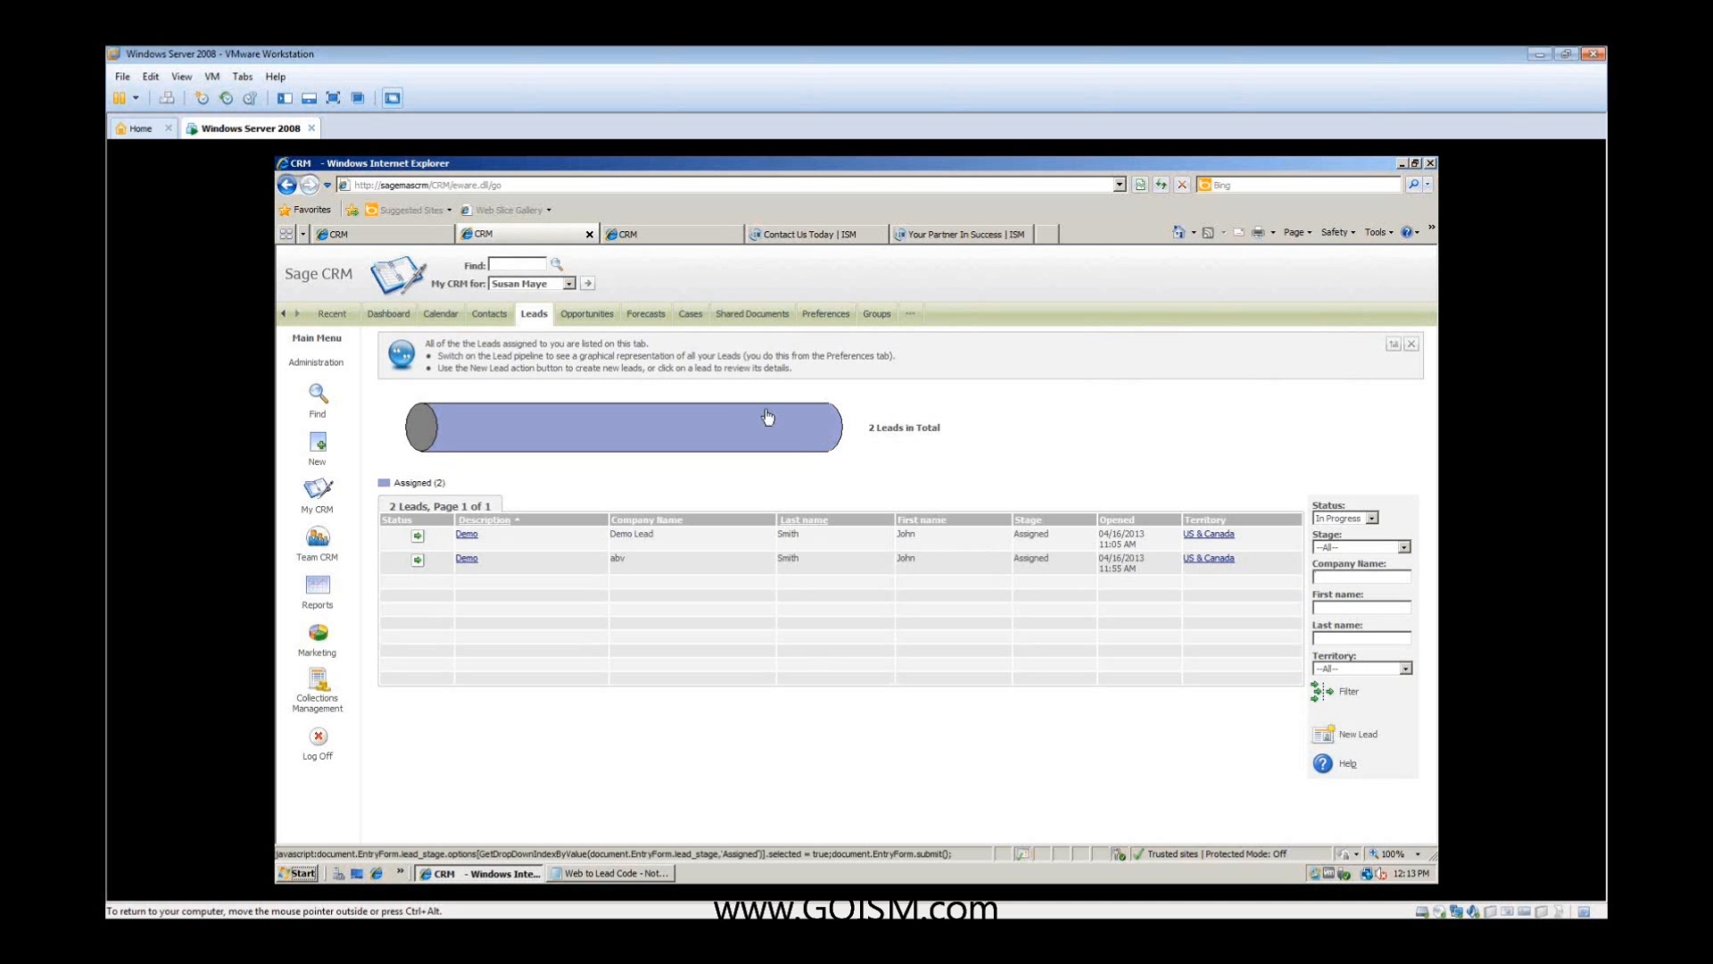
{"action": "left_click", "coordinate": [402, 317]}
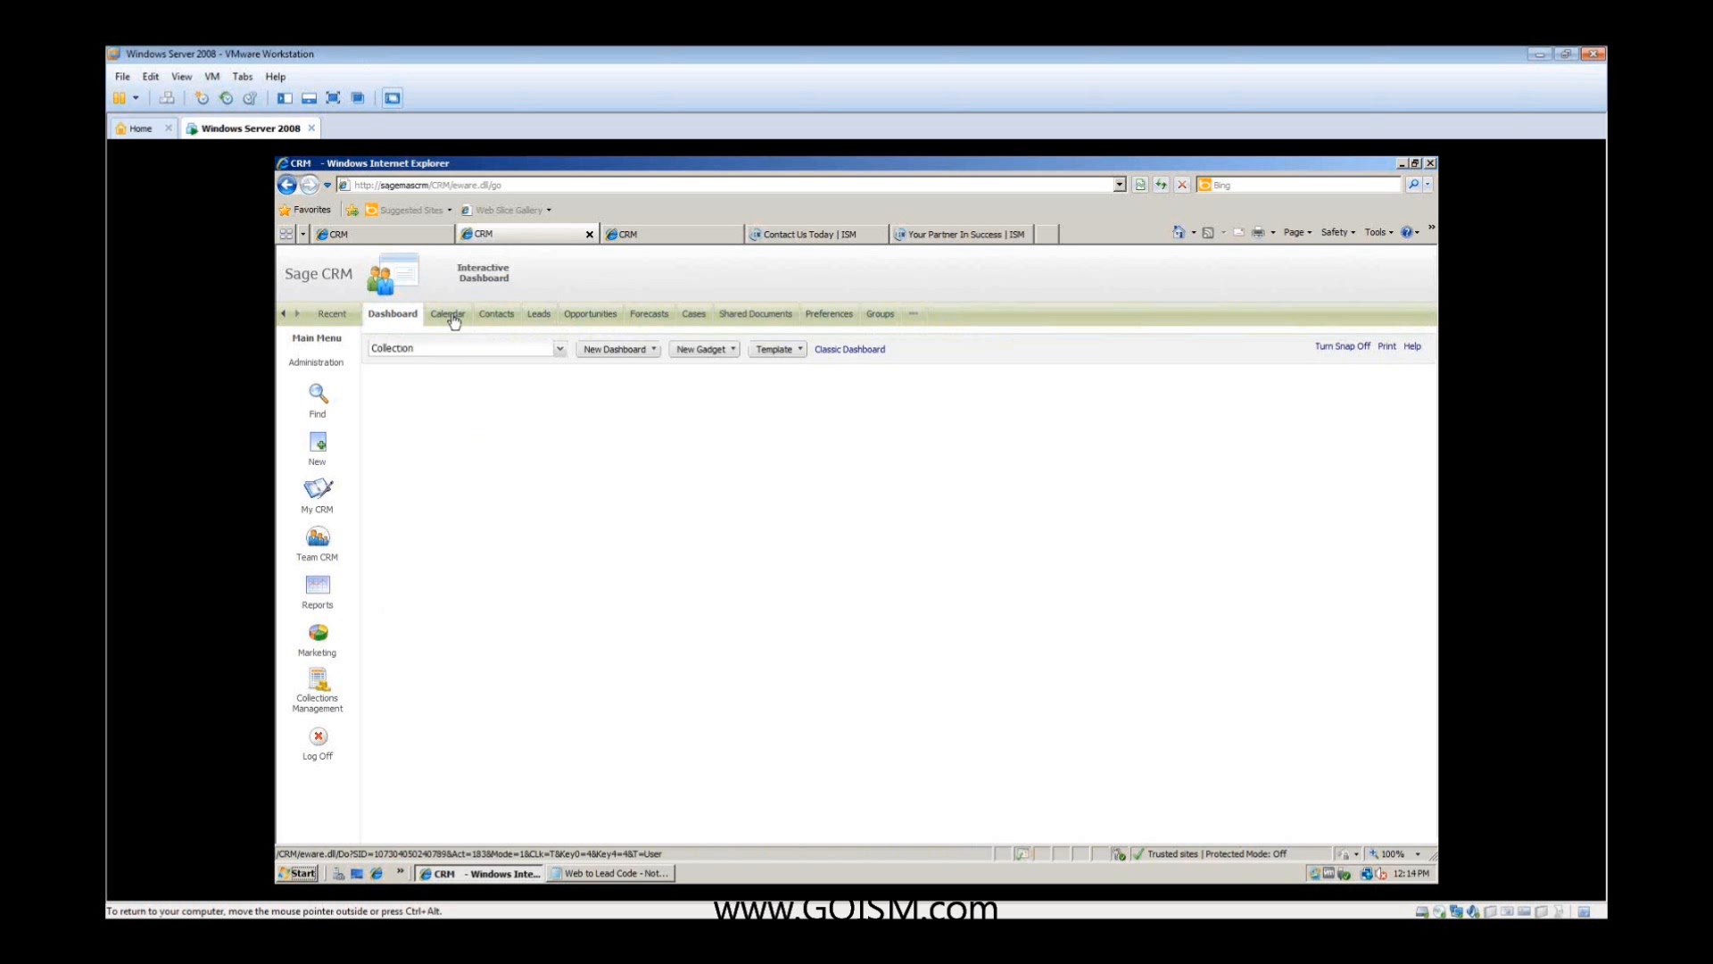
{"action": "left_click", "coordinate": [316, 489]}
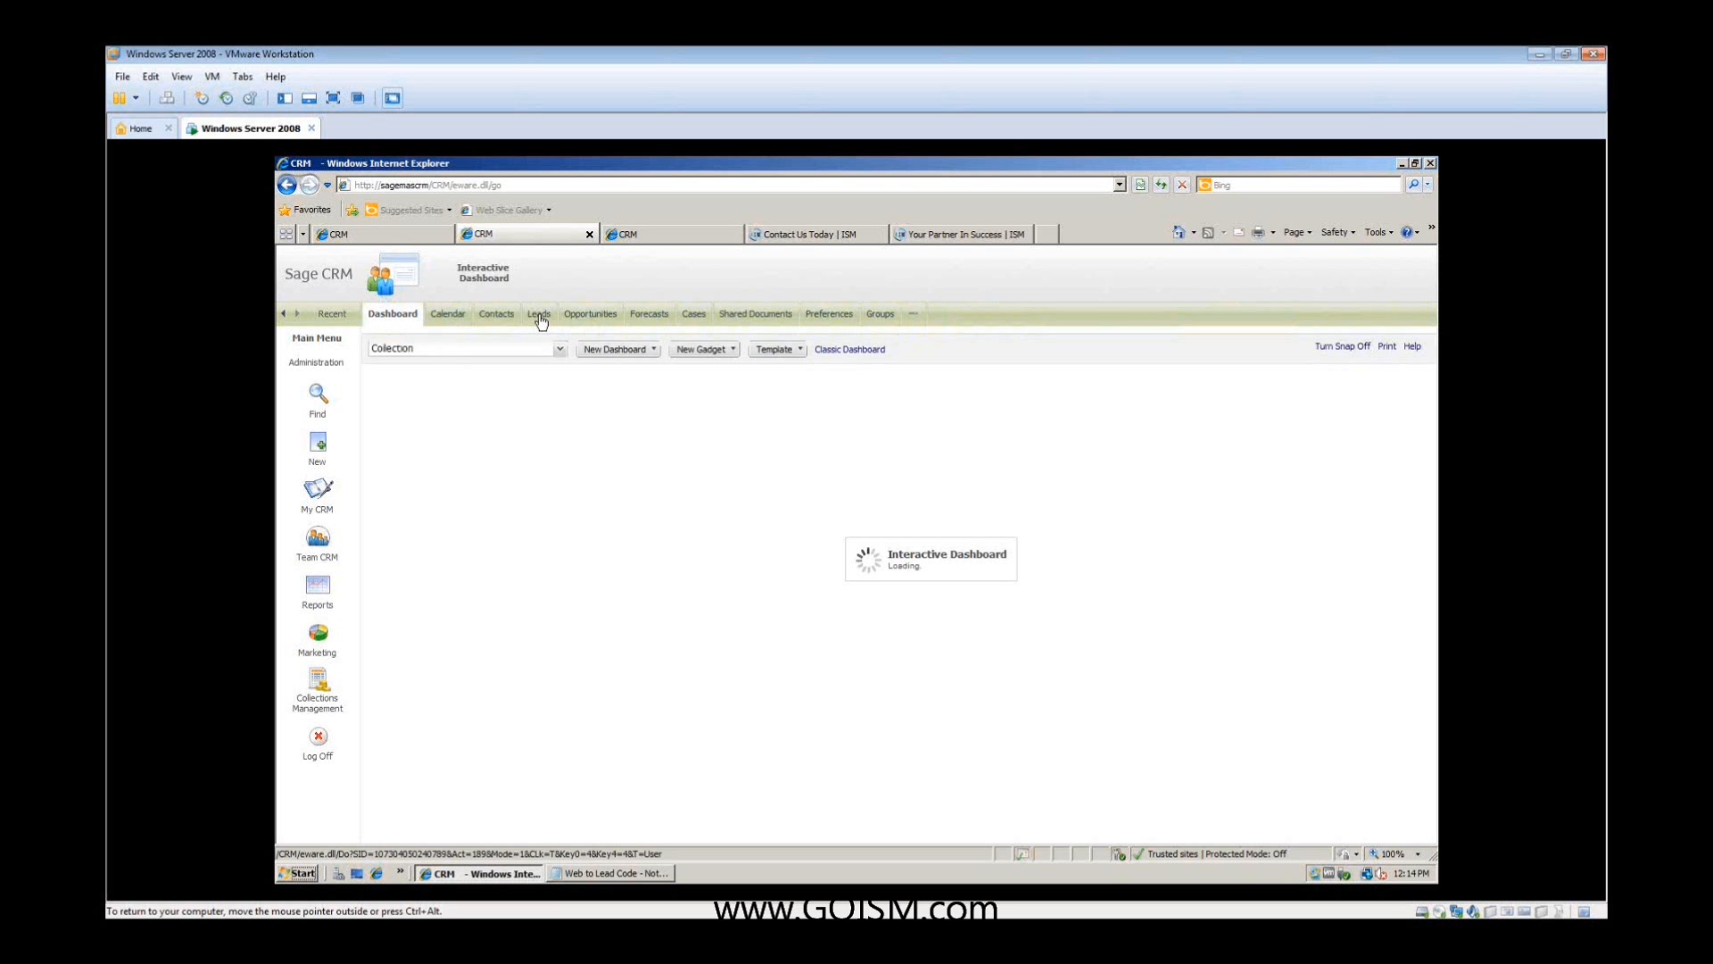
{"action": "left_click", "coordinate": [539, 316]}
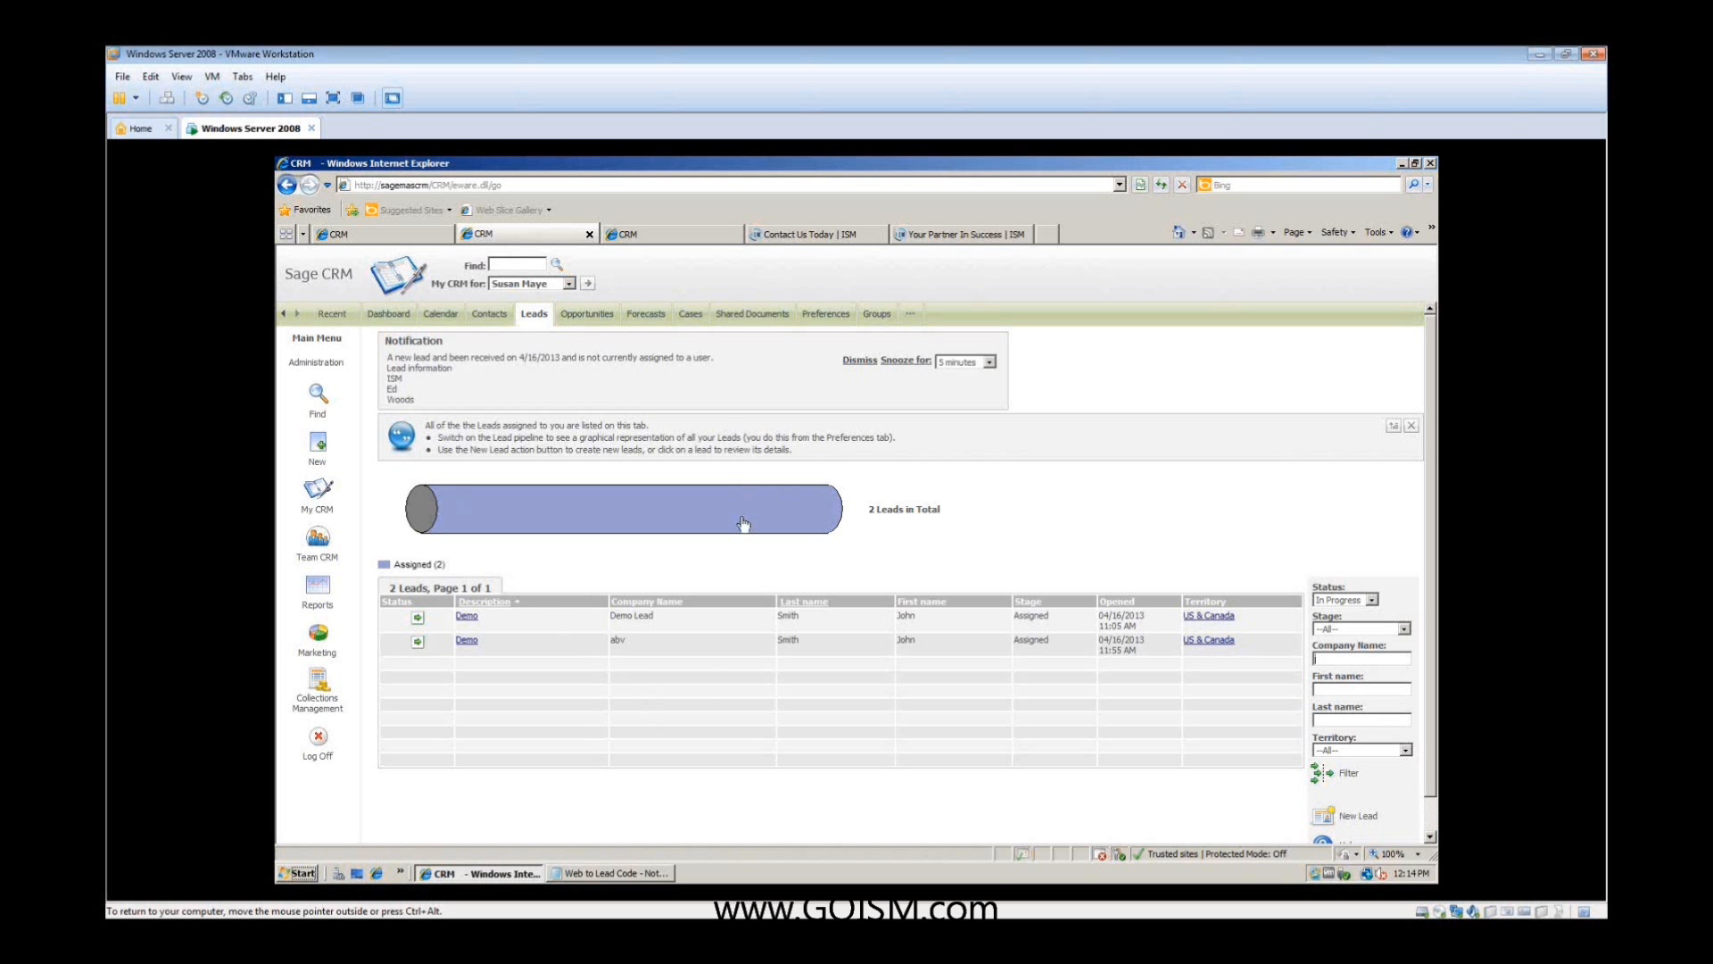
- Switch the leads list to Unassigned and open the ISM lead described as abc
{"action": "left_click", "coordinate": [568, 284]}
{"action": "left_click", "coordinate": [574, 308]}
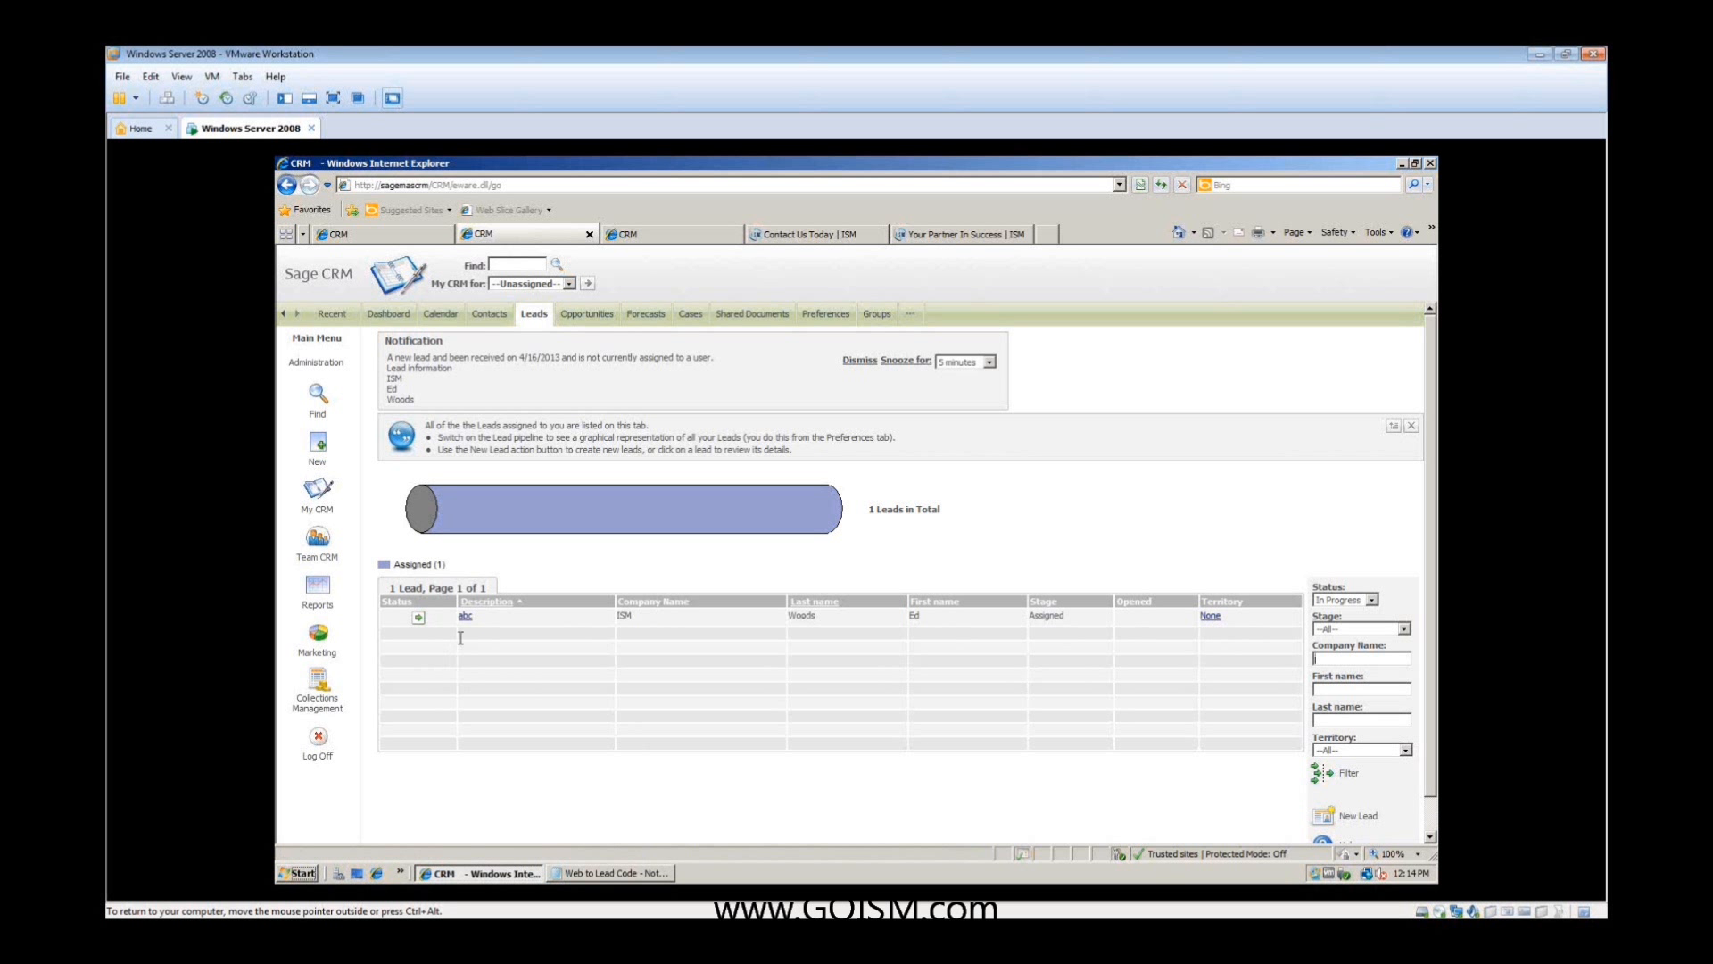
{"action": "left_click", "coordinate": [465, 616]}
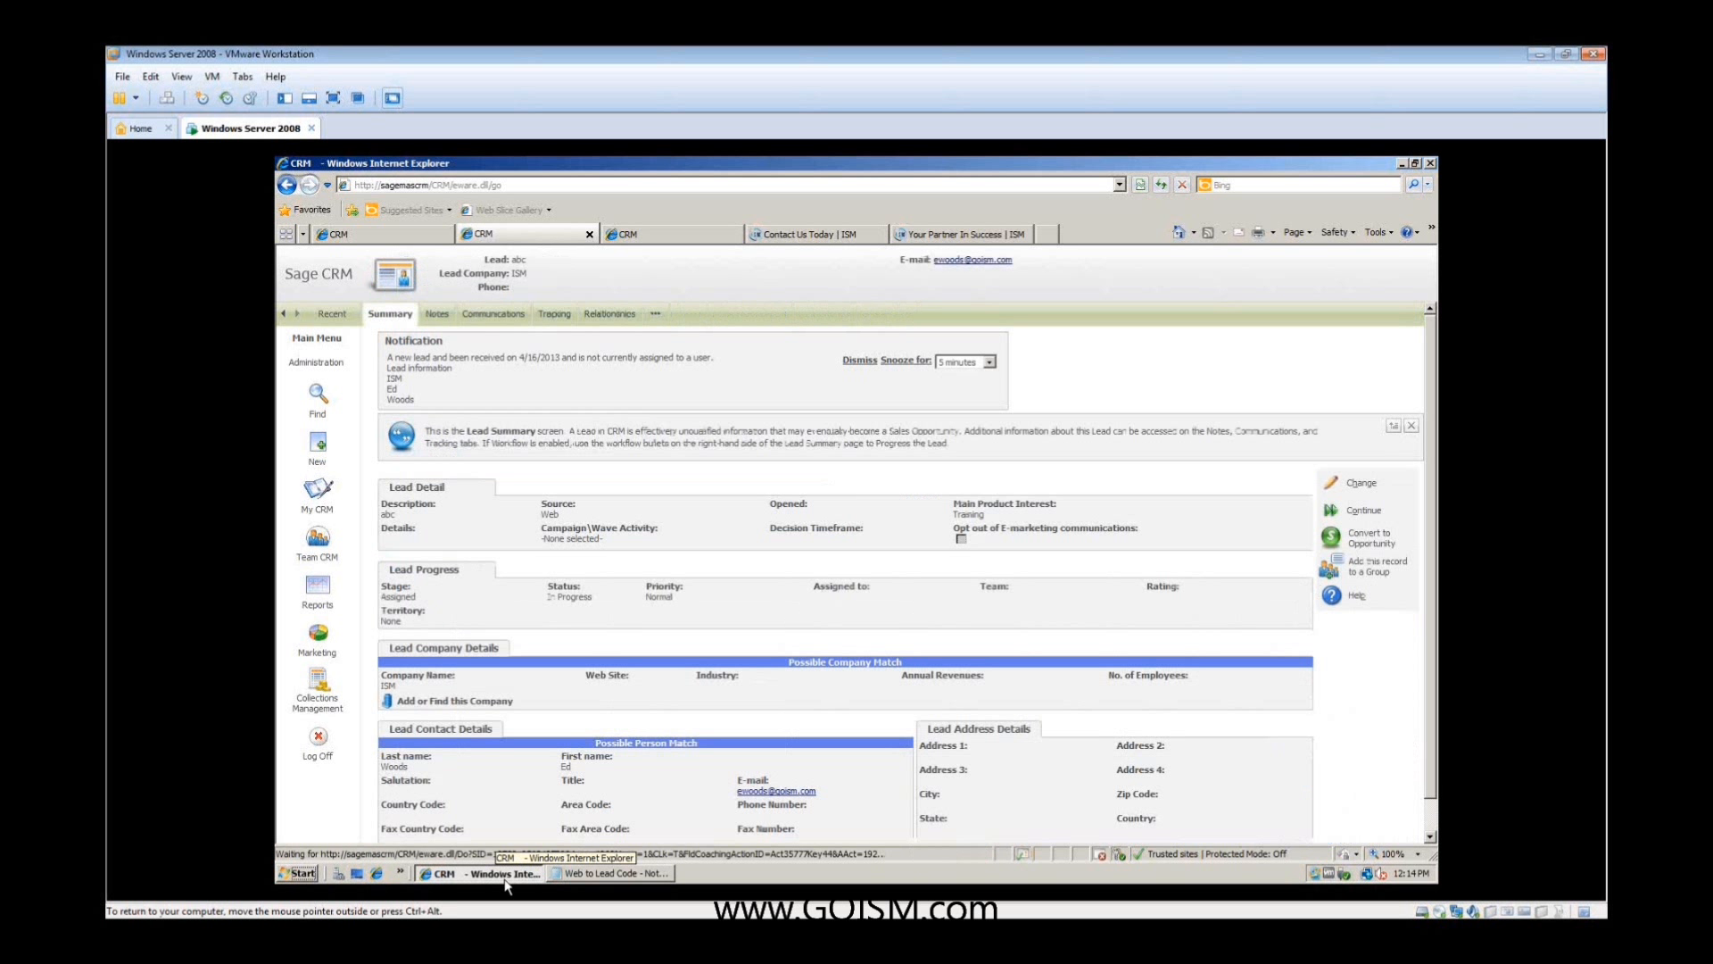
- Review the web lead's detail, company and contact sections and its notes, then return to its summary
{"action": "scroll", "coordinate": [803, 671], "scroll_direction": "down", "scroll_amount": 1}
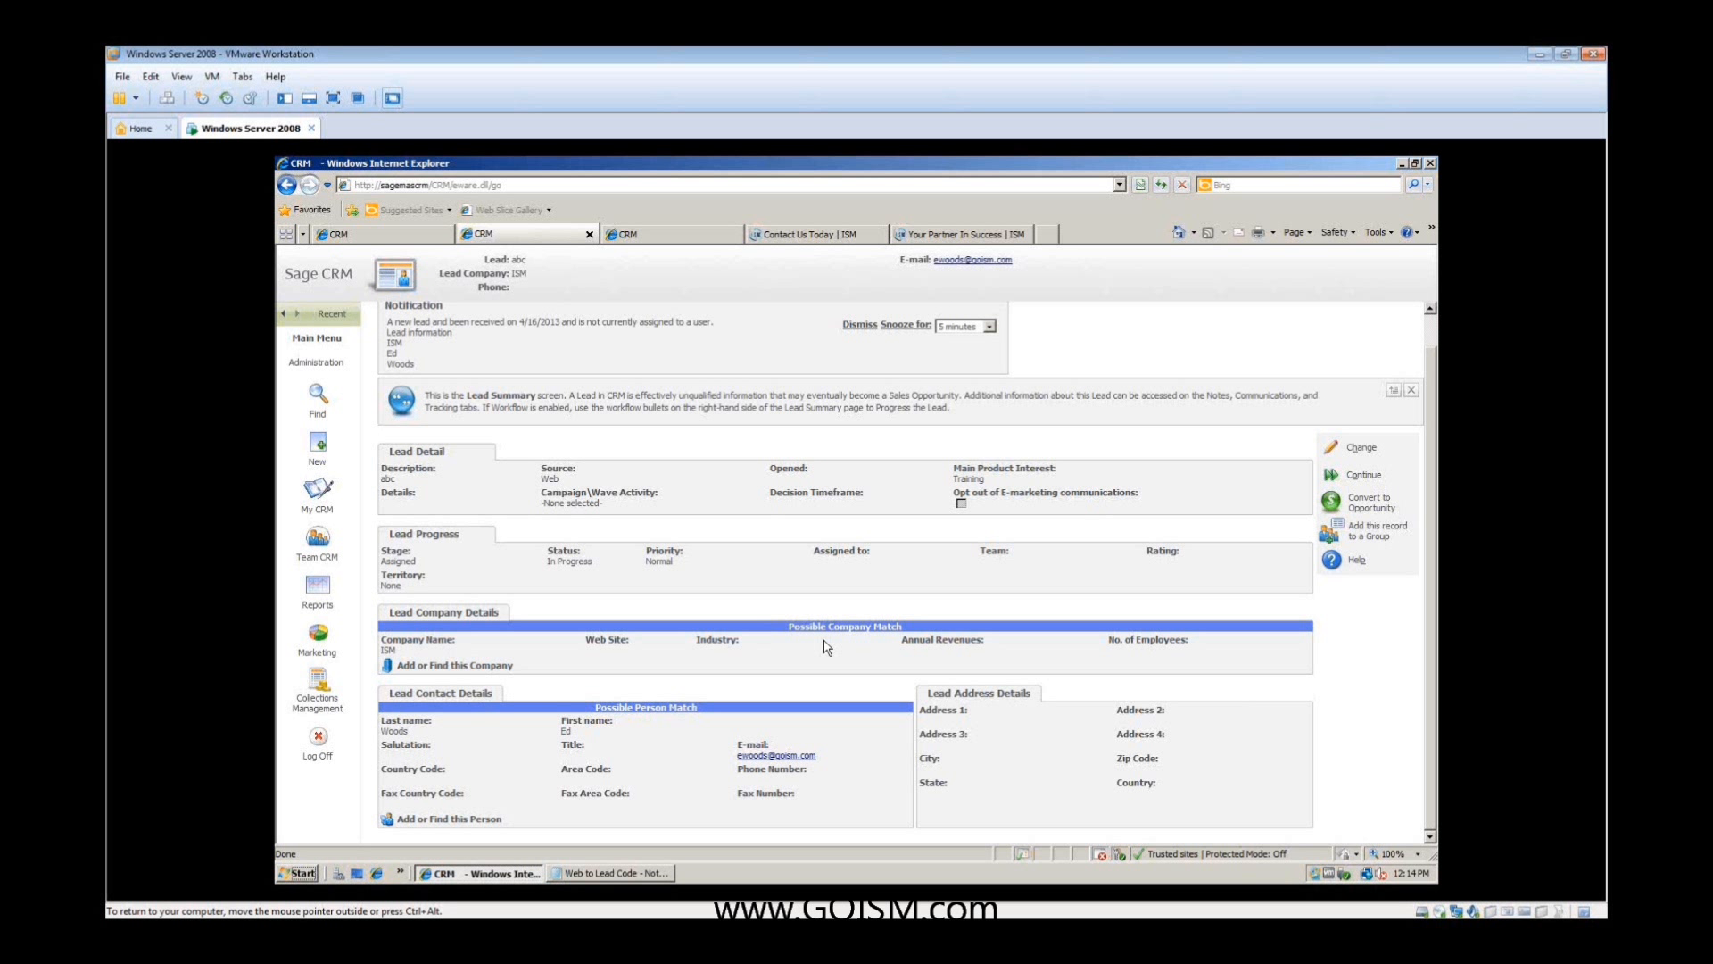
{"action": "scroll", "coordinate": [713, 536], "scroll_direction": "up", "scroll_amount": 1}
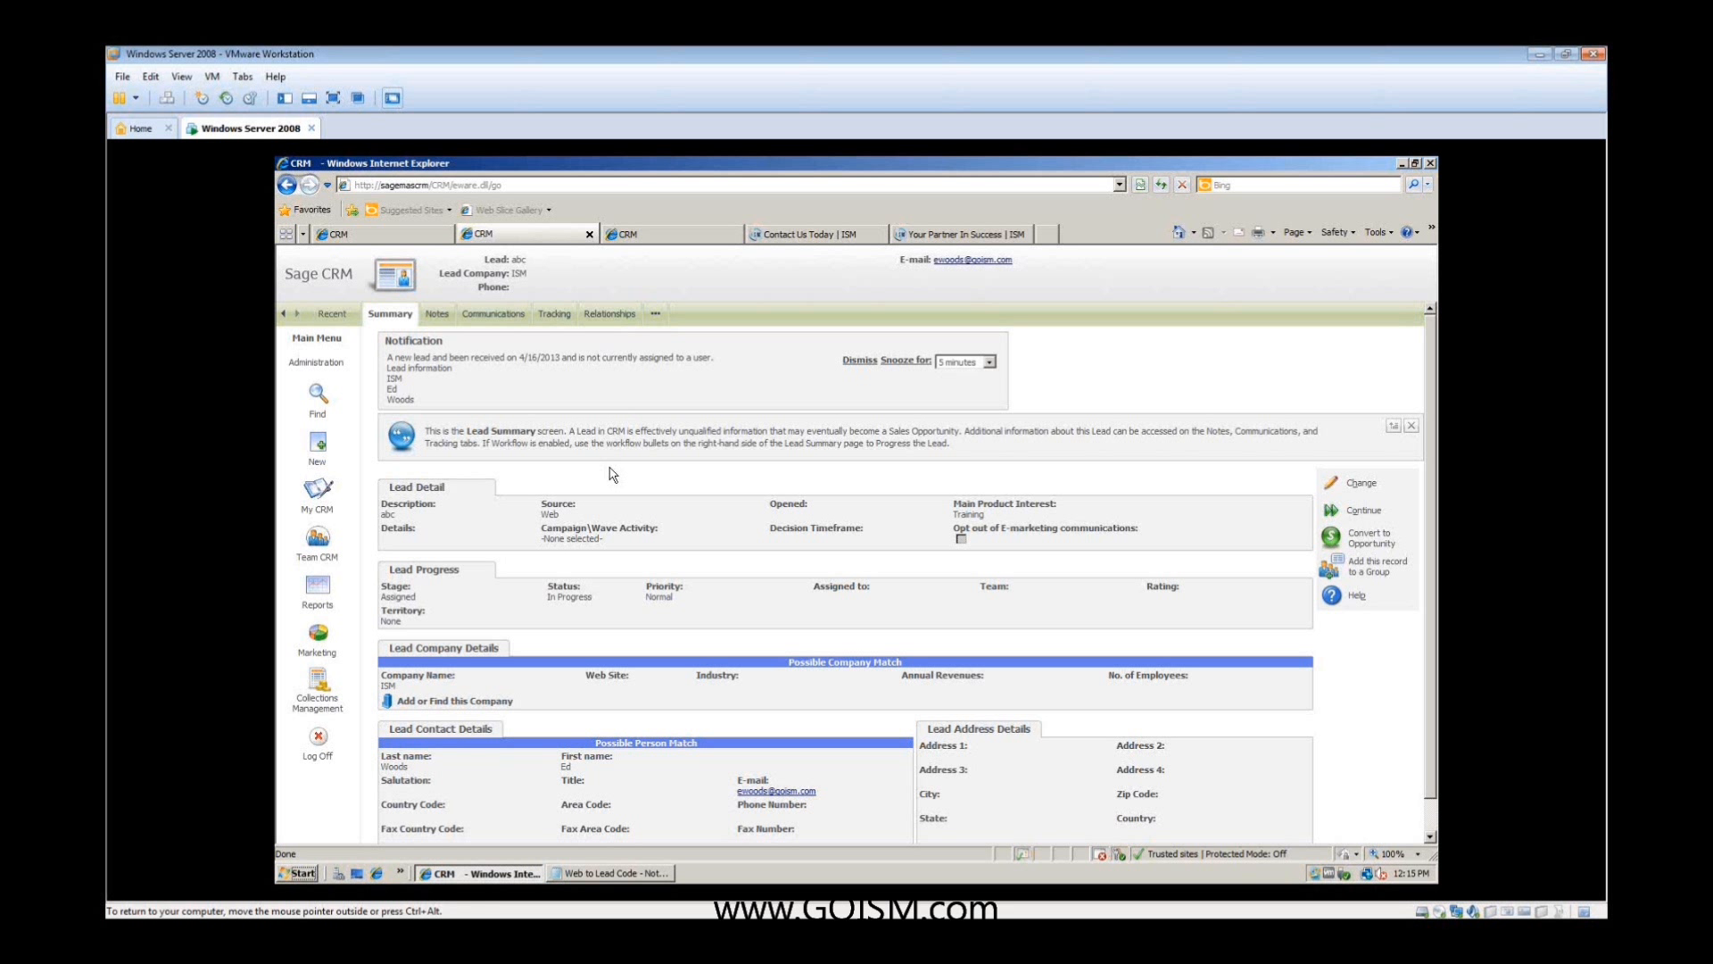
{"action": "left_click", "coordinate": [434, 322]}
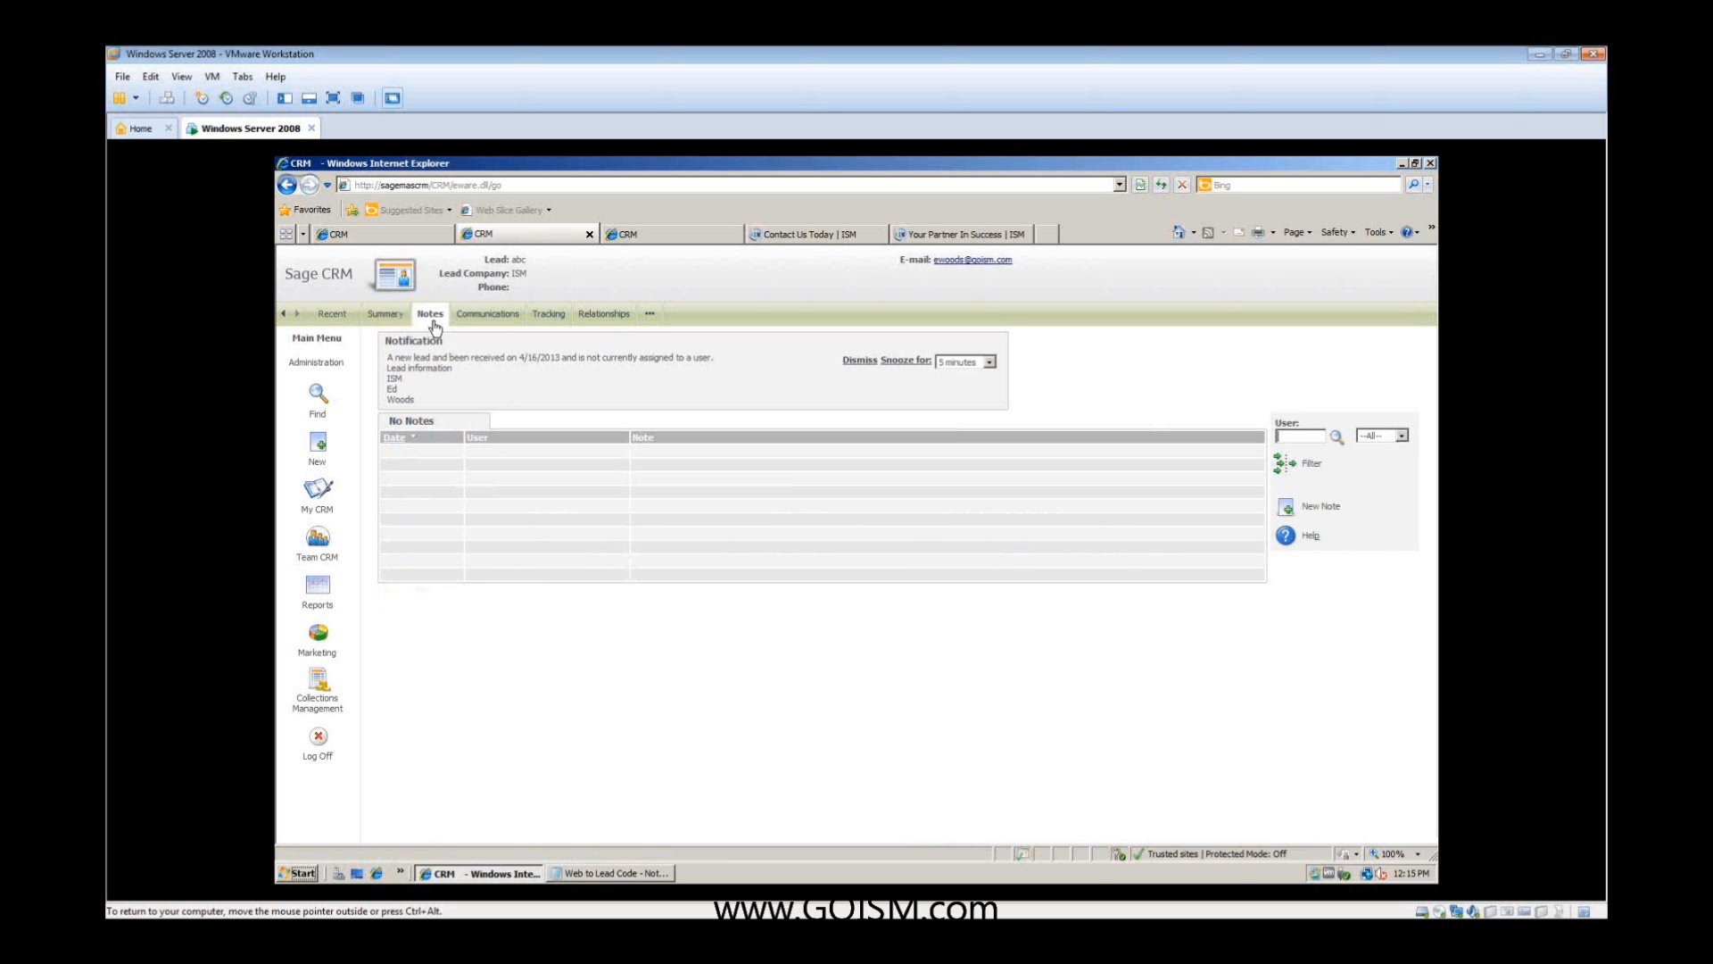
{"action": "left_click", "coordinate": [415, 323]}
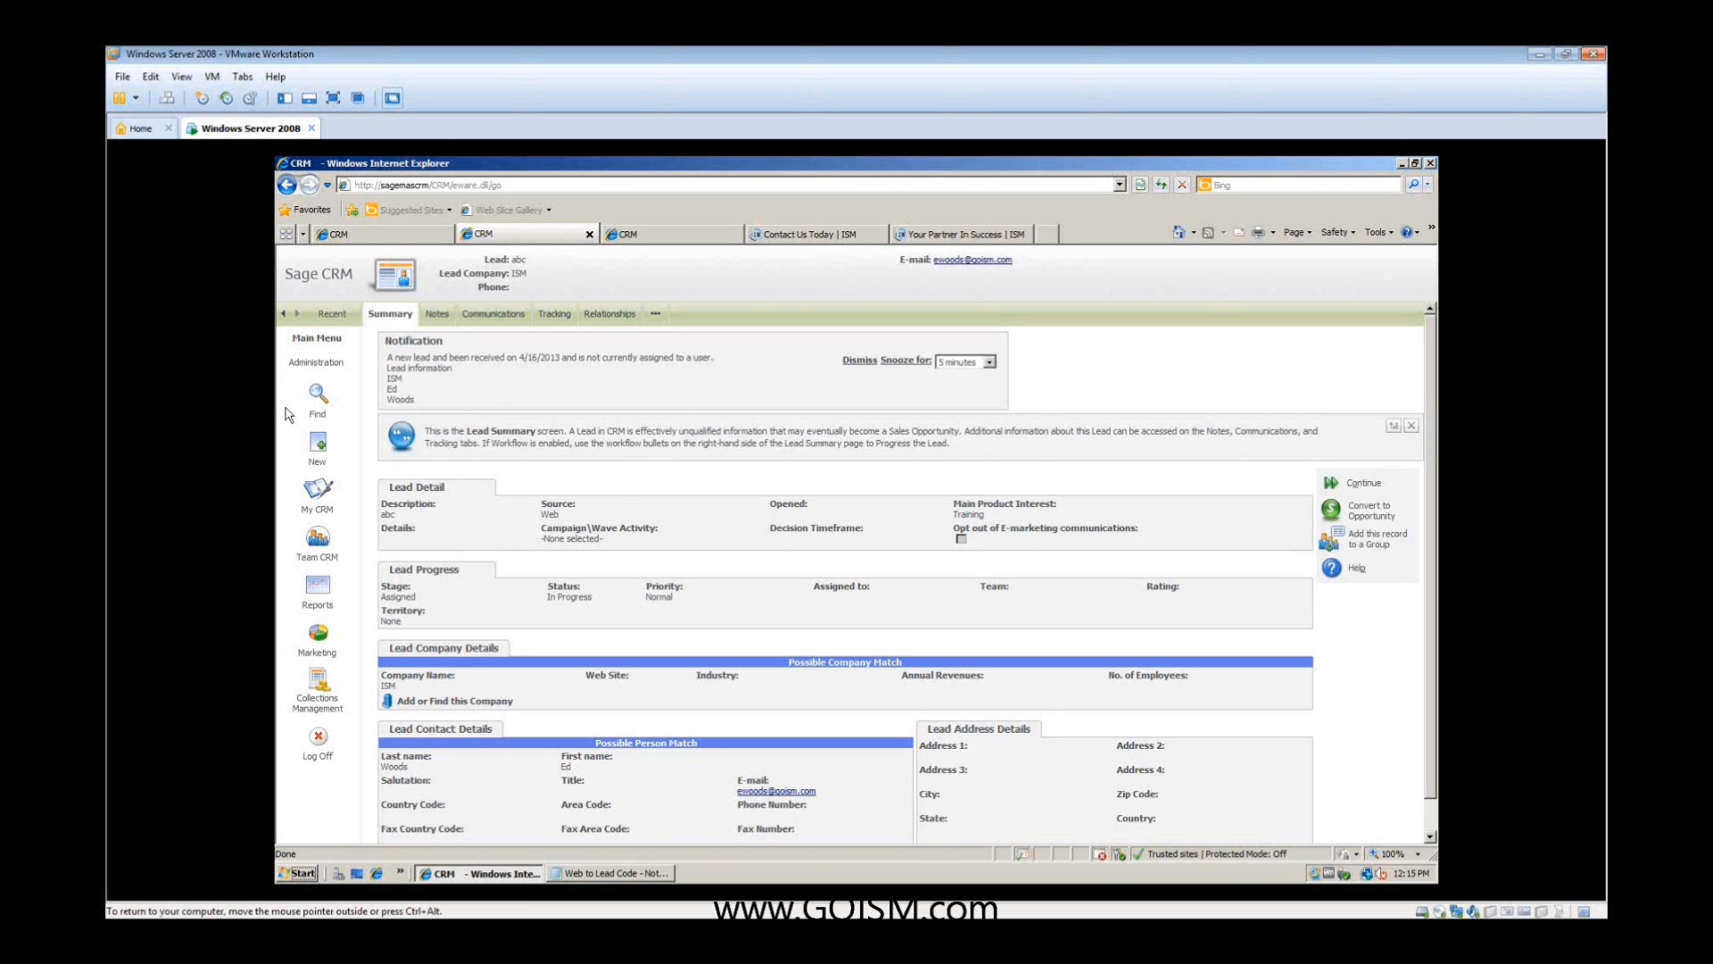
- Find all companies without search criteria and open the A To Z Carpet Supply record
{"action": "left_click", "coordinate": [327, 346]}
{"action": "mouse_move", "coordinate": [325, 400]}
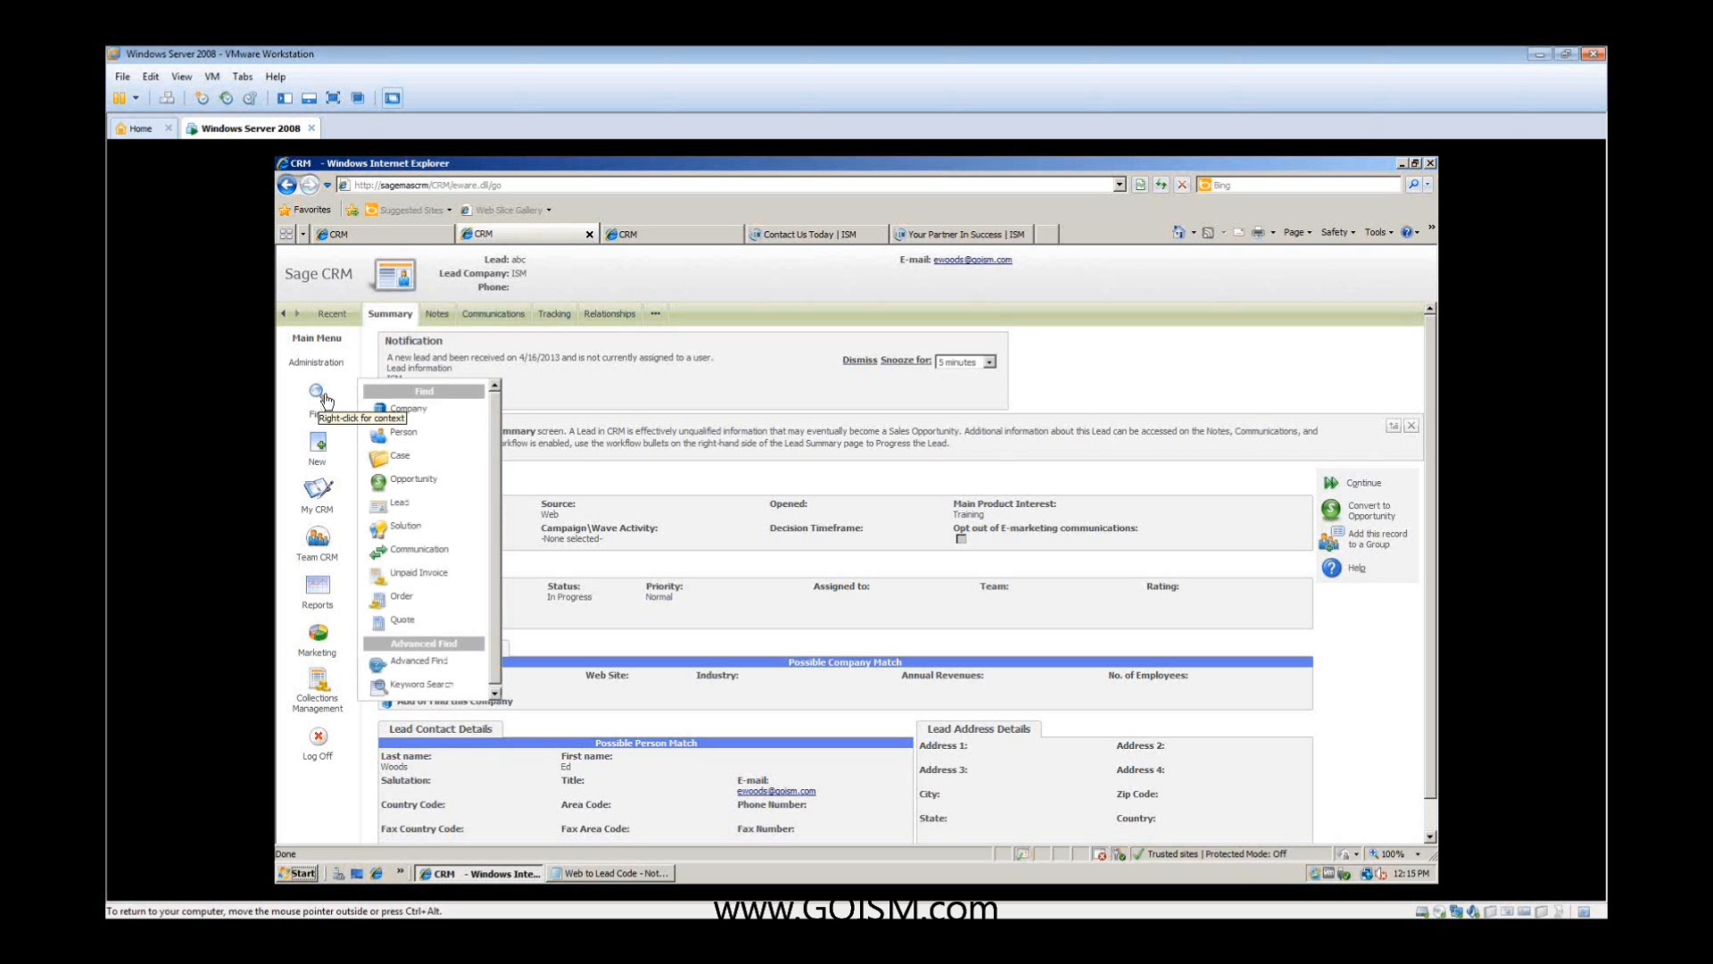
{"action": "left_click", "coordinate": [399, 409]}
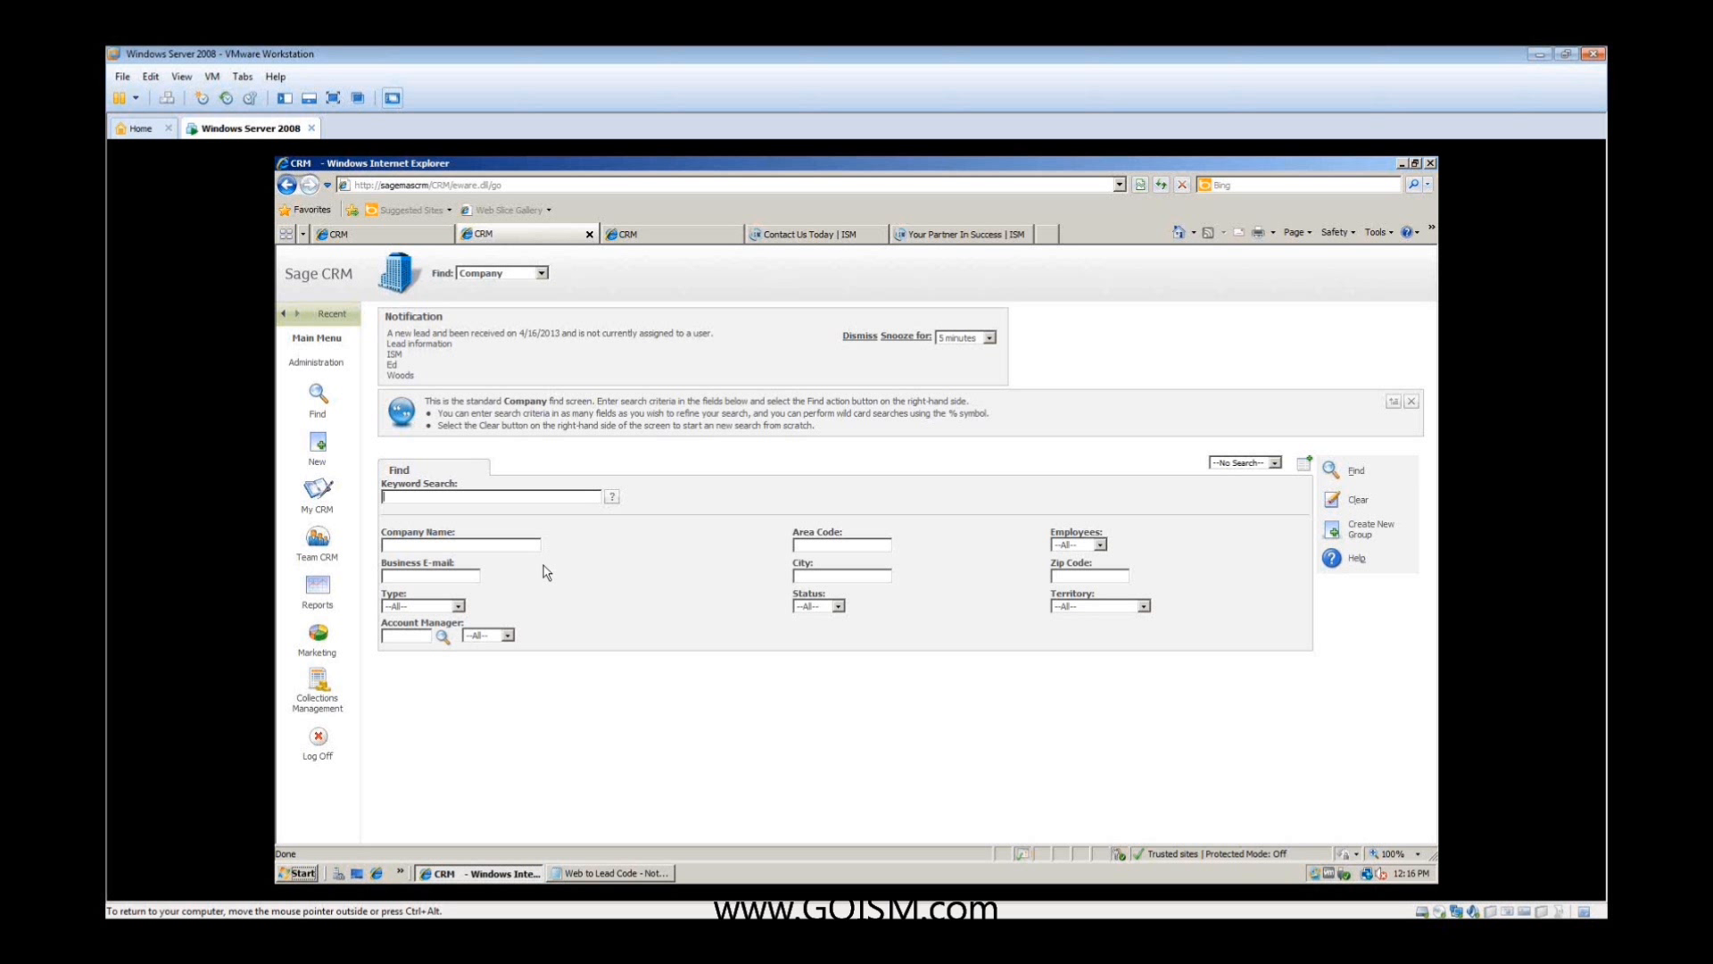
{"action": "left_click", "coordinate": [1330, 471]}
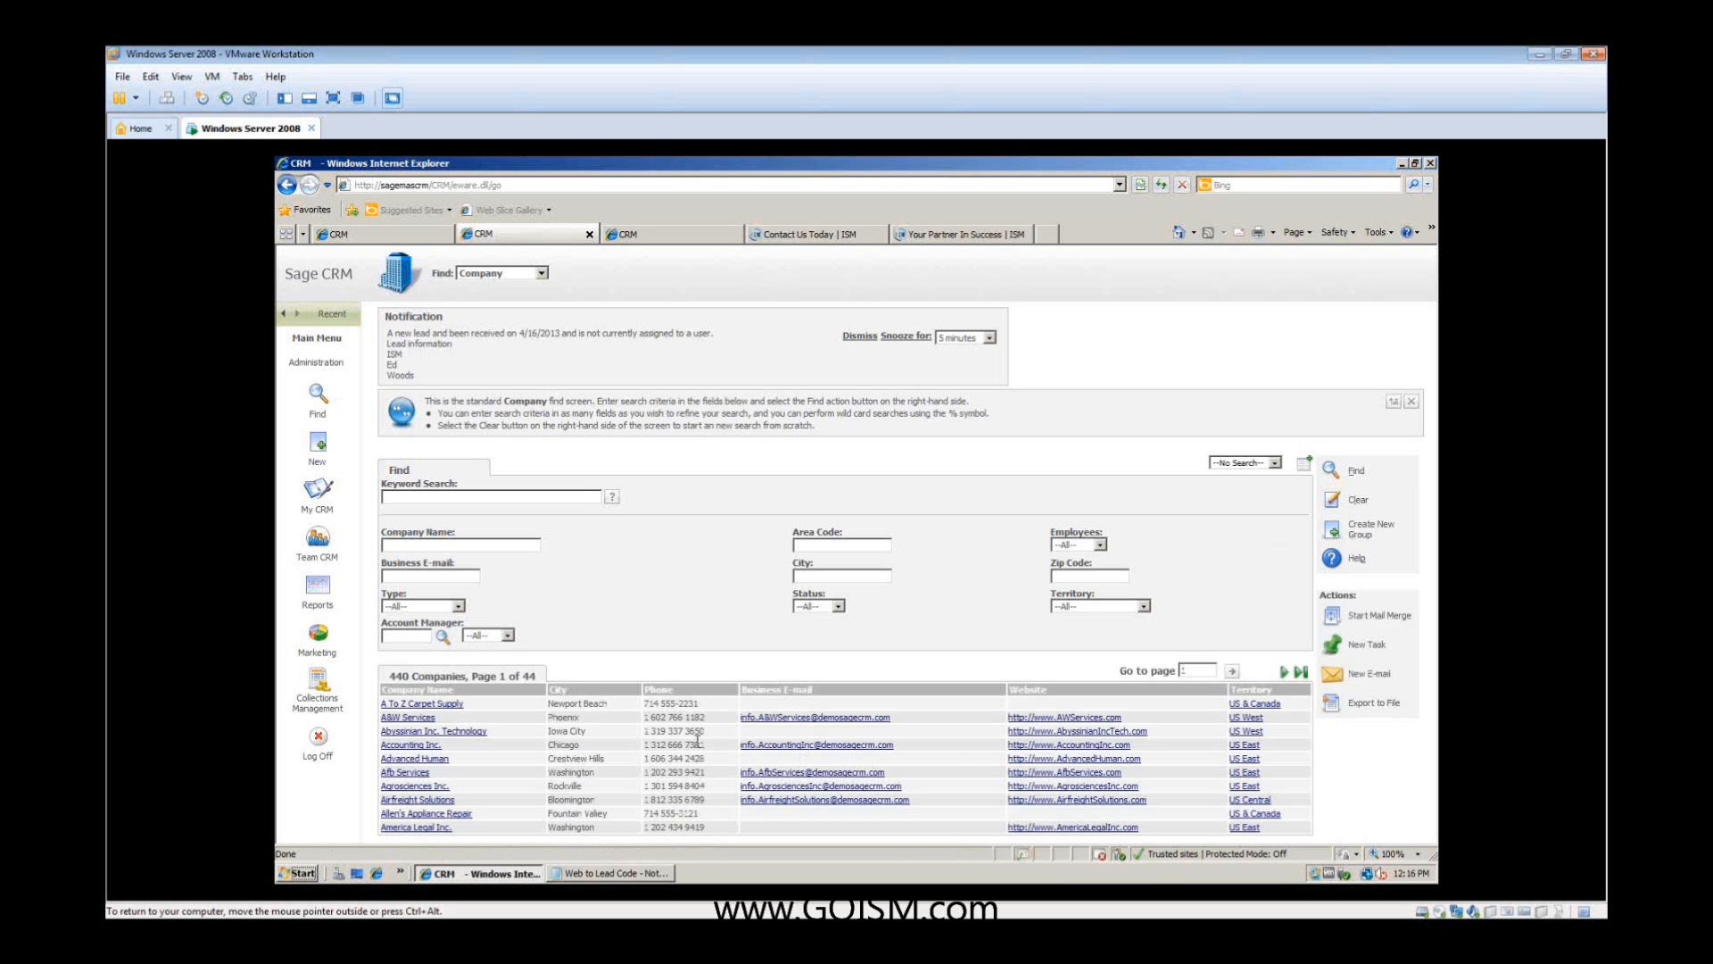
{"action": "left_click", "coordinate": [442, 705]}
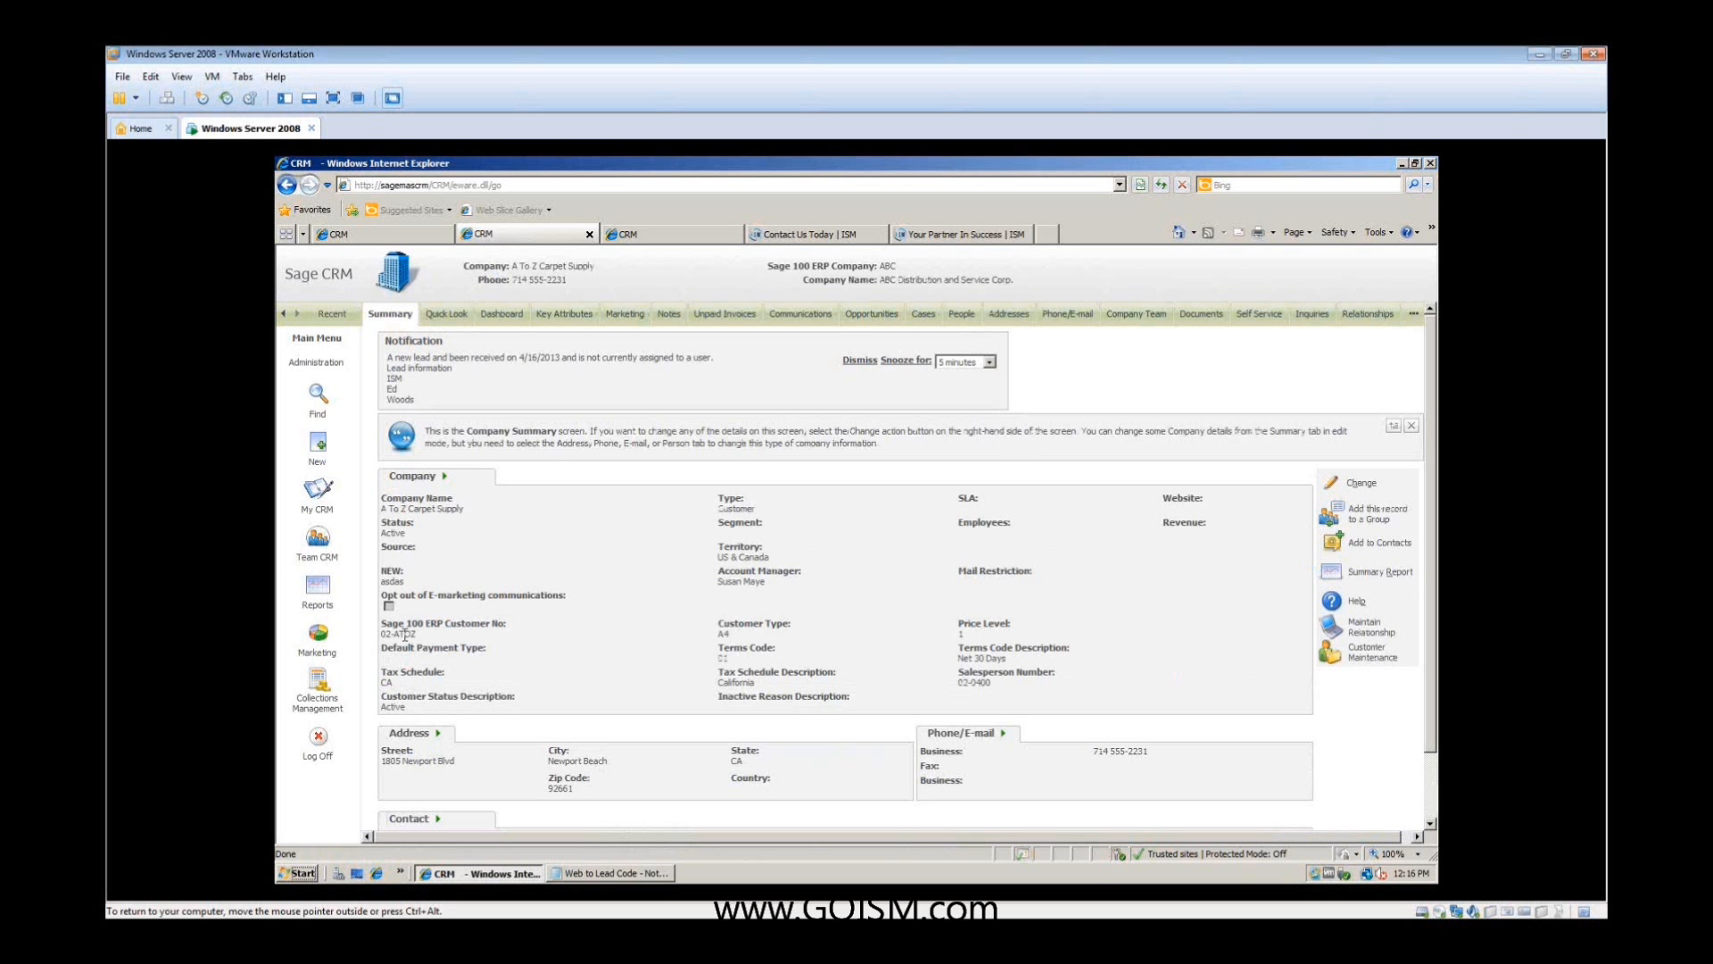
- Examine the company's Sage 100 ERP customer, terms and tax fields and its linked ERP company code
{"action": "left_click_drag", "start_coordinate": [382, 622], "coordinate": [624, 681]}
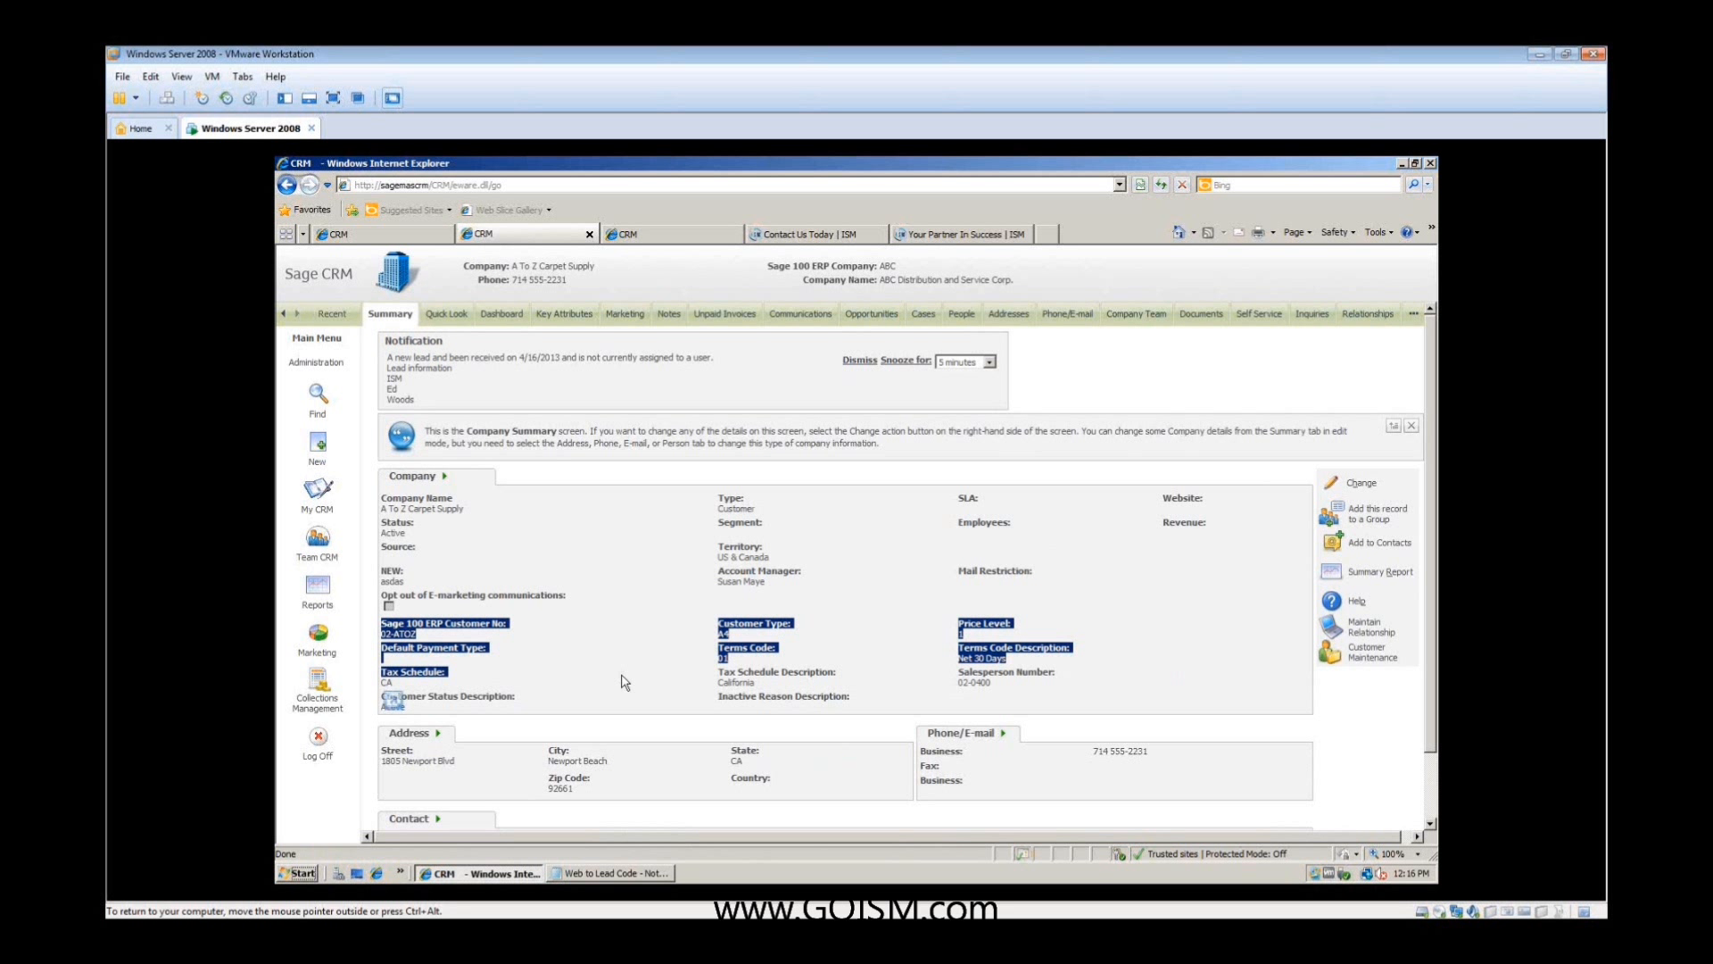
{"action": "left_click", "coordinate": [625, 682]}
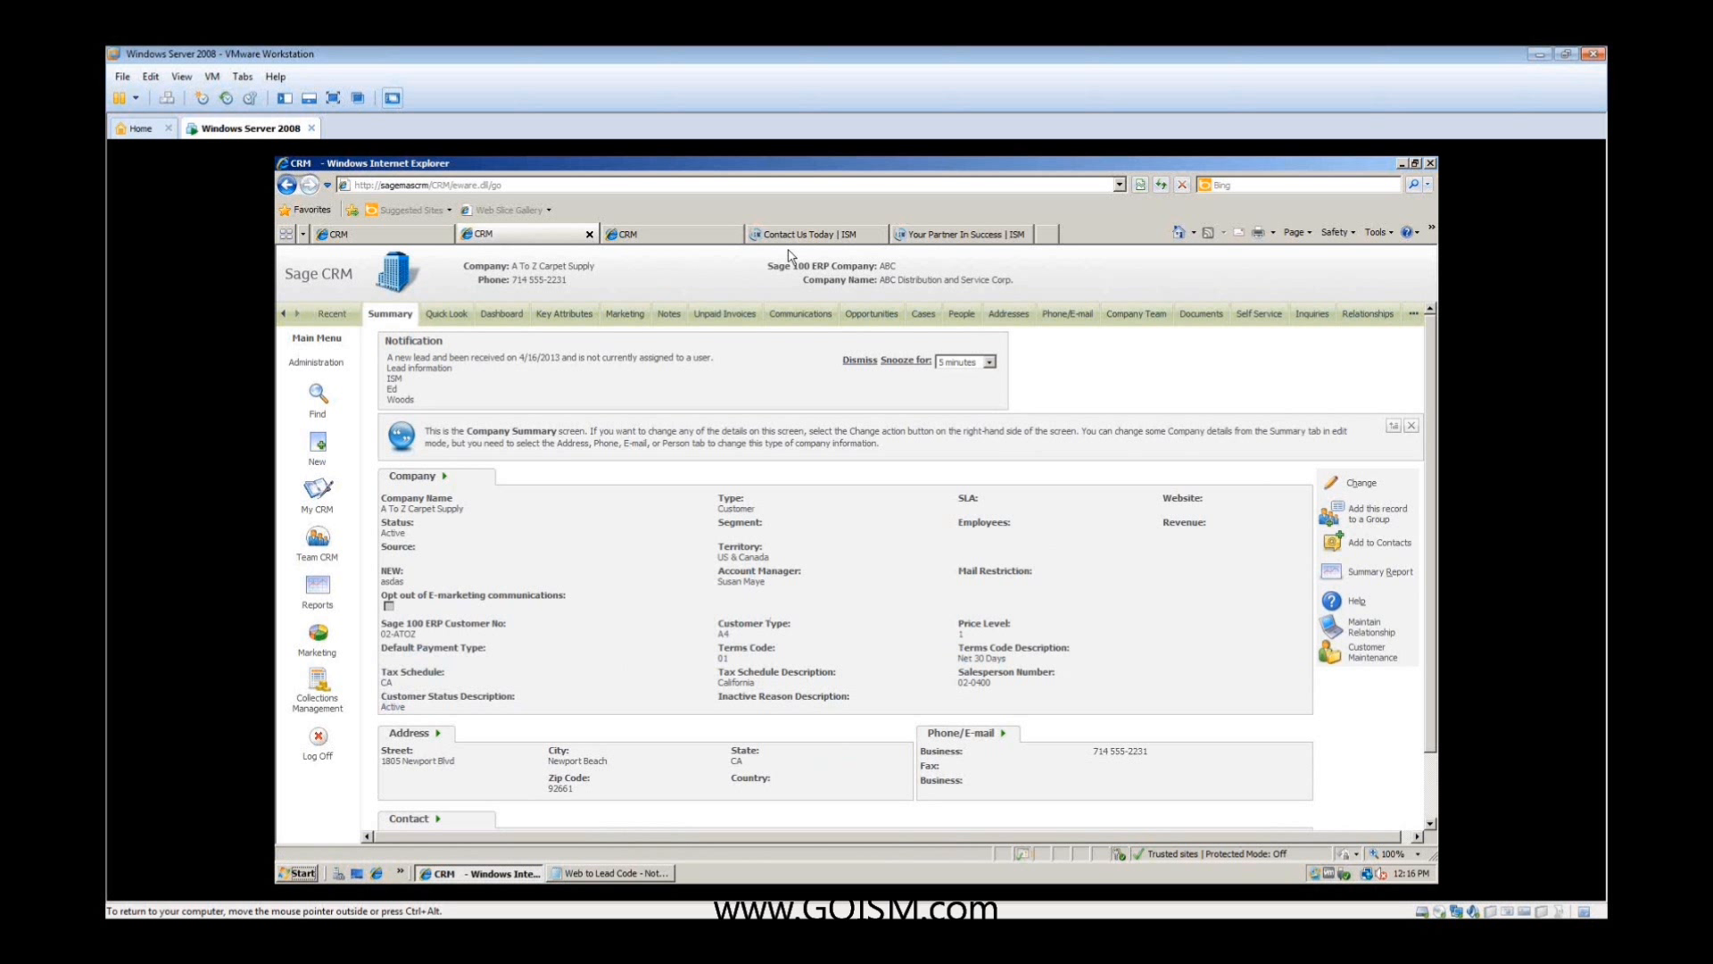
{"action": "left_click_drag", "start_coordinate": [903, 267], "coordinate": [882, 273]}
{"action": "left_click", "coordinate": [929, 290]}
- Open the company's Customer Maintenance record and look through its history, invoices, sales orders and transactions
{"action": "left_click", "coordinate": [1332, 657]}
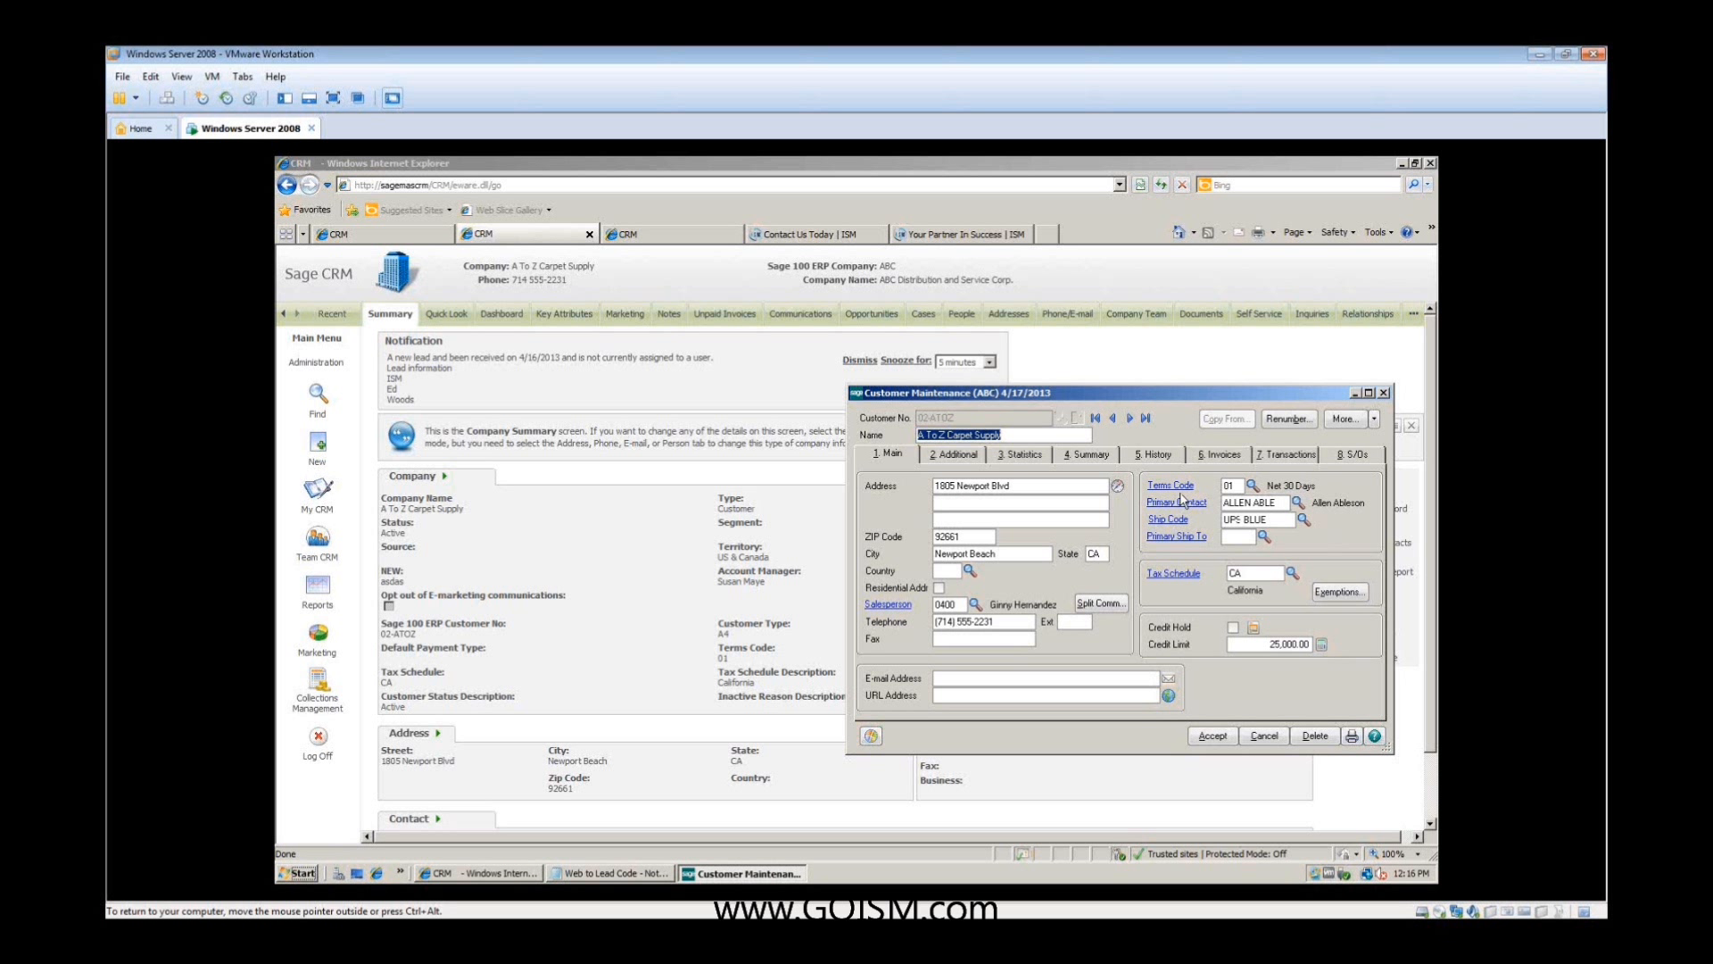
{"action": "left_click", "coordinate": [1160, 455]}
{"action": "left_click", "coordinate": [1218, 454]}
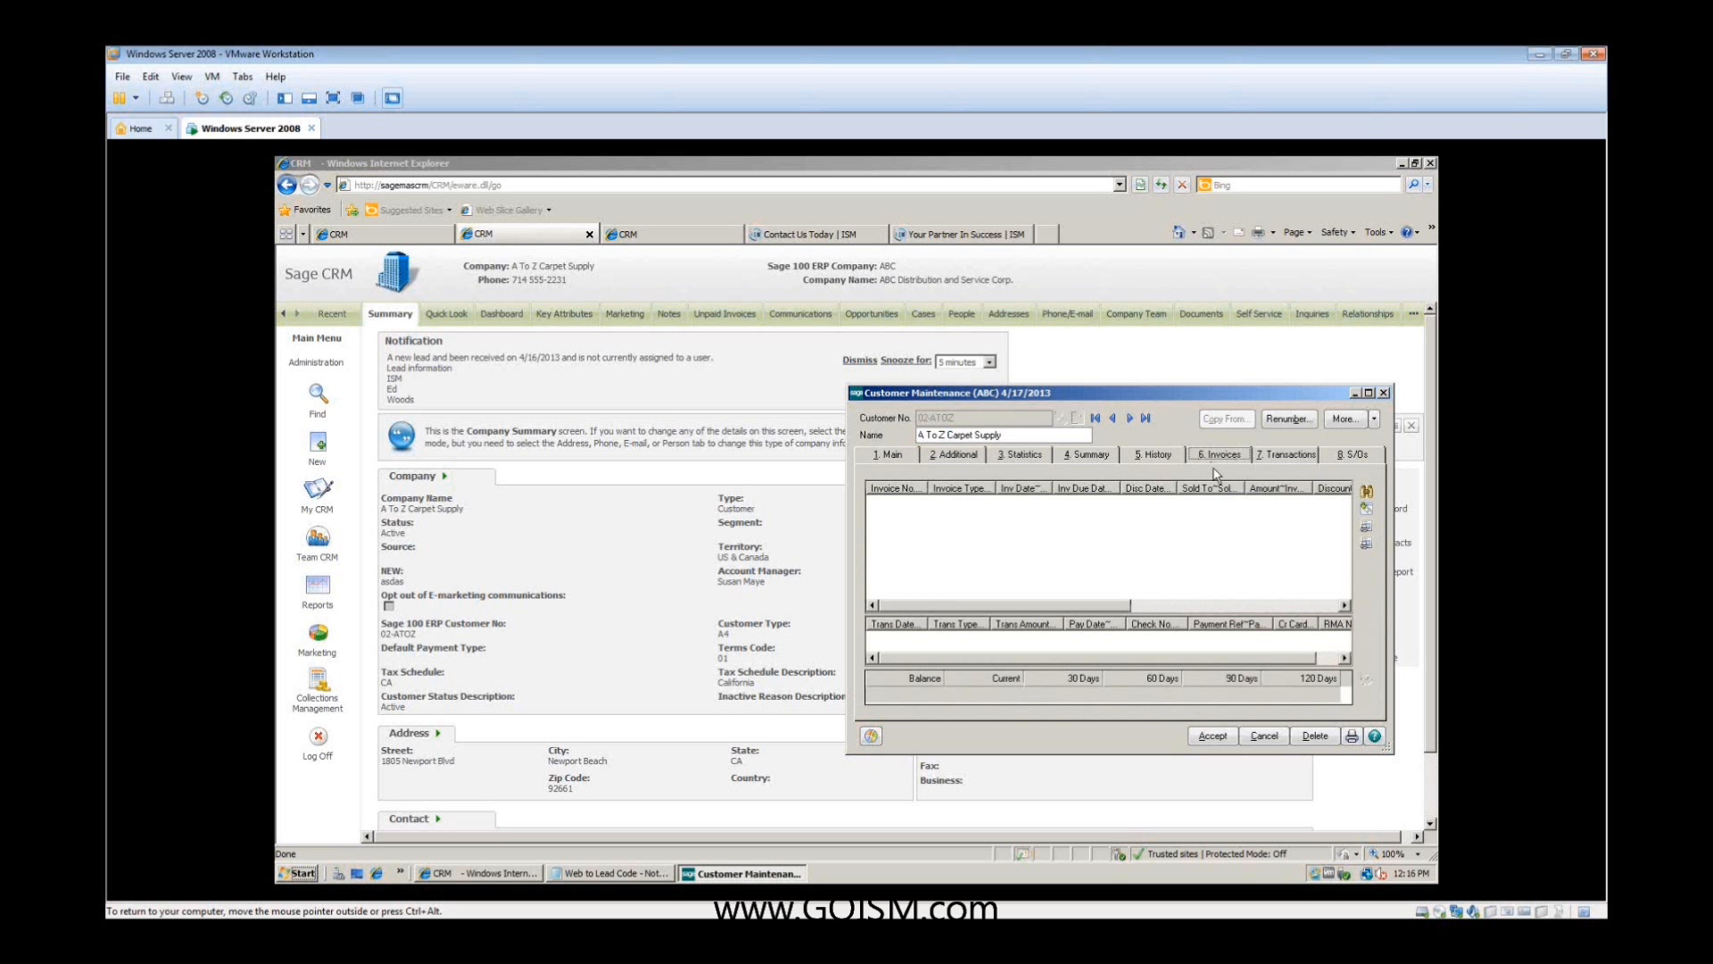
{"action": "left_click", "coordinate": [1340, 457]}
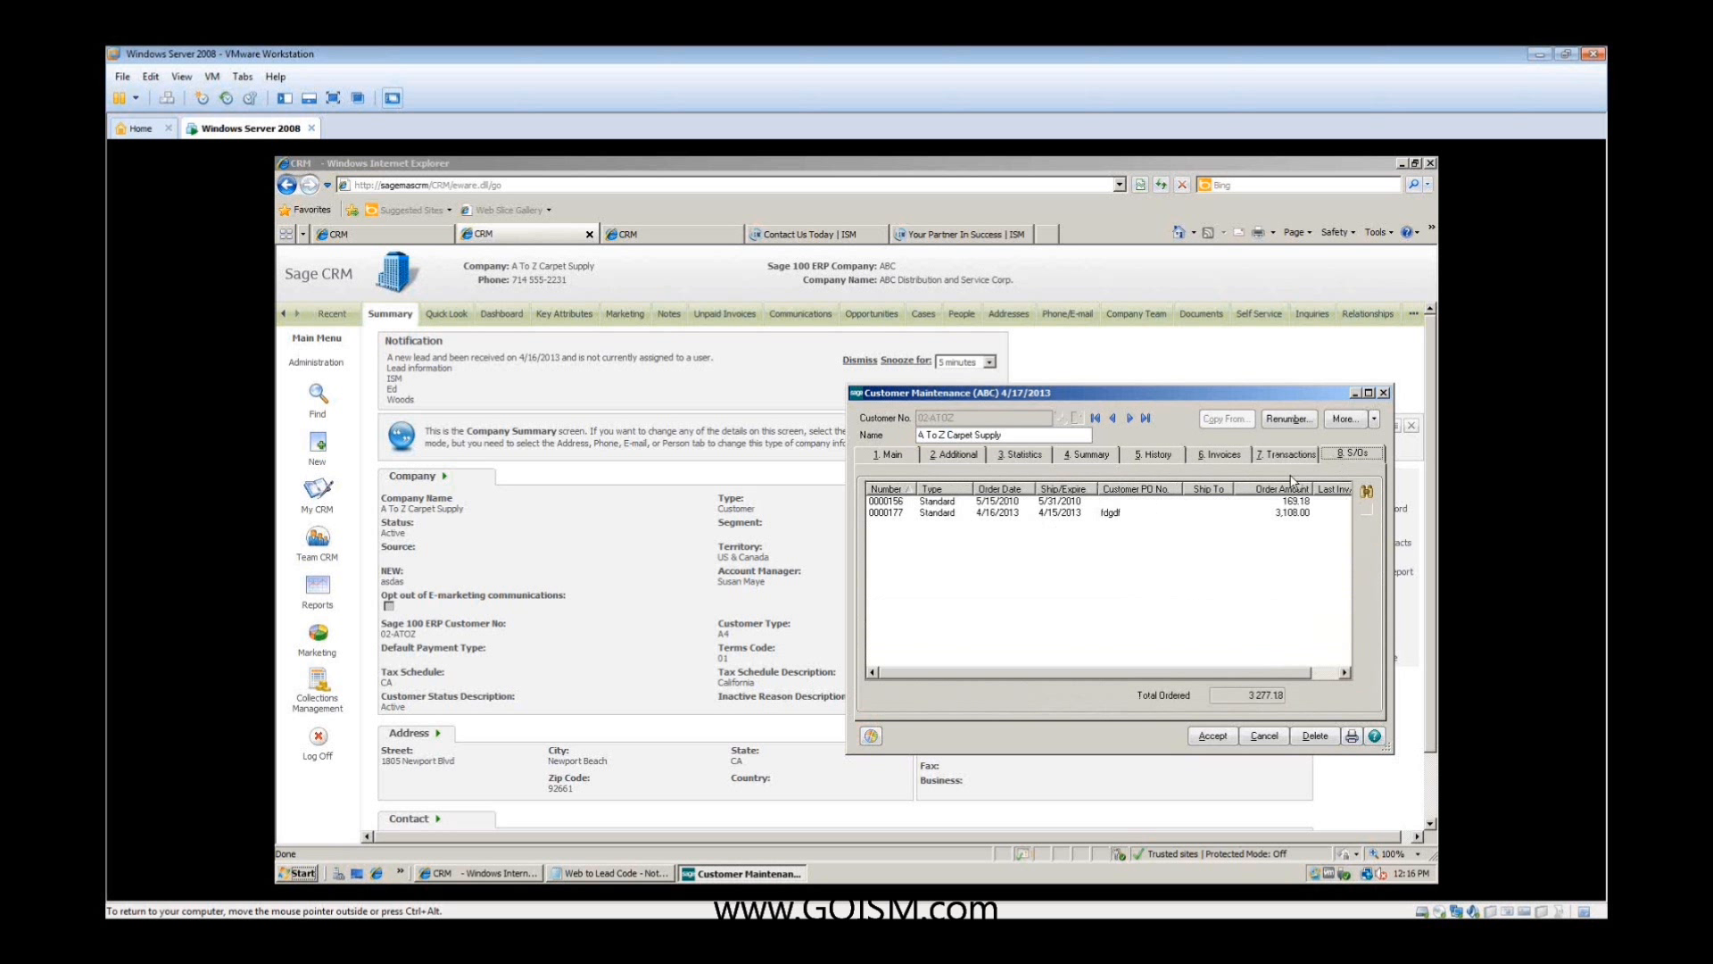
{"action": "left_click", "coordinate": [1284, 454]}
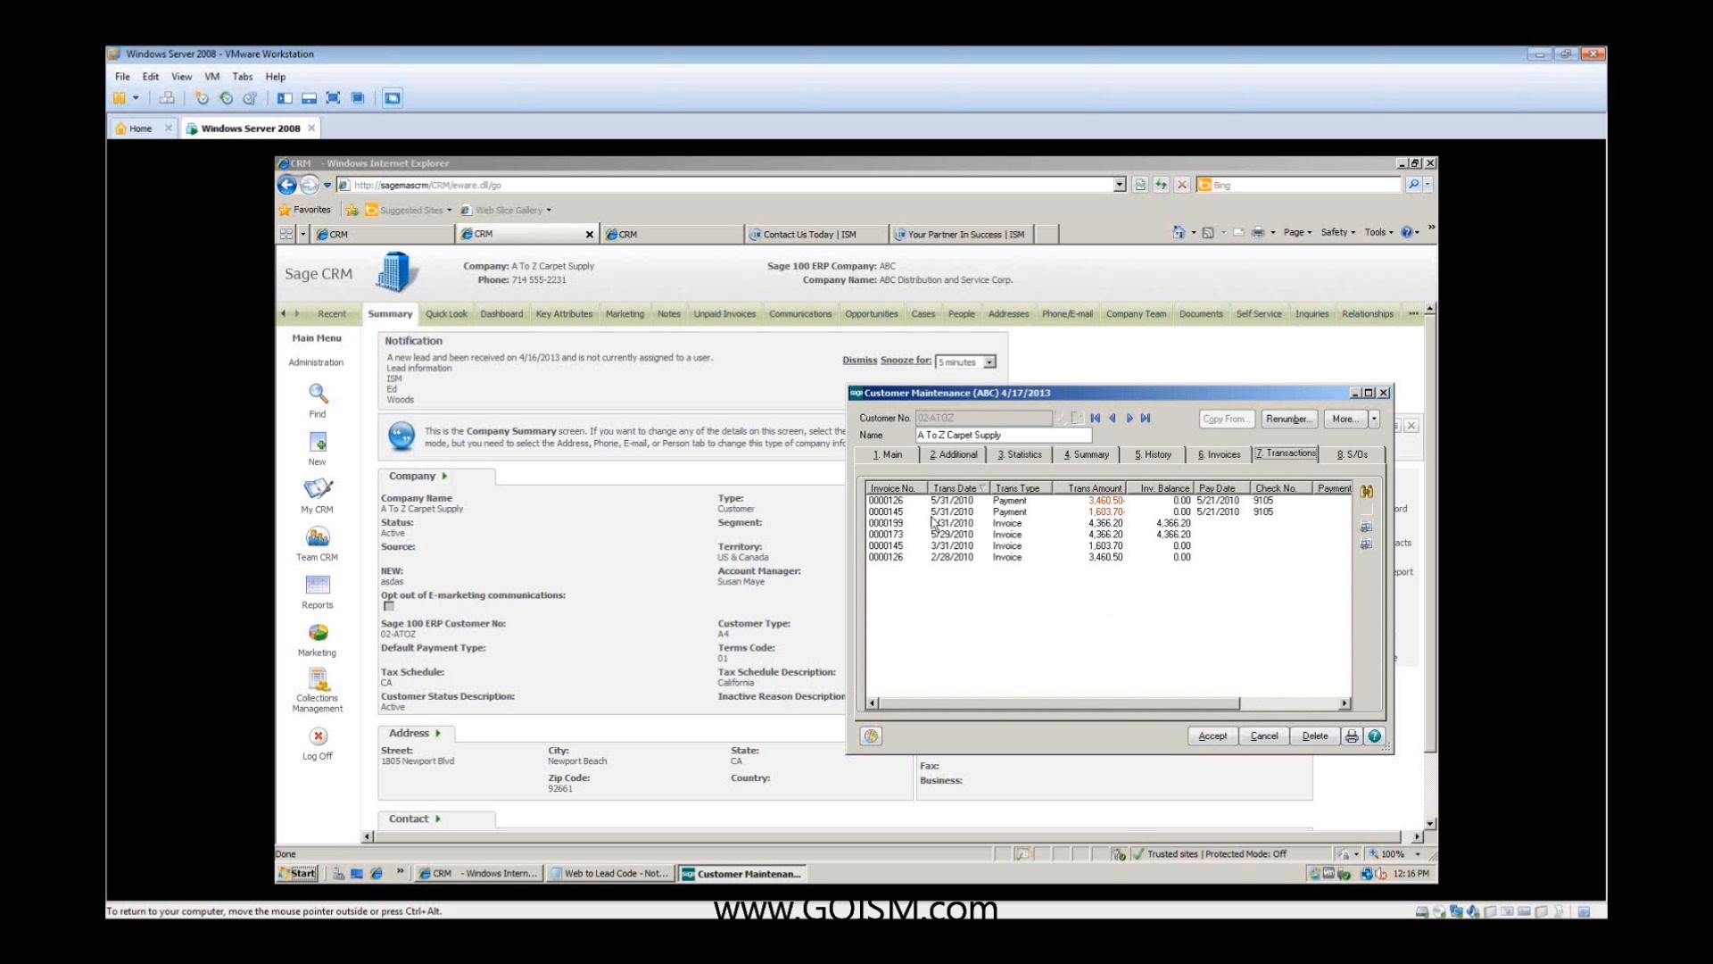
- Append a suite number to the customer's street address in Customer Maintenance, accept it and close the record
{"action": "left_click", "coordinate": [884, 456]}
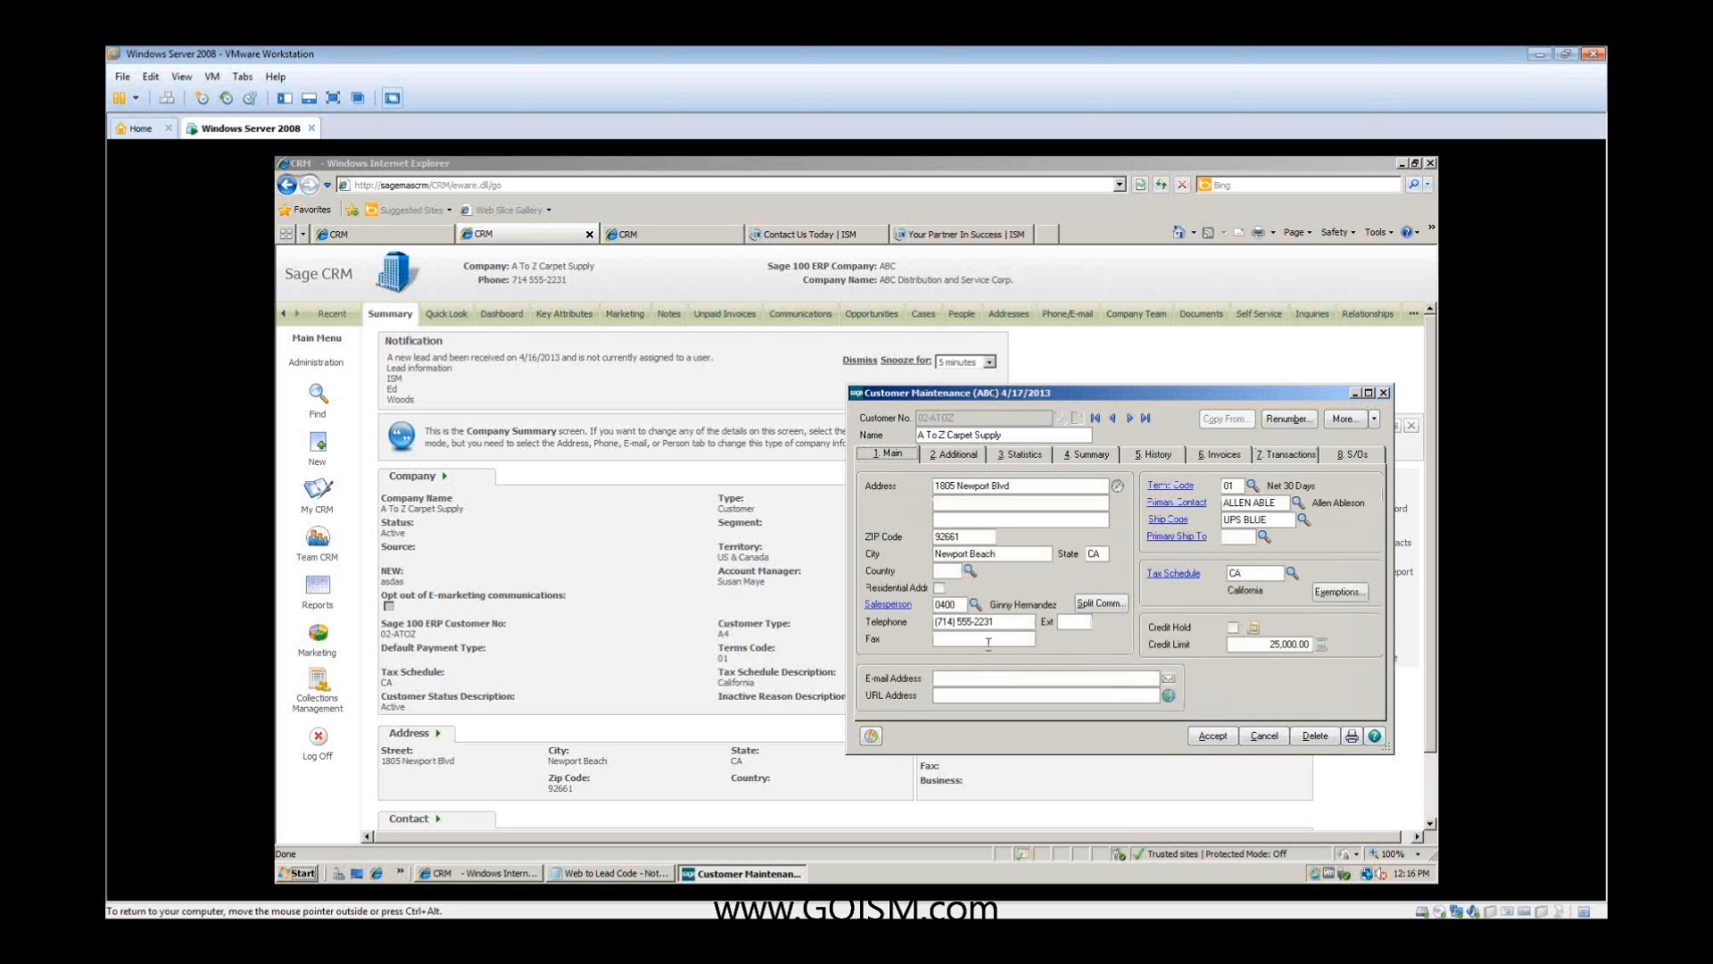
{"action": "left_click", "coordinate": [1040, 488]}
{"action": "type", "text": "."}
{"action": "key", "text": "BackSpace"}
{"action": "left_click", "coordinate": [1213, 737]}
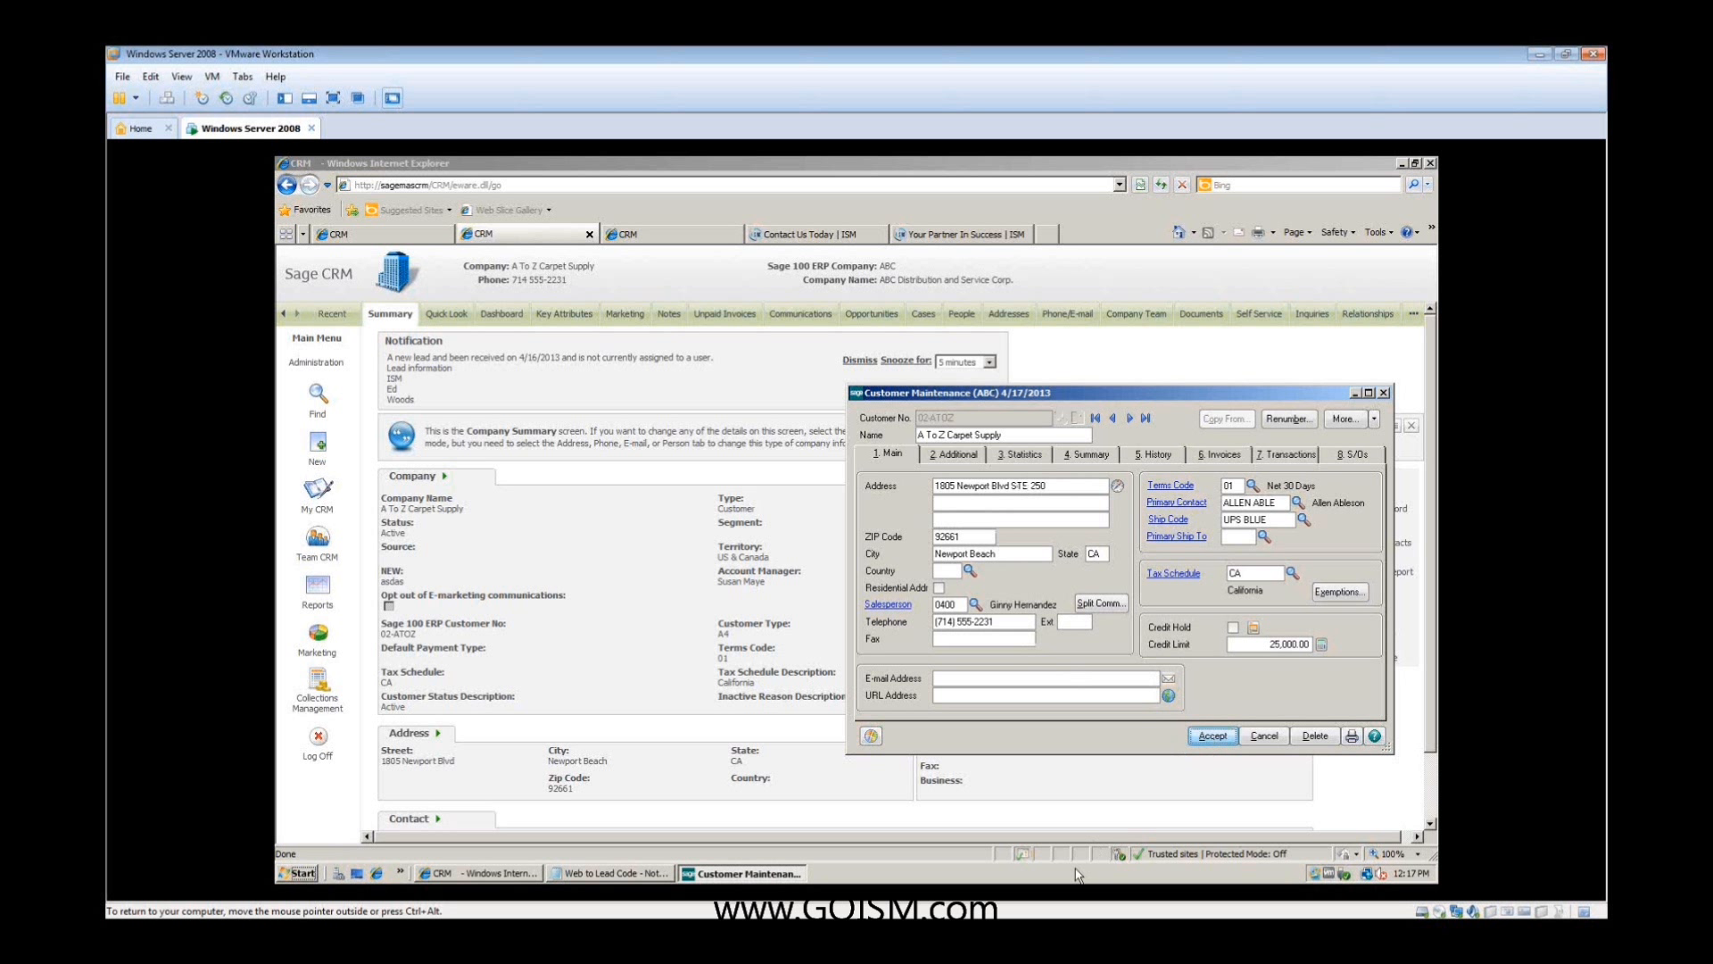
{"action": "left_click", "coordinate": [1386, 393]}
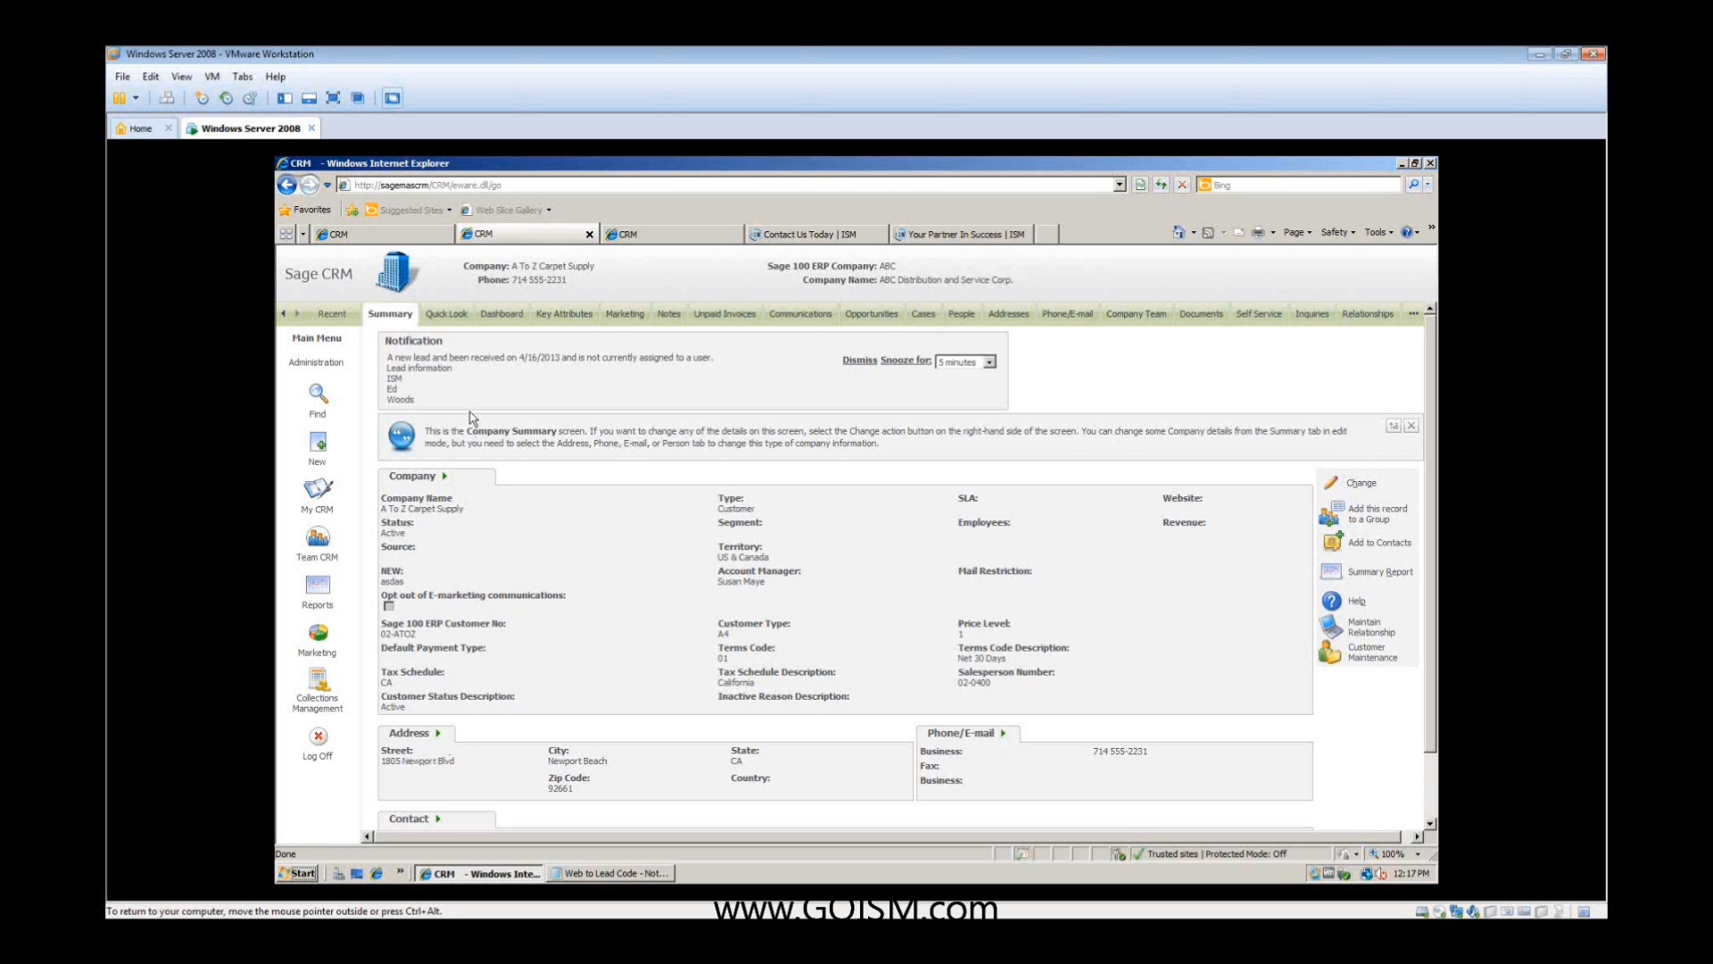
- Reload the CRM company summary and check the street address for the added suite number
{"action": "left_click", "coordinate": [440, 319]}
{"action": "left_click", "coordinate": [395, 316]}
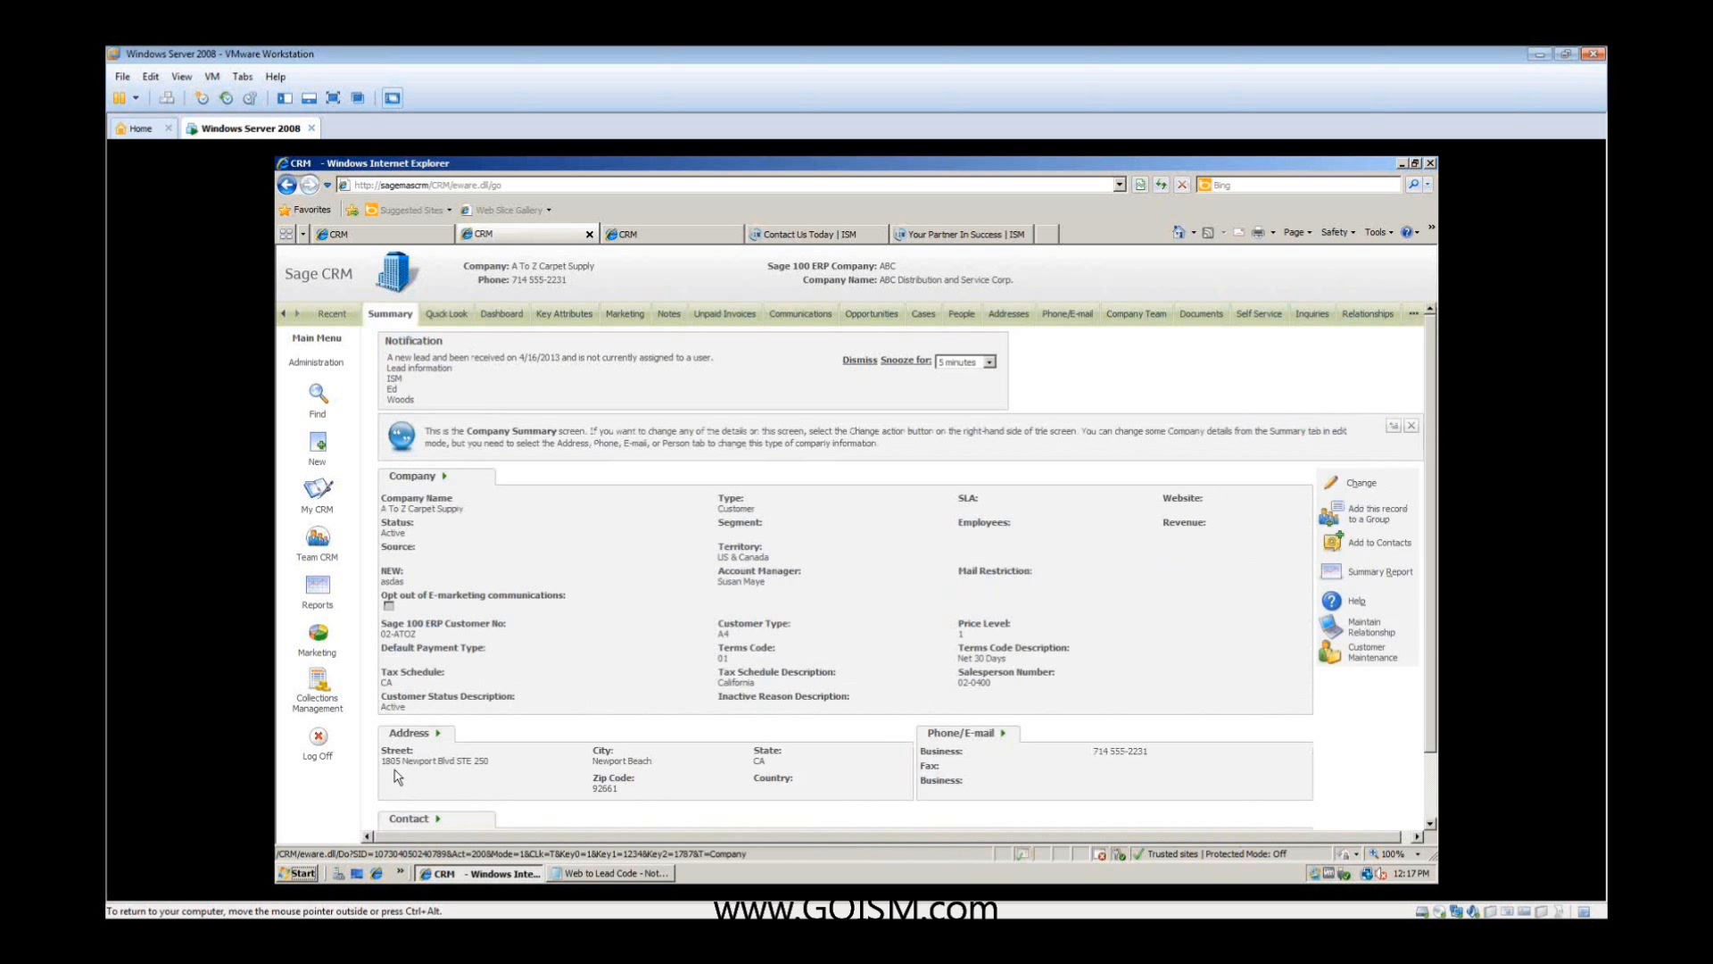
{"action": "left_click_drag", "start_coordinate": [494, 761], "coordinate": [391, 764]}
- Remove the suite number from Address 1 of the company's CRM address and save it
{"action": "left_click", "coordinate": [436, 735]}
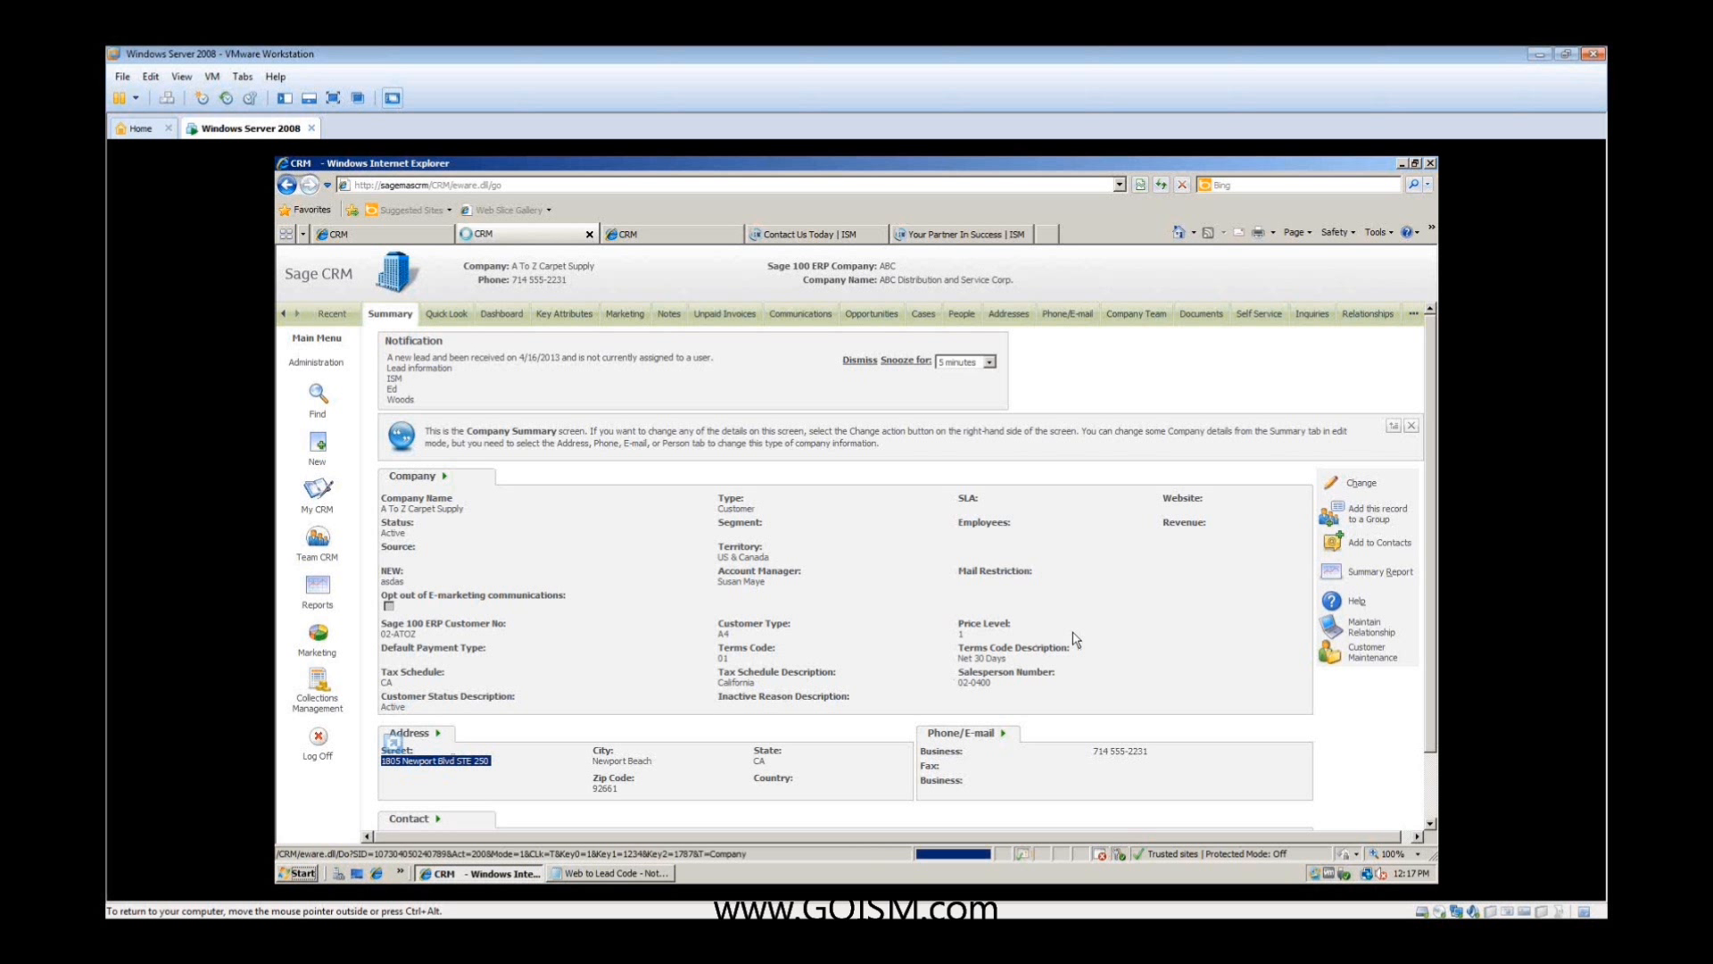
{"action": "left_click", "coordinate": [441, 454]}
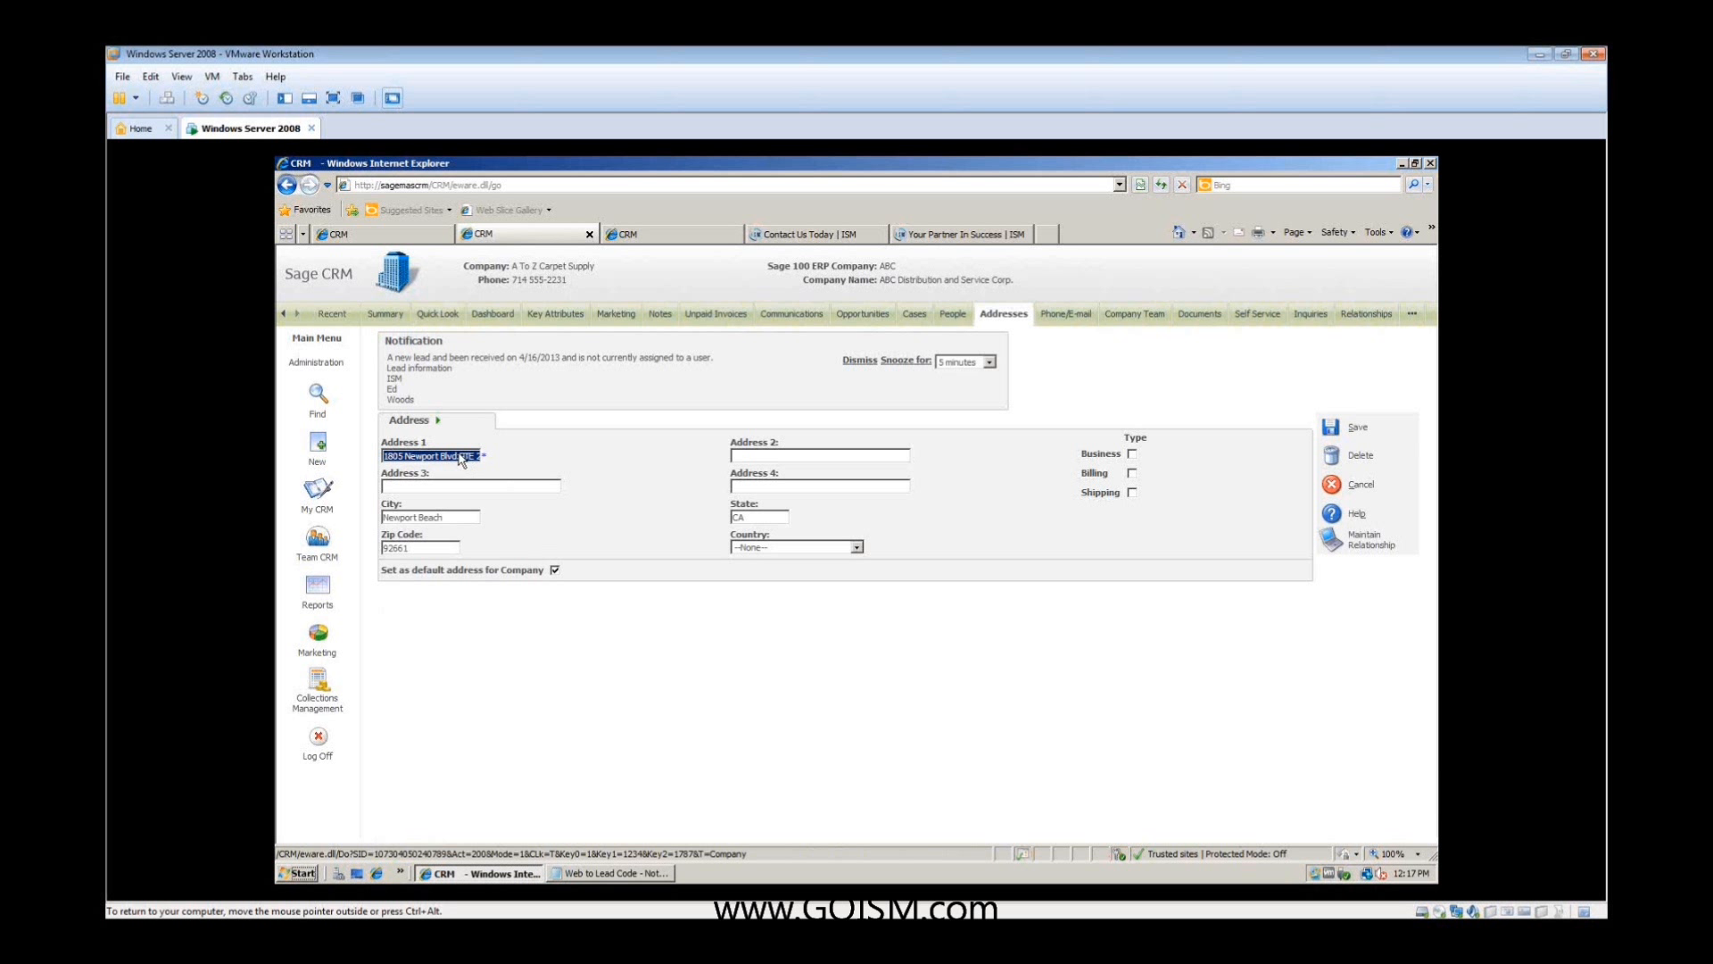
{"action": "left_click", "coordinate": [460, 457]}
{"action": "left_click_drag", "start_coordinate": [461, 456], "coordinate": [522, 467]}
{"action": "key", "text": "Delete"}
{"action": "left_click", "coordinate": [1336, 435]}
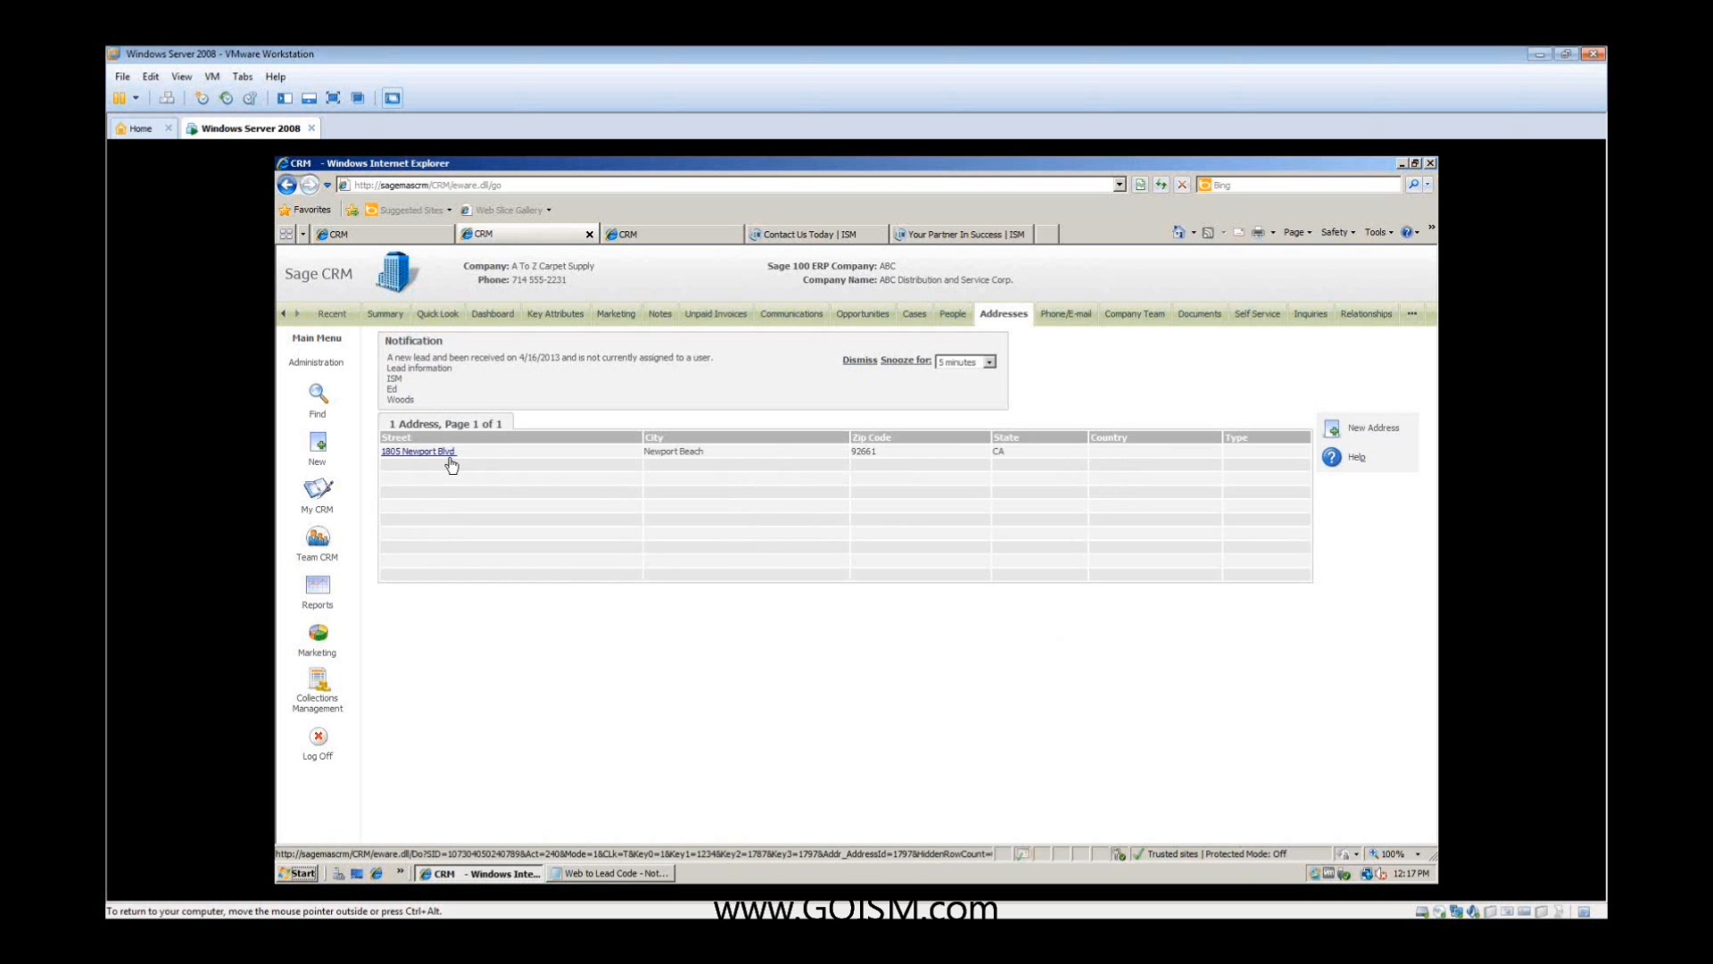
- Compare the street address in the company summary with the Customer Maintenance record, then close that record
{"action": "left_click", "coordinate": [386, 316]}
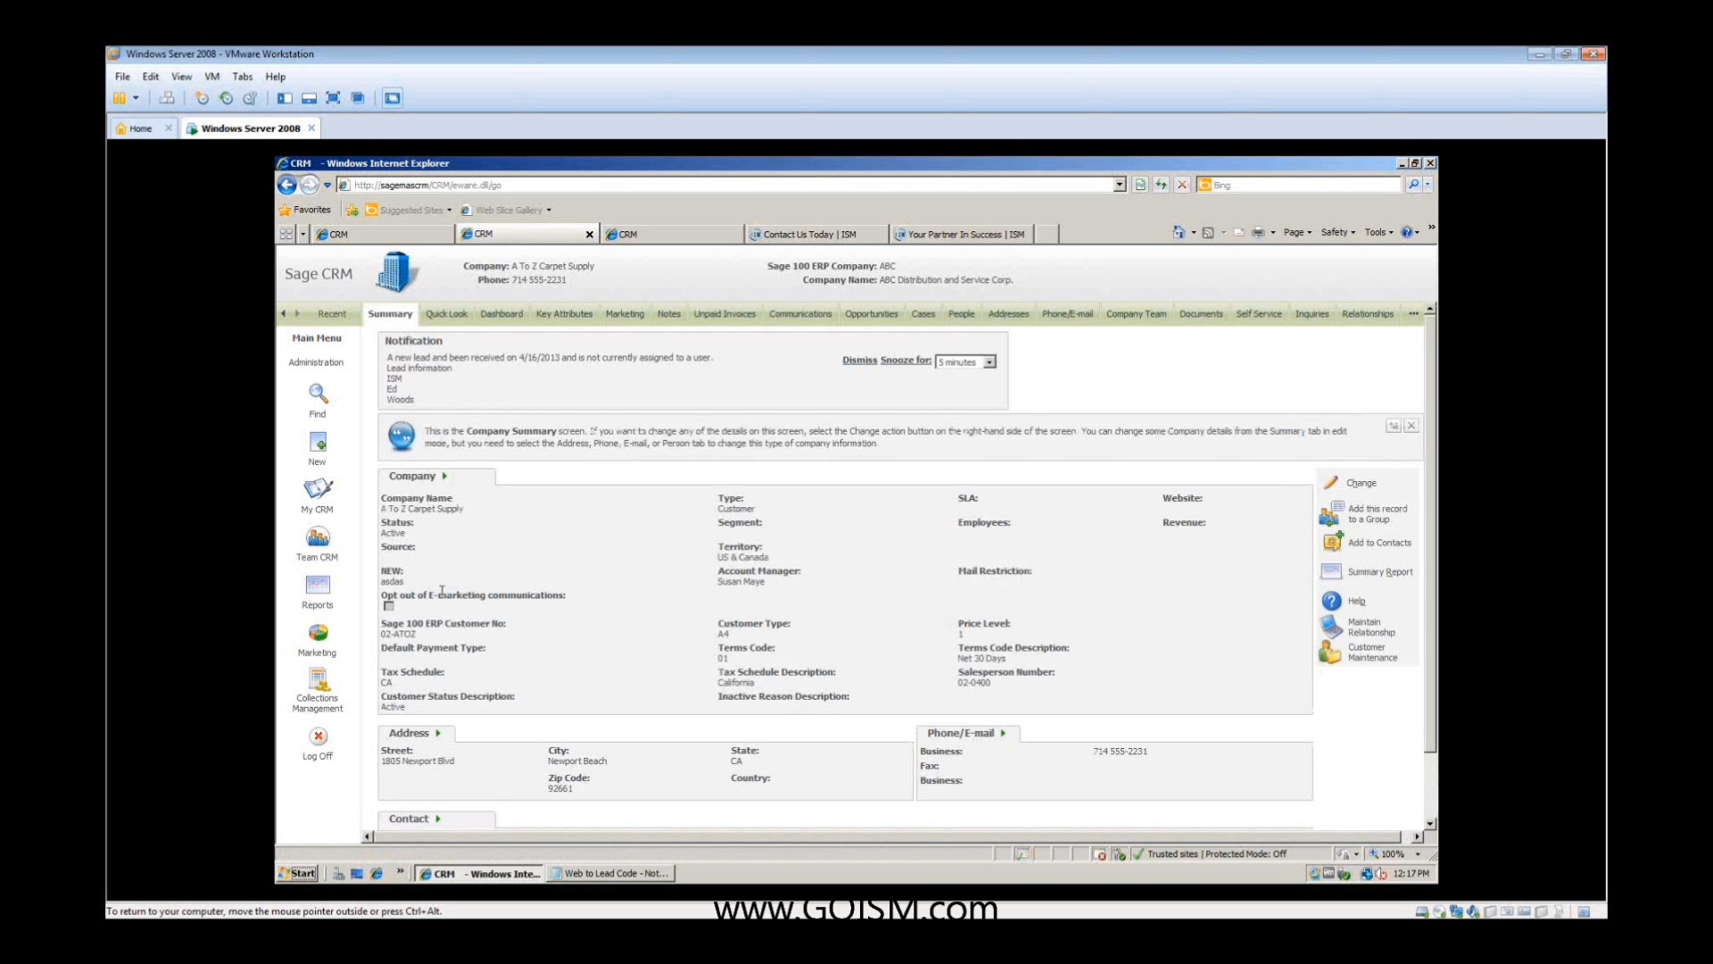
{"action": "left_click", "coordinate": [1332, 652]}
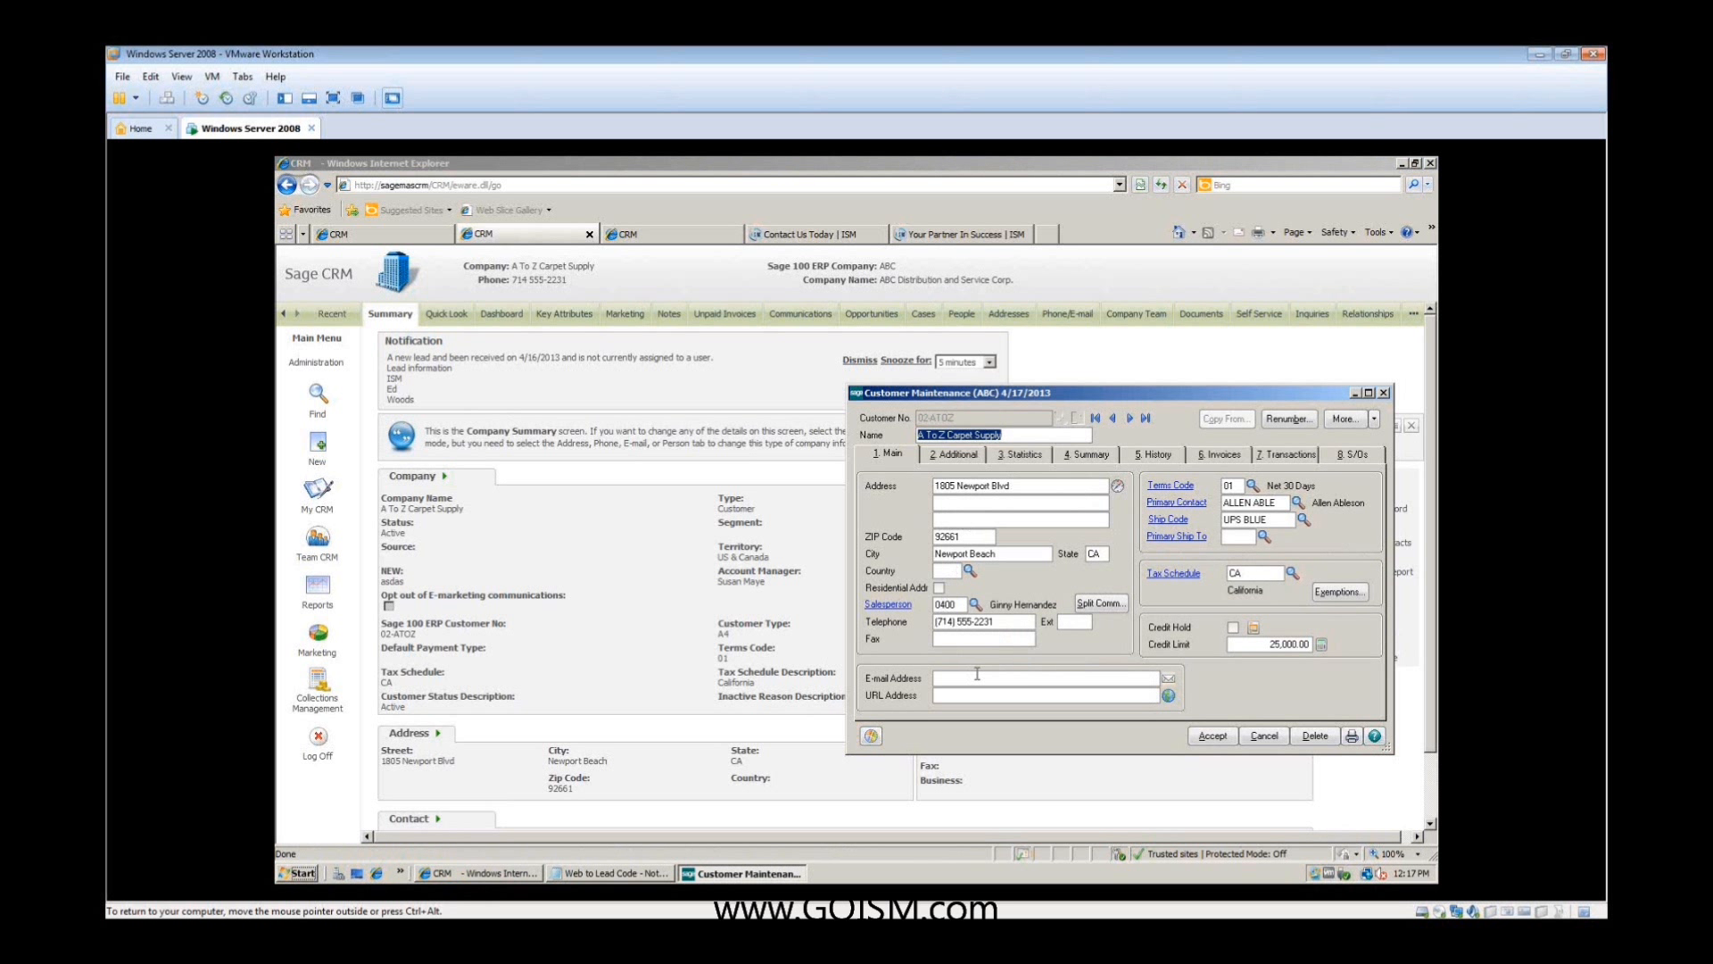
{"action": "left_click", "coordinate": [1225, 741]}
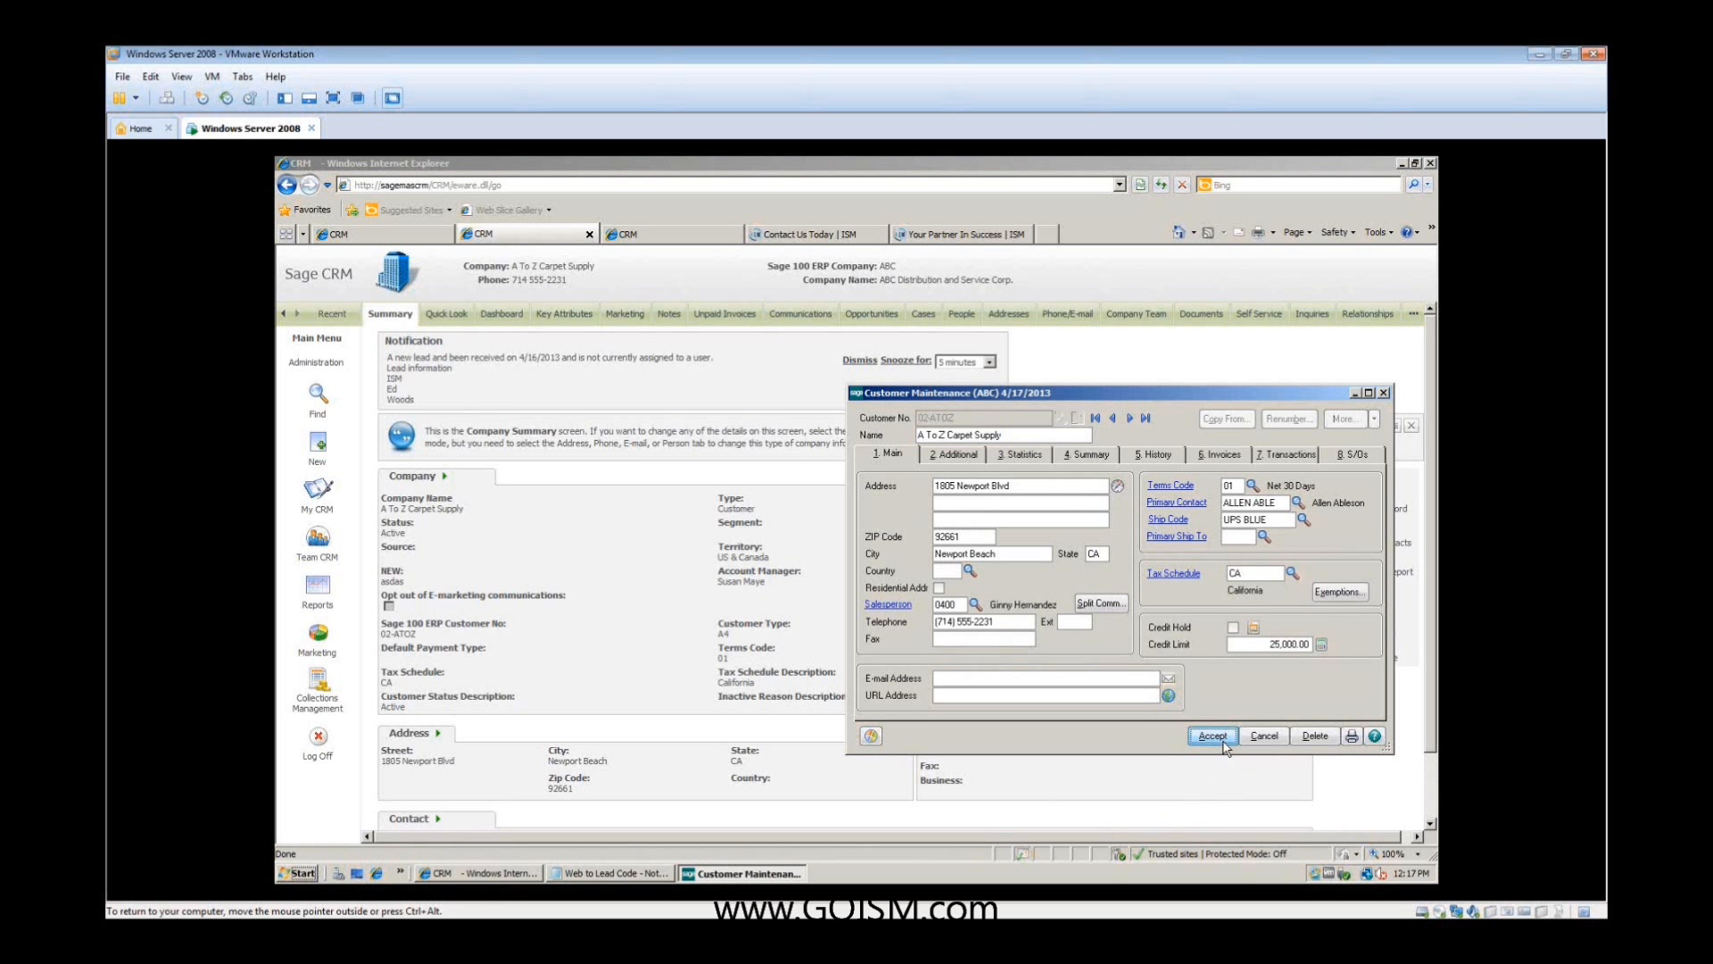
{"action": "left_click", "coordinate": [1384, 393]}
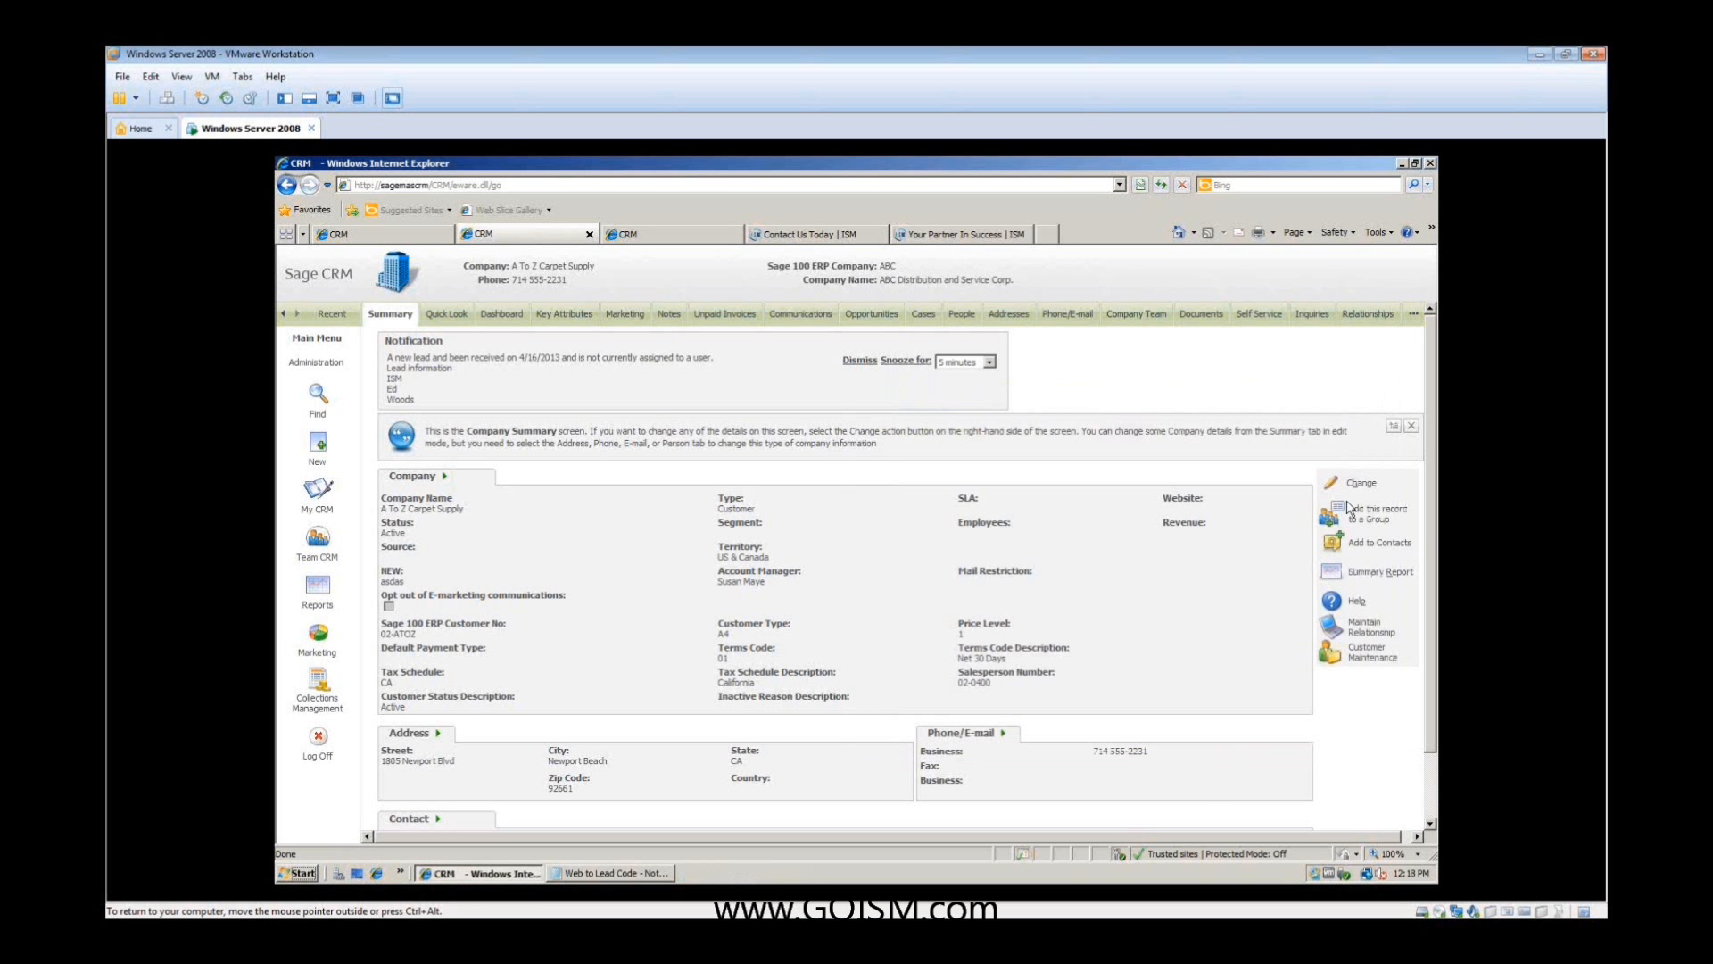
- Examine the company's Sales Order View, previewing line items of the 04/16/2013 and repeating orders plus History Invoices, then close it
{"action": "left_click", "coordinate": [1310, 320]}
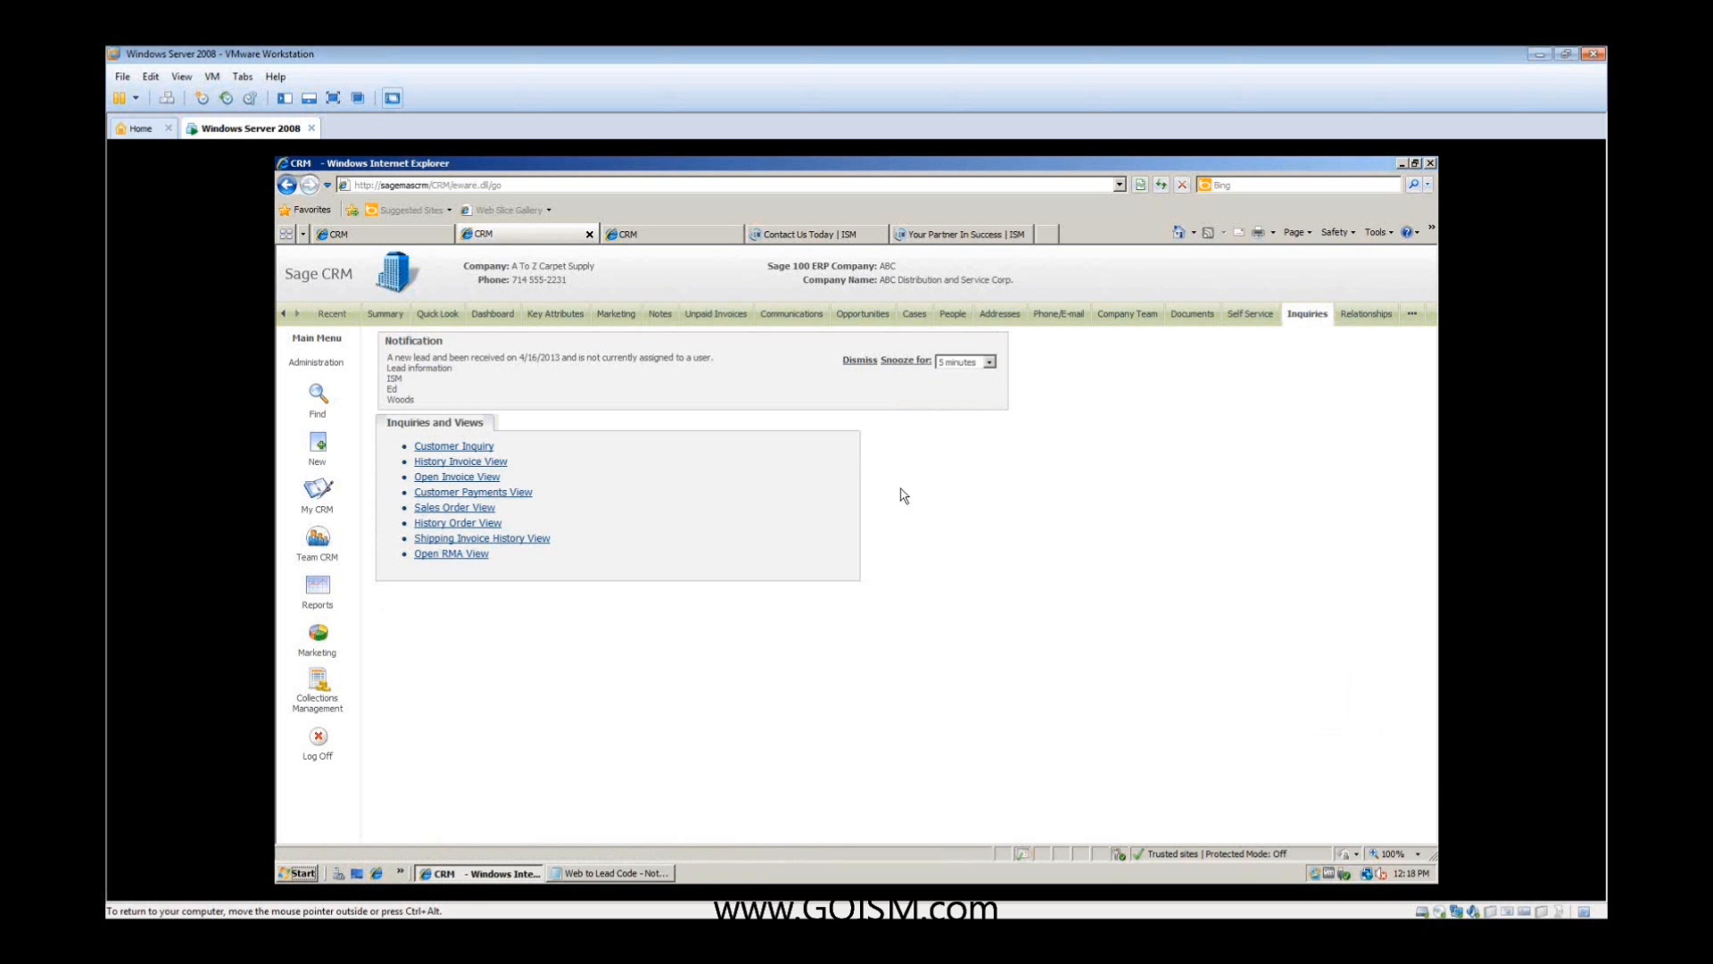
{"action": "left_click", "coordinate": [483, 508]}
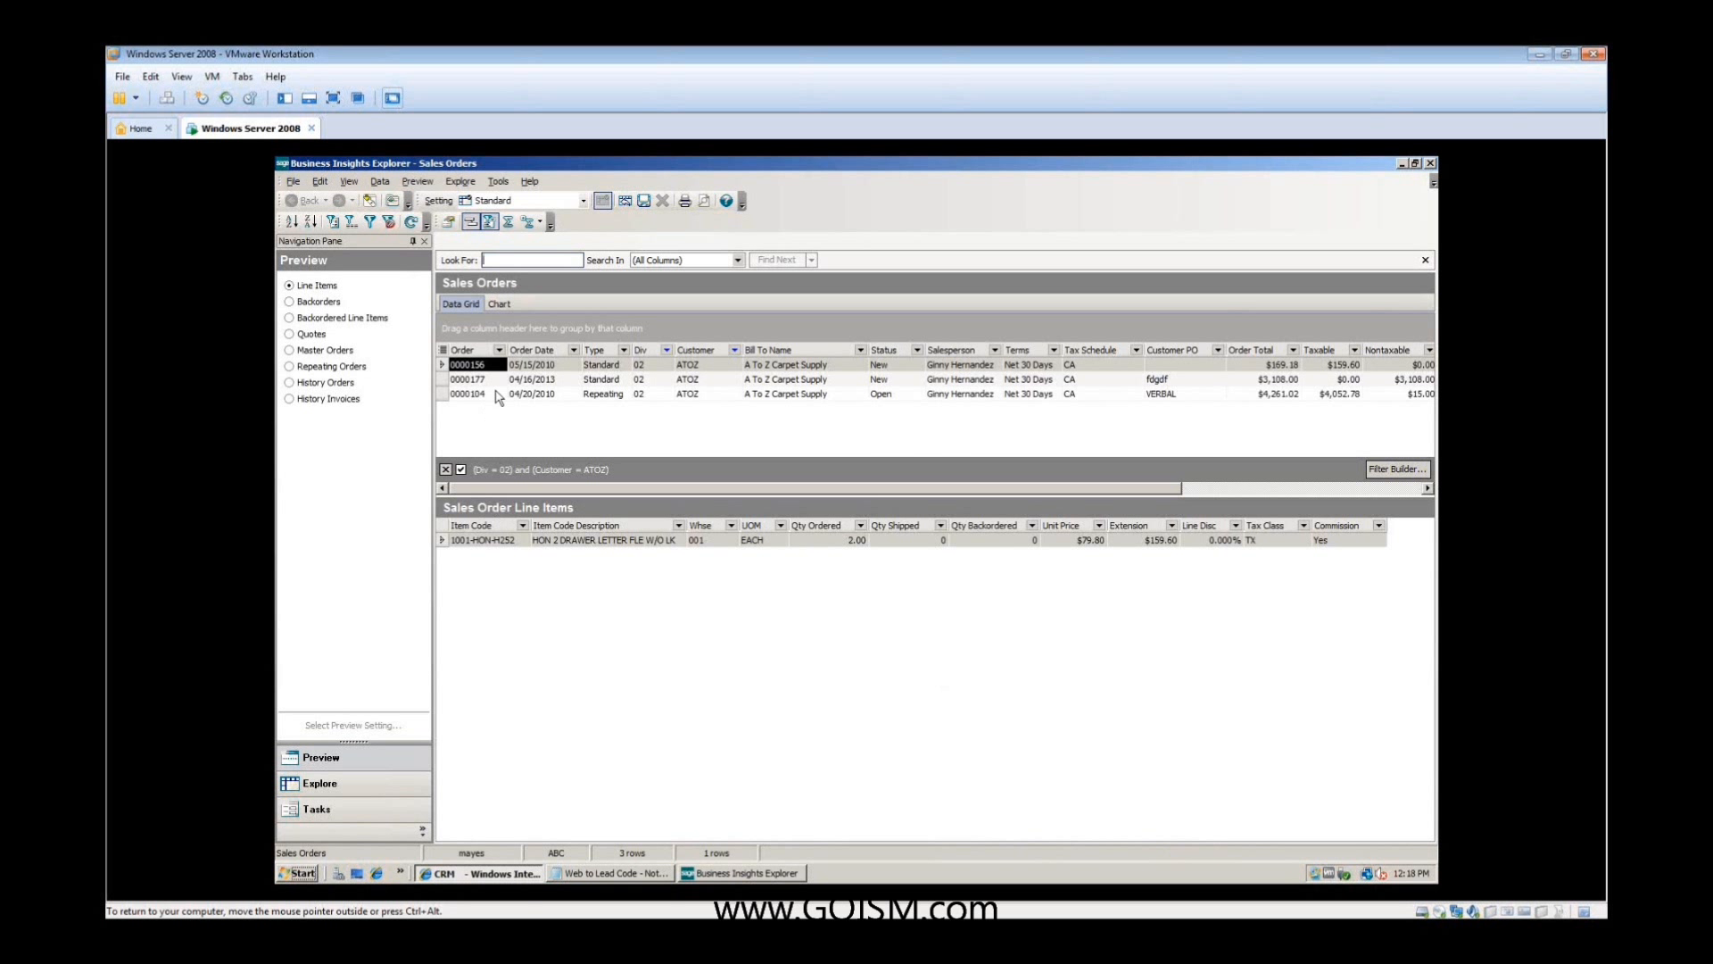
{"action": "left_click", "coordinate": [789, 382]}
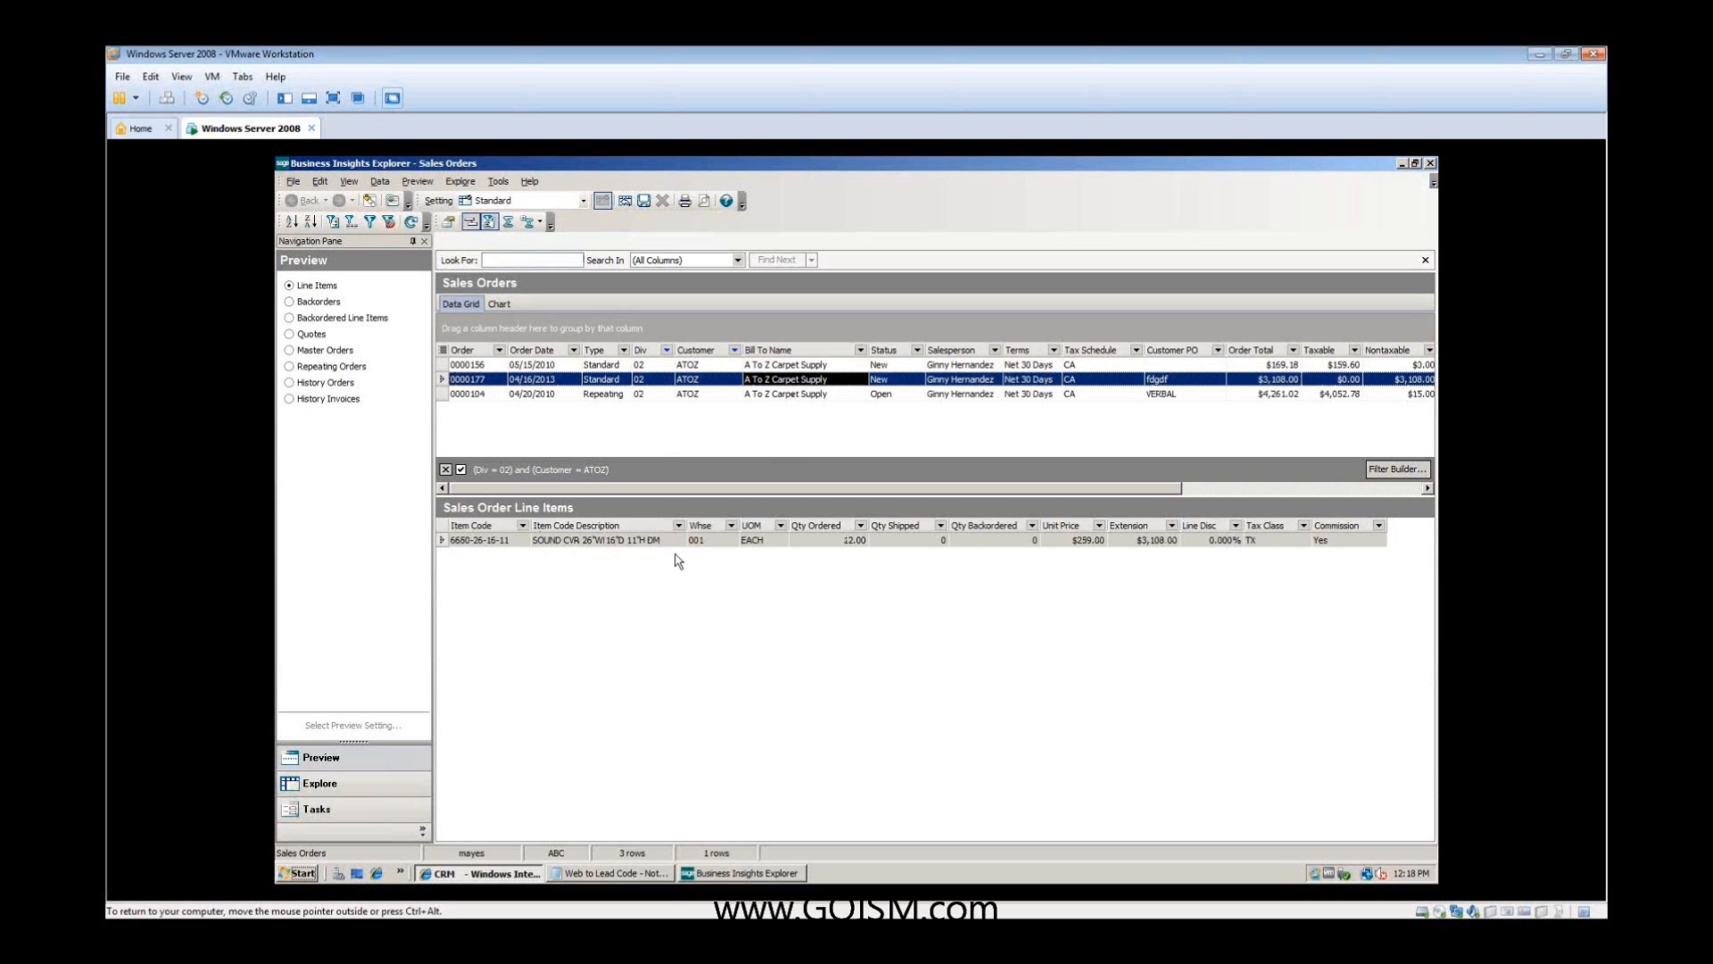
{"action": "left_click", "coordinate": [629, 543]}
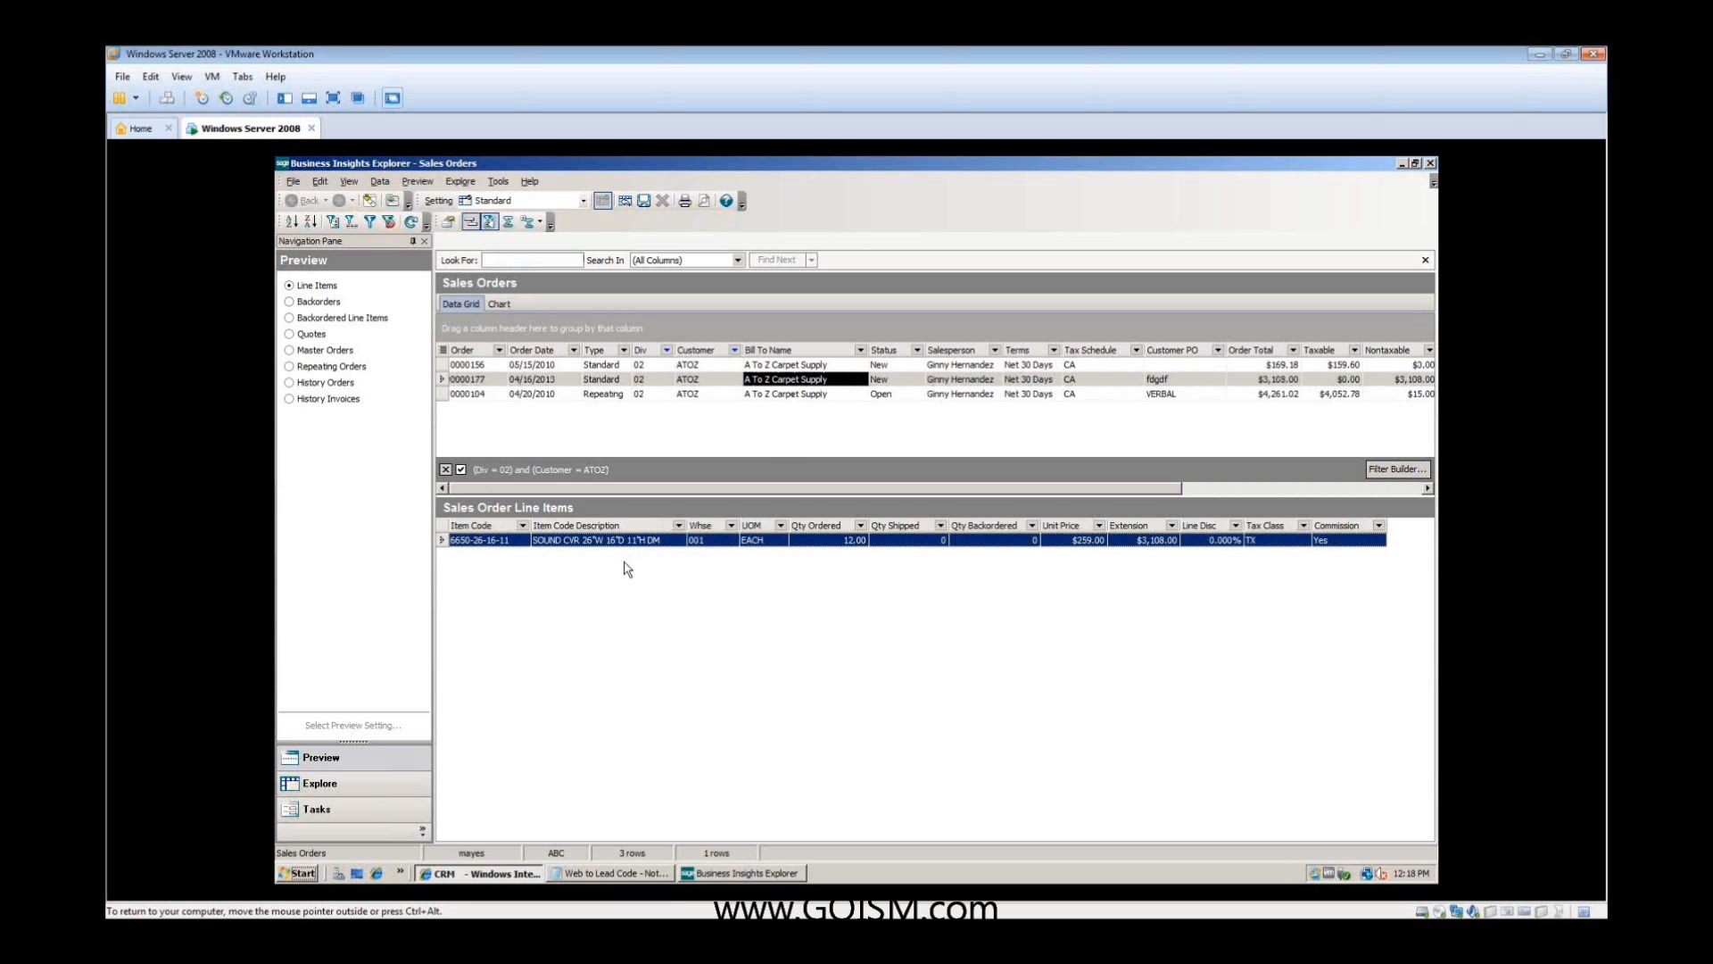
{"action": "left_click", "coordinate": [779, 394]}
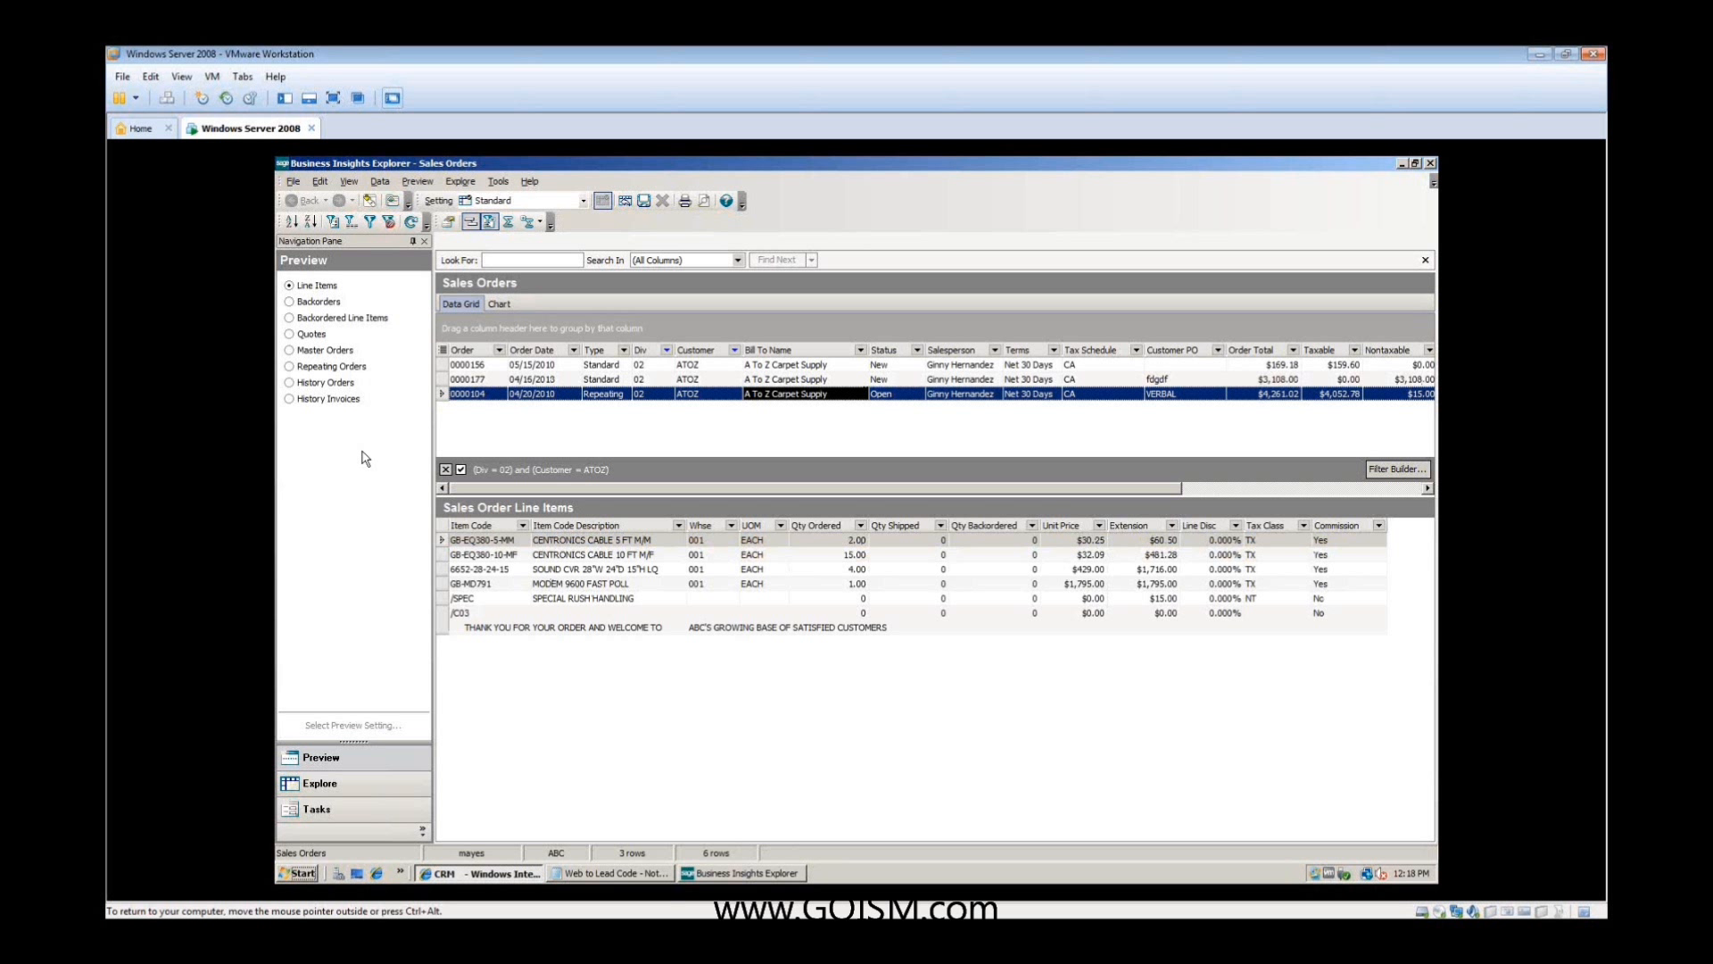
{"action": "left_click", "coordinate": [329, 400]}
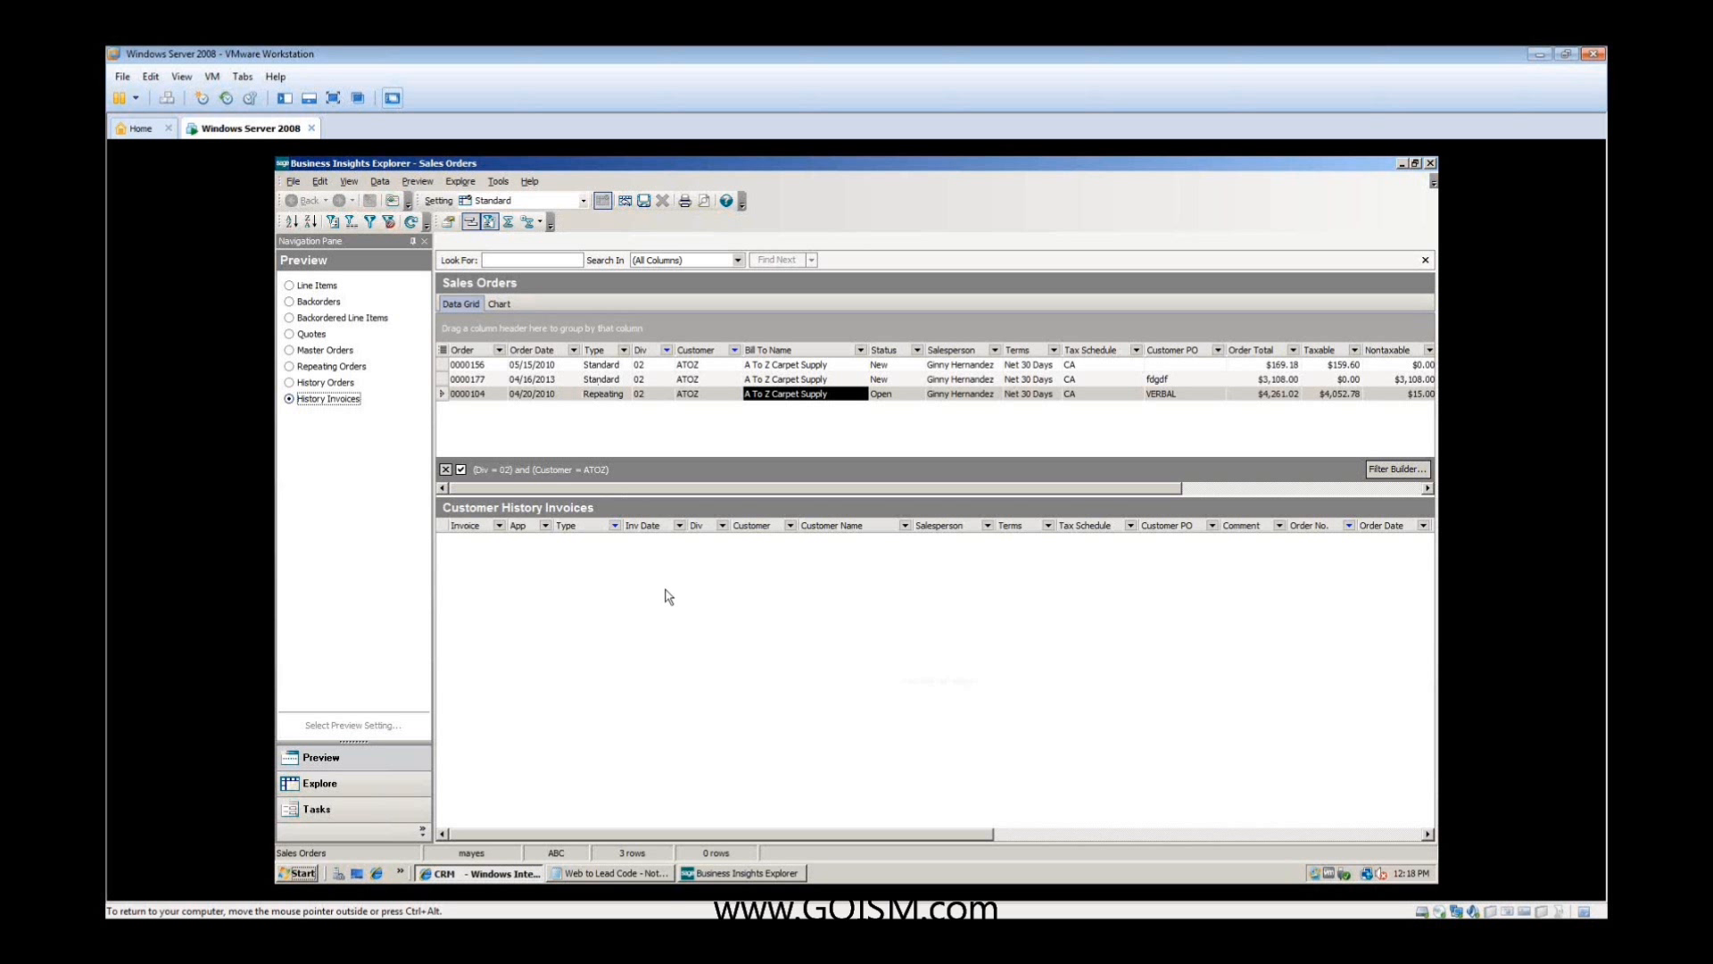
{"action": "left_click", "coordinate": [1431, 163]}
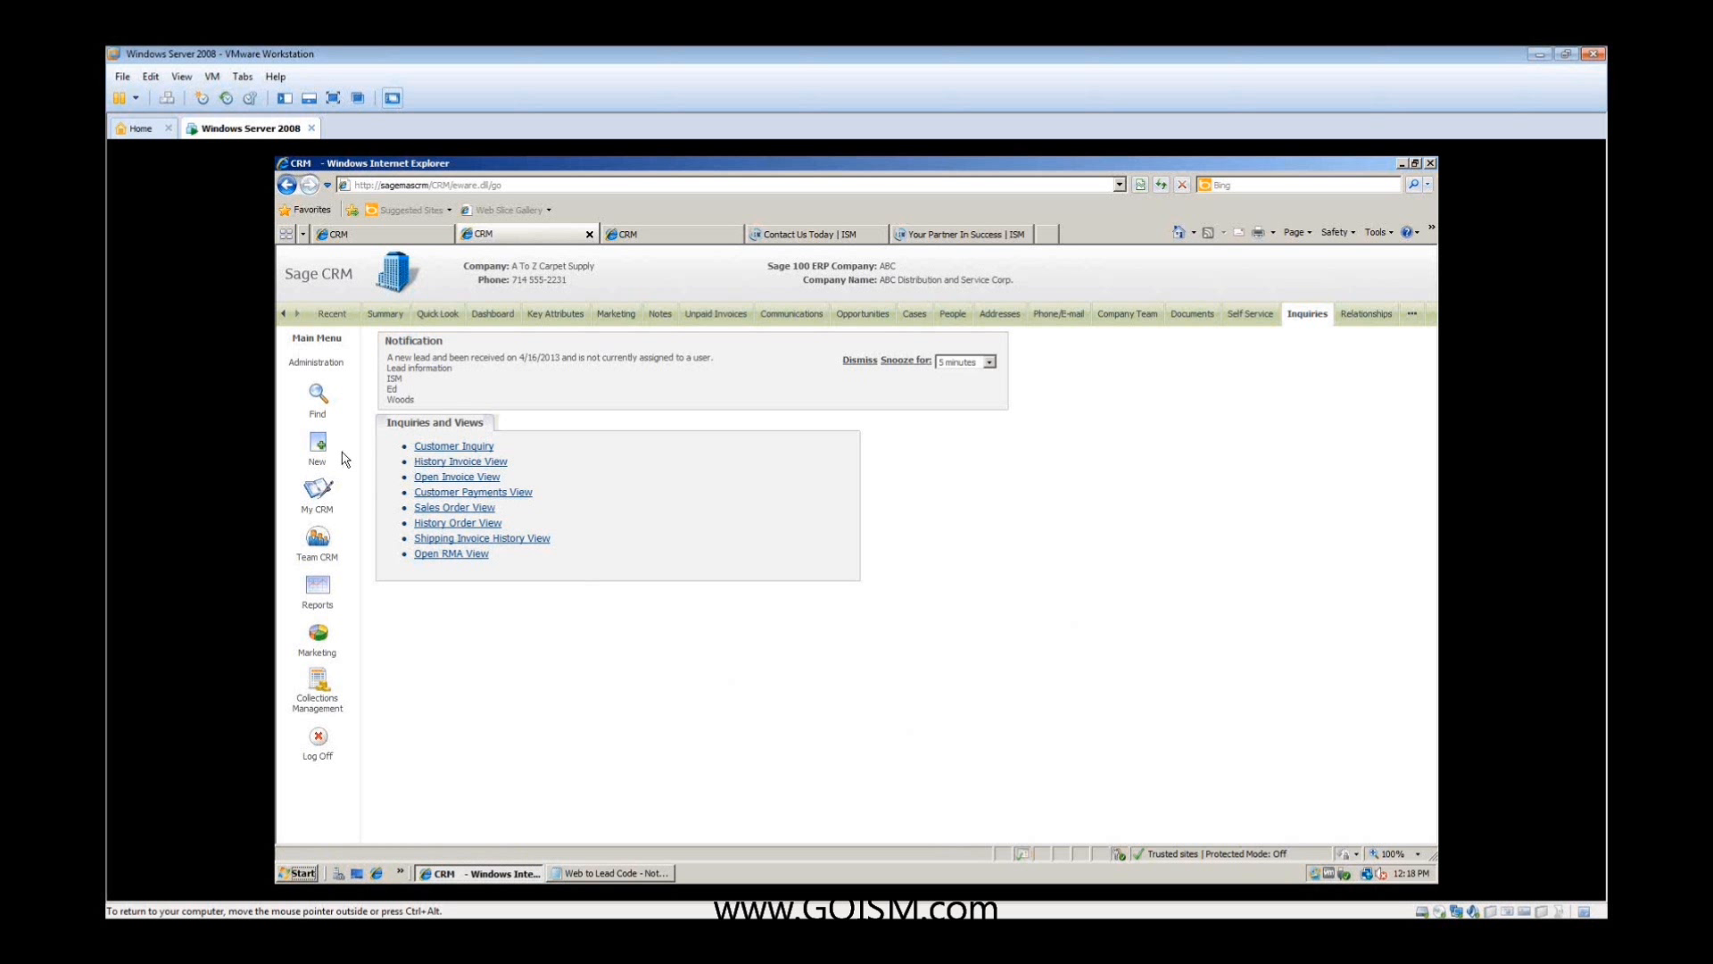
- Start a new Sage CRM order for A To Z Carpet Supply, assigning its contact person and the sdf opportunity
{"action": "mouse_move", "coordinate": [326, 455]}
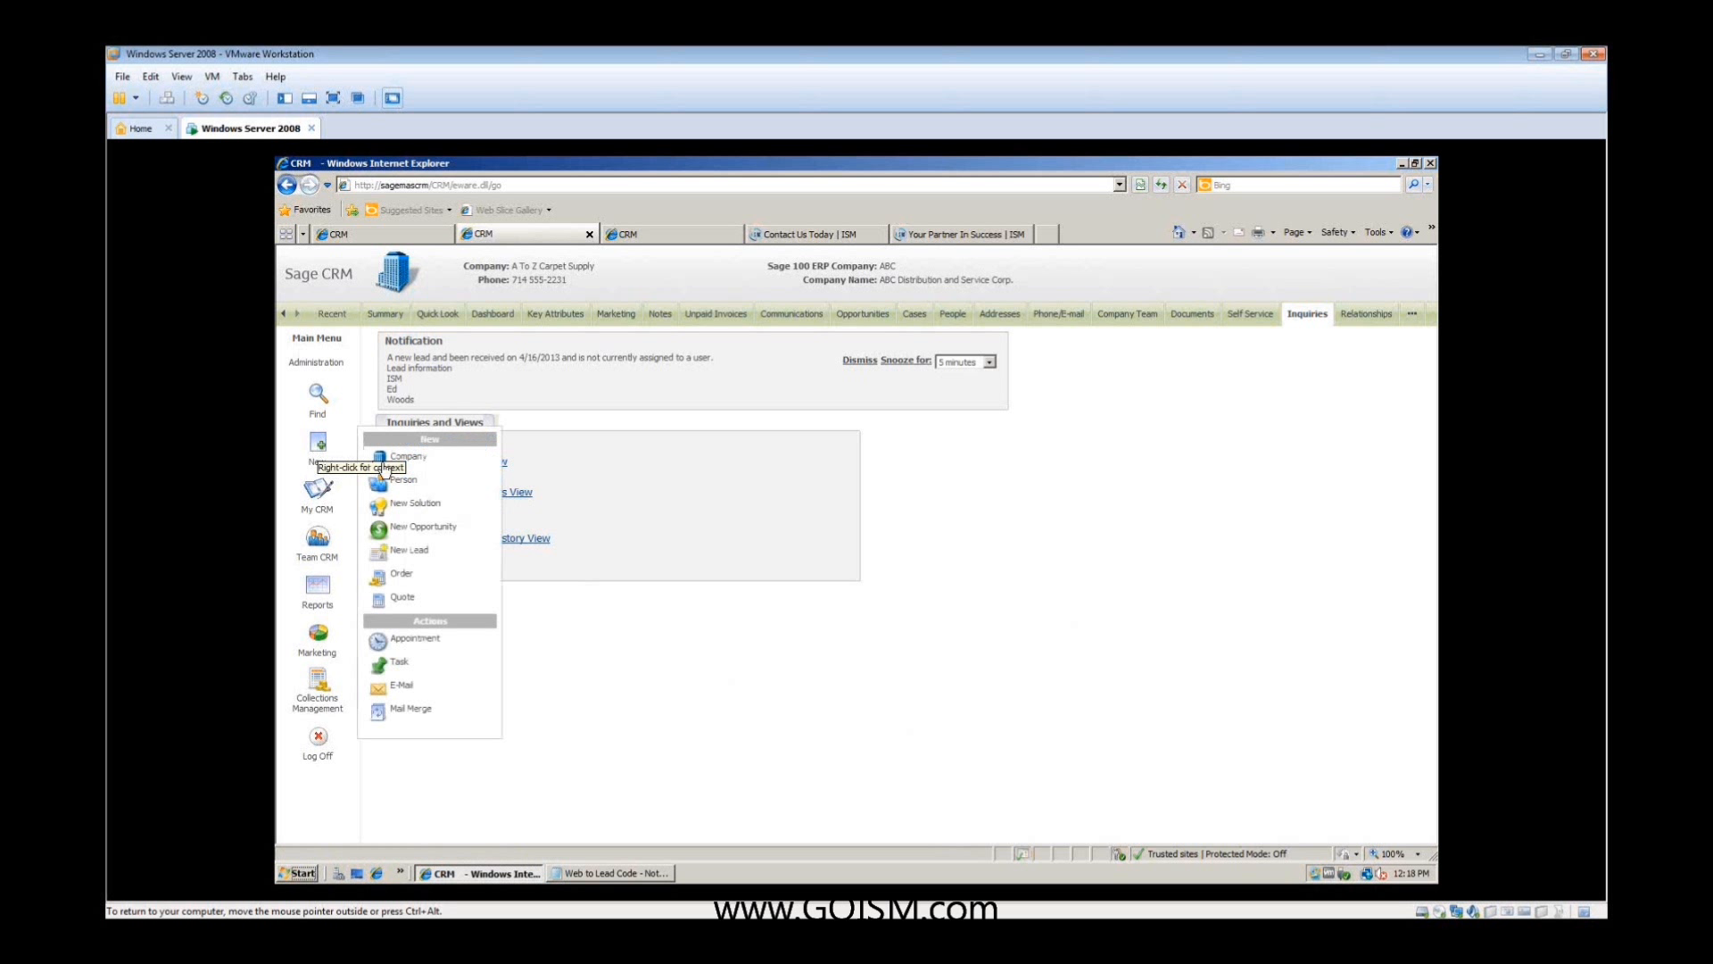
{"action": "left_click", "coordinate": [400, 575]}
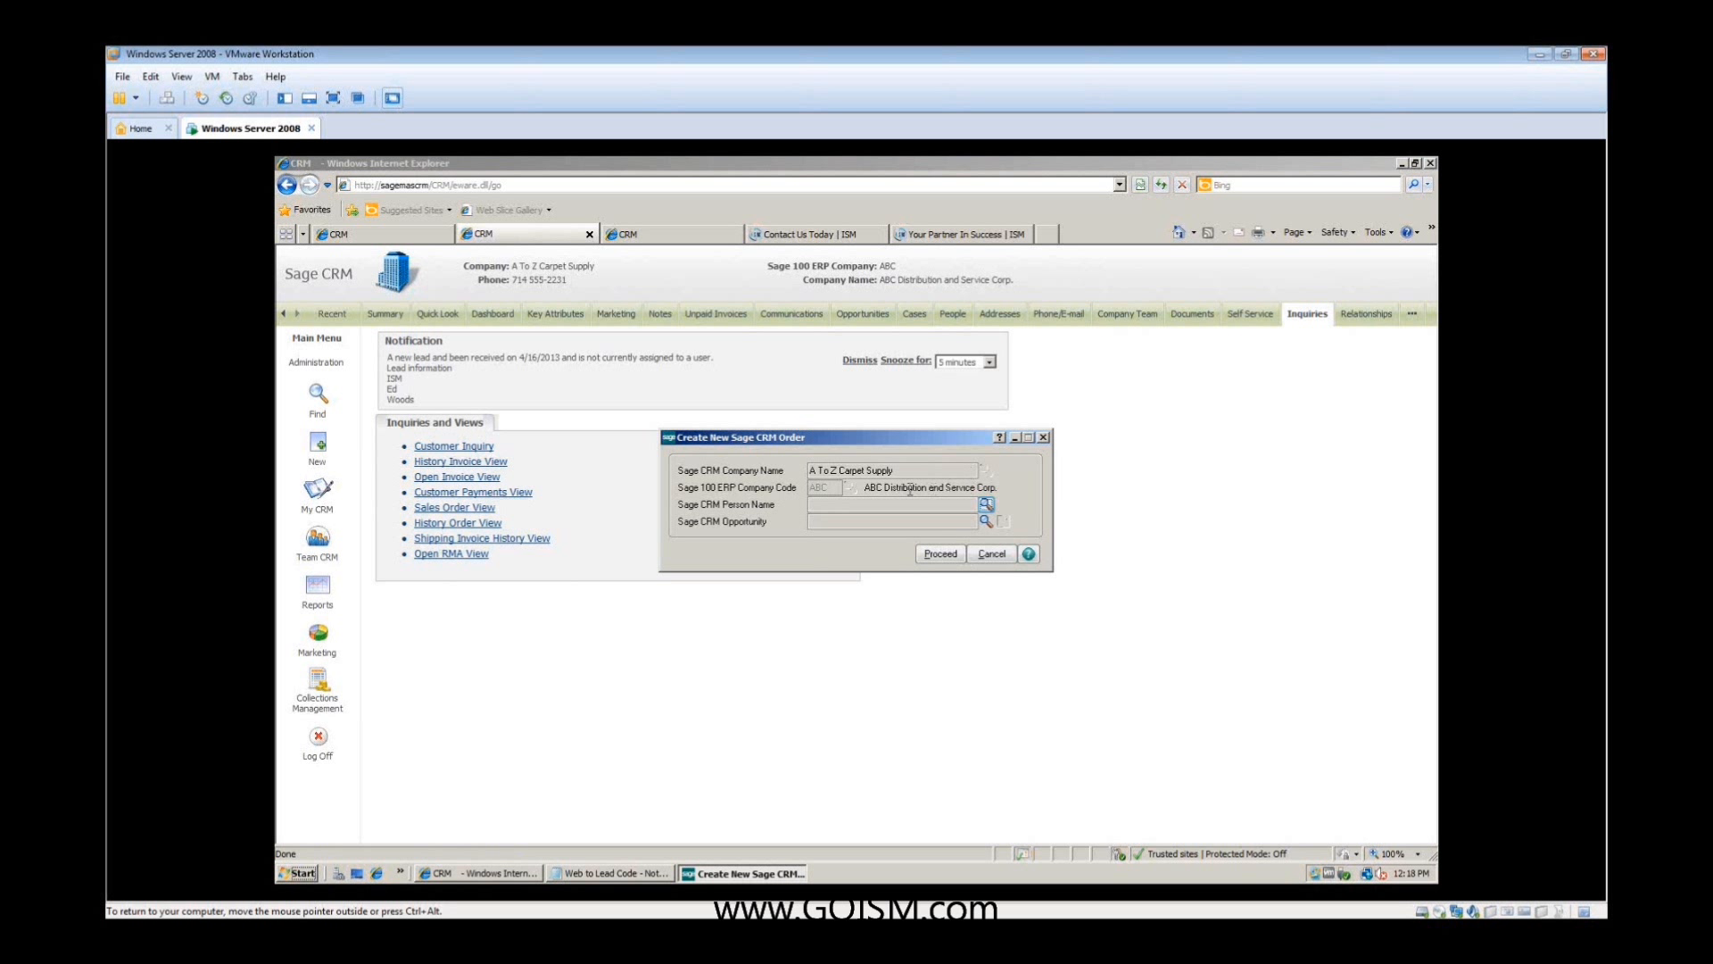
{"action": "left_click", "coordinate": [985, 506]}
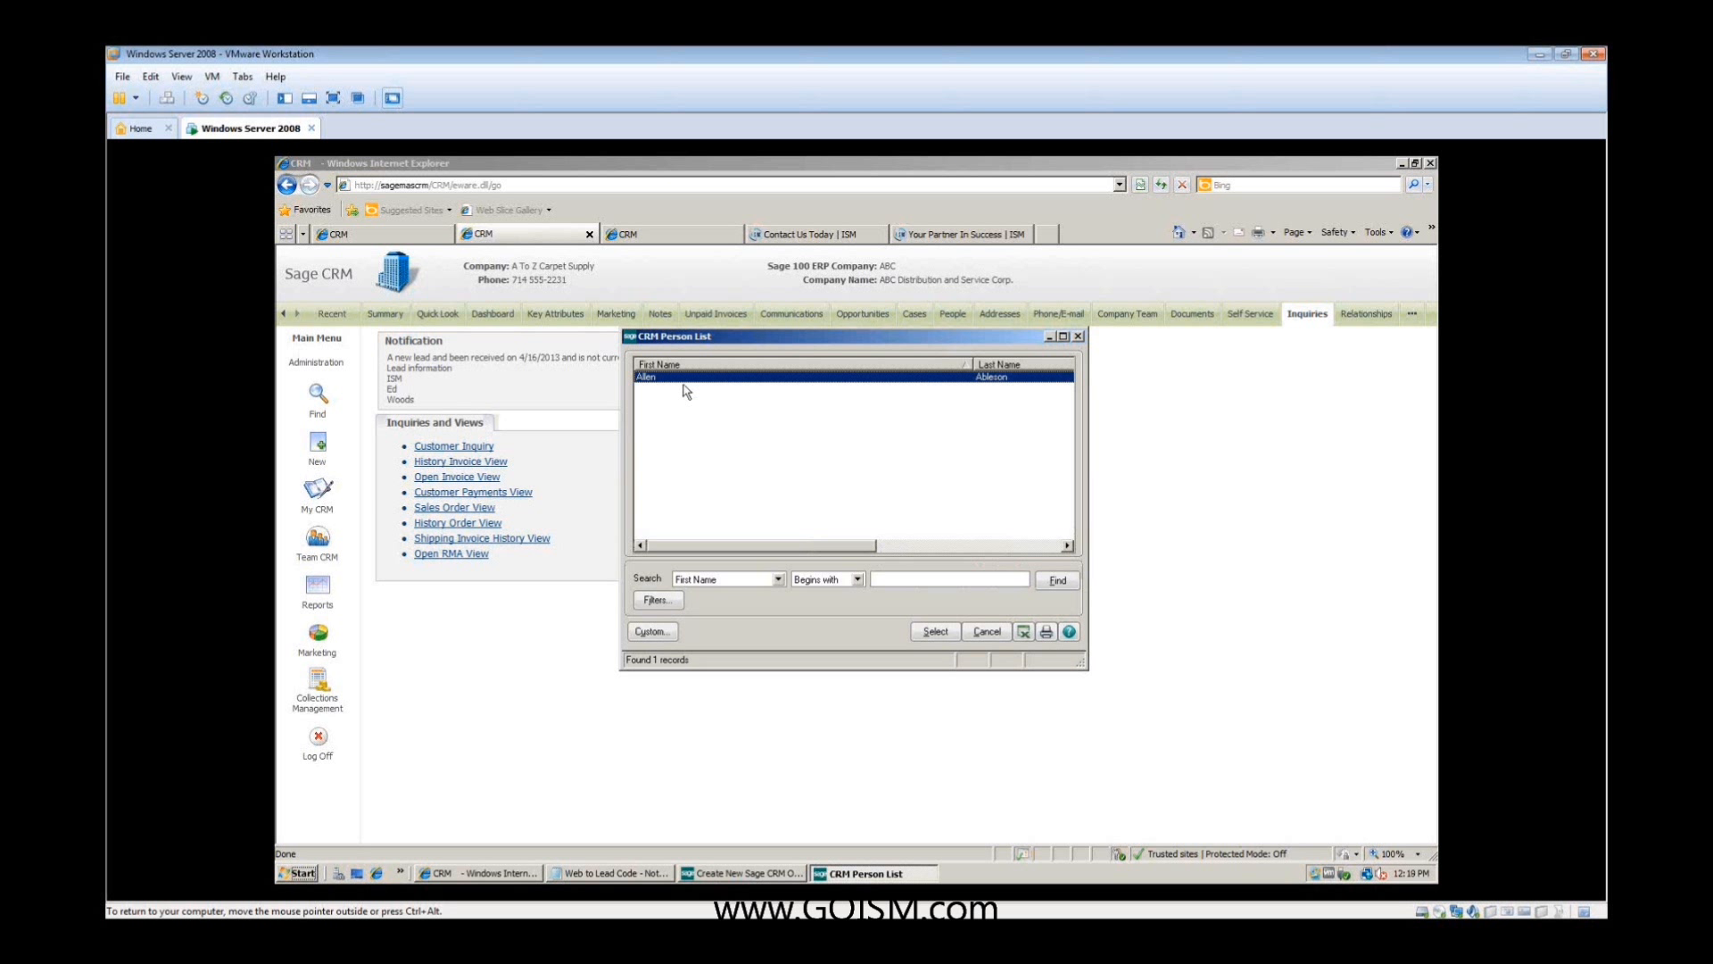
{"action": "double_click", "coordinate": [681, 378]}
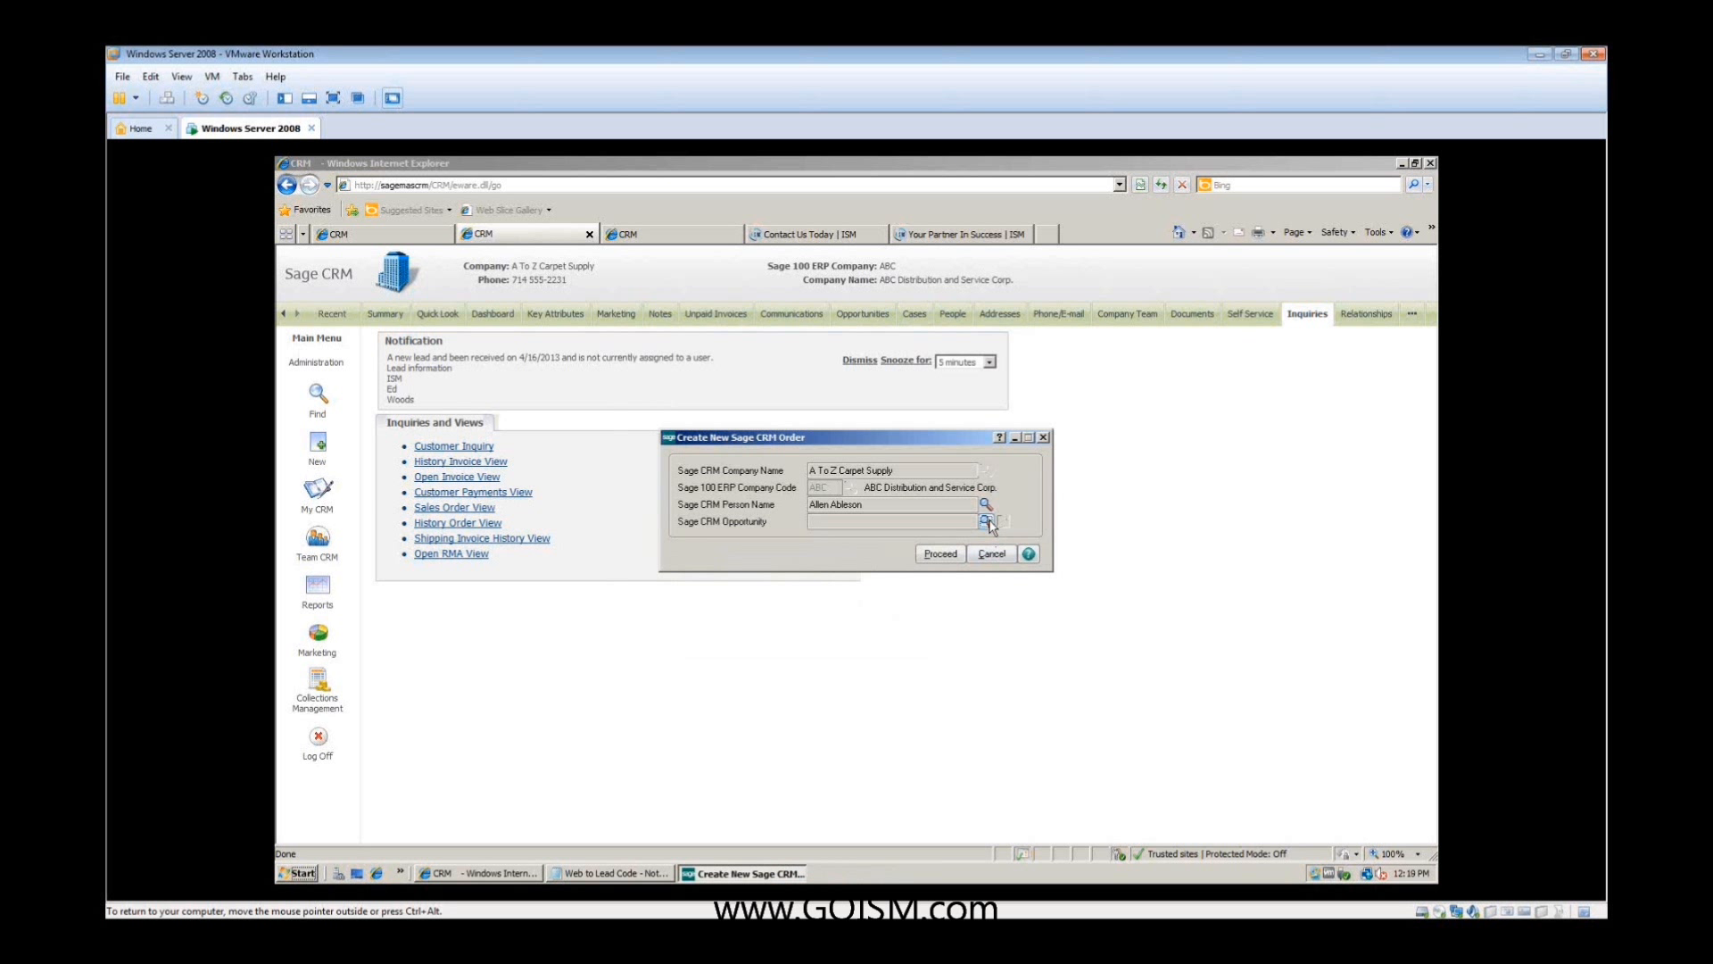
{"action": "left_click", "coordinate": [986, 521]}
{"action": "double_click", "coordinate": [648, 382]}
{"action": "left_click", "coordinate": [942, 556]}
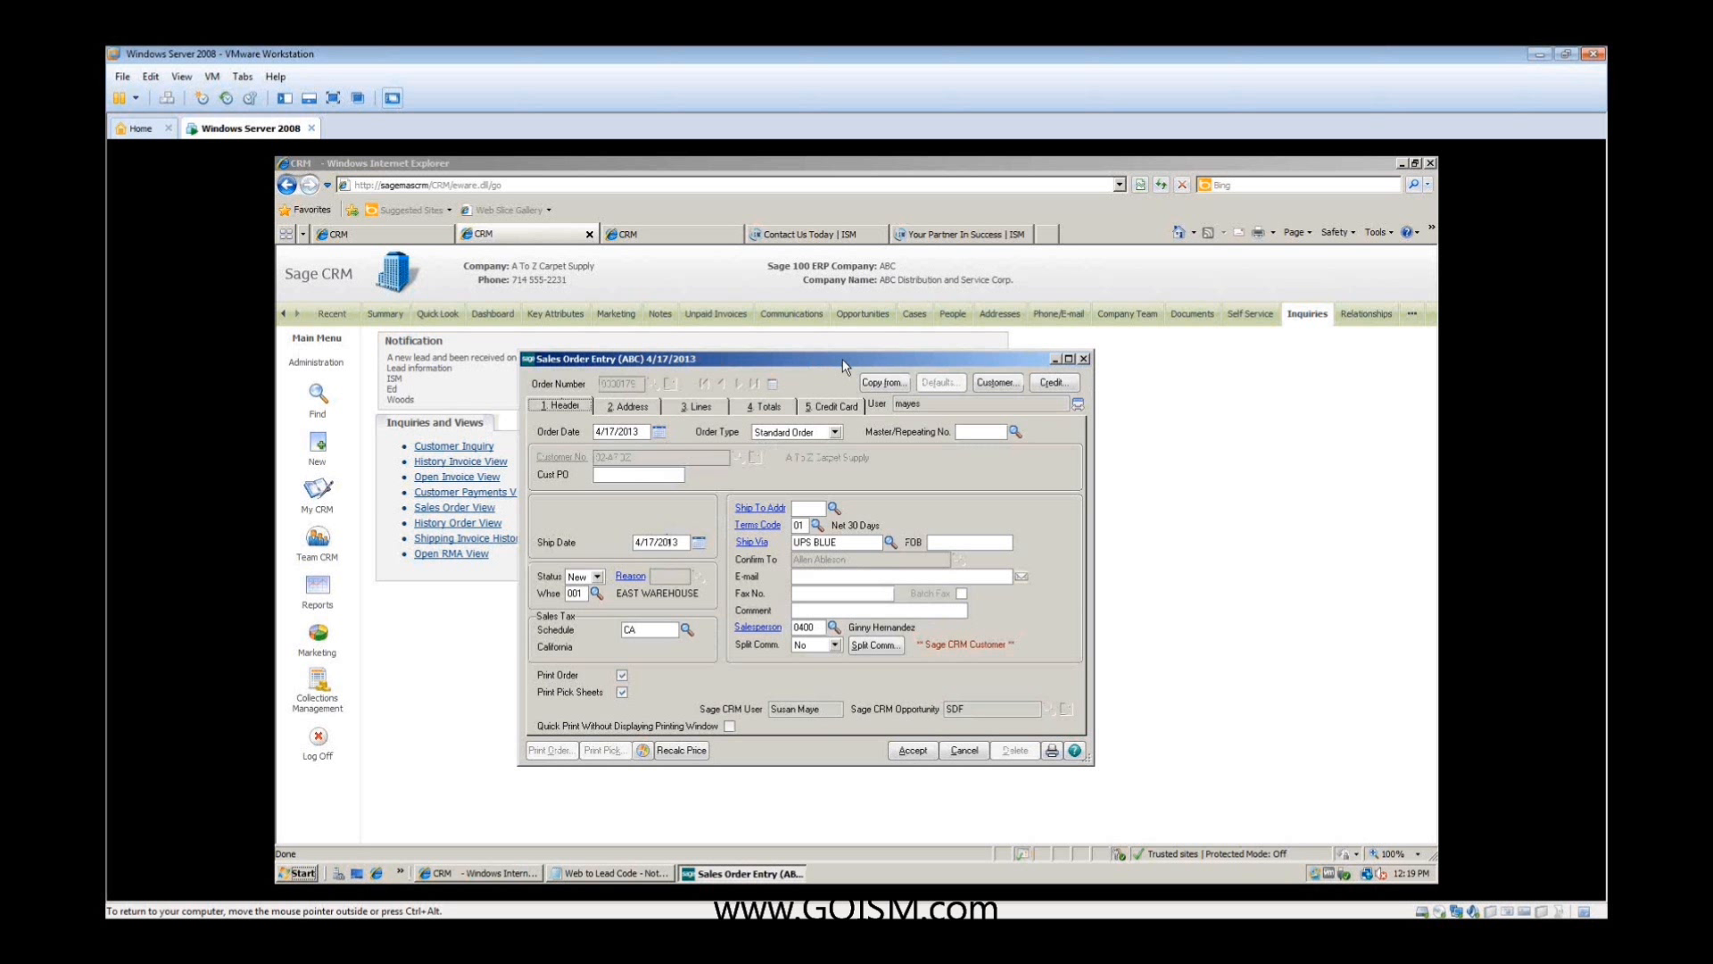
- Review the order type options and header details, and examine the order's bill-to and ship-to addresses
{"action": "left_click", "coordinate": [835, 432]}
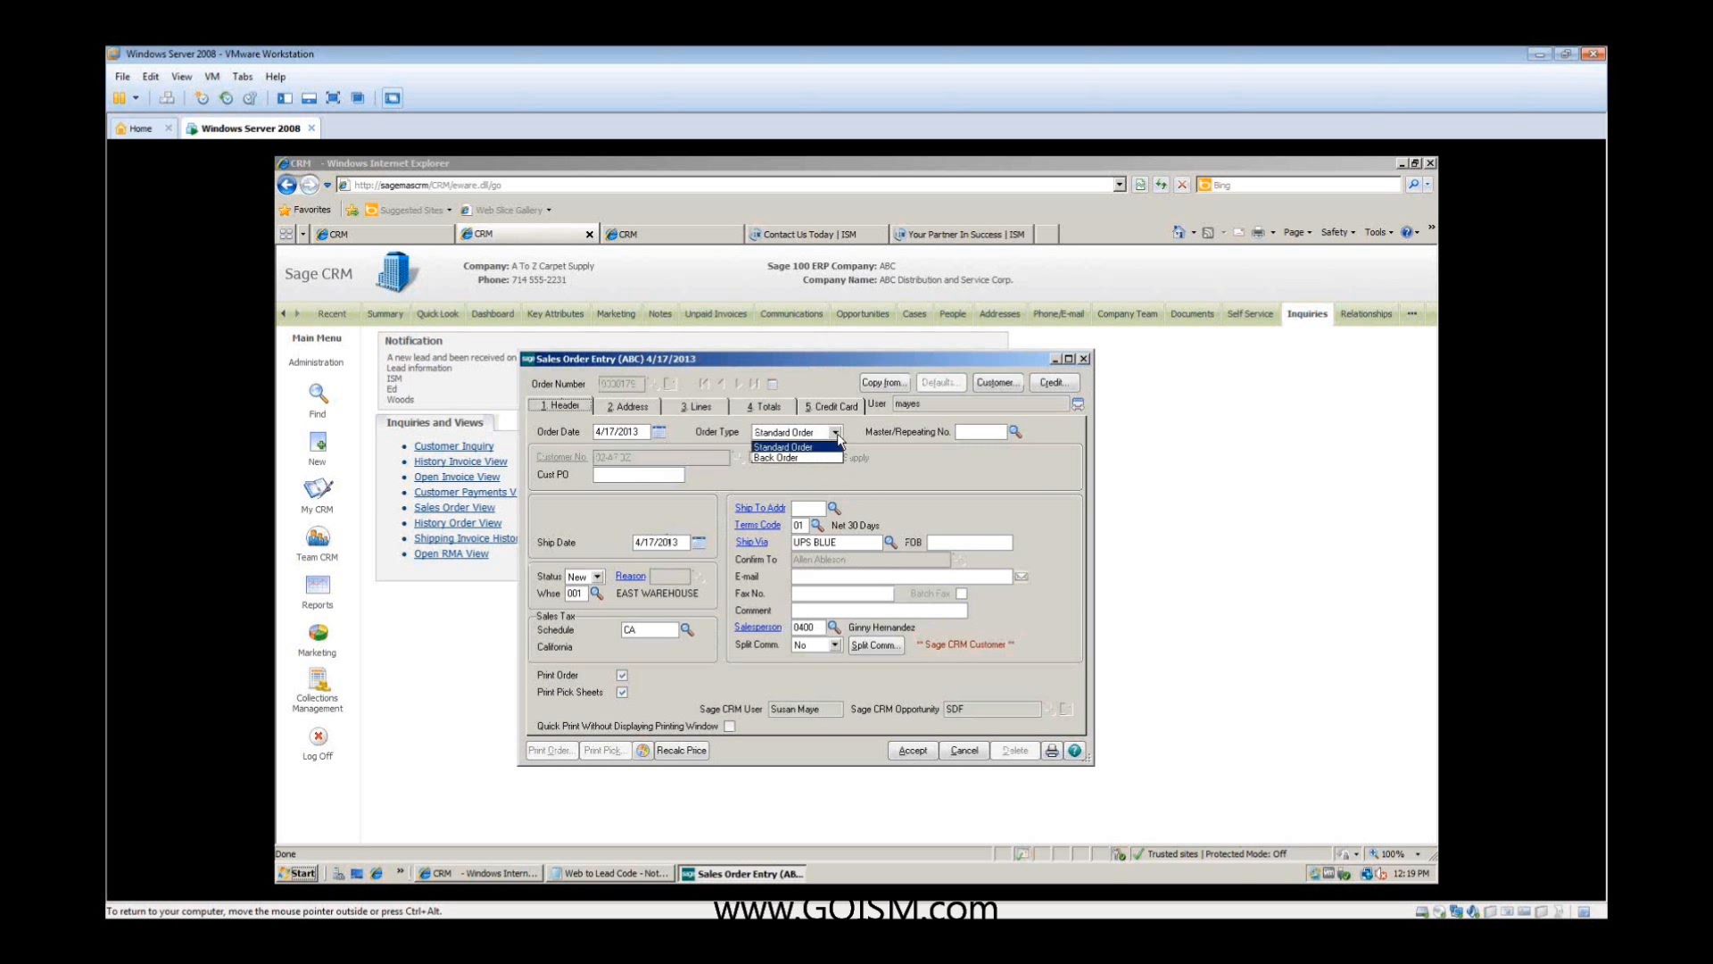
{"action": "left_click", "coordinate": [881, 473]}
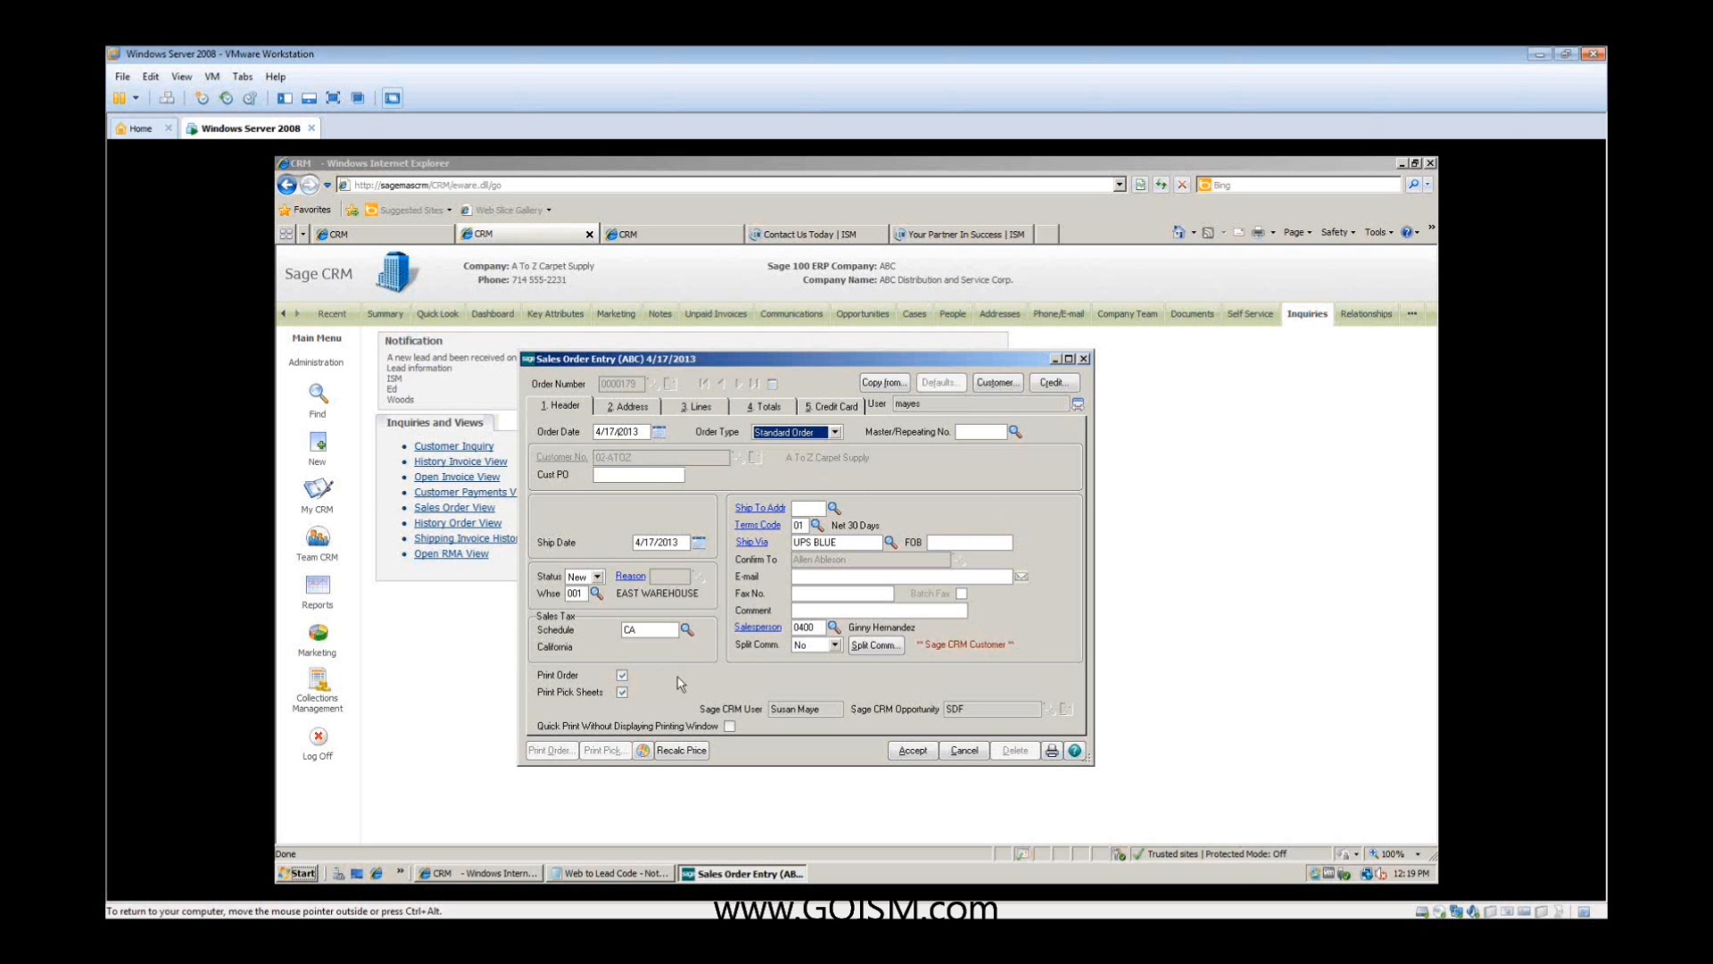
{"action": "left_click_drag", "start_coordinate": [1034, 648], "coordinate": [932, 659]}
{"action": "left_click", "coordinate": [625, 408]}
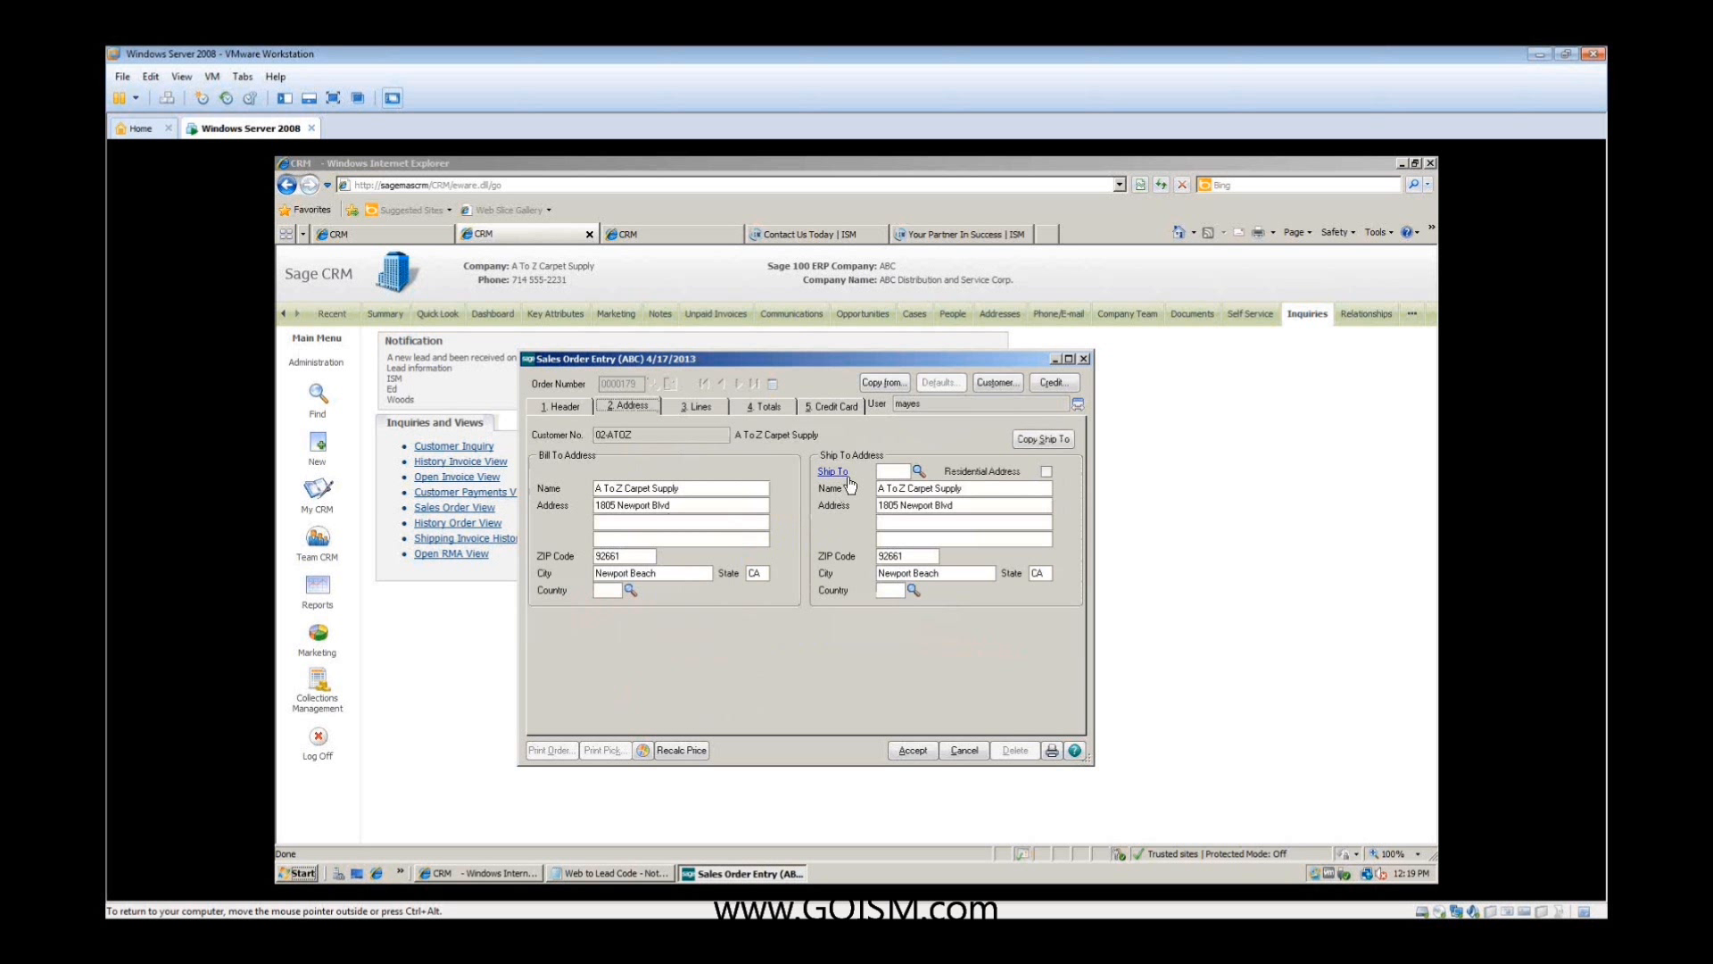
{"action": "left_click", "coordinate": [701, 408]}
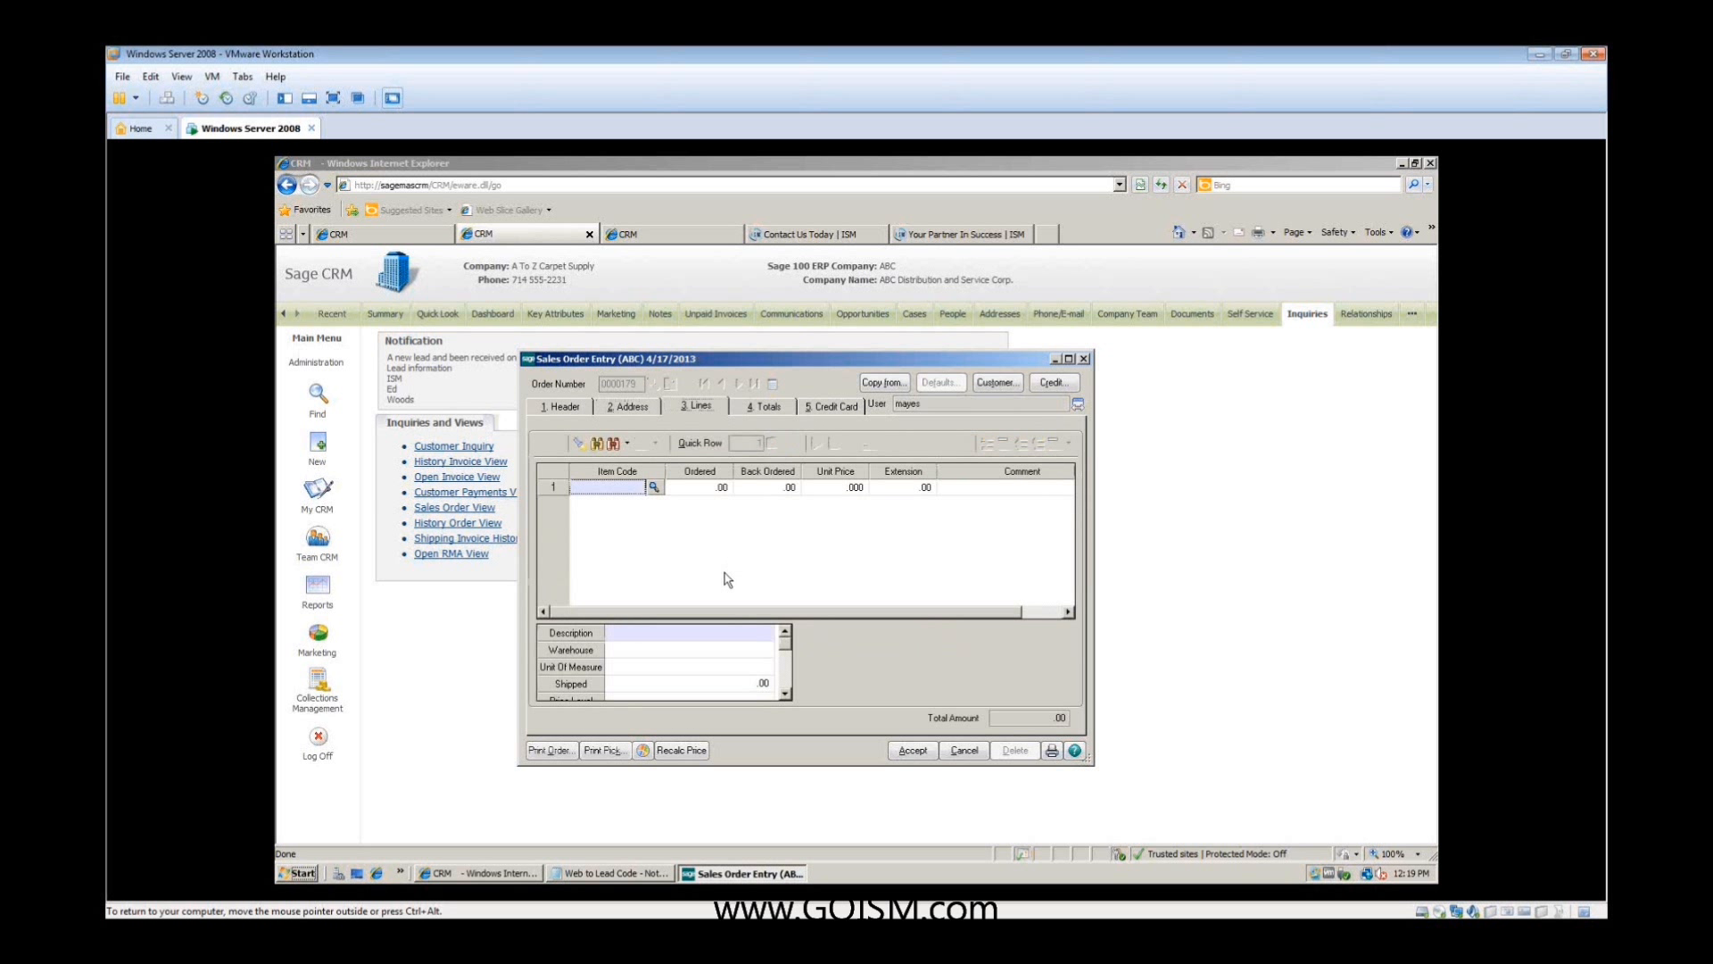
{"action": "left_click", "coordinate": [657, 490]}
{"action": "double_click", "coordinate": [714, 513]}
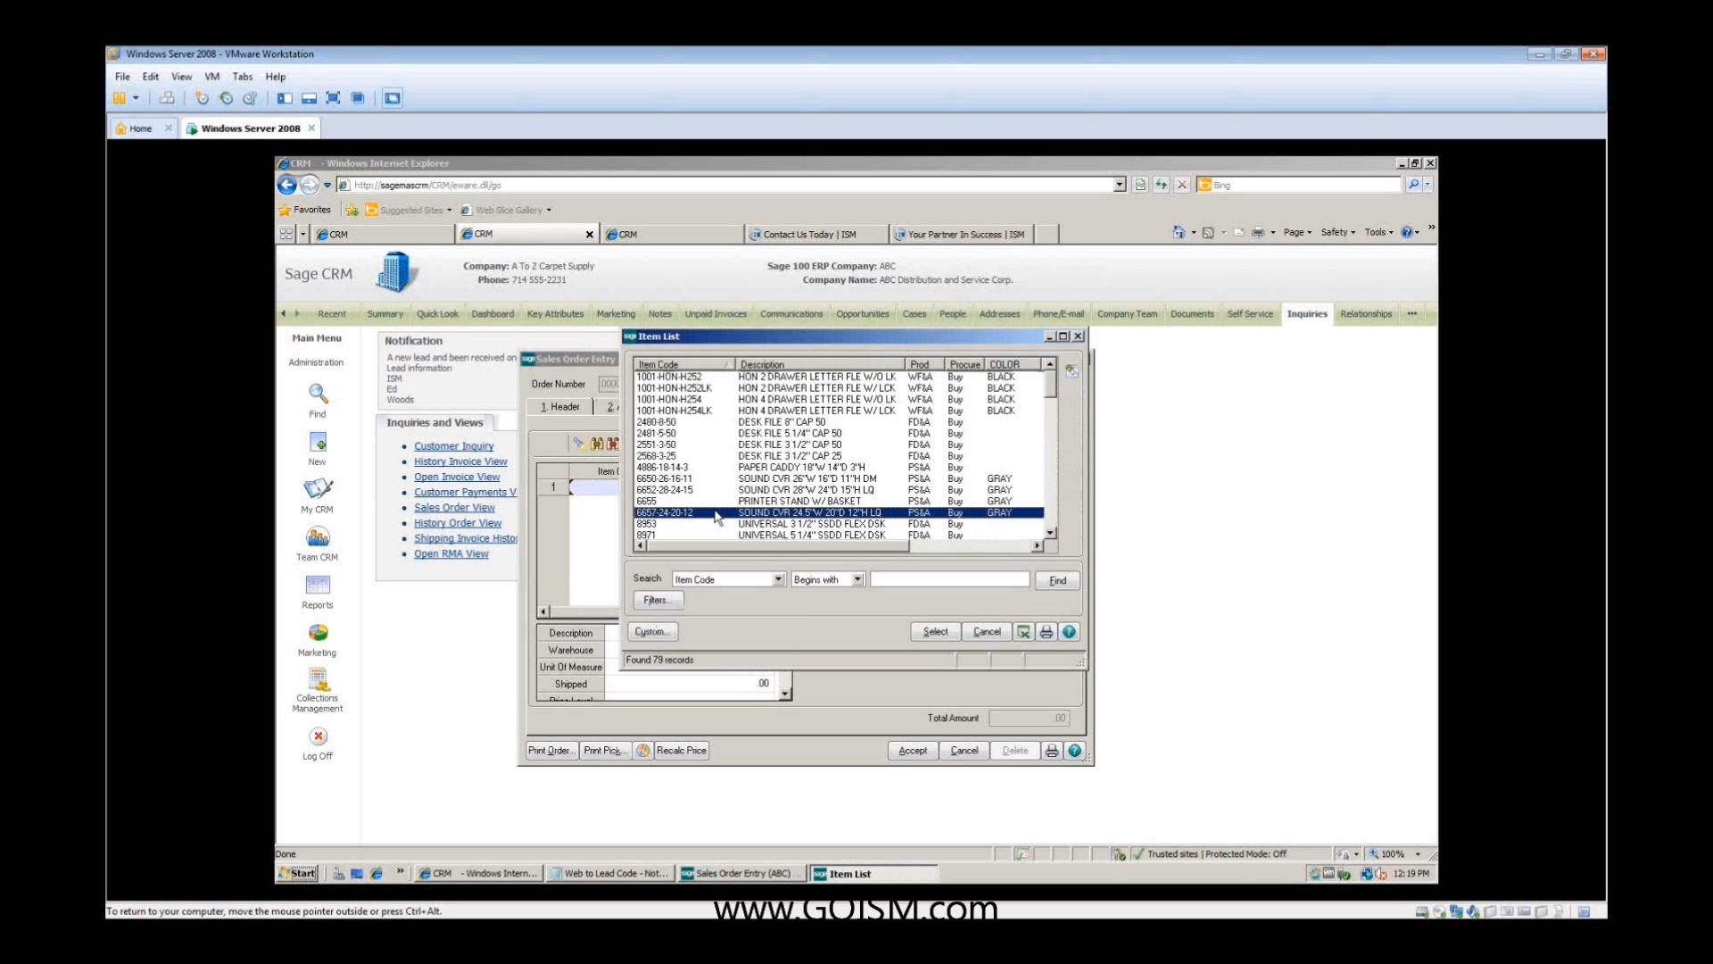
{"action": "type", "text": "23"}
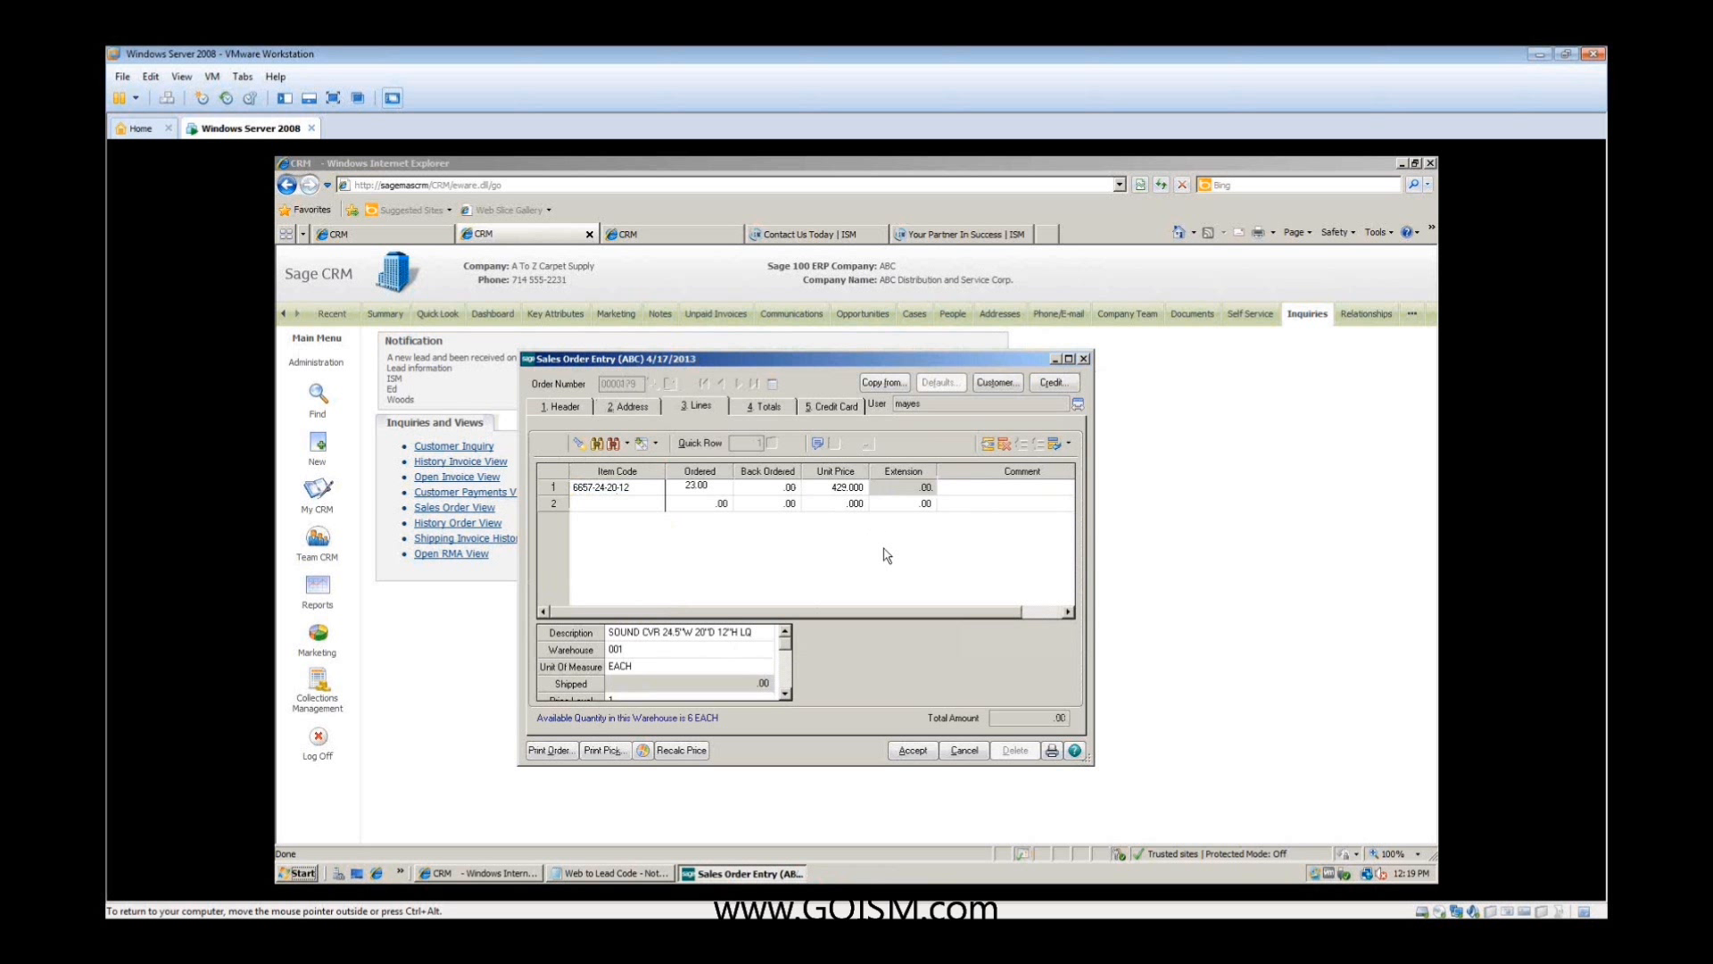
{"action": "key", "text": "Tab"}
{"action": "left_click", "coordinate": [917, 599]}
{"action": "key", "text": "Tab"}
{"action": "key", "text": "Tab"}
{"action": "key", "text": "Tab"}
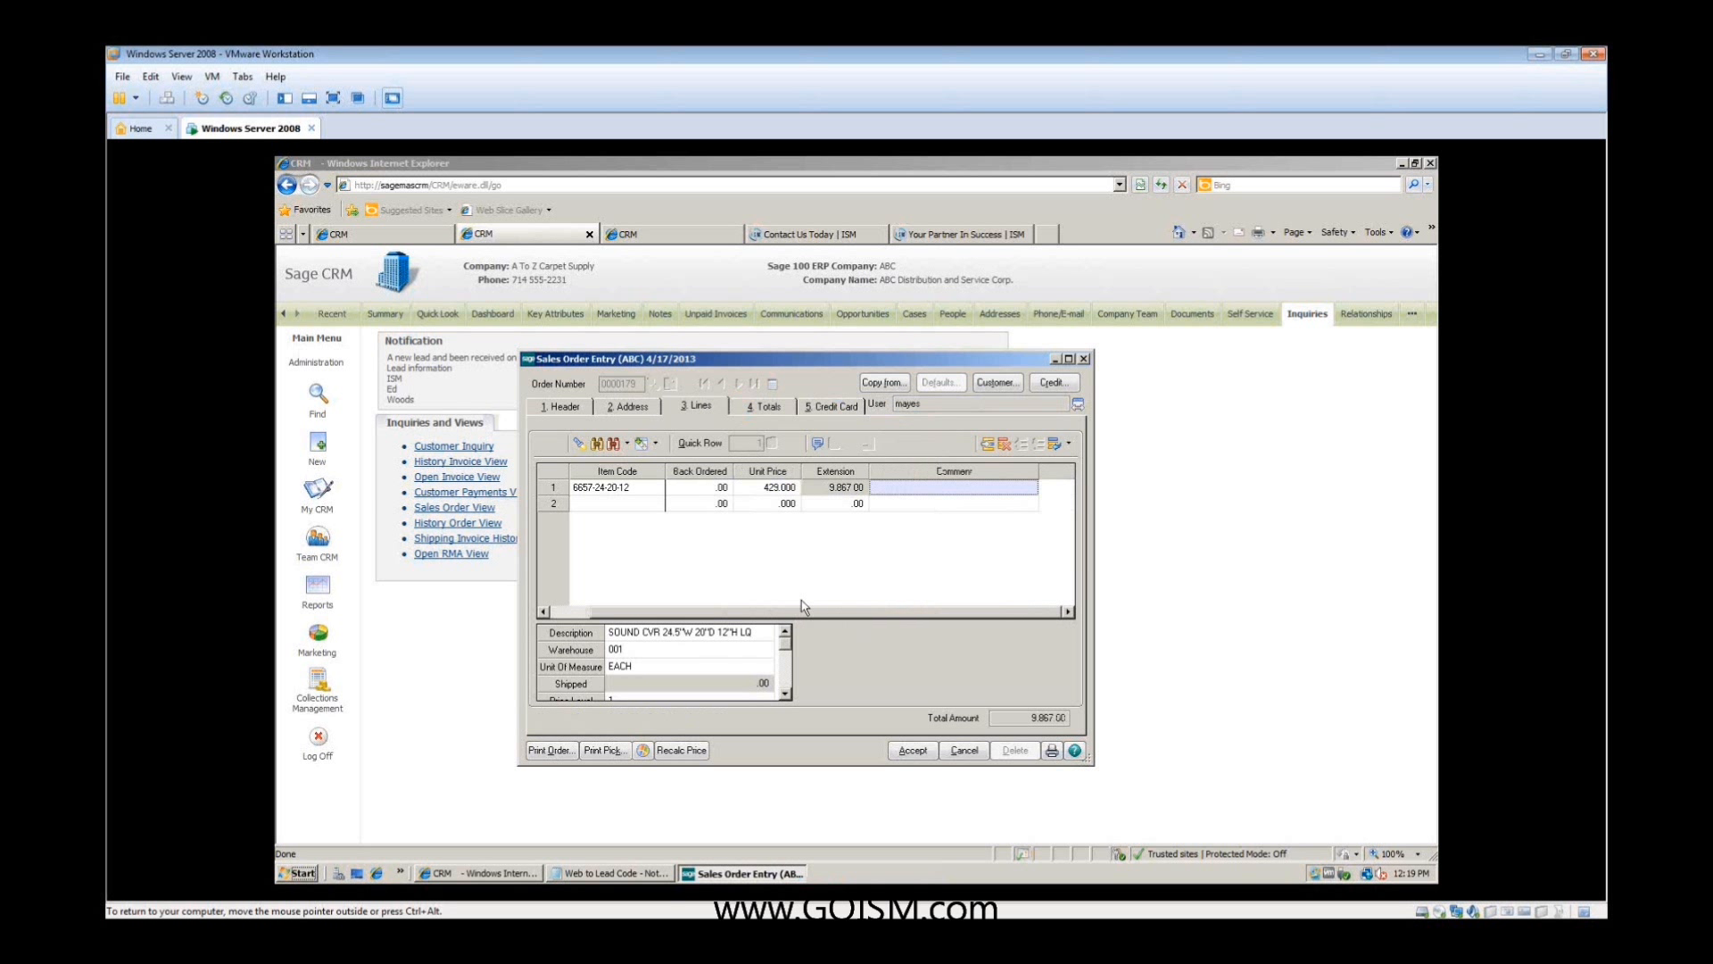
{"action": "left_click", "coordinate": [649, 505]}
{"action": "left_click", "coordinate": [655, 504]}
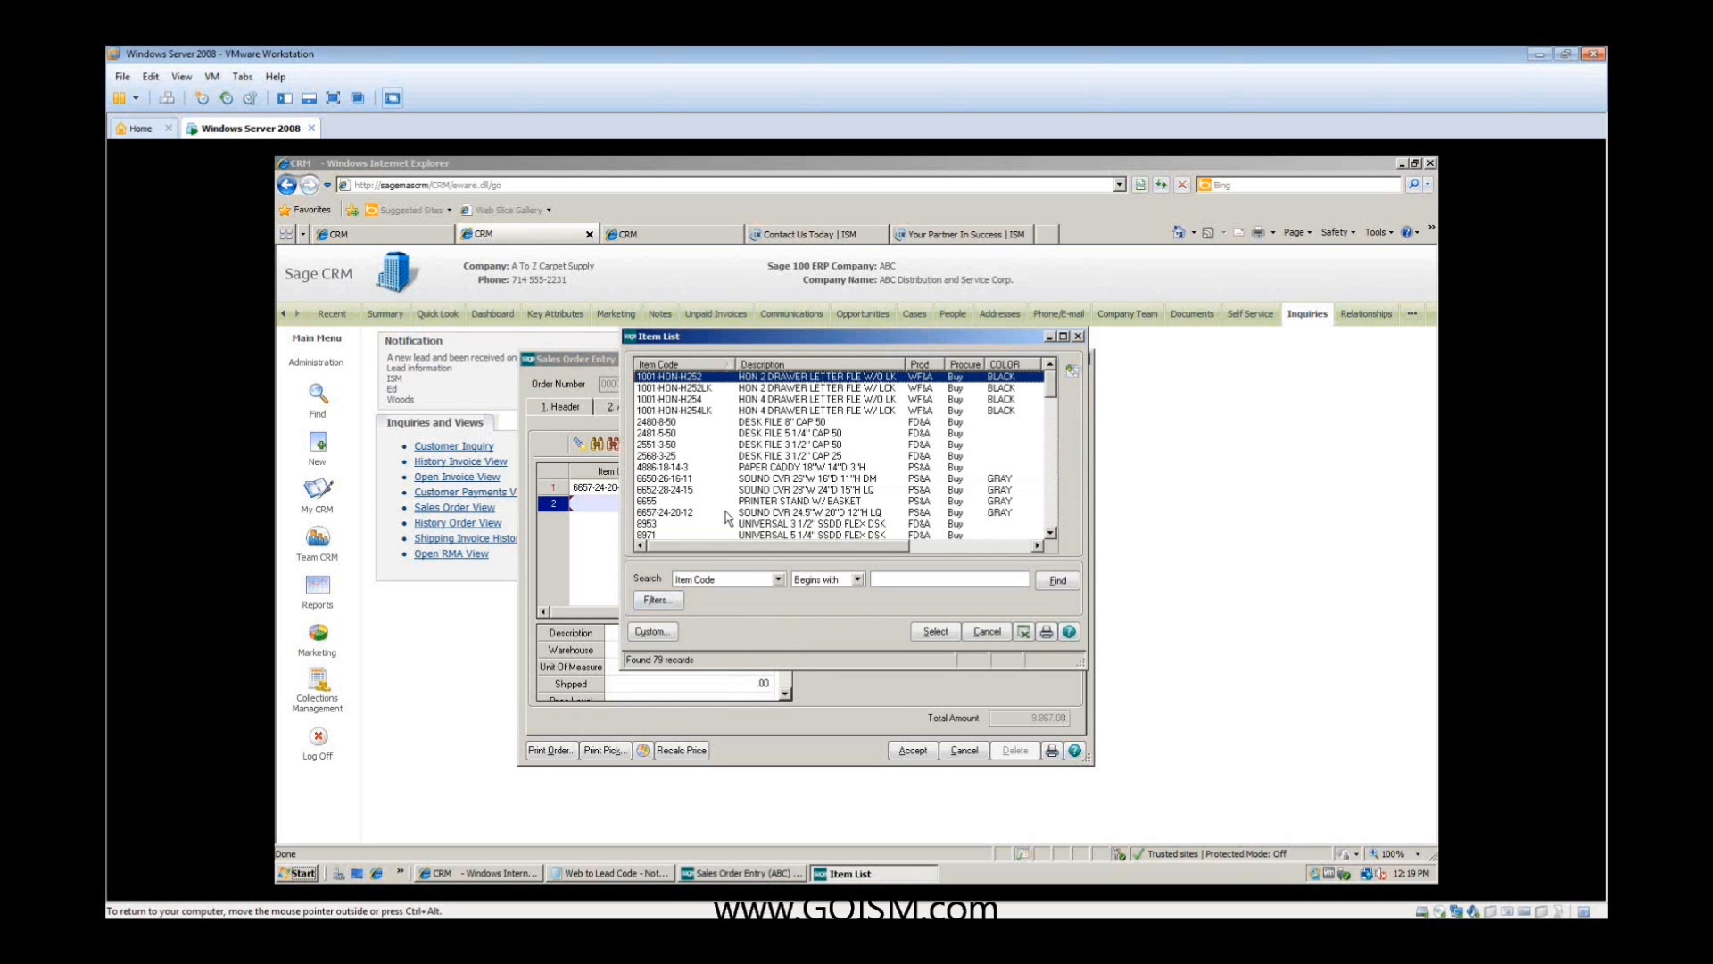
{"action": "double_click", "coordinate": [725, 511]}
{"action": "type", "text": "7"}
{"action": "key", "text": "Tab"}
{"action": "left_click", "coordinate": [917, 606]}
- Review the order's totals and credit card information, then accept the sales order
{"action": "left_click", "coordinate": [782, 408]}
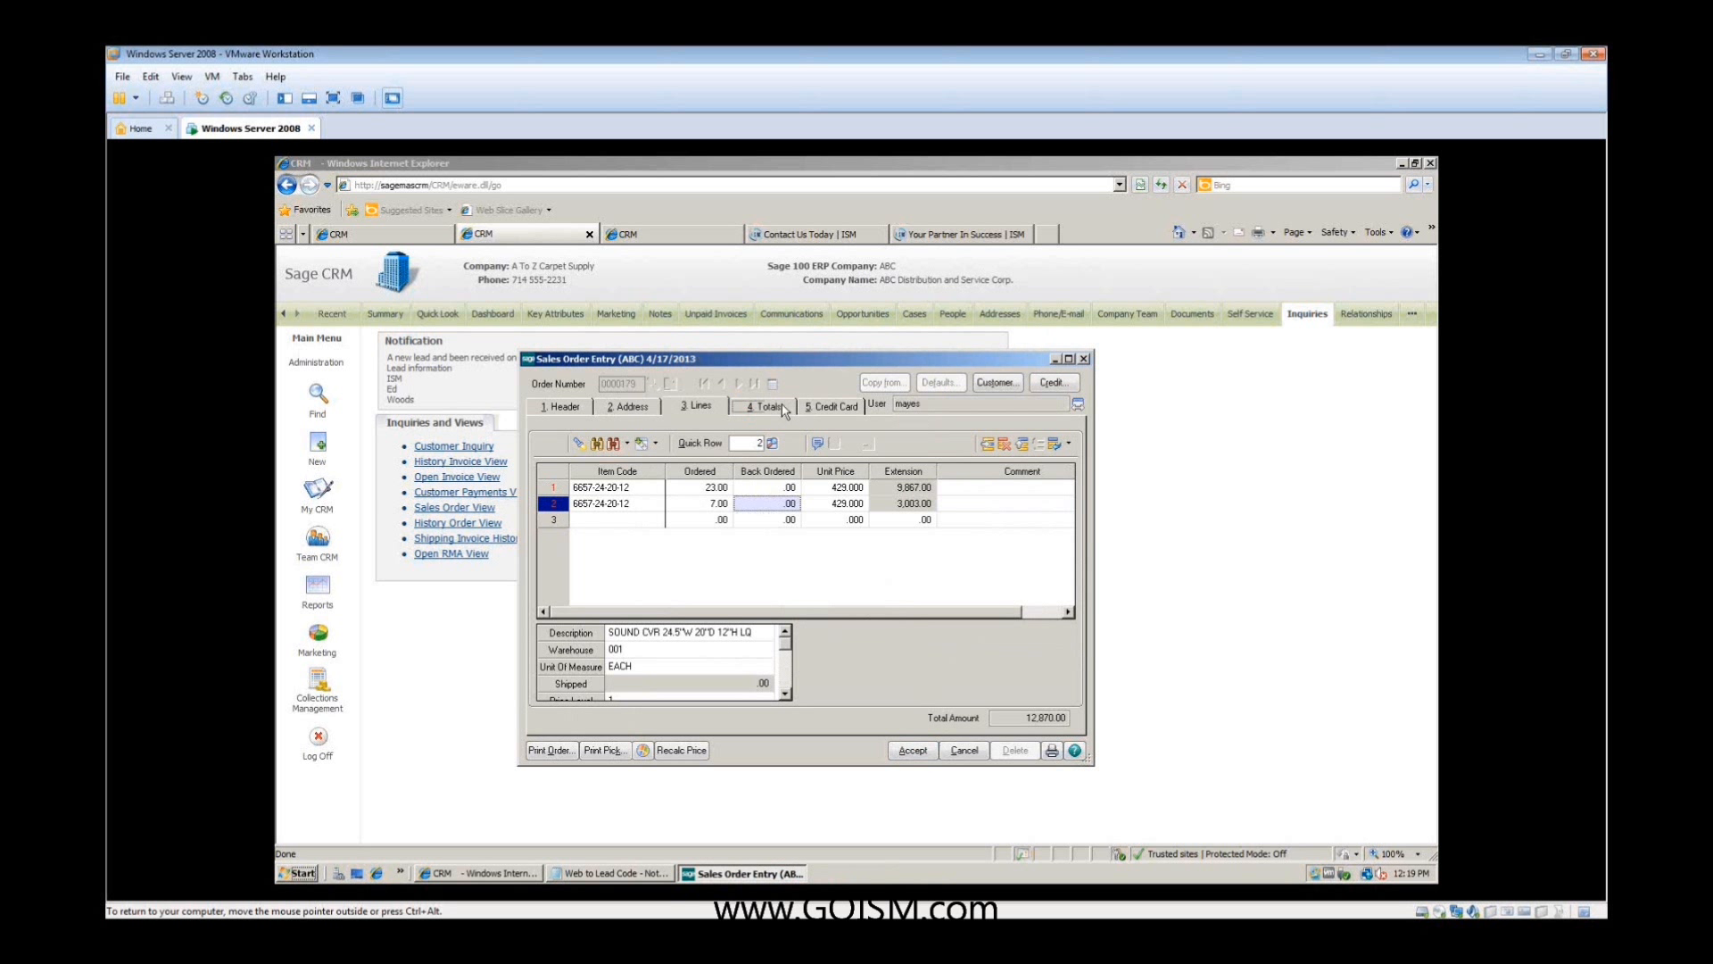
{"action": "left_click", "coordinate": [837, 408]}
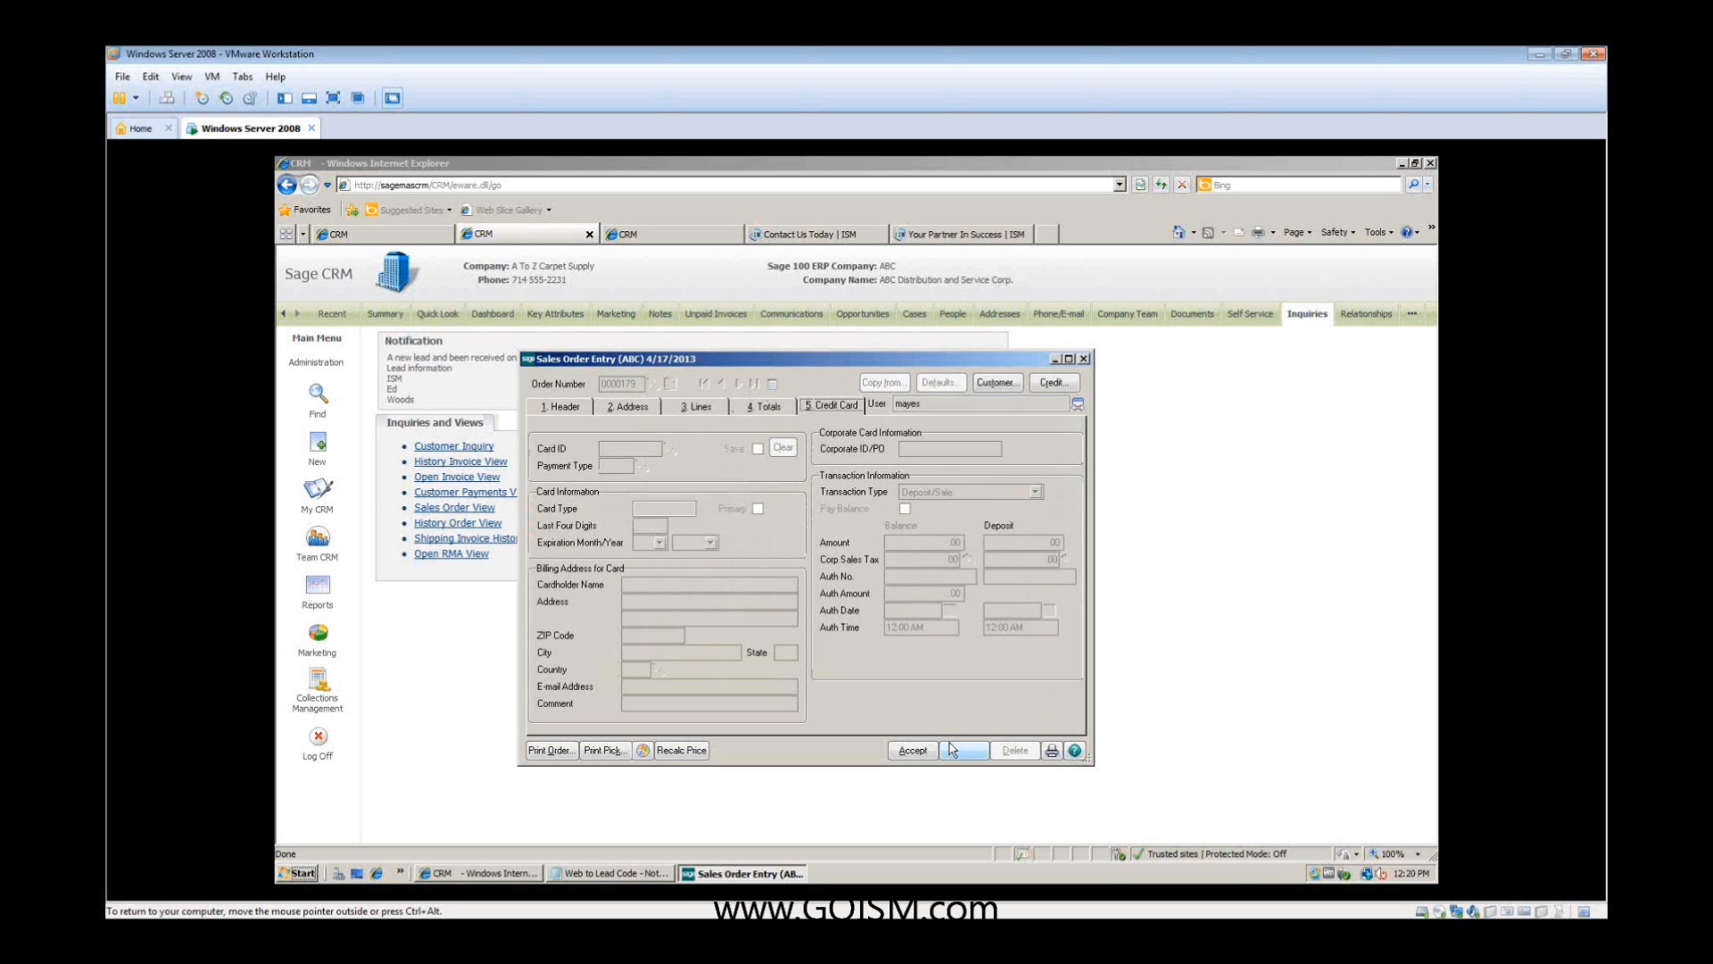
{"action": "left_click", "coordinate": [903, 750]}
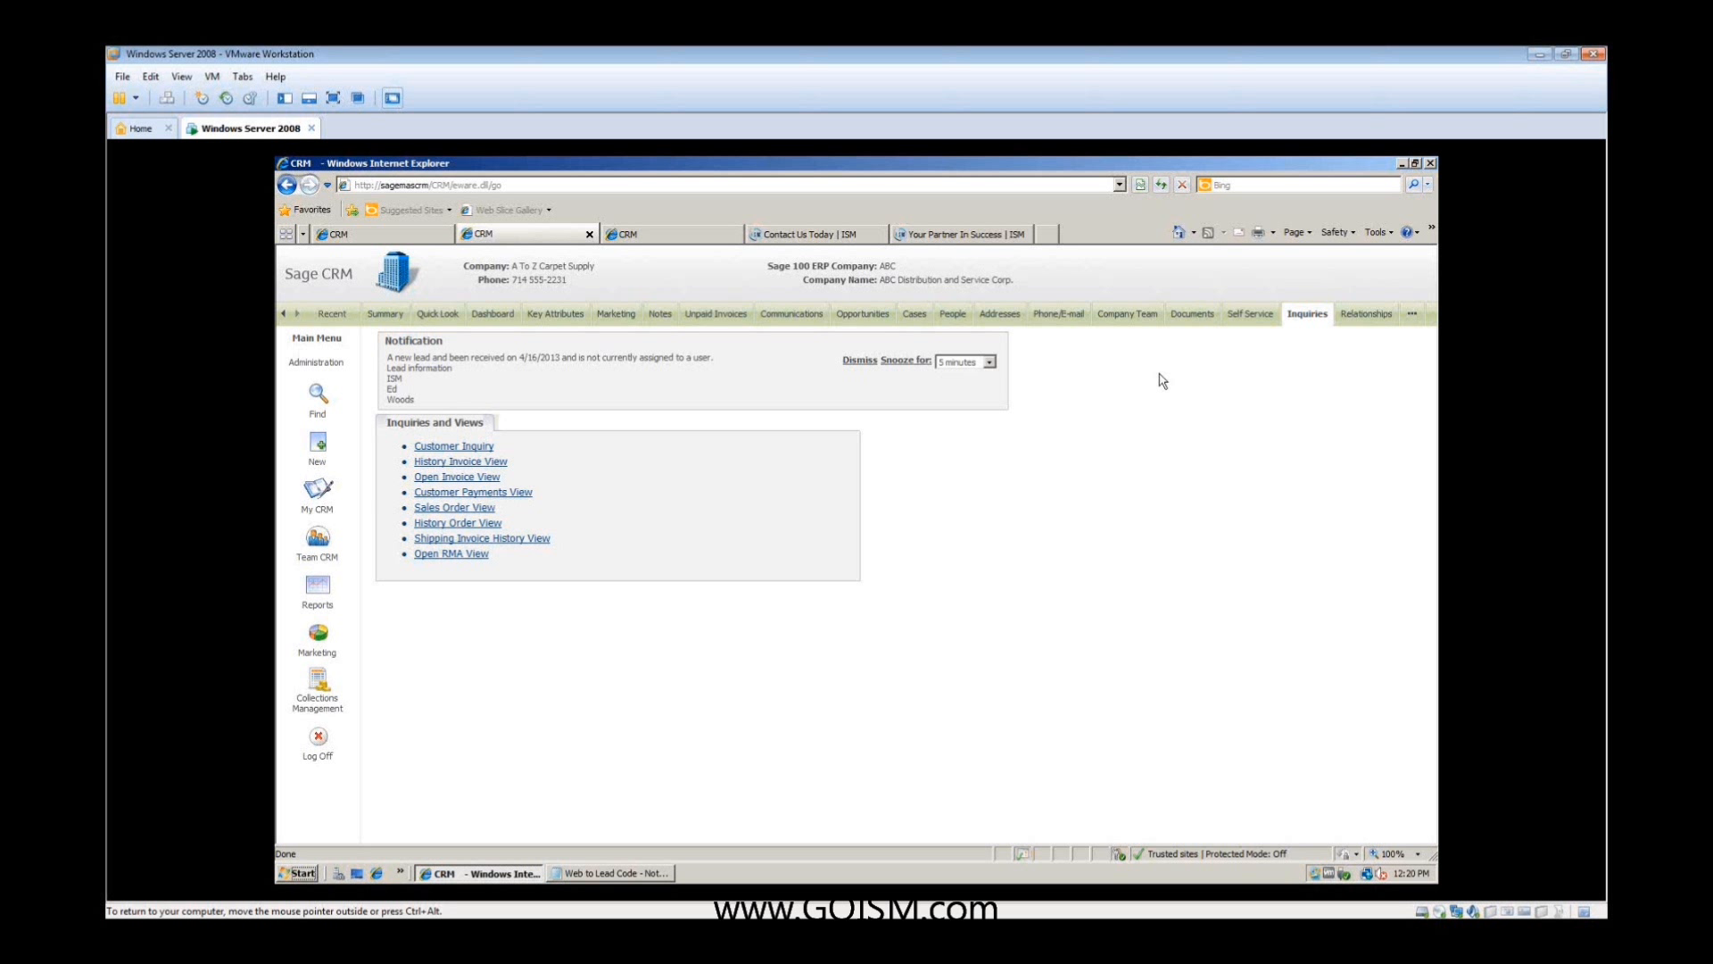
- Check the company's documents and notes for the entry recording the new order, highlighting its order number
{"action": "left_click", "coordinate": [1189, 318]}
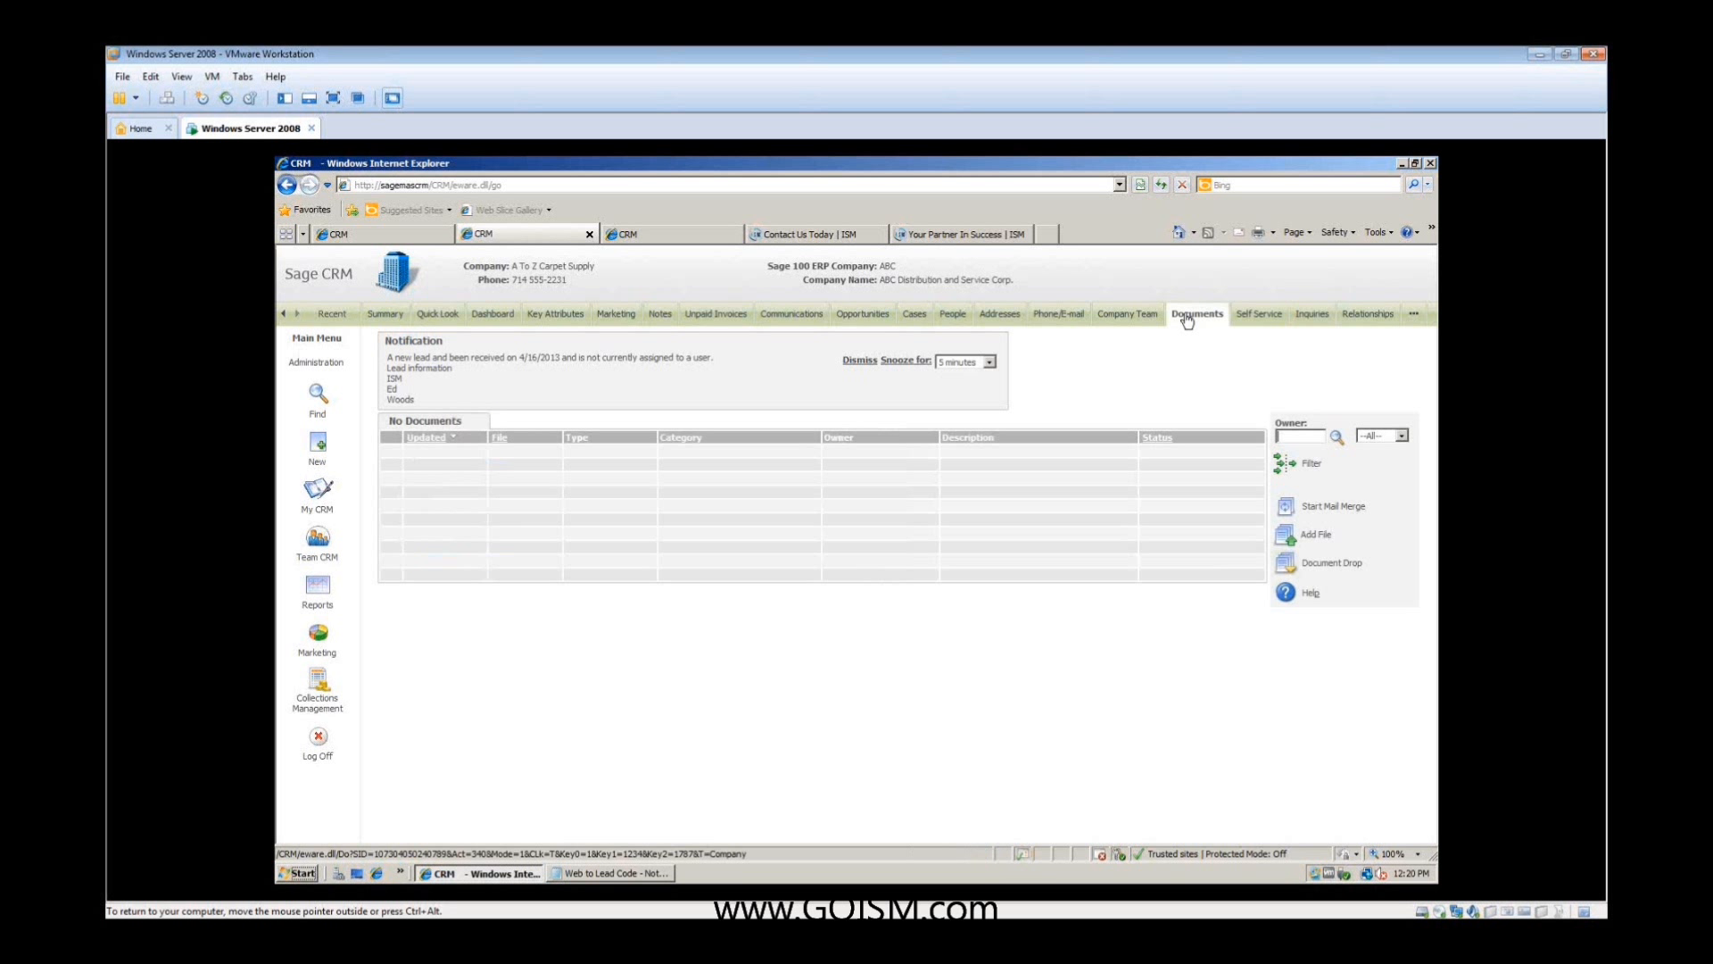
{"action": "left_click", "coordinate": [661, 316]}
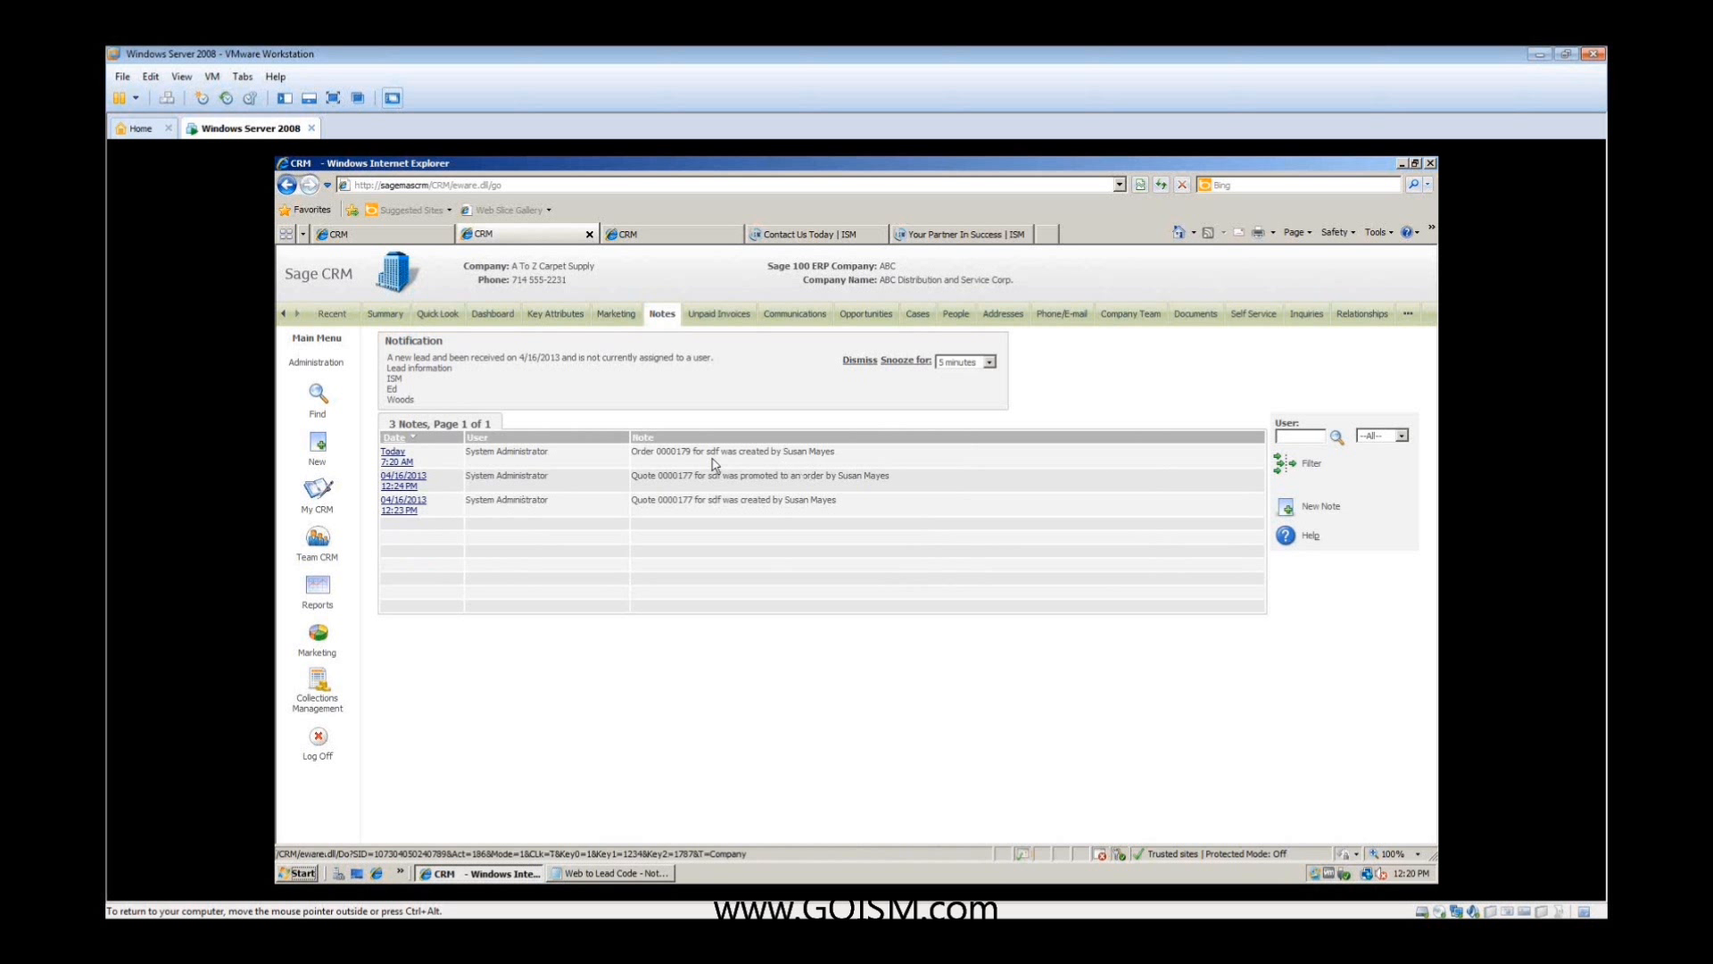
{"action": "left_click_drag", "start_coordinate": [695, 453], "coordinate": [657, 456]}
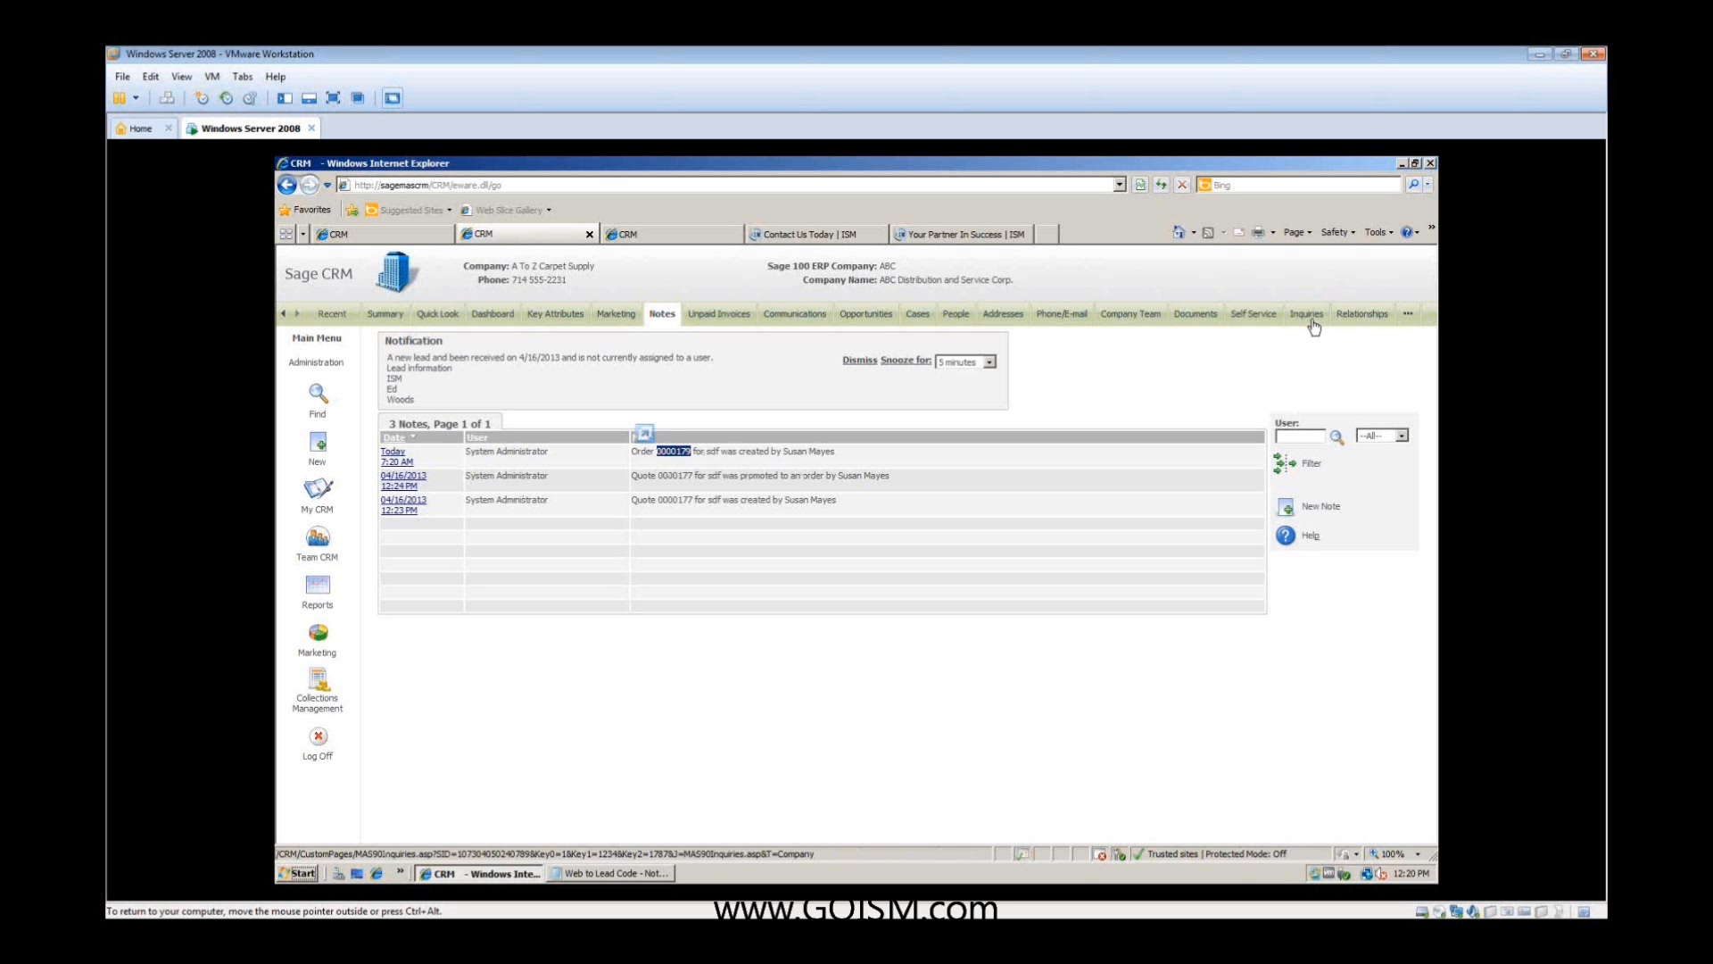
- Open the sdf opportunity's orders and examine the summary and line items of the order dated 04/17/13
{"action": "left_click", "coordinate": [854, 320]}
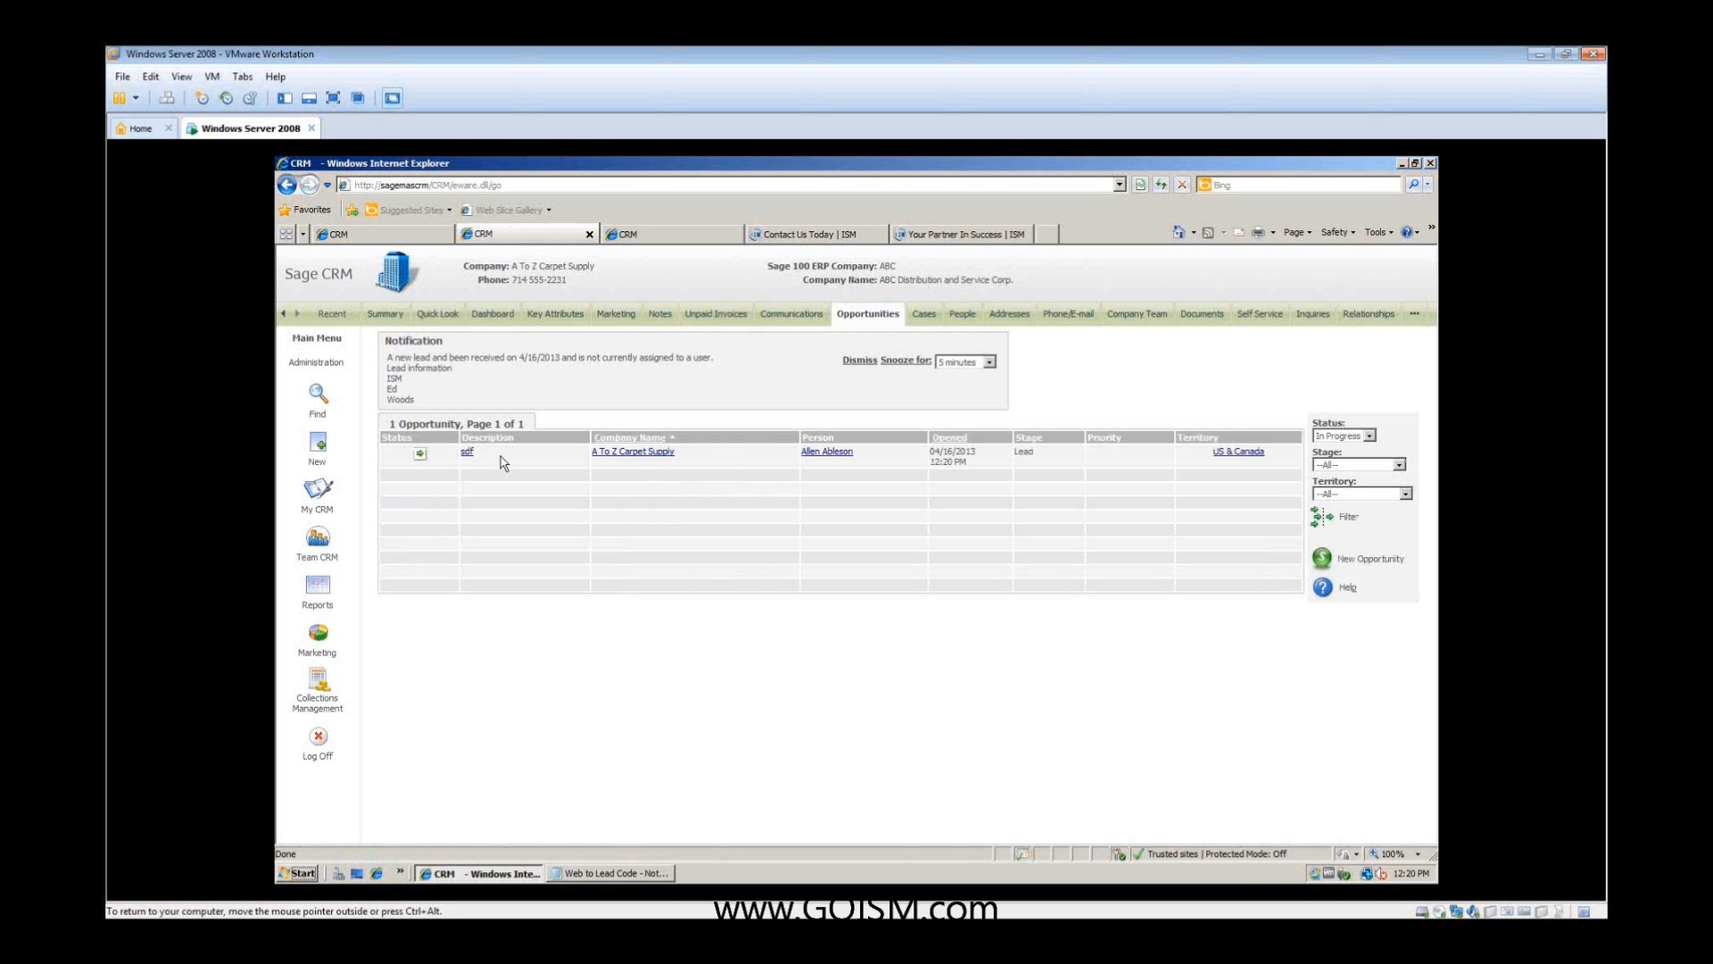
{"action": "left_click", "coordinate": [466, 453]}
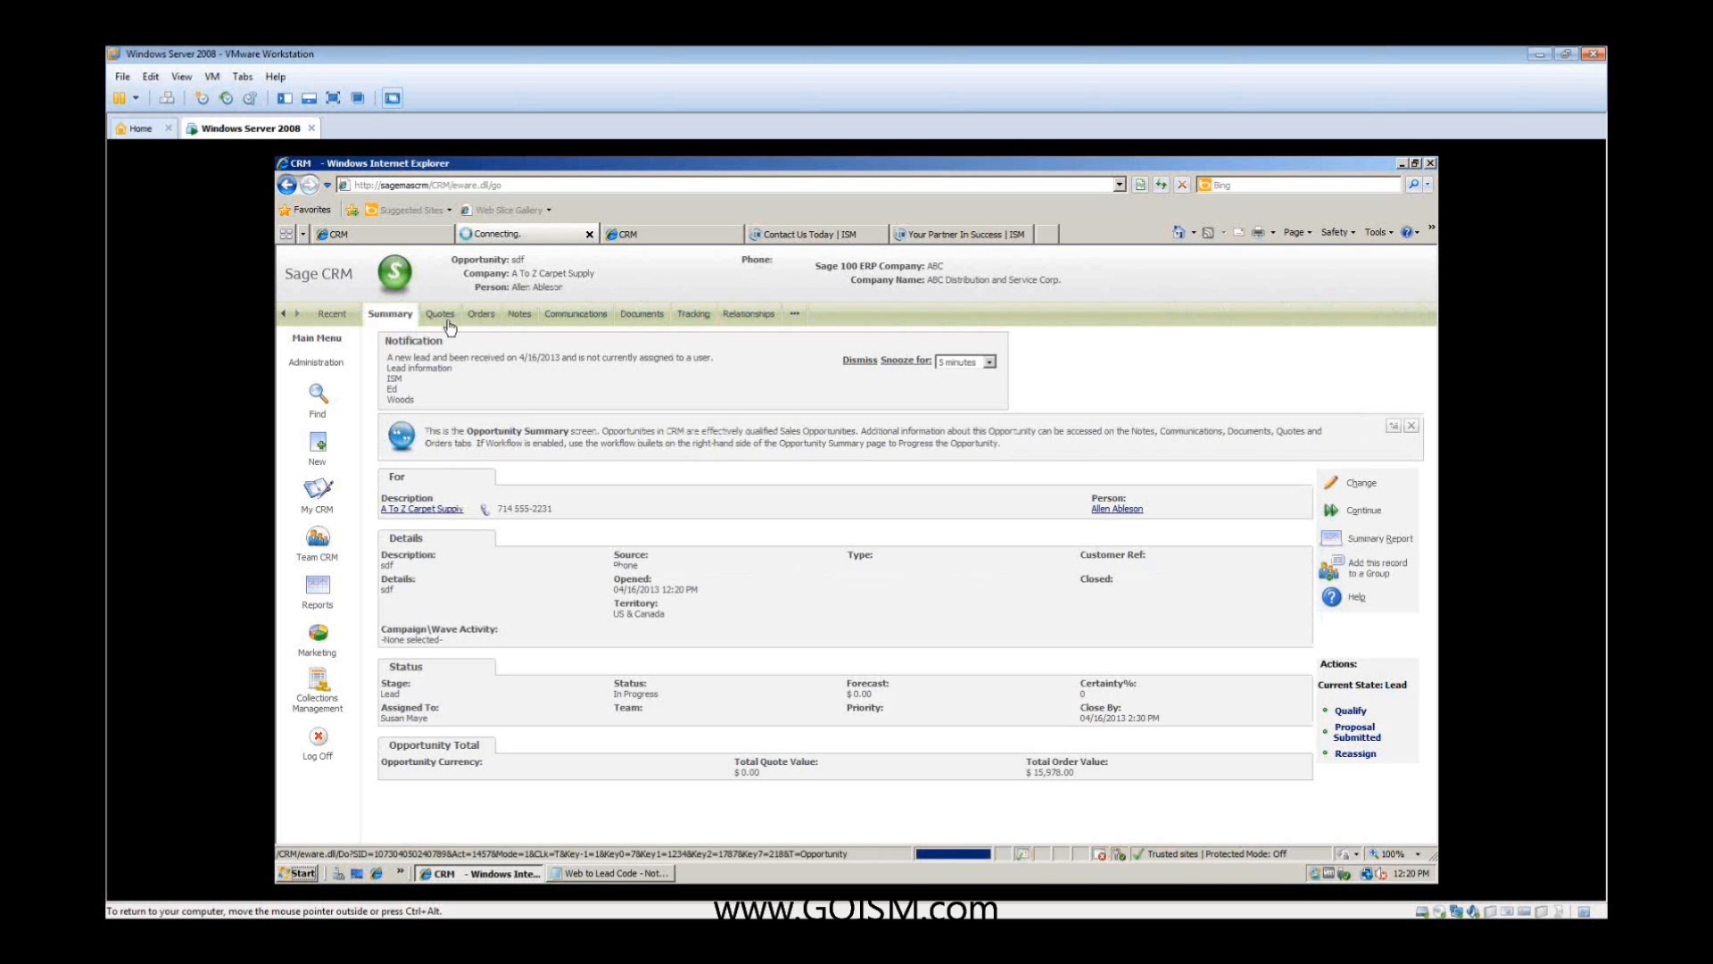
{"action": "left_click", "coordinate": [481, 314]}
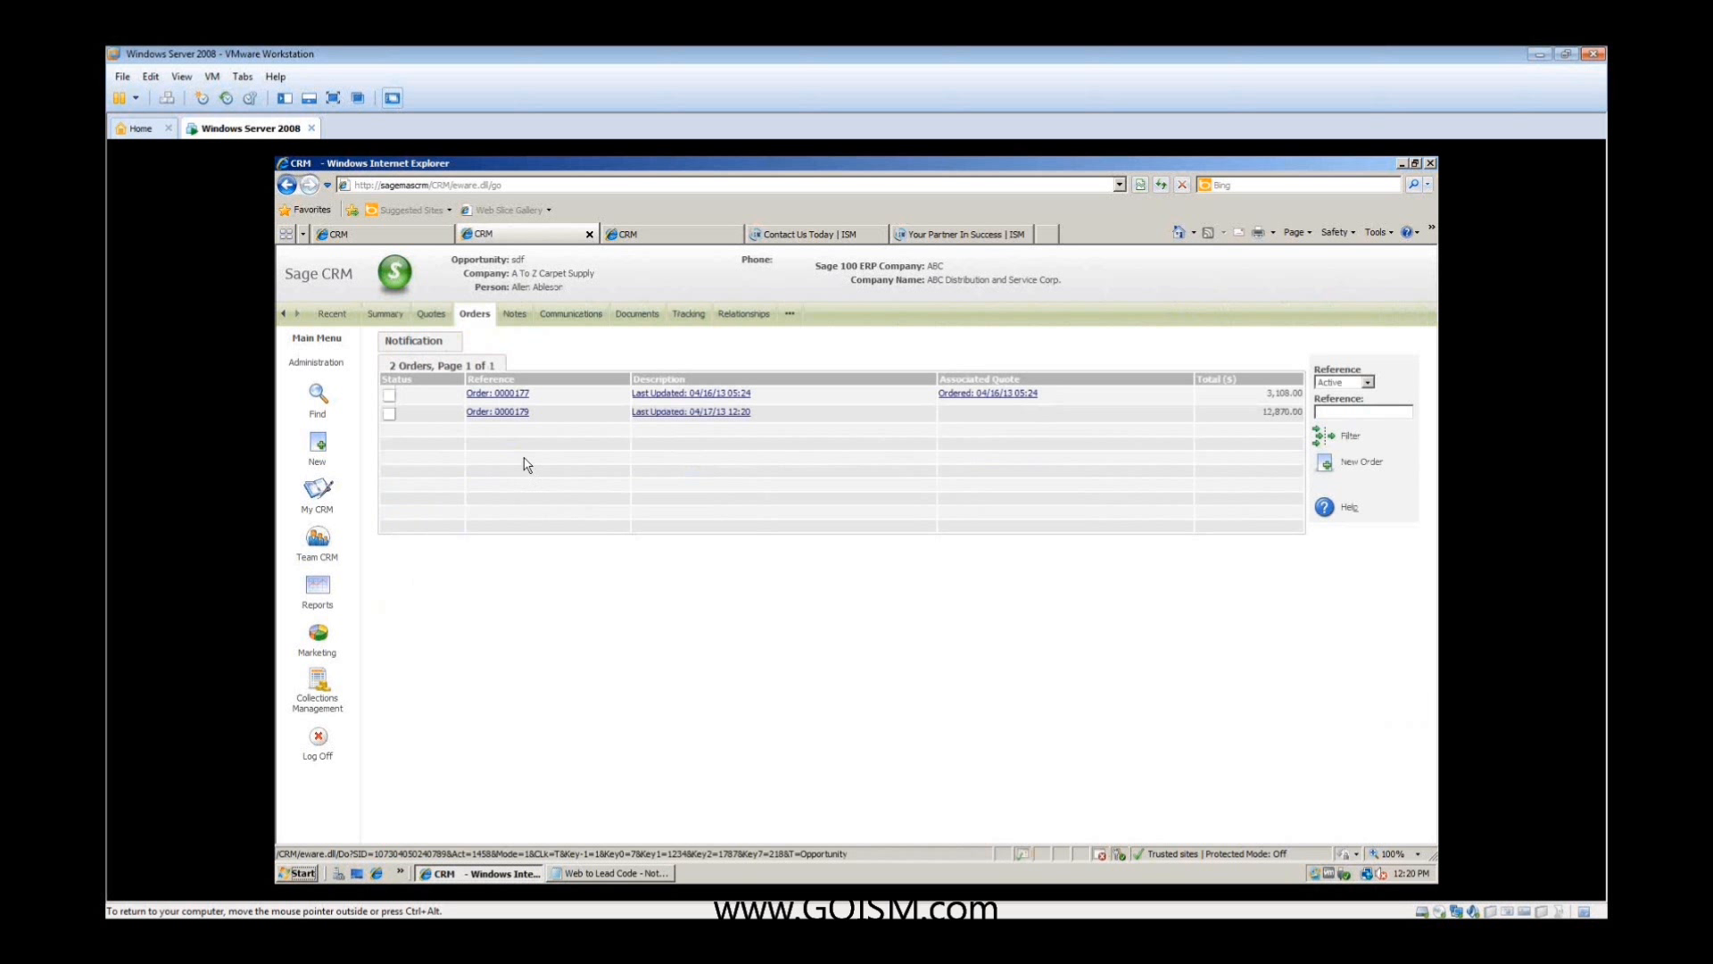
{"action": "left_click", "coordinate": [514, 412]}
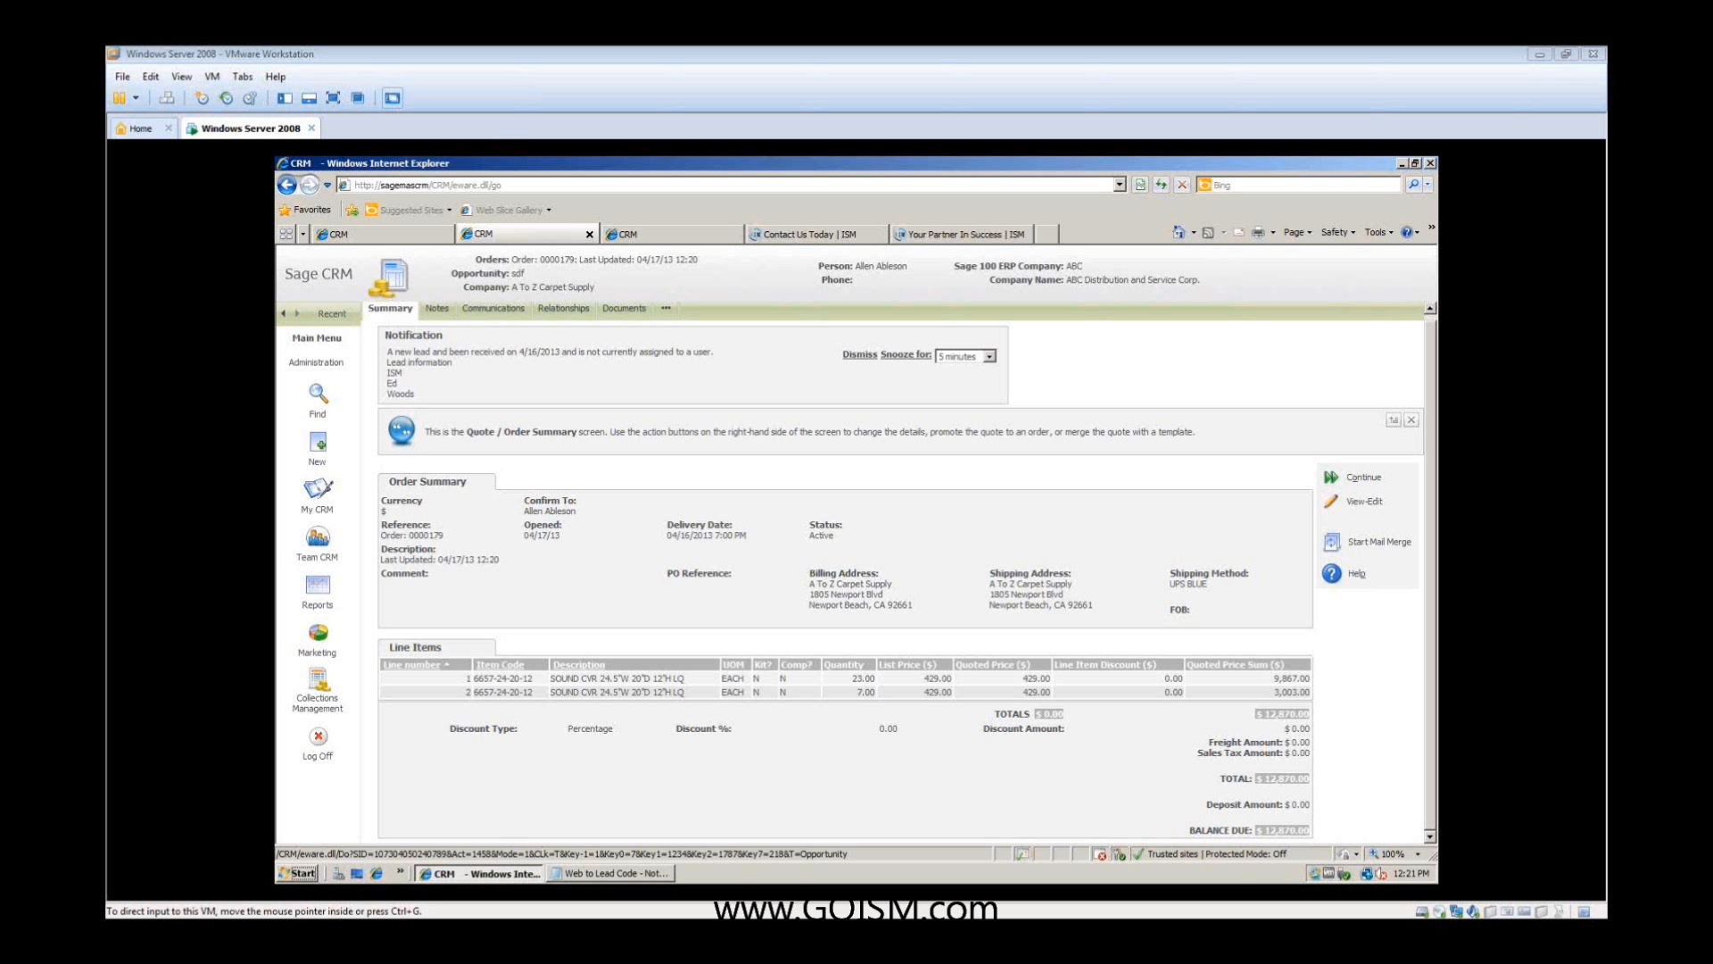
{"action": "left_click", "coordinate": [882, 514]}
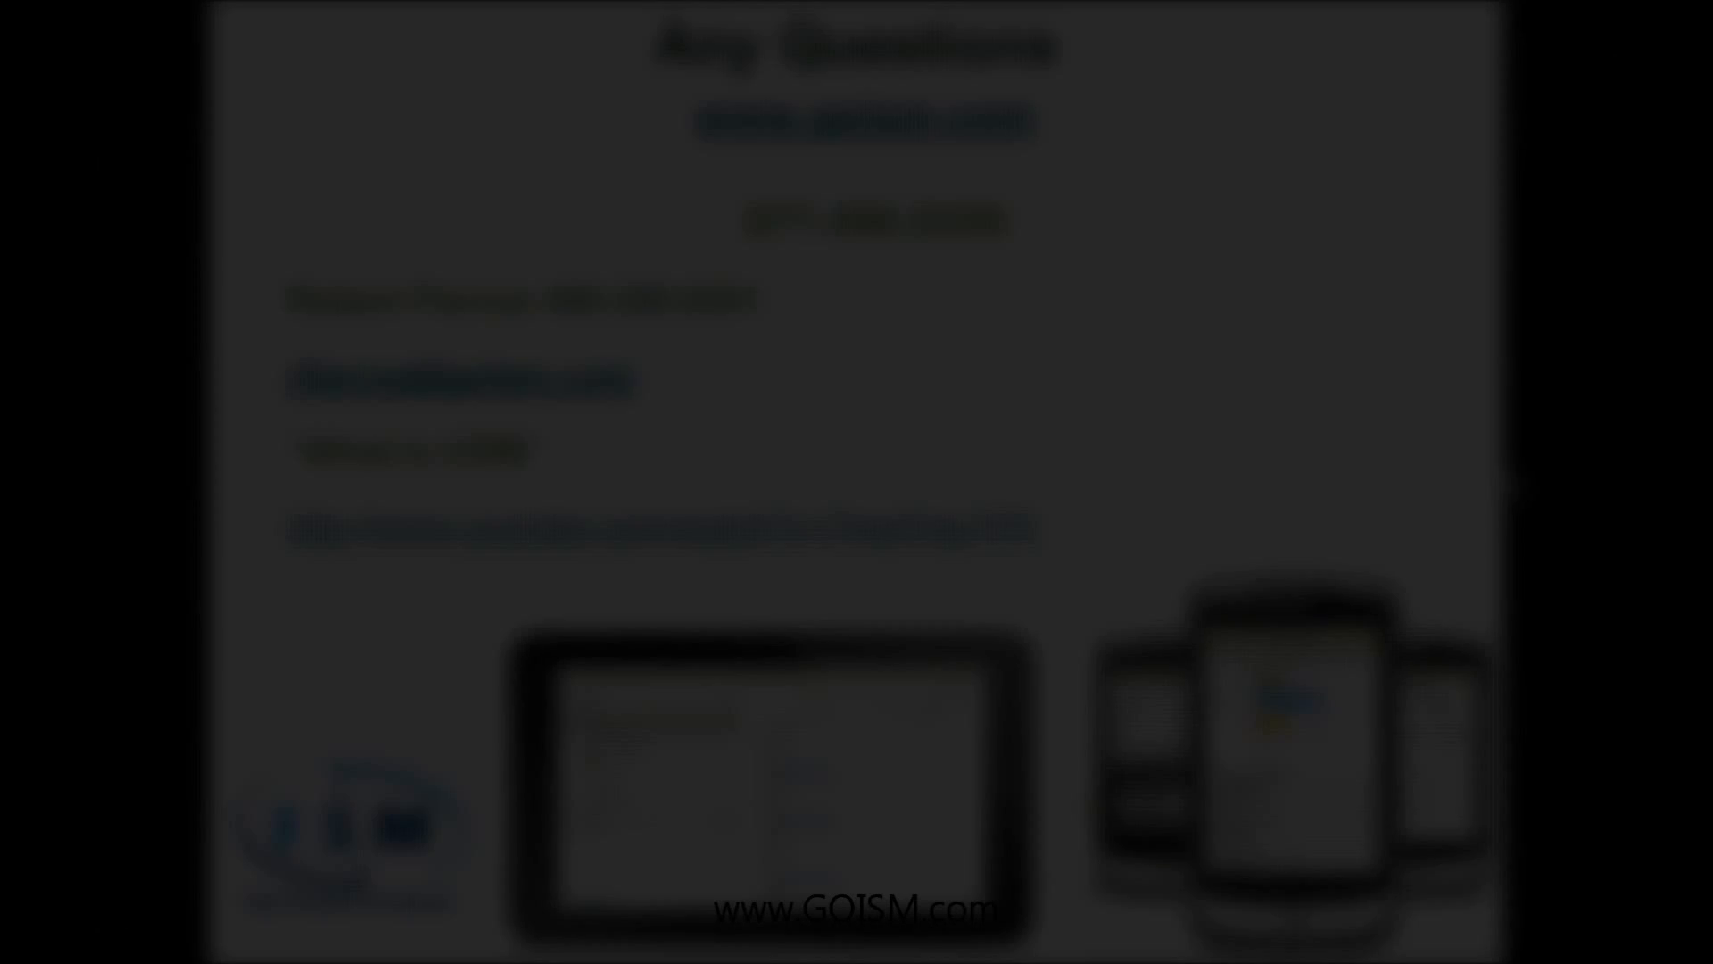